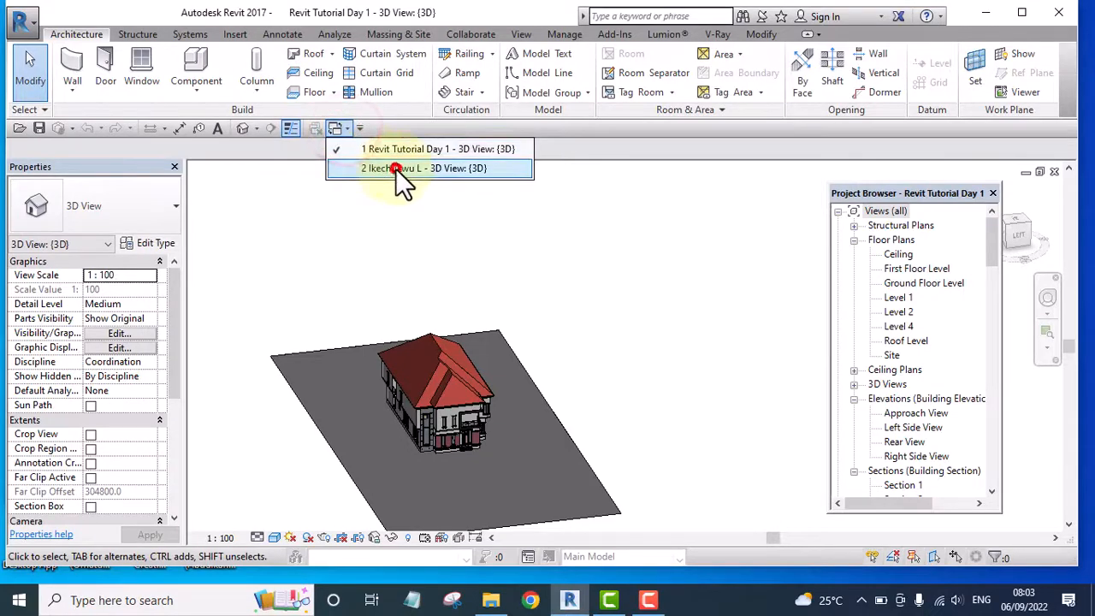
Switch to the other open project's 3D view and examine the perimeter fence wall, pipe railing and columns
{"action": "left_click", "coordinate": [395, 168]}
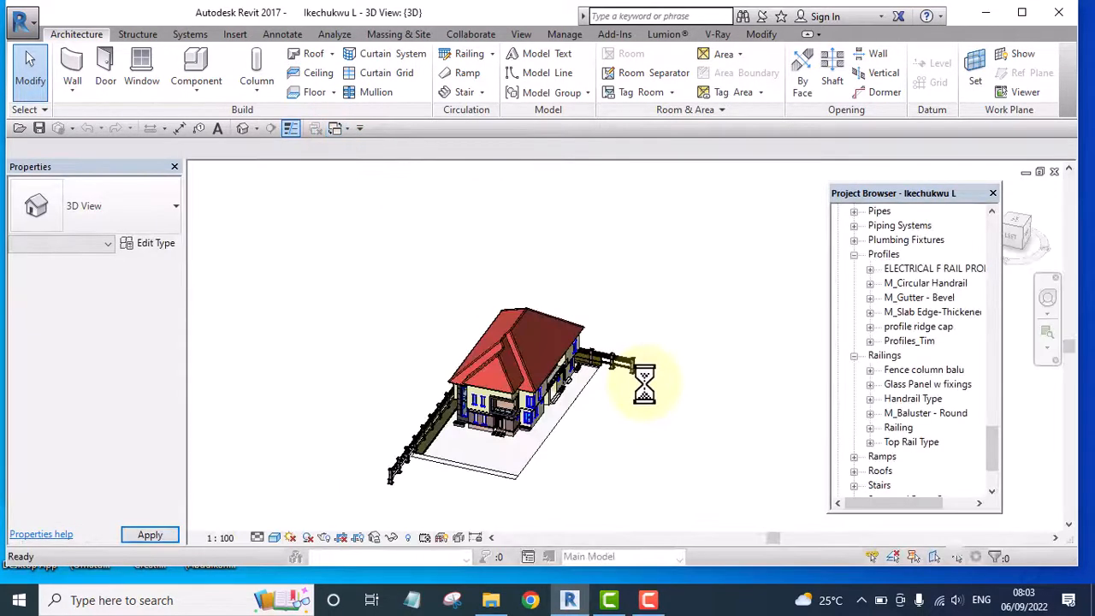
{"action": "middle_click_drag", "start_coordinate": [641, 416], "coordinate": [511, 402], "text": "shift"}
{"action": "scroll", "coordinate": [438, 404], "scroll_direction": "up", "scroll_amount": 10}
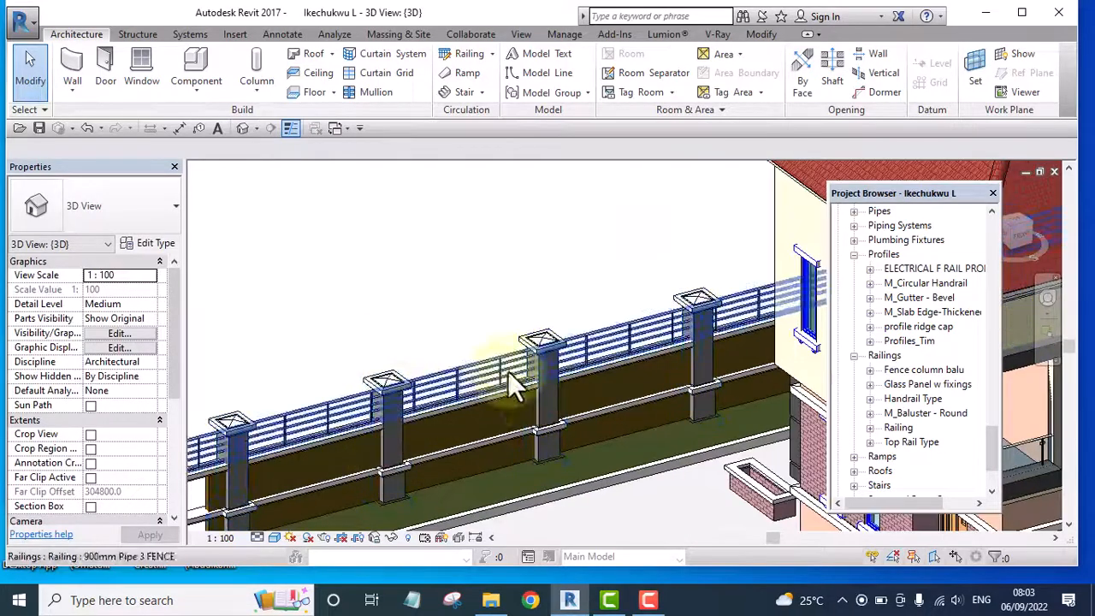
{"action": "middle_click_drag", "start_coordinate": [679, 379], "coordinate": [511, 342], "text": "shift"}
{"action": "scroll", "coordinate": [510, 343], "scroll_direction": "down", "scroll_amount": 8}
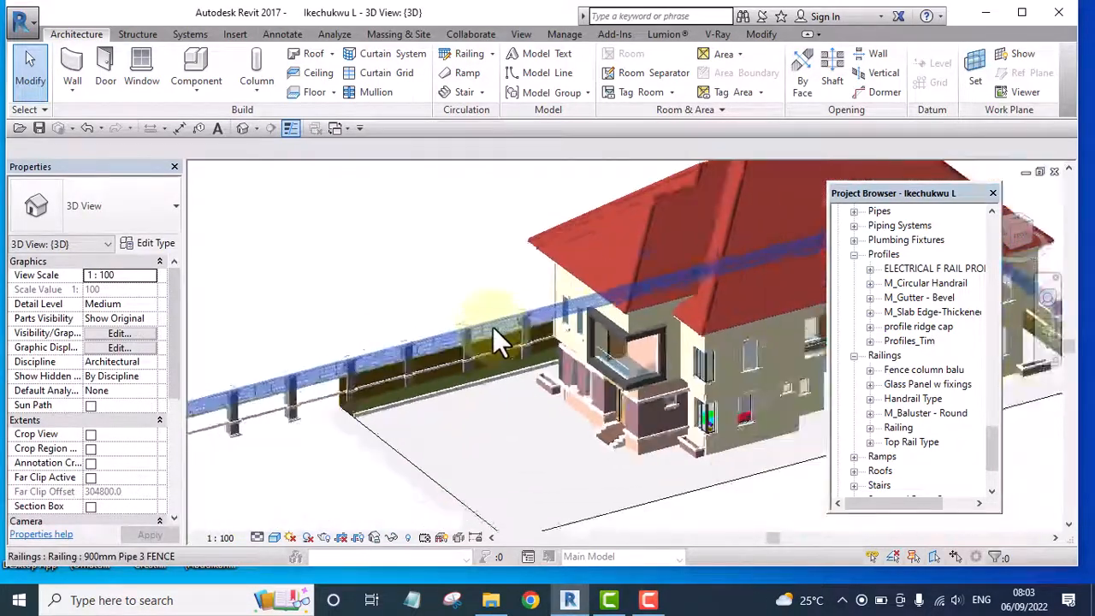
{"action": "scroll", "coordinate": [419, 419], "scroll_direction": "up", "scroll_amount": 10}
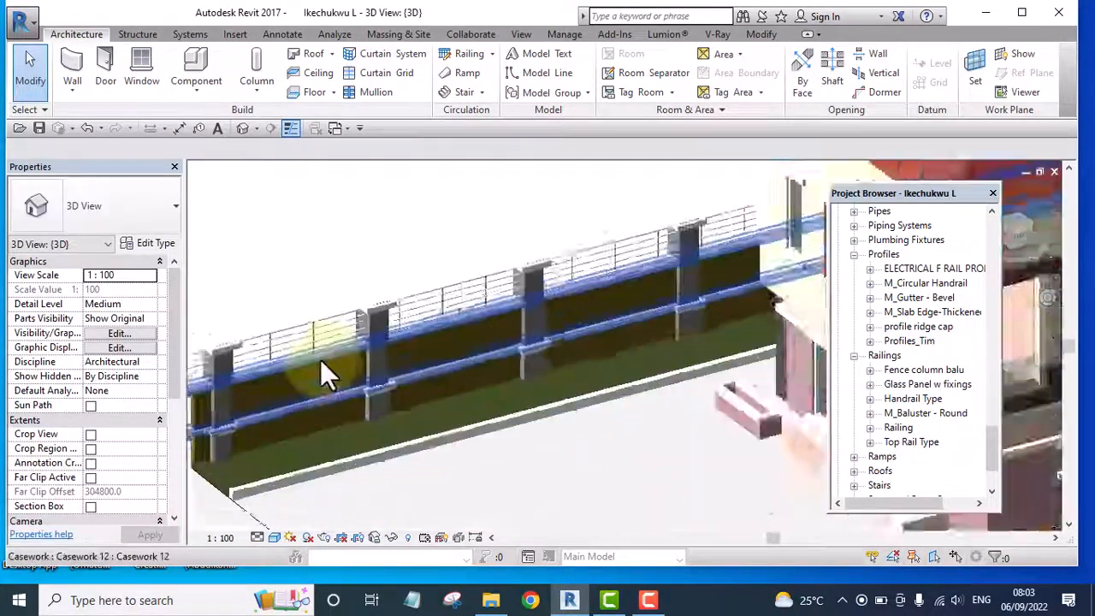
{"action": "scroll", "coordinate": [595, 364], "scroll_direction": "down", "scroll_amount": 2}
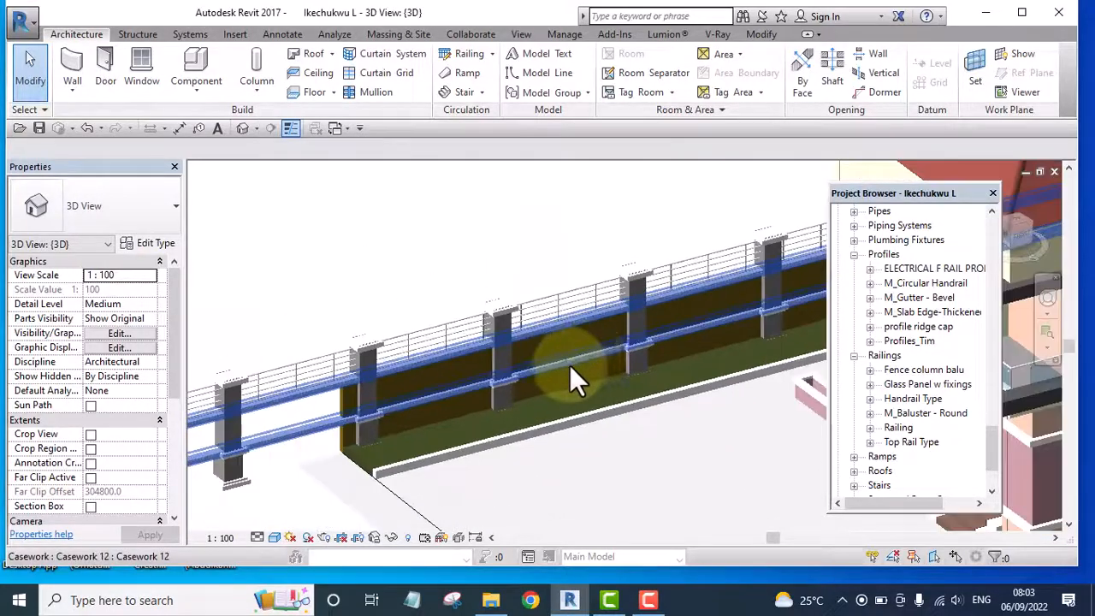
{"action": "scroll", "coordinate": [371, 440], "scroll_direction": "up", "scroll_amount": 5}
{"action": "scroll", "coordinate": [424, 376], "scroll_direction": "down", "scroll_amount": 2}
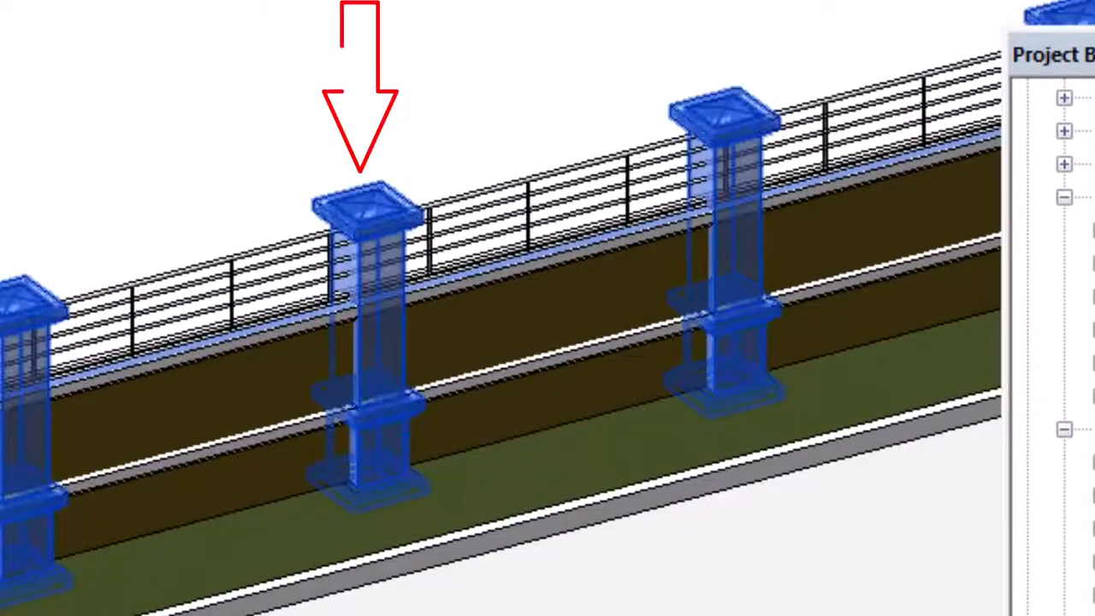
{"action": "scroll", "coordinate": [91, 384], "scroll_direction": "down", "scroll_amount": 8}
{"action": "scroll", "coordinate": [79, 421], "scroll_direction": "down", "scroll_amount": 2}
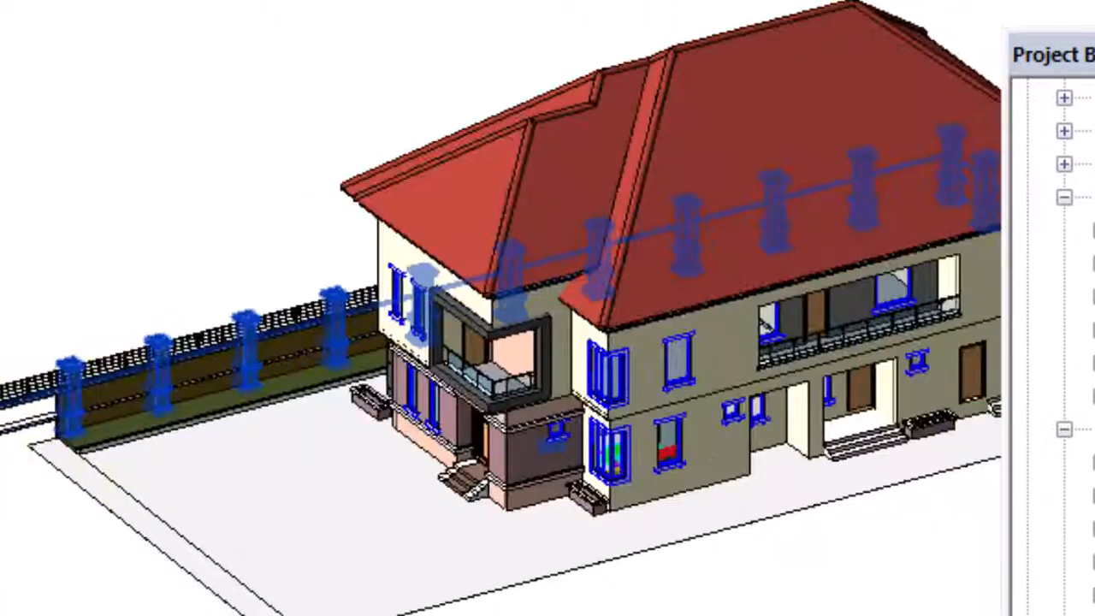
Select the fence column railing and inspect how its columns run along the free end and the fence wall
{"action": "scroll", "coordinate": [43, 479], "scroll_direction": "up", "scroll_amount": 8}
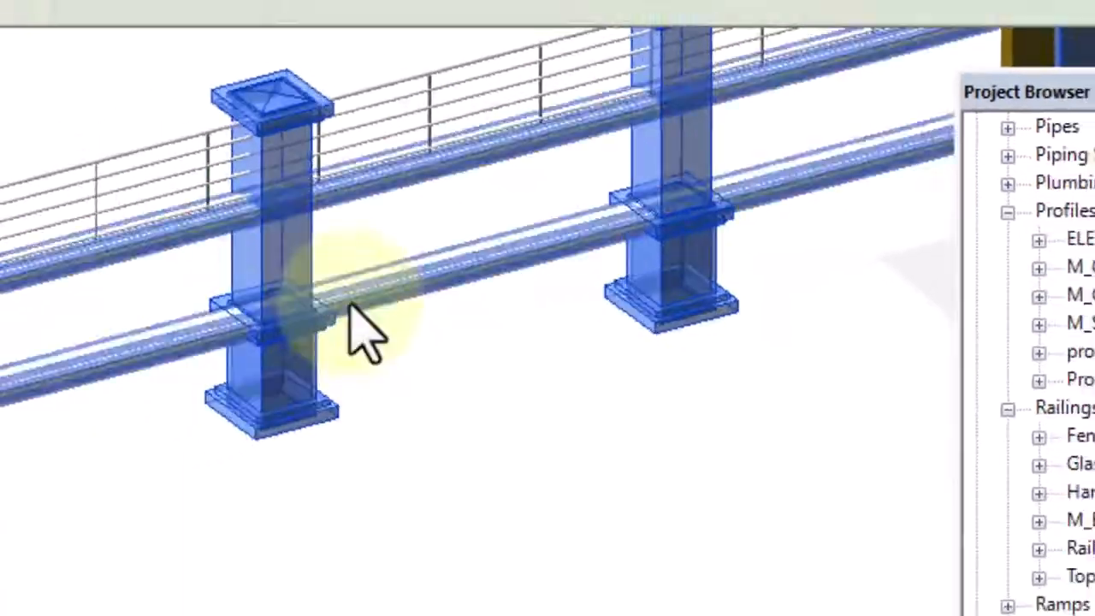
{"action": "middle_click_drag", "start_coordinate": [299, 303], "coordinate": [129, 432]}
{"action": "scroll", "coordinate": [286, 454], "scroll_direction": "down", "scroll_amount": 4}
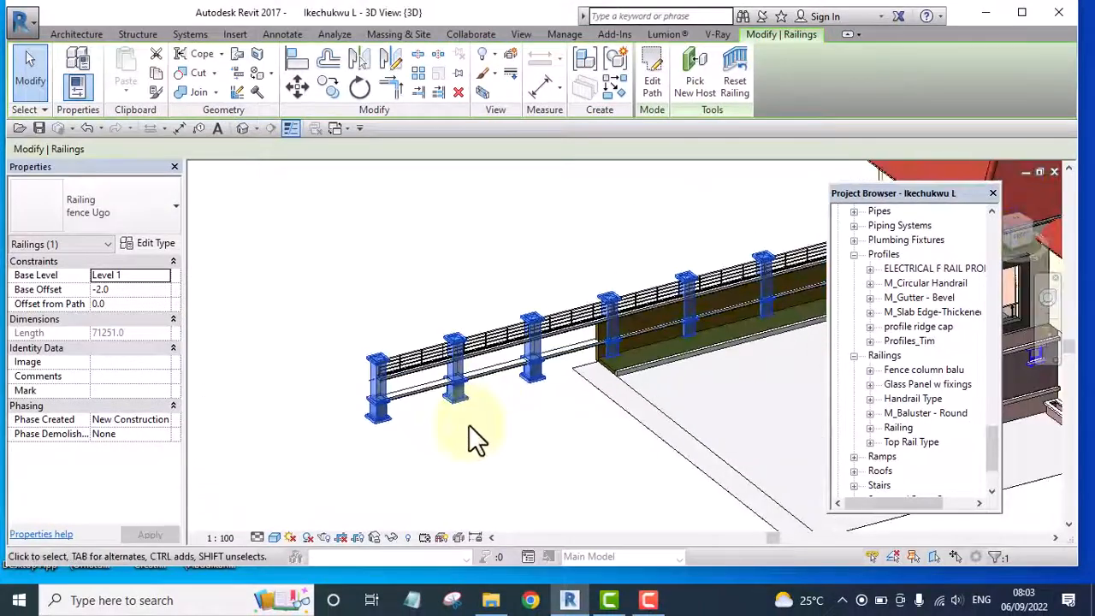
{"action": "scroll", "coordinate": [466, 402], "scroll_direction": "up", "scroll_amount": 2}
{"action": "middle_click_drag", "start_coordinate": [623, 344], "coordinate": [525, 394]}
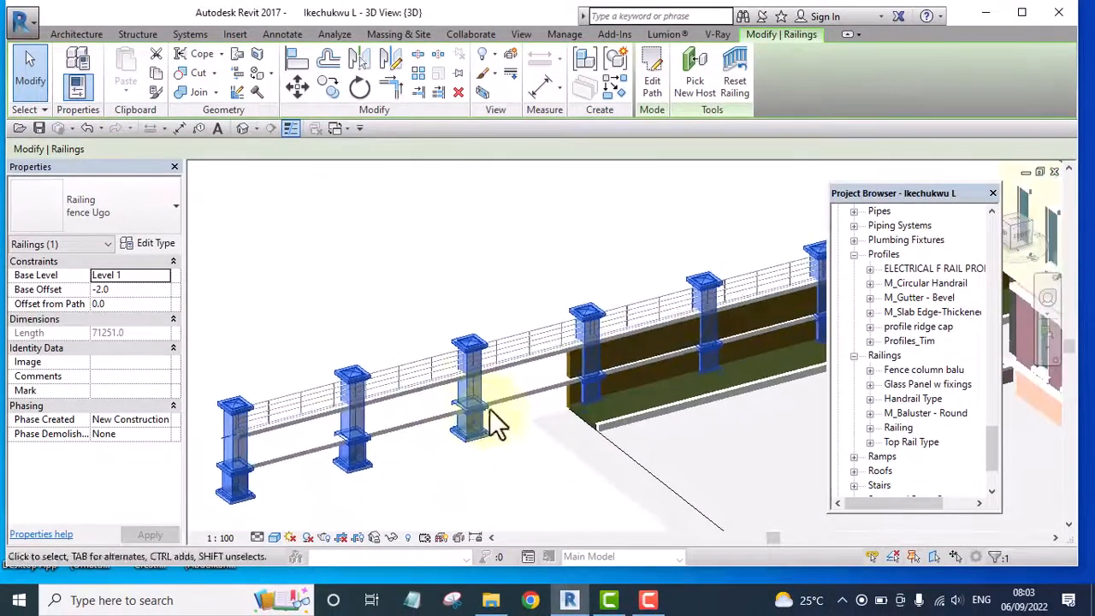
{"action": "scroll", "coordinate": [477, 367], "scroll_direction": "up", "scroll_amount": 2}
{"action": "middle_click_drag", "start_coordinate": [666, 320], "coordinate": [671, 328]}
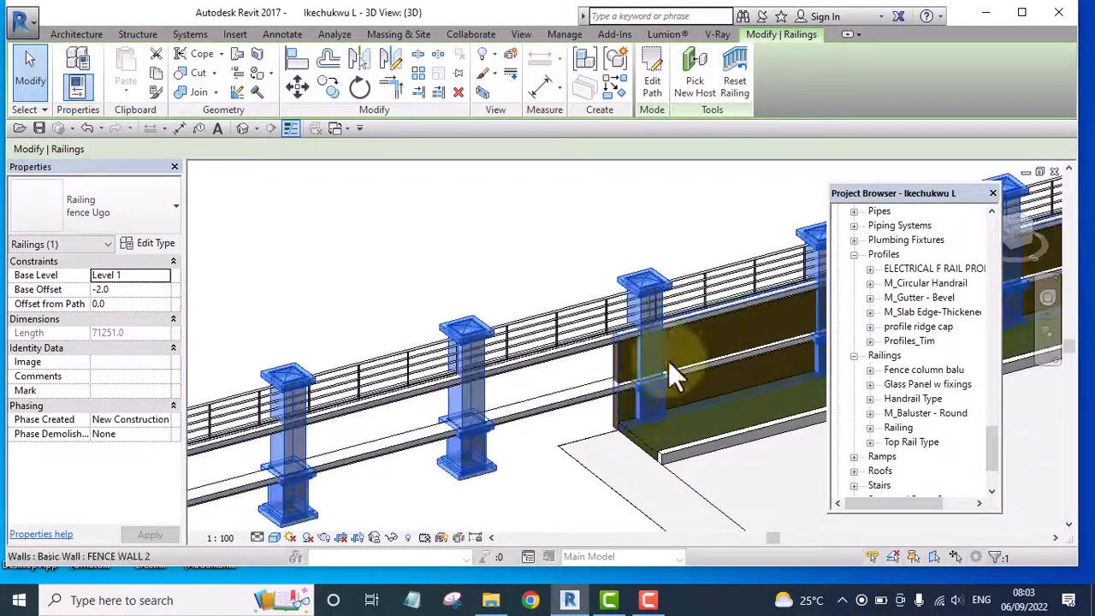
{"action": "scroll", "coordinate": [547, 419], "scroll_direction": "down", "scroll_amount": 2}
{"action": "left_click", "coordinate": [523, 434]}
{"action": "scroll", "coordinate": [462, 481], "scroll_direction": "up", "scroll_amount": 1}
{"action": "middle_click_drag", "start_coordinate": [462, 500], "coordinate": [418, 479]}
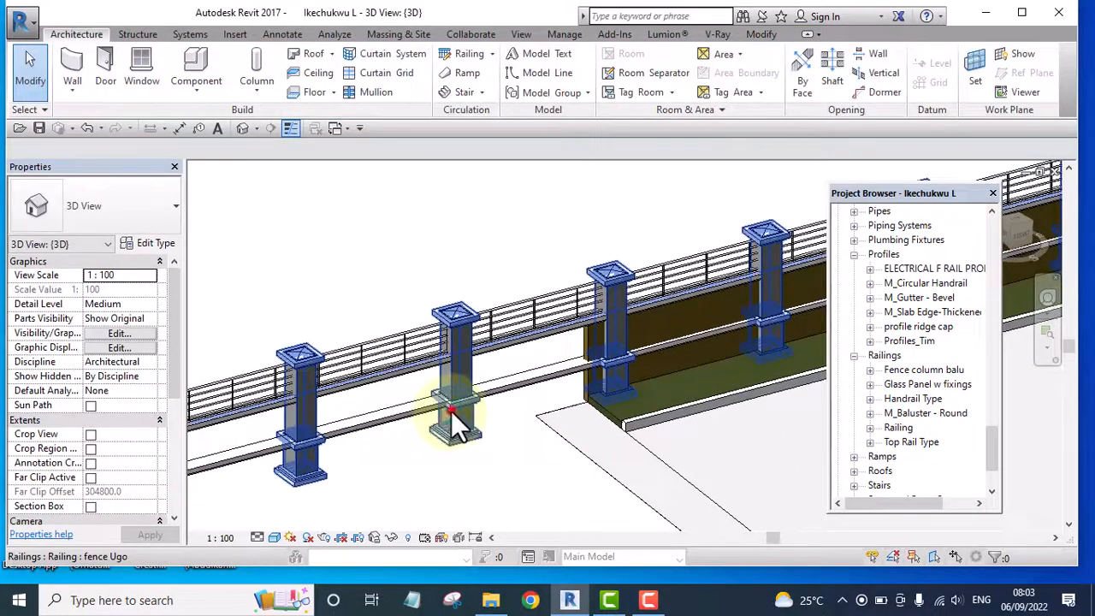
Start a new railing of the fence column type and draw a path line about 42000 mm long beside the house
{"action": "left_click", "coordinate": [451, 412]}
{"action": "scroll", "coordinate": [452, 409], "scroll_direction": "down", "scroll_amount": 5}
{"action": "scroll", "coordinate": [453, 400], "scroll_direction": "down", "scroll_amount": 2}
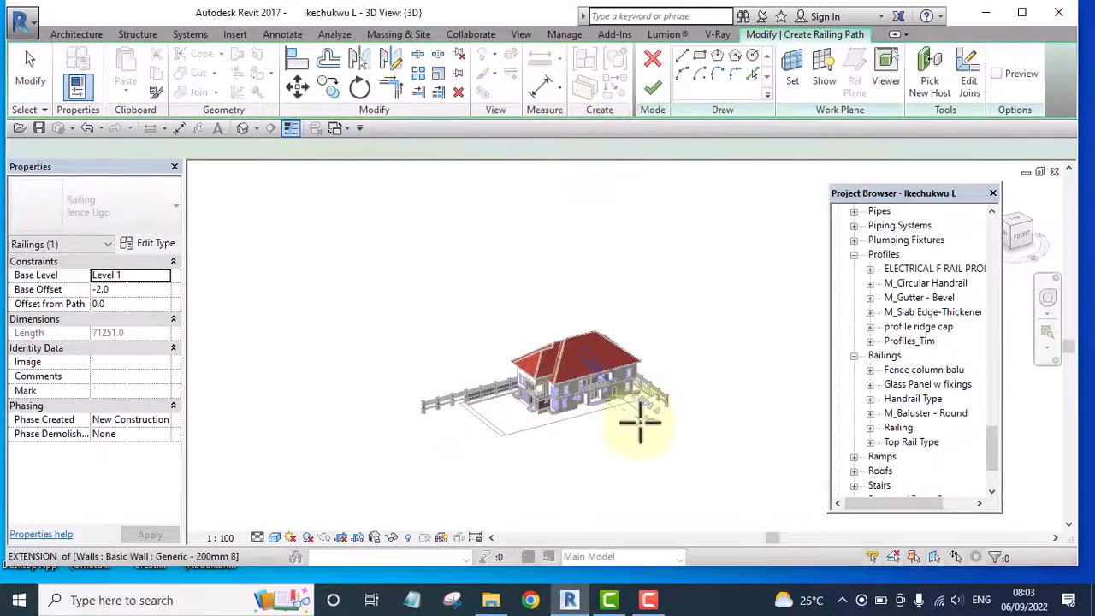
{"action": "scroll", "coordinate": [641, 416], "scroll_direction": "up", "scroll_amount": 3}
{"action": "left_click", "coordinate": [676, 417]}
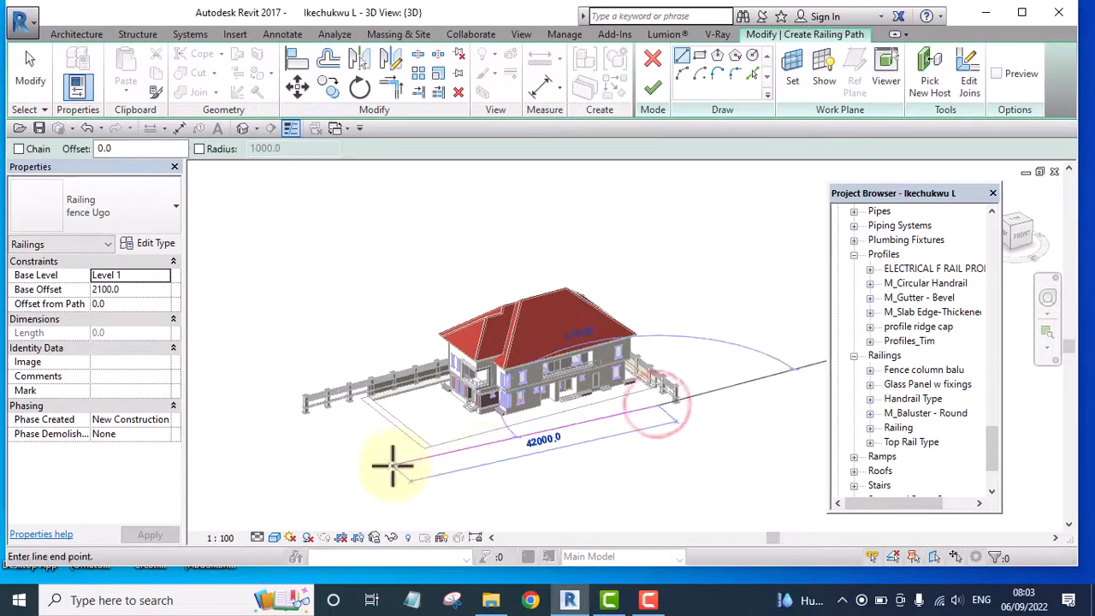
{"action": "left_click", "coordinate": [414, 481]}
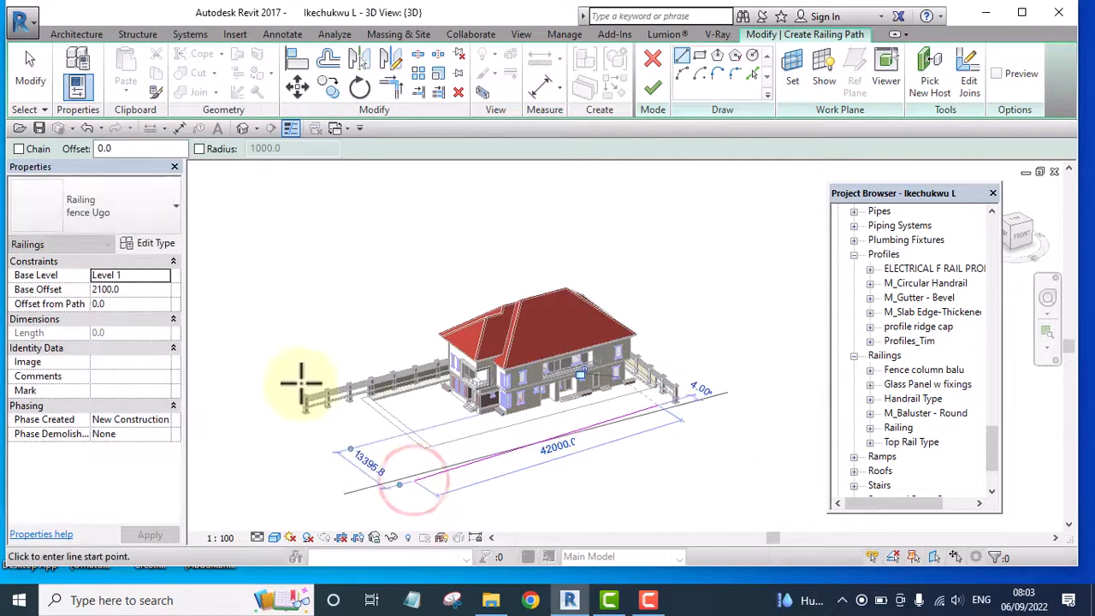
Add a second path line about 29000 mm long from the front corner to the existing fence's end and finish the railing
{"action": "left_click", "coordinate": [418, 479]}
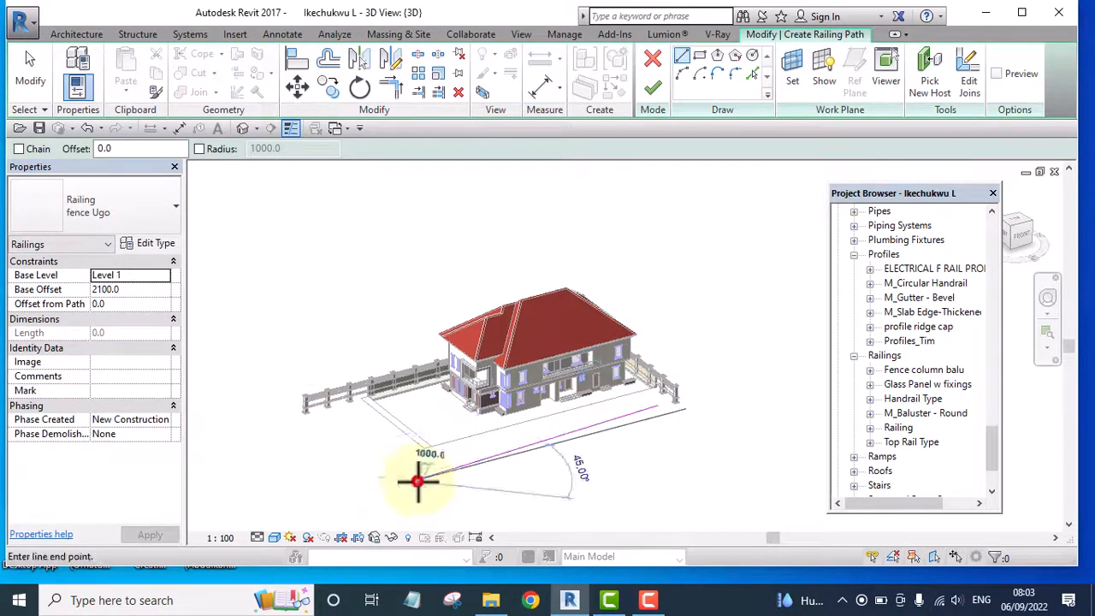
{"action": "left_click", "coordinate": [302, 402]}
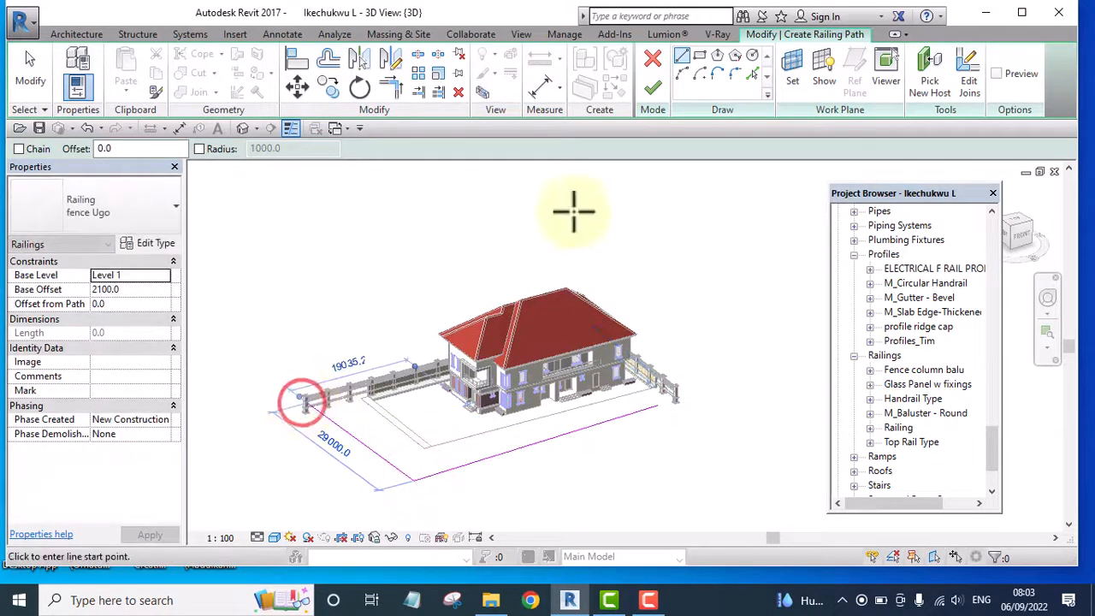
{"action": "left_click", "coordinate": [650, 90]}
{"action": "left_click", "coordinate": [706, 240]}
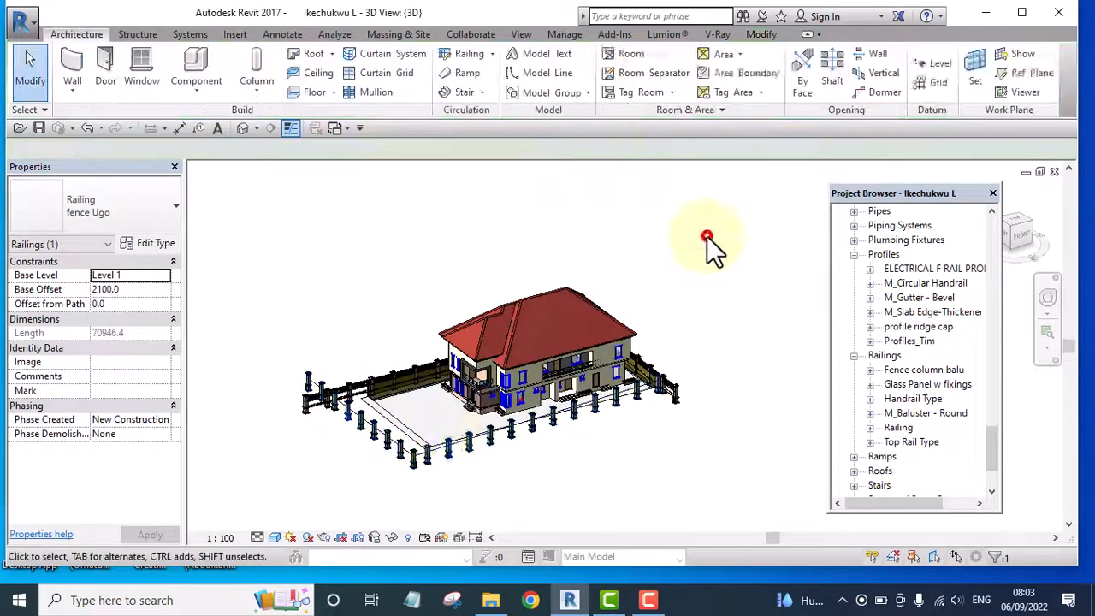
Examine the new fence columns at the compound corner, along both sides and where they meet the existing fence
{"action": "scroll", "coordinate": [430, 451], "scroll_direction": "up", "scroll_amount": 5}
{"action": "scroll", "coordinate": [612, 449], "scroll_direction": "up", "scroll_amount": 2}
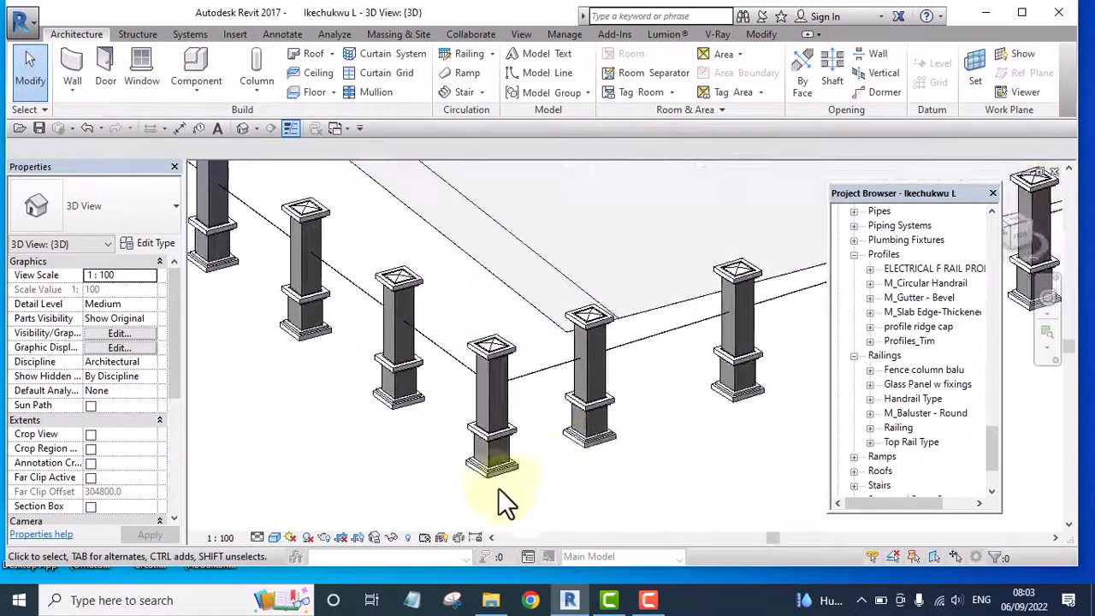
{"action": "scroll", "coordinate": [498, 488], "scroll_direction": "down", "scroll_amount": 10}
{"action": "middle_click_drag", "start_coordinate": [677, 440], "coordinate": [554, 486]}
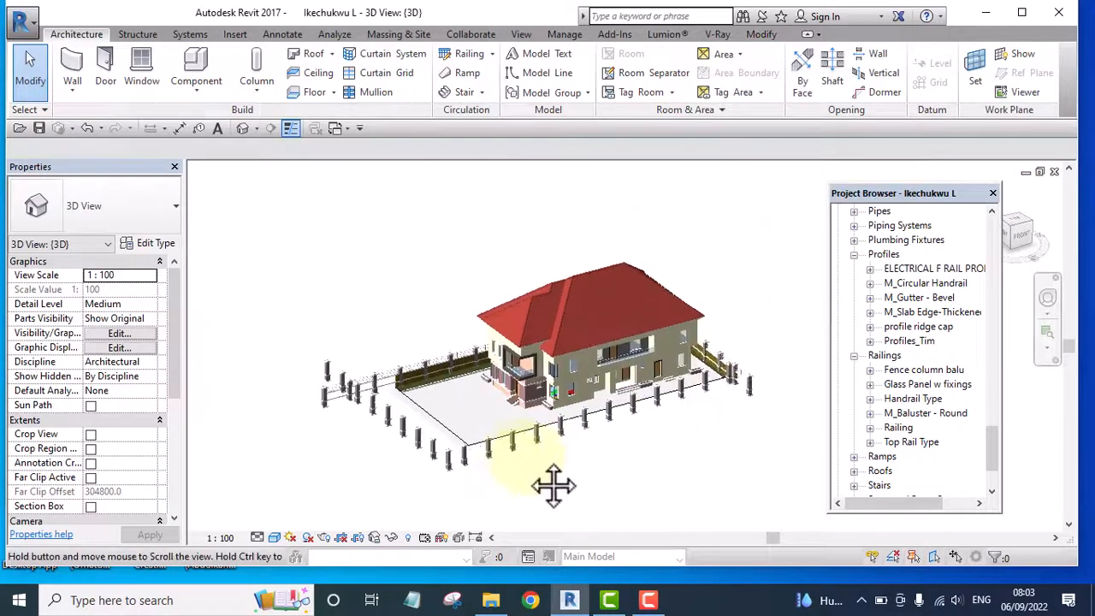
{"action": "scroll", "coordinate": [465, 454], "scroll_direction": "up", "scroll_amount": 8}
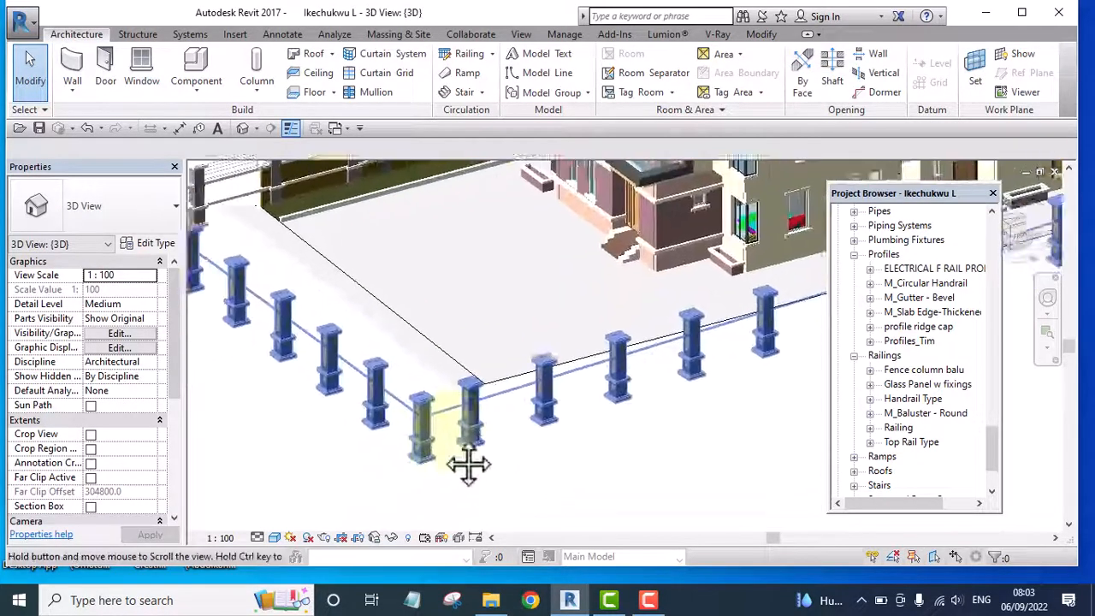
{"action": "middle_click_drag", "start_coordinate": [469, 464], "coordinate": [549, 421]}
{"action": "scroll", "coordinate": [511, 406], "scroll_direction": "down", "scroll_amount": 4}
{"action": "scroll", "coordinate": [362, 301], "scroll_direction": "up", "scroll_amount": 4}
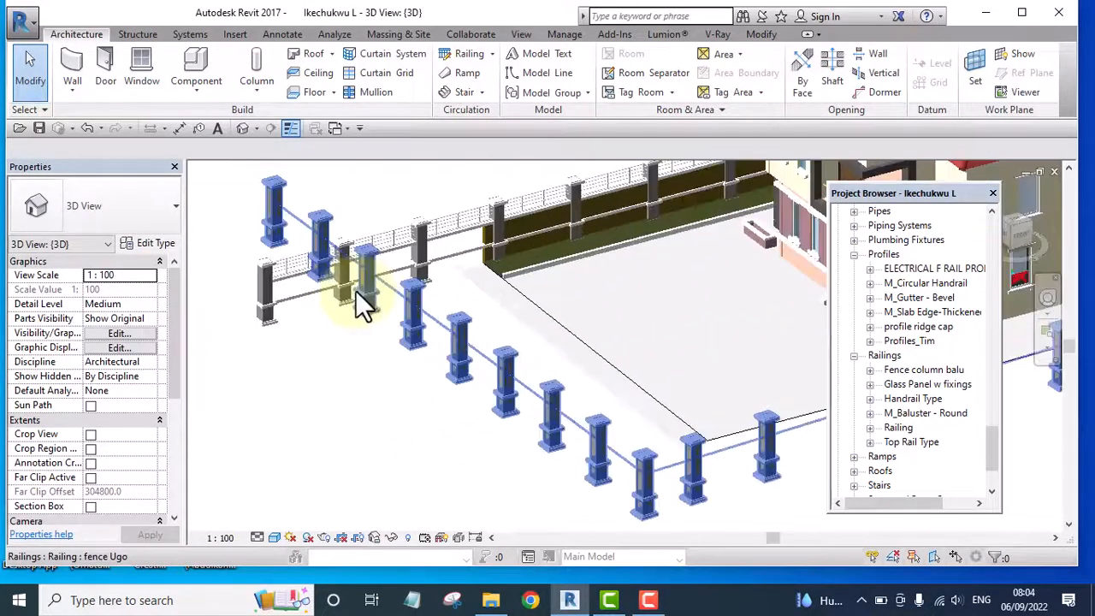
{"action": "scroll", "coordinate": [313, 252], "scroll_direction": "down", "scroll_amount": 3}
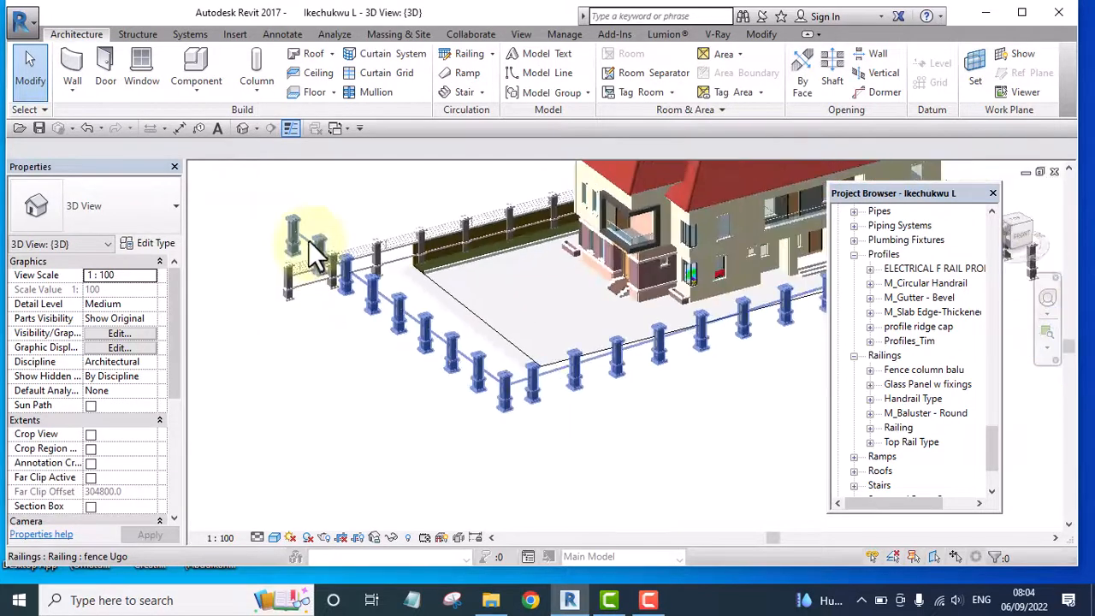
{"action": "middle_click_drag", "start_coordinate": [586, 391], "coordinate": [703, 342], "text": "shift"}
{"action": "scroll", "coordinate": [513, 385], "scroll_direction": "down", "scroll_amount": 3}
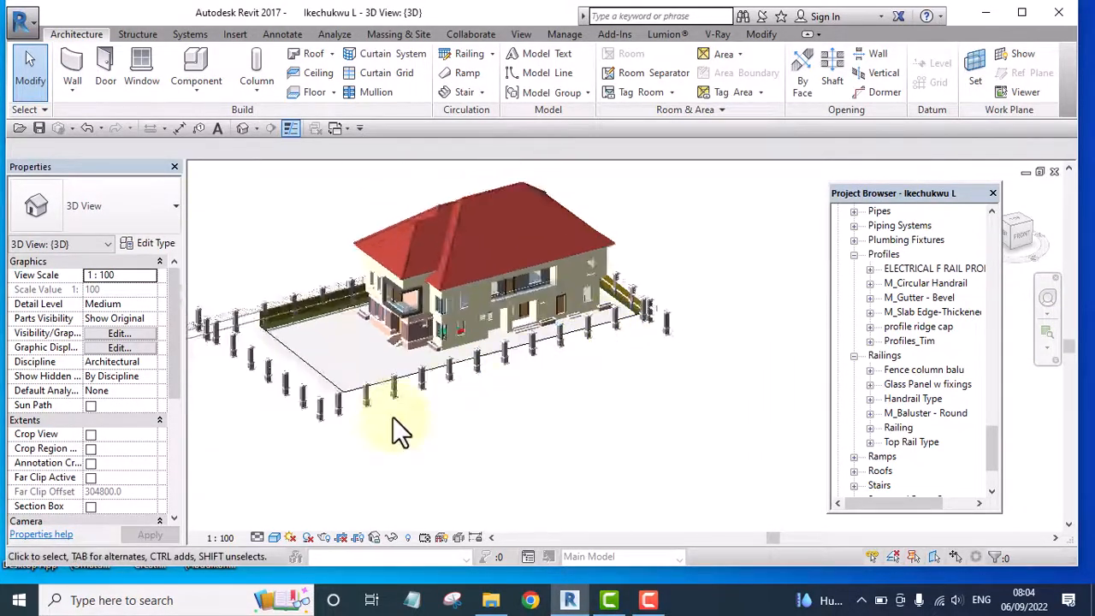
{"action": "scroll", "coordinate": [299, 419], "scroll_direction": "up", "scroll_amount": 4}
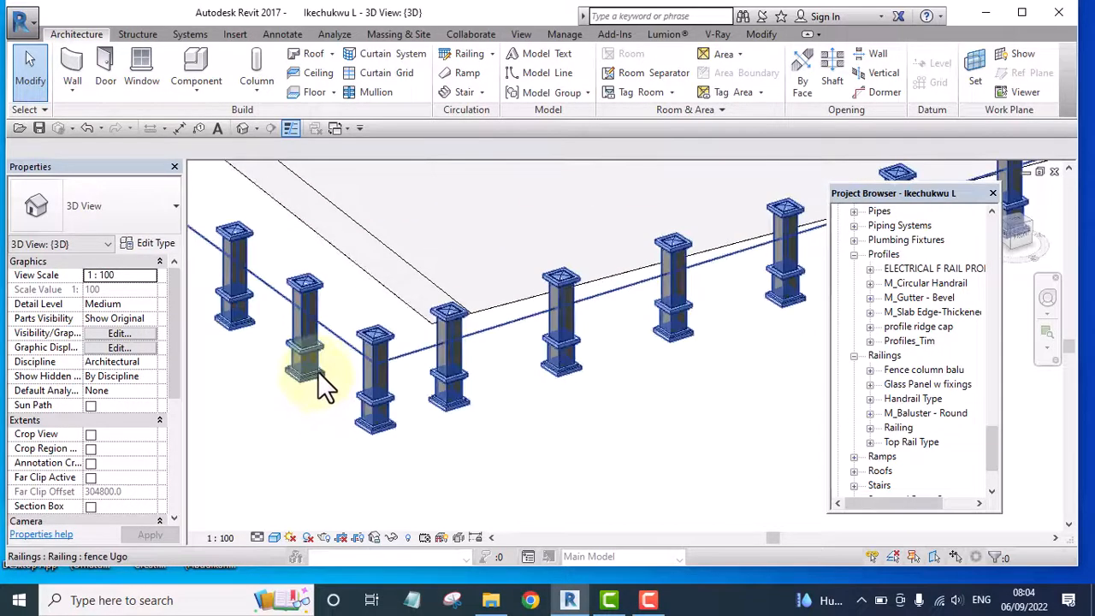
{"action": "scroll", "coordinate": [349, 418], "scroll_direction": "down", "scroll_amount": 1}
{"action": "scroll", "coordinate": [360, 415], "scroll_direction": "down", "scroll_amount": 5}
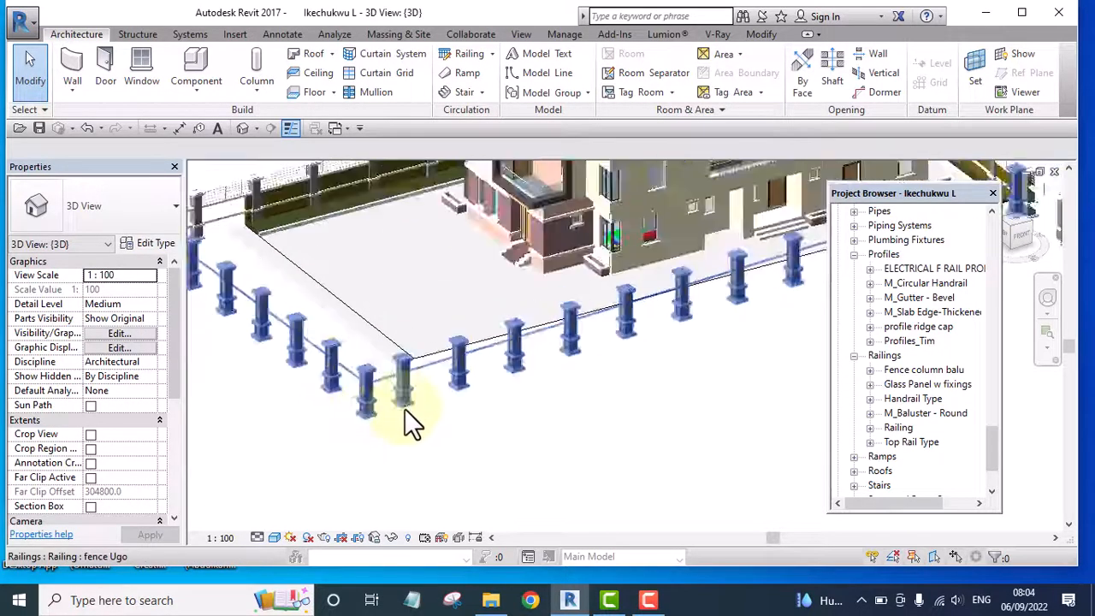
{"action": "scroll", "coordinate": [590, 377], "scroll_direction": "up", "scroll_amount": 5}
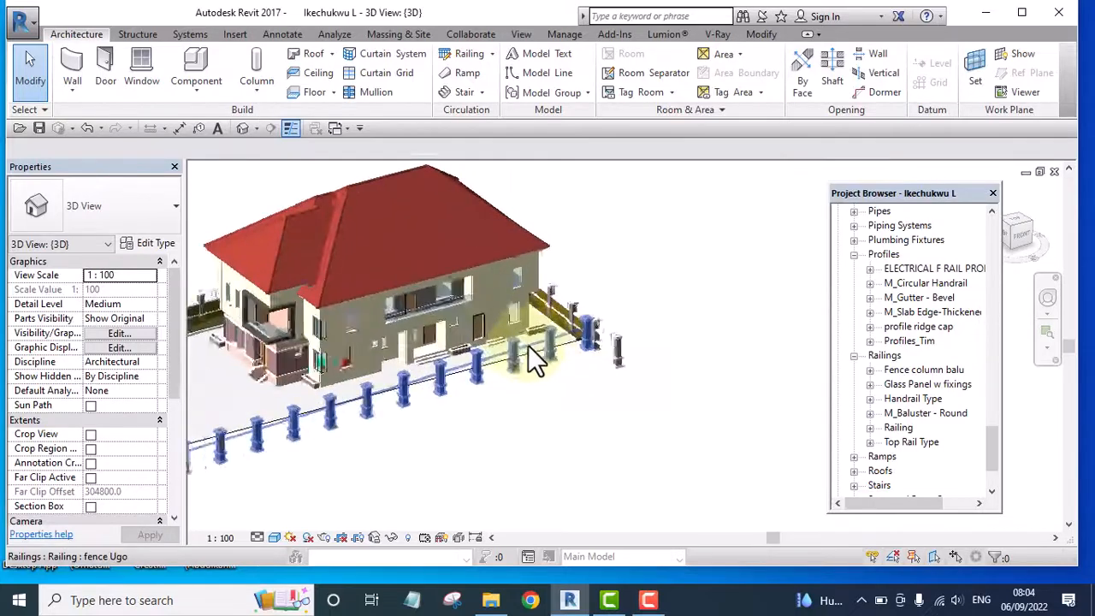
{"action": "scroll", "coordinate": [598, 385], "scroll_direction": "down", "scroll_amount": 6}
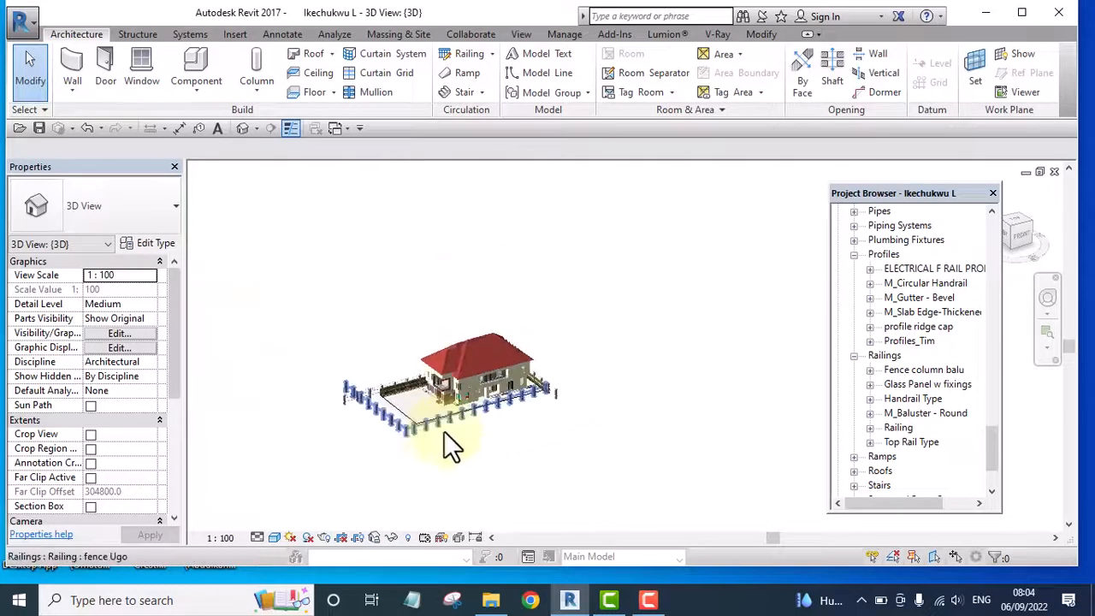
{"action": "scroll", "coordinate": [367, 453], "scroll_direction": "up", "scroll_amount": 3}
{"action": "scroll", "coordinate": [405, 419], "scroll_direction": "up", "scroll_amount": 3}
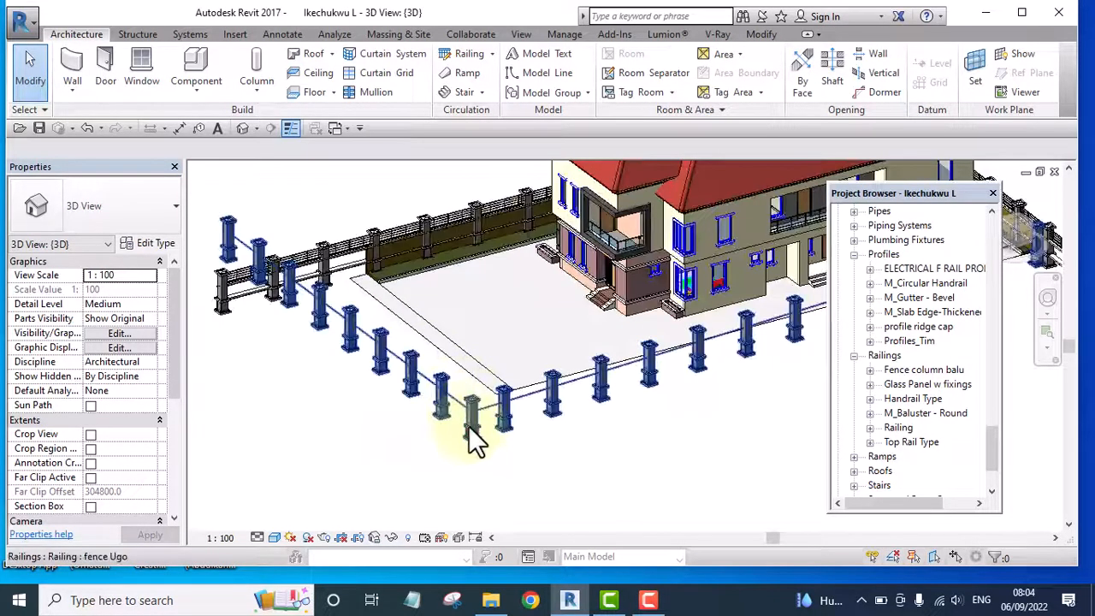
{"action": "left_click", "coordinate": [472, 432]}
{"action": "key", "text": "Escape"}
{"action": "scroll", "coordinate": [471, 431], "scroll_direction": "down", "scroll_amount": 6}
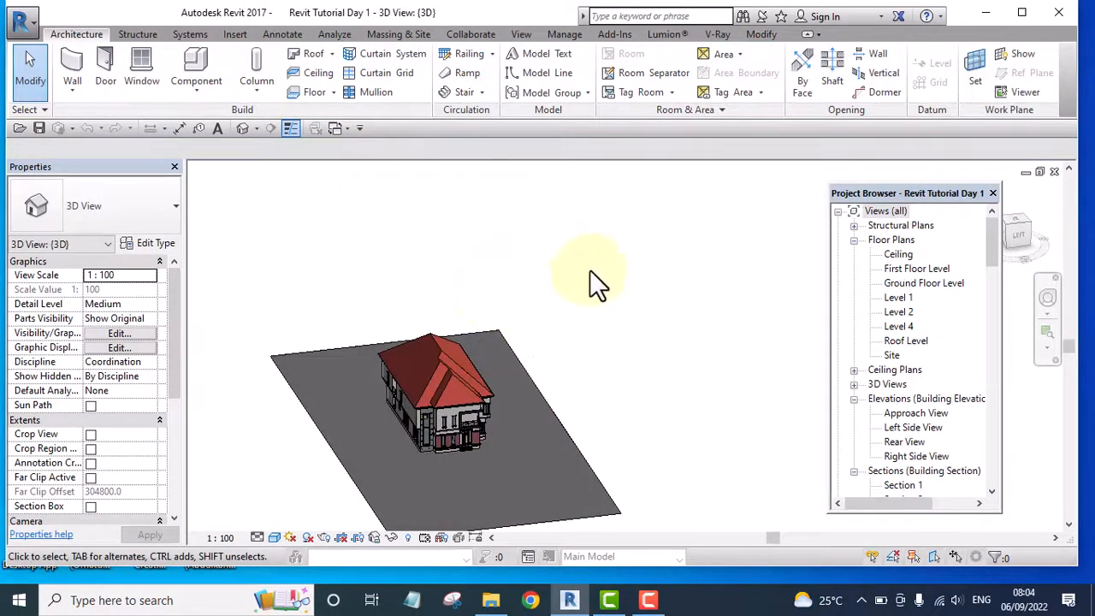
Create a new family from the Baluster template in the English_I folder
{"action": "middle_click_drag", "start_coordinate": [588, 381], "coordinate": [579, 269], "text": "shift"}
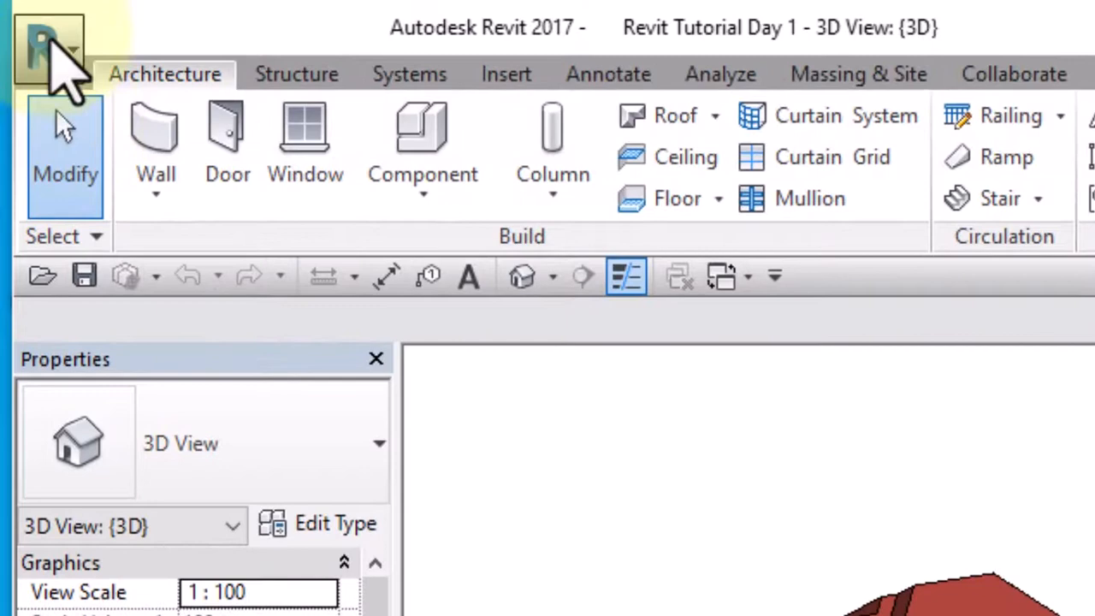
{"action": "left_click", "coordinate": [41, 36]}
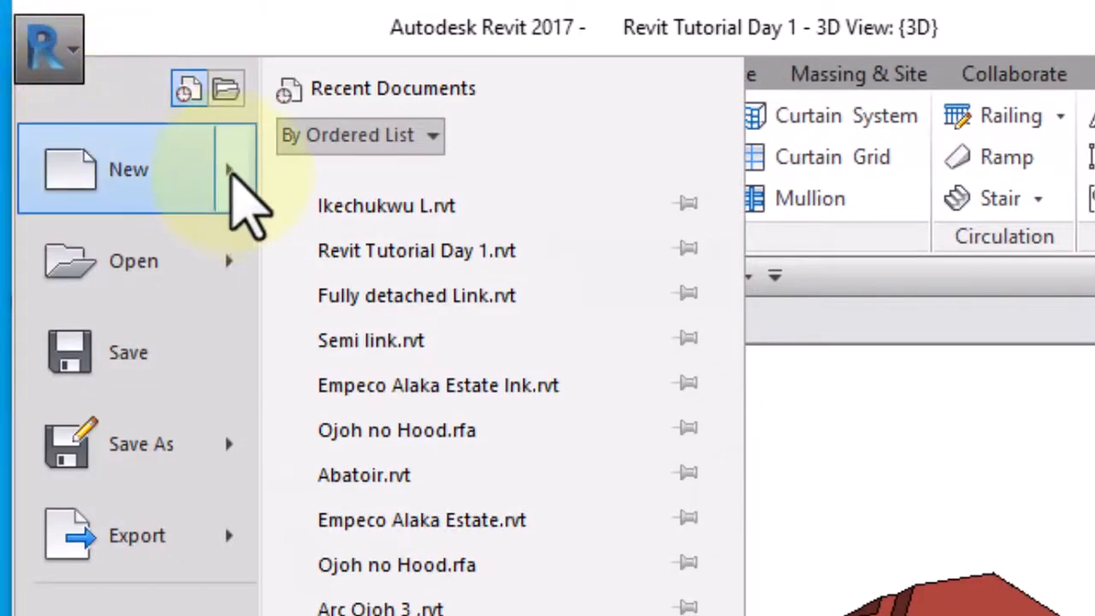
{"action": "left_click", "coordinate": [228, 159]}
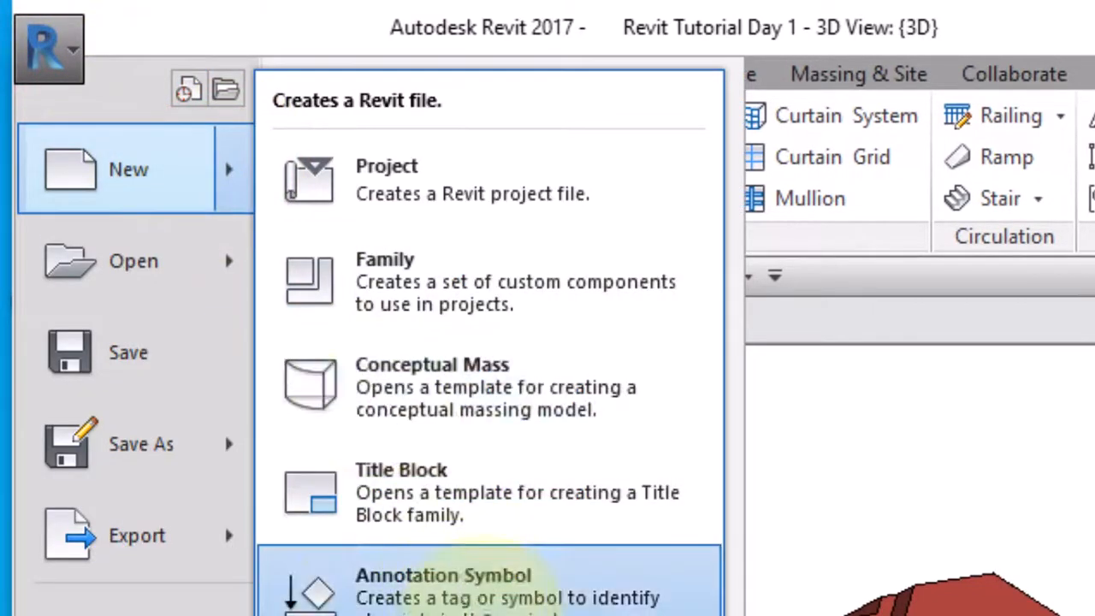
{"action": "left_click", "coordinate": [427, 276]}
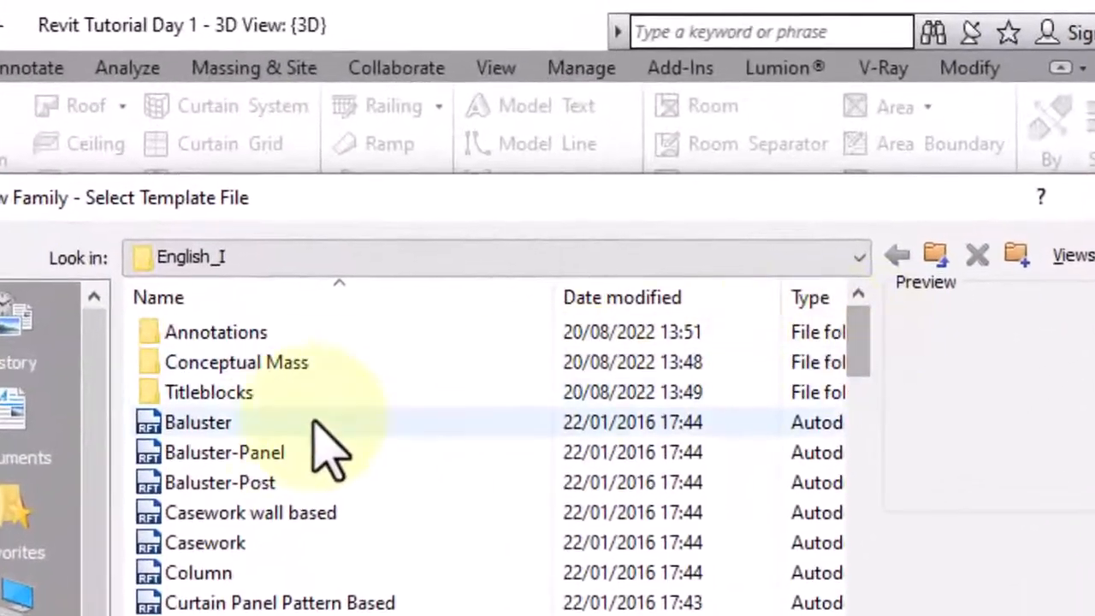
{"action": "left_click", "coordinate": [209, 424]}
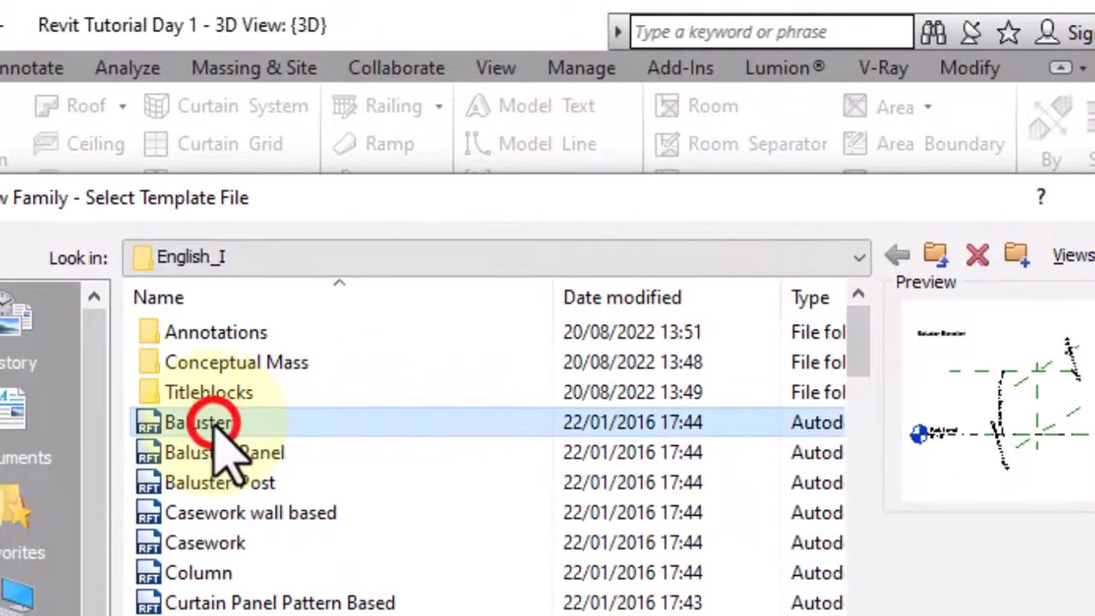
{"action": "left_click", "coordinate": [704, 470]}
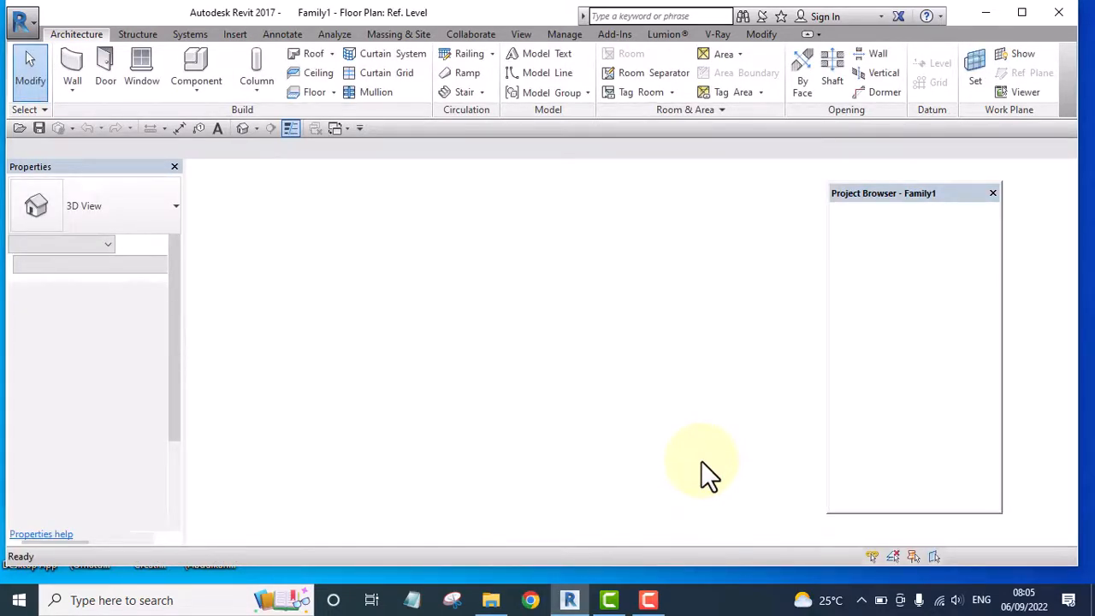
Start saving the family into the Revit Tutoorial folder, naming the file Rv Fence Col
{"action": "middle_click_drag", "start_coordinate": [601, 419], "coordinate": [419, 410]}
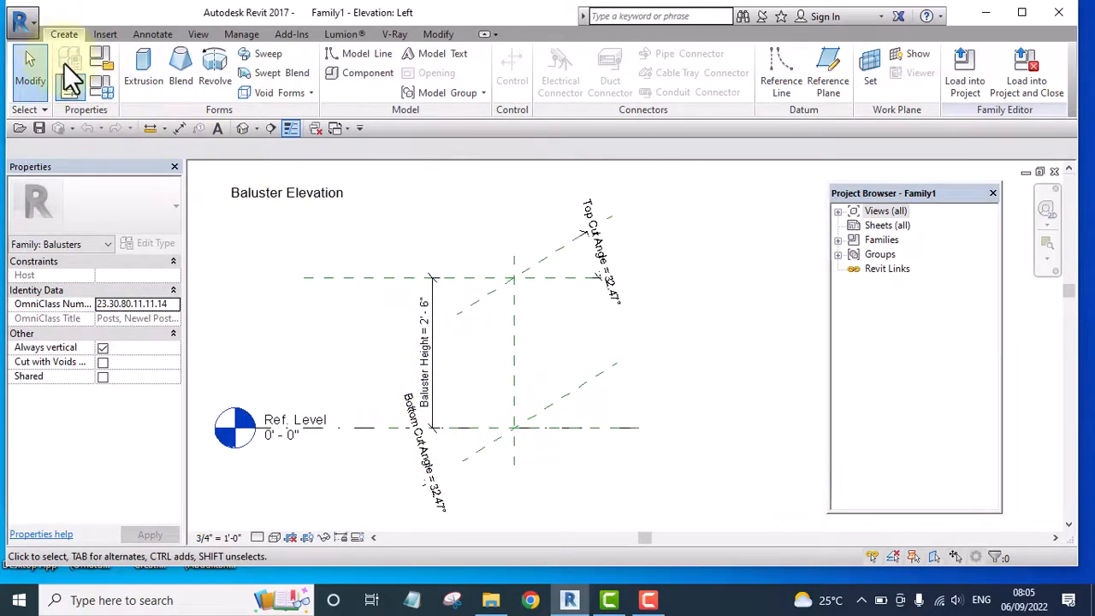
{"action": "left_click", "coordinate": [24, 20]}
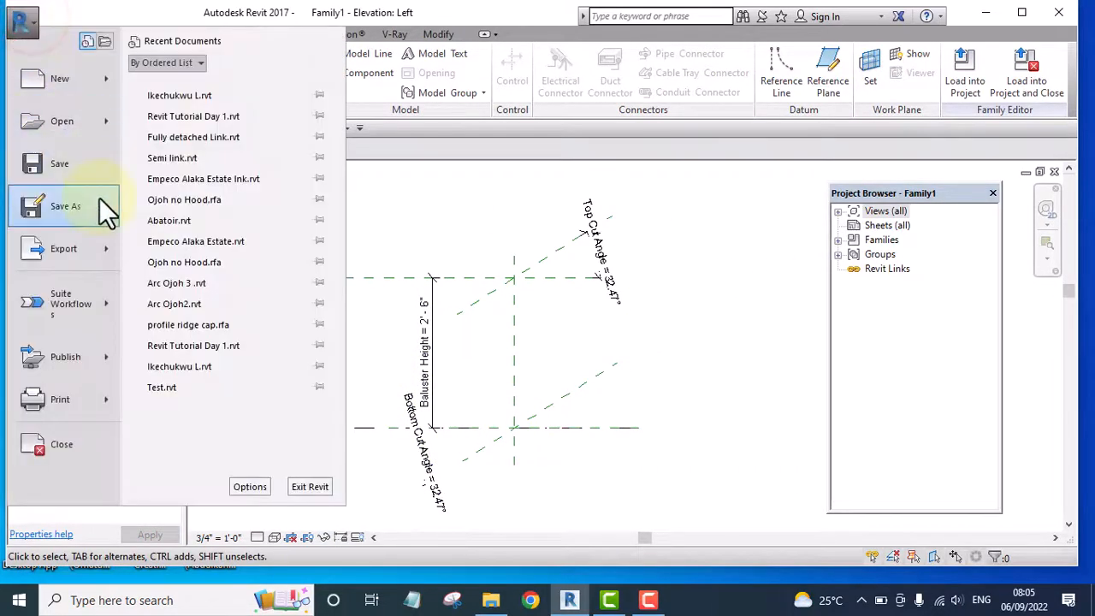
{"action": "left_click", "coordinate": [67, 207]}
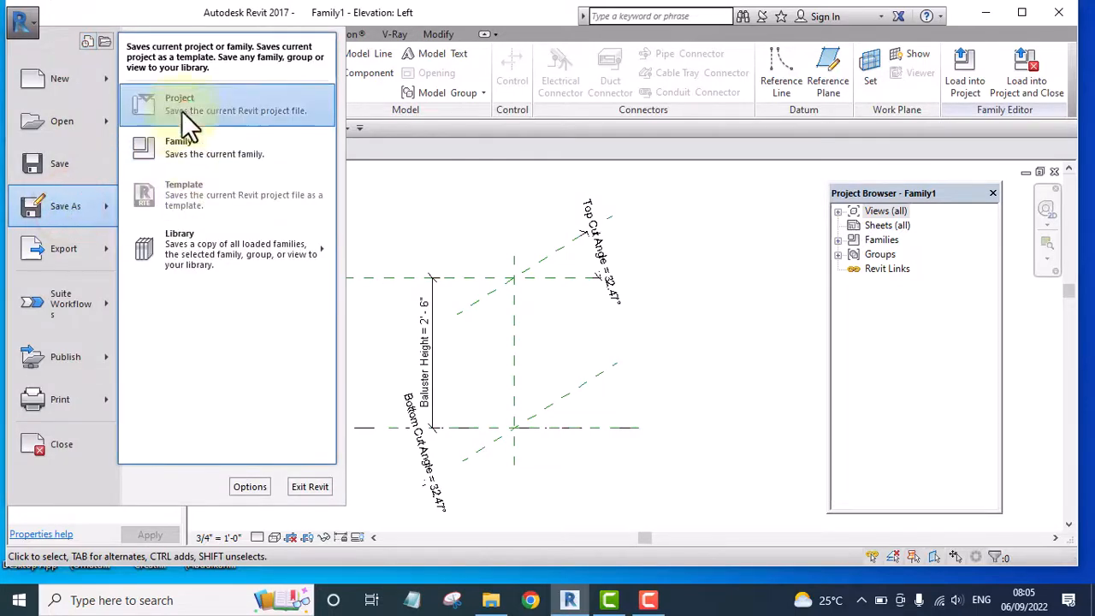
{"action": "left_click", "coordinate": [177, 146]}
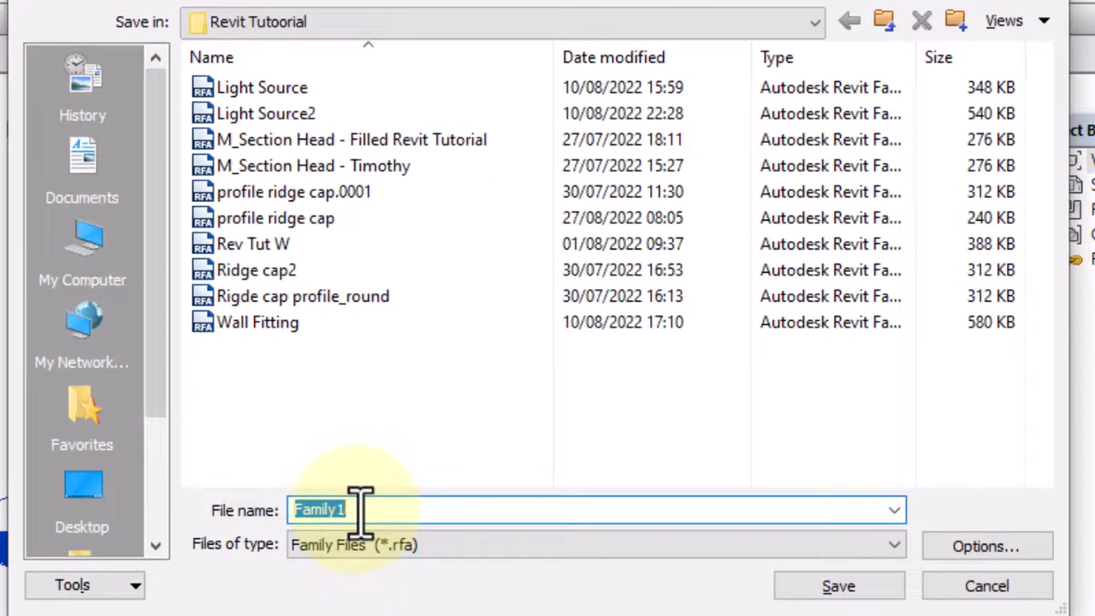
{"action": "type", "text": "R"}
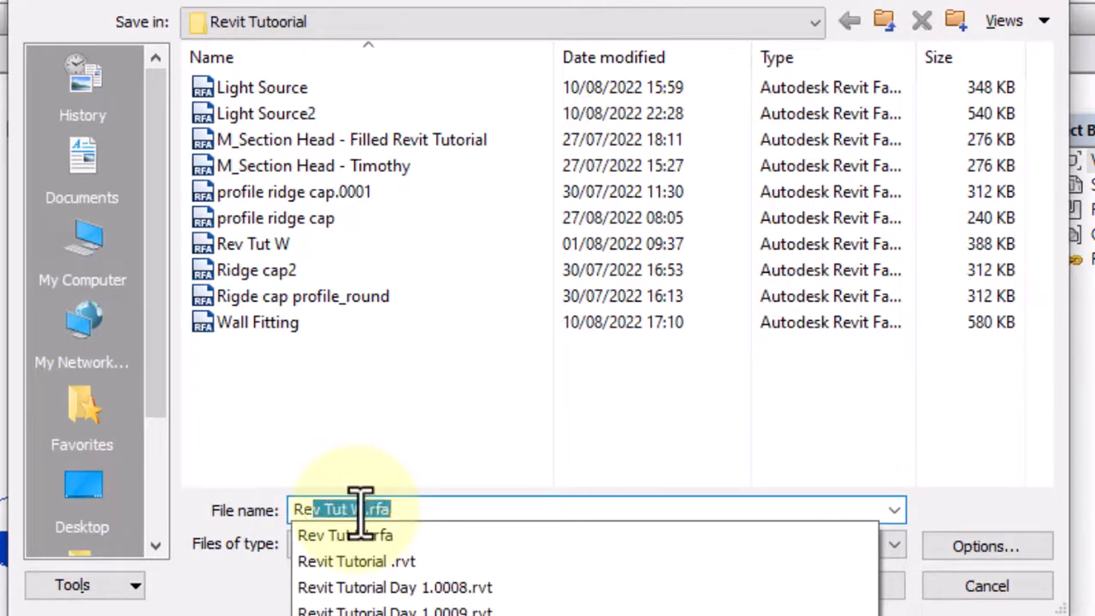
{"action": "type", "text": "e"}
{"action": "key", "text": "BackSpace"}
{"action": "type", "text": "v"}
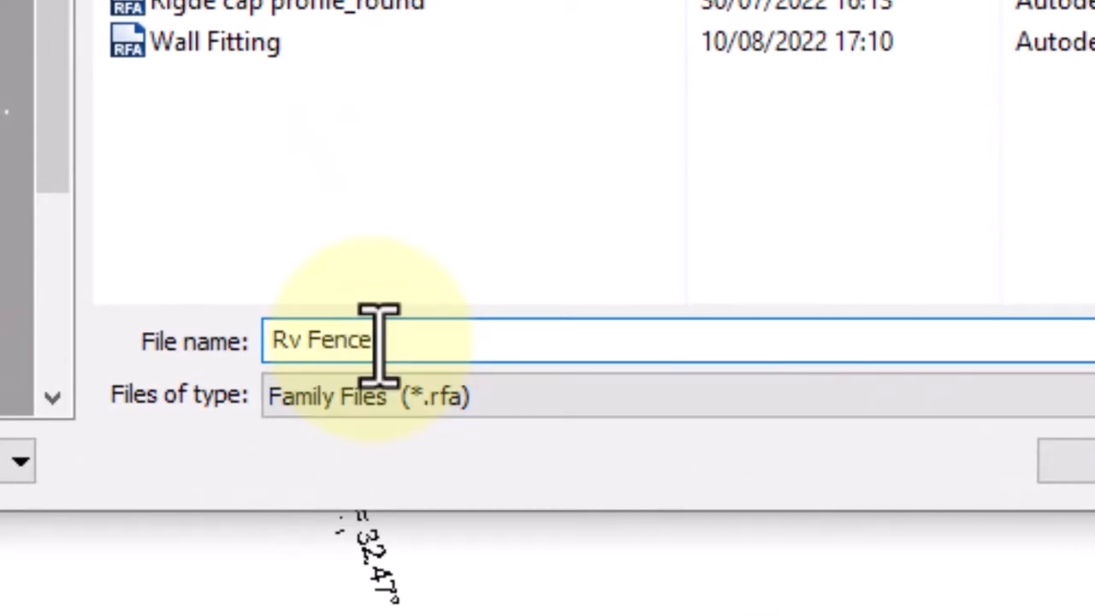
{"action": "type", "text": "Fence Col"}
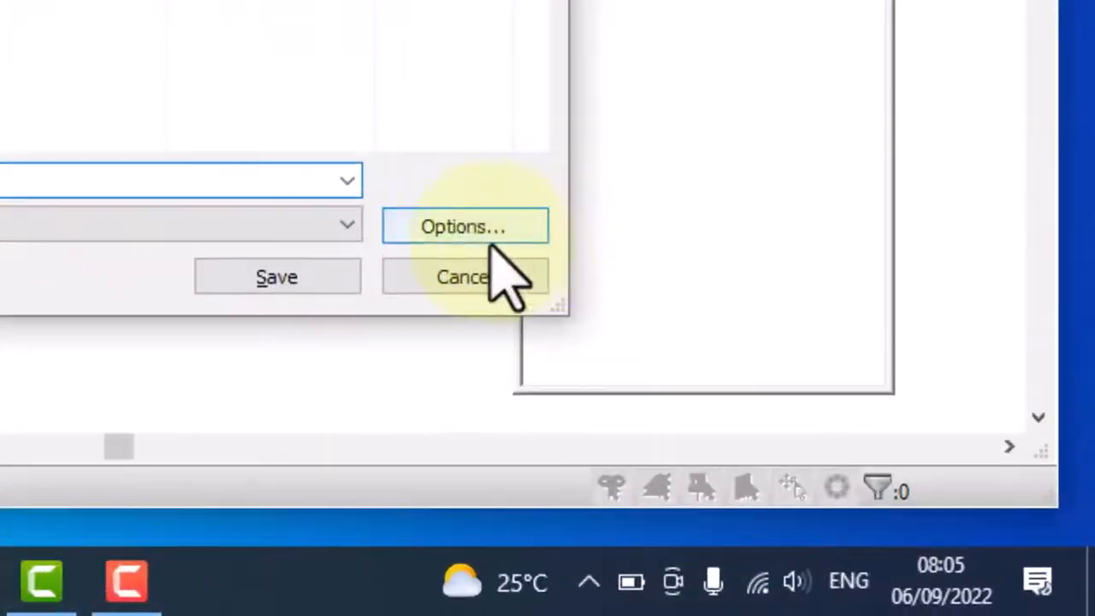
Set the maximum backups to 1 in the file save options and save the family
{"action": "left_click", "coordinate": [434, 224]}
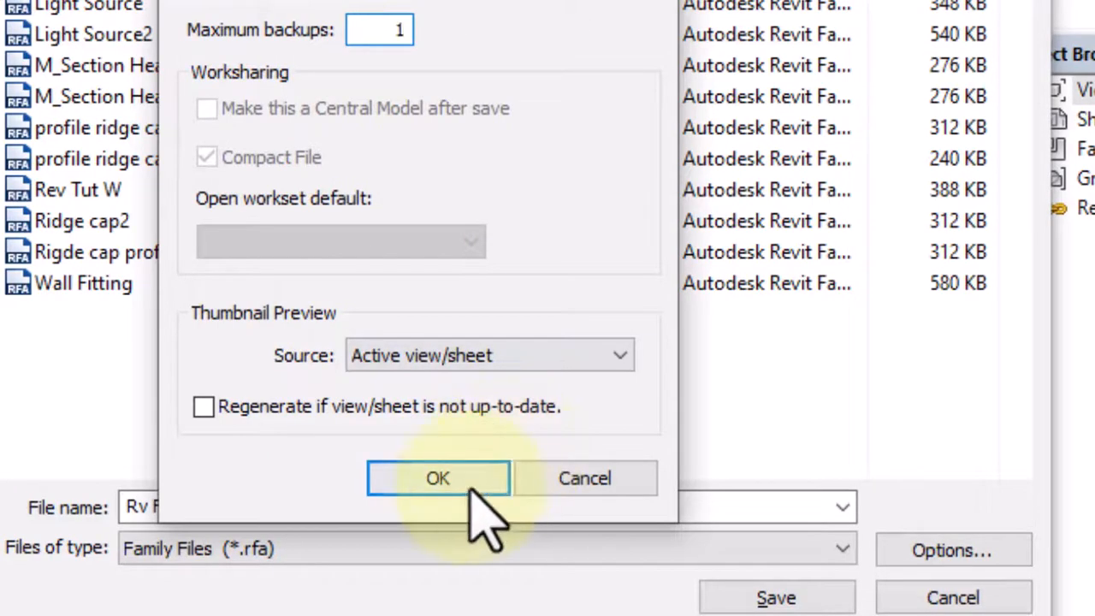
{"action": "left_click", "coordinate": [420, 481]}
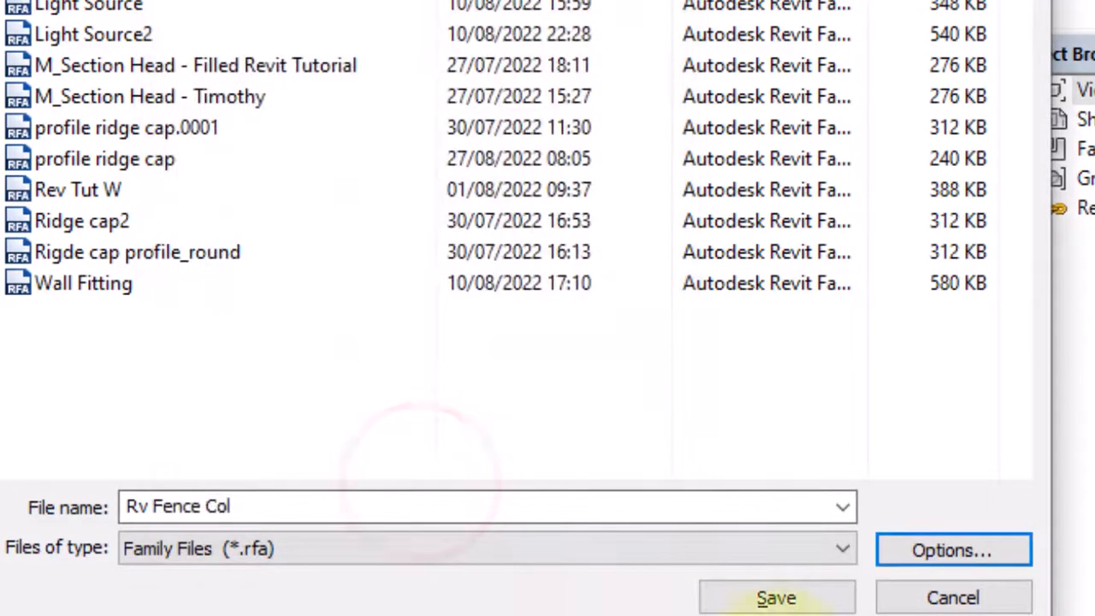
{"action": "left_click", "coordinate": [780, 599]}
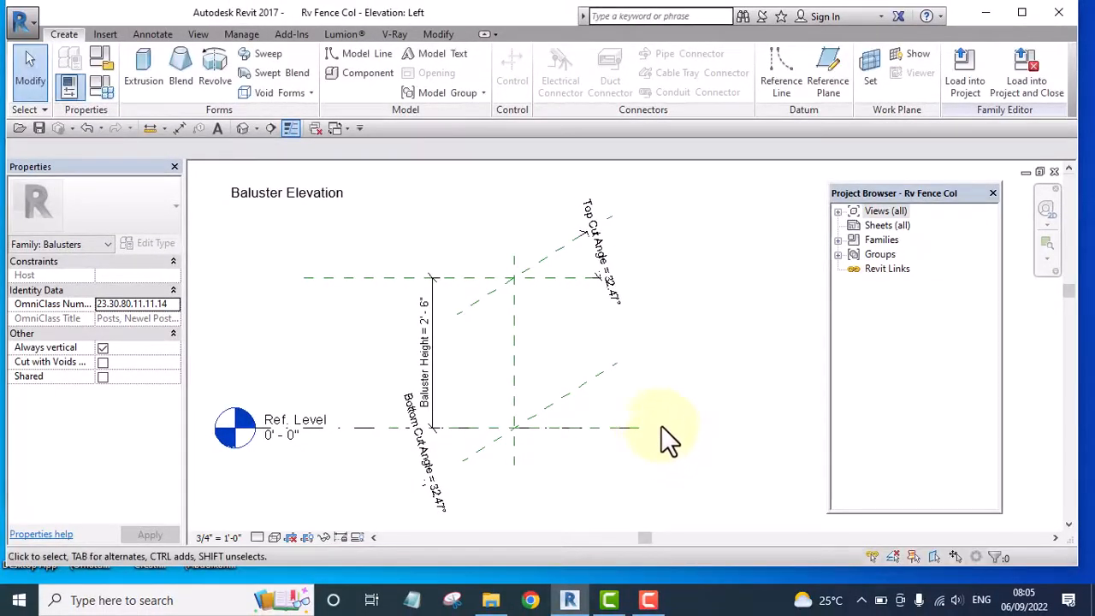
Change the family's project length units to millimeters with 0 decimal places
{"action": "middle_click_drag", "start_coordinate": [659, 333], "coordinate": [672, 371]}
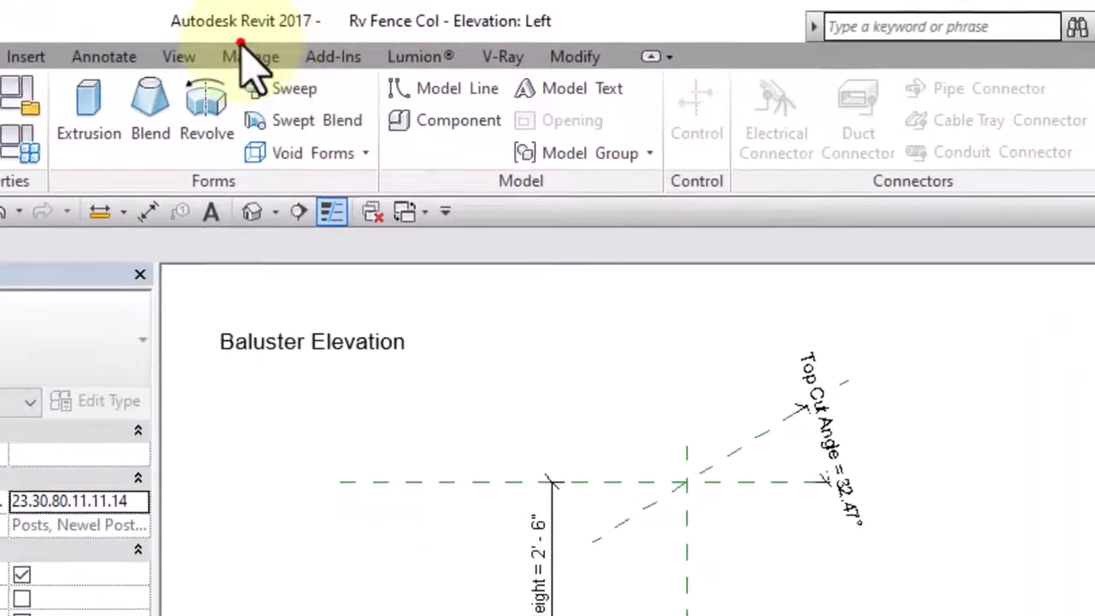
{"action": "left_click", "coordinate": [245, 56]}
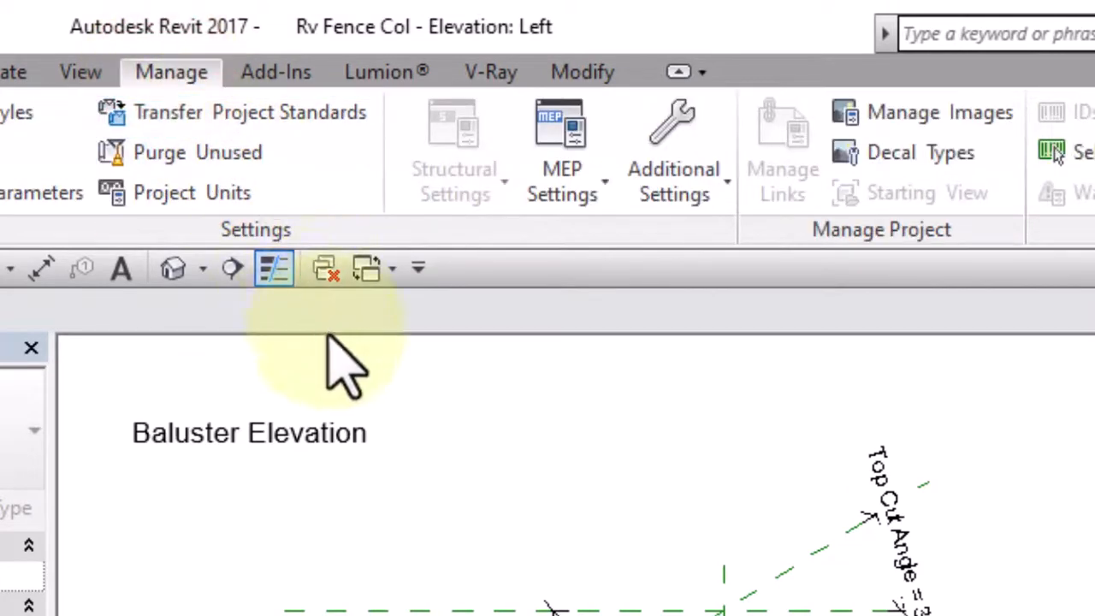
{"action": "left_click", "coordinate": [174, 196]}
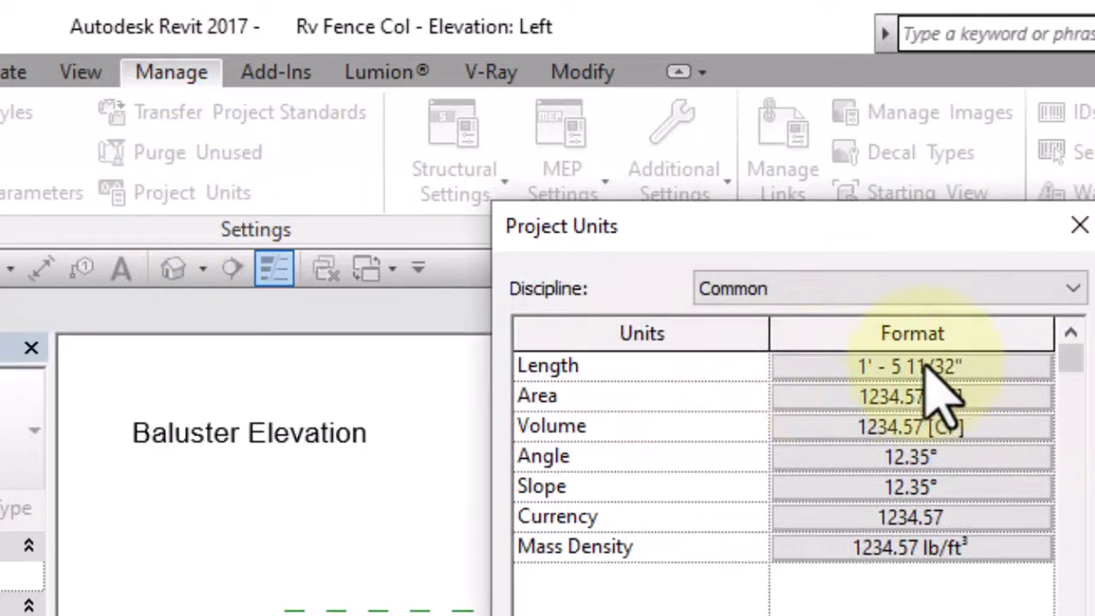
{"action": "left_click", "coordinate": [926, 370]}
{"action": "left_click", "coordinate": [929, 422]}
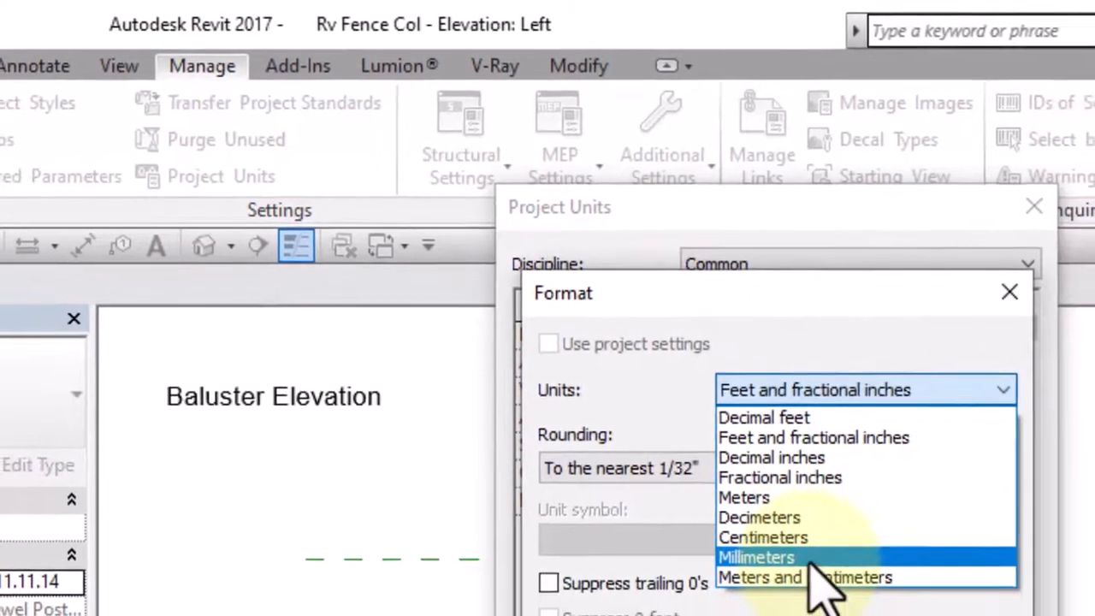
{"action": "left_click", "coordinate": [813, 608]}
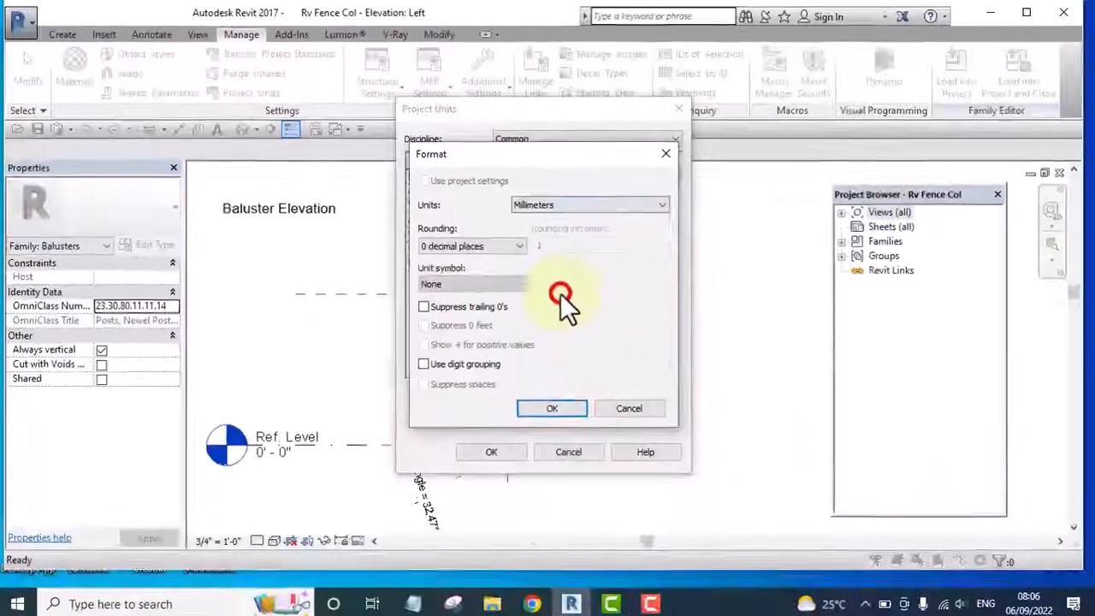
{"action": "left_click", "coordinate": [549, 407]}
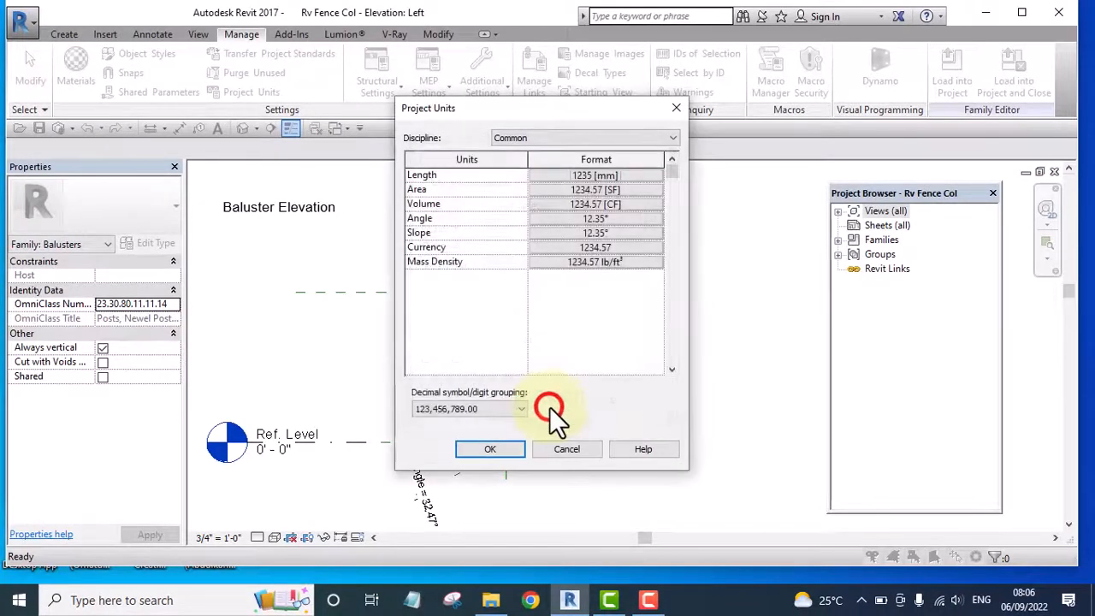
{"action": "left_click", "coordinate": [490, 449]}
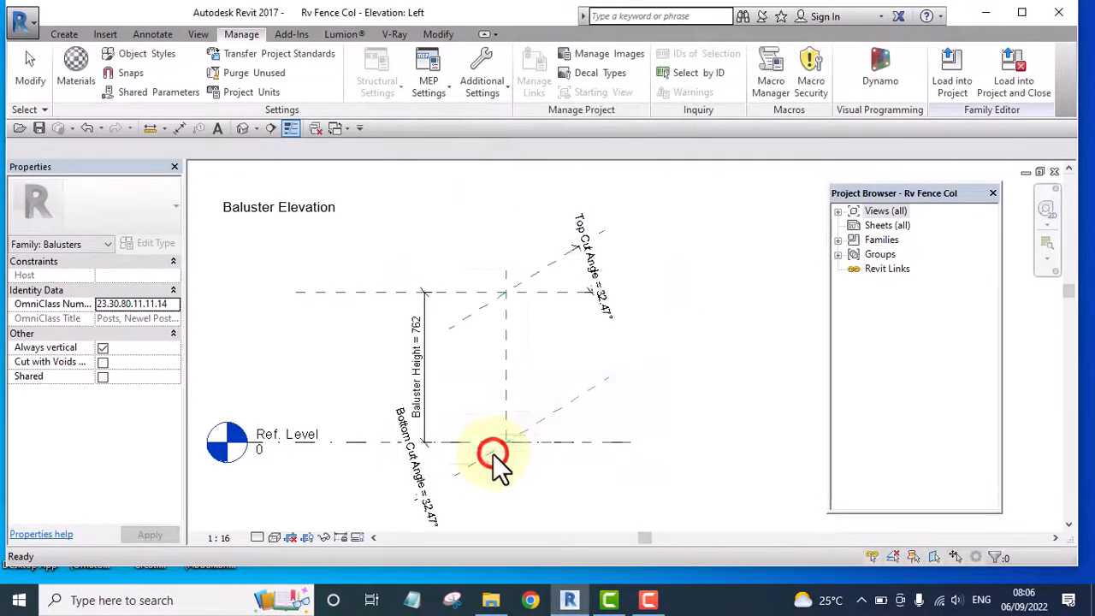
{"action": "left_click", "coordinate": [538, 386]}
{"action": "scroll", "coordinate": [422, 368], "scroll_direction": "up", "scroll_amount": 4}
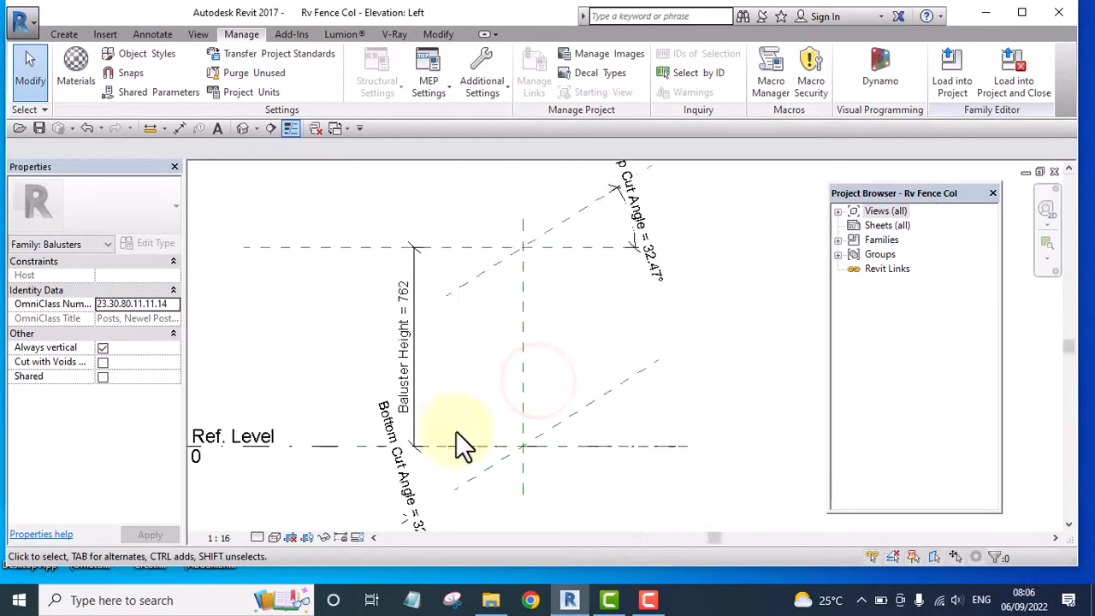
{"action": "scroll", "coordinate": [382, 398], "scroll_direction": "down", "scroll_amount": 5}
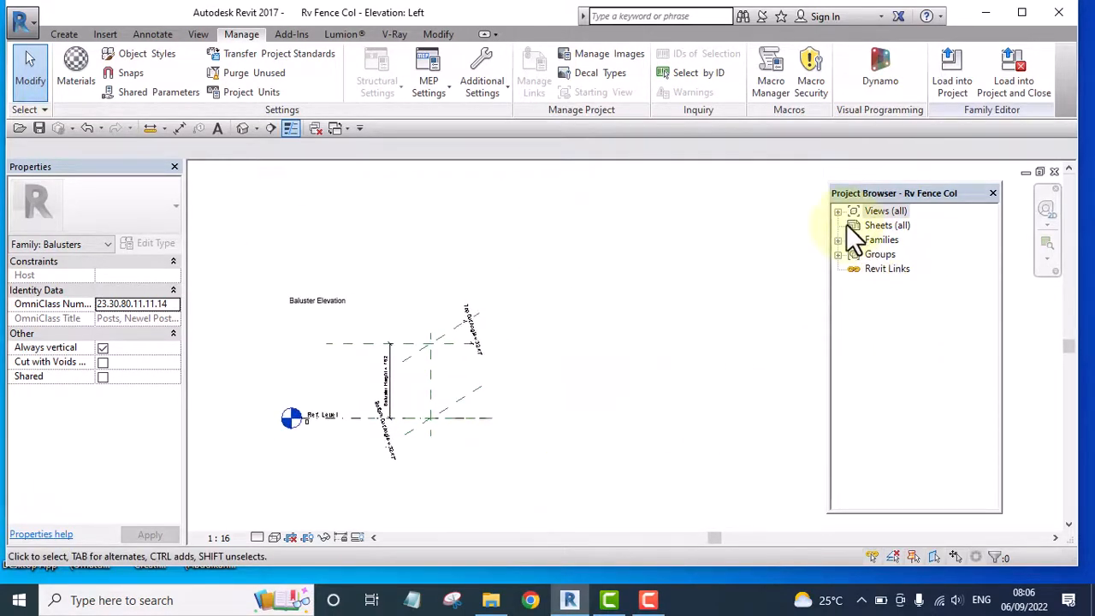
{"action": "scroll", "coordinate": [389, 411], "scroll_direction": "up", "scroll_amount": 5}
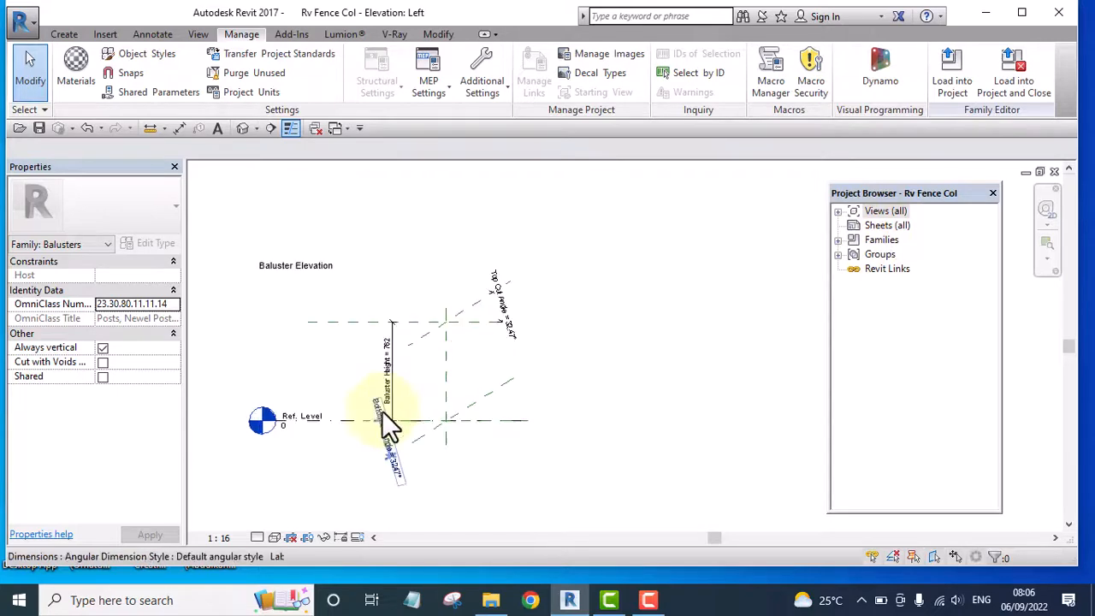
{"action": "middle_click_drag", "start_coordinate": [528, 462], "coordinate": [506, 442]}
{"action": "scroll", "coordinate": [481, 422], "scroll_direction": "down", "scroll_amount": 2}
{"action": "scroll", "coordinate": [482, 423], "scroll_direction": "down", "scroll_amount": 1}
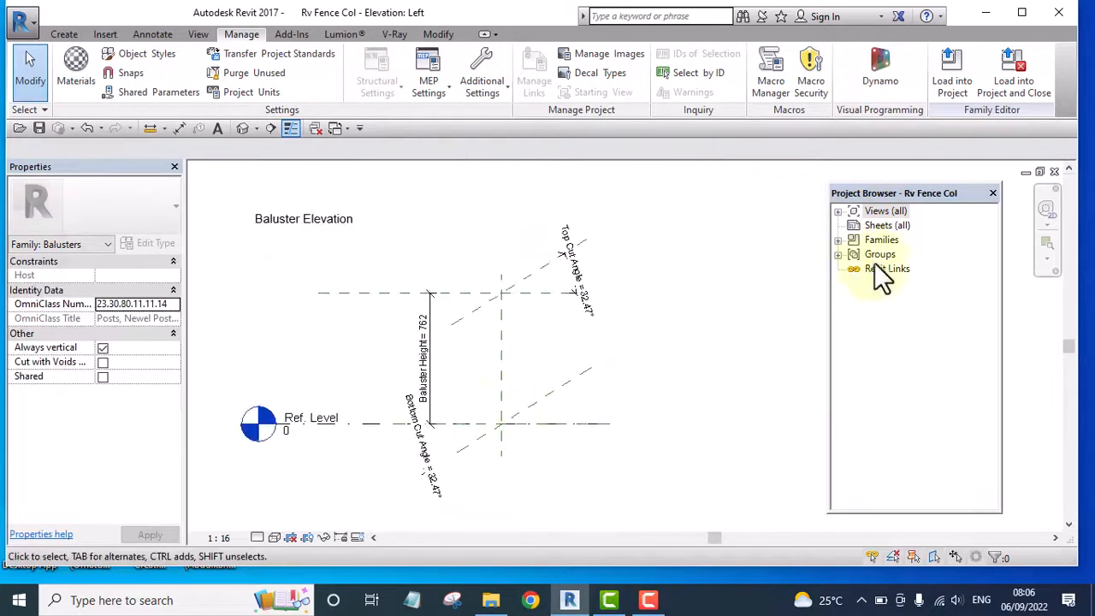
Open the Ref. Level floor plan and fit the view to the crossing reference planes
{"action": "left_click", "coordinate": [837, 212]}
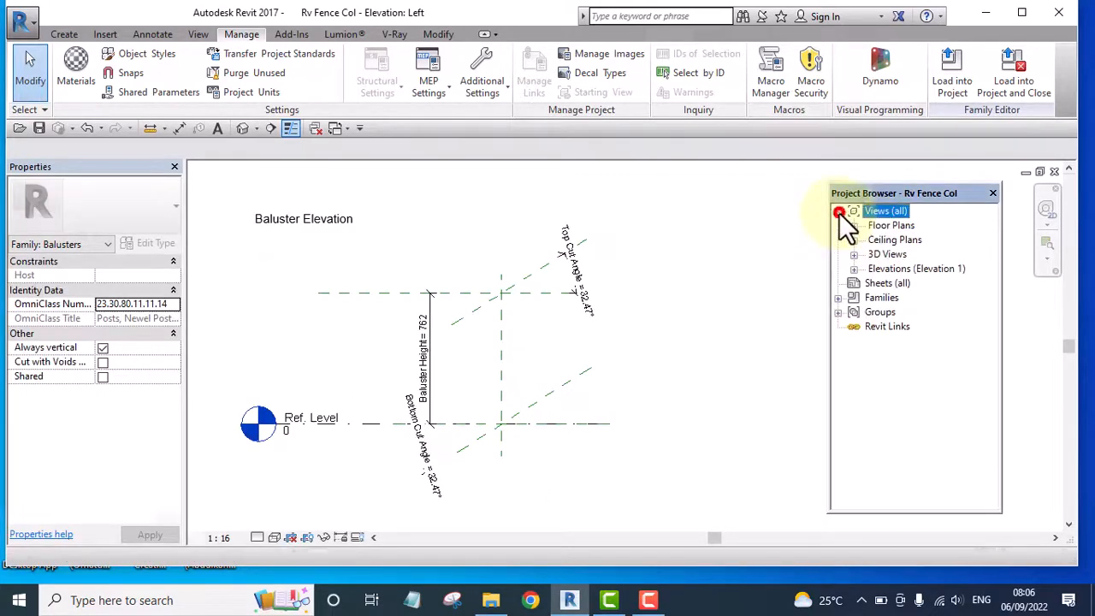
{"action": "double_click", "coordinate": [889, 226]}
{"action": "double_click", "coordinate": [898, 241]}
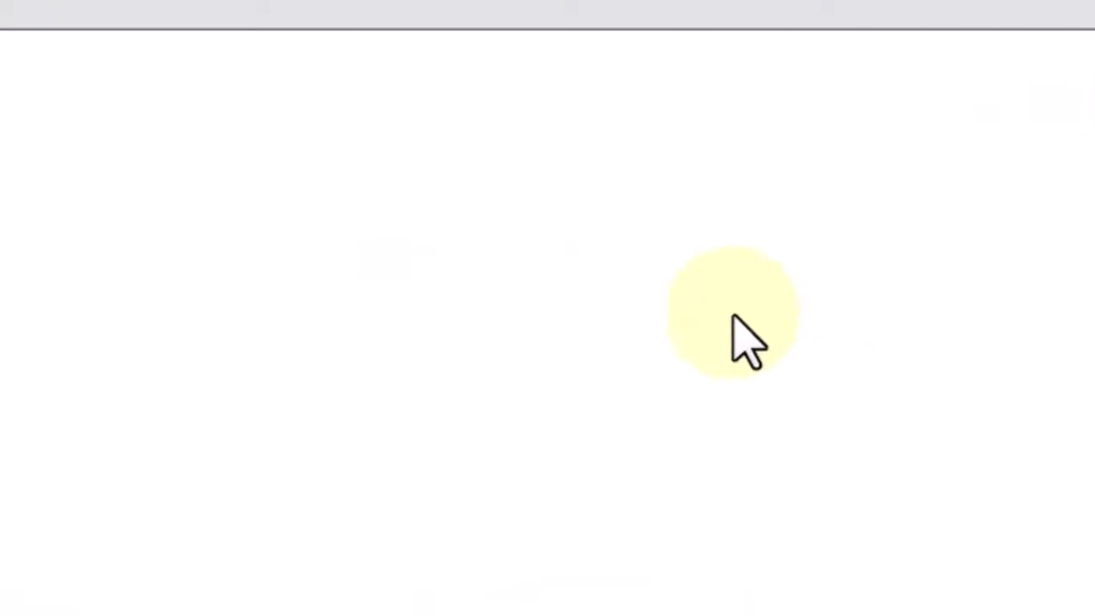
{"action": "right_click", "coordinate": [510, 184]}
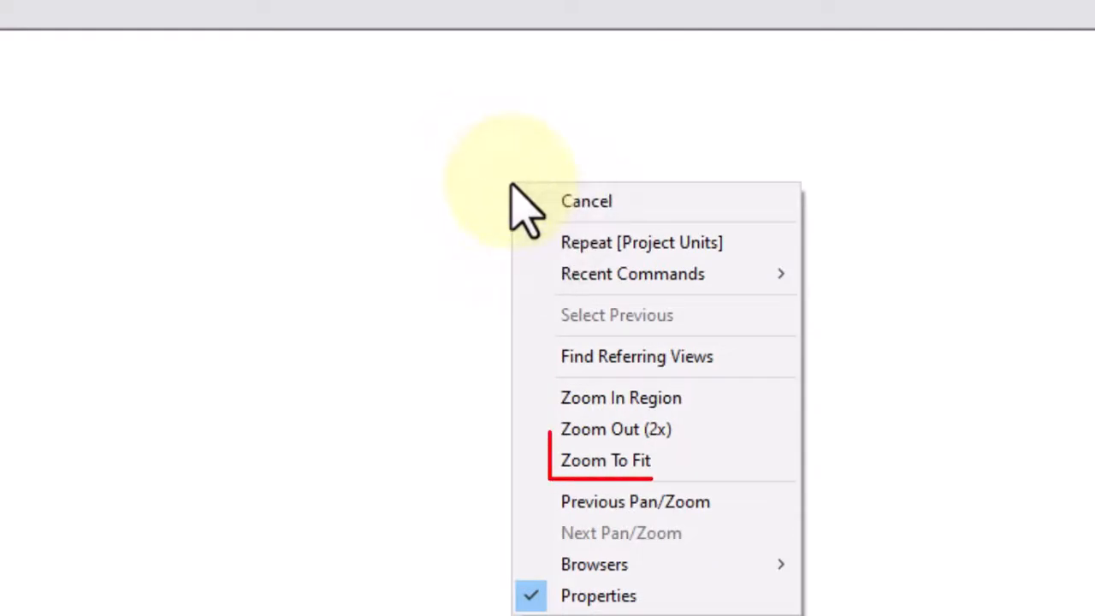
{"action": "left_click", "coordinate": [622, 462]}
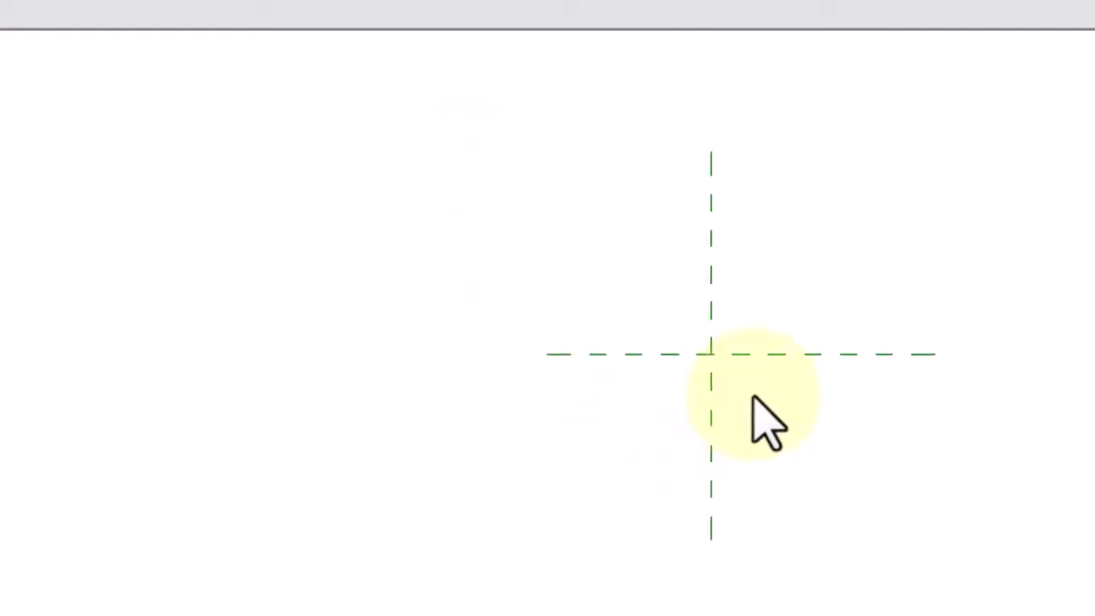
{"action": "scroll", "coordinate": [753, 394], "scroll_direction": "up", "scroll_amount": 4}
{"action": "middle_click_drag", "start_coordinate": [746, 388], "coordinate": [539, 386]}
{"action": "scroll", "coordinate": [398, 255], "scroll_direction": "up", "scroll_amount": 3}
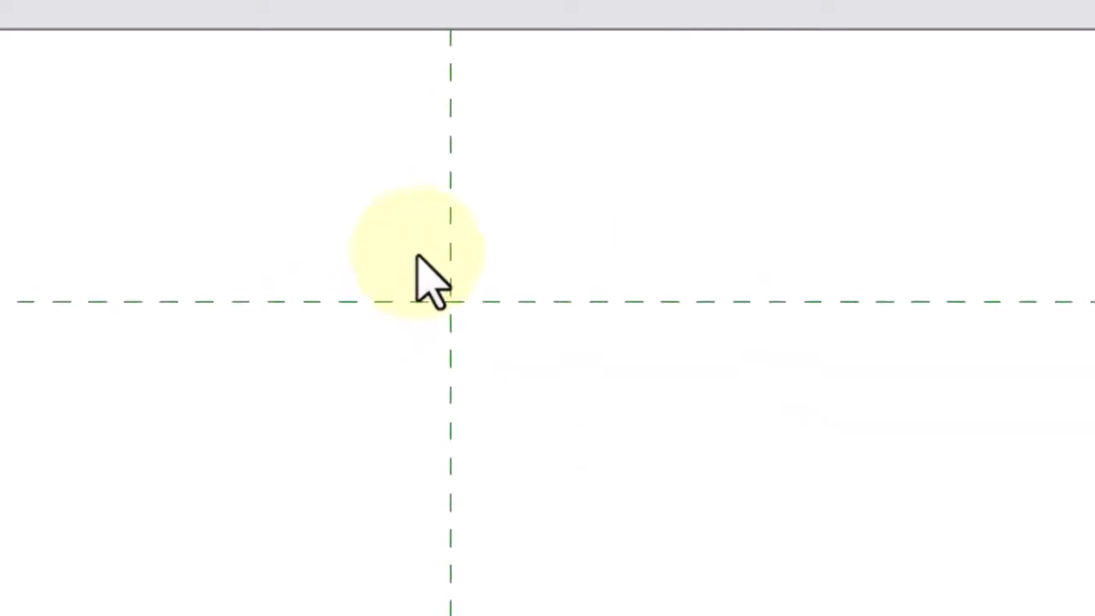
{"action": "middle_click_drag", "start_coordinate": [491, 415], "coordinate": [523, 469]}
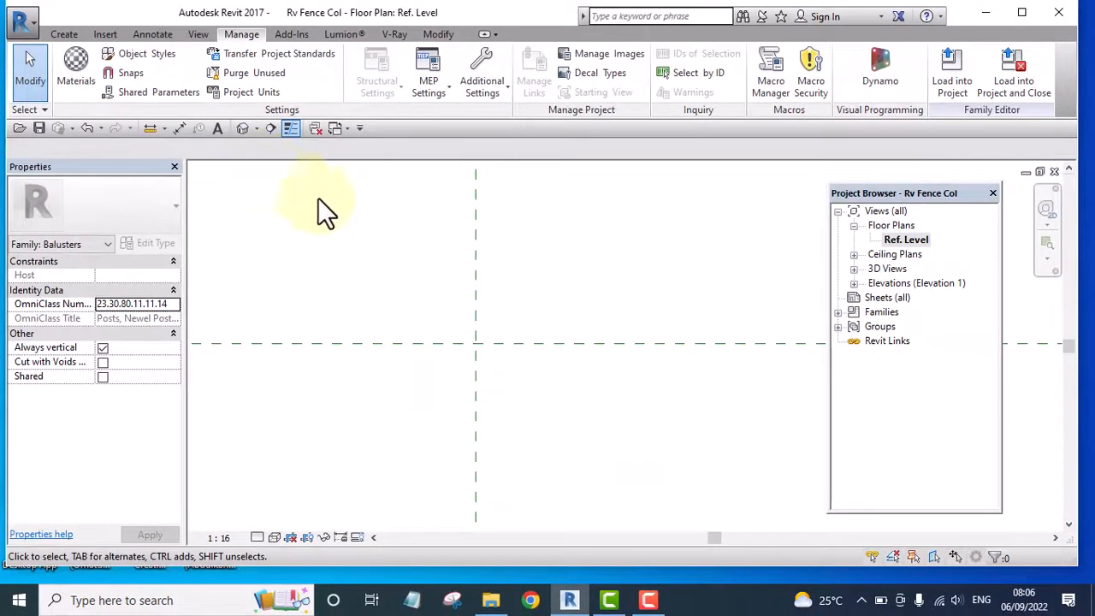
{"action": "middle_click_drag", "start_coordinate": [505, 305], "coordinate": [501, 286]}
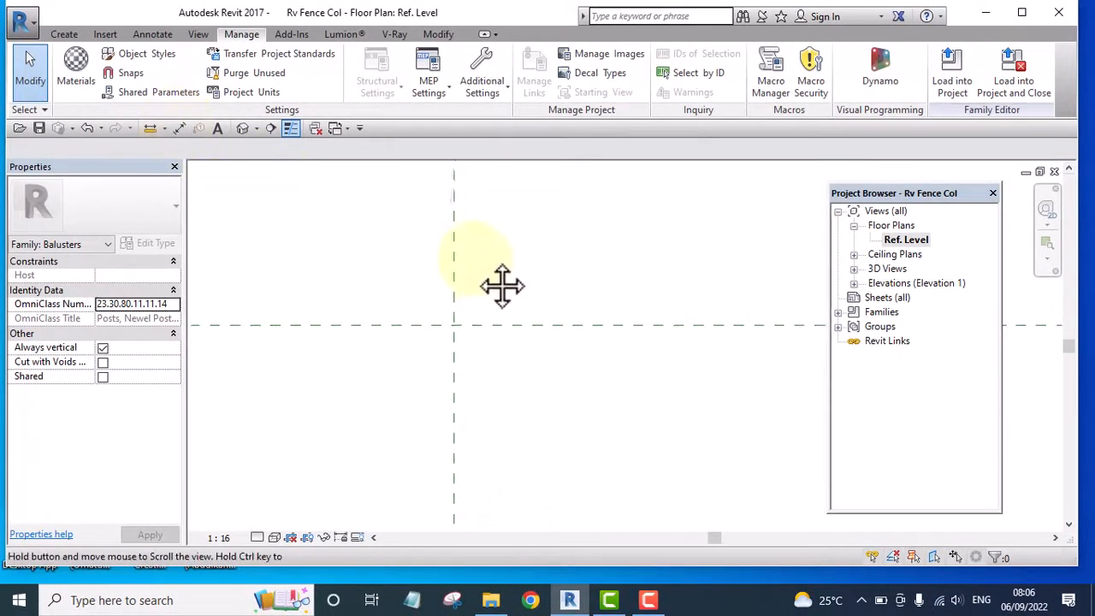
Start an extrusion and sketch a rectangle about 38 mm by 32 mm around the intersection of the reference planes
{"action": "left_click", "coordinate": [64, 34]}
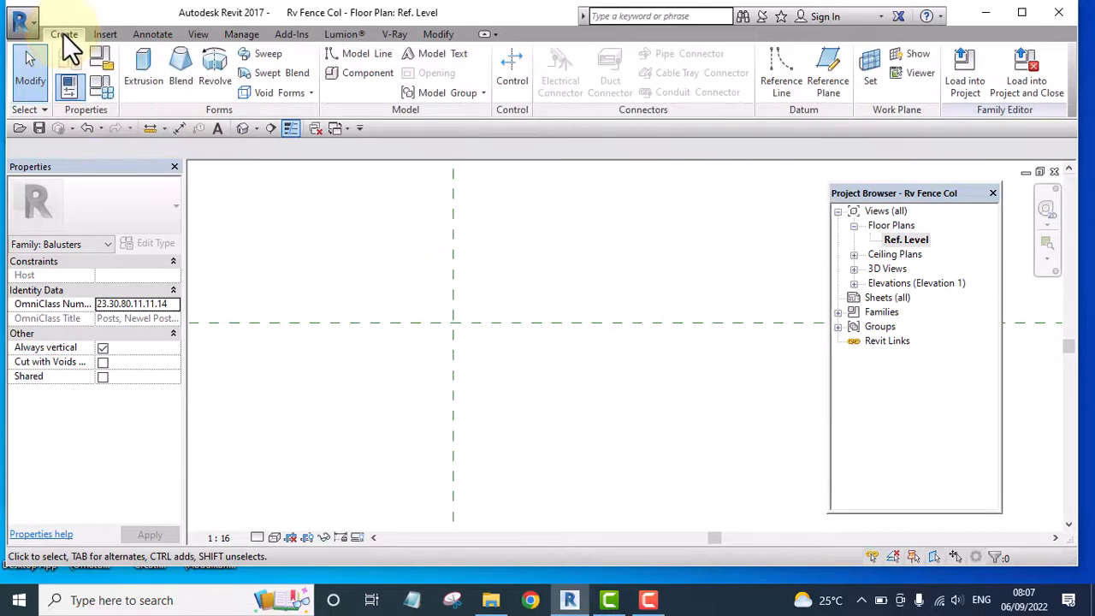
{"action": "left_click", "coordinate": [144, 74]}
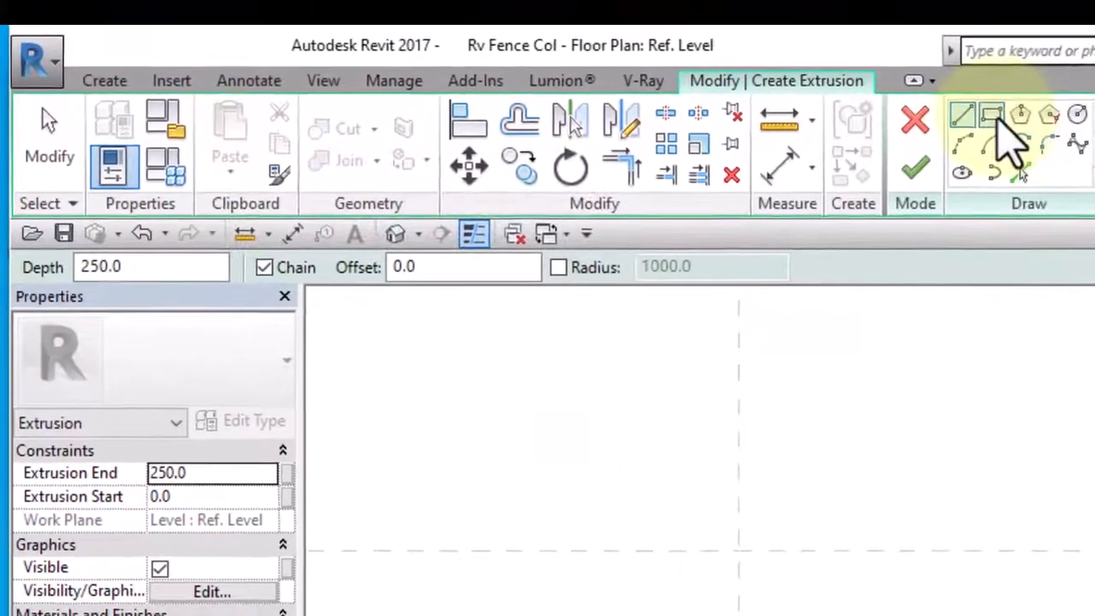
{"action": "left_click", "coordinate": [990, 118]}
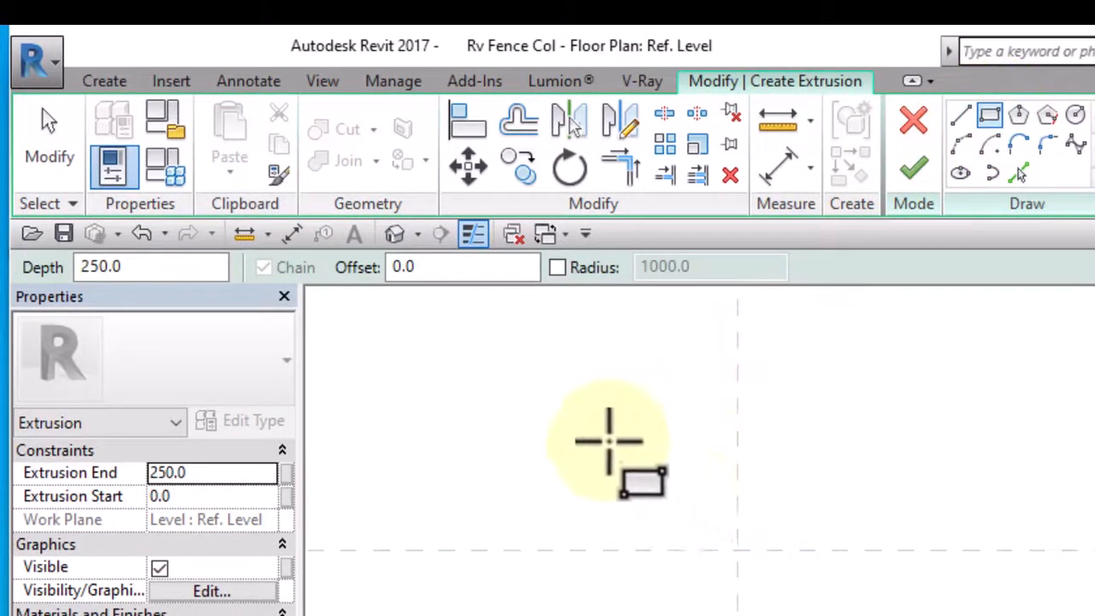
{"action": "left_click", "coordinate": [606, 427]}
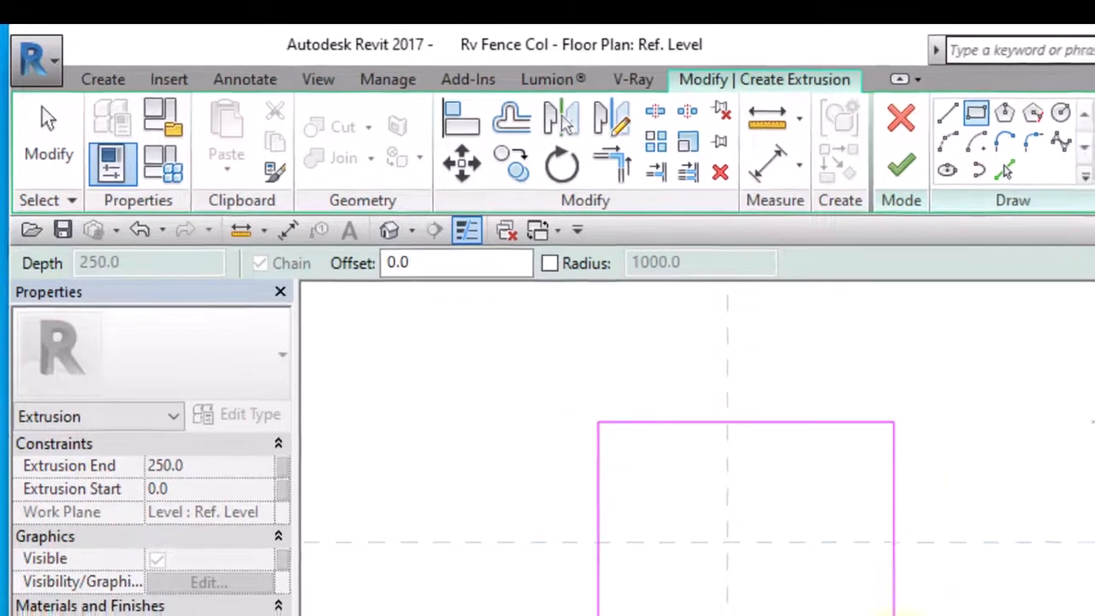
{"action": "left_click", "coordinate": [902, 615]}
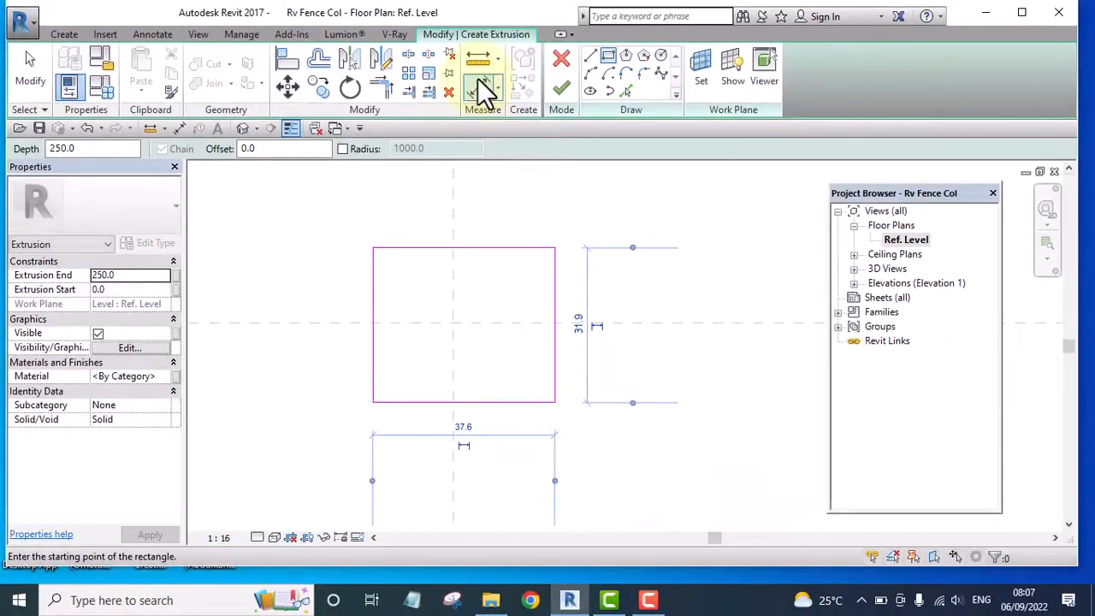
Add an aligned dimension above the rectangle from its left edge through the vertical reference plane to its right edge
{"action": "left_click", "coordinate": [558, 104]}
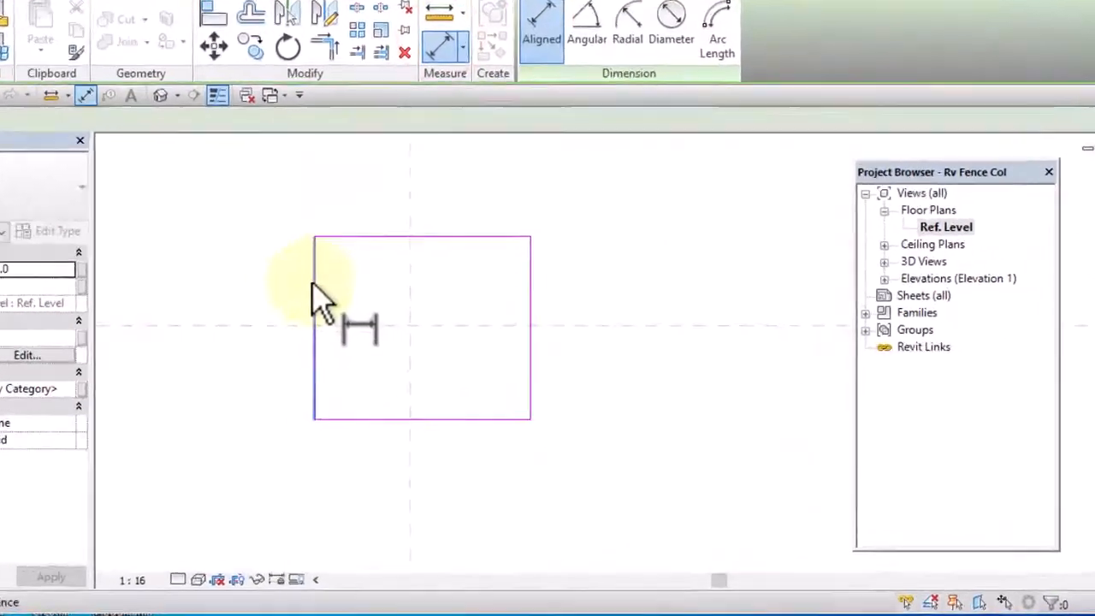
{"action": "left_click", "coordinate": [370, 286]}
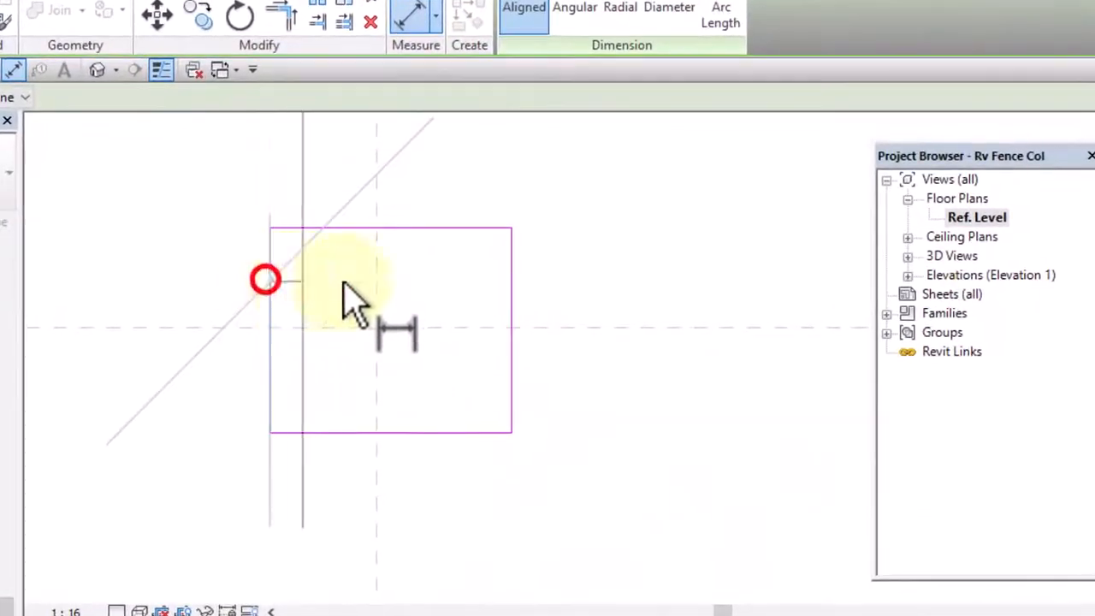
{"action": "left_click", "coordinate": [374, 285]}
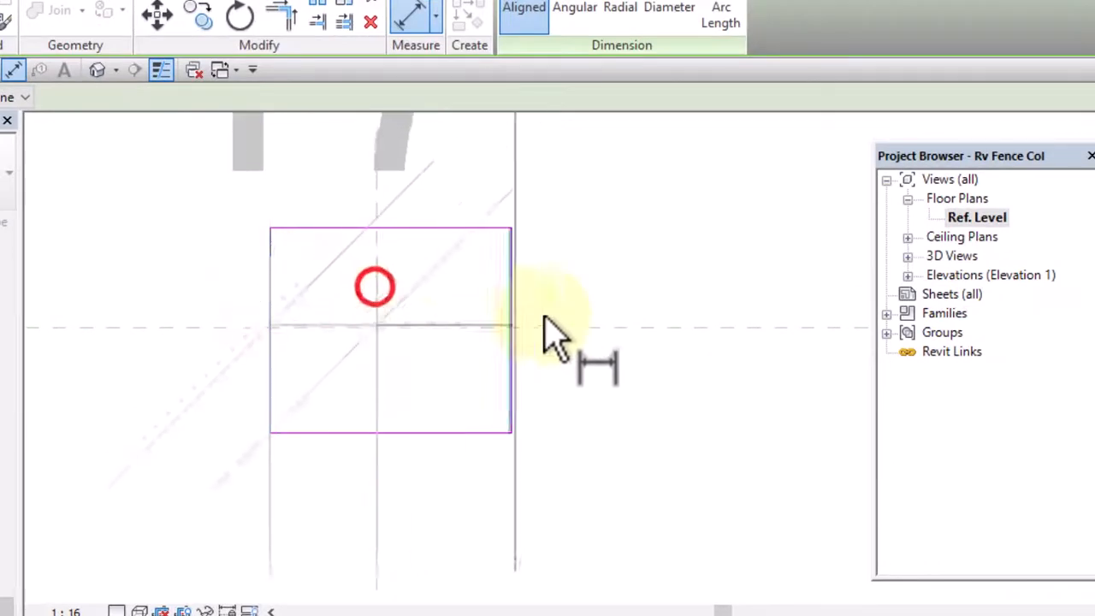
{"action": "left_click", "coordinate": [515, 283]}
{"action": "scroll", "coordinate": [542, 391], "scroll_direction": "down", "scroll_amount": 2}
{"action": "left_click", "coordinate": [601, 245]}
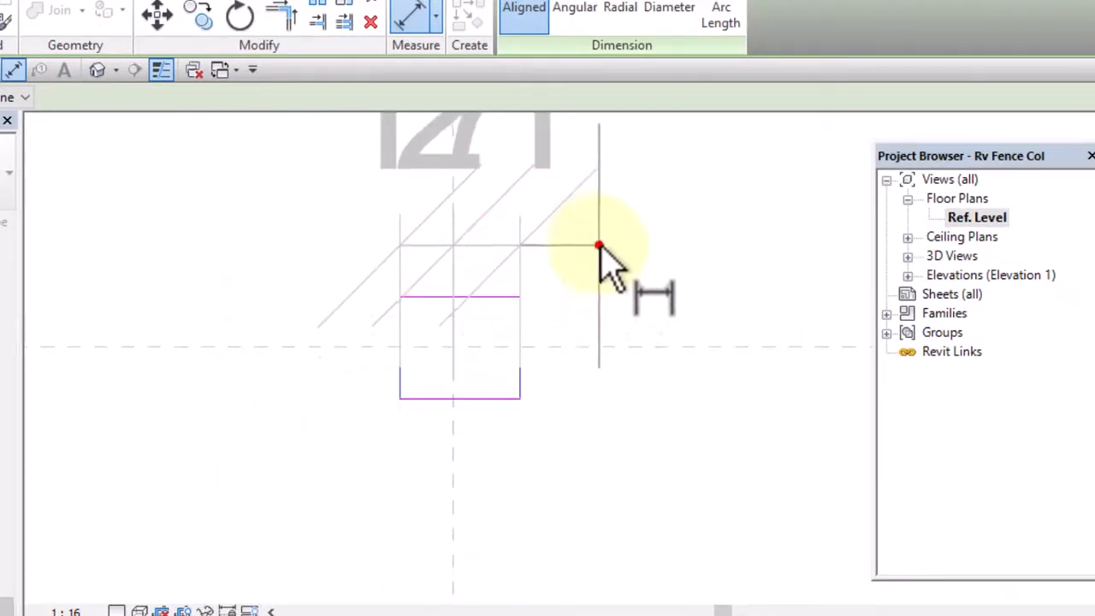
{"action": "scroll", "coordinate": [432, 350], "scroll_direction": "down", "scroll_amount": 2}
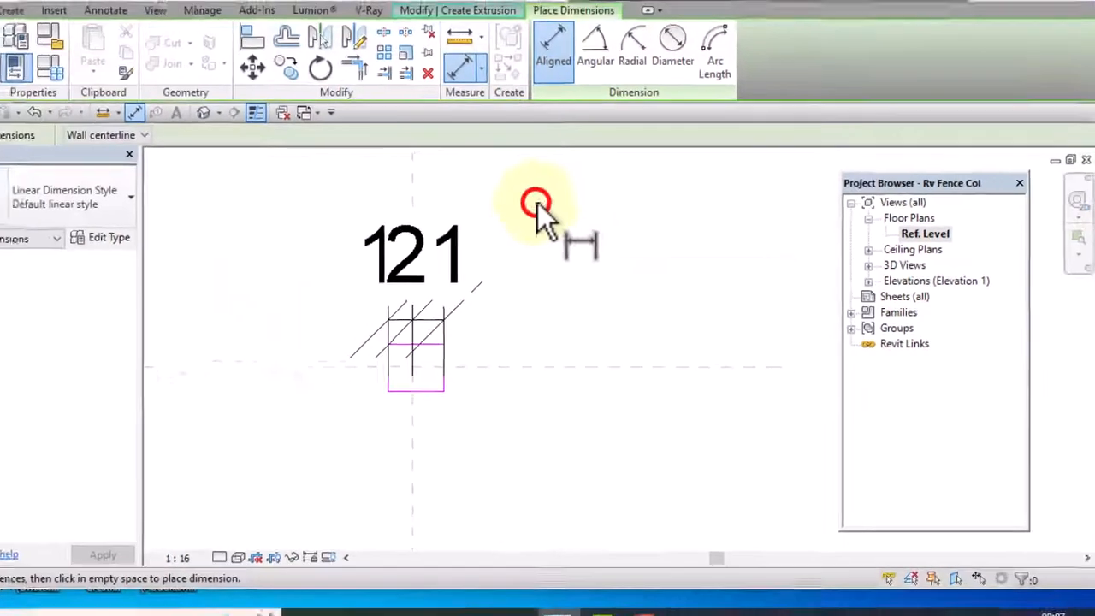
{"action": "right_click", "coordinate": [507, 184]}
{"action": "left_click", "coordinate": [594, 219]}
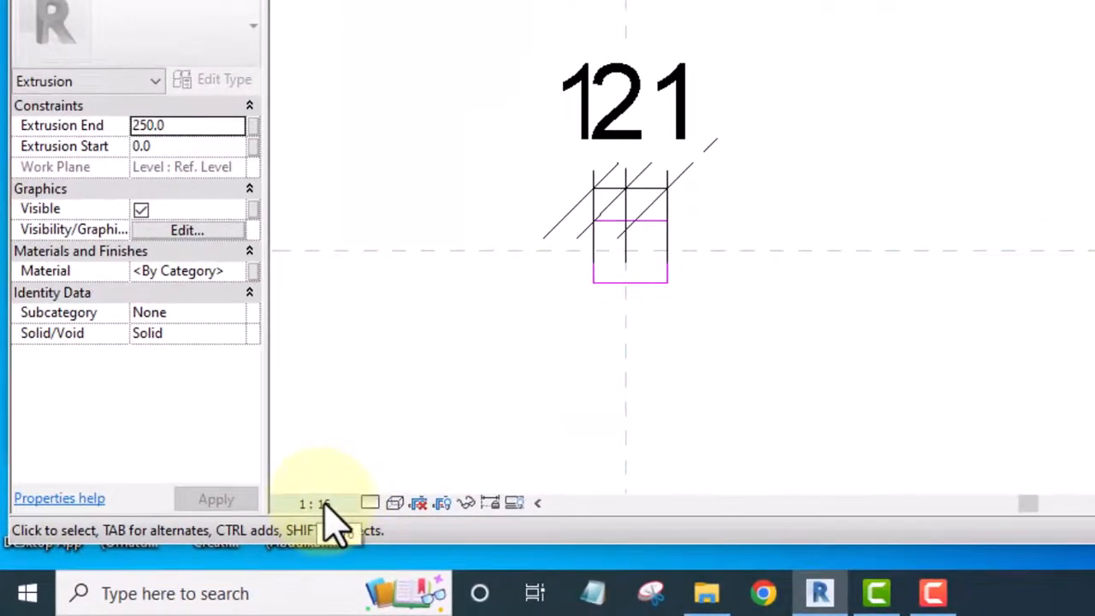
Set the floor plan's view scale to 1:2
{"action": "left_click", "coordinate": [317, 503]}
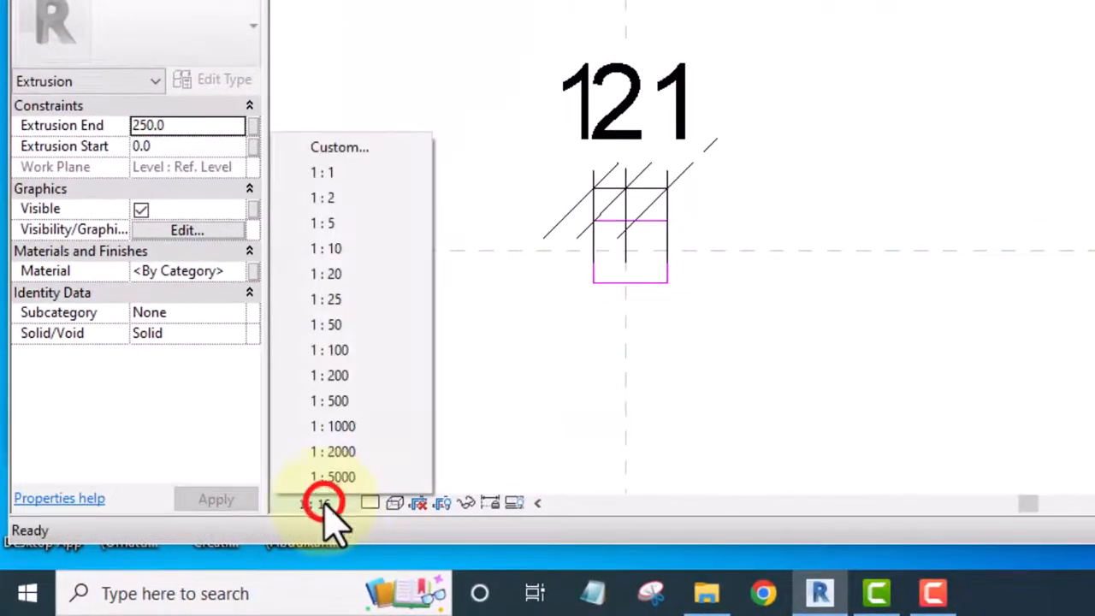
{"action": "left_click", "coordinate": [750, 86]}
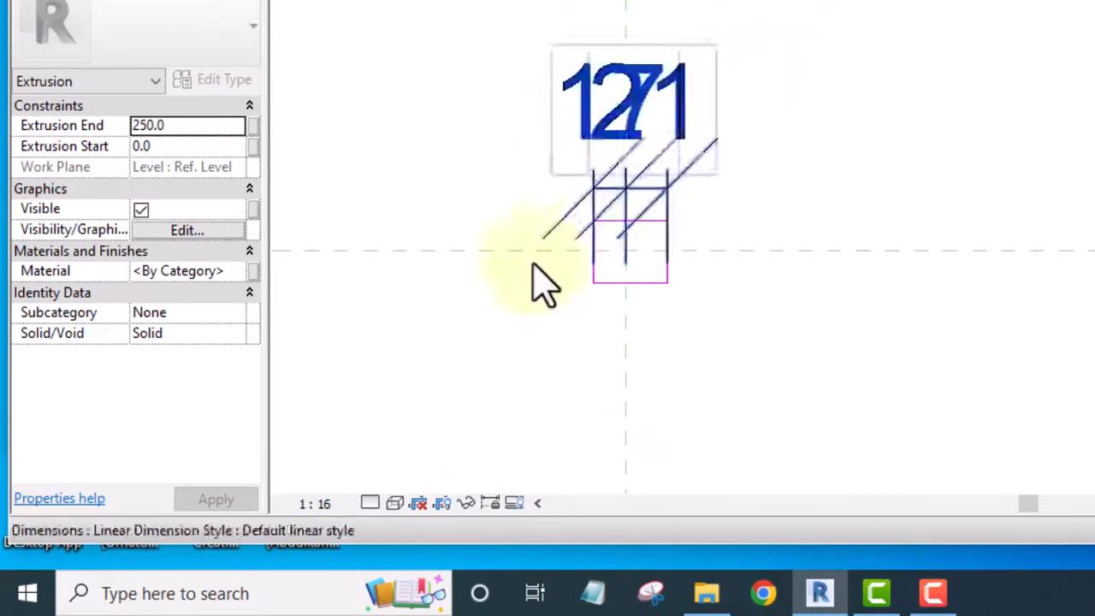
{"action": "left_click", "coordinate": [325, 503]}
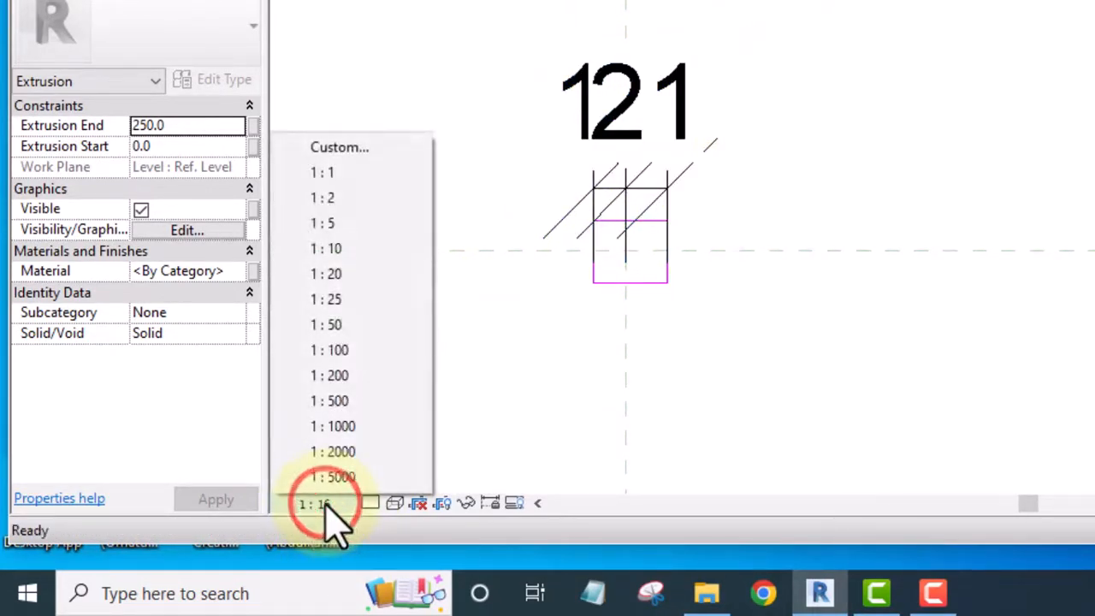
{"action": "left_click", "coordinate": [336, 202]}
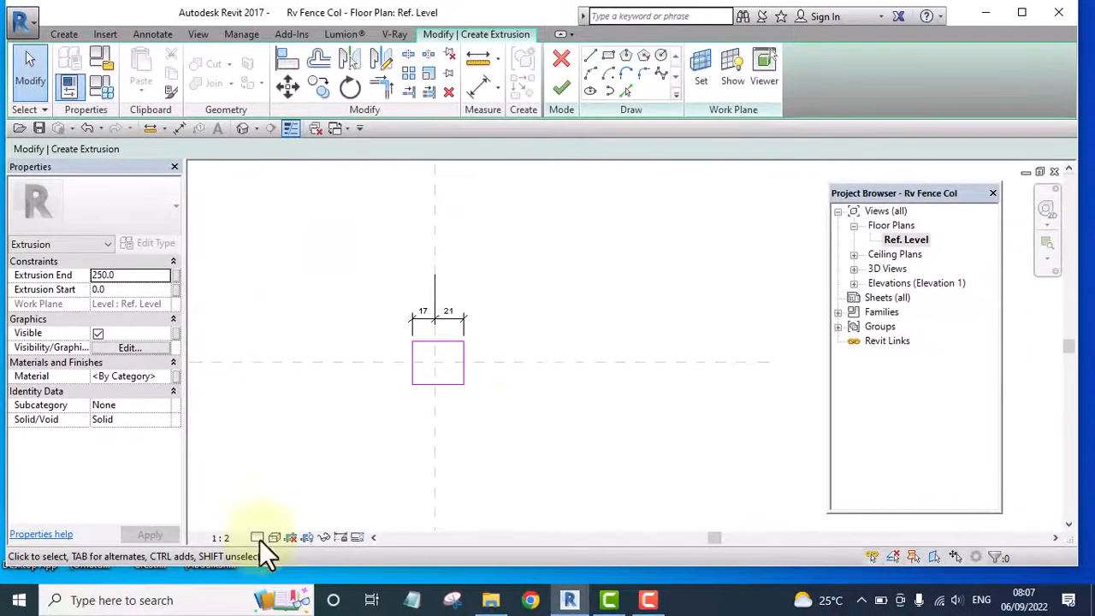
Set the distance from the rectangle's left edge to the vertical reference plane to 225 mm
{"action": "scroll", "coordinate": [447, 333], "scroll_direction": "up", "scroll_amount": 5}
{"action": "scroll", "coordinate": [665, 265], "scroll_direction": "down", "scroll_amount": 4}
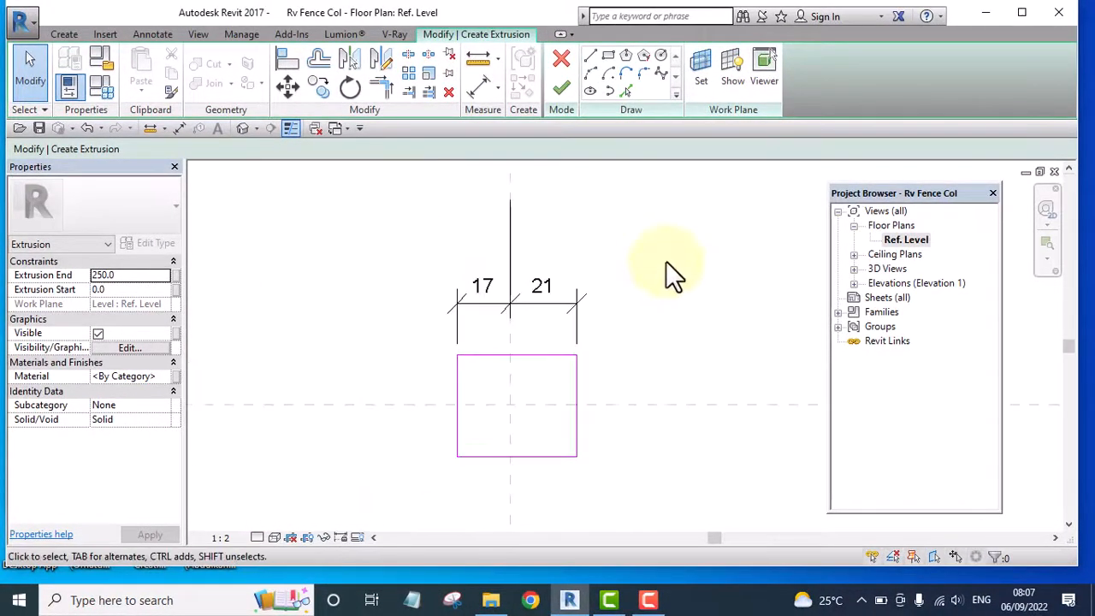
{"action": "middle_click_drag", "start_coordinate": [664, 257], "coordinate": [635, 350]}
{"action": "scroll", "coordinate": [540, 342], "scroll_direction": "up", "scroll_amount": 4}
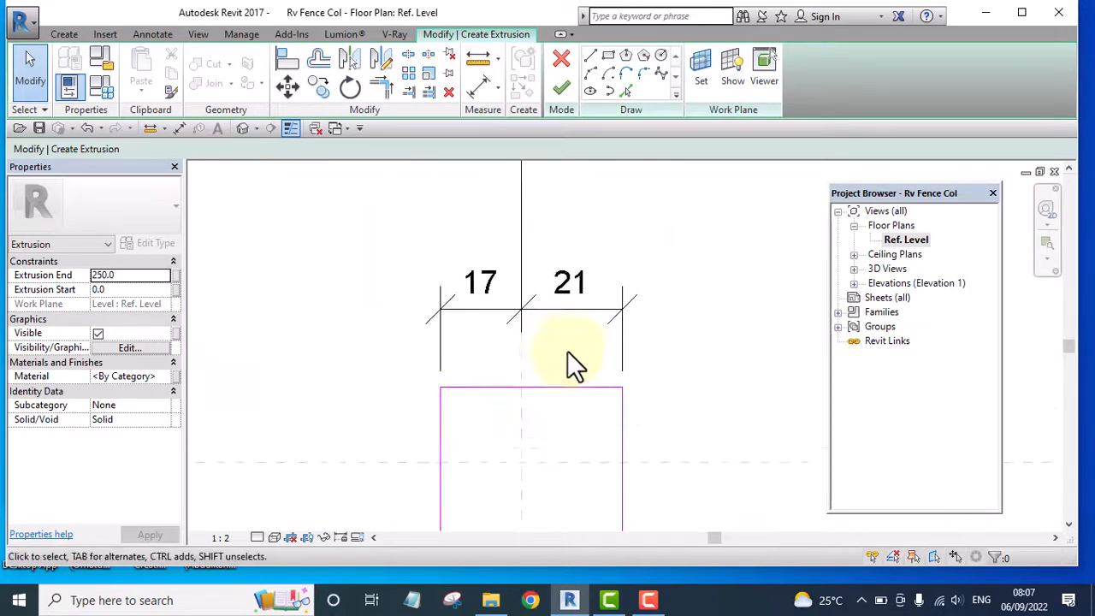
{"action": "left_click", "coordinate": [423, 433]}
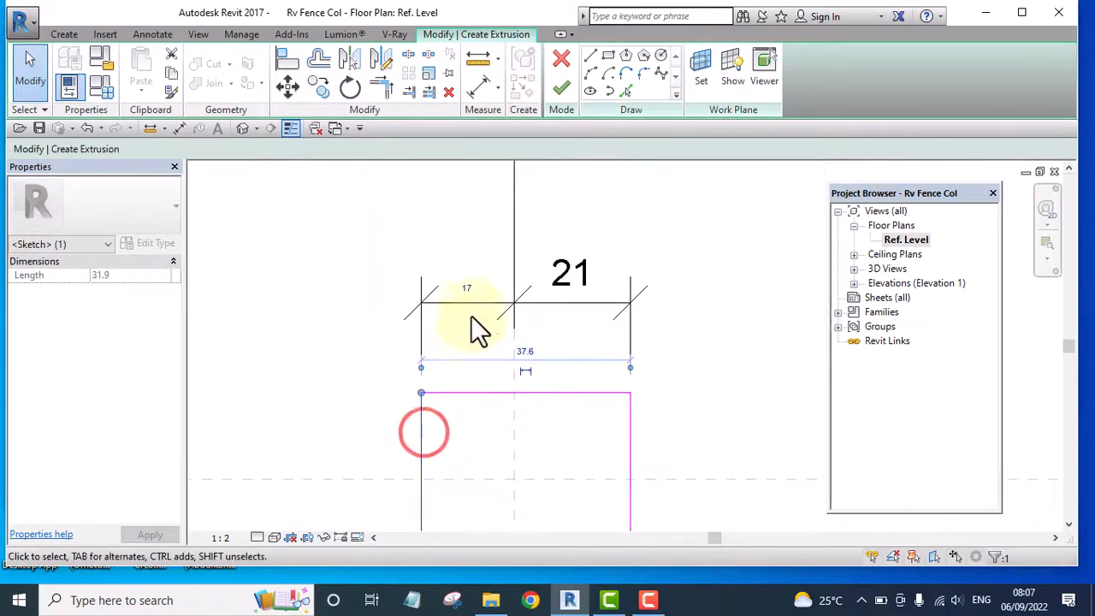
{"action": "left_click", "coordinate": [468, 285]}
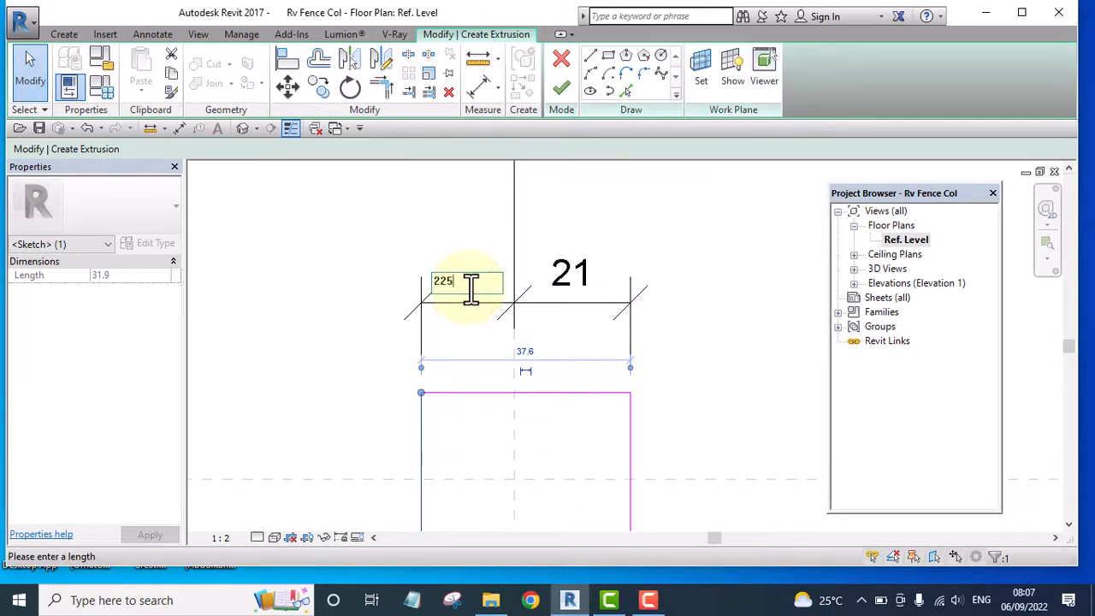
{"action": "left_click", "coordinate": [482, 226]}
{"action": "left_click", "coordinate": [757, 240]}
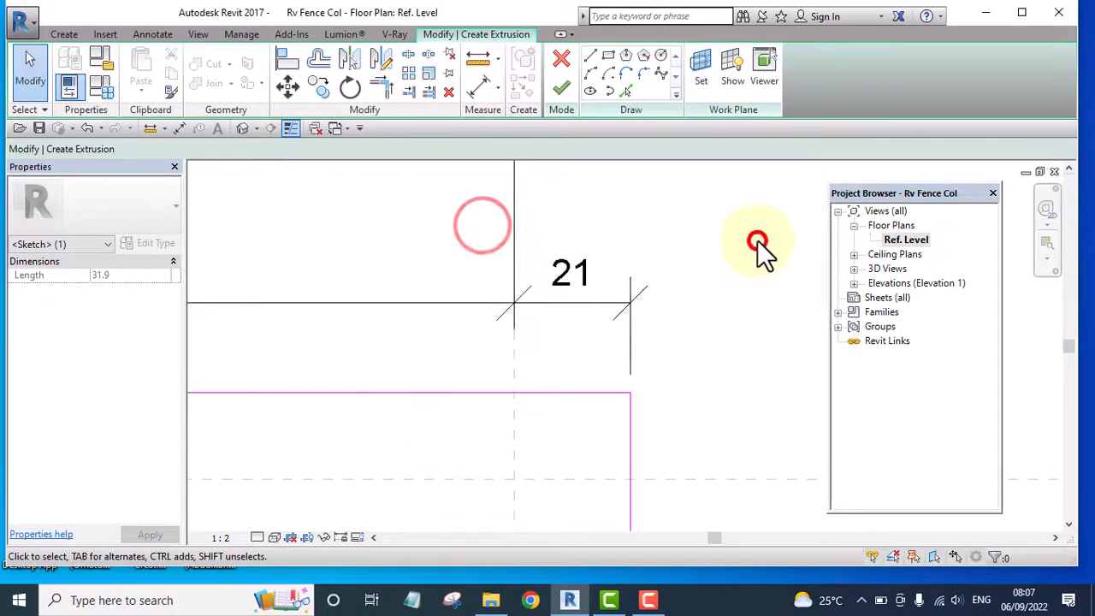
Set the distance from the vertical reference plane to the rectangle's right edge to 225 mm
{"action": "scroll", "coordinate": [616, 255], "scroll_direction": "down", "scroll_amount": 4}
{"action": "scroll", "coordinate": [637, 325], "scroll_direction": "up", "scroll_amount": 2}
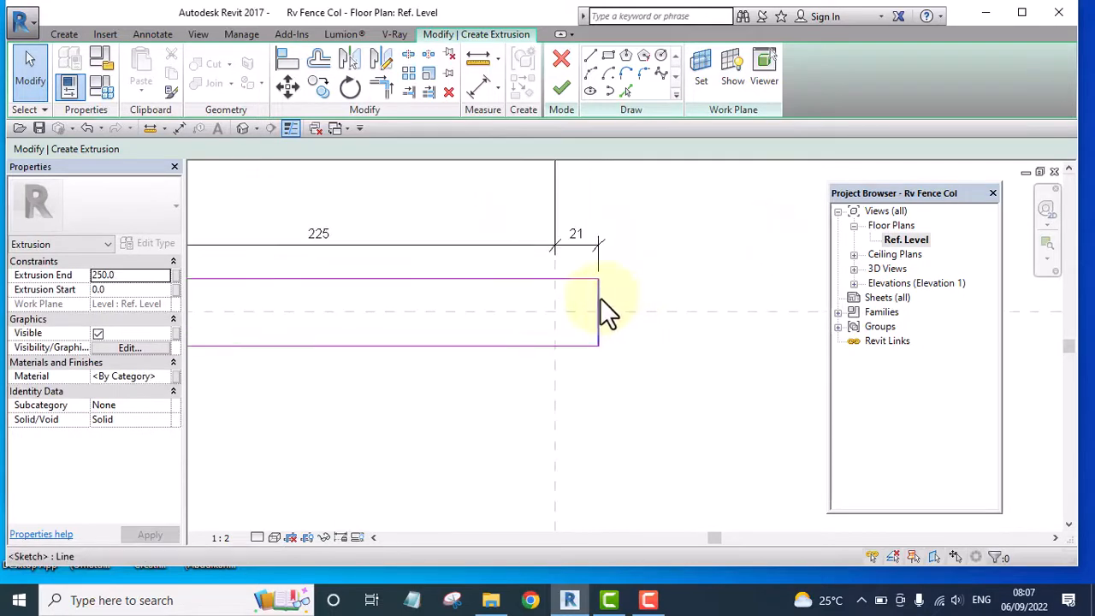
{"action": "left_click", "coordinate": [599, 298]}
{"action": "left_click", "coordinate": [578, 235]}
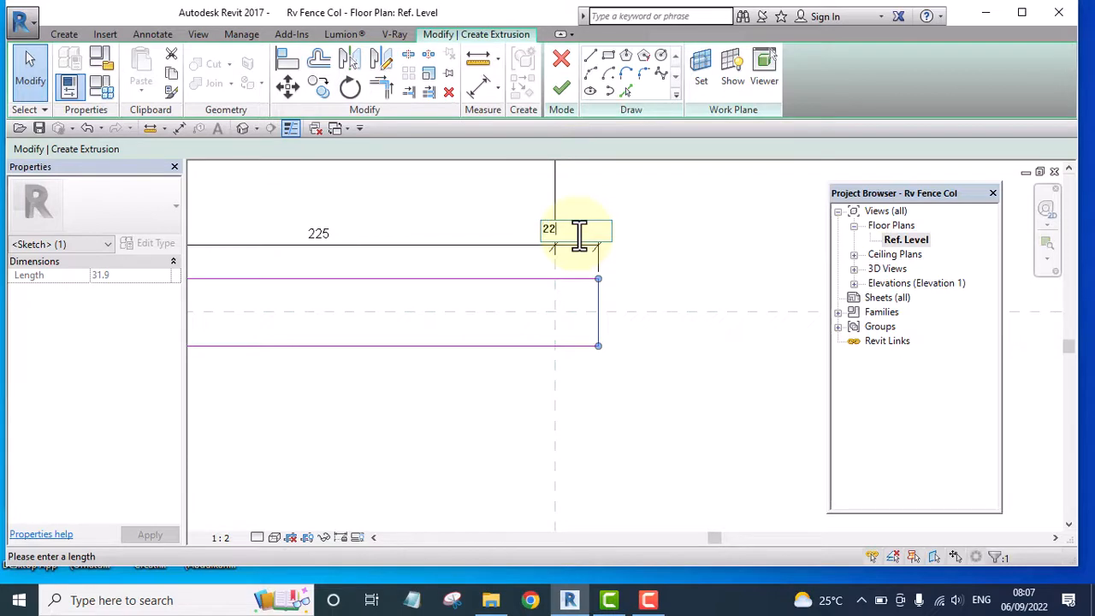
{"action": "key", "text": "Return"}
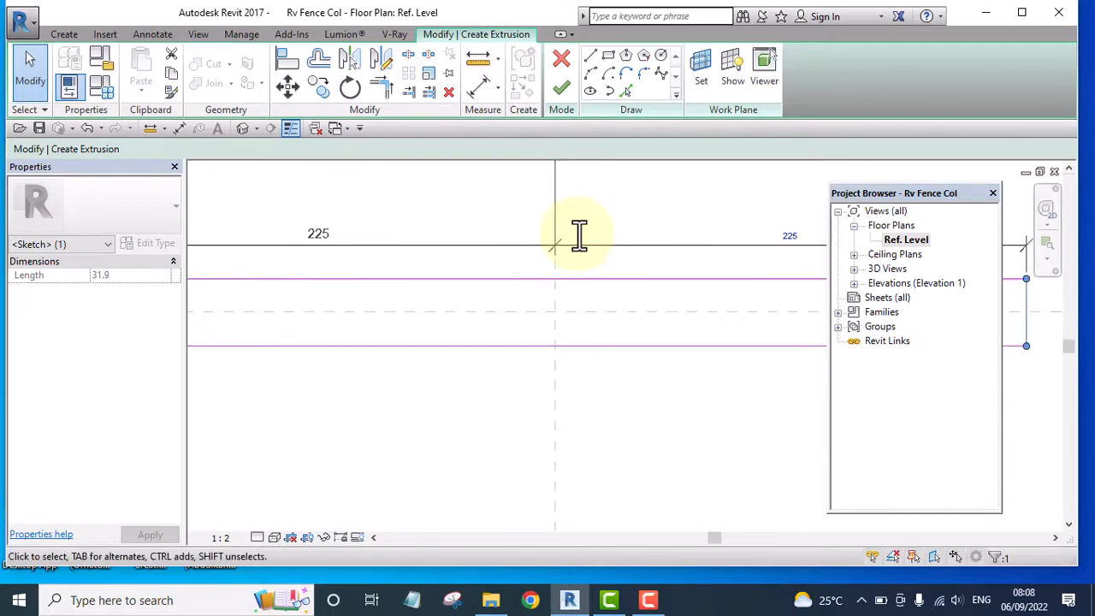
{"action": "left_click", "coordinate": [624, 190]}
Add an aligned vertical dimension between the rectangle's upper and lower edges that also references the horizontal reference plane
{"action": "scroll", "coordinate": [599, 209], "scroll_direction": "down", "scroll_amount": 3}
{"action": "scroll", "coordinate": [552, 234], "scroll_direction": "down", "scroll_amount": 2}
{"action": "middle_click_drag", "start_coordinate": [695, 327], "coordinate": [641, 395]}
{"action": "left_click", "coordinate": [481, 86]}
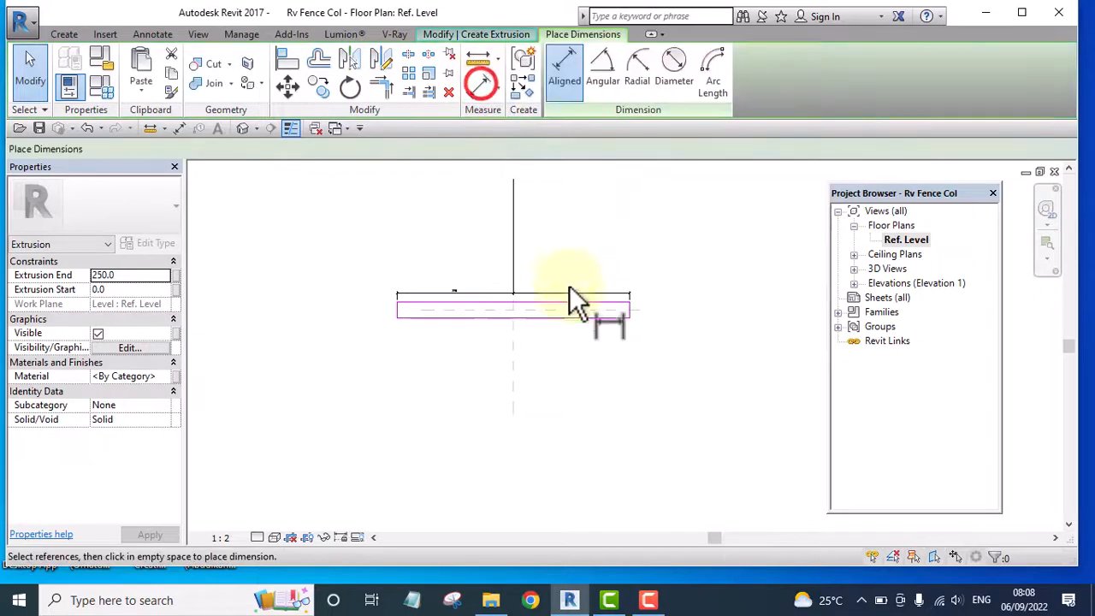
{"action": "scroll", "coordinate": [554, 310], "scroll_direction": "up", "scroll_amount": 3}
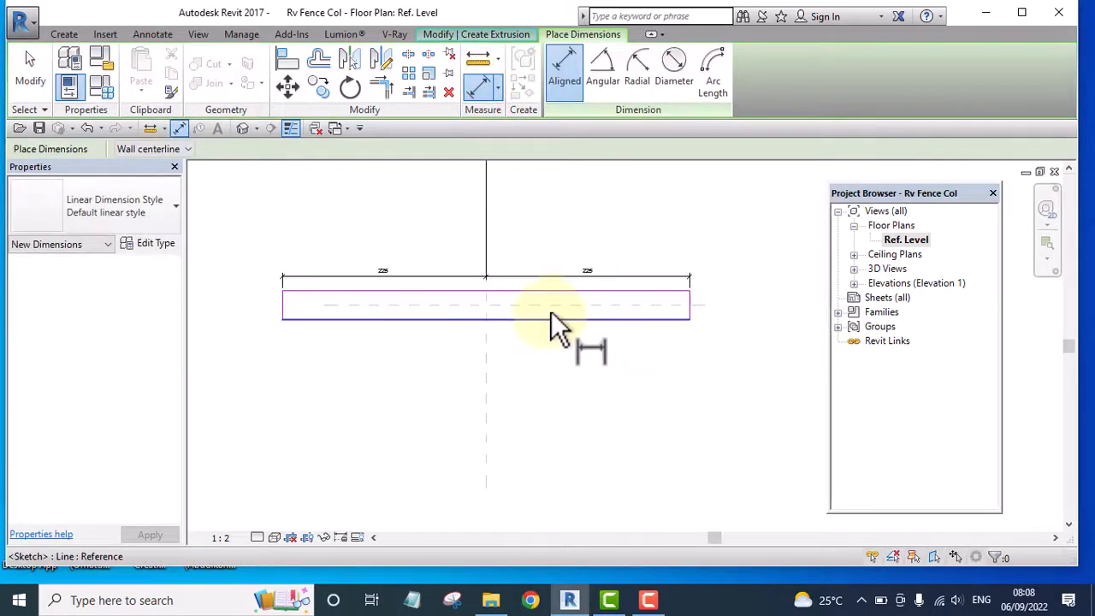
{"action": "left_click", "coordinate": [548, 315]}
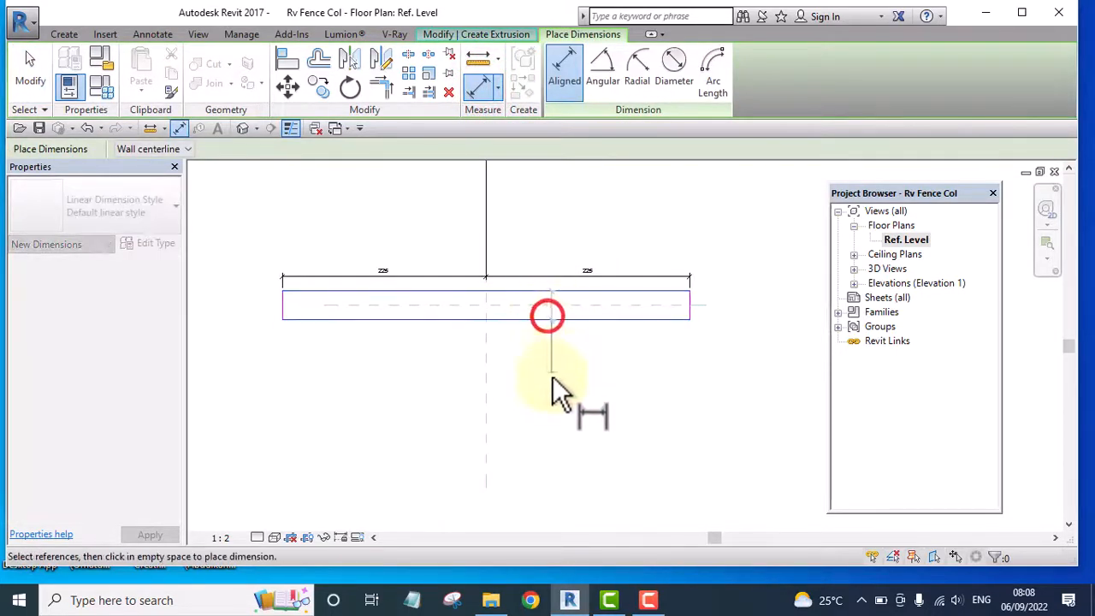
{"action": "scroll", "coordinate": [553, 385], "scroll_direction": "up", "scroll_amount": 1}
{"action": "left_click", "coordinate": [550, 387]}
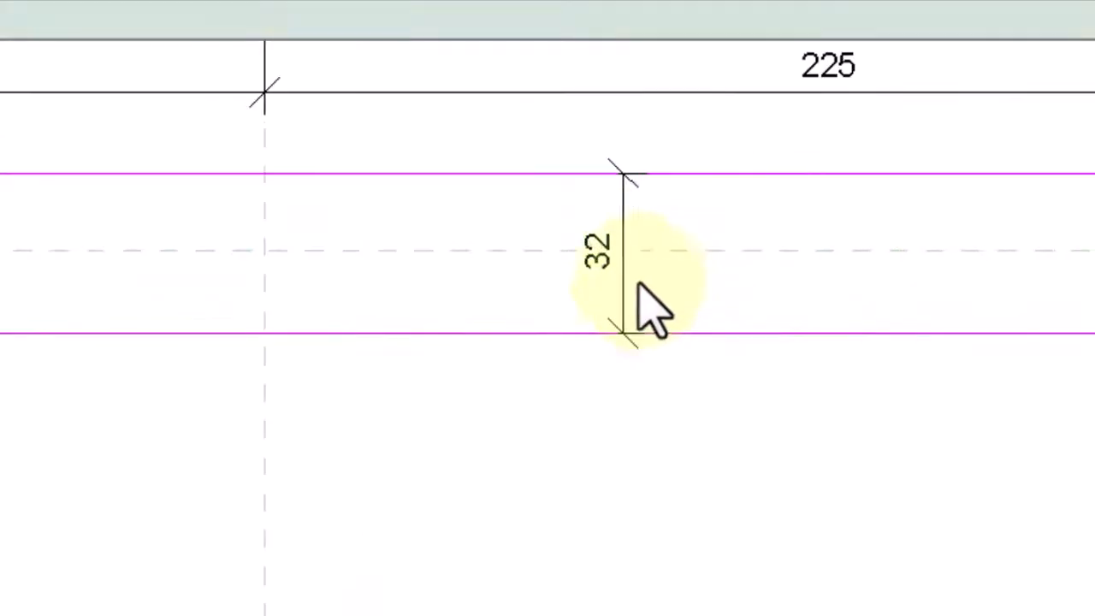
{"action": "left_click", "coordinate": [625, 286]}
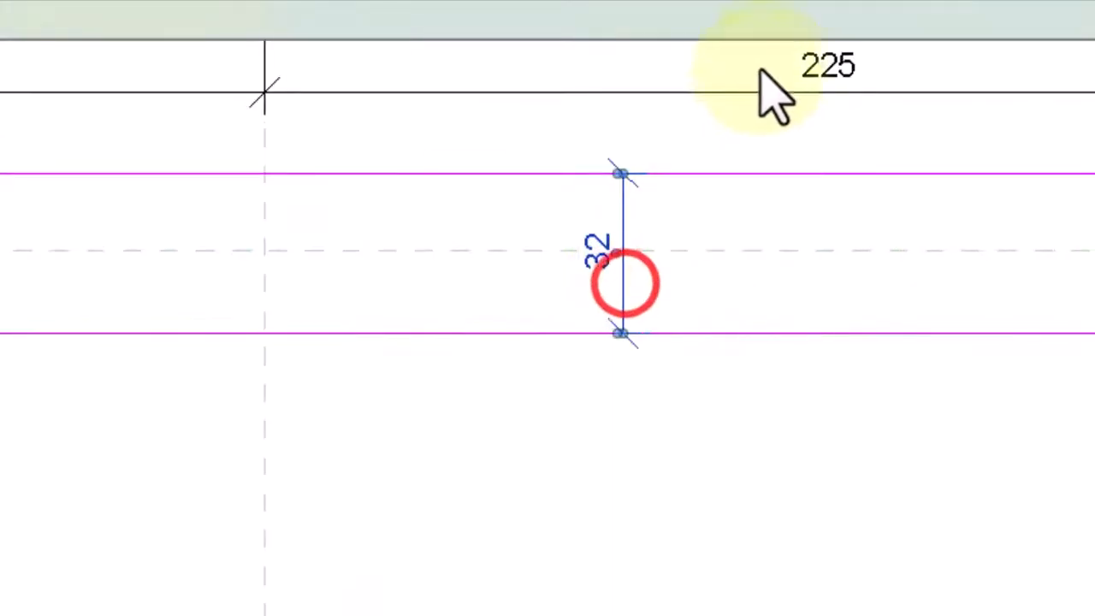
{"action": "left_click", "coordinate": [736, 249]}
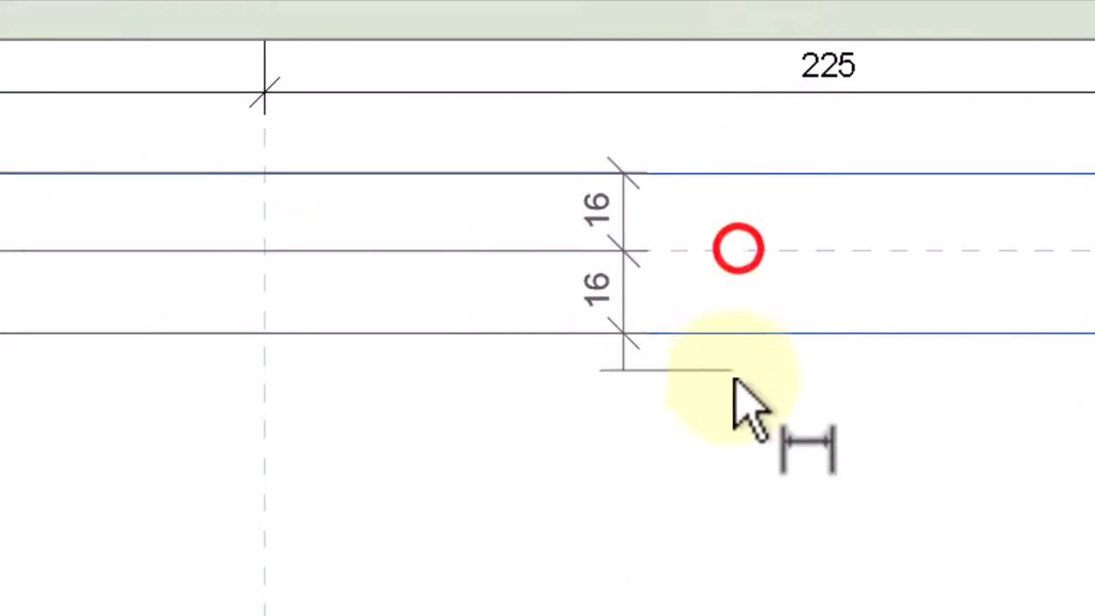
{"action": "left_click", "coordinate": [730, 401]}
Set the distance from the horizontal reference plane to the rectangle's lower edge to 225 mm
{"action": "left_click", "coordinate": [834, 332]}
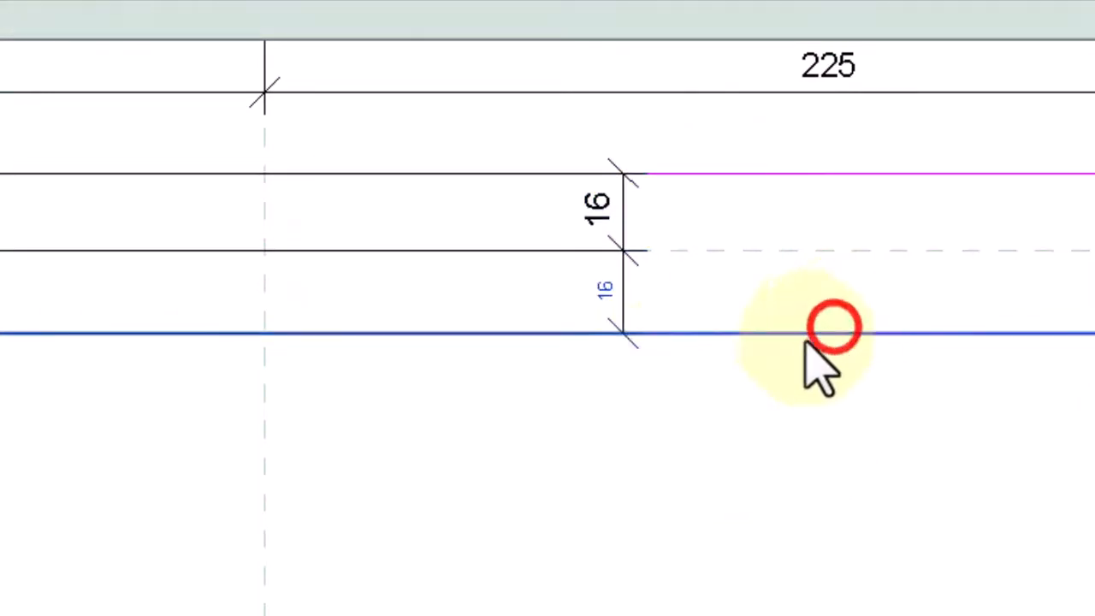
{"action": "left_click", "coordinate": [604, 292]}
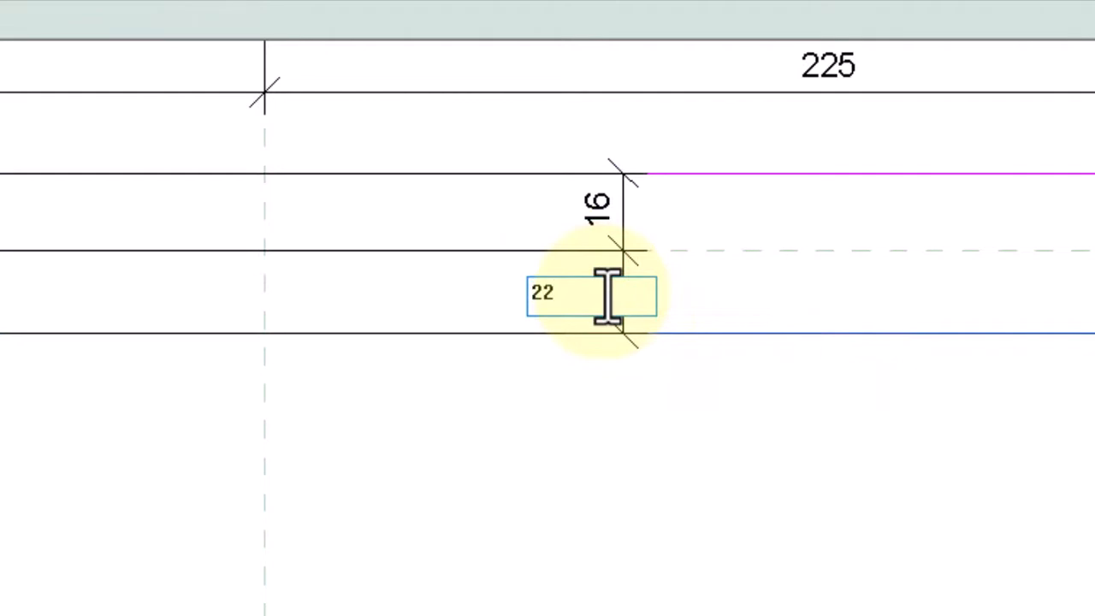
{"action": "key", "text": "Return"}
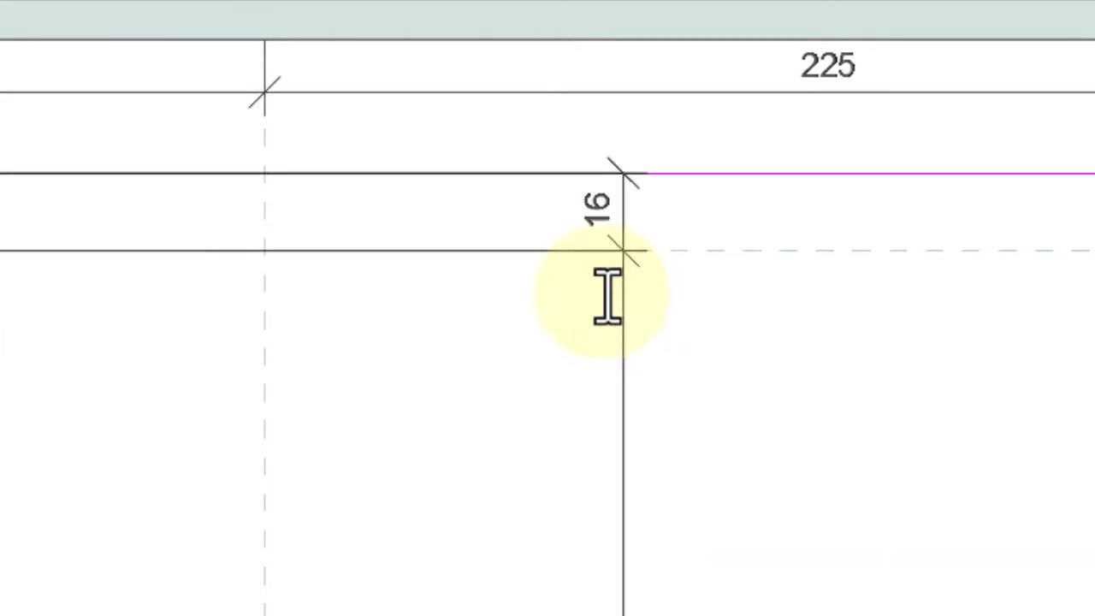
{"action": "left_click", "coordinate": [765, 369]}
Set the distance from the horizontal reference plane to the rectangle's upper edge to 225 mm
{"action": "scroll", "coordinate": [577, 464], "scroll_direction": "down", "scroll_amount": 5}
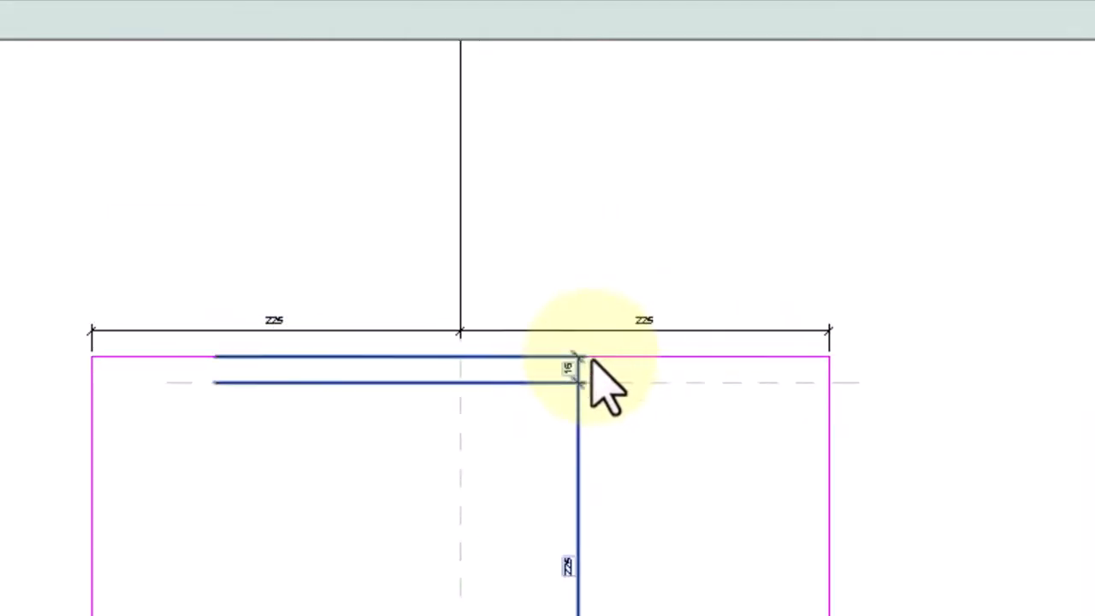
{"action": "left_click", "coordinate": [622, 360]}
{"action": "left_click", "coordinate": [567, 368]}
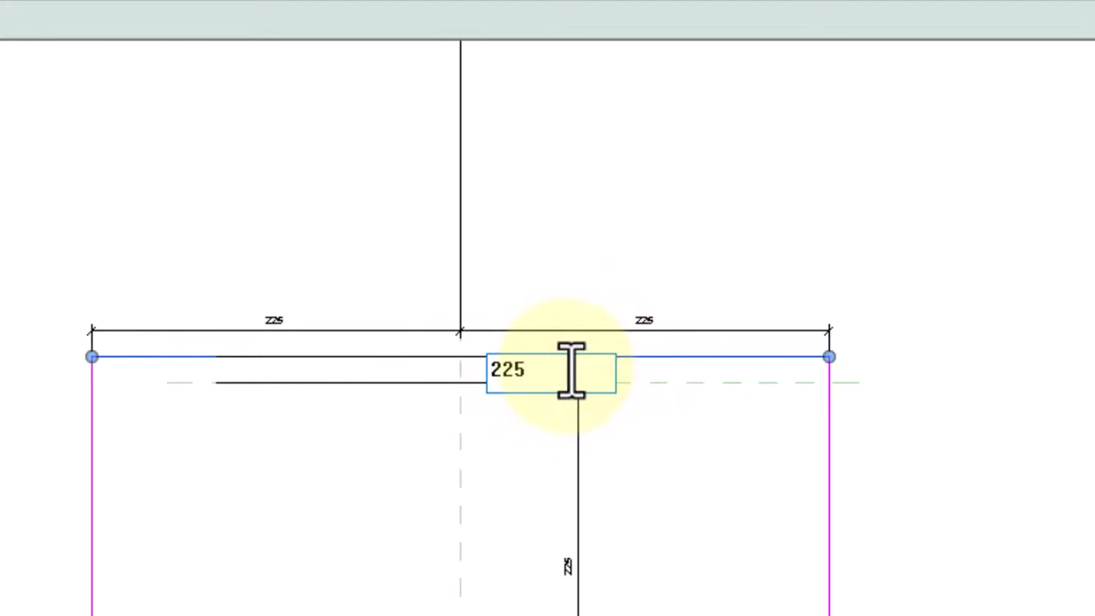
{"action": "key", "text": "Return"}
{"action": "scroll", "coordinate": [830, 354], "scroll_direction": "down", "scroll_amount": 4}
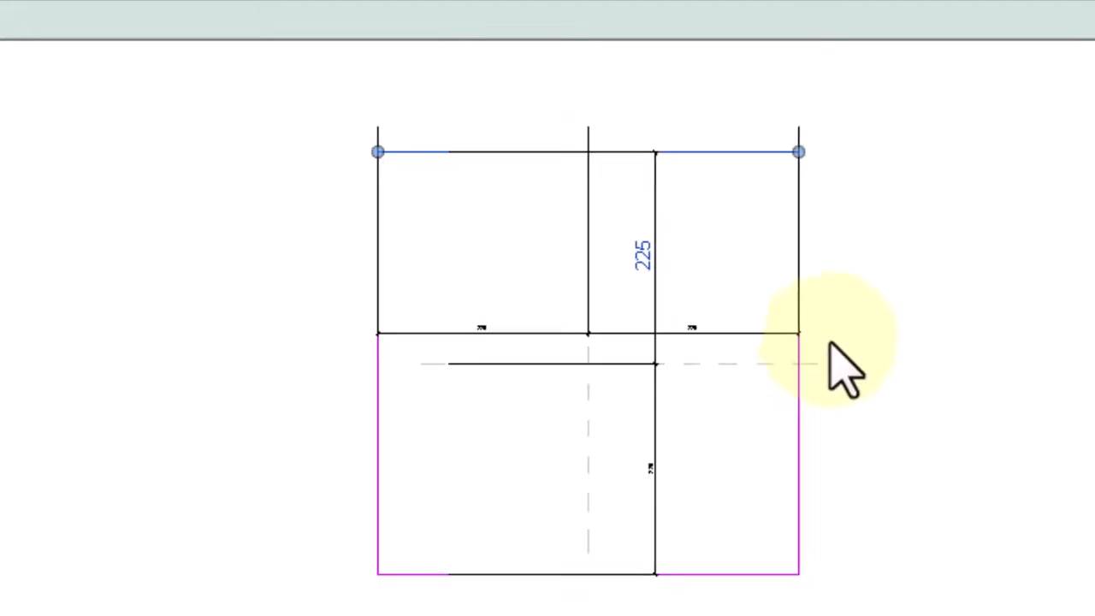
{"action": "left_click", "coordinate": [877, 306]}
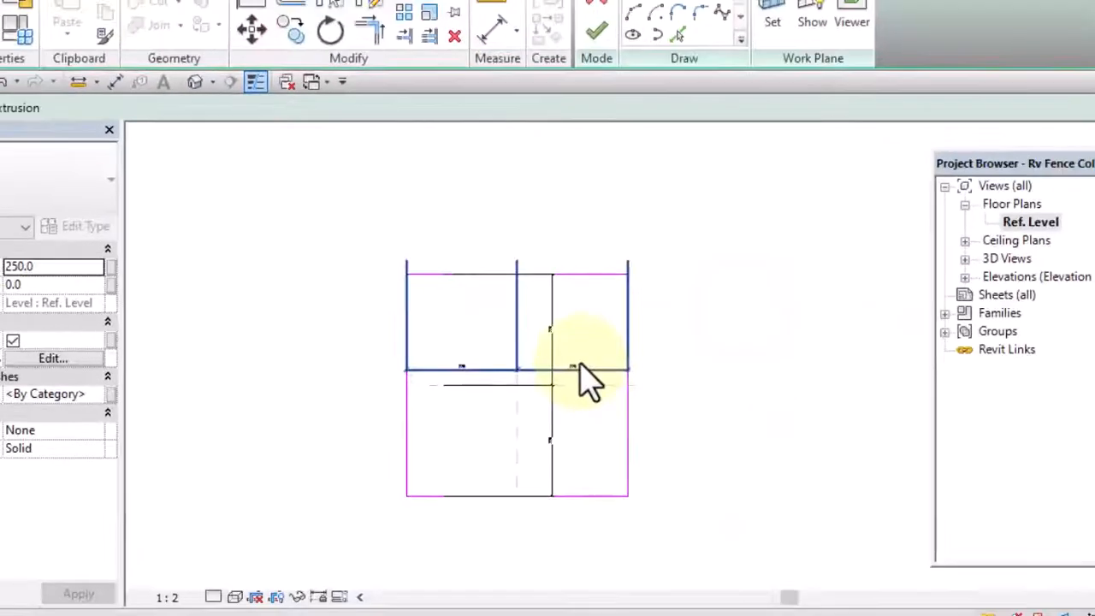
Lock both 225 mm segments of the rectangle's vertical dimension
{"action": "scroll", "coordinate": [582, 376], "scroll_direction": "up", "scroll_amount": 3}
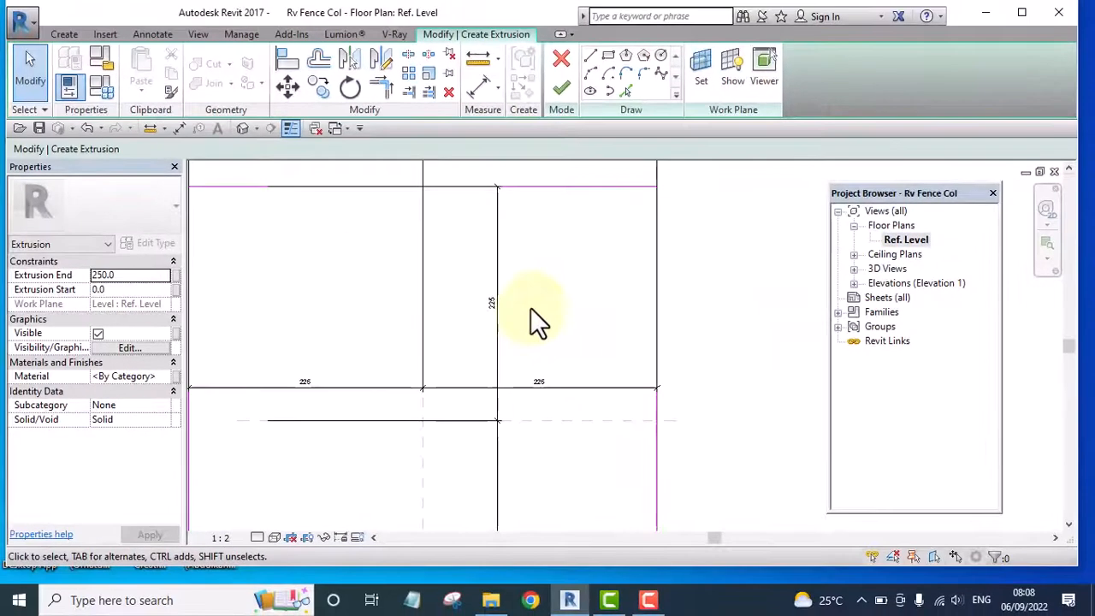
{"action": "left_click", "coordinate": [498, 305]}
{"action": "scroll", "coordinate": [479, 408], "scroll_direction": "down", "scroll_amount": 2}
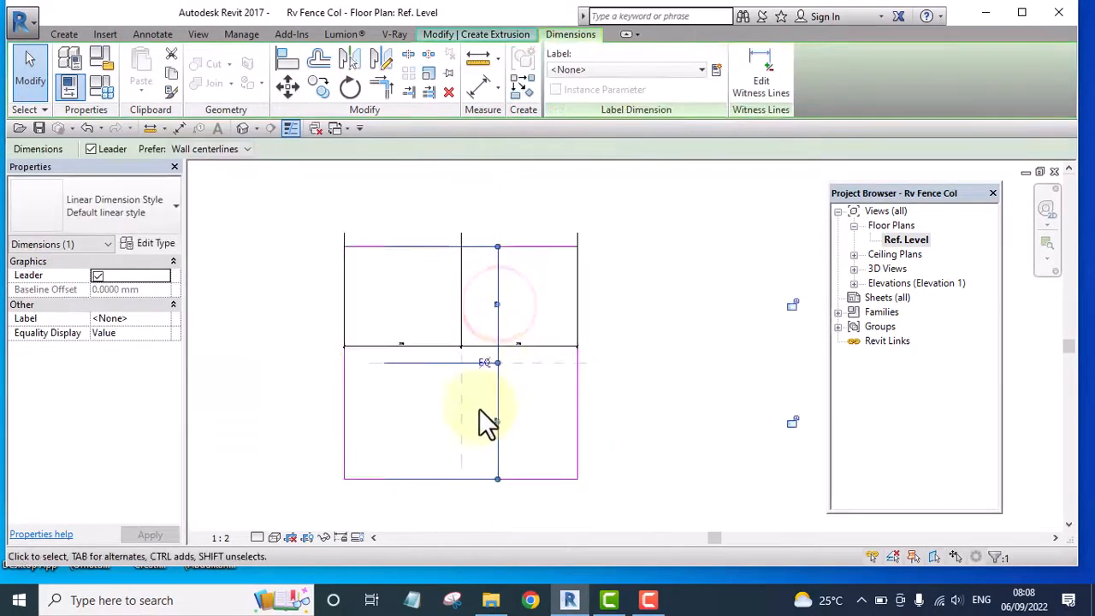
{"action": "left_click", "coordinate": [723, 410]}
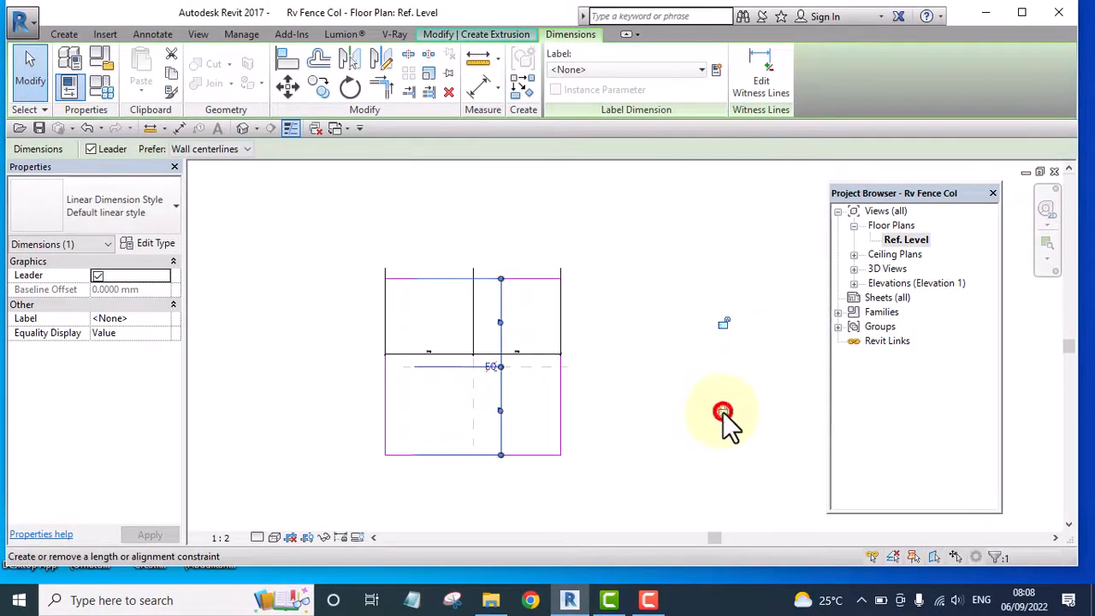
{"action": "left_click", "coordinate": [728, 320]}
{"action": "left_click", "coordinate": [660, 281]}
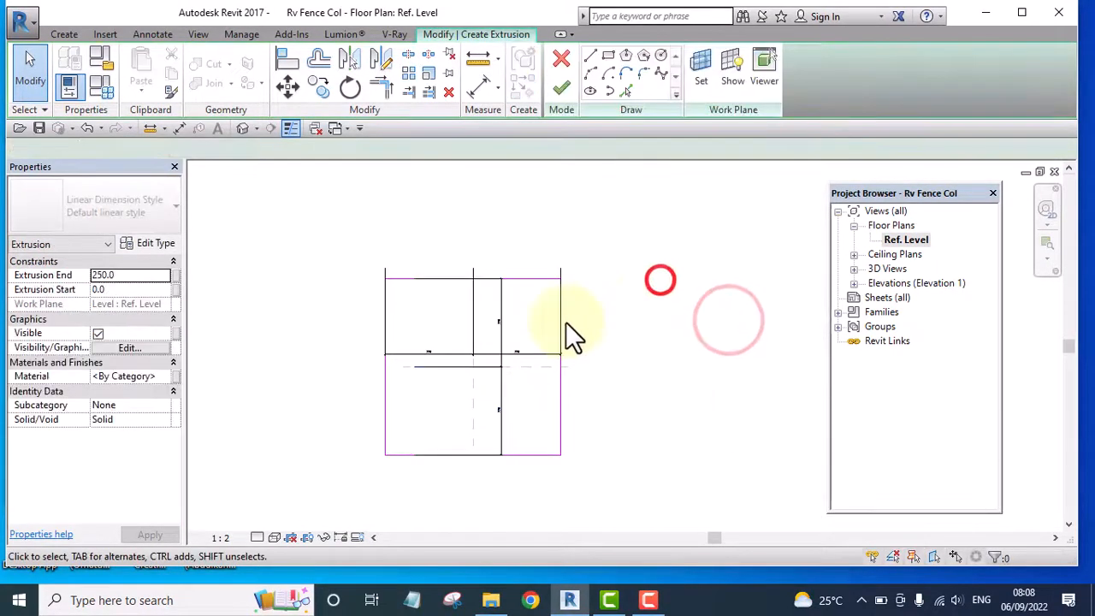
Lock both 225 mm segments of the rectangle's horizontal dimension
{"action": "scroll", "coordinate": [539, 350], "scroll_direction": "up", "scroll_amount": 2}
{"action": "left_click", "coordinate": [527, 352]}
{"action": "scroll", "coordinate": [379, 363], "scroll_direction": "up", "scroll_amount": 5}
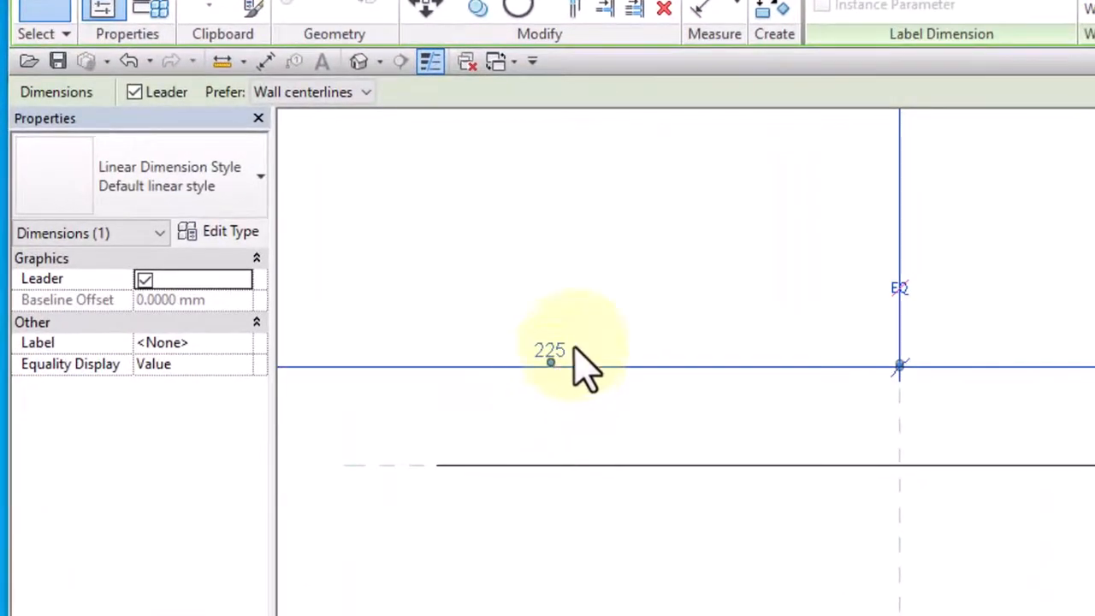
{"action": "scroll", "coordinate": [586, 360], "scroll_direction": "down", "scroll_amount": 5}
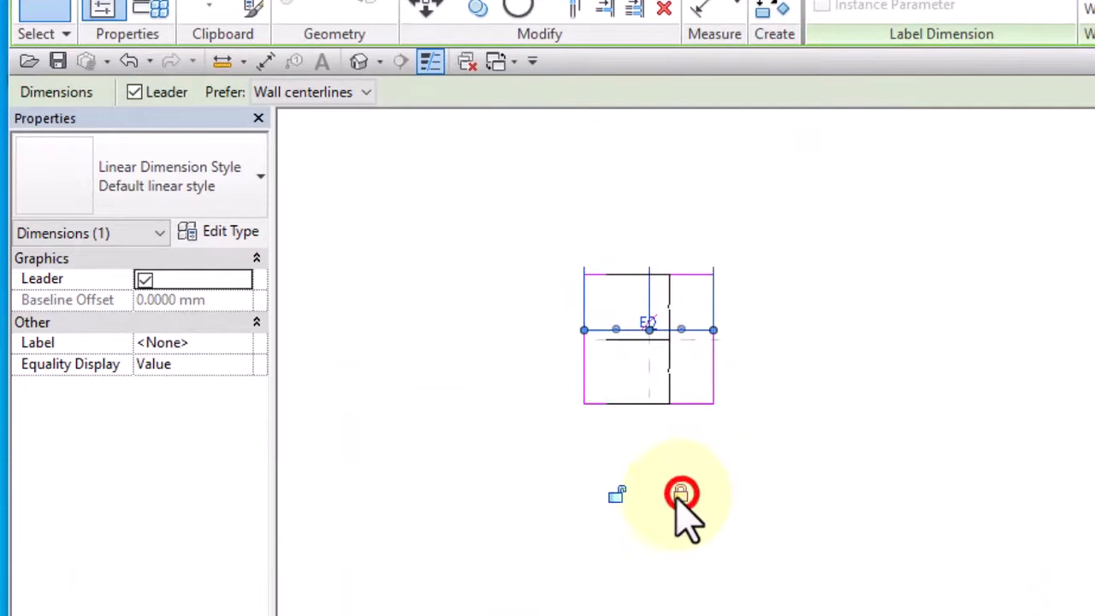
{"action": "left_click", "coordinate": [616, 496]}
{"action": "left_click", "coordinate": [824, 366]}
{"action": "scroll", "coordinate": [659, 329], "scroll_direction": "up", "scroll_amount": 5}
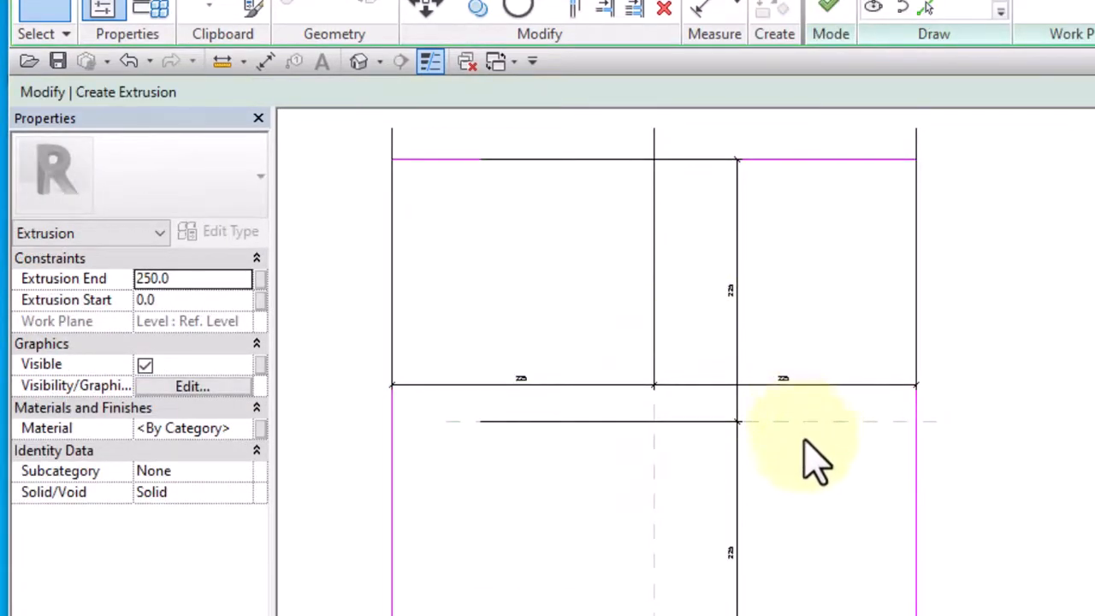
{"action": "scroll", "coordinate": [817, 462], "scroll_direction": "down", "scroll_amount": 3}
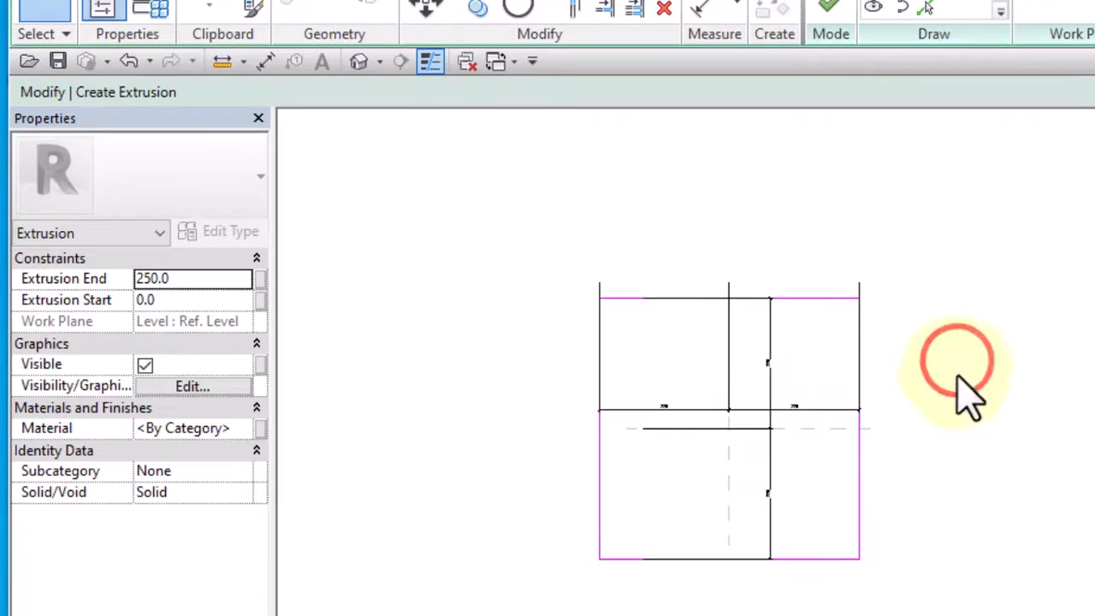
Duplicate the Default material, name the copy Fence Col Body, and assign it to the extrusion
{"action": "left_click", "coordinate": [247, 428]}
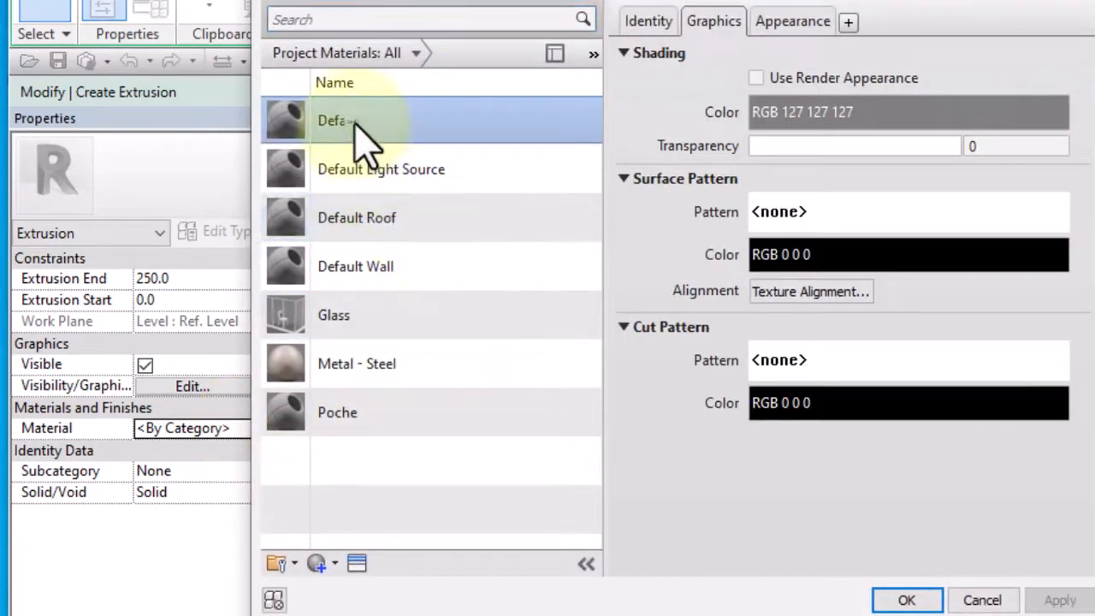
{"action": "right_click", "coordinate": [359, 130]}
{"action": "left_click", "coordinate": [432, 164]}
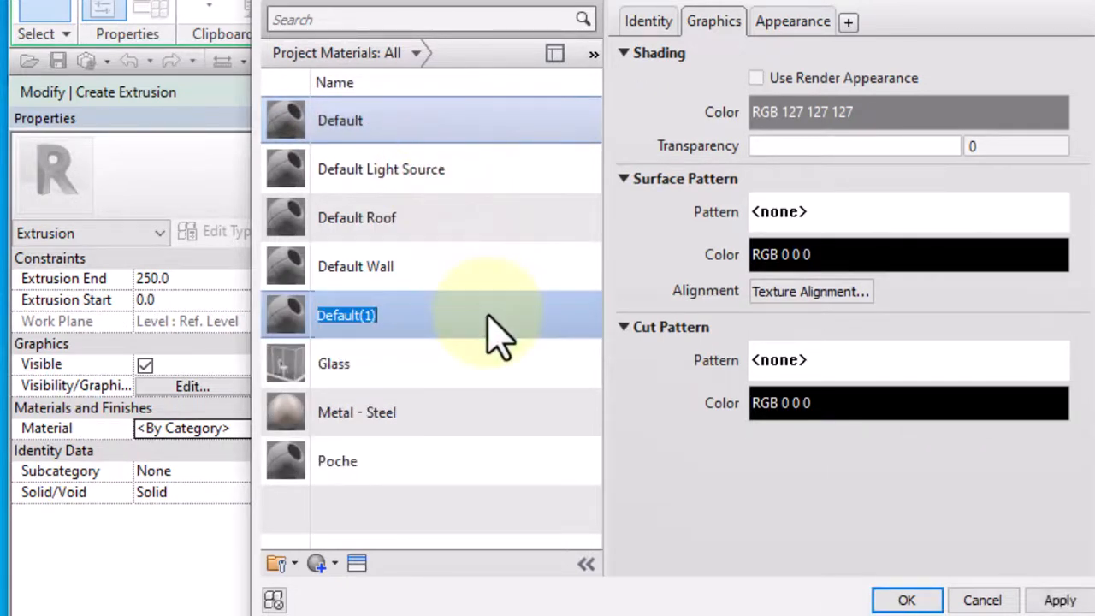
{"action": "type", "text": "Fence Col Body"}
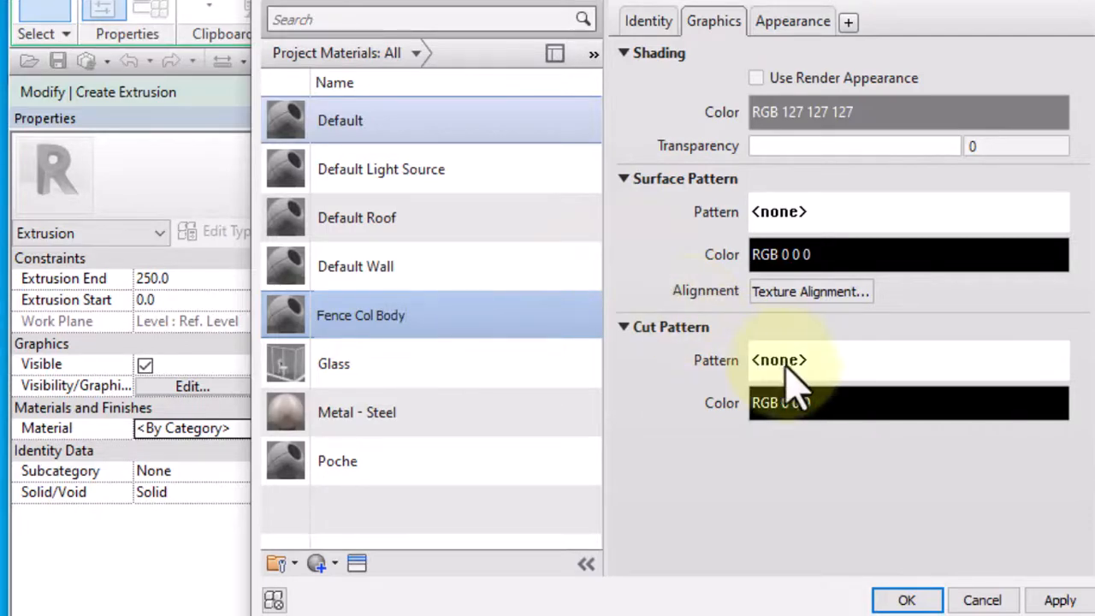
{"action": "left_click", "coordinate": [909, 601]}
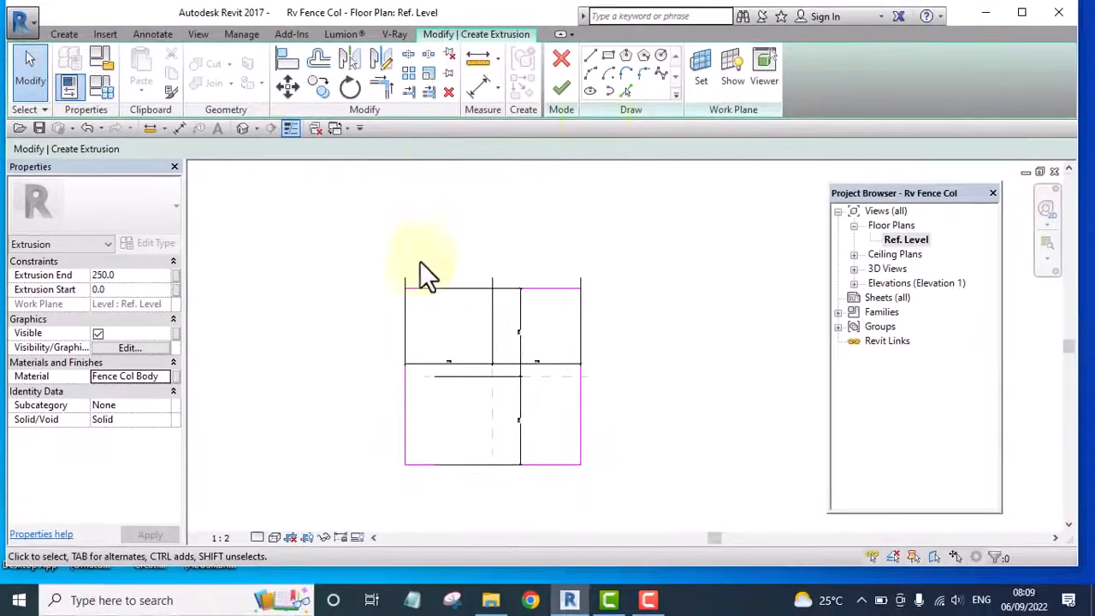
Set the extrusion end to 2100 mm and finish the column extrusion
{"action": "left_click", "coordinate": [124, 276]}
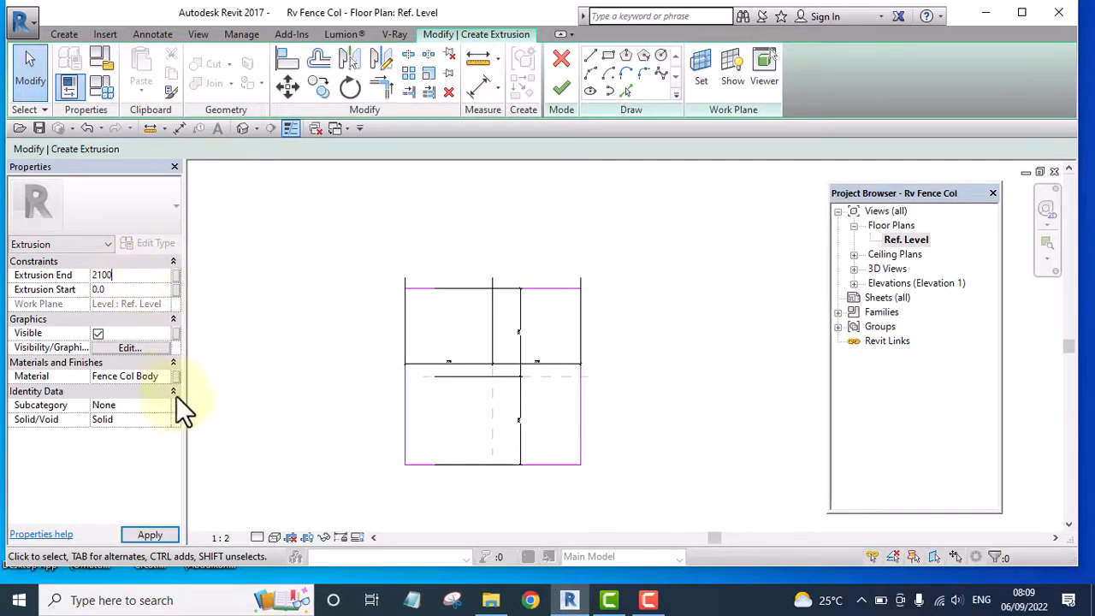
{"action": "left_click", "coordinate": [150, 535]}
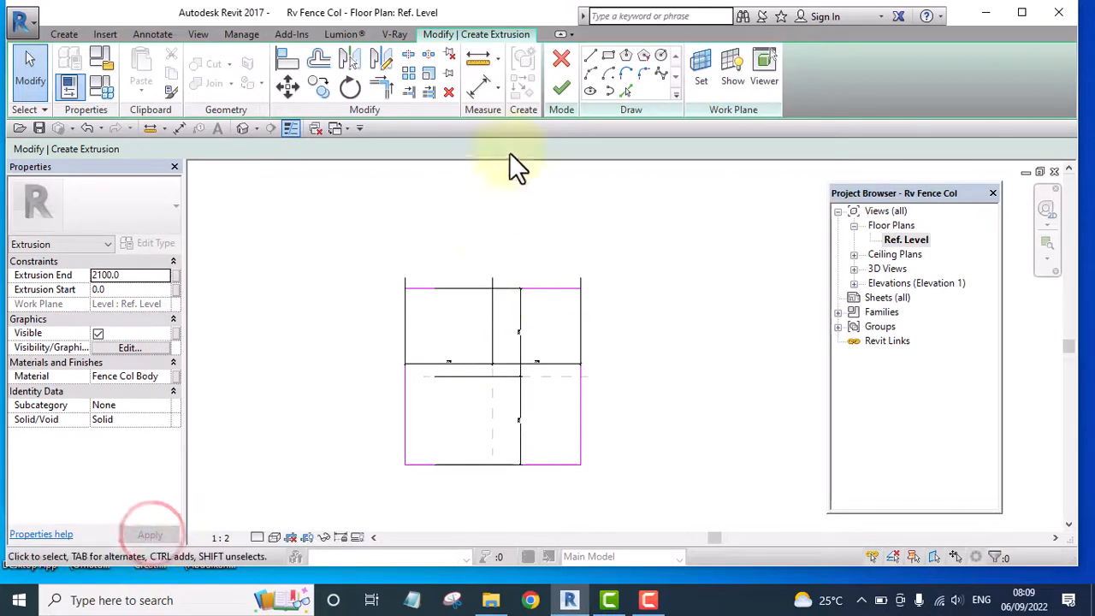
{"action": "left_click", "coordinate": [564, 87]}
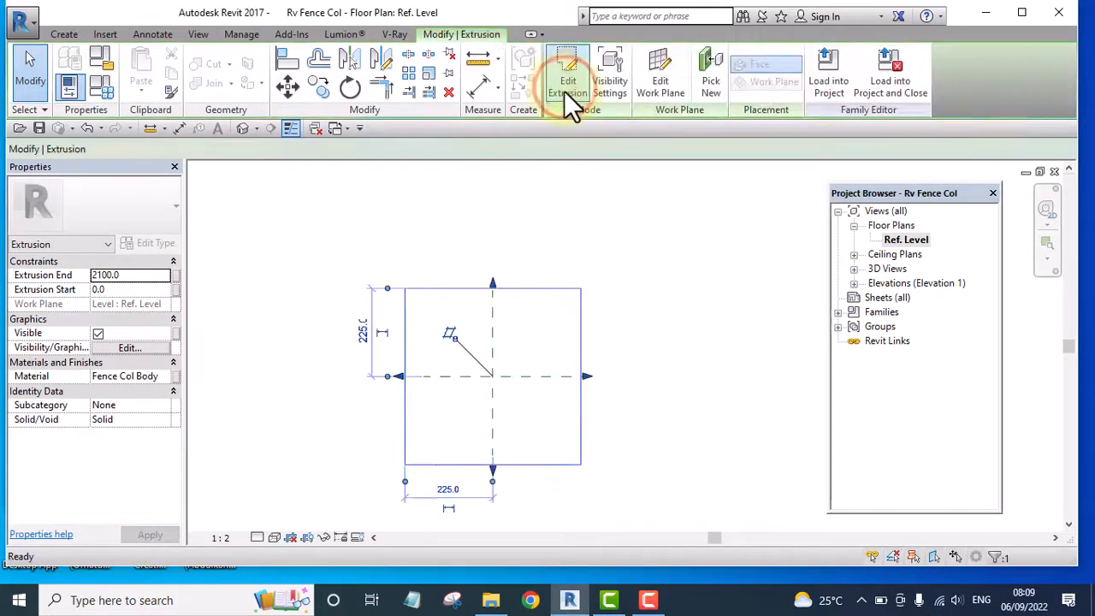
Examine the extruded column from different angles in the default 3D view
{"action": "left_click", "coordinate": [244, 128]}
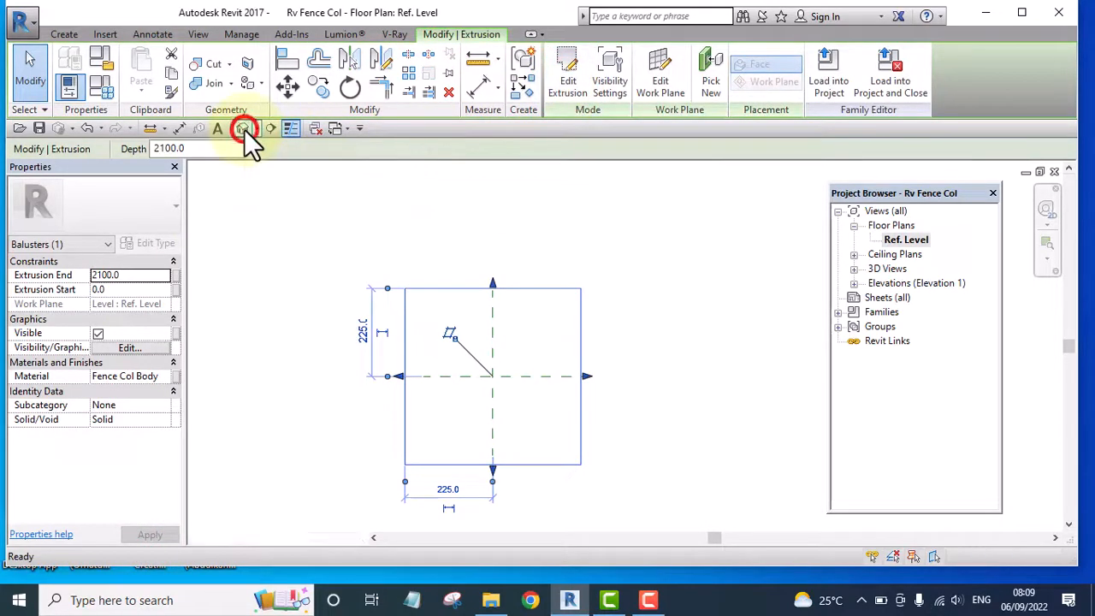
{"action": "middle_click_drag", "start_coordinate": [558, 361], "coordinate": [353, 413]}
{"action": "scroll", "coordinate": [461, 423], "scroll_direction": "up", "scroll_amount": 3}
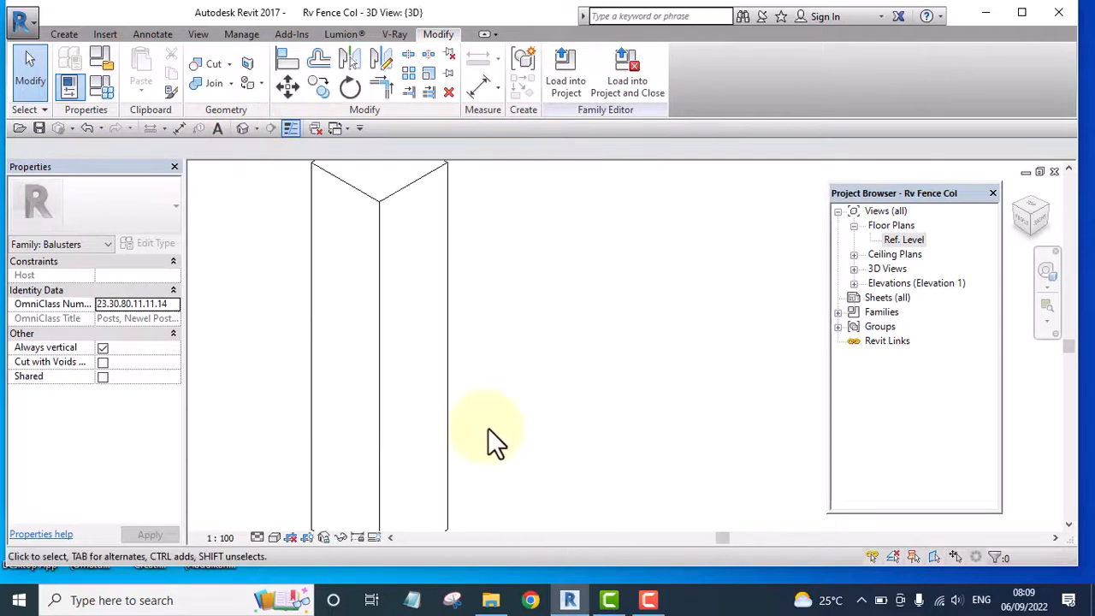
{"action": "scroll", "coordinate": [612, 415], "scroll_direction": "down", "scroll_amount": 5}
{"action": "middle_click_drag", "start_coordinate": [628, 461], "coordinate": [591, 509], "text": "shift"}
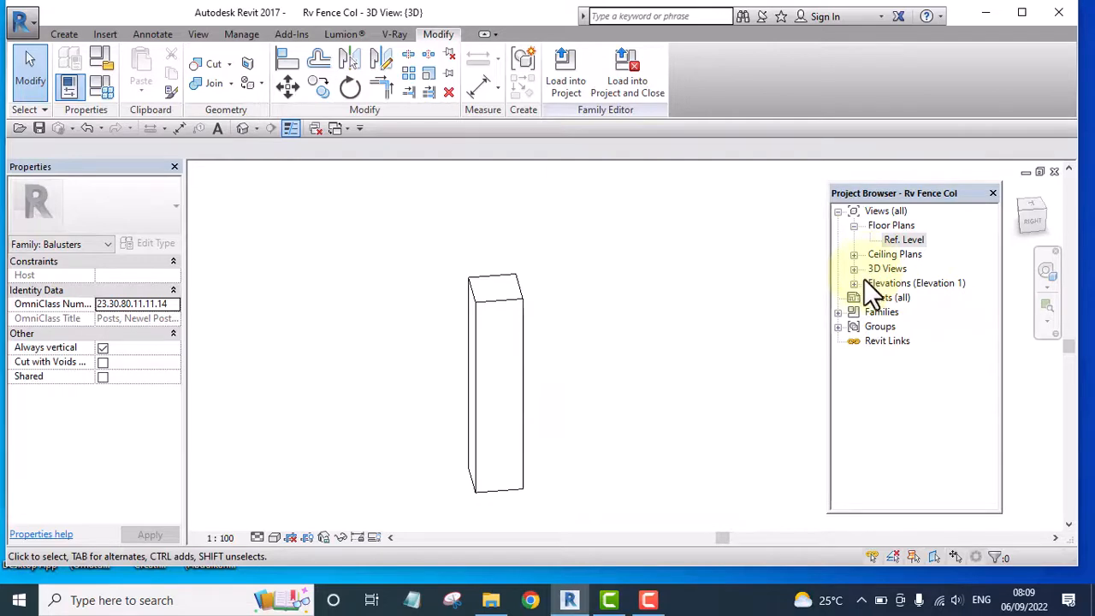
In the Ref. Level floor plan, start a sweep and sketch a 450 x 450 mm rectangular path over the column's outline
{"action": "double_click", "coordinate": [900, 239]}
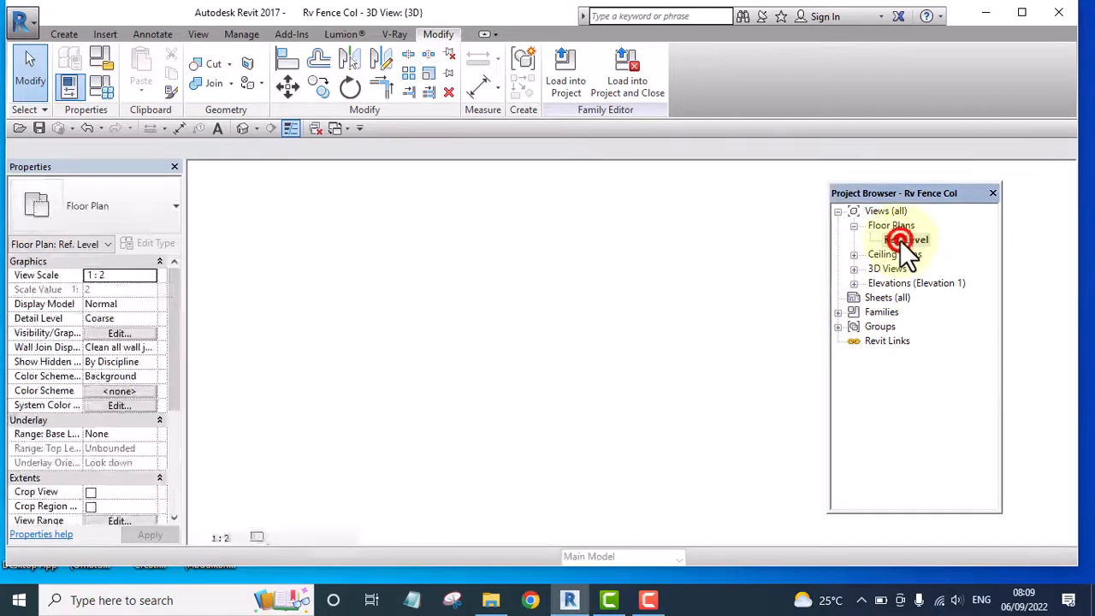
{"action": "middle_click_drag", "start_coordinate": [644, 444], "coordinate": [567, 399]}
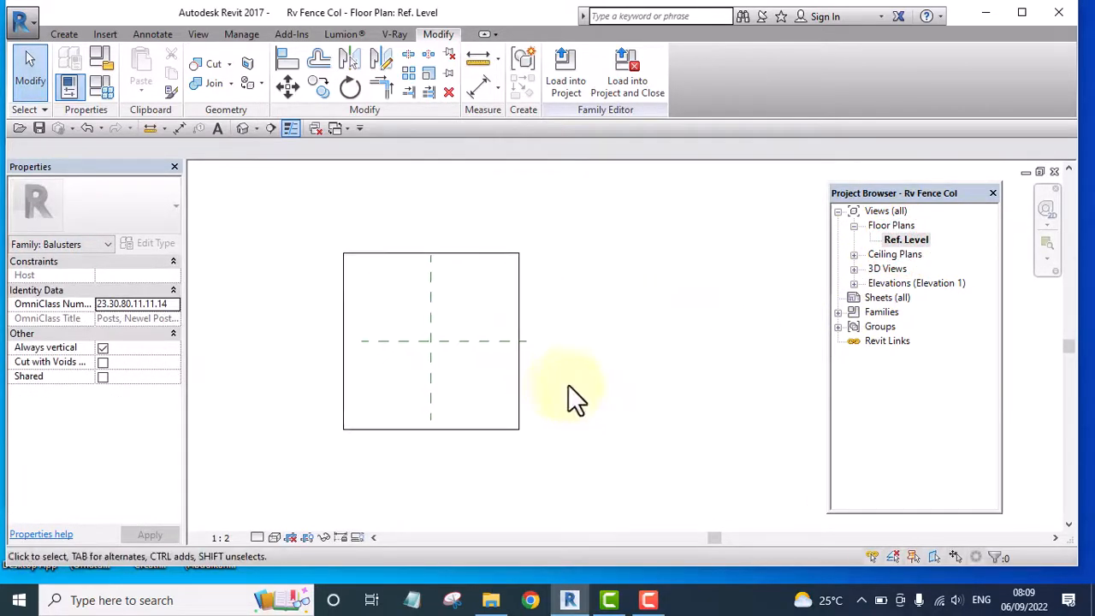
{"action": "scroll", "coordinate": [587, 403], "scroll_direction": "up", "scroll_amount": 1}
{"action": "scroll", "coordinate": [604, 377], "scroll_direction": "down", "scroll_amount": 3}
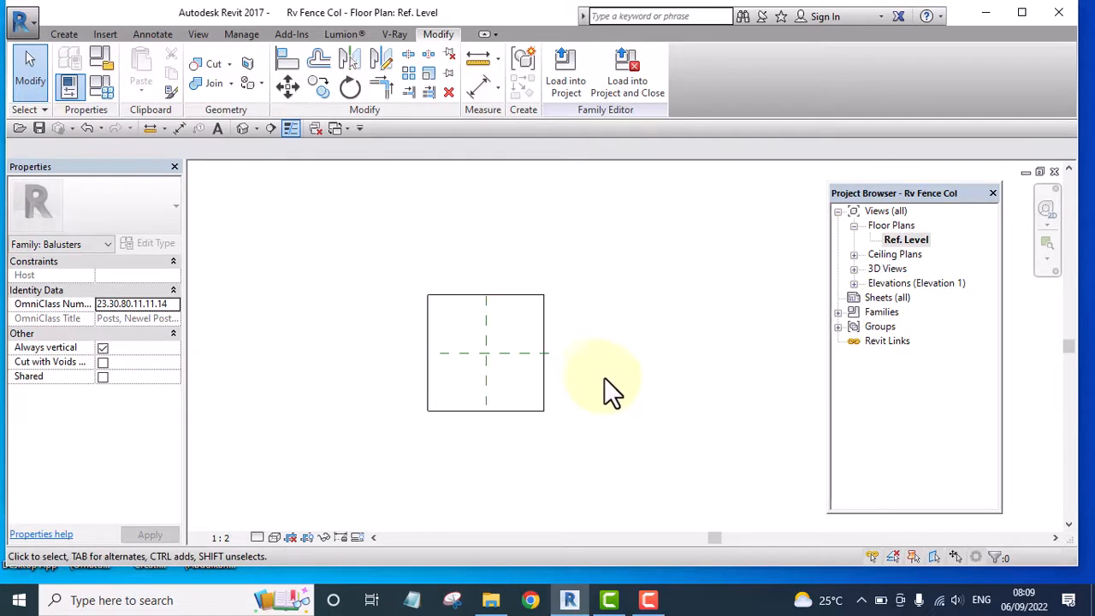
{"action": "left_click", "coordinate": [63, 34]}
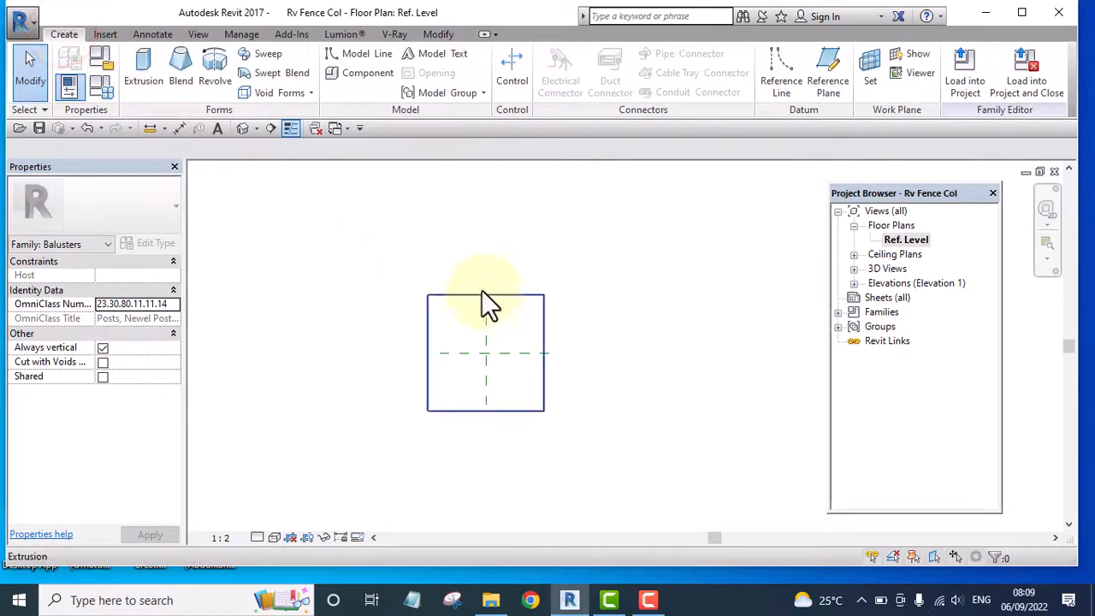
{"action": "middle_click_drag", "start_coordinate": [482, 292], "coordinate": [448, 282]}
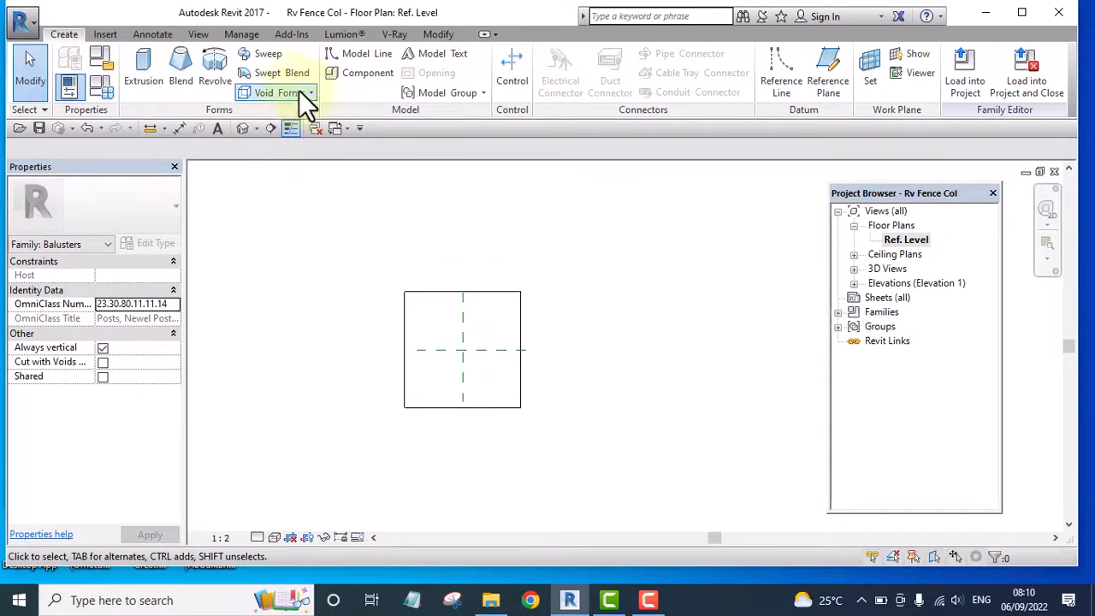
{"action": "left_click", "coordinate": [265, 56]}
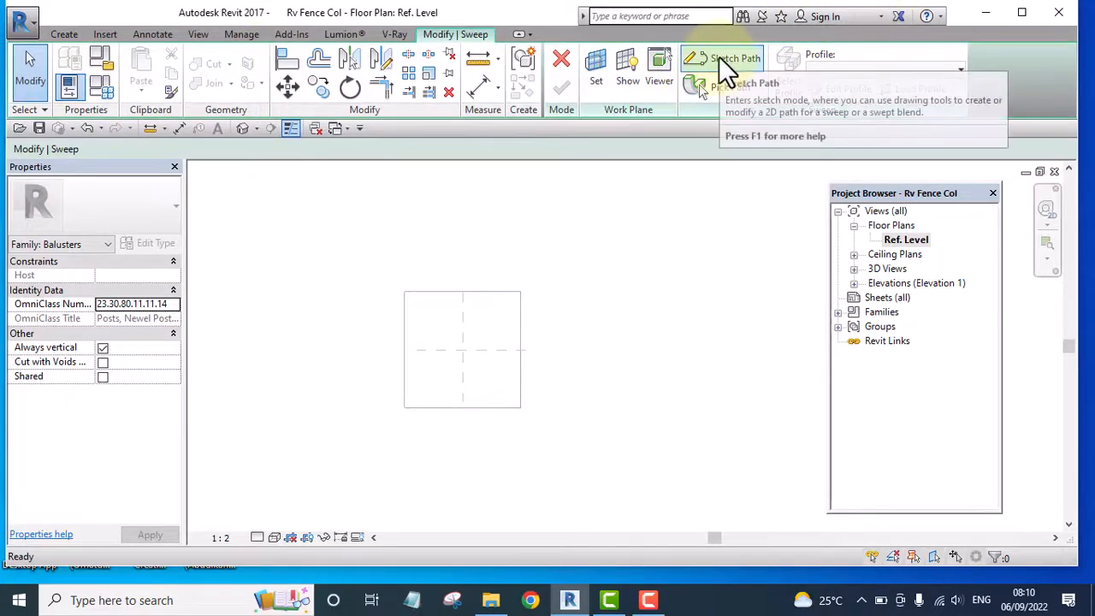
{"action": "left_click", "coordinate": [721, 59]}
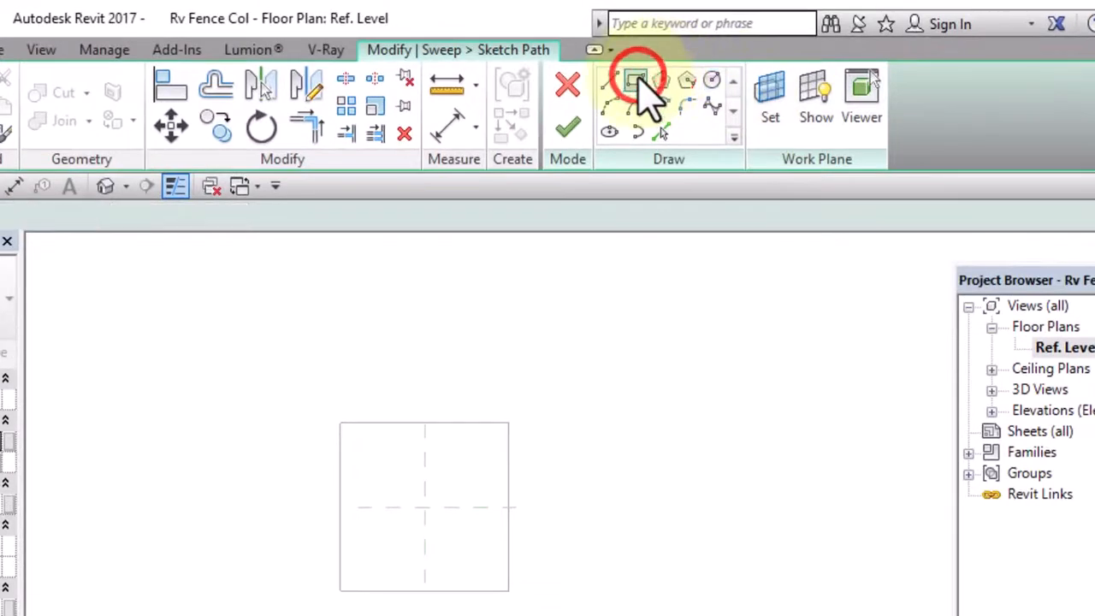
{"action": "left_click", "coordinate": [647, 97]}
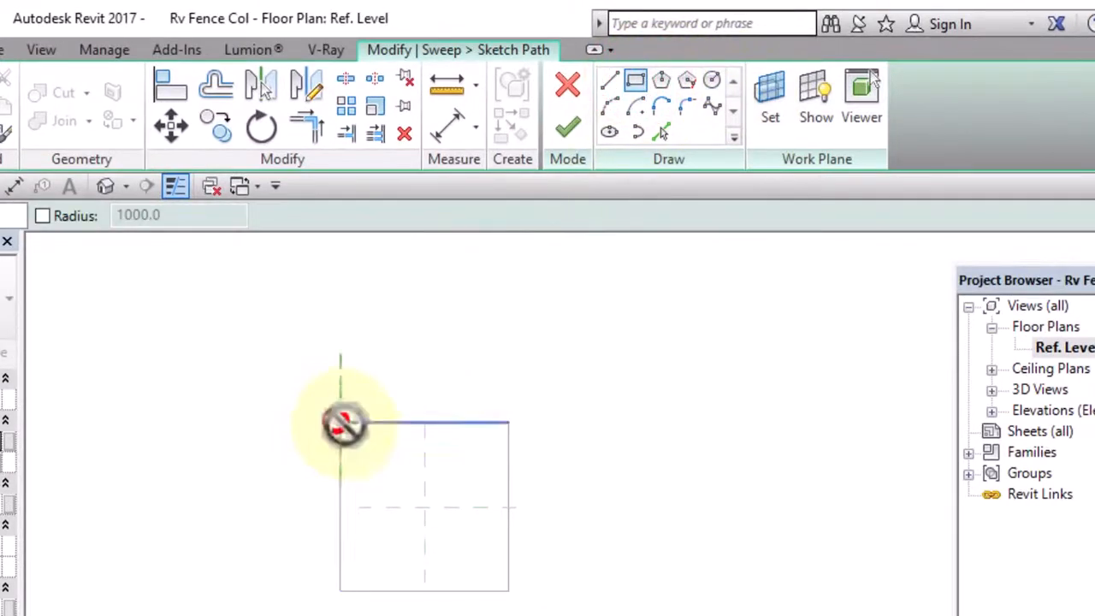
{"action": "left_click", "coordinate": [342, 424]}
{"action": "left_click", "coordinate": [511, 590]}
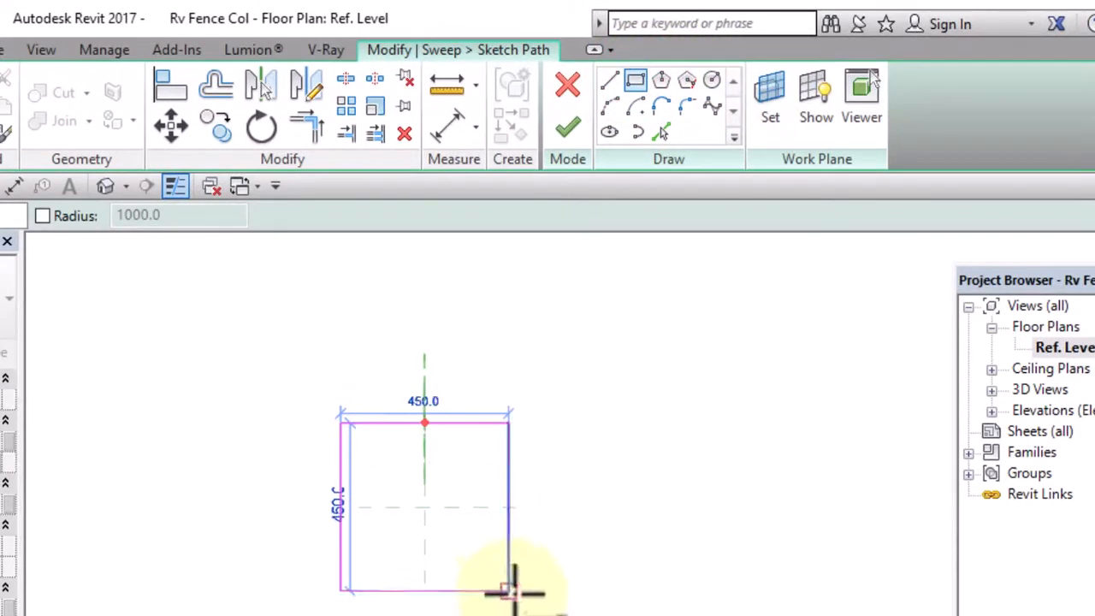
{"action": "left_click", "coordinate": [511, 590]}
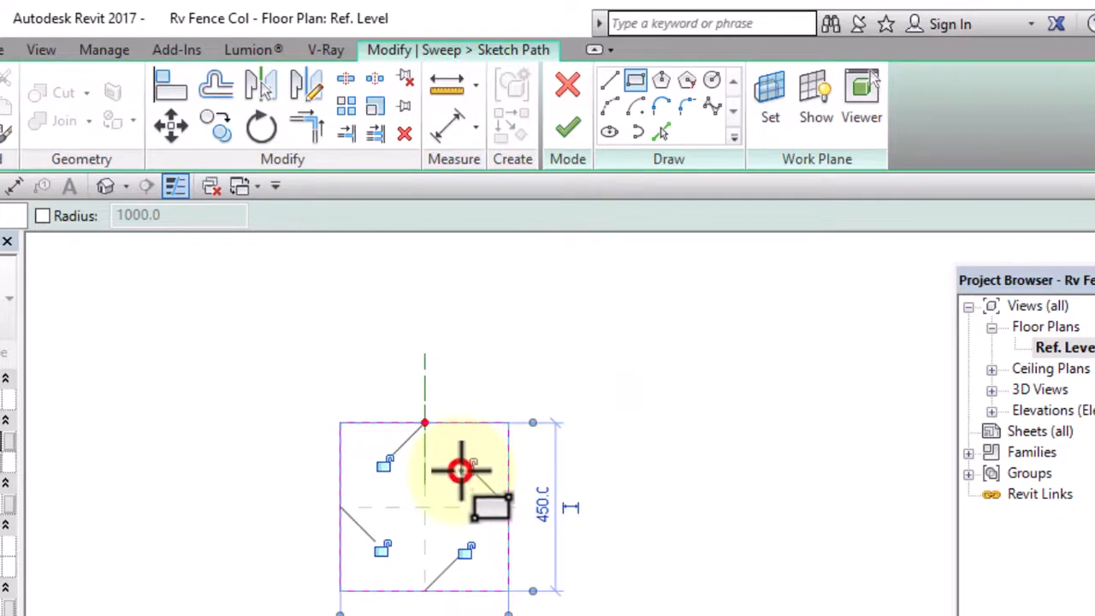
Lock all four sides of the sweep path to the column's edges and finish the path
{"action": "left_click", "coordinate": [462, 466]}
{"action": "left_click", "coordinate": [387, 463]}
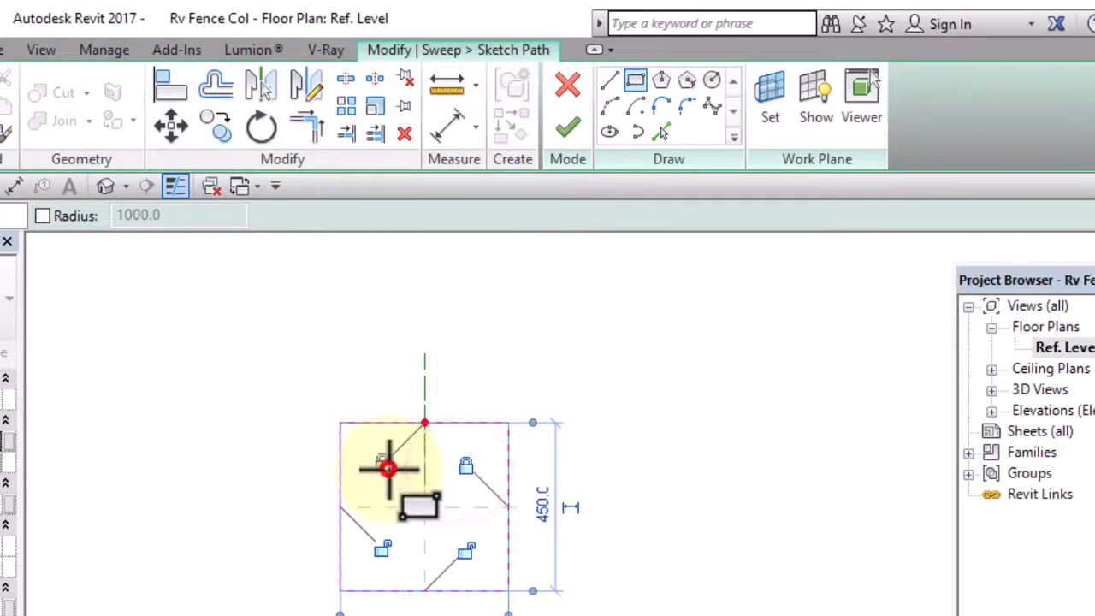
{"action": "left_click", "coordinate": [382, 548]}
{"action": "left_click", "coordinate": [464, 553]}
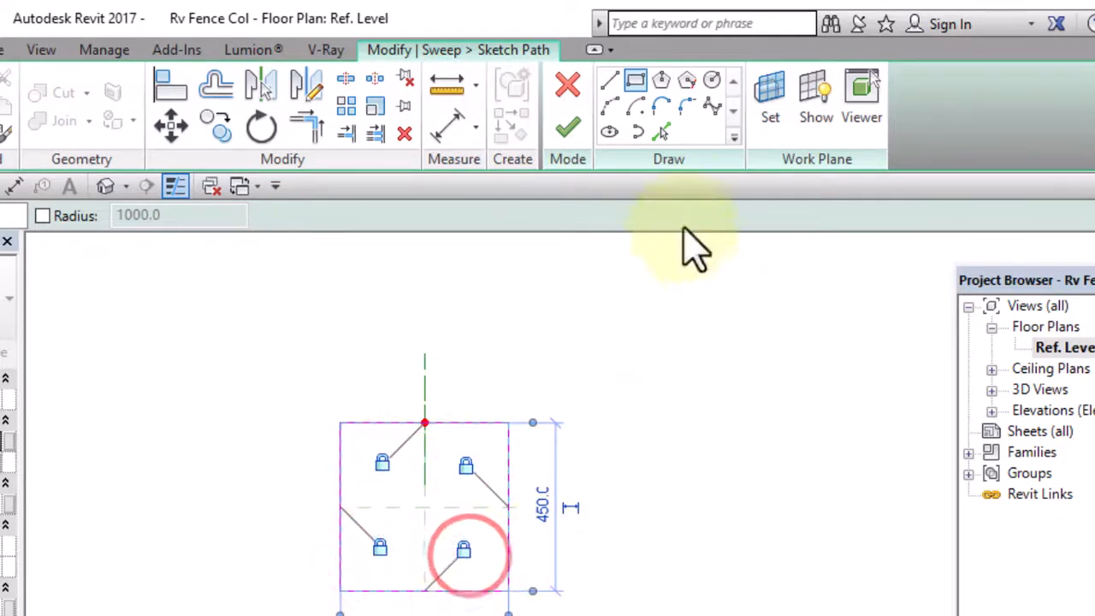
{"action": "left_click", "coordinate": [568, 128]}
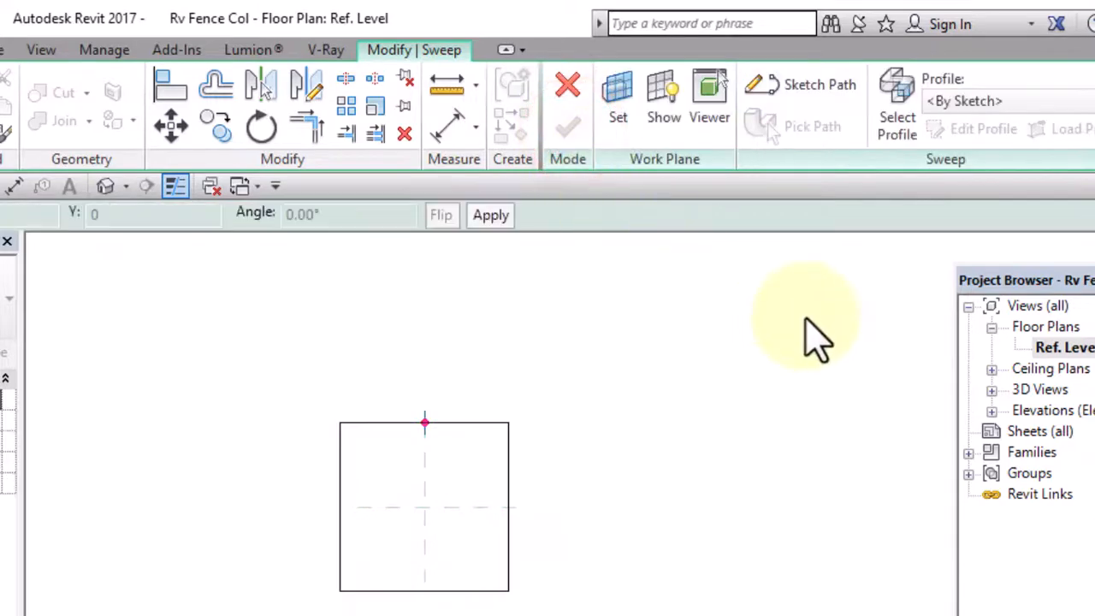
Start editing the sweep's profile sketch in the Elevation: Left view
{"action": "left_click", "coordinate": [974, 130]}
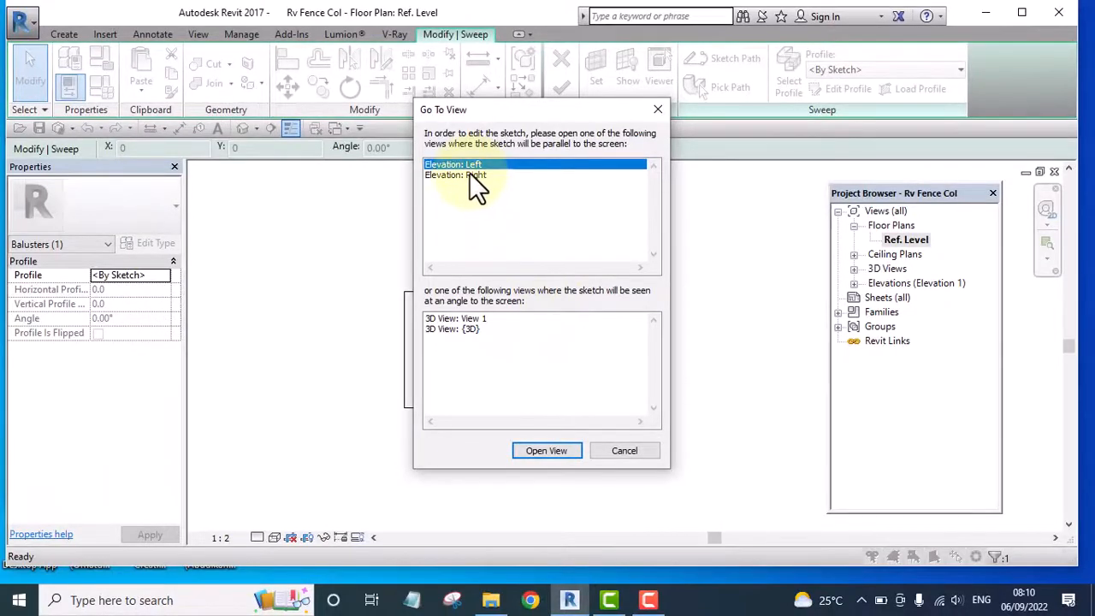
{"action": "left_click", "coordinate": [545, 450]}
{"action": "scroll", "coordinate": [501, 443], "scroll_direction": "down", "scroll_amount": 3}
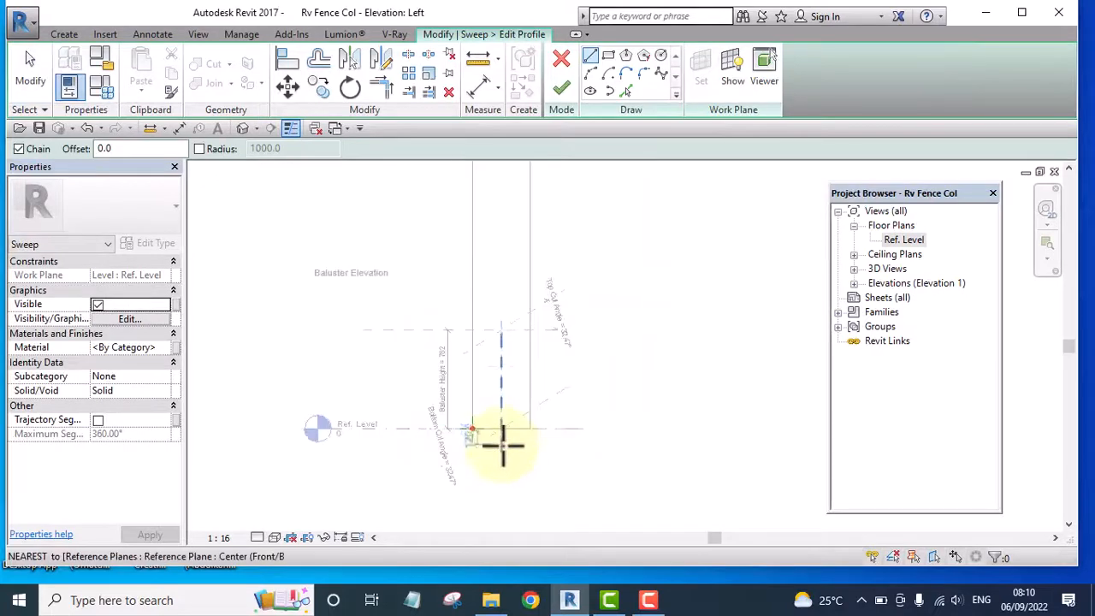
Start the sweep profile at the column's lower corner with a 120 mm horizontal line running outward along the Ref. Level
{"action": "scroll", "coordinate": [484, 445], "scroll_direction": "up", "scroll_amount": 3}
{"action": "scroll", "coordinate": [494, 465], "scroll_direction": "up", "scroll_amount": 4}
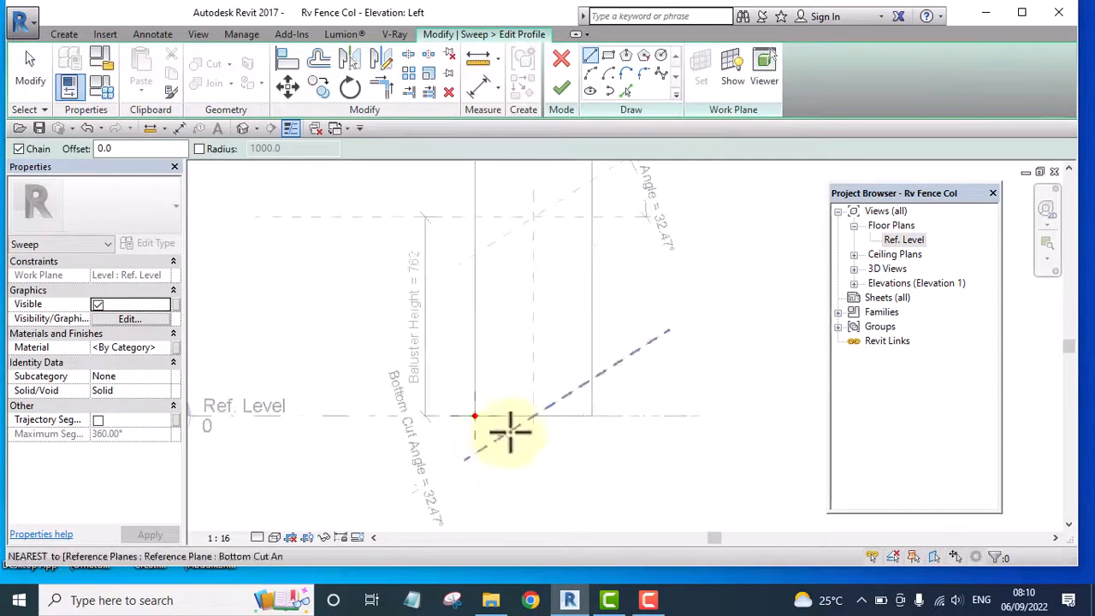
{"action": "scroll", "coordinate": [469, 308], "scroll_direction": "down", "scroll_amount": 1}
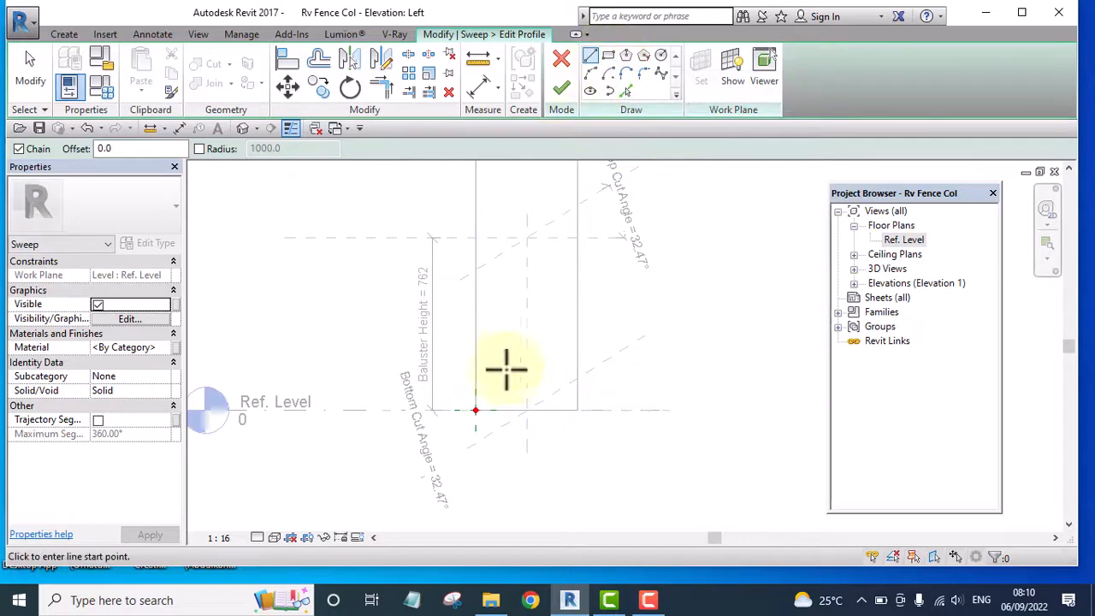
{"action": "scroll", "coordinate": [476, 423], "scroll_direction": "up", "scroll_amount": 5}
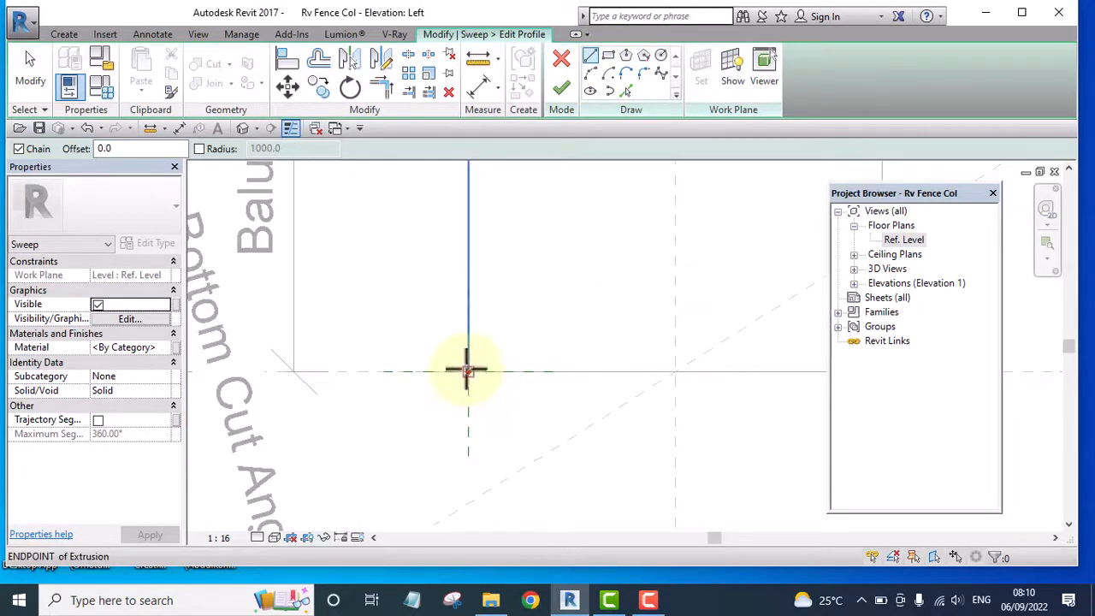
{"action": "left_click", "coordinate": [466, 370]}
{"action": "scroll", "coordinate": [462, 370], "scroll_direction": "down", "scroll_amount": 2}
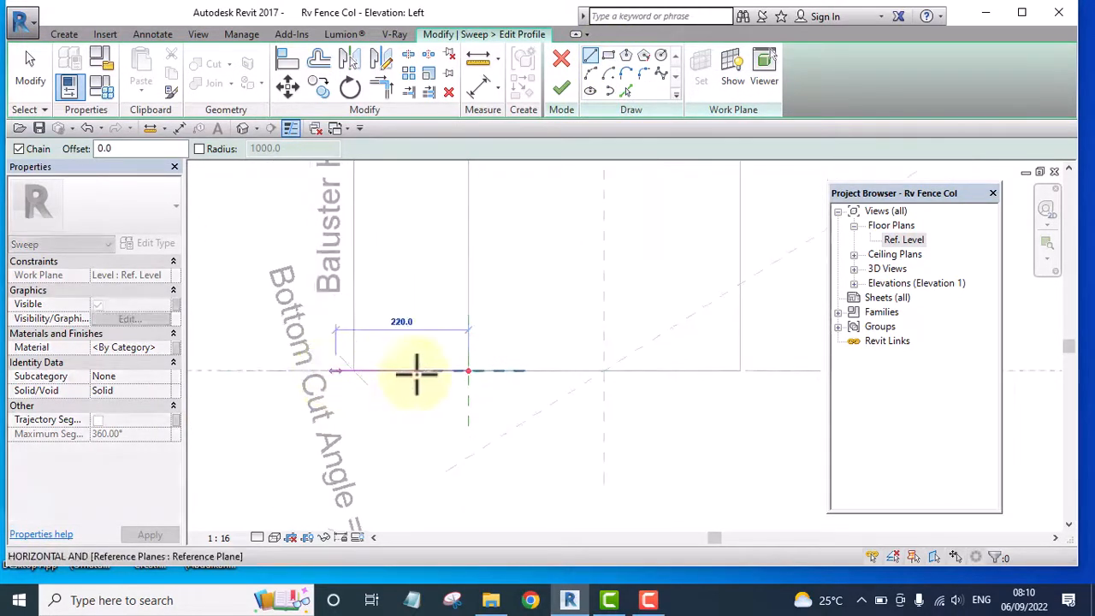
{"action": "scroll", "coordinate": [409, 371], "scroll_direction": "down", "scroll_amount": 1}
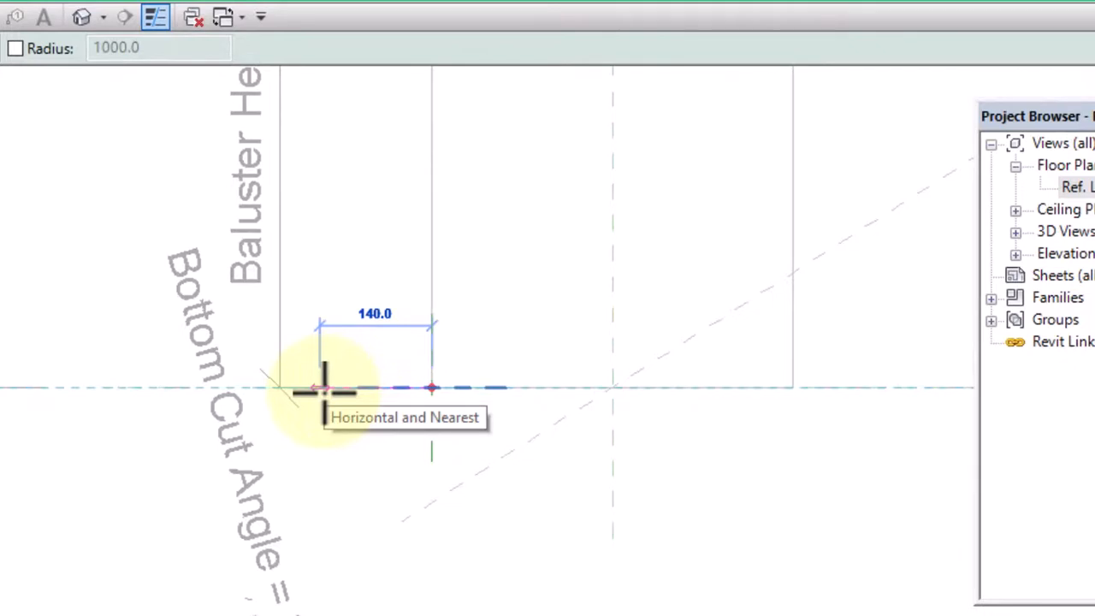
{"action": "type", "text": "12"}
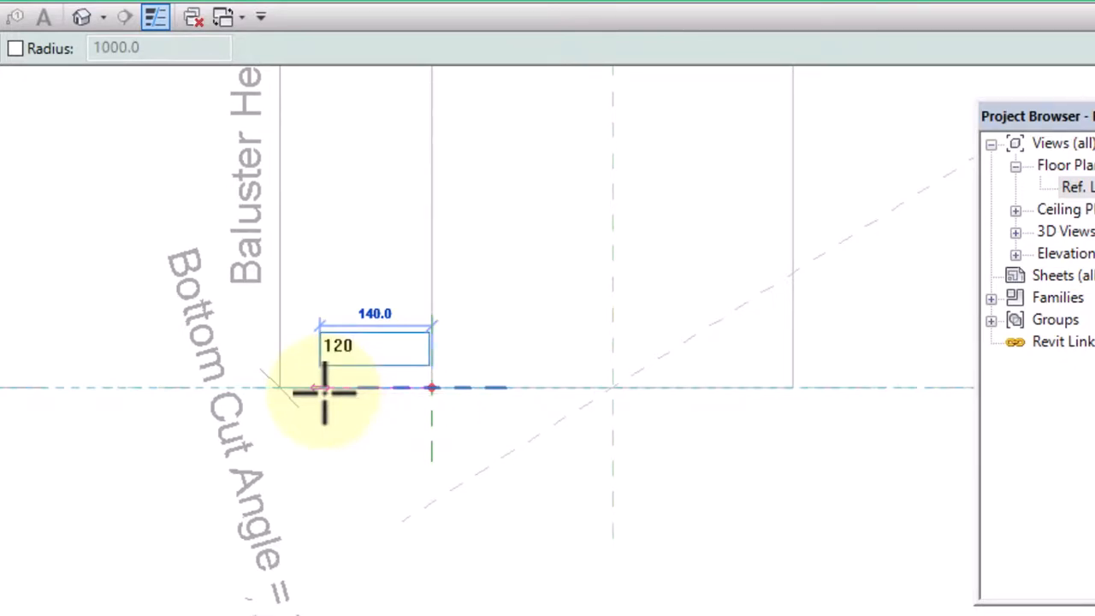
{"action": "type", "text": "0"}
{"action": "key", "text": "Return"}
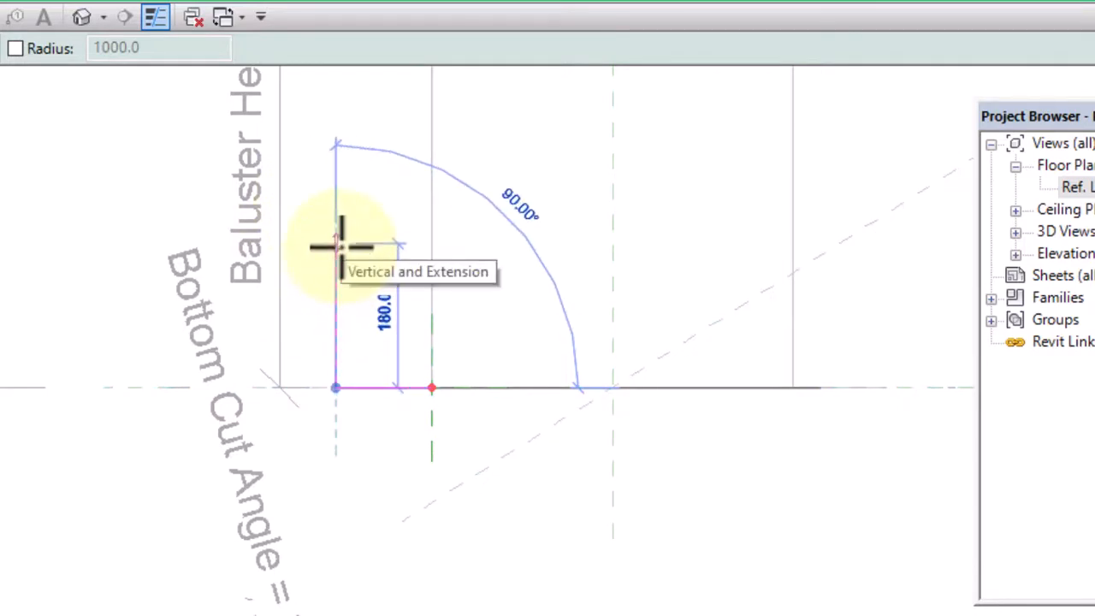
Continue the profile outline with lines 150 mm up, 75 mm back toward the column and 100 mm up
{"action": "type", "text": "15"}
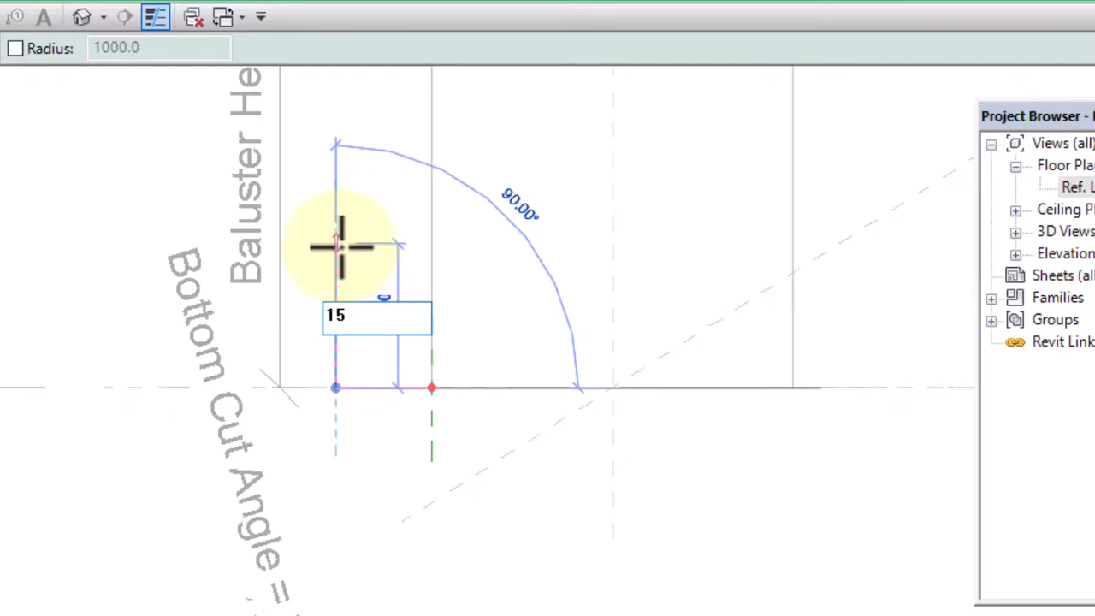
{"action": "type", "text": "0"}
{"action": "key", "text": "Return"}
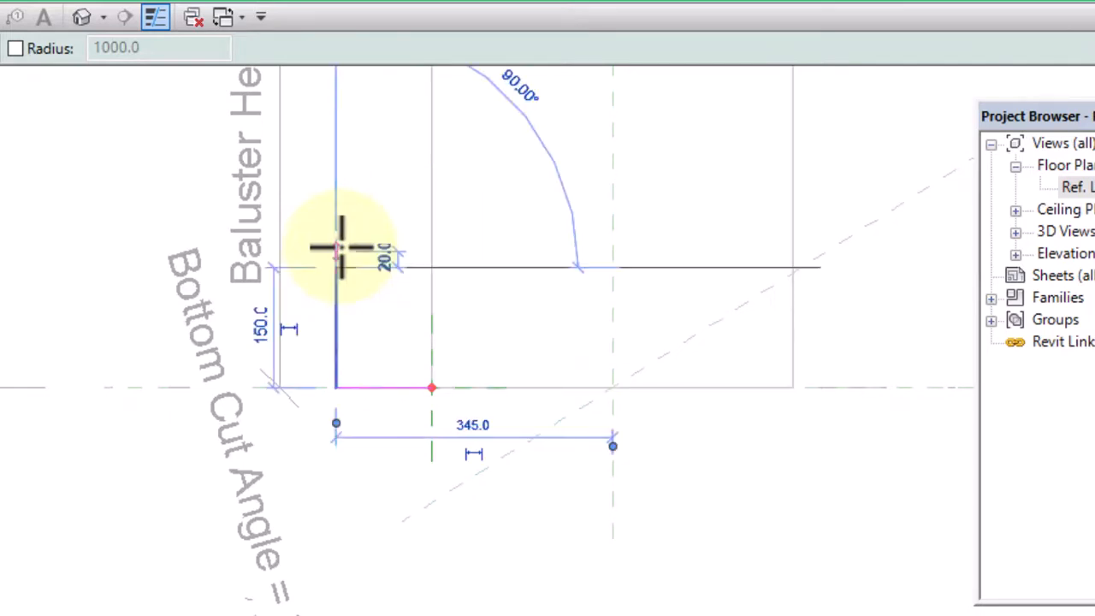
{"action": "scroll", "coordinate": [386, 267], "scroll_direction": "up", "scroll_amount": 4}
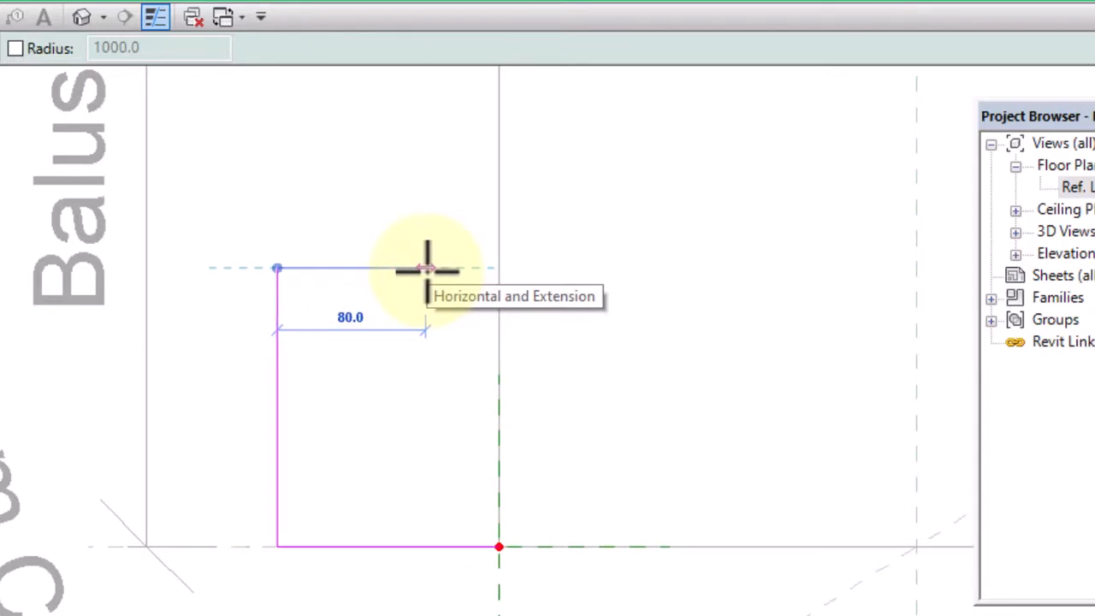
{"action": "type", "text": "75"}
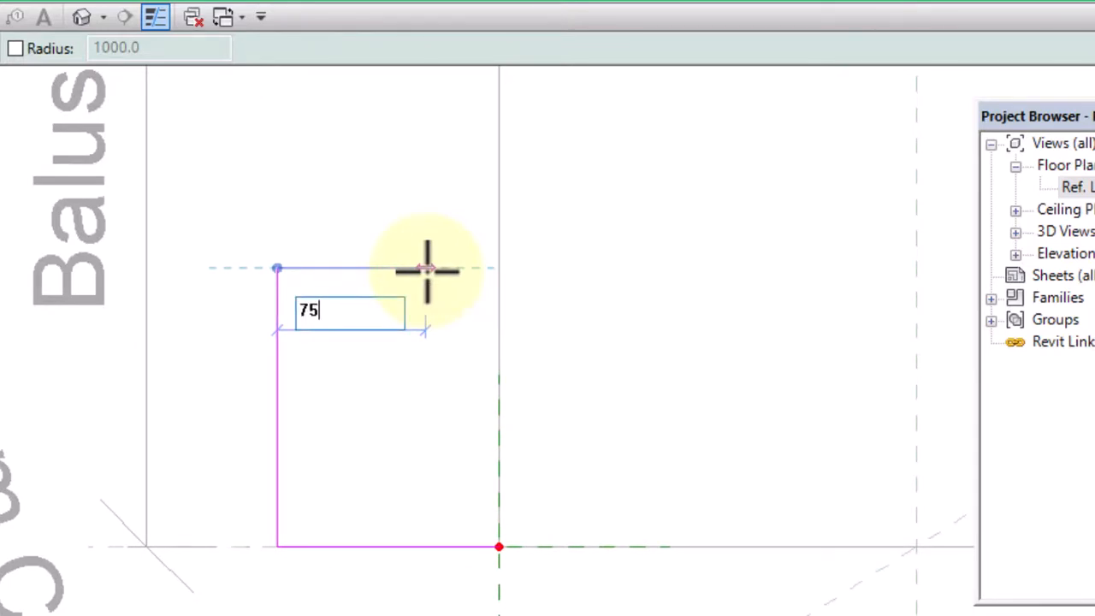
{"action": "key", "text": "Return"}
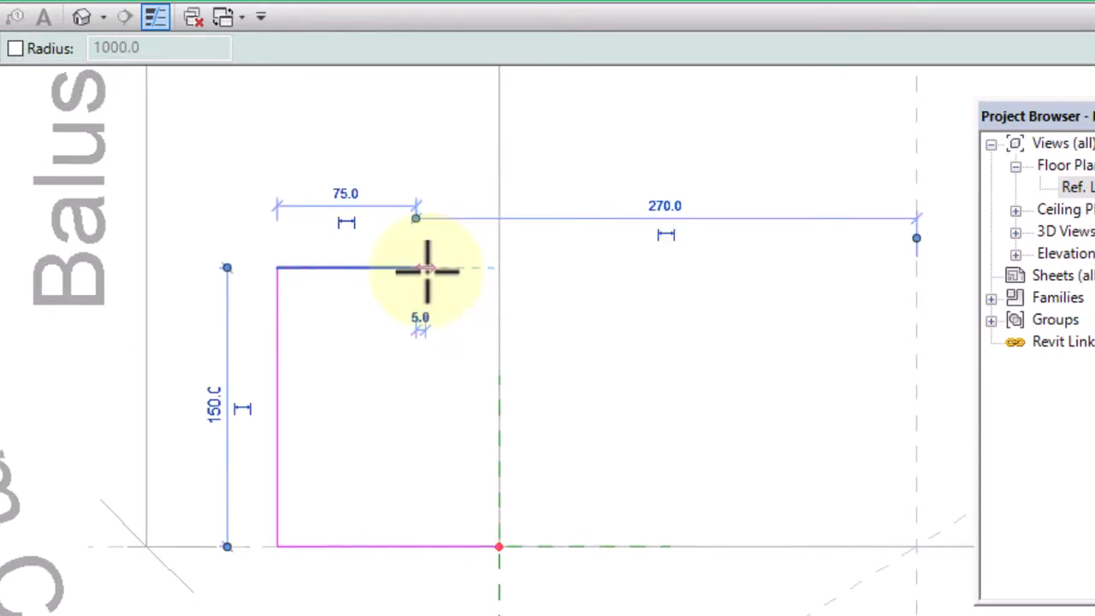
{"action": "middle_click_drag", "start_coordinate": [415, 214], "coordinate": [451, 441]}
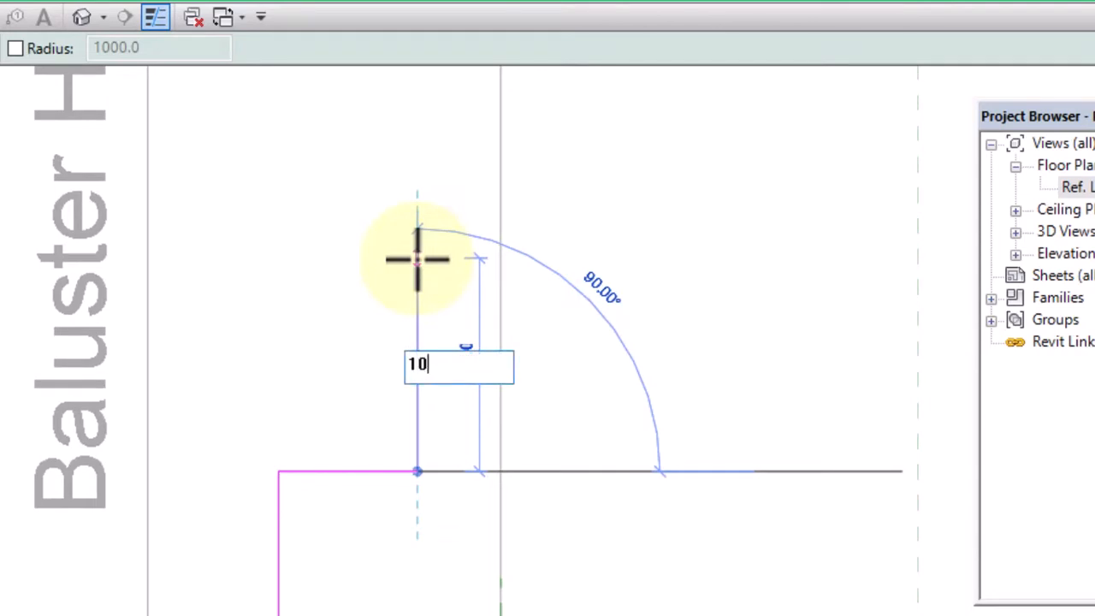
{"action": "key", "text": "Return"}
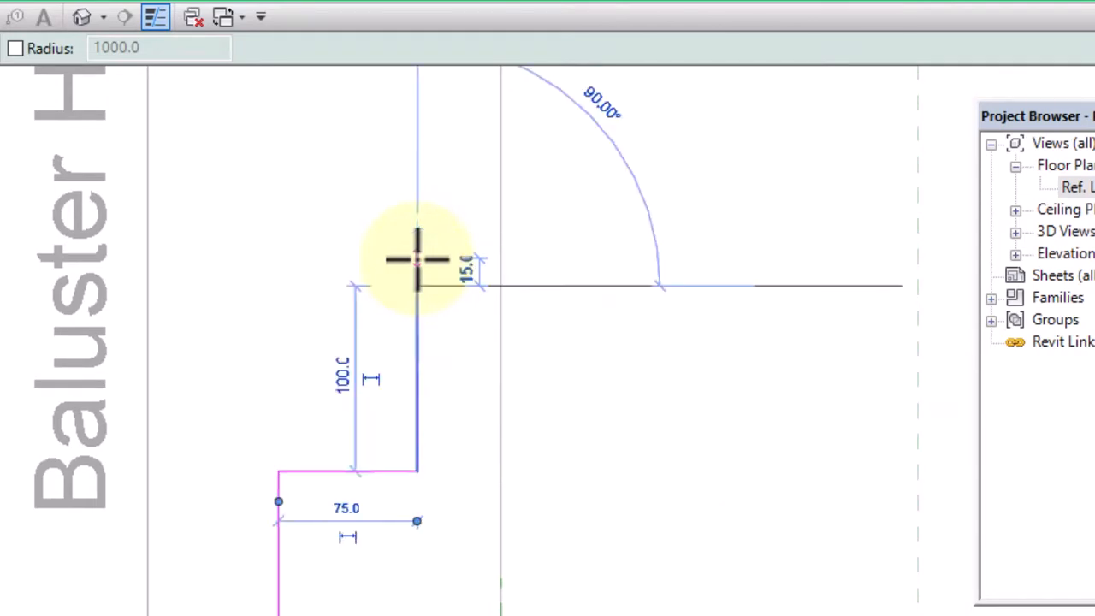
Close the profile with a horizontal line to the column's edge and a vertical line down to the starting corner
{"action": "left_click", "coordinate": [506, 290]}
{"action": "scroll", "coordinate": [506, 288], "scroll_direction": "down", "scroll_amount": 10}
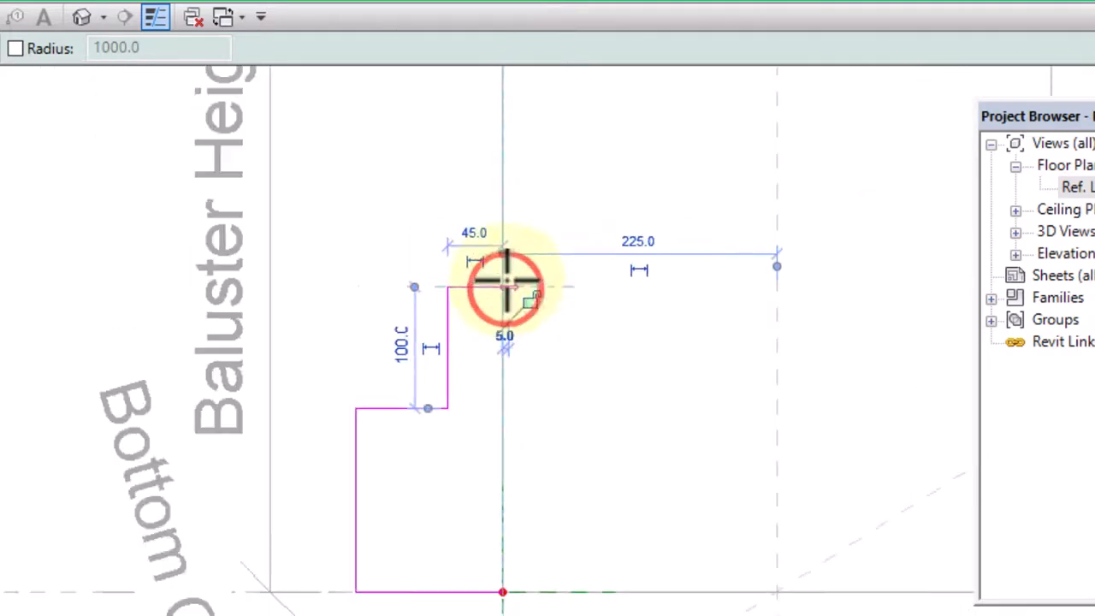
{"action": "scroll", "coordinate": [514, 405], "scroll_direction": "up", "scroll_amount": 1}
{"action": "scroll", "coordinate": [509, 400], "scroll_direction": "up", "scroll_amount": 4}
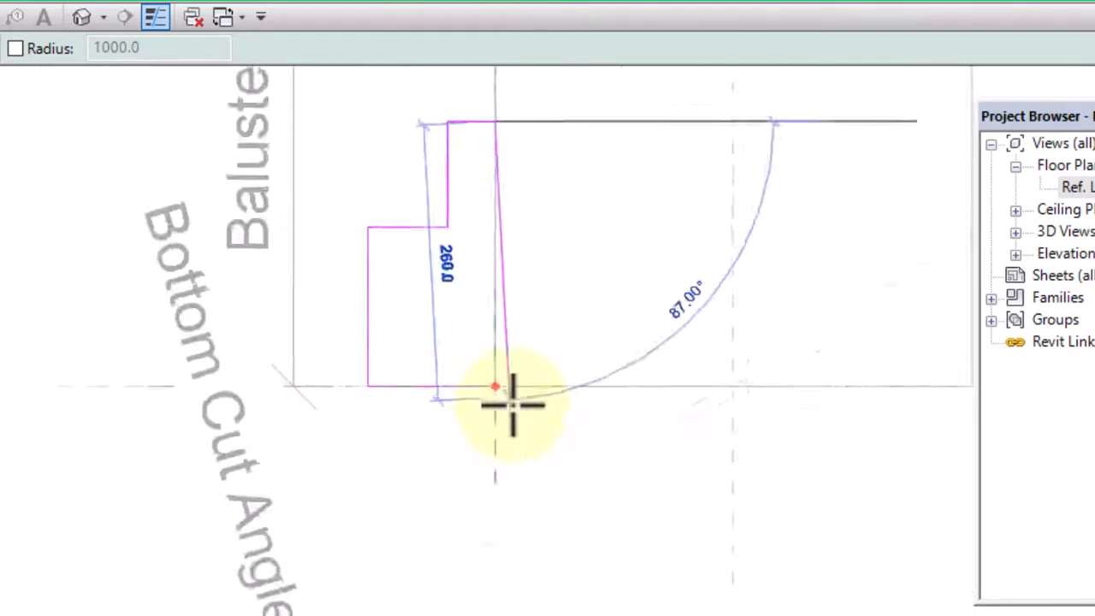
{"action": "left_click", "coordinate": [494, 387]}
{"action": "key", "text": "Escape"}
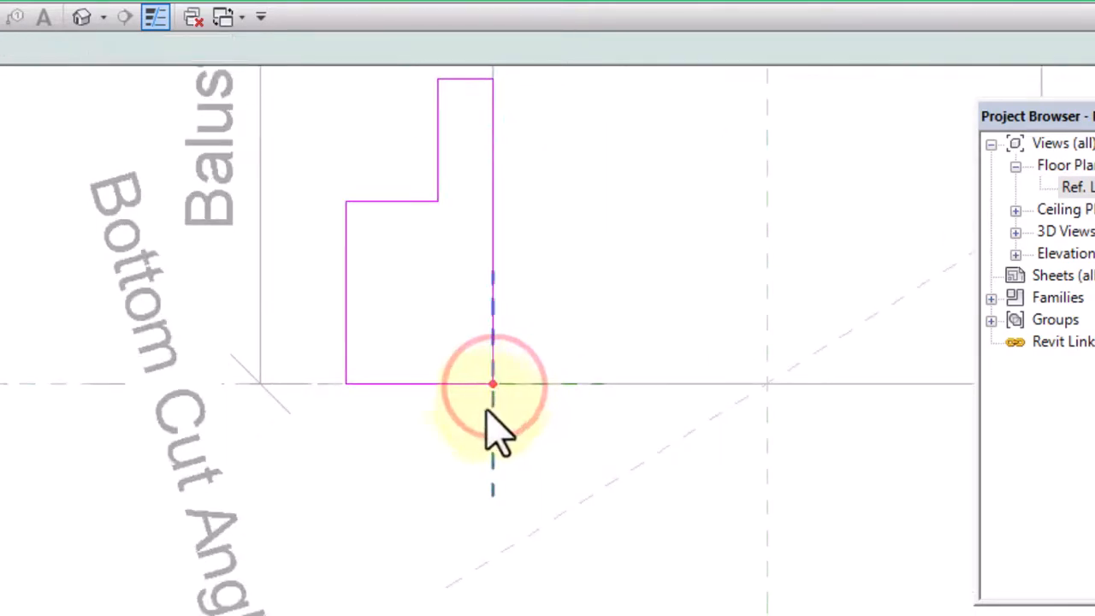
Draw an arc of about 49 mm radius across the profile's inner step corner, from the upper vertical side to the horizontal ledge
{"action": "scroll", "coordinate": [486, 413], "scroll_direction": "down", "scroll_amount": 1}
{"action": "middle_click_drag", "start_coordinate": [515, 181], "coordinate": [503, 237]}
{"action": "scroll", "coordinate": [504, 242], "scroll_direction": "up", "scroll_amount": 1}
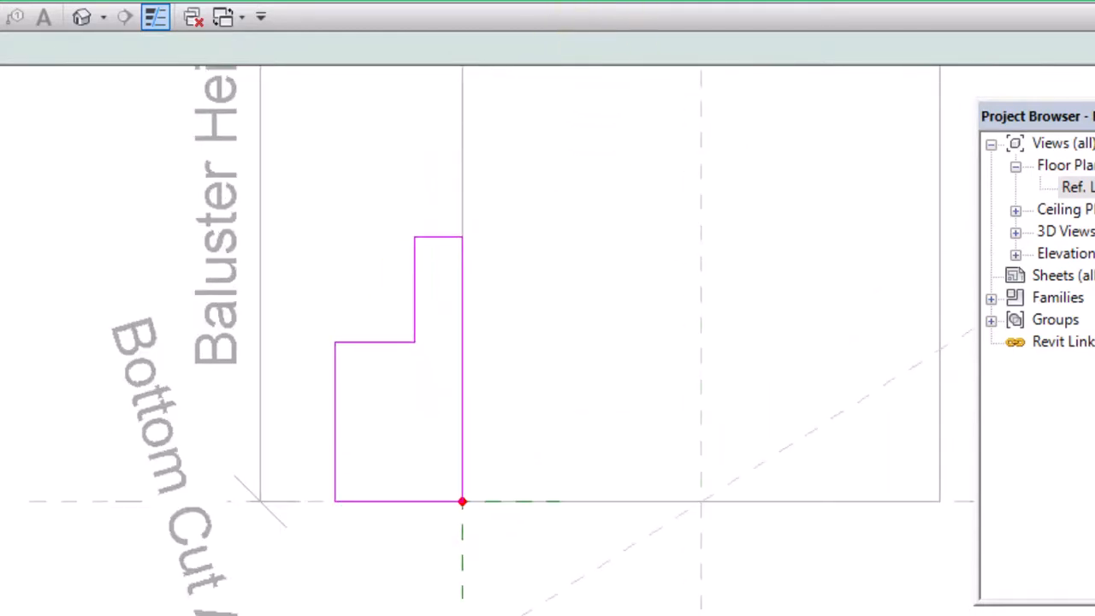
{"action": "scroll", "coordinate": [402, 337], "scroll_direction": "up", "scroll_amount": 3}
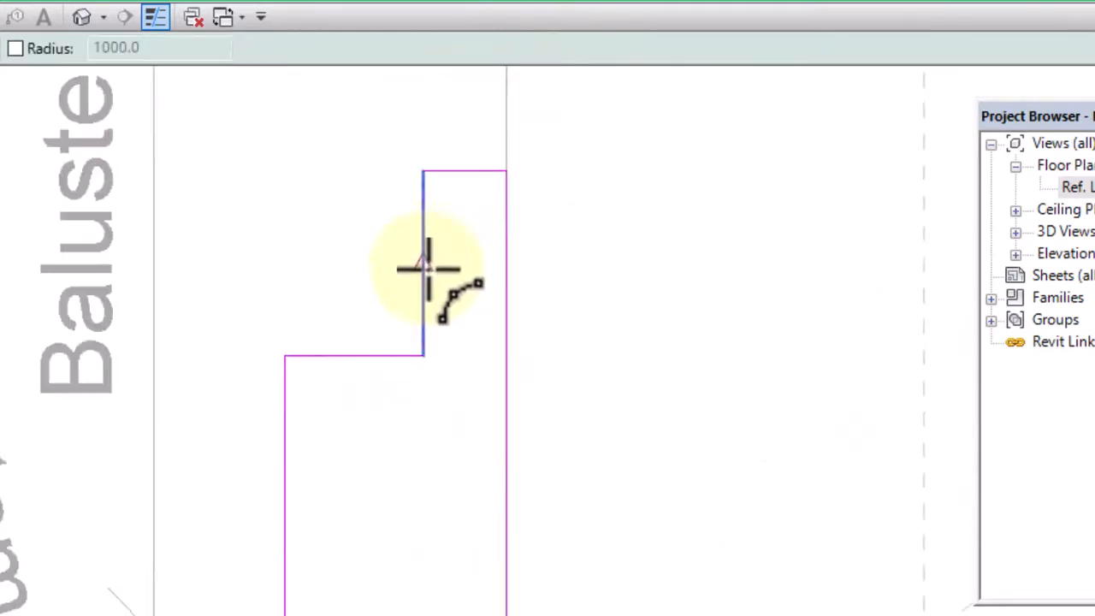
{"action": "left_click", "coordinate": [427, 269]}
{"action": "scroll", "coordinate": [342, 366], "scroll_direction": "up", "scroll_amount": 2}
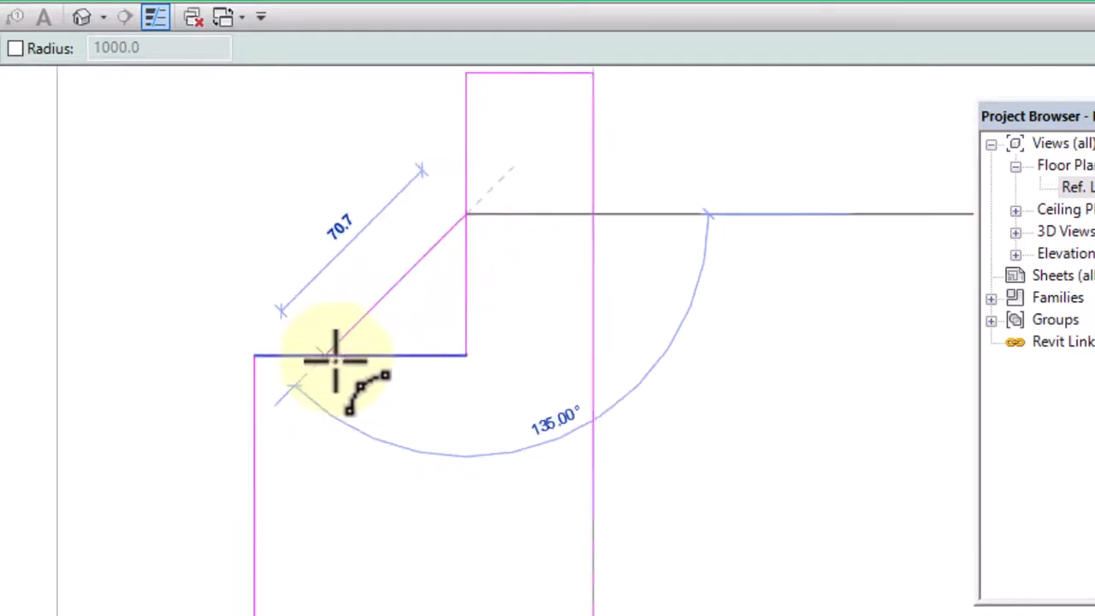
{"action": "left_click", "coordinate": [347, 353]}
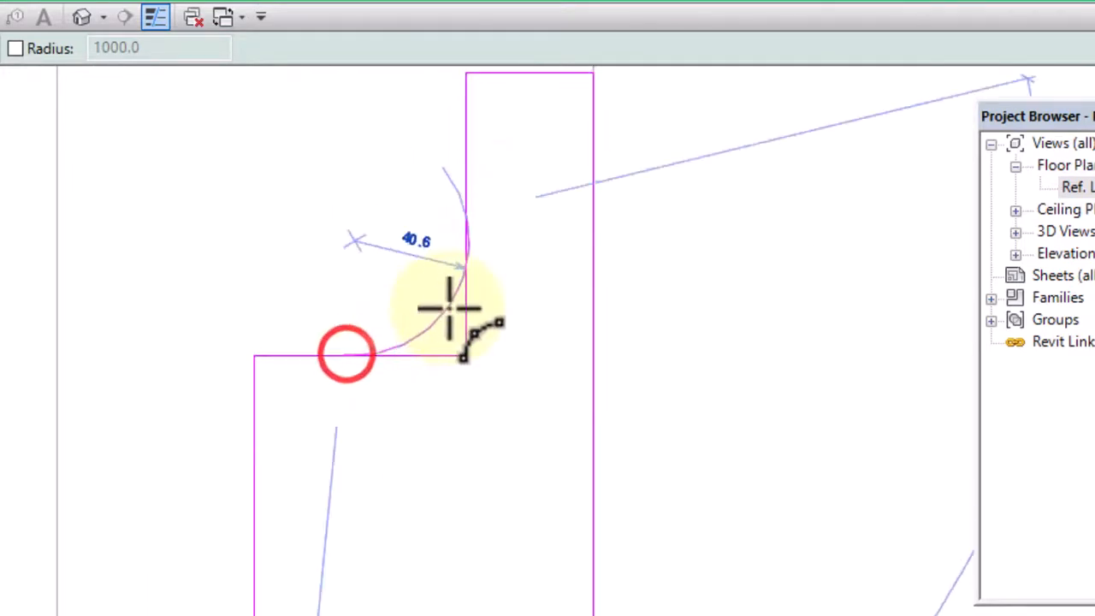
{"action": "left_click", "coordinate": [437, 304]}
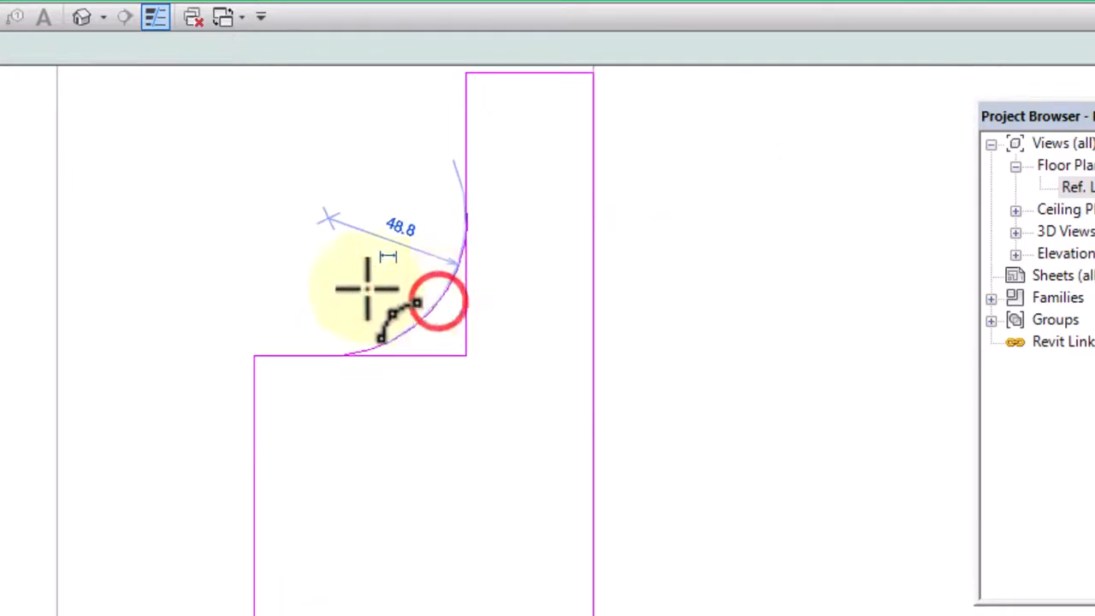
{"action": "key", "text": "Escape"}
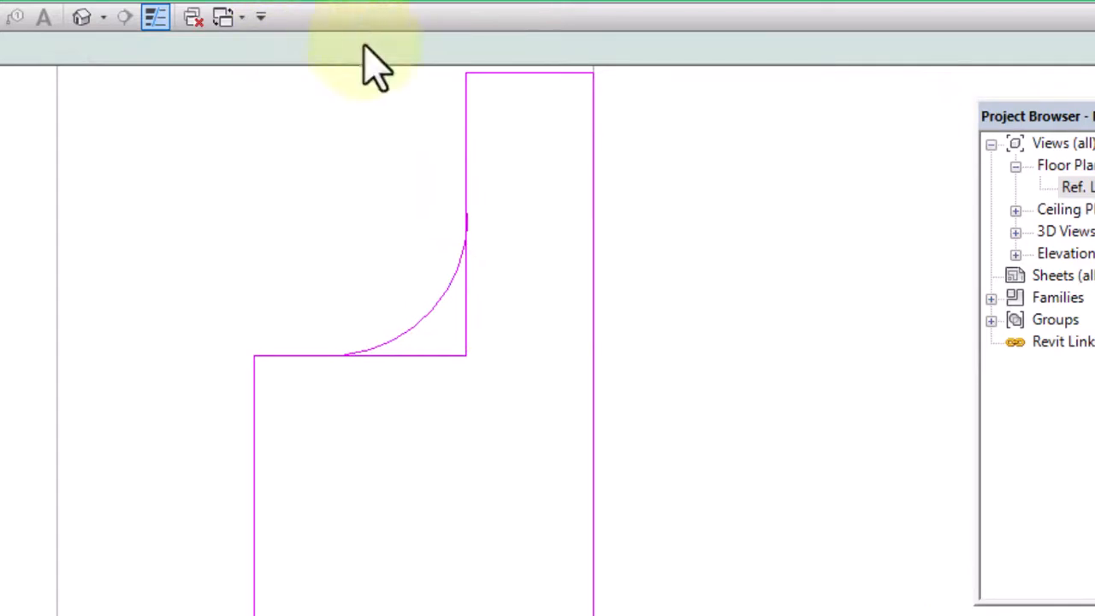
Trim the upper vertical side and the horizontal ledge to the arc, forming a rounded inner corner
{"action": "left_click", "coordinate": [470, 149]}
{"action": "left_click", "coordinate": [444, 295]}
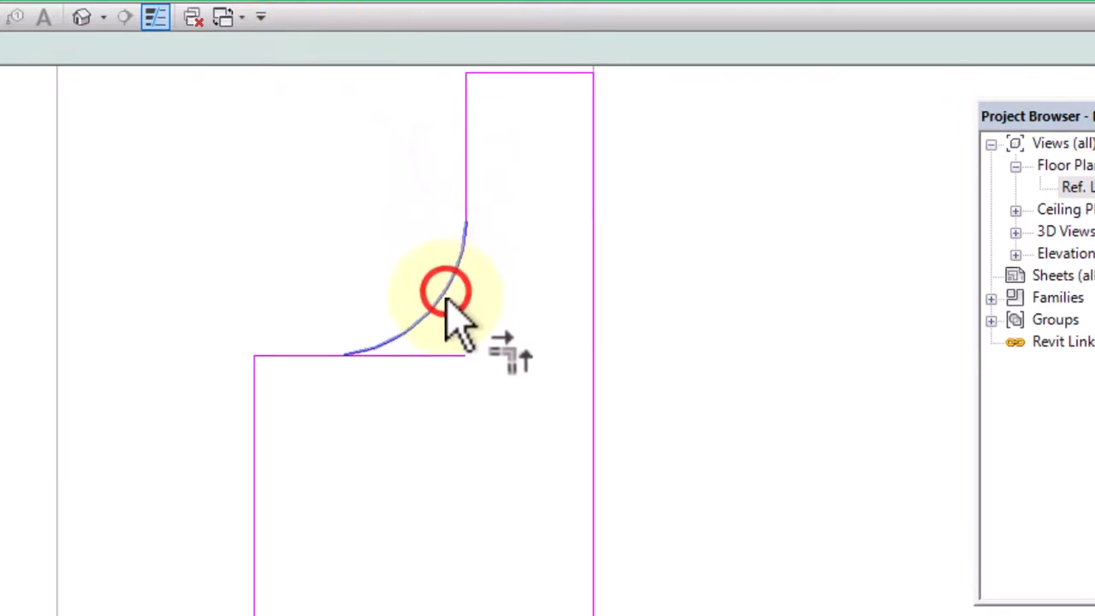
{"action": "left_click", "coordinate": [310, 354]}
Draw a rectangle about 50 mm high straddling the profile's outer vertical edge
{"action": "scroll", "coordinate": [411, 265], "scroll_direction": "down", "scroll_amount": 4}
{"action": "scroll", "coordinate": [407, 342], "scroll_direction": "up", "scroll_amount": 5}
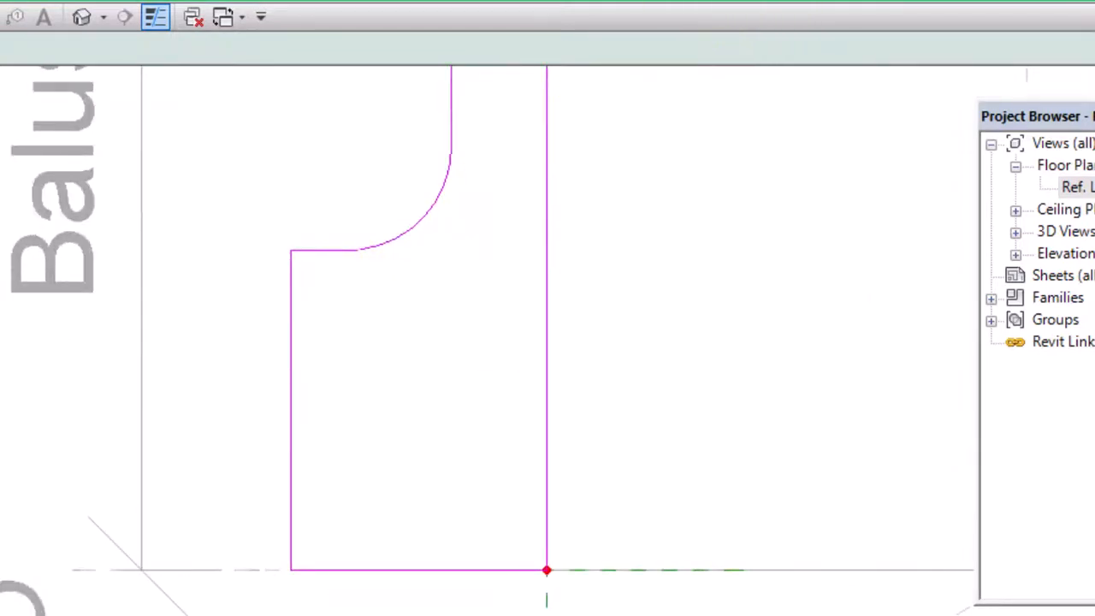
{"action": "scroll", "coordinate": [546, 161], "scroll_direction": "down", "scroll_amount": 3}
{"action": "scroll", "coordinate": [355, 304], "scroll_direction": "up", "scroll_amount": 4}
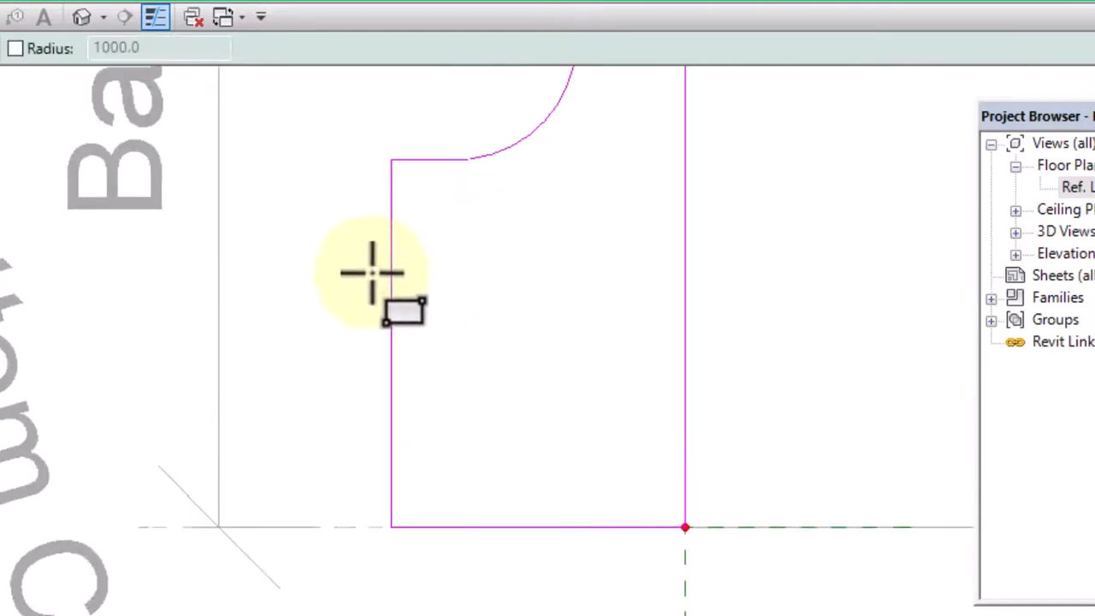
{"action": "left_click", "coordinate": [375, 262]}
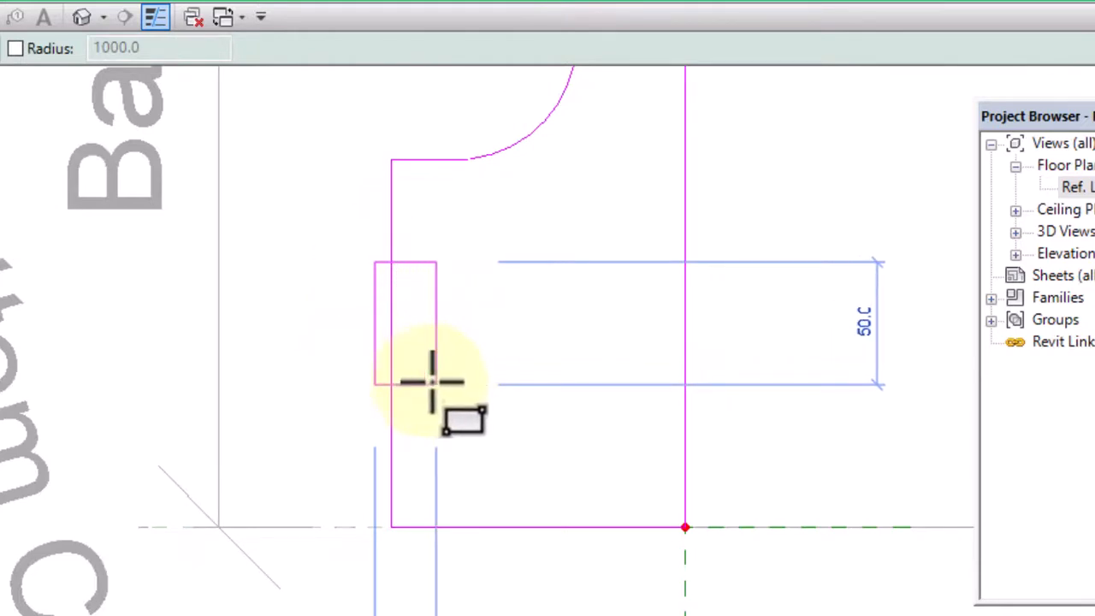
{"action": "left_click", "coordinate": [435, 383]}
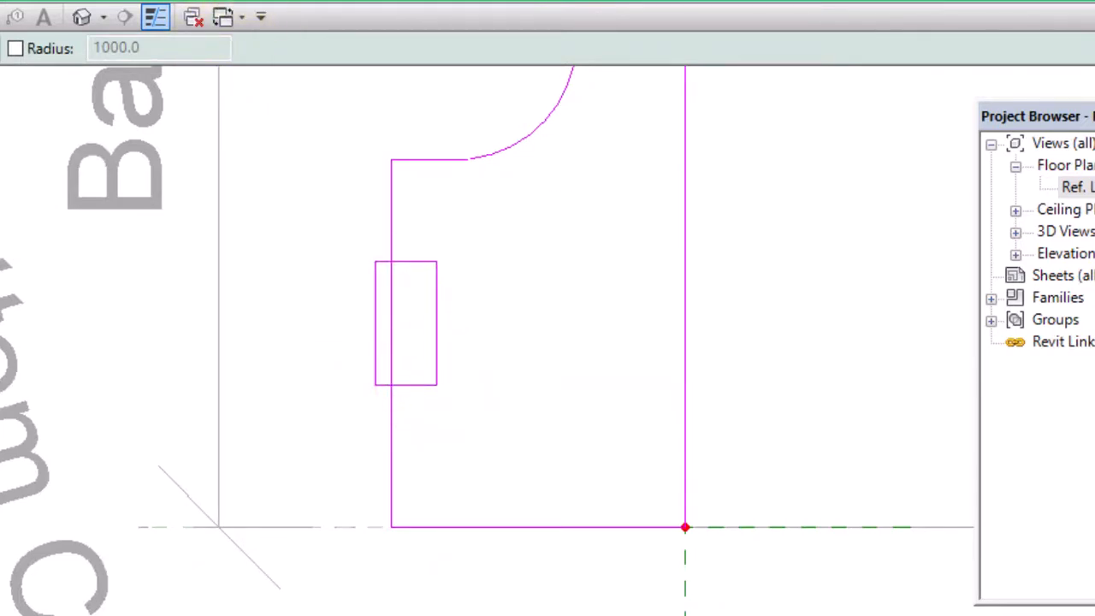
Split the profile's outer vertical edge at two points inside the small rectangle
{"action": "key", "text": "s"}
{"action": "key", "text": "l"}
{"action": "left_click", "coordinate": [391, 282]}
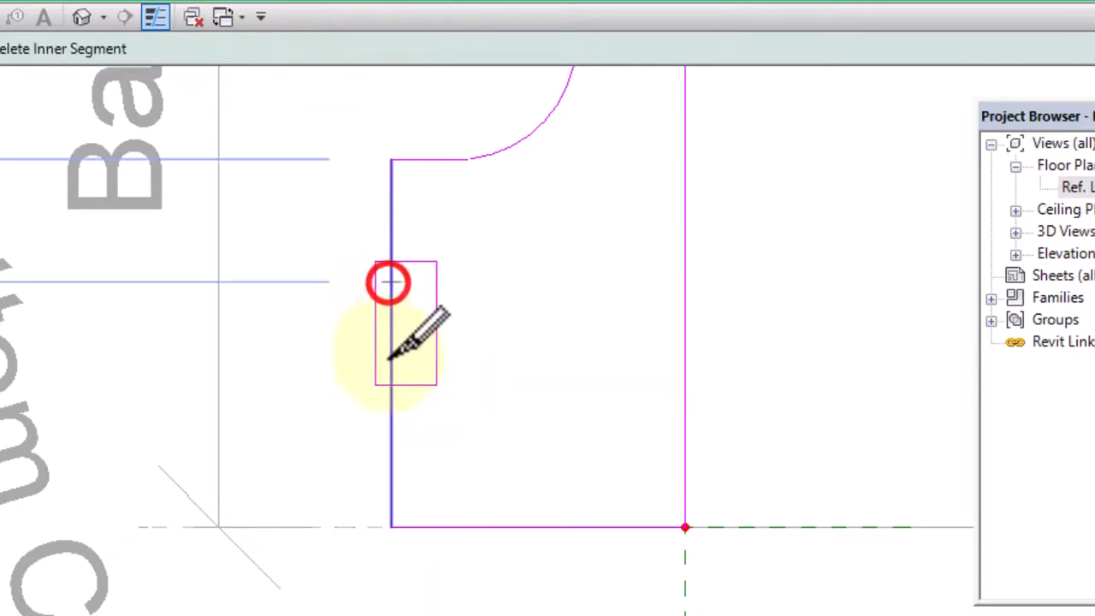
{"action": "left_click", "coordinate": [385, 359]}
Trim the outer edge and the rectangle's horizontal sides into a recess, and delete the two leftover vertical segments
{"action": "left_click", "coordinate": [244, 0]}
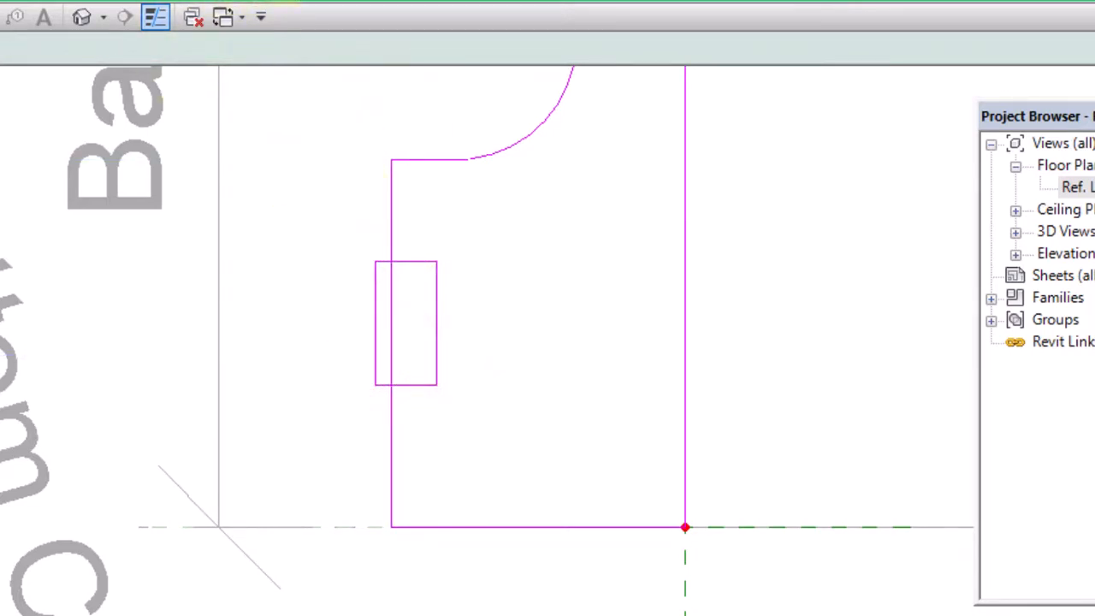
{"action": "left_click", "coordinate": [387, 221]}
{"action": "left_click", "coordinate": [419, 262]}
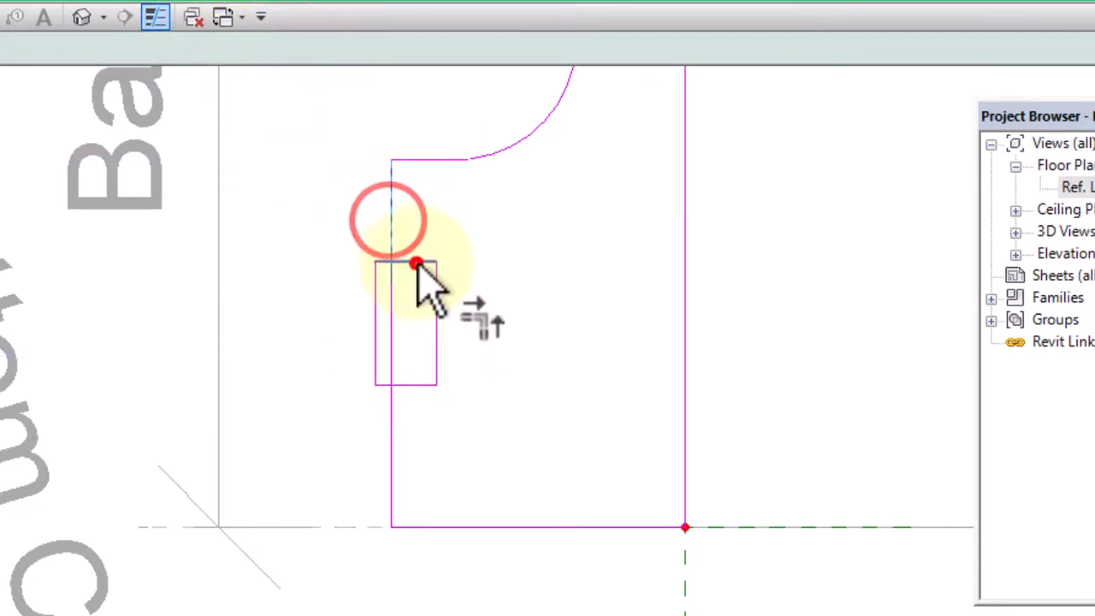
{"action": "left_click", "coordinate": [414, 387]}
{"action": "left_click", "coordinate": [391, 422]}
{"action": "key", "text": "Escape"}
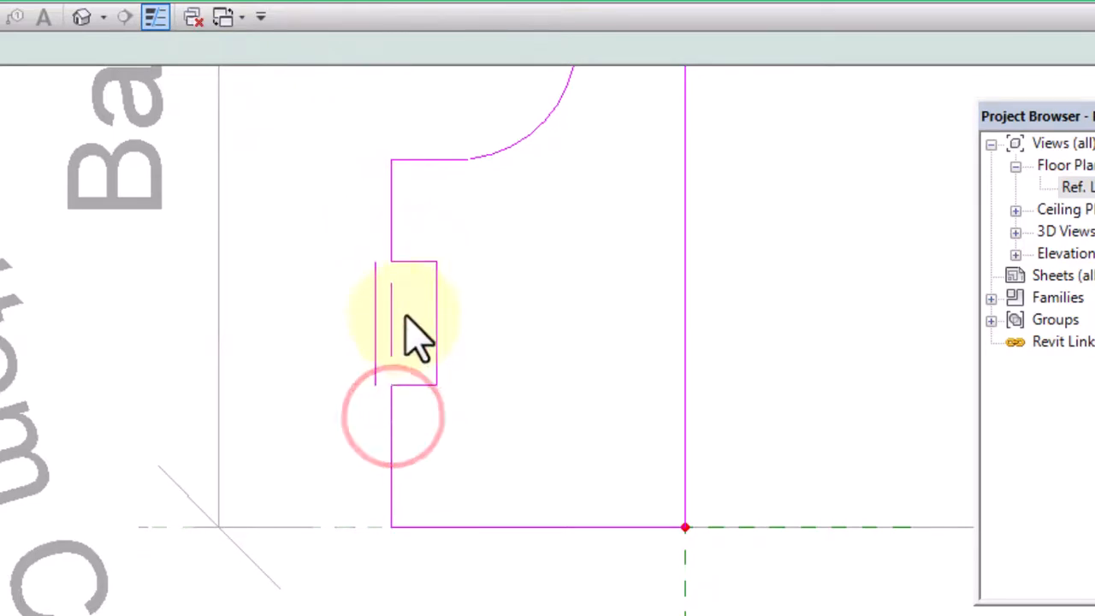
{"action": "left_click_drag", "start_coordinate": [407, 312], "coordinate": [326, 335]}
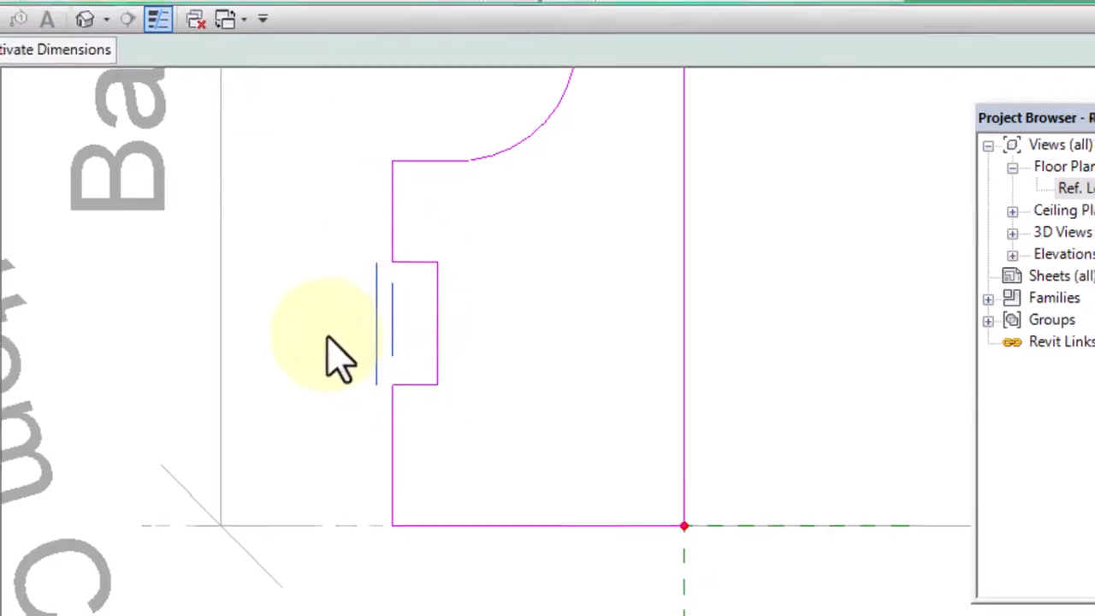
{"action": "key", "text": "Delete"}
Move the recess's inner vertical line to make the recess 15 mm deep
{"action": "scroll", "coordinate": [451, 365], "scroll_direction": "up", "scroll_amount": 2}
{"action": "mouse_move", "coordinate": [463, 342]}
{"action": "left_mouse_down"}
{"action": "mouse_move", "coordinate": [440, 348]}
{"action": "mouse_move", "coordinate": [462, 351]}
{"action": "left_mouse_up"}
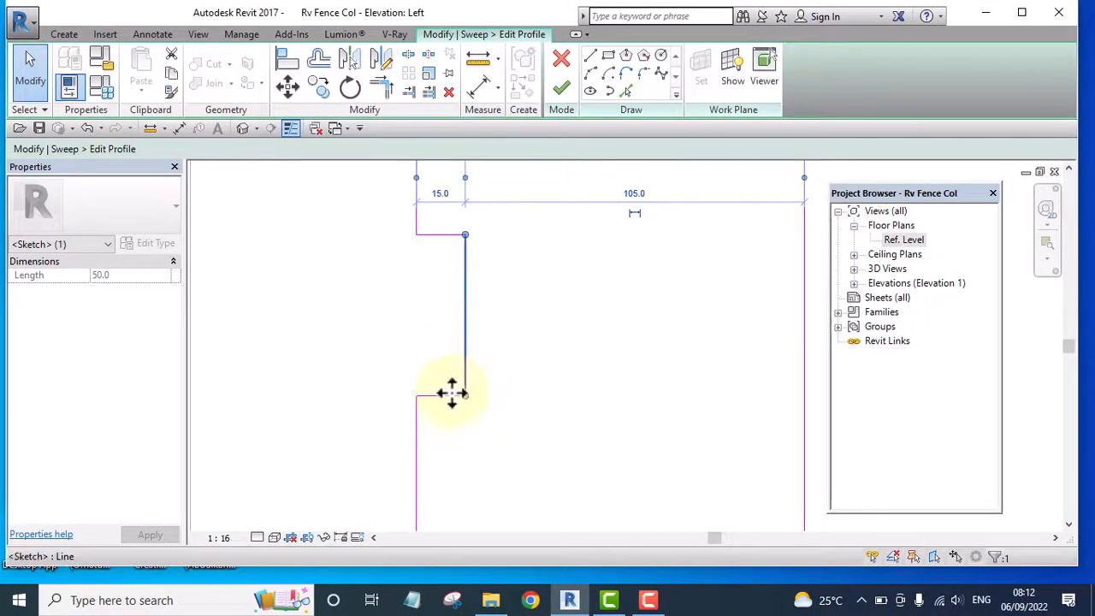
{"action": "left_click", "coordinate": [513, 384]}
{"action": "scroll", "coordinate": [451, 347], "scroll_direction": "down", "scroll_amount": 7}
{"action": "middle_click_drag", "start_coordinate": [489, 354], "coordinate": [418, 382]}
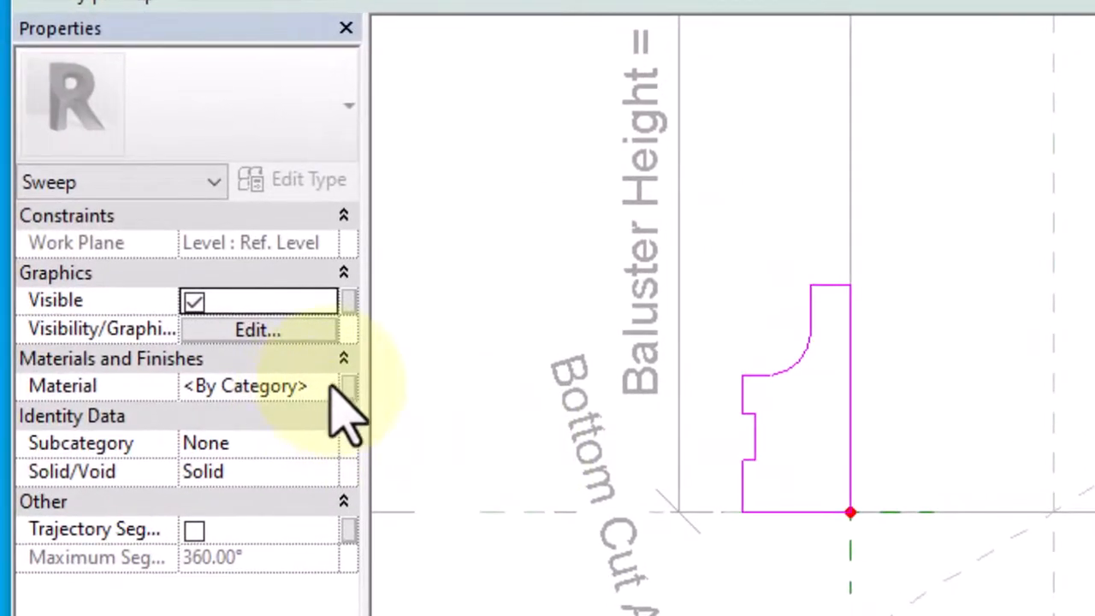
Duplicate the Default material as Coping and assign it to the sweep
{"action": "left_click", "coordinate": [318, 386]}
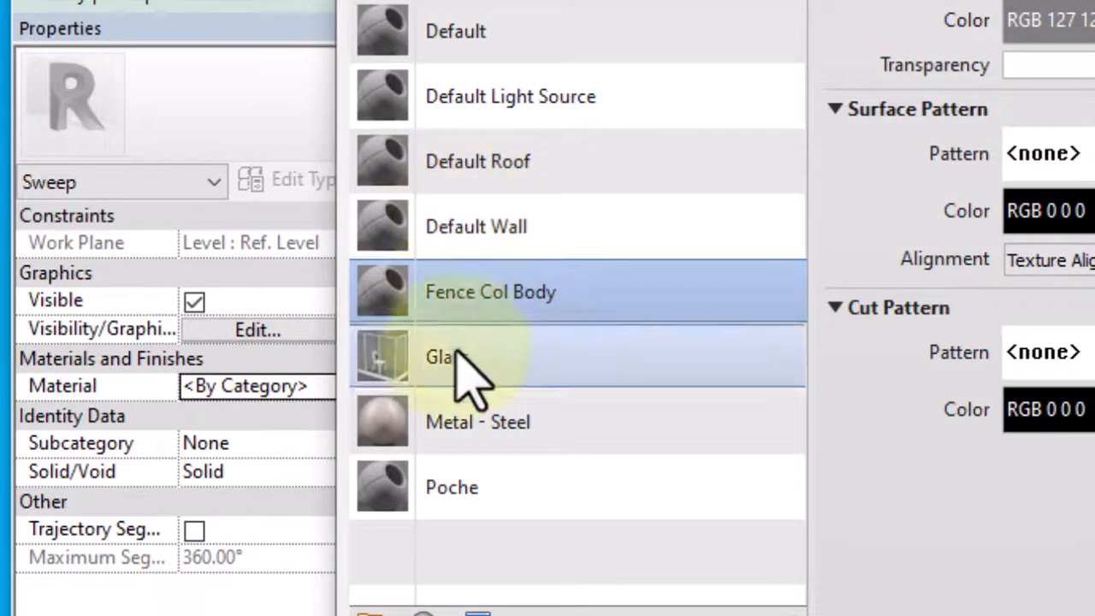
{"action": "right_click", "coordinate": [458, 21]}
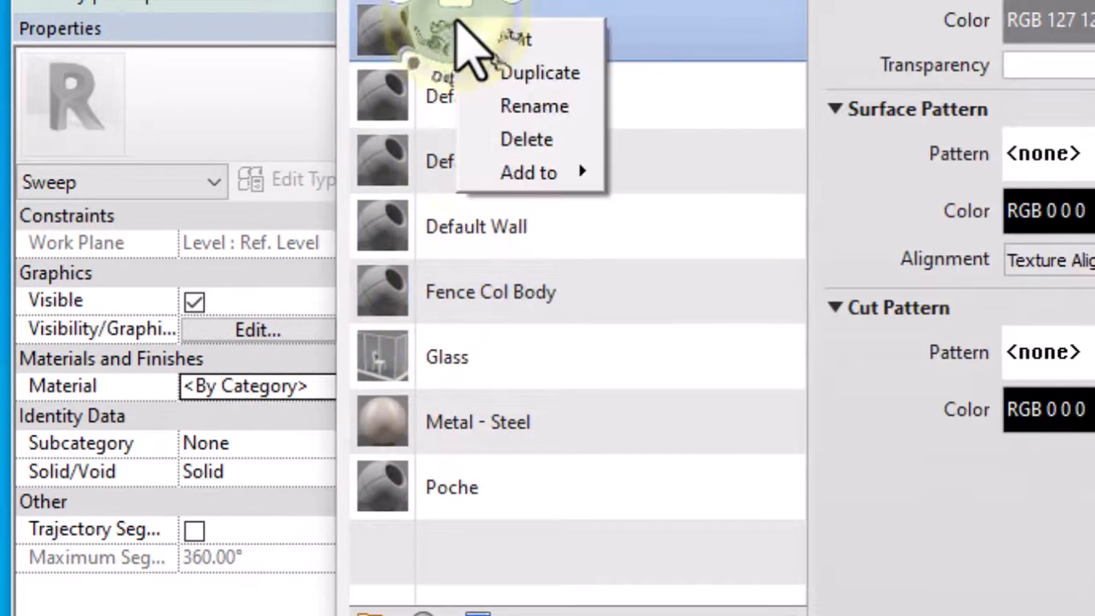
{"action": "left_click", "coordinate": [540, 73]}
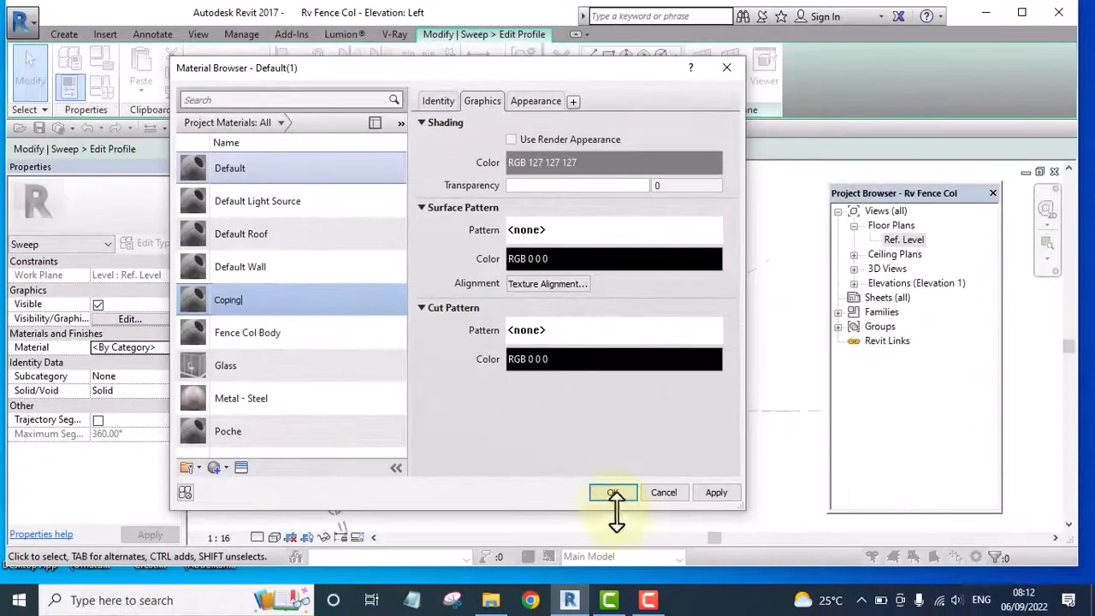
{"action": "left_click", "coordinate": [613, 492]}
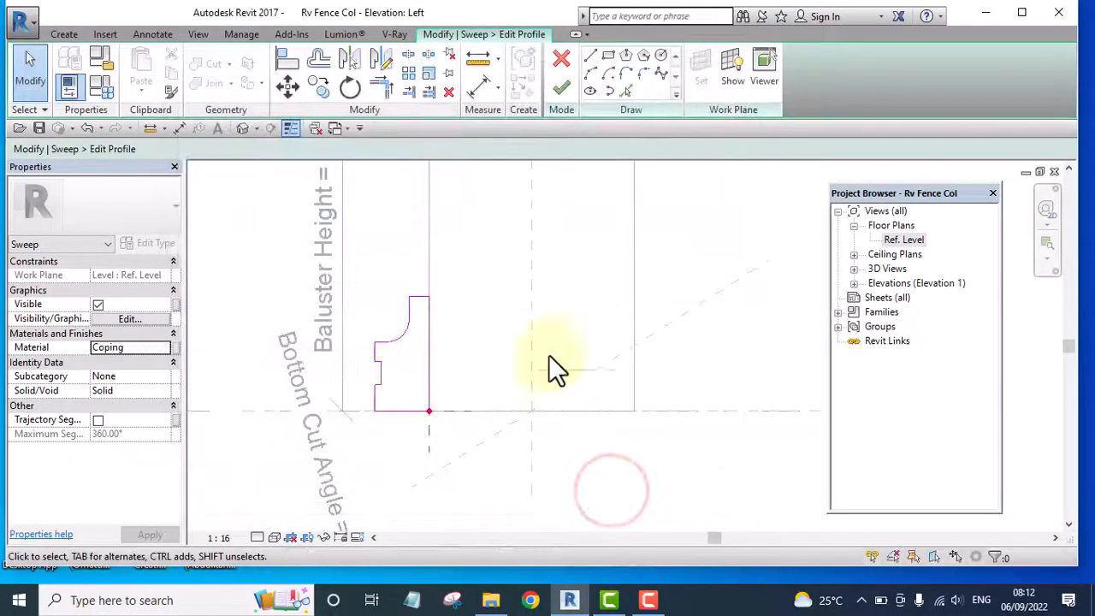
Finish the profile sketch and complete the base sweep around the column
{"action": "left_click", "coordinate": [556, 89]}
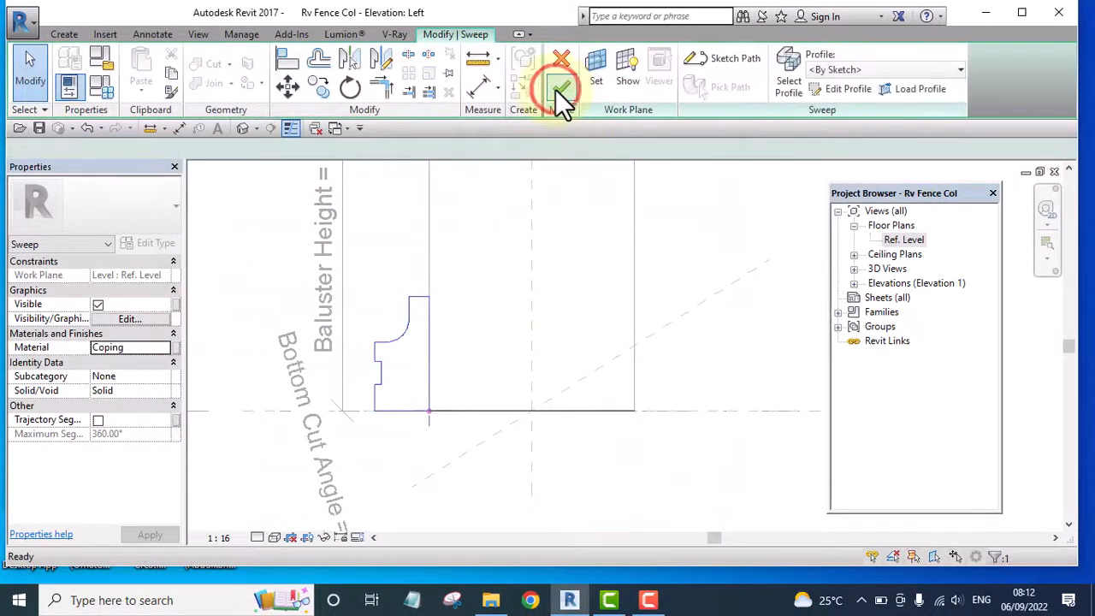
{"action": "left_click", "coordinate": [556, 89]}
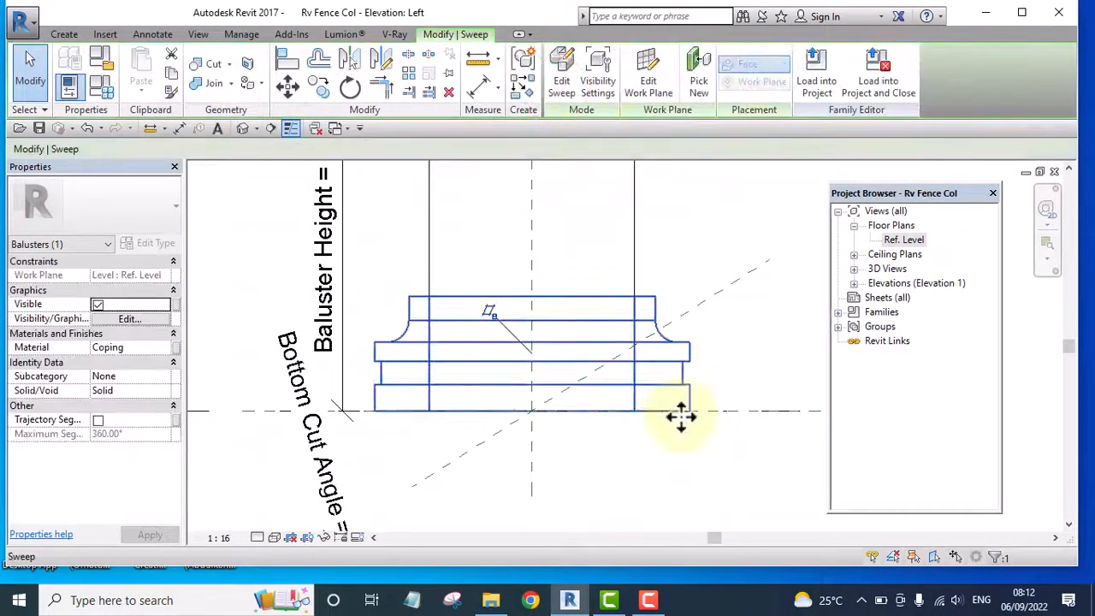
{"action": "scroll", "coordinate": [680, 410], "scroll_direction": "down", "scroll_amount": 3}
{"action": "left_click", "coordinate": [687, 476]}
Mirror a copy of the base sweep to the column's top about a horizontal axis drawn at the column's mid-height
{"action": "middle_click_drag", "start_coordinate": [679, 443], "coordinate": [569, 533]}
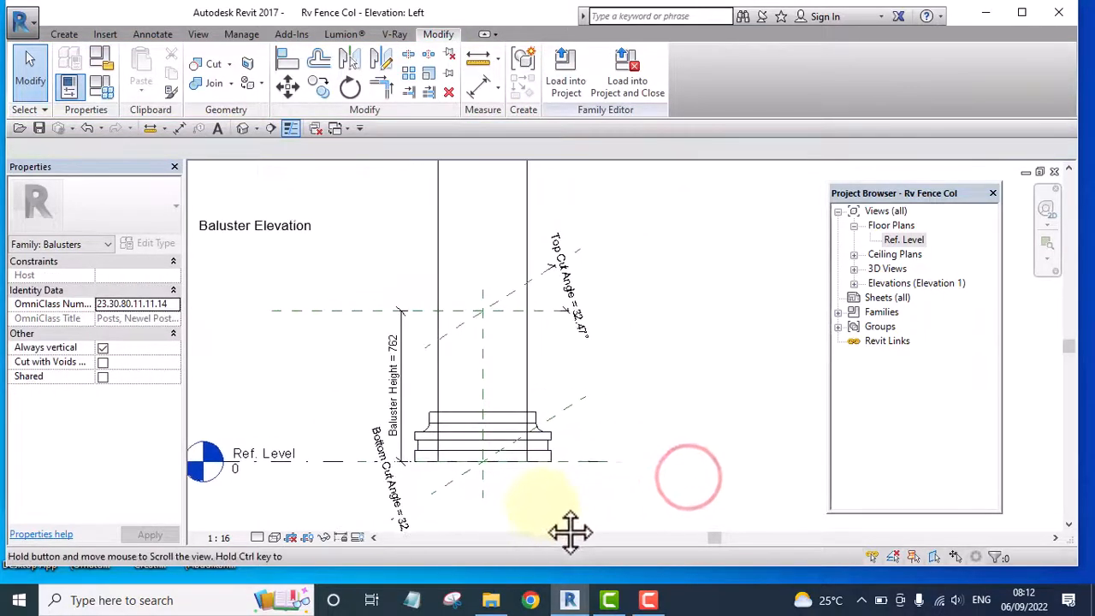
{"action": "scroll", "coordinate": [560, 434], "scroll_direction": "up", "scroll_amount": 2}
{"action": "scroll", "coordinate": [599, 423], "scroll_direction": "down", "scroll_amount": 3}
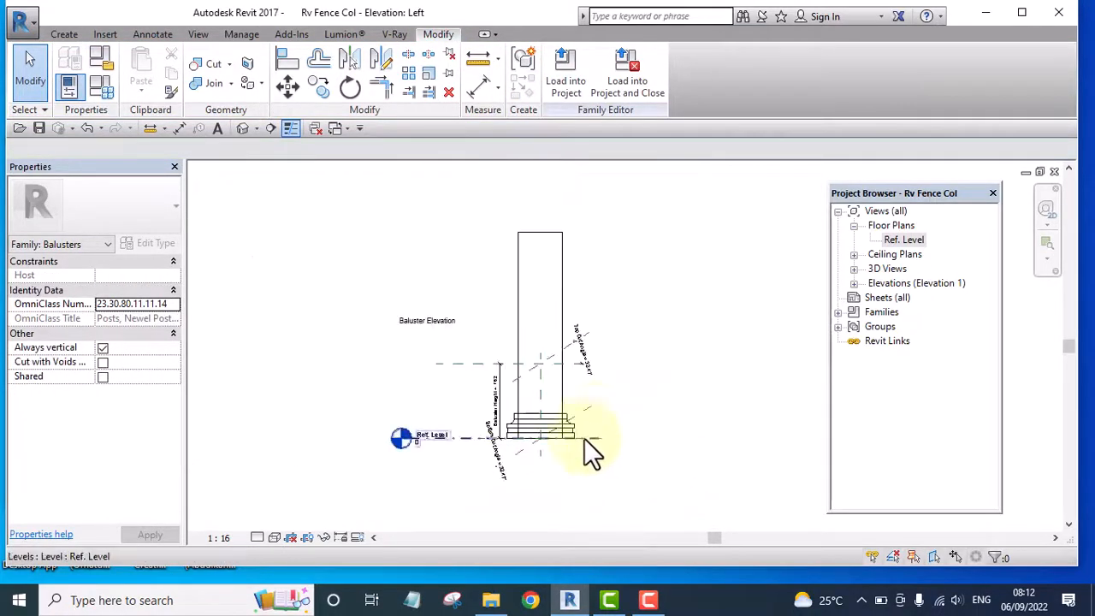
{"action": "left_click", "coordinate": [569, 428]}
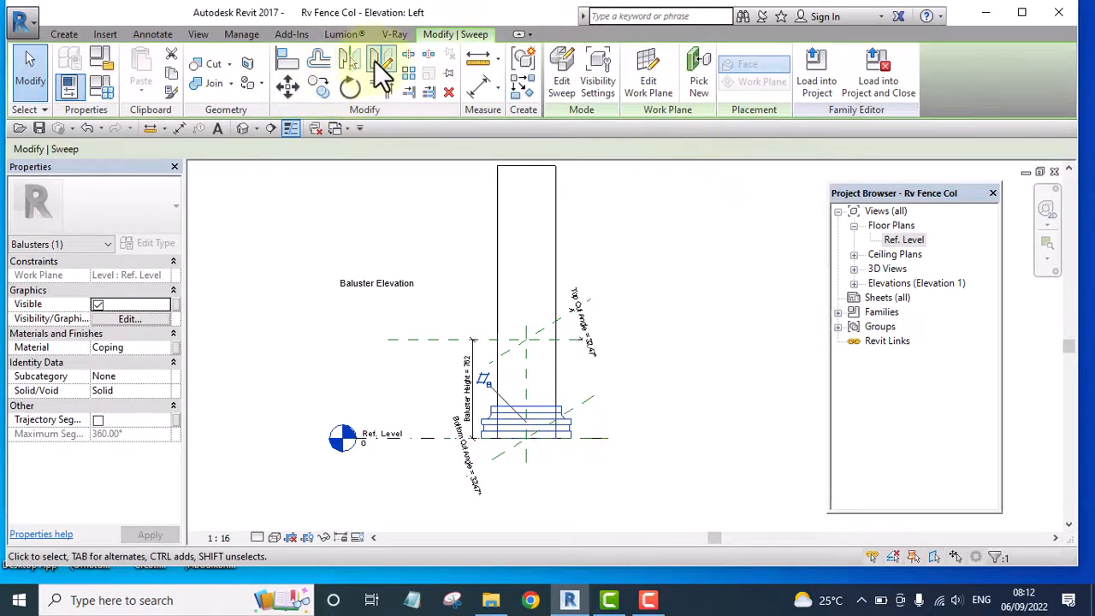
{"action": "left_click", "coordinate": [381, 60]}
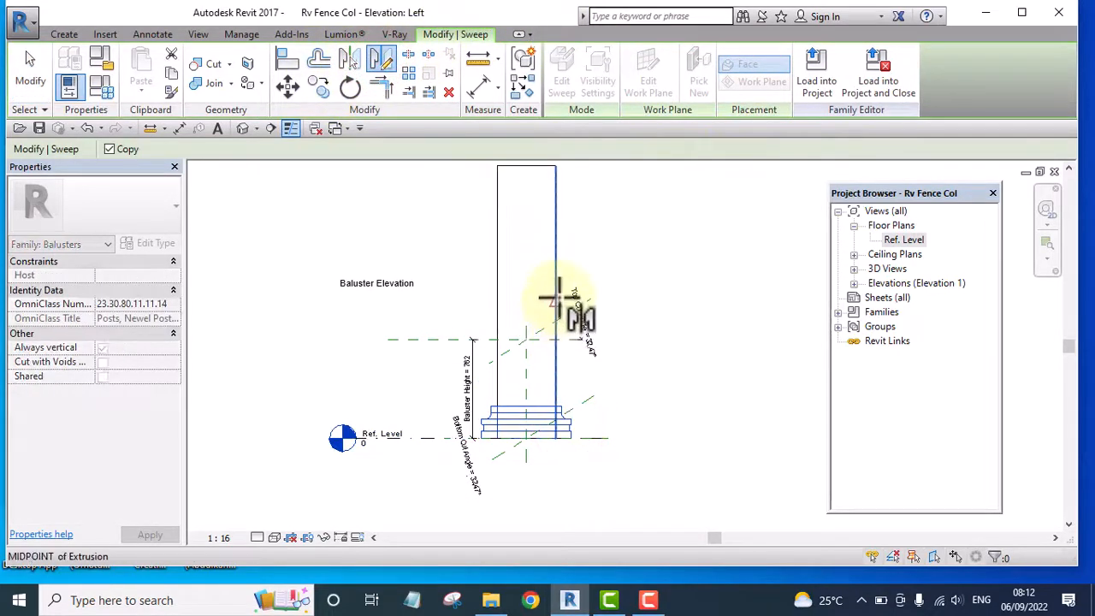
{"action": "left_click", "coordinate": [557, 301]}
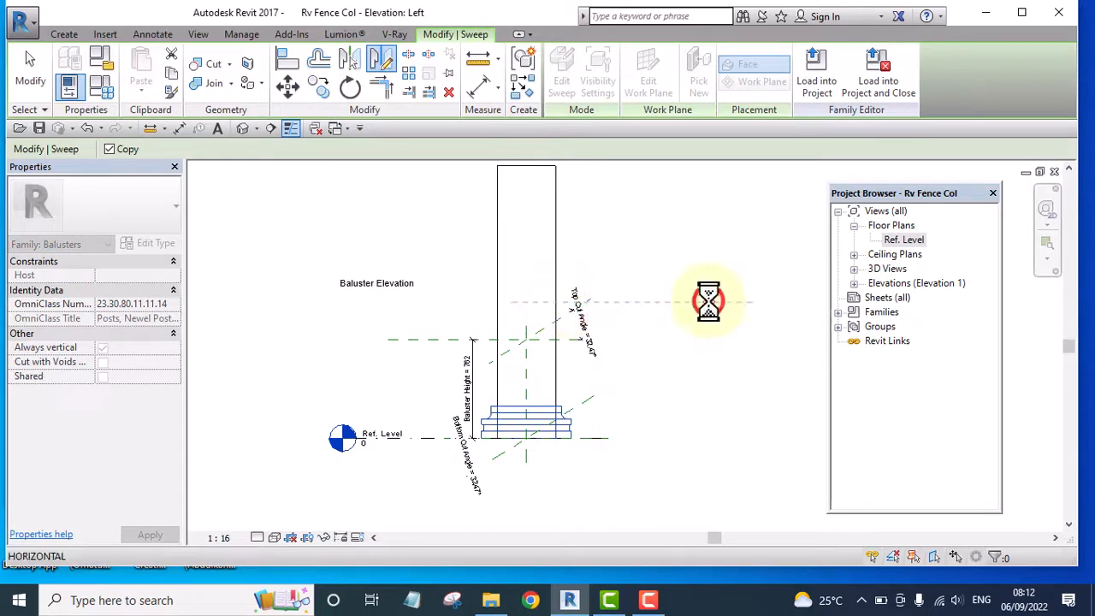
{"action": "left_click", "coordinate": [709, 301]}
{"action": "middle_click_drag", "start_coordinate": [707, 301], "coordinate": [675, 433]}
{"action": "scroll", "coordinate": [525, 322], "scroll_direction": "up", "scroll_amount": 3}
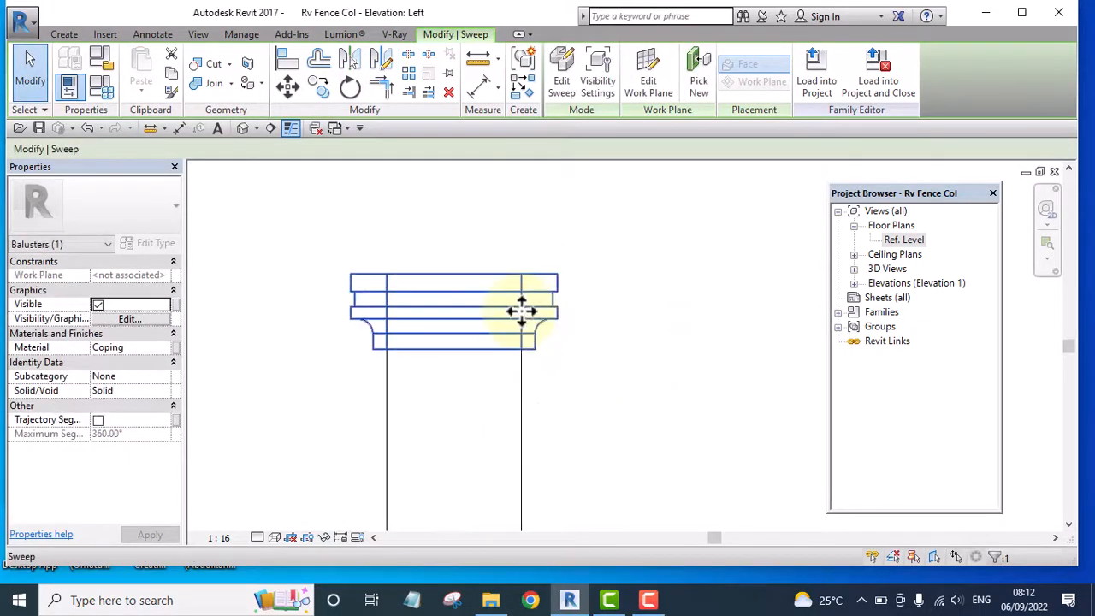
Open the profile sketch of the mirrored top sweep for editing
{"action": "left_click", "coordinate": [543, 323]}
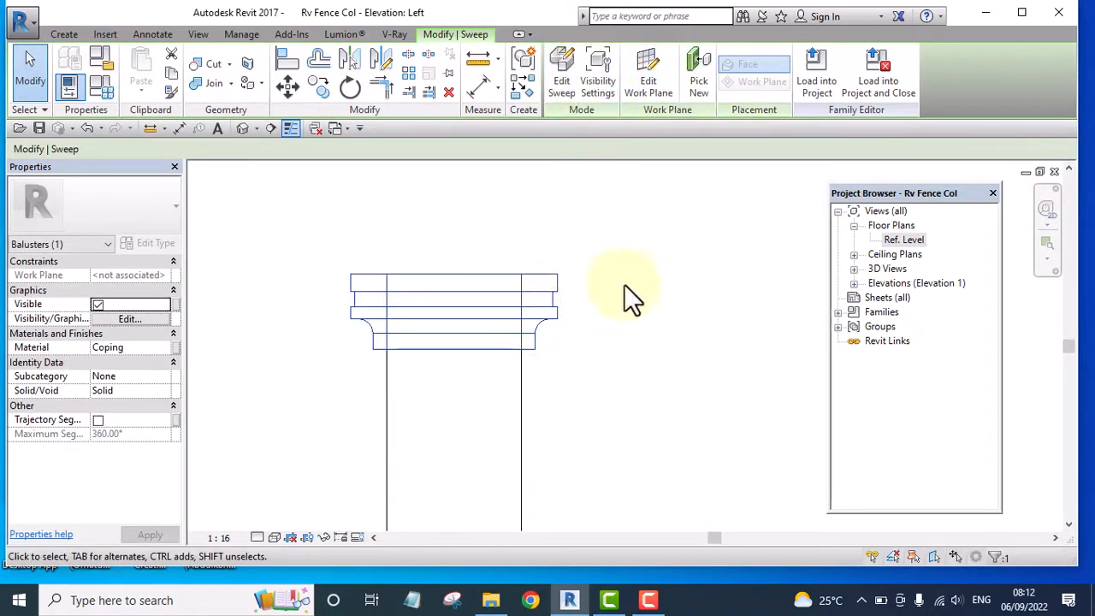
{"action": "left_click", "coordinate": [643, 314]}
{"action": "left_click", "coordinate": [552, 305]}
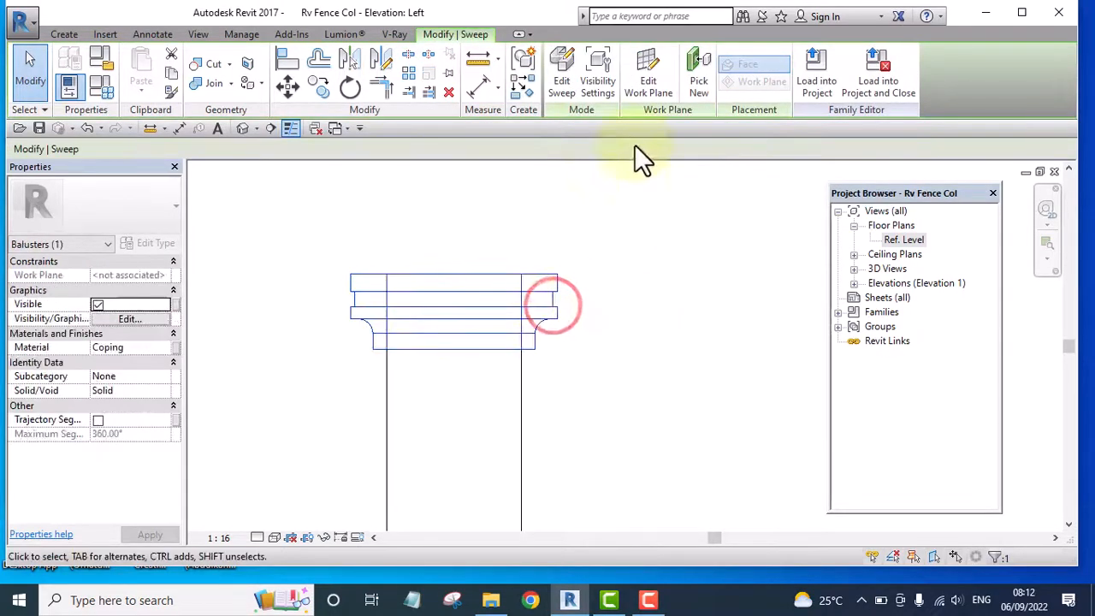
{"action": "left_click", "coordinate": [564, 78]}
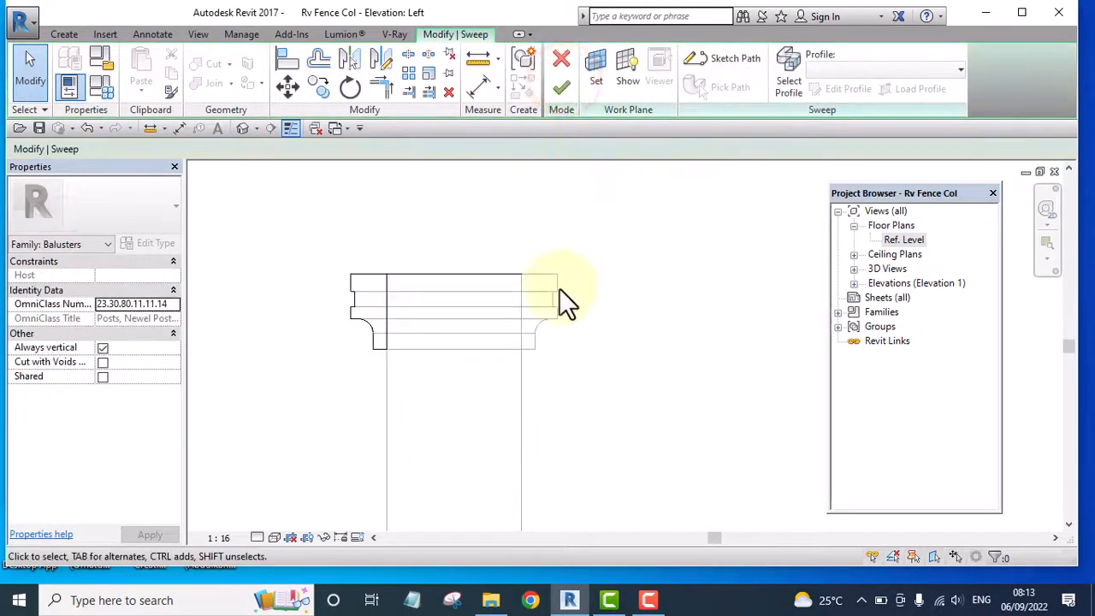
{"action": "scroll", "coordinate": [402, 288], "scroll_direction": "down", "scroll_amount": 2}
{"action": "scroll", "coordinate": [402, 288], "scroll_direction": "down", "scroll_amount": 2}
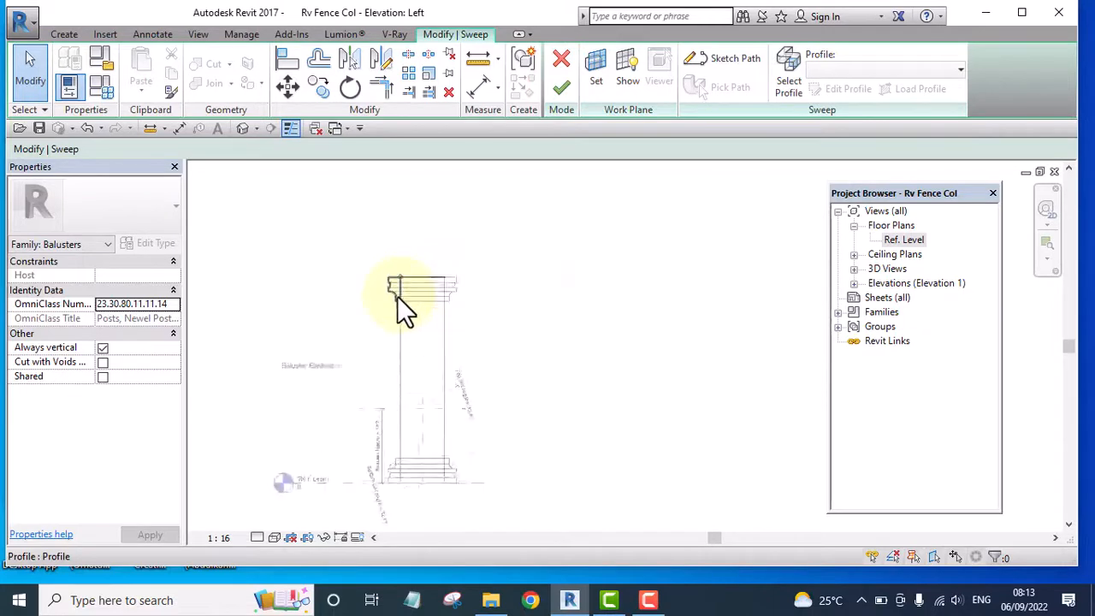
{"action": "scroll", "coordinate": [398, 287], "scroll_direction": "up", "scroll_amount": 5}
{"action": "left_click", "coordinate": [393, 287]}
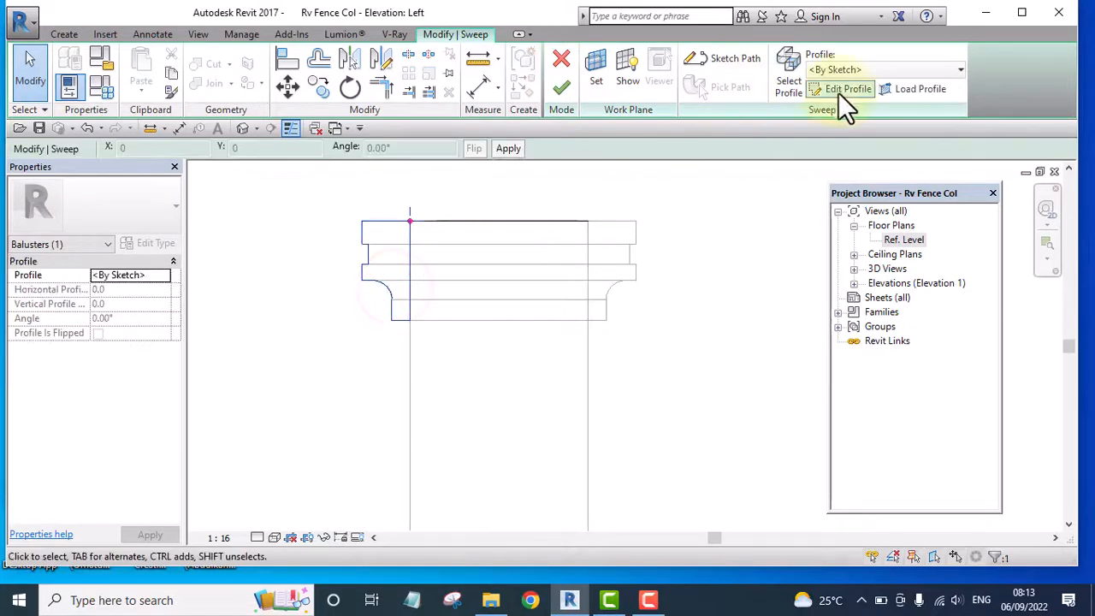
{"action": "left_click", "coordinate": [842, 88]}
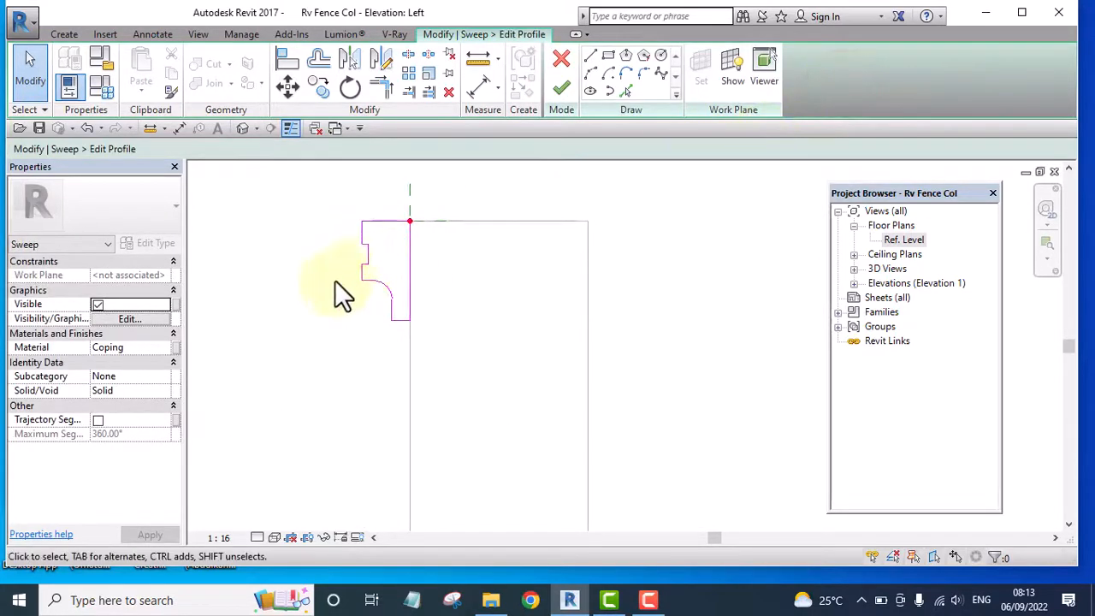
Draw a rectangle over the profile's lower outer corner, overlapping it by about 23.5 mm horizontally and 27.2 mm vertically
{"action": "scroll", "coordinate": [335, 280], "scroll_direction": "up", "scroll_amount": 3}
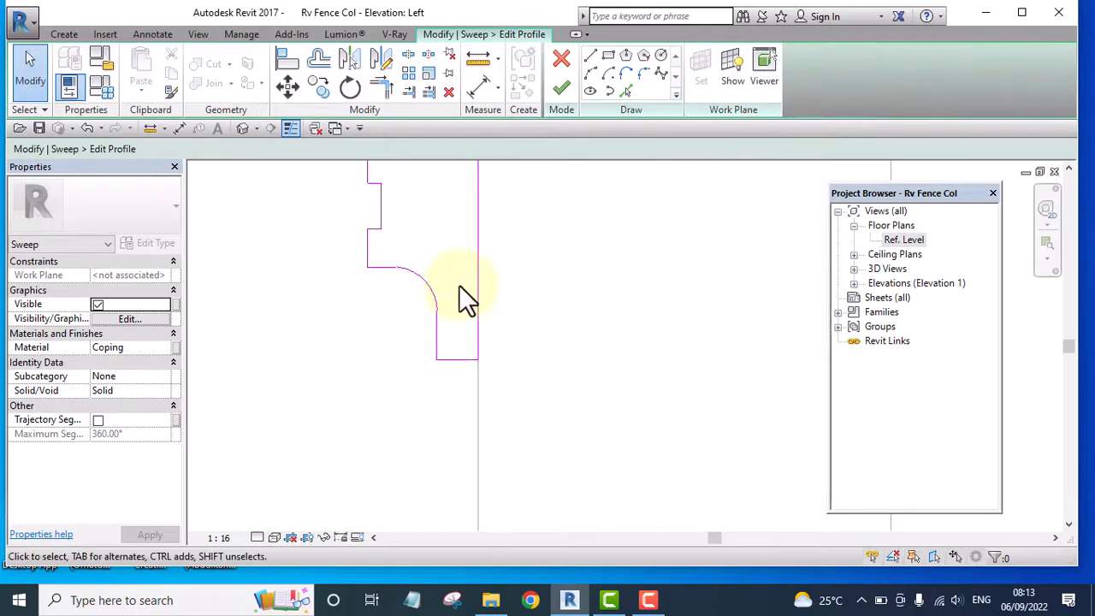
{"action": "scroll", "coordinate": [459, 286], "scroll_direction": "down", "scroll_amount": 2}
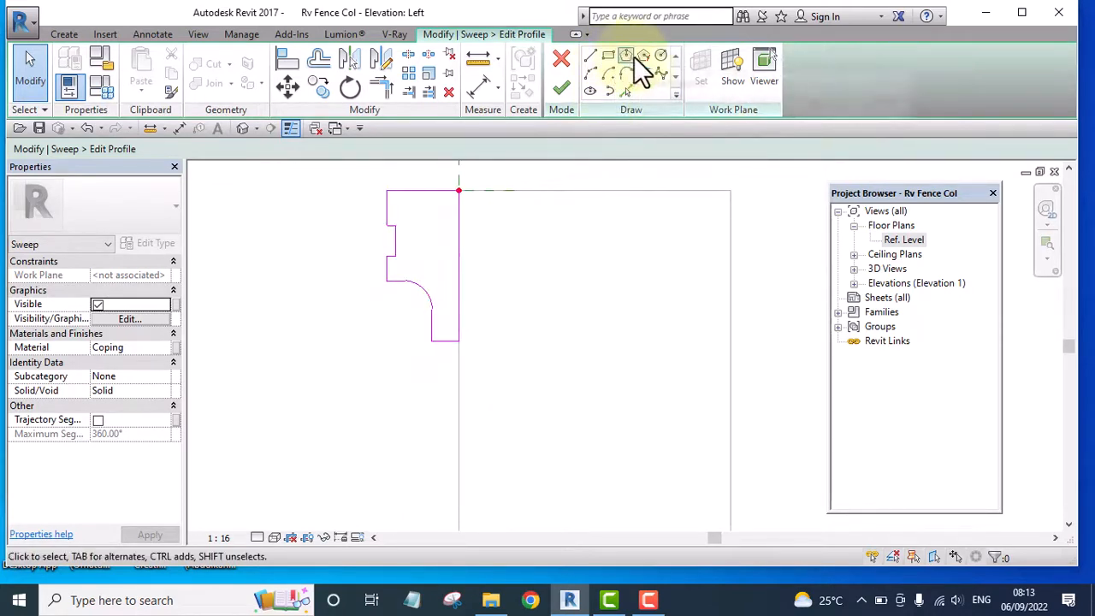
{"action": "left_click", "coordinate": [593, 71]}
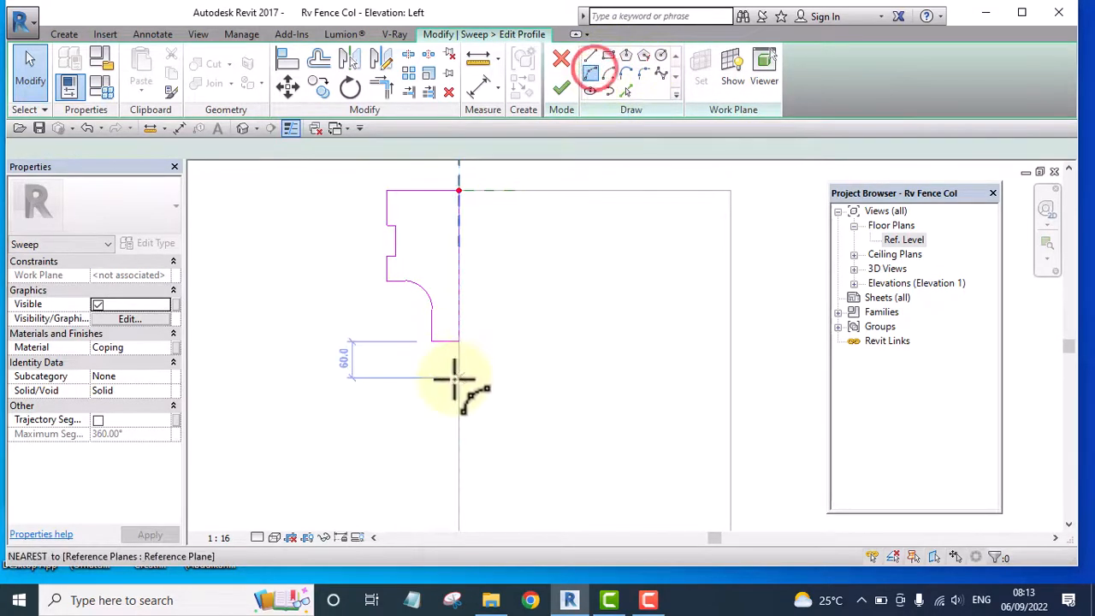
{"action": "scroll", "coordinate": [445, 351], "scroll_direction": "up", "scroll_amount": 4}
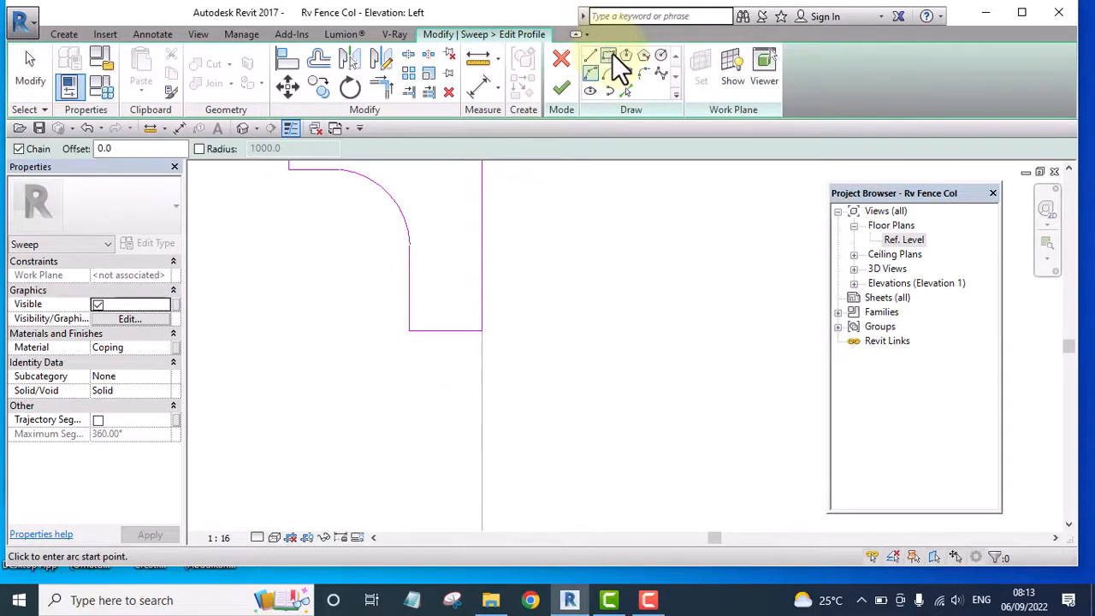
{"action": "left_click", "coordinate": [608, 56]}
{"action": "scroll", "coordinate": [402, 295], "scroll_direction": "up", "scroll_amount": 3}
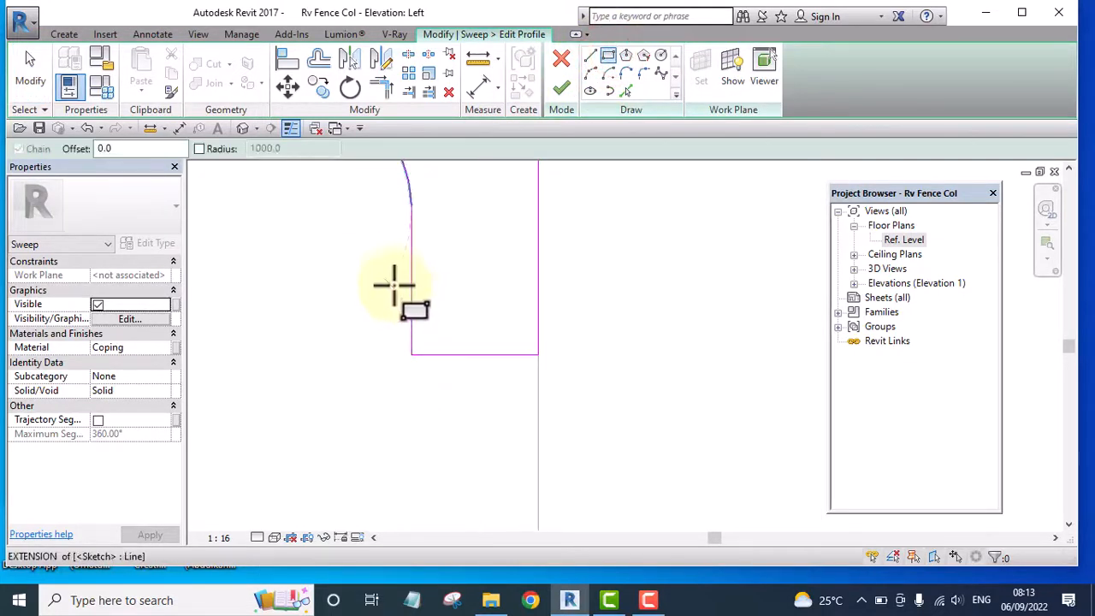
{"action": "left_click", "coordinate": [394, 279]}
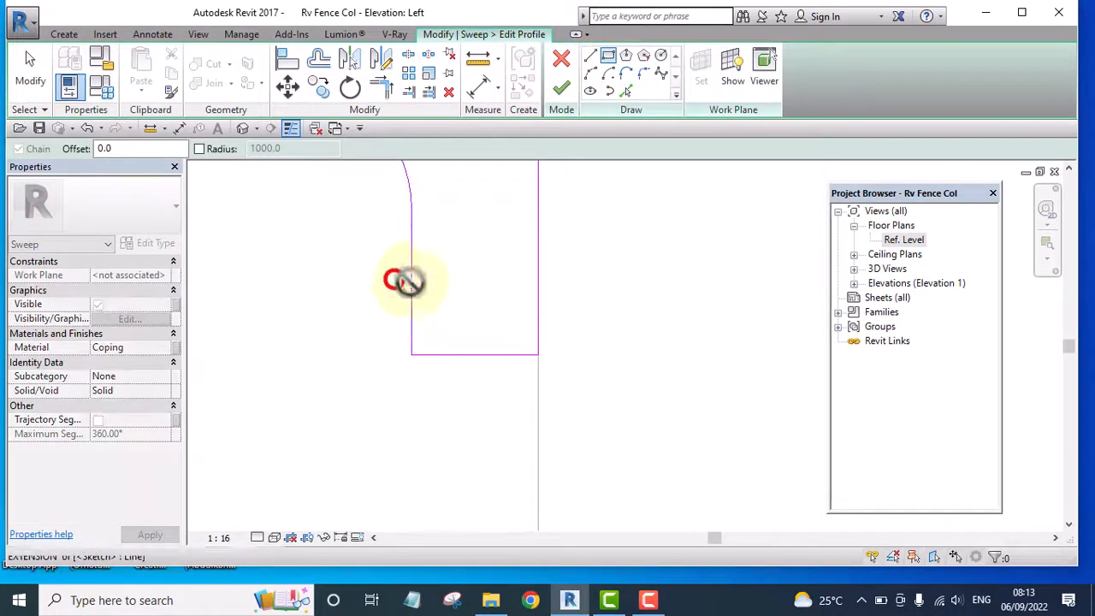
{"action": "left_click", "coordinate": [477, 391]}
Trim the profile's lower outer corner and the rectangle into a step, and delete the two leftover rectangle lines
{"action": "left_click", "coordinate": [388, 83]}
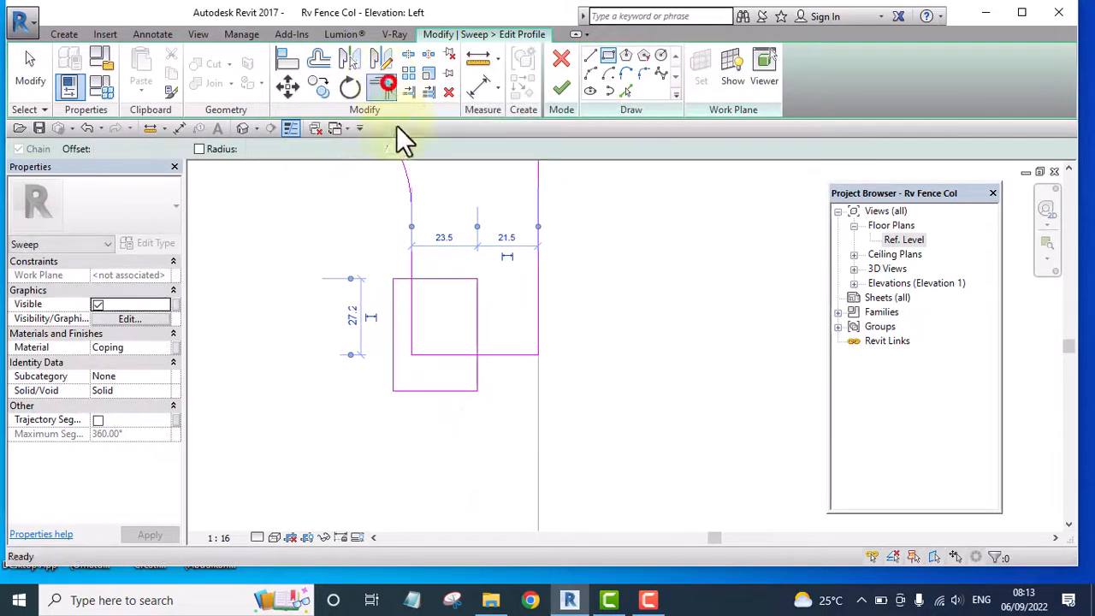
{"action": "left_click", "coordinate": [410, 254]}
{"action": "left_click", "coordinate": [429, 272]}
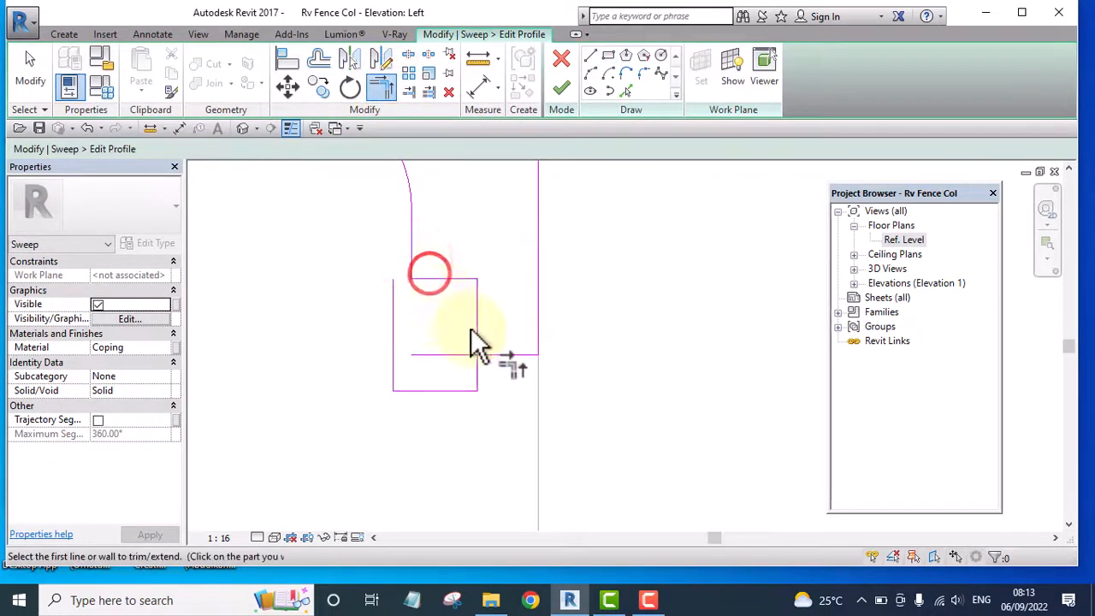
{"action": "left_click", "coordinate": [475, 335]}
{"action": "scroll", "coordinate": [520, 300], "scroll_direction": "down", "scroll_amount": 5}
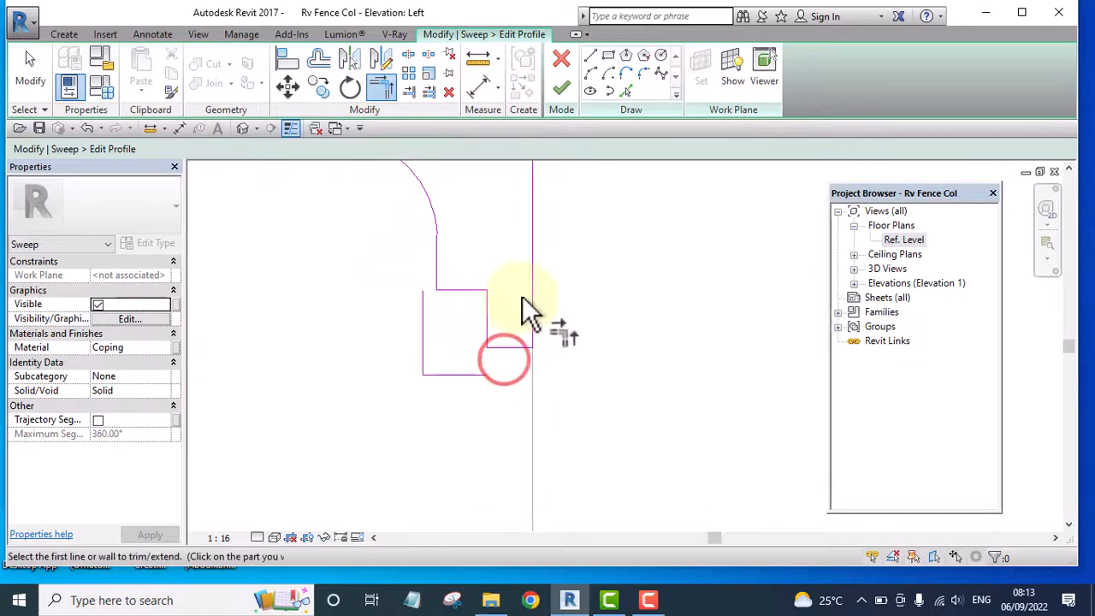
{"action": "scroll", "coordinate": [497, 368], "scroll_direction": "up", "scroll_amount": 1}
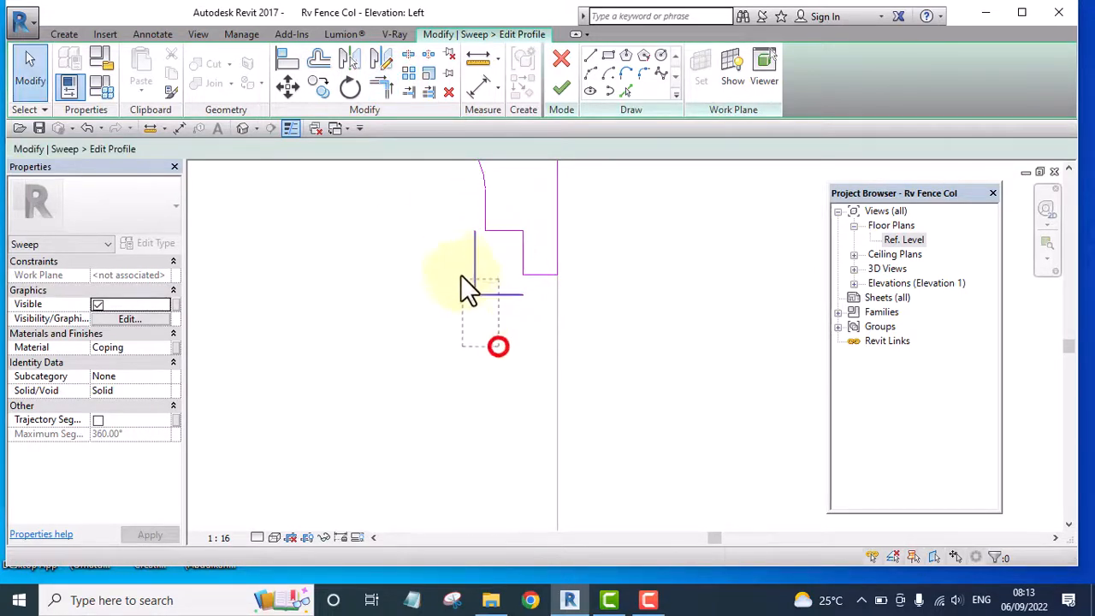
{"action": "left_click_drag", "start_coordinate": [460, 275], "coordinate": [457, 266]}
{"action": "key", "text": "Delete"}
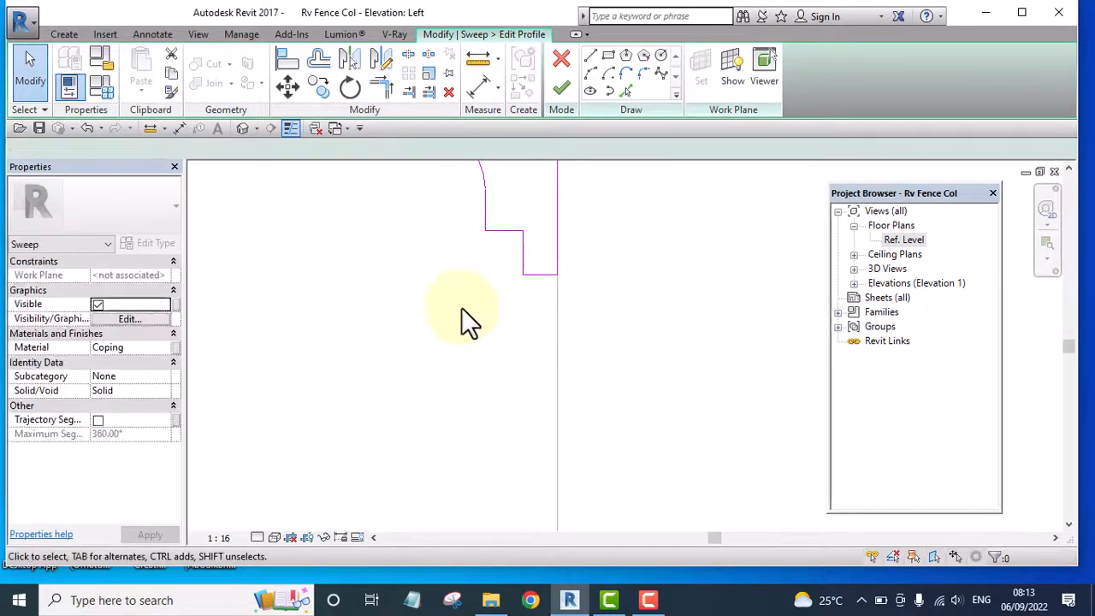
Delete the profile's arc and the three lines forming the recess in its outer edge
{"action": "left_click", "coordinate": [466, 278]}
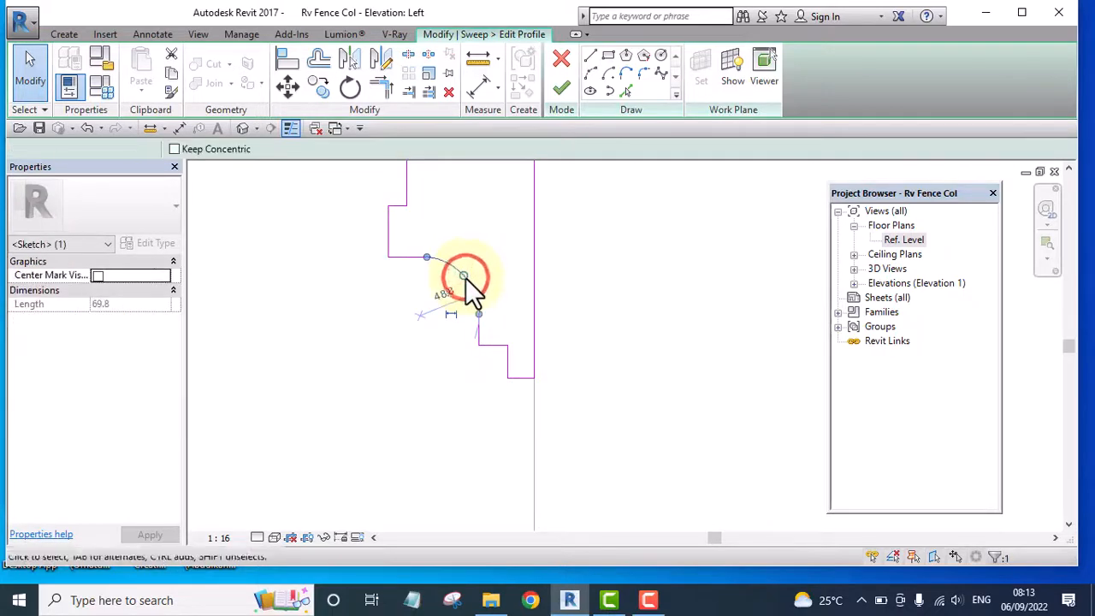
{"action": "key", "text": "Delete"}
{"action": "scroll", "coordinate": [465, 278], "scroll_direction": "down", "scroll_amount": 4}
{"action": "scroll", "coordinate": [455, 259], "scroll_direction": "up", "scroll_amount": 3}
{"action": "scroll", "coordinate": [440, 218], "scroll_direction": "up", "scroll_amount": 1}
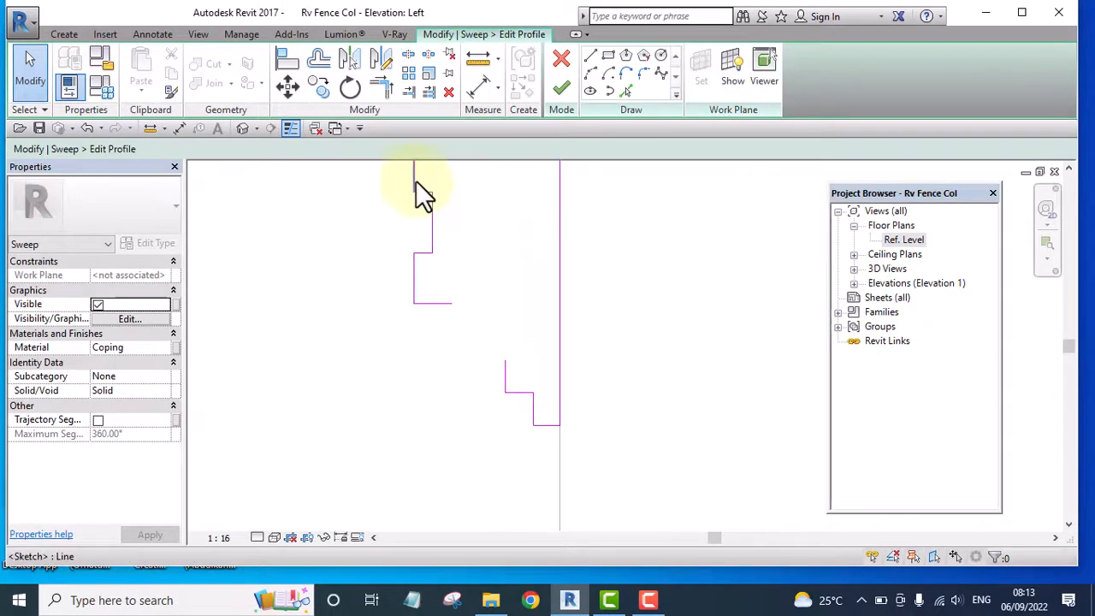
{"action": "left_click_drag", "start_coordinate": [479, 290], "coordinate": [473, 275]}
{"action": "key", "text": "d"}
{"action": "key", "text": "e"}
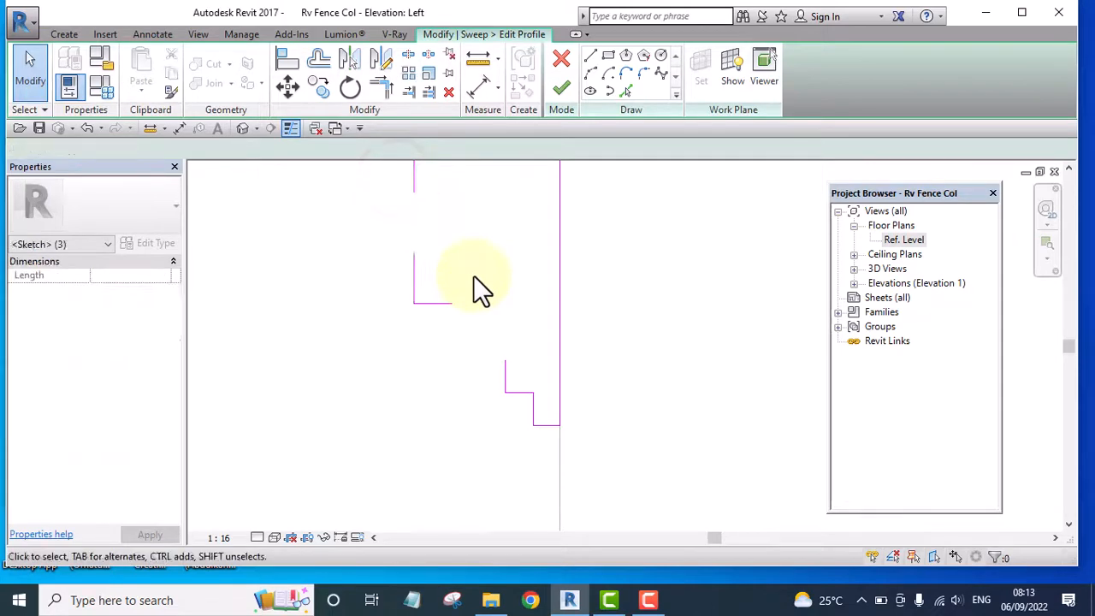
Extend the profile's upper outer vertical line down to the lower segment to close the gap where the recess was
{"action": "scroll", "coordinate": [462, 277], "scroll_direction": "down", "scroll_amount": 2}
{"action": "scroll", "coordinate": [436, 238], "scroll_direction": "up", "scroll_amount": 1}
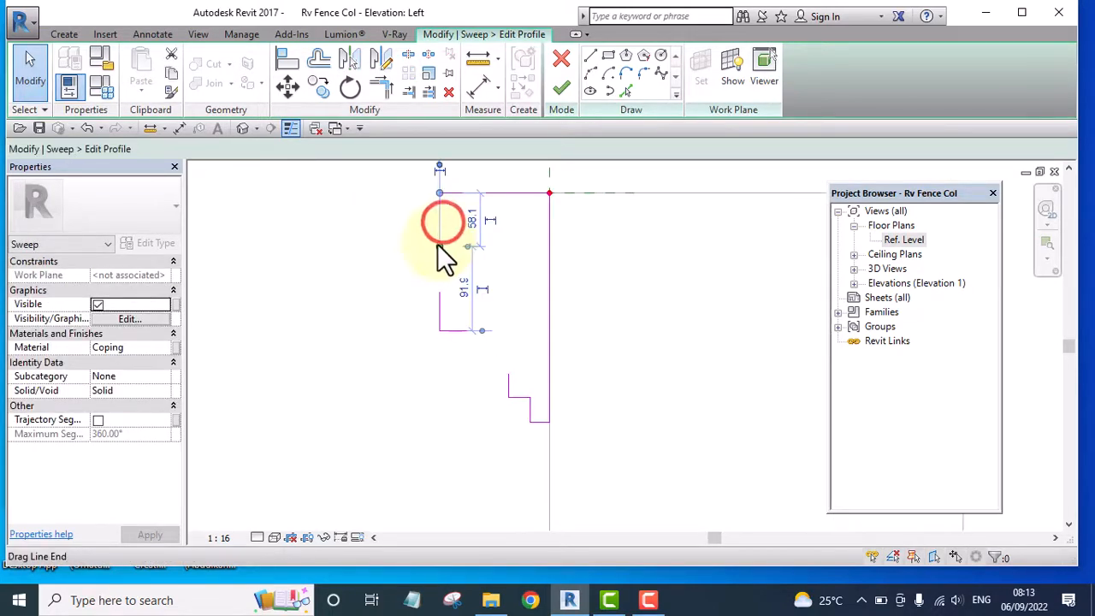
{"action": "left_click_drag", "start_coordinate": [439, 245], "coordinate": [440, 297]}
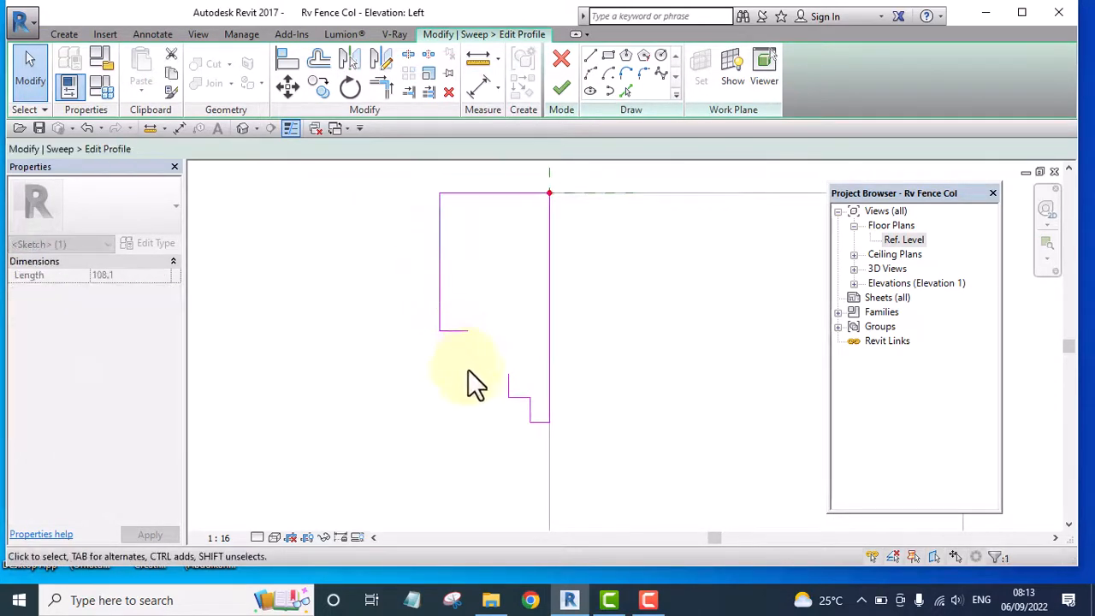
Stretch the short vertical line at the top of the profile's lower steps upward to a length of about 45 mm
{"action": "scroll", "coordinate": [468, 369], "scroll_direction": "up", "scroll_amount": 1}
{"action": "left_click", "coordinate": [520, 387]}
{"action": "scroll", "coordinate": [511, 384], "scroll_direction": "up", "scroll_amount": 3}
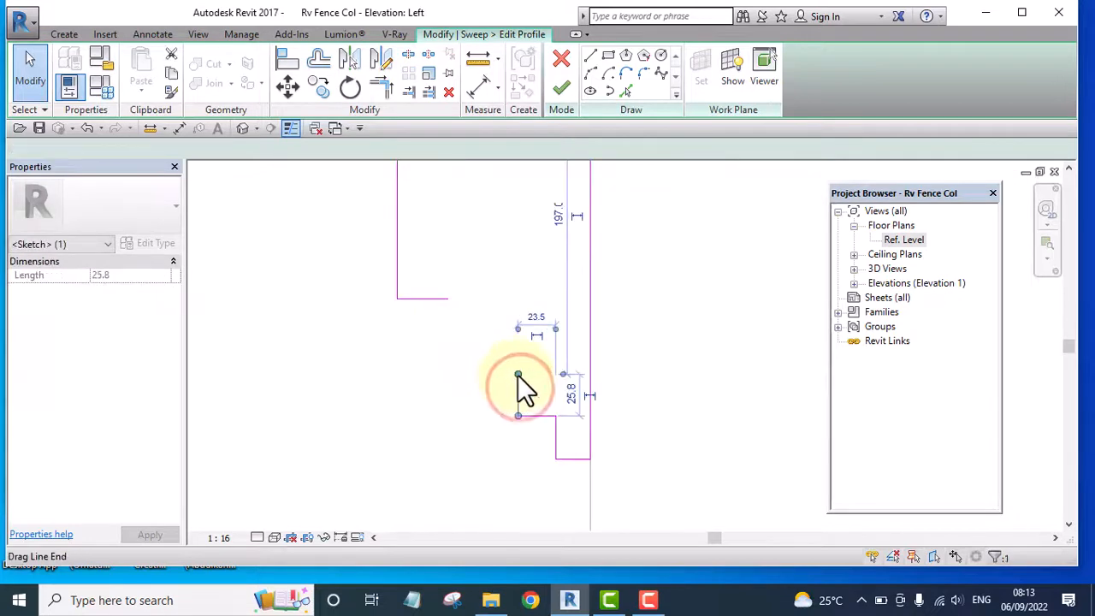
{"action": "left_click_drag", "start_coordinate": [519, 374], "coordinate": [521, 345]}
{"action": "scroll", "coordinate": [437, 327], "scroll_direction": "down", "scroll_amount": 3}
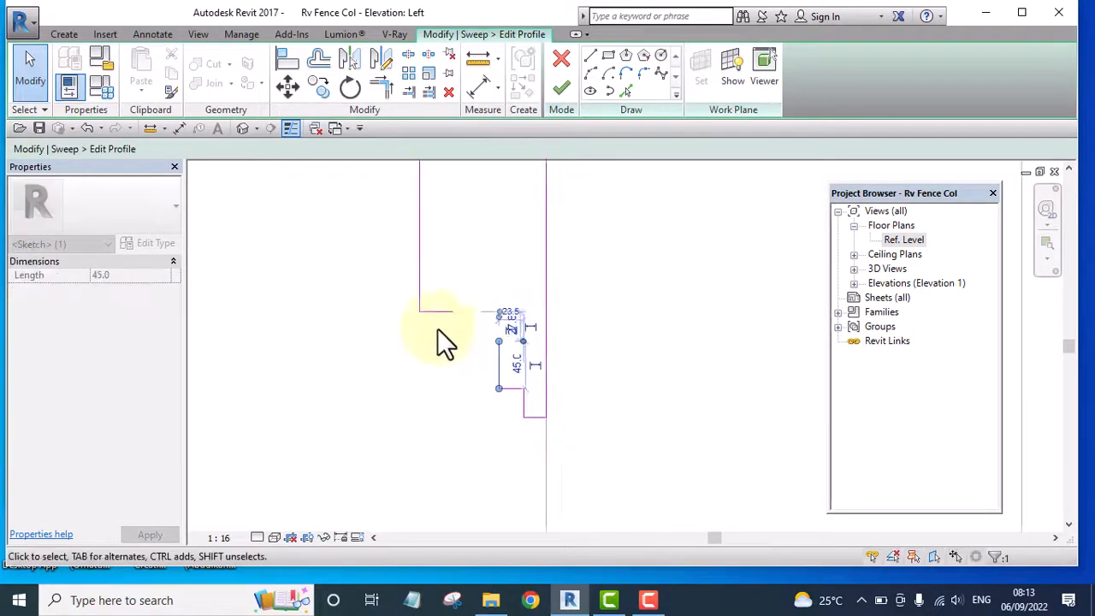
{"action": "scroll", "coordinate": [456, 308], "scroll_direction": "up", "scroll_amount": 1}
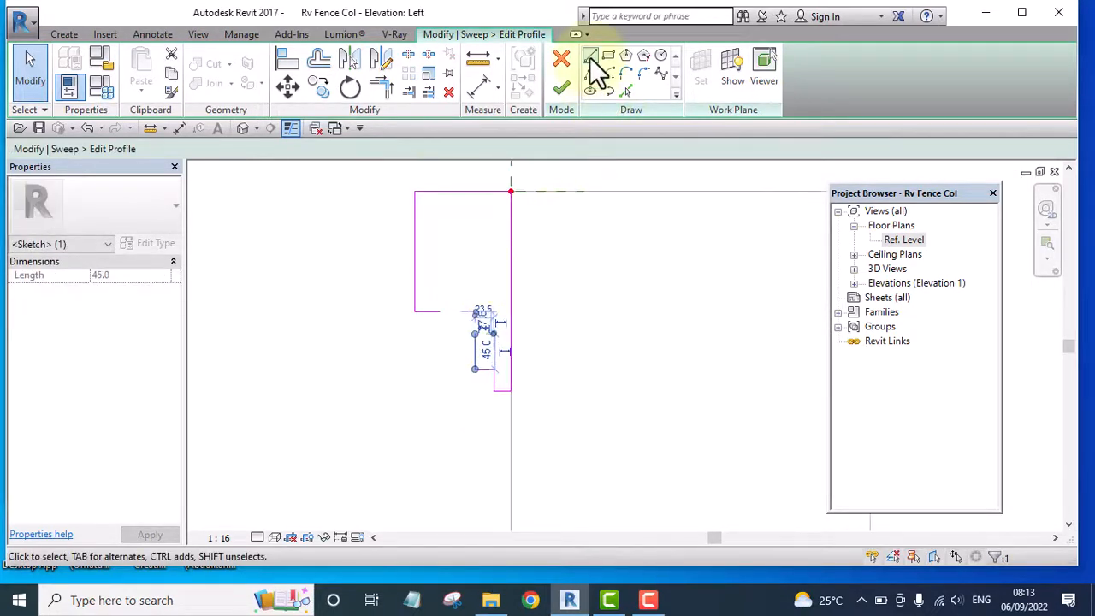
Draw a horizontal line about 20 mm long outward from the upper end of the stretched vertical line
{"action": "left_click", "coordinate": [589, 56]}
{"action": "scroll", "coordinate": [475, 334], "scroll_direction": "up", "scroll_amount": 2}
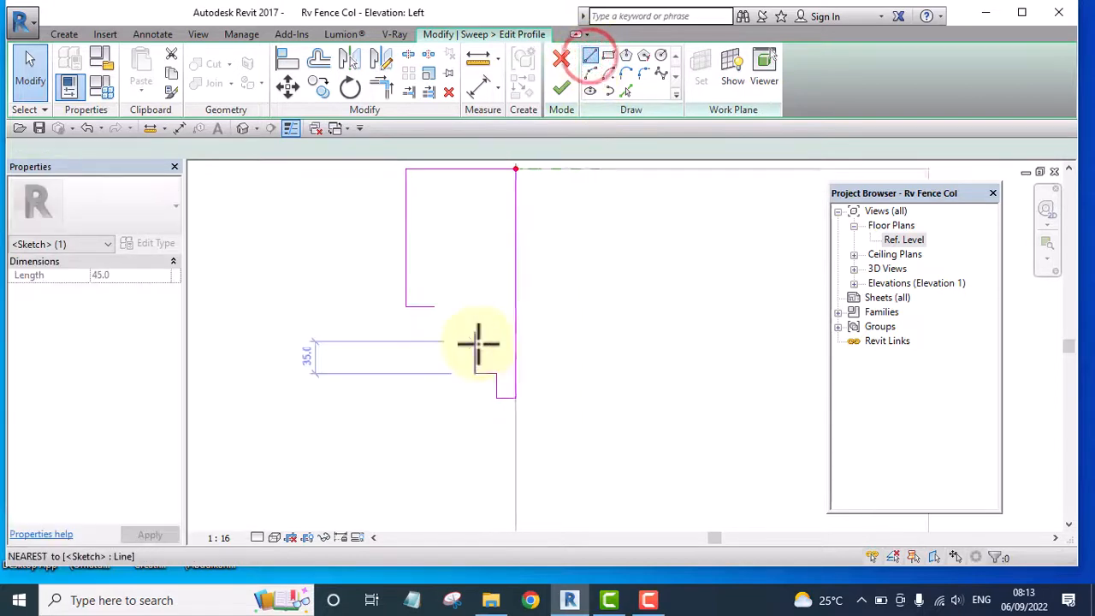
{"action": "left_click", "coordinate": [434, 332]}
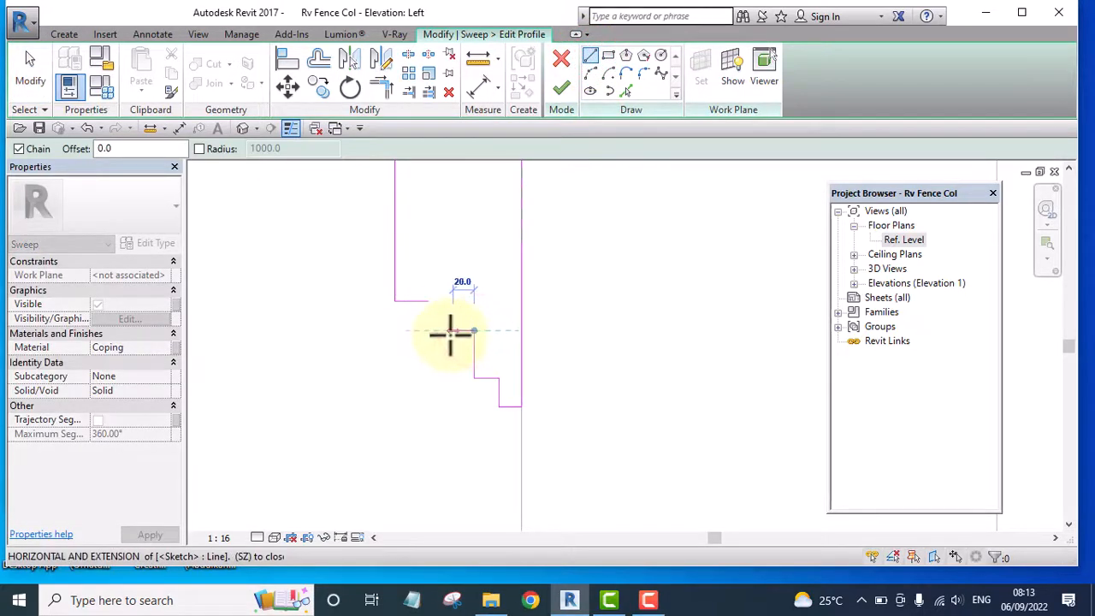
{"action": "left_click", "coordinate": [450, 334]}
{"action": "key", "text": "Escape"}
{"action": "key", "text": "Escape"}
Move the short horizontal line under the profile's upper block upward to widen the gap above the lower steps
{"action": "scroll", "coordinate": [411, 300], "scroll_direction": "up", "scroll_amount": 1}
{"action": "left_click", "coordinate": [412, 300]}
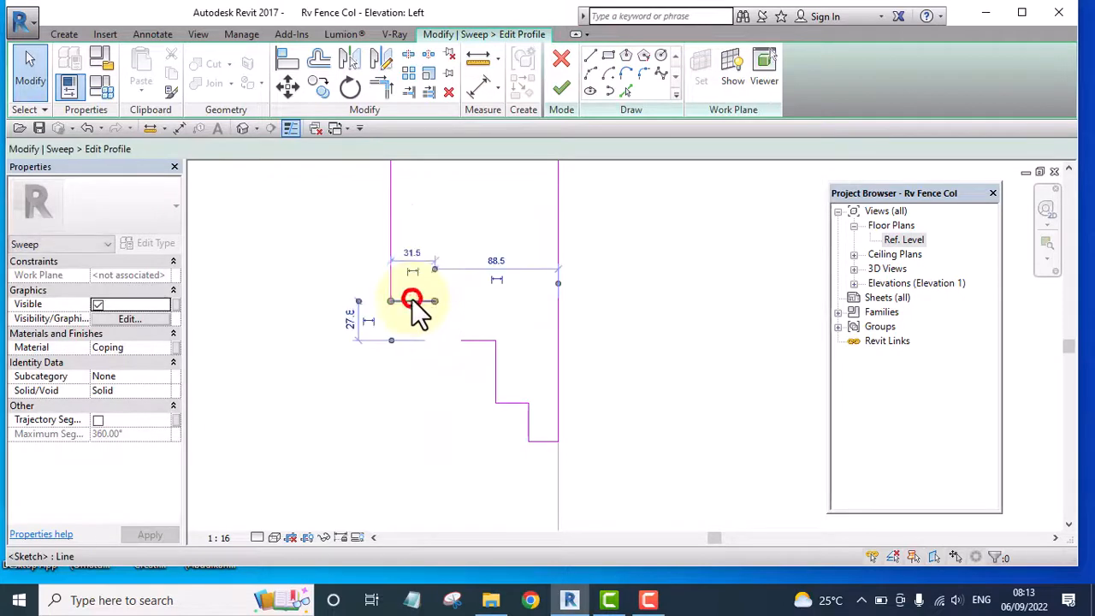
{"action": "left_click_drag", "start_coordinate": [412, 301], "coordinate": [418, 257]}
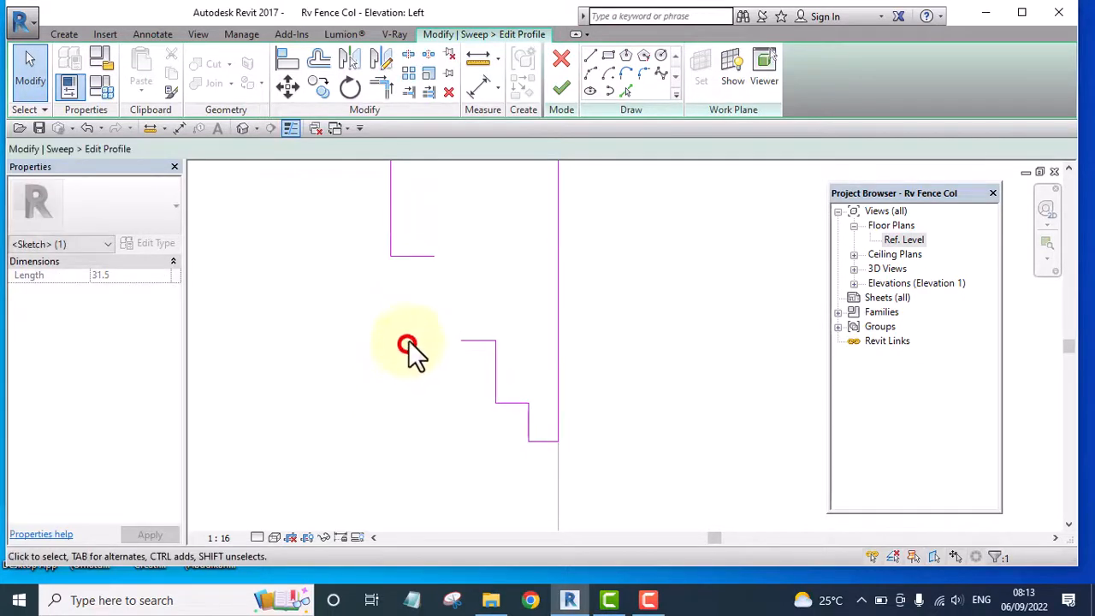
{"action": "left_click", "coordinate": [409, 349]}
{"action": "scroll", "coordinate": [438, 260], "scroll_direction": "up", "scroll_amount": 1}
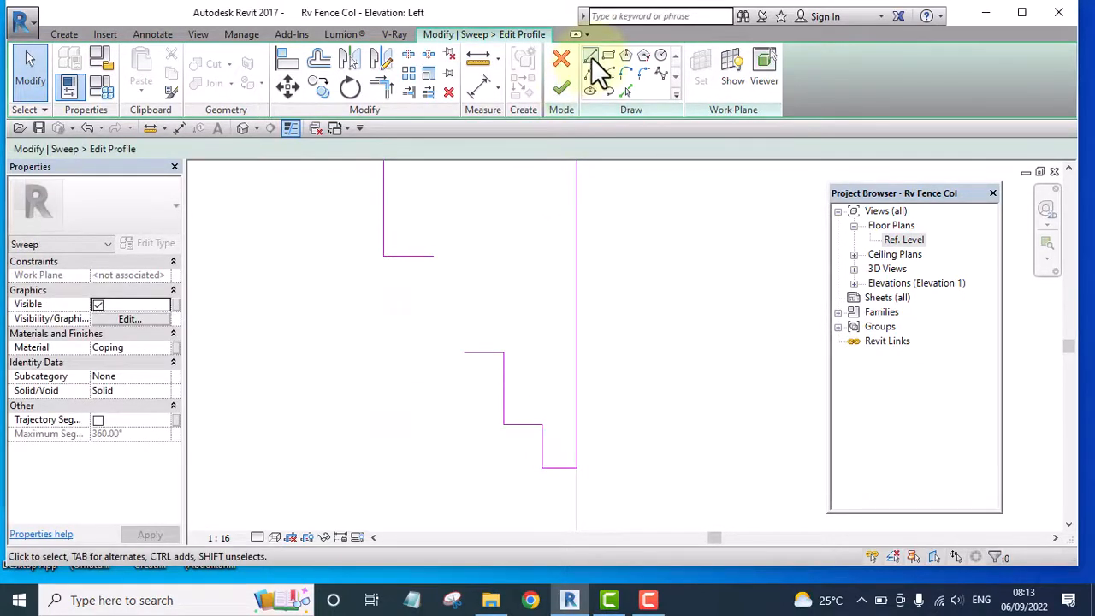
Draw a short vertical line downward from the inner end of the upper block's short bottom line
{"action": "left_click", "coordinate": [590, 57]}
{"action": "left_click", "coordinate": [435, 257]}
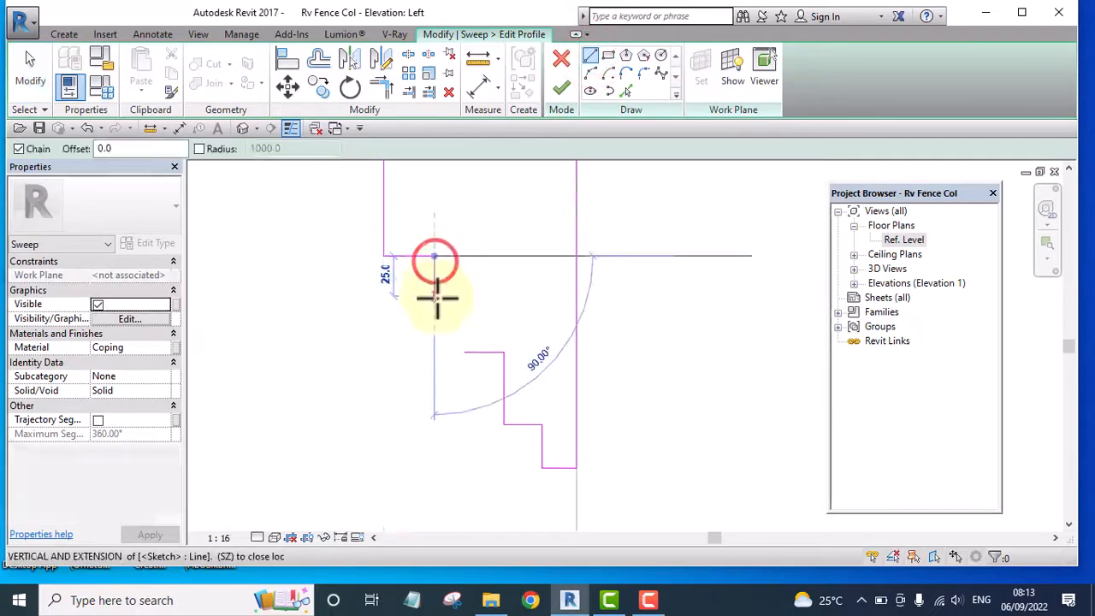
{"action": "left_click", "coordinate": [436, 289]}
{"action": "key", "text": "Escape"}
{"action": "key", "text": "Escape"}
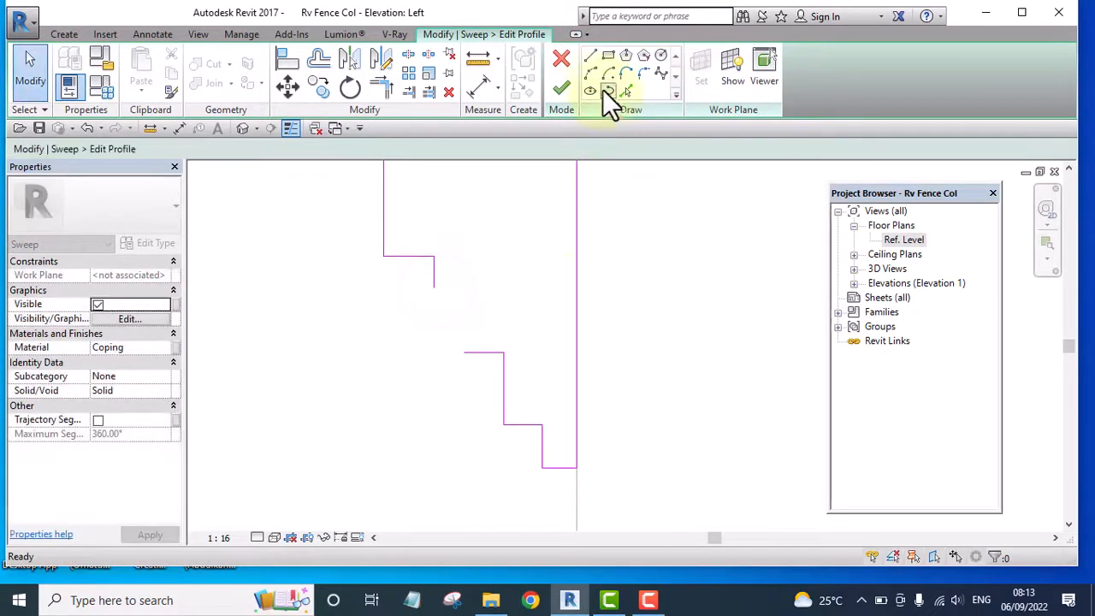
Close the profile with an inward-curving start-end-radius arc from the short vertical line's lower end to the outer end of the horizontal step line
{"action": "left_click", "coordinate": [590, 73]}
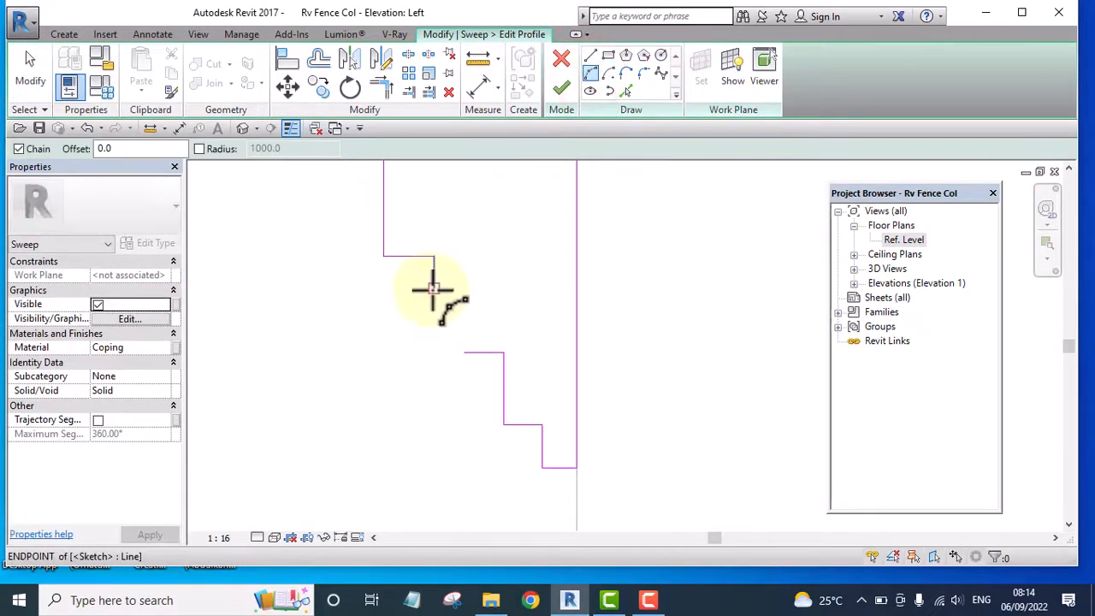
{"action": "left_click", "coordinate": [433, 289]}
{"action": "left_click", "coordinate": [463, 351]}
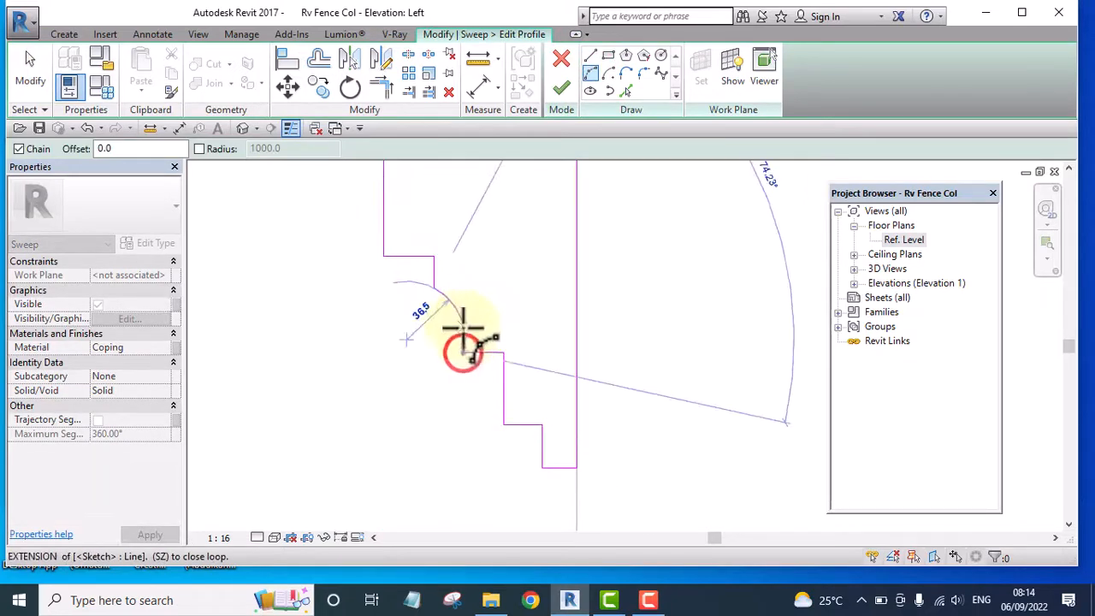
{"action": "left_click", "coordinate": [459, 326]}
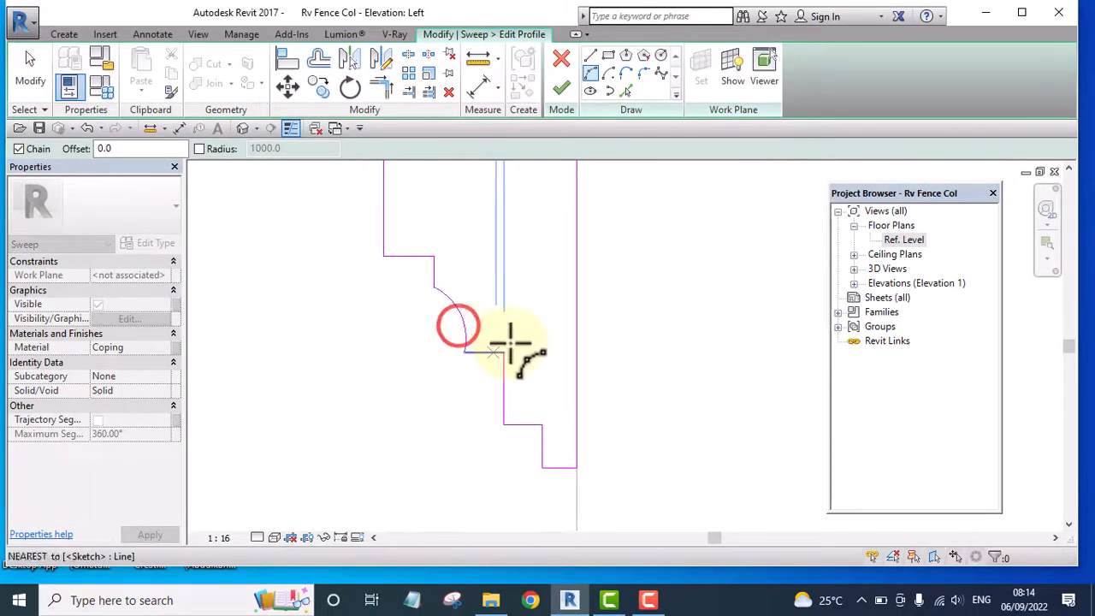
{"action": "key", "text": "Escape"}
{"action": "key", "text": "Escape"}
Finish the profile sketch and the top sweep edit, and deselect the sweep
{"action": "left_click", "coordinate": [563, 86]}
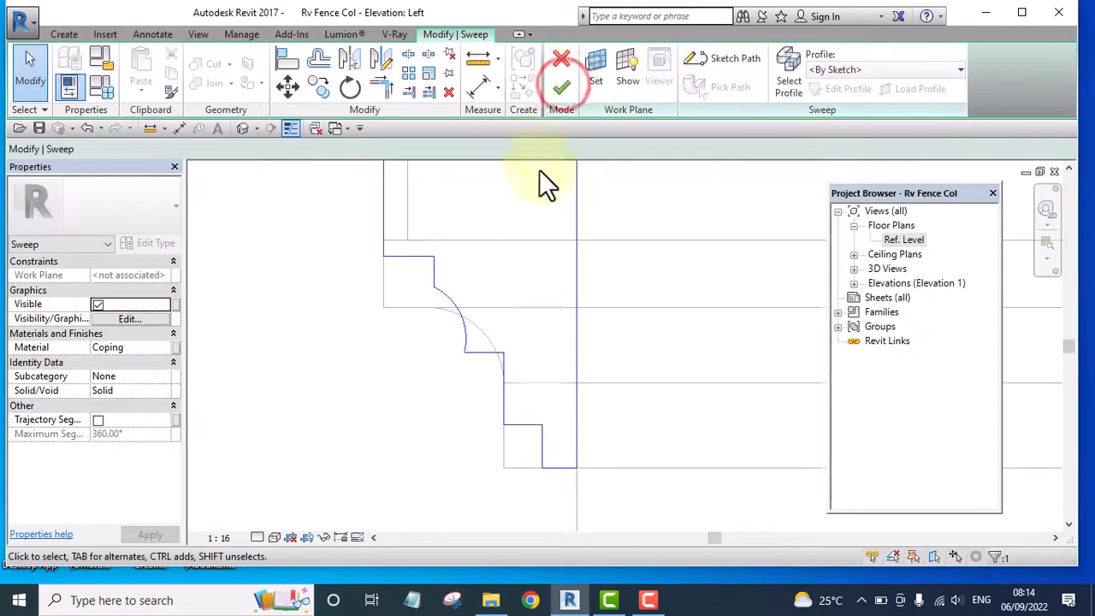
{"action": "scroll", "coordinate": [533, 239], "scroll_direction": "down", "scroll_amount": 3}
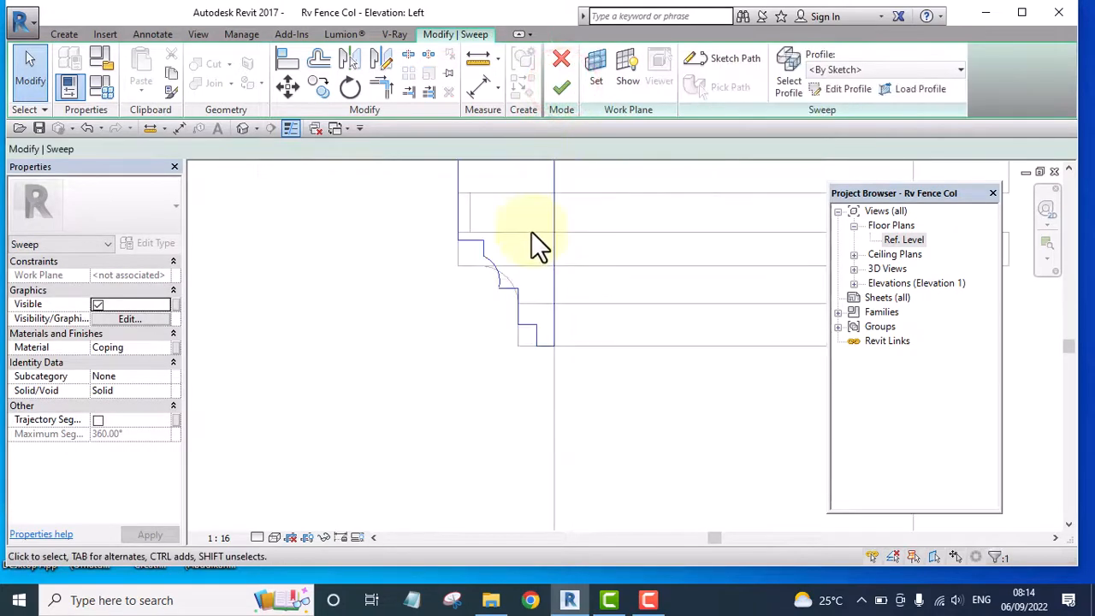
{"action": "left_click", "coordinate": [561, 89]}
{"action": "scroll", "coordinate": [522, 179], "scroll_direction": "down", "scroll_amount": 2}
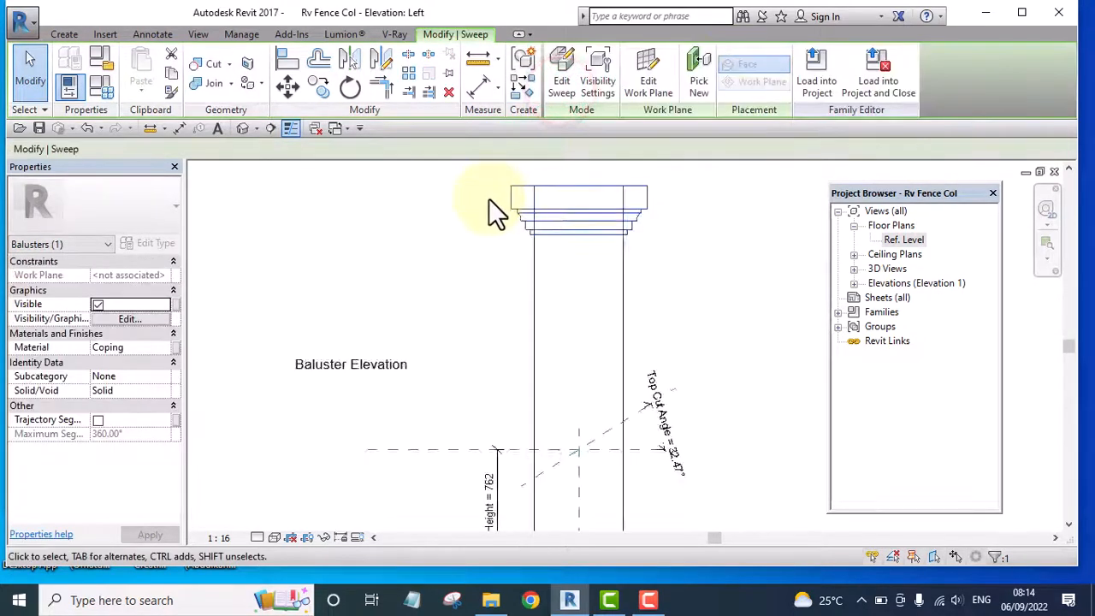
{"action": "scroll", "coordinate": [488, 198], "scroll_direction": "down", "scroll_amount": 2}
{"action": "scroll", "coordinate": [599, 268], "scroll_direction": "up", "scroll_amount": 3}
{"action": "middle_click_drag", "start_coordinate": [599, 269], "coordinate": [609, 309]}
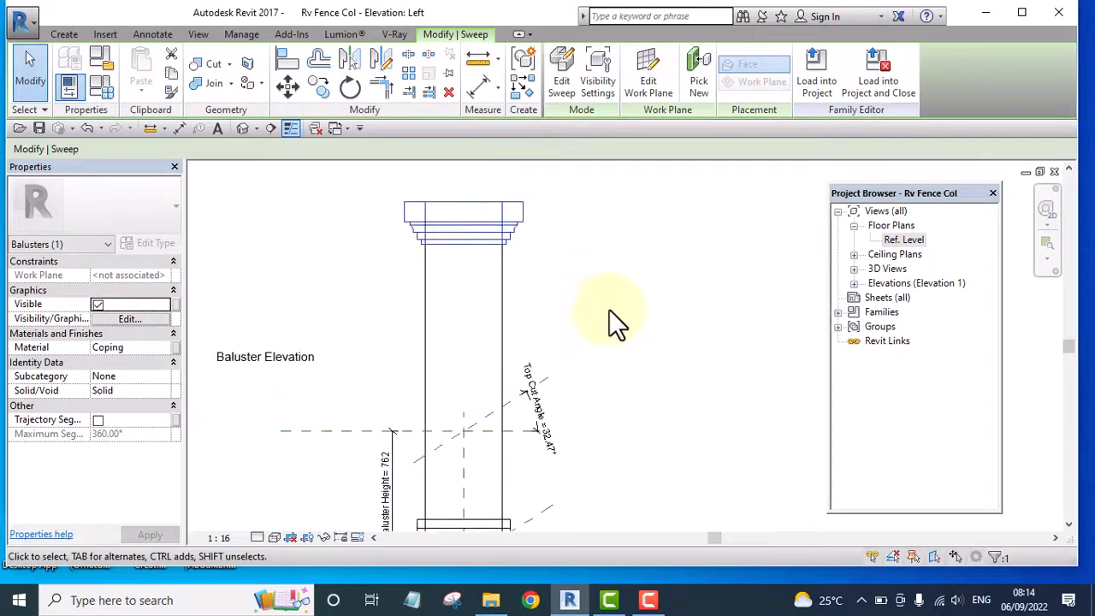
{"action": "left_click", "coordinate": [593, 268]}
Examine the column's reshaped top moulding and its base in the elevation and from several angles in the 3D view
{"action": "scroll", "coordinate": [594, 269], "scroll_direction": "down", "scroll_amount": 4}
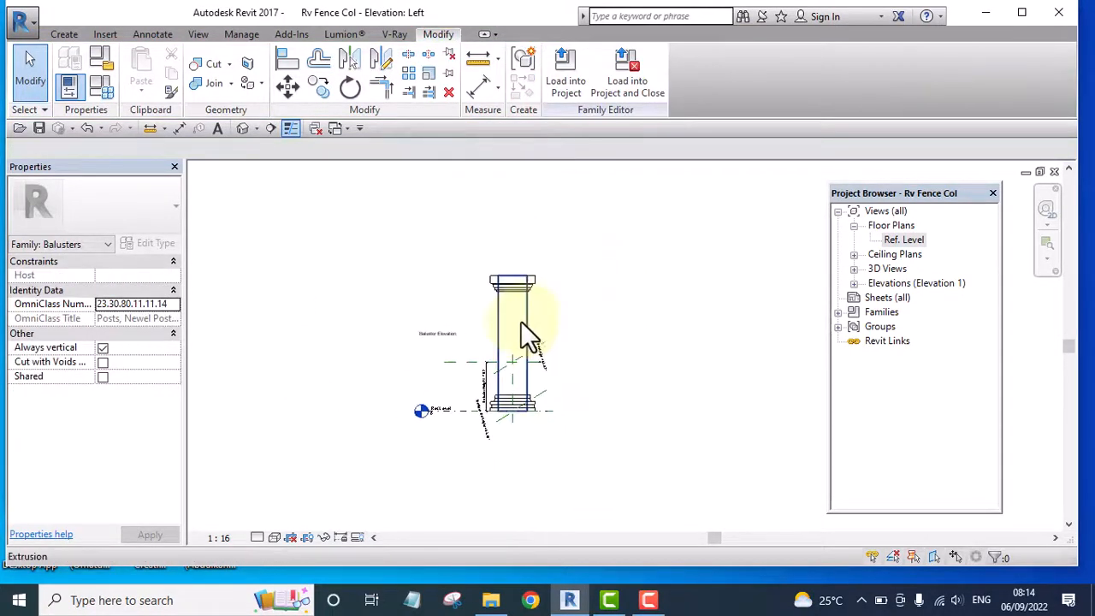
{"action": "scroll", "coordinate": [521, 321], "scroll_direction": "up", "scroll_amount": 4}
{"action": "scroll", "coordinate": [645, 311], "scroll_direction": "down", "scroll_amount": 2}
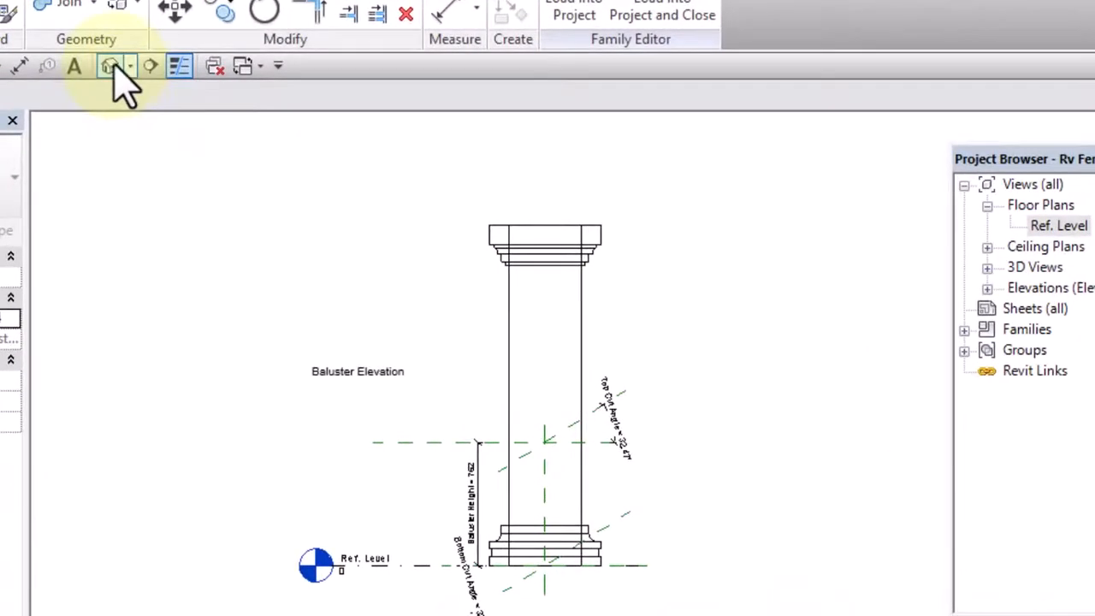
{"action": "left_click", "coordinate": [113, 68]}
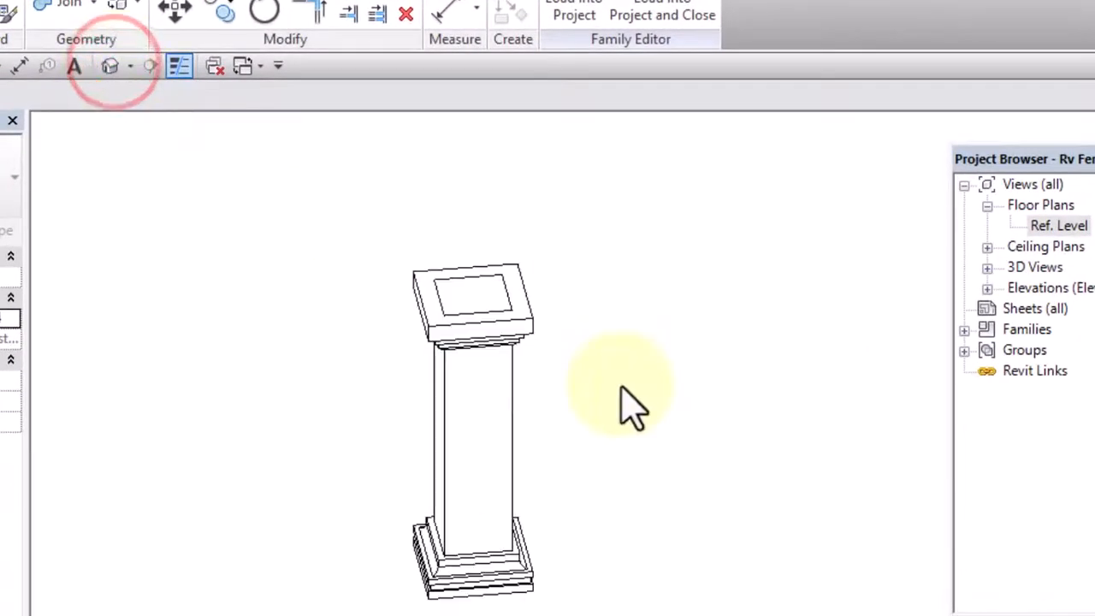
{"action": "middle_click_drag", "start_coordinate": [706, 505], "coordinate": [298, 405], "text": "shift"}
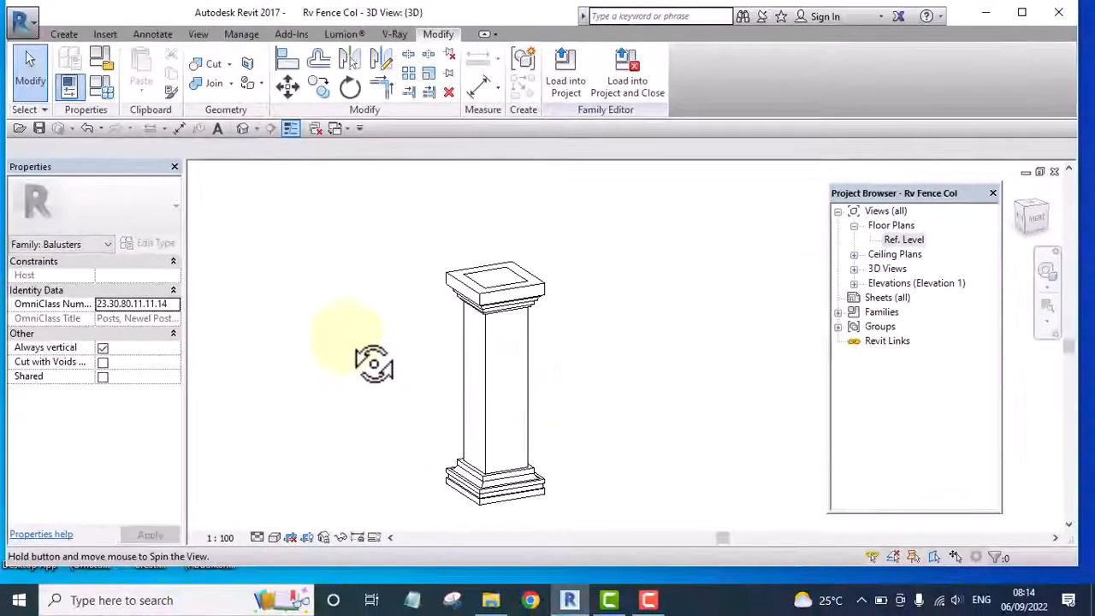
{"action": "middle_click_drag", "start_coordinate": [374, 364], "coordinate": [537, 210], "text": "shift"}
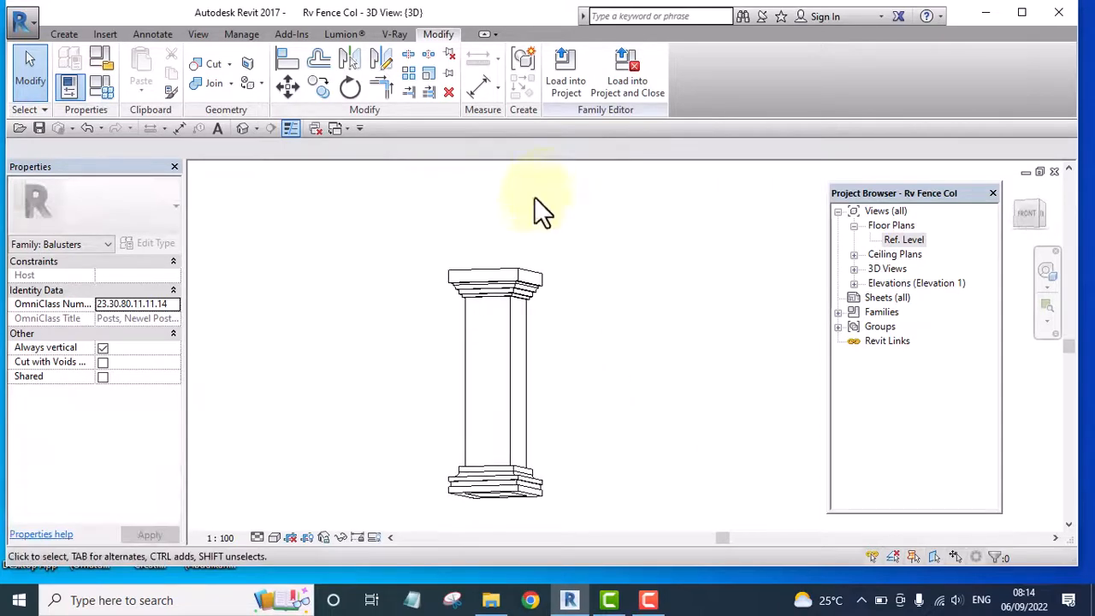
{"action": "scroll", "coordinate": [538, 274], "scroll_direction": "up", "scroll_amount": 4}
{"action": "middle_click_drag", "start_coordinate": [640, 313], "coordinate": [684, 407], "text": "shift"}
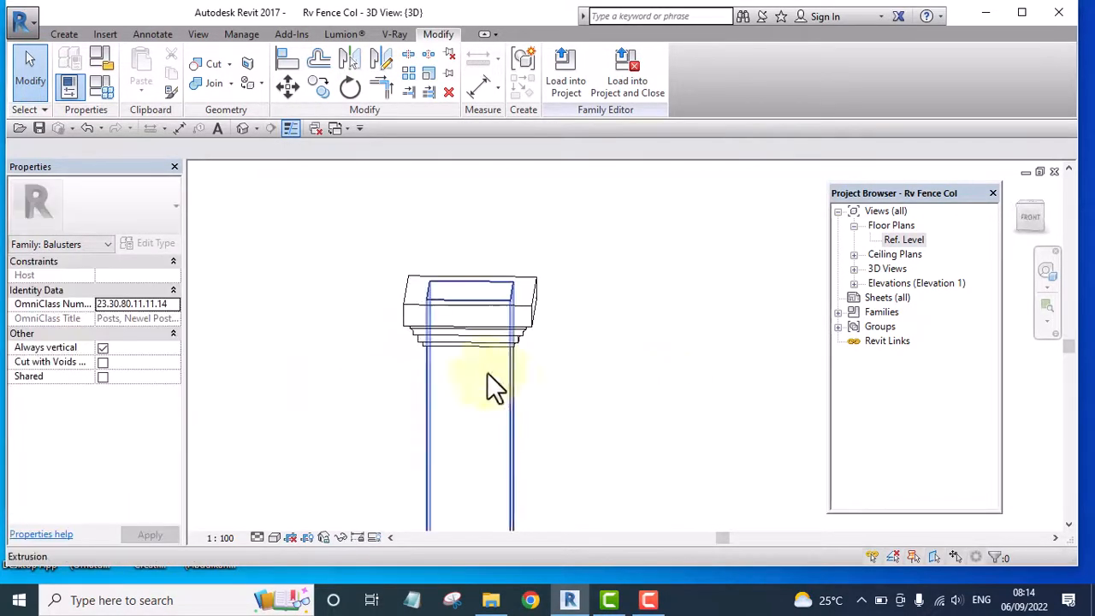
{"action": "middle_click_drag", "start_coordinate": [599, 402], "coordinate": [558, 450], "text": "shift"}
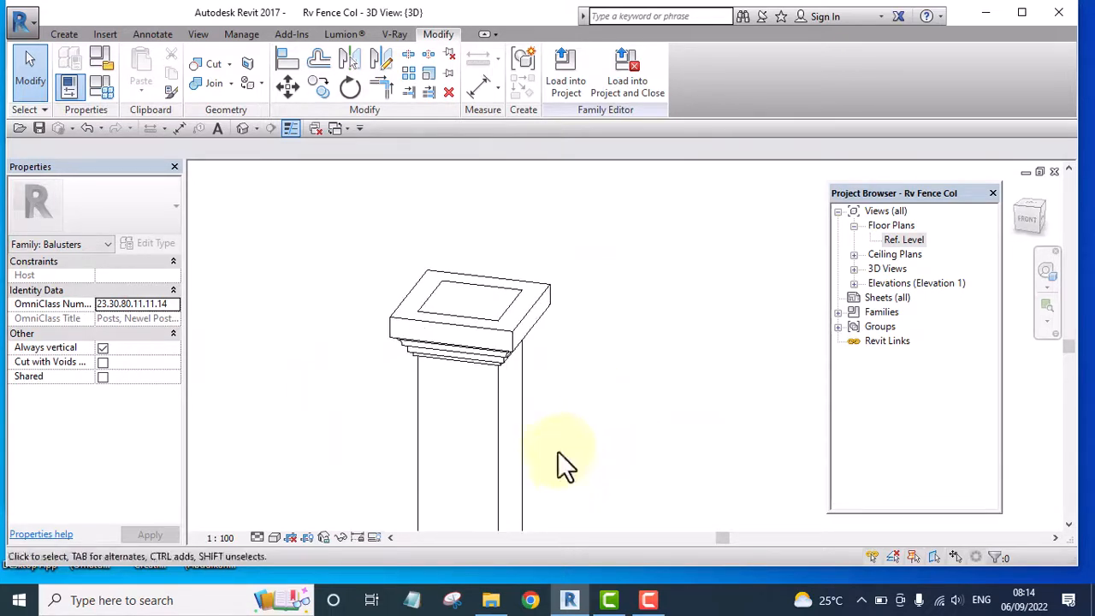
{"action": "scroll", "coordinate": [609, 311], "scroll_direction": "down", "scroll_amount": 1}
{"action": "middle_click_drag", "start_coordinate": [648, 423], "coordinate": [508, 349], "text": "shift"}
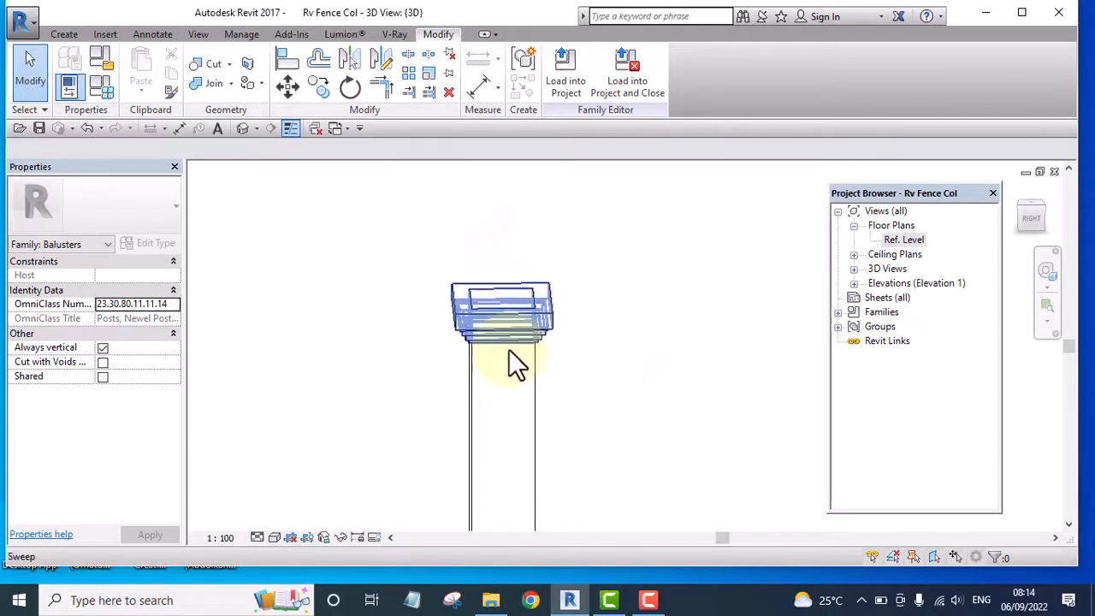
{"action": "middle_click_drag", "start_coordinate": [598, 376], "coordinate": [716, 576], "text": "shift"}
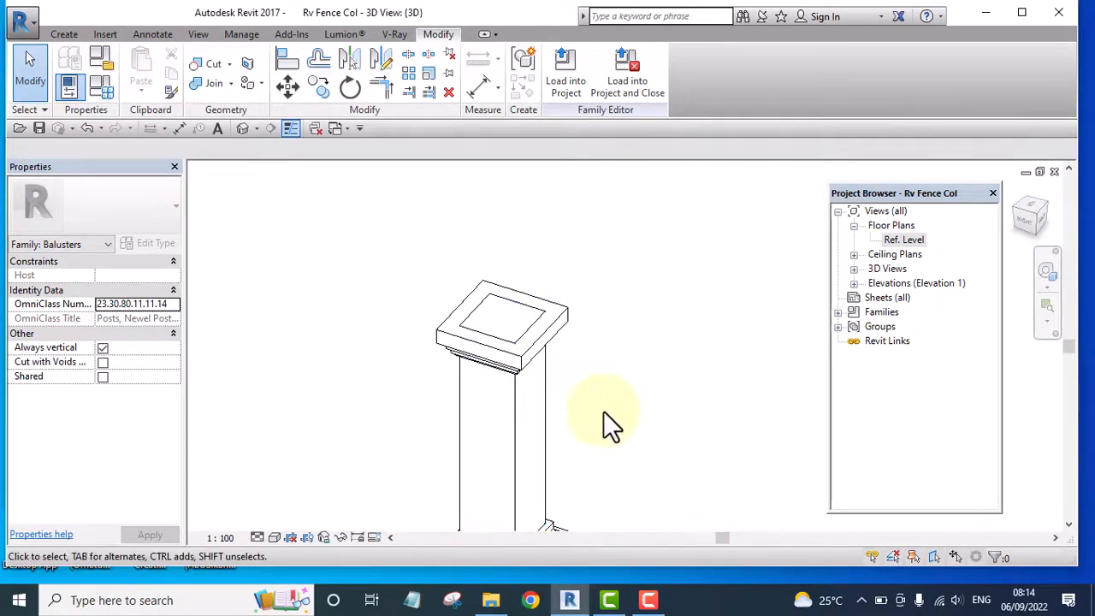
{"action": "middle_click_drag", "start_coordinate": [643, 452], "coordinate": [618, 370], "text": "shift"}
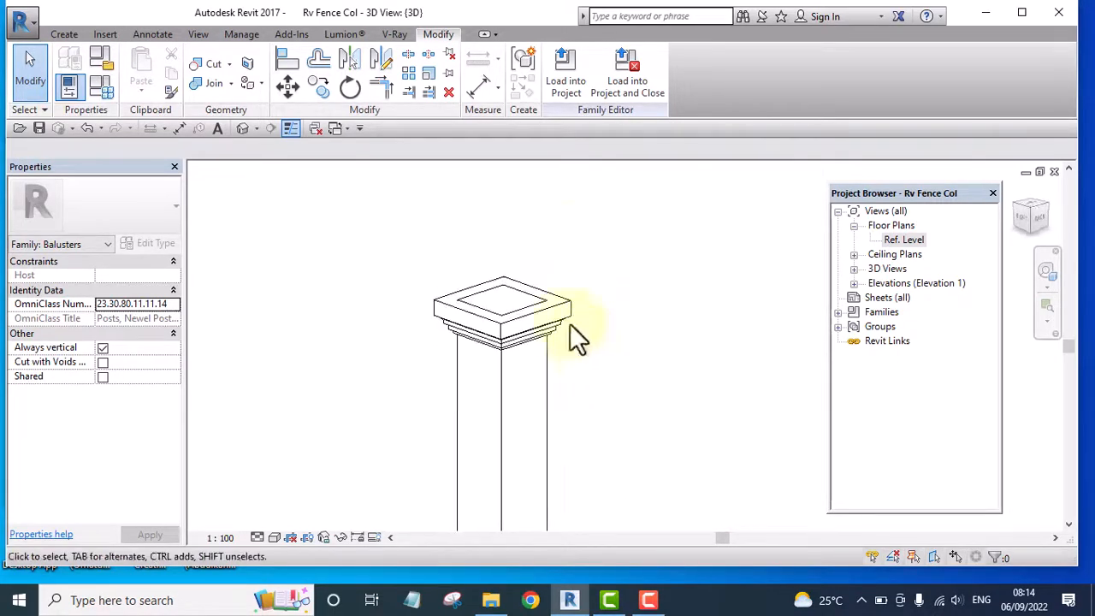
{"action": "scroll", "coordinate": [493, 295], "scroll_direction": "up", "scroll_amount": 3}
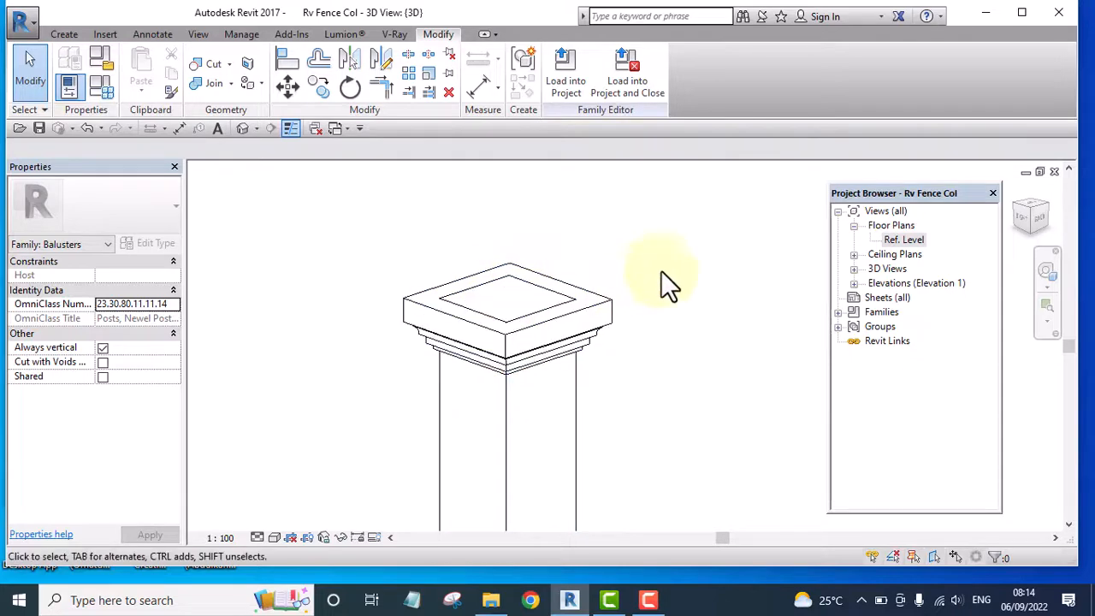
{"action": "middle_click_drag", "start_coordinate": [706, 252], "coordinate": [620, 447], "text": "shift"}
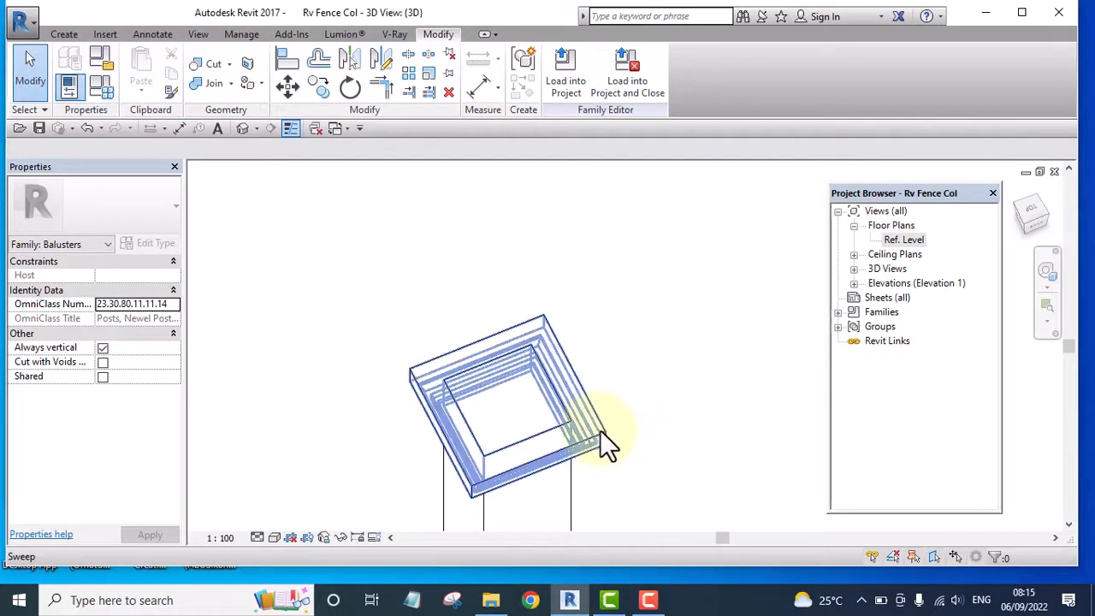
{"action": "middle_click_drag", "start_coordinate": [601, 427], "coordinate": [704, 289], "text": "shift"}
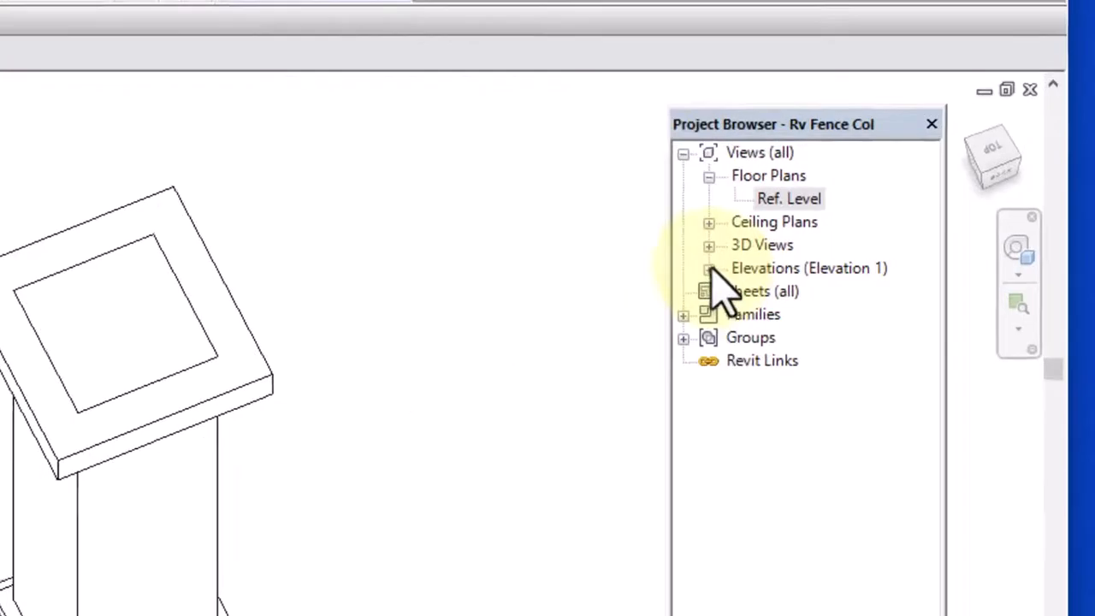
Open the Front elevation and start a solid swept blend with a sketched path, using the Pick a plane work plane option
{"action": "left_click", "coordinate": [854, 282]}
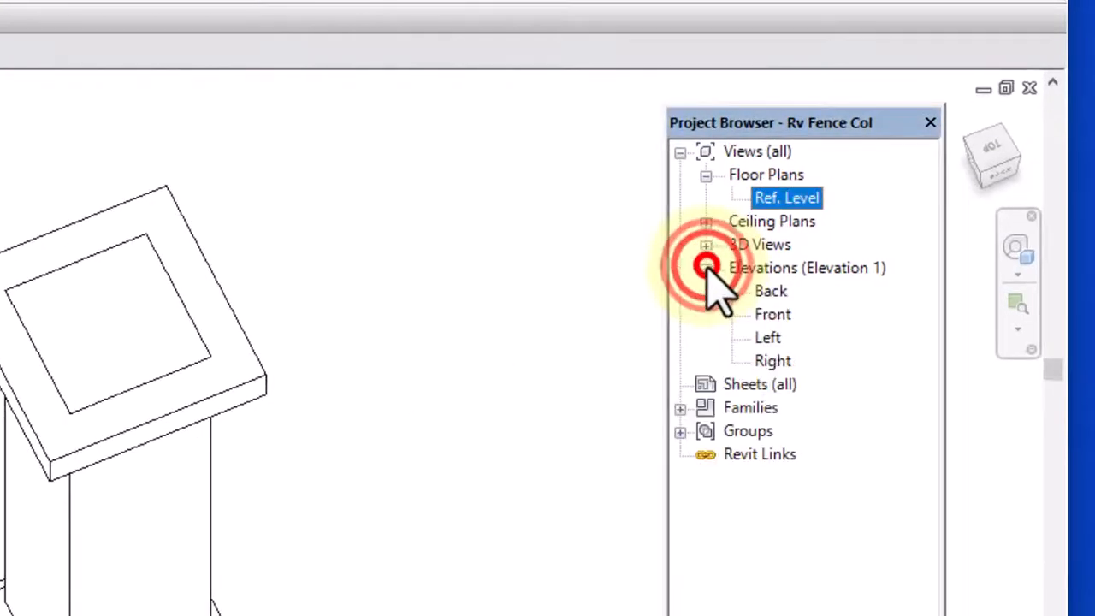
{"action": "double_click", "coordinate": [774, 314]}
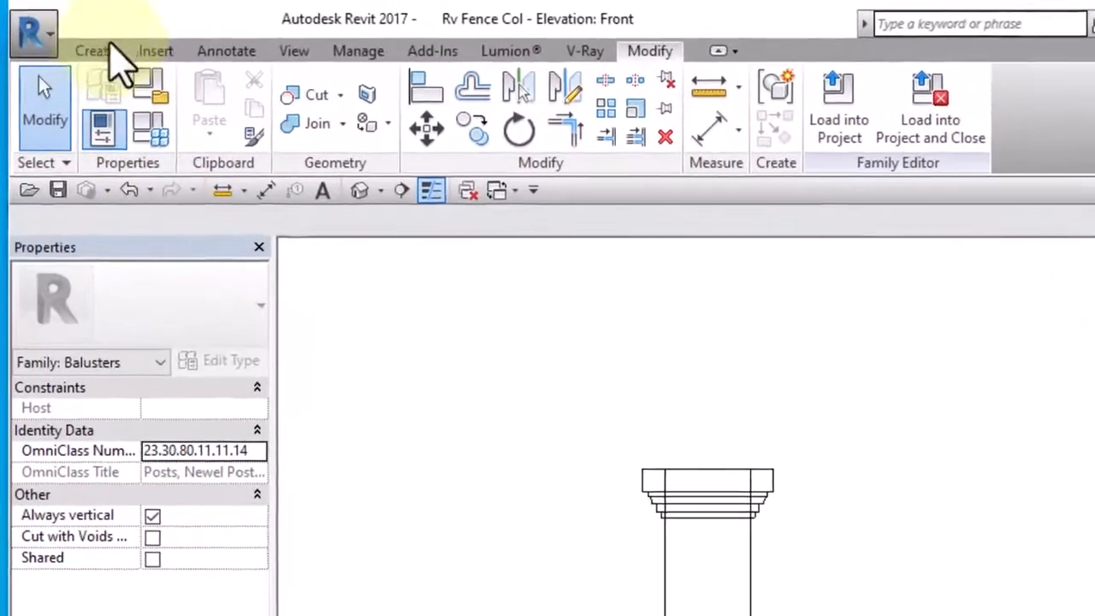
{"action": "left_click", "coordinate": [63, 34]}
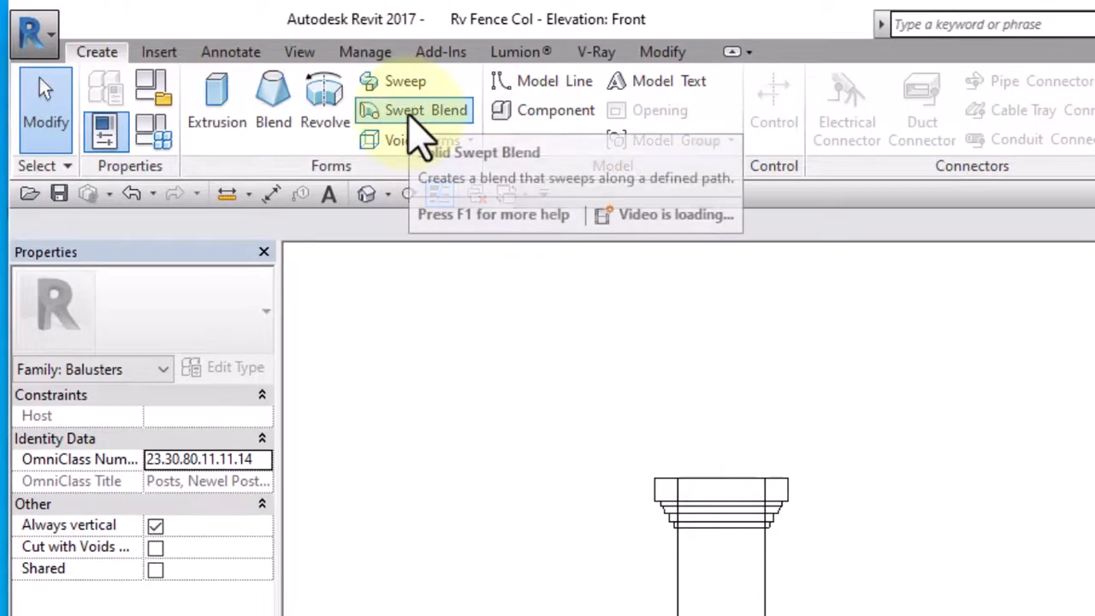
{"action": "left_click", "coordinate": [419, 113]}
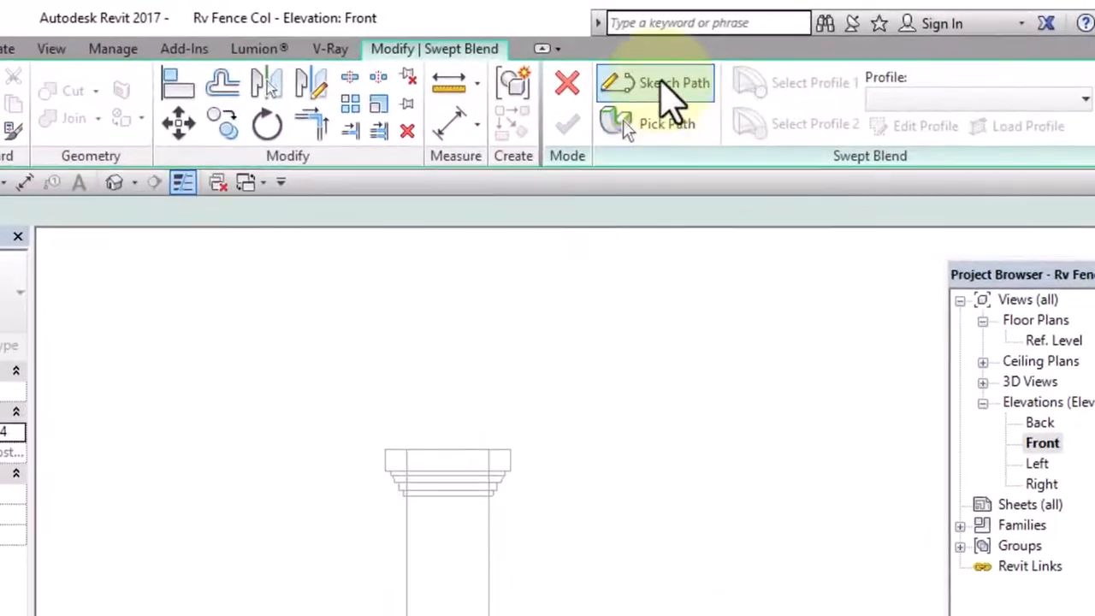
{"action": "left_click", "coordinate": [626, 56]}
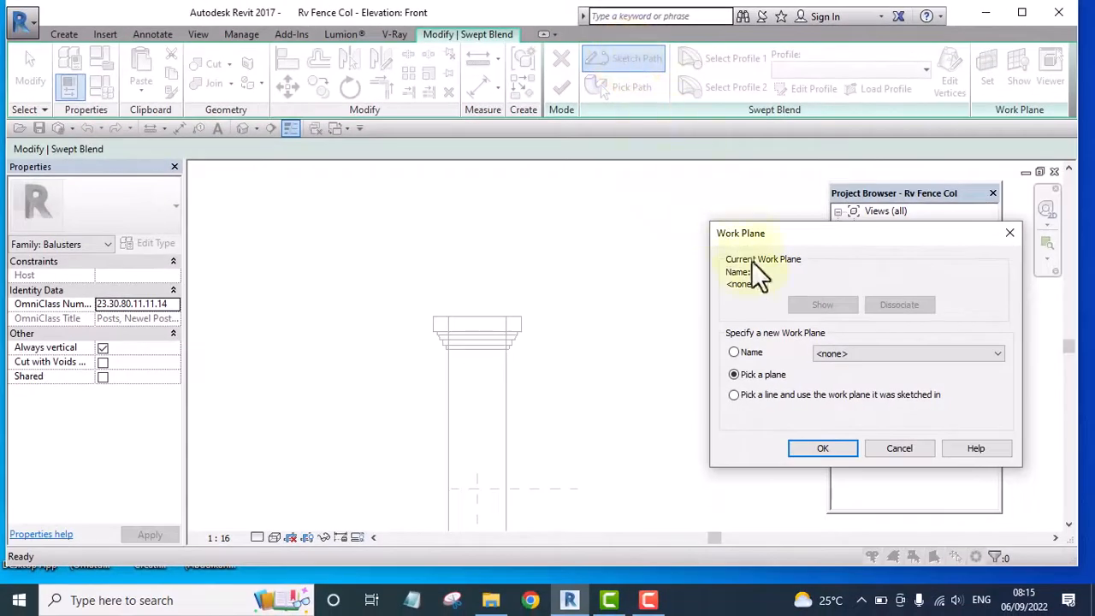
{"action": "left_click", "coordinate": [824, 449]}
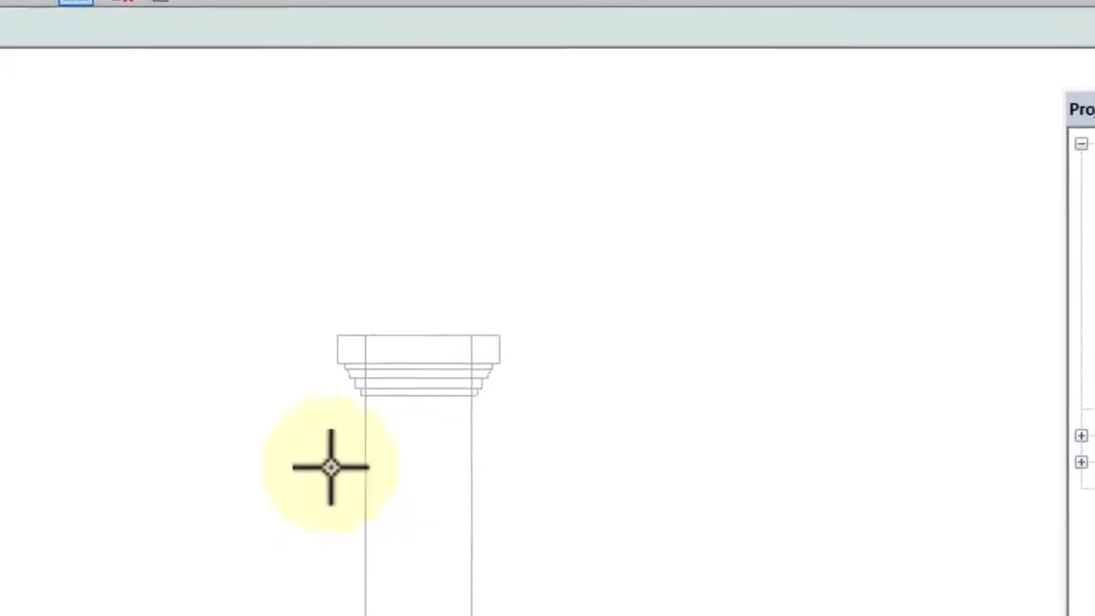
Draw a vertical path line 220 mm long upward from the midpoint of the column's top edge and finish the path sketch
{"action": "scroll", "coordinate": [424, 466], "scroll_direction": "down", "scroll_amount": 2}
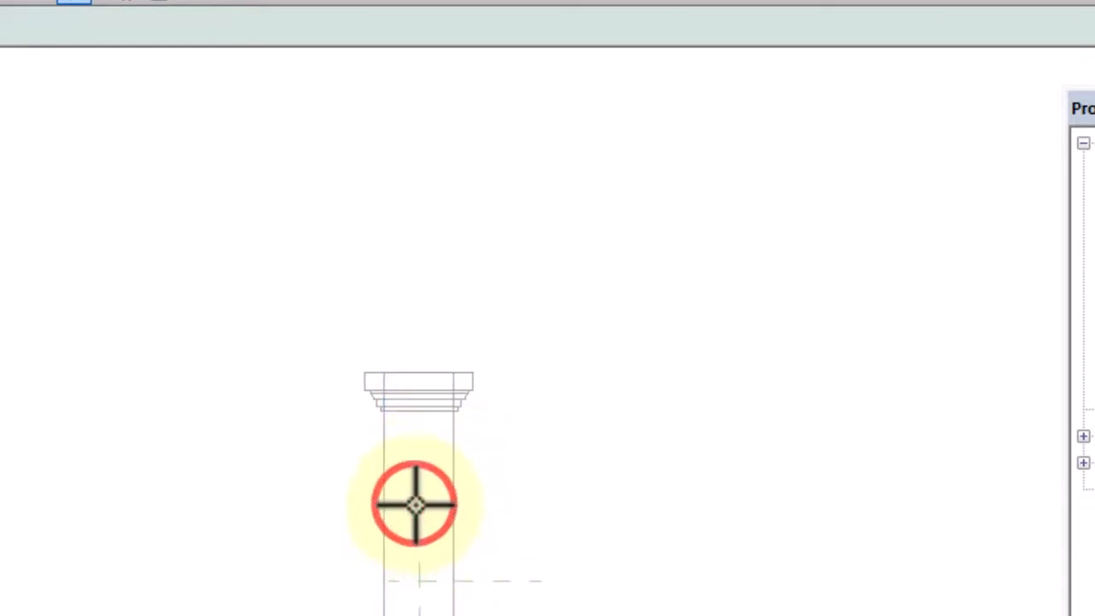
{"action": "scroll", "coordinate": [440, 433], "scroll_direction": "up", "scroll_amount": 3}
{"action": "scroll", "coordinate": [440, 403], "scroll_direction": "down", "scroll_amount": 4}
{"action": "scroll", "coordinate": [430, 479], "scroll_direction": "up", "scroll_amount": 1}
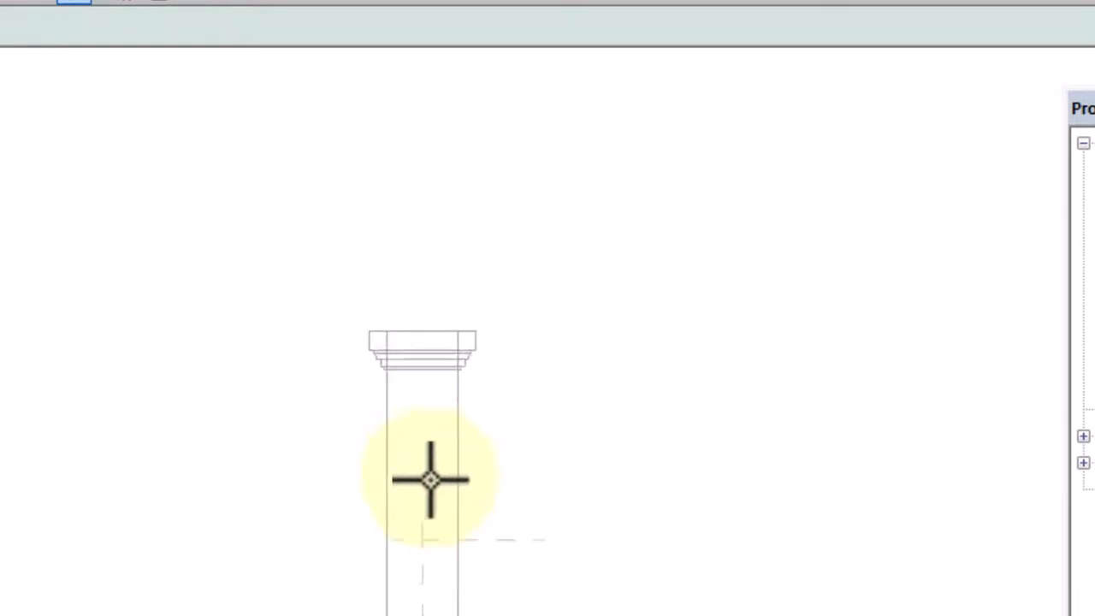
{"action": "scroll", "coordinate": [430, 479], "scroll_direction": "up", "scroll_amount": 2}
{"action": "scroll", "coordinate": [425, 276], "scroll_direction": "up", "scroll_amount": 1}
{"action": "scroll", "coordinate": [426, 278], "scroll_direction": "up", "scroll_amount": 1}
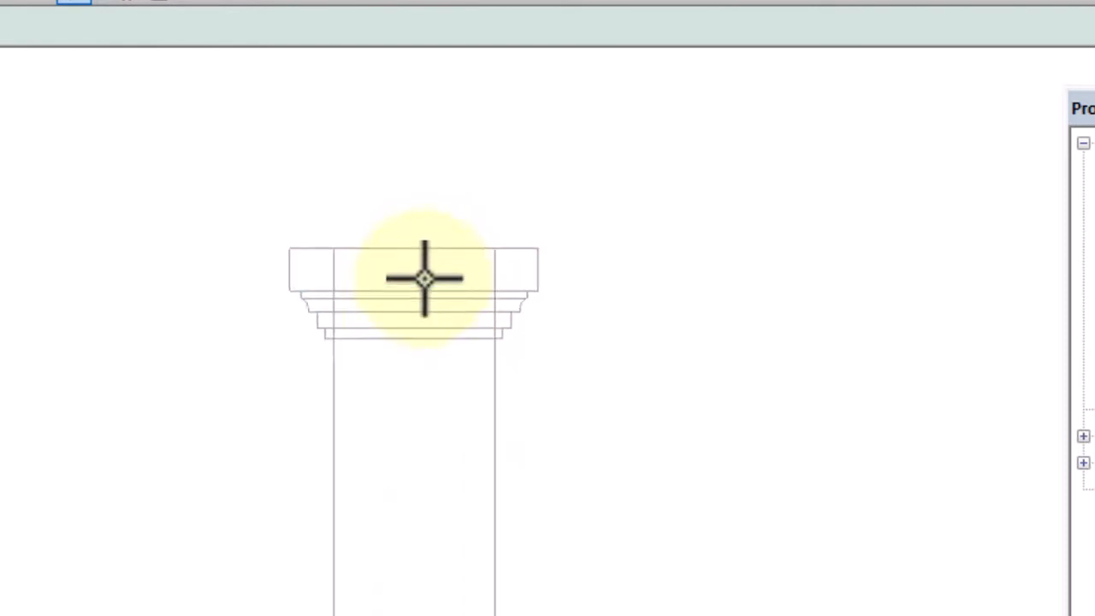
{"action": "scroll", "coordinate": [425, 278], "scroll_direction": "up", "scroll_amount": 1}
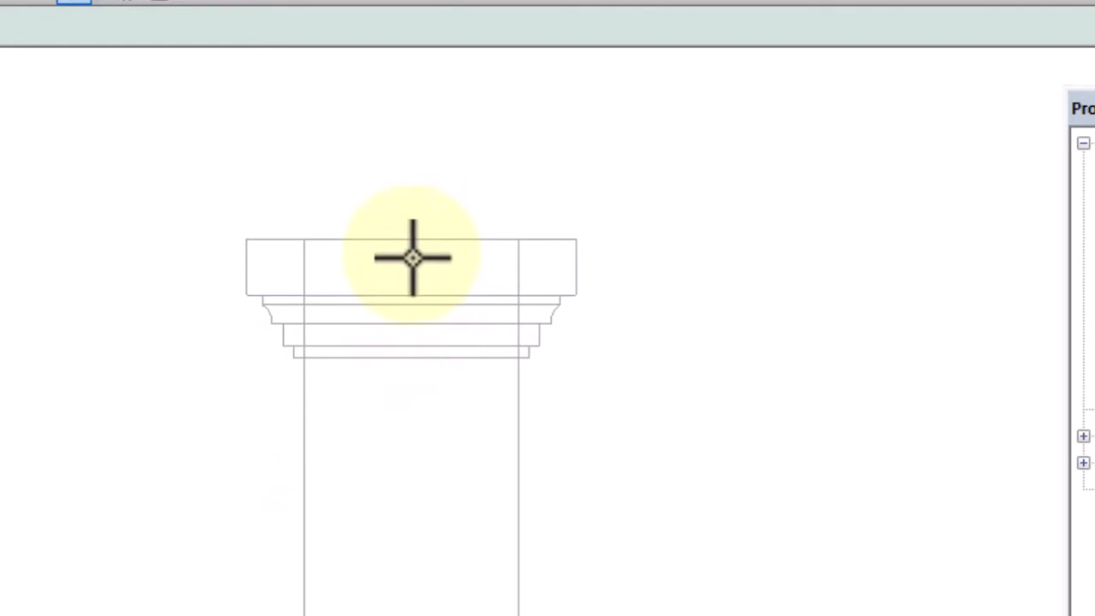
{"action": "left_click", "coordinate": [416, 248]}
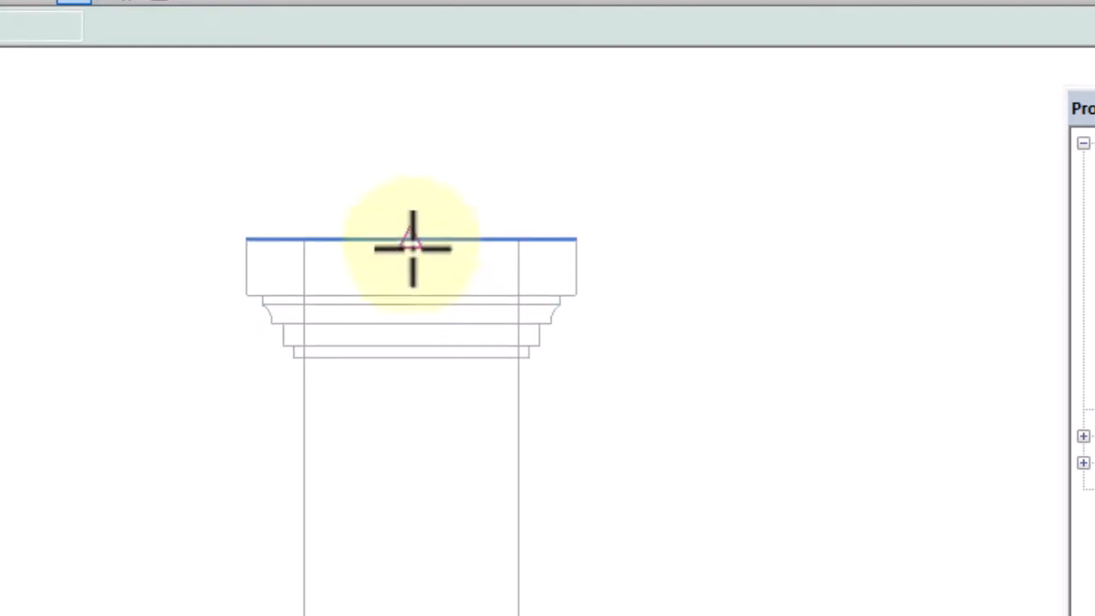
{"action": "left_click", "coordinate": [409, 240]}
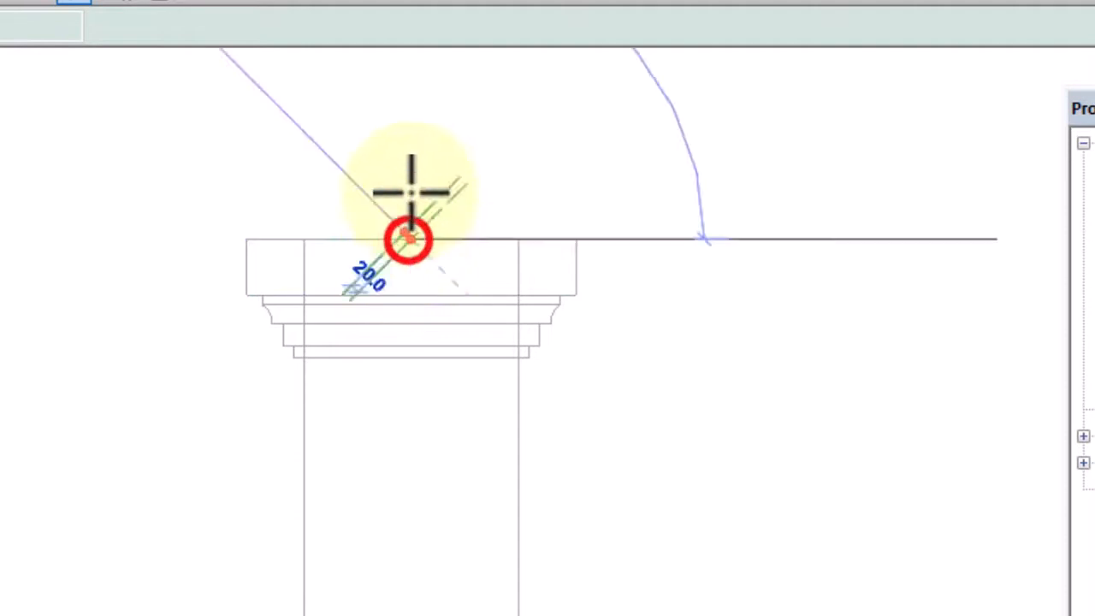
{"action": "middle_click_drag", "start_coordinate": [457, 228], "coordinate": [449, 432]}
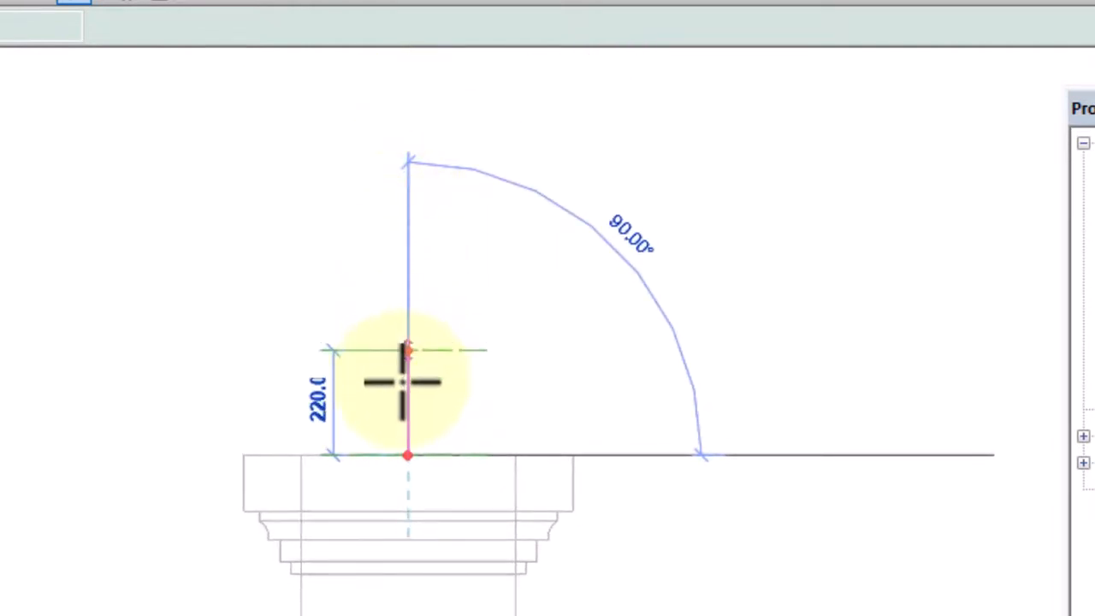
{"action": "left_click", "coordinate": [407, 349]}
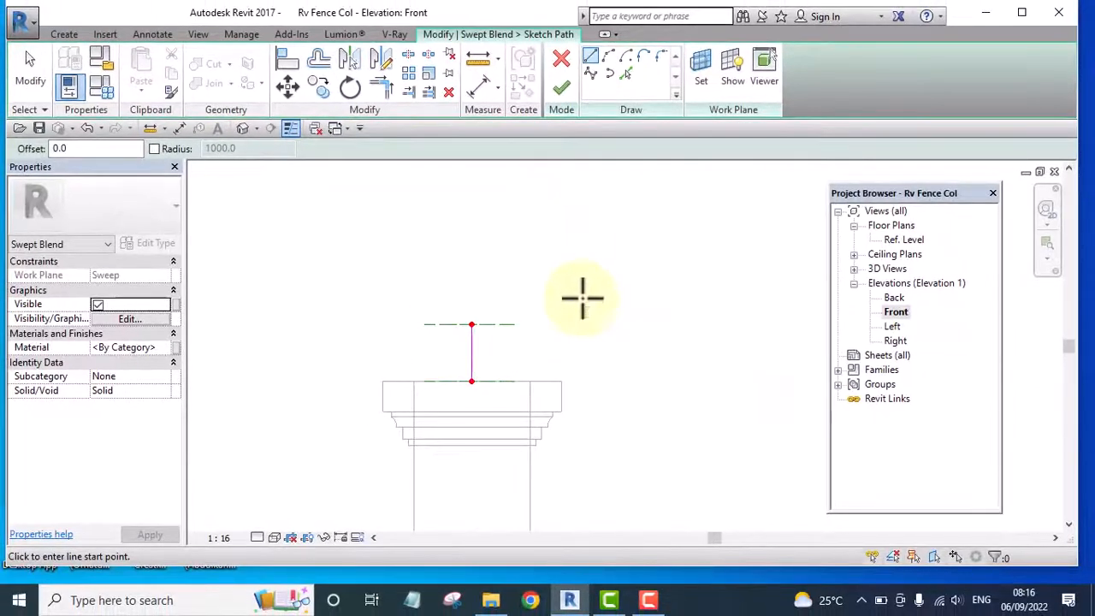
{"action": "middle_click_drag", "start_coordinate": [583, 298], "coordinate": [609, 264]}
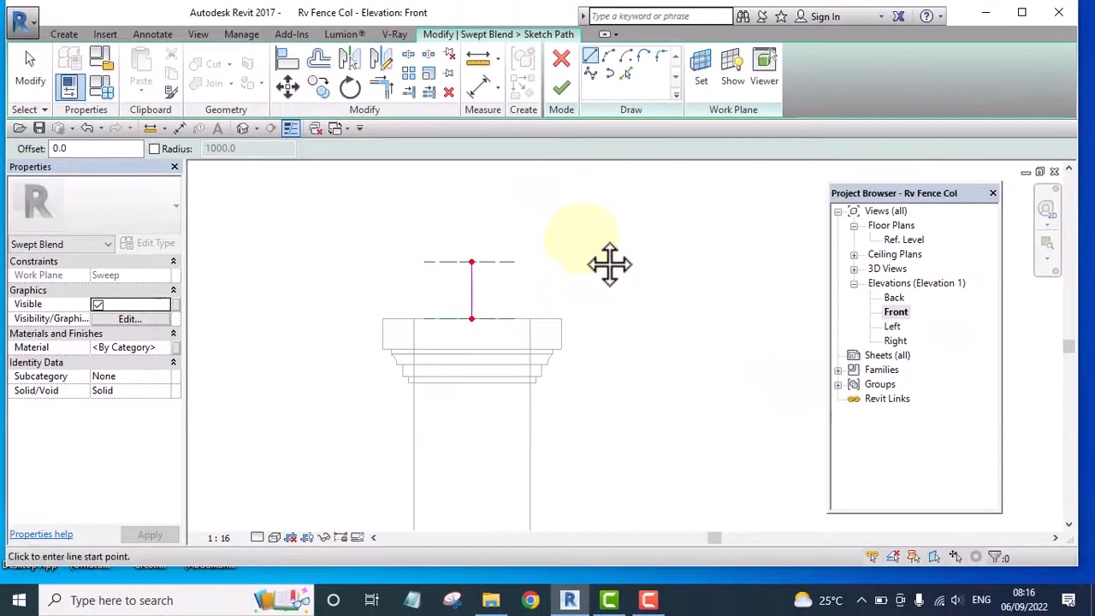
{"action": "left_click", "coordinate": [561, 87]}
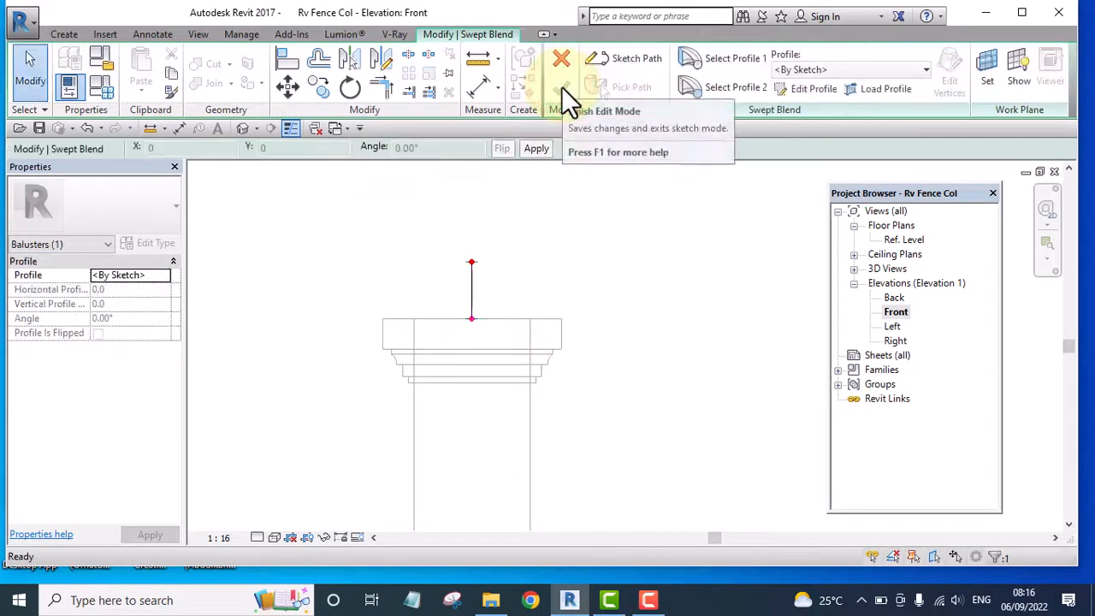
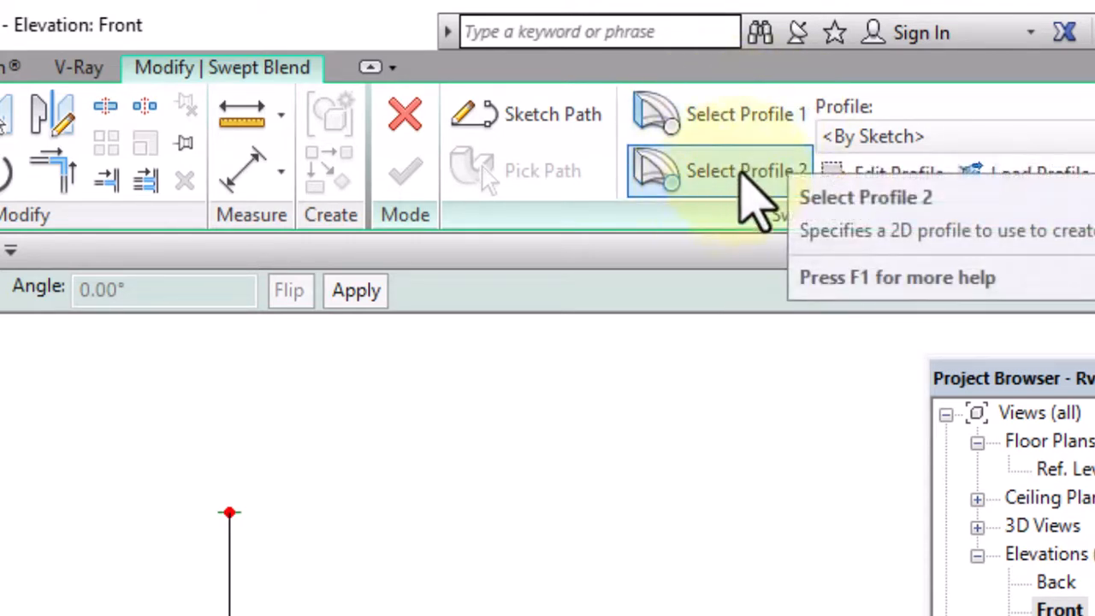
Start editing the swept blend's Profile 1 sketch in the Floor Plan: Ref. Level view
{"action": "left_click", "coordinate": [727, 111]}
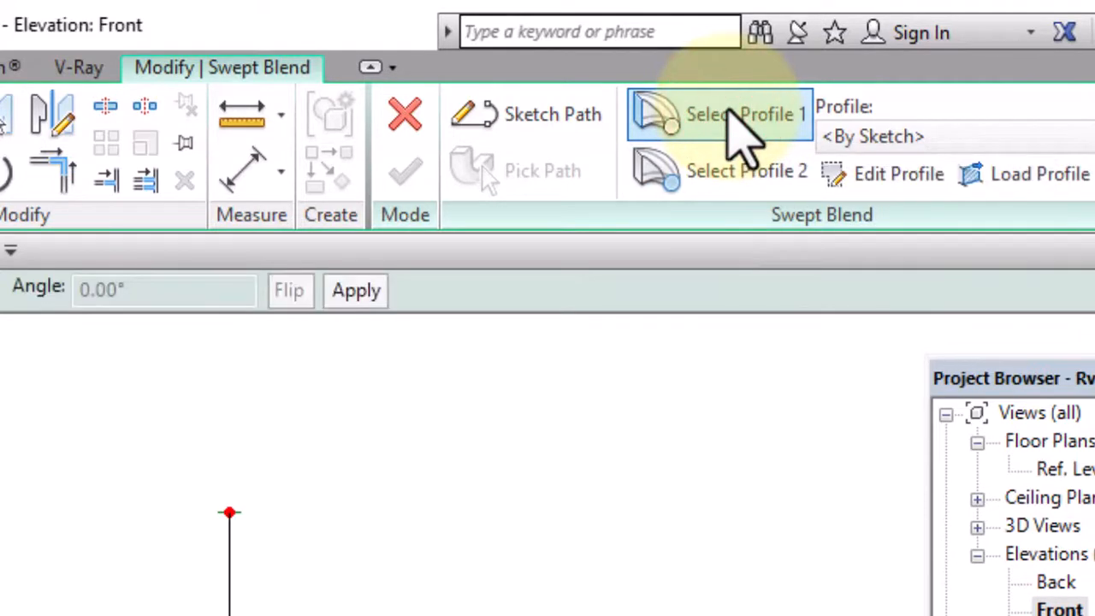
{"action": "left_click", "coordinate": [896, 175]}
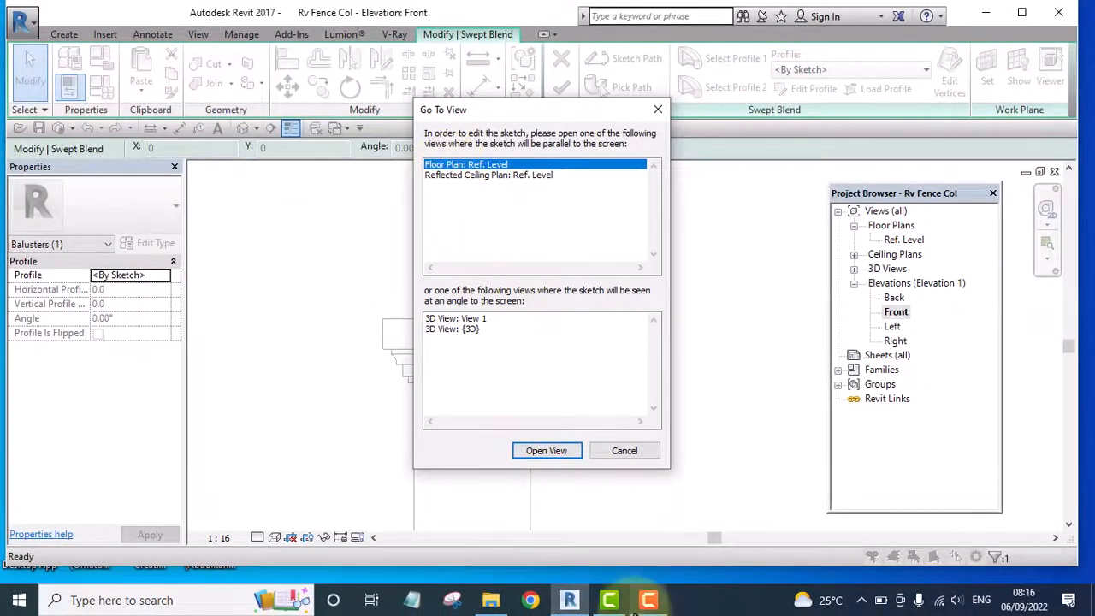
{"action": "left_click", "coordinate": [546, 452]}
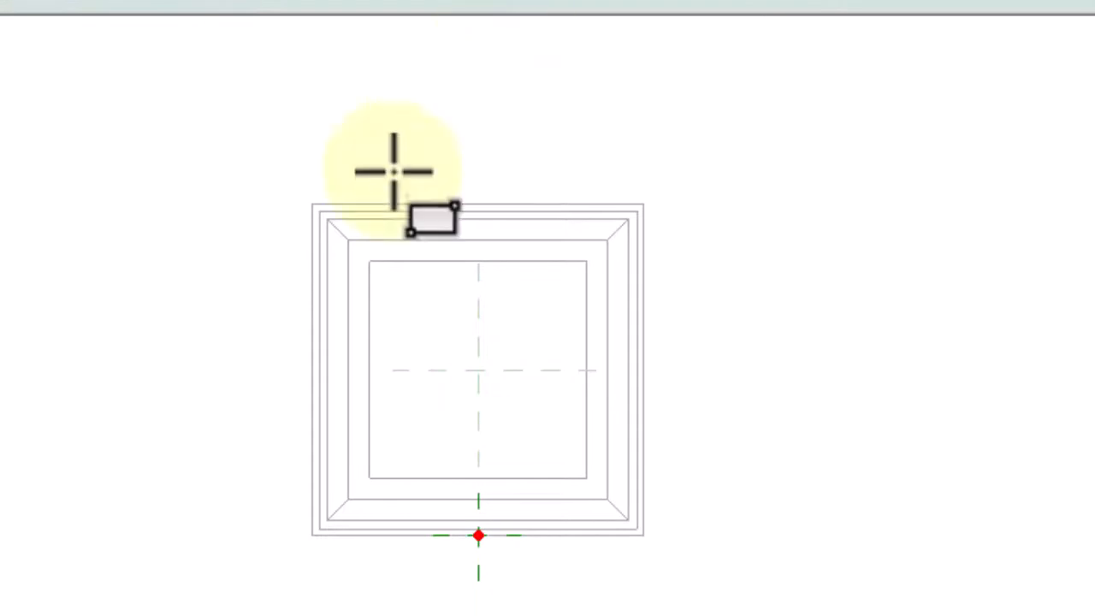
Draw a square about 627 mm wide for Profile 1 along the third outline inward from the column's outer edge, and finish the profile
{"action": "scroll", "coordinate": [367, 315], "scroll_direction": "up", "scroll_amount": 3}
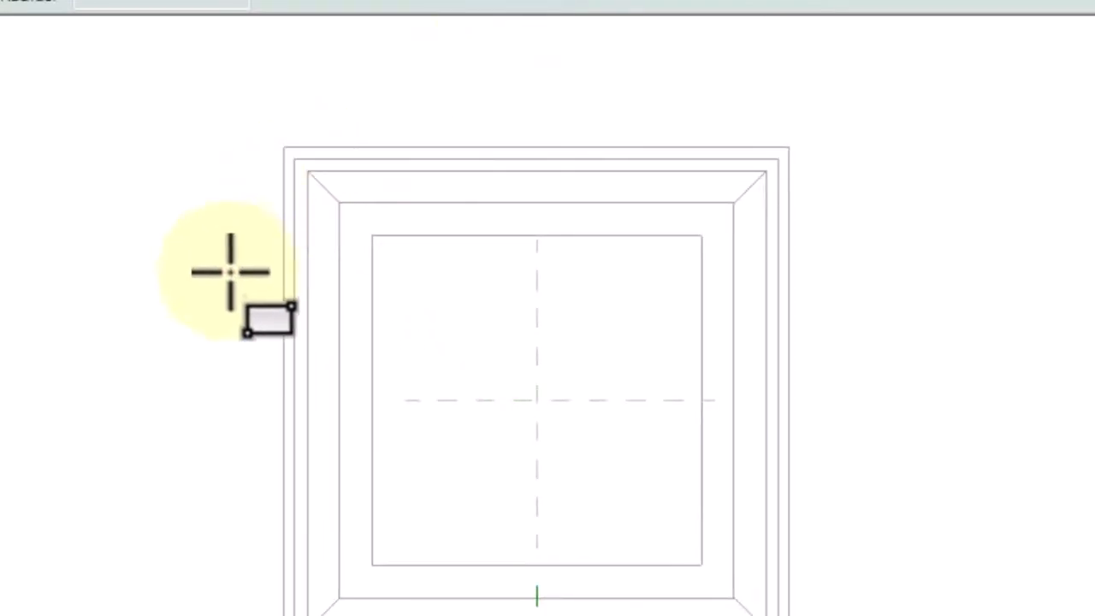
{"action": "left_click", "coordinate": [308, 171]}
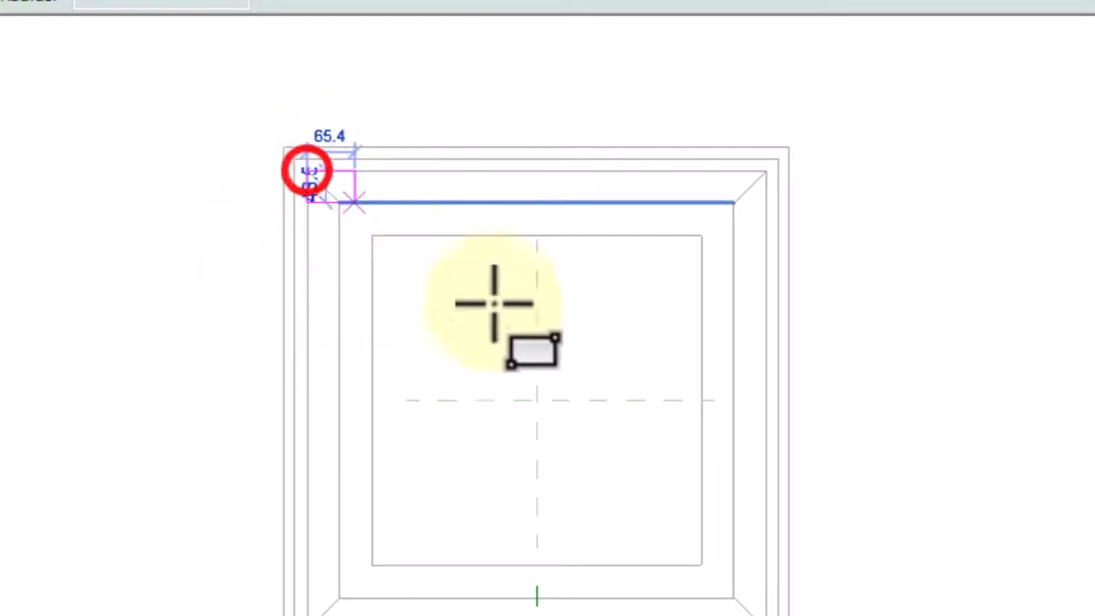
{"action": "scroll", "coordinate": [743, 594], "scroll_direction": "up", "scroll_amount": 1}
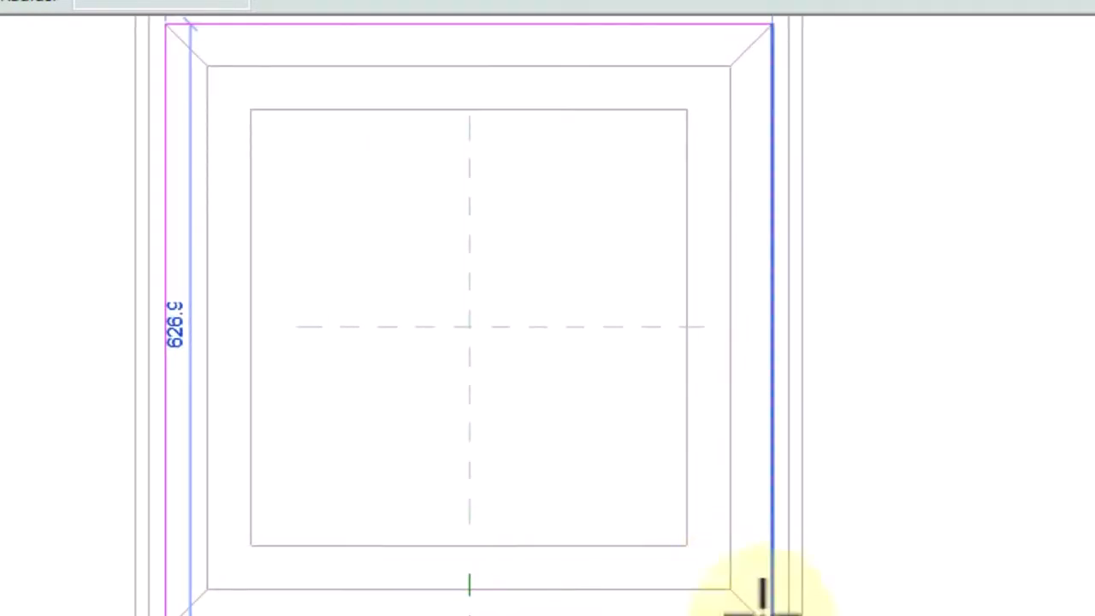
{"action": "left_click", "coordinate": [721, 590]}
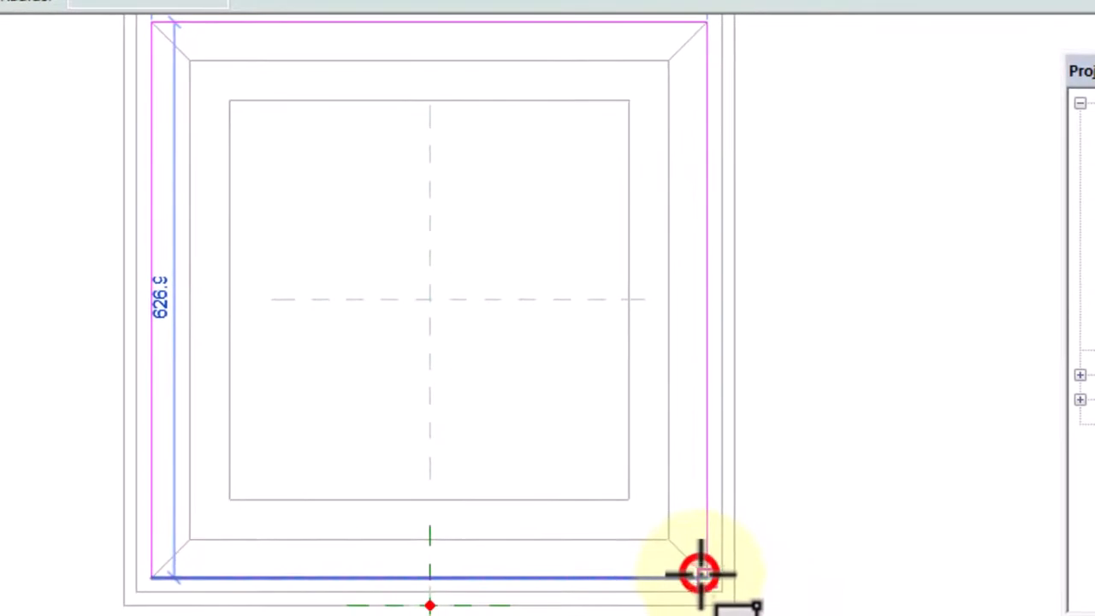
{"action": "scroll", "coordinate": [579, 342], "scroll_direction": "down", "scroll_amount": 2}
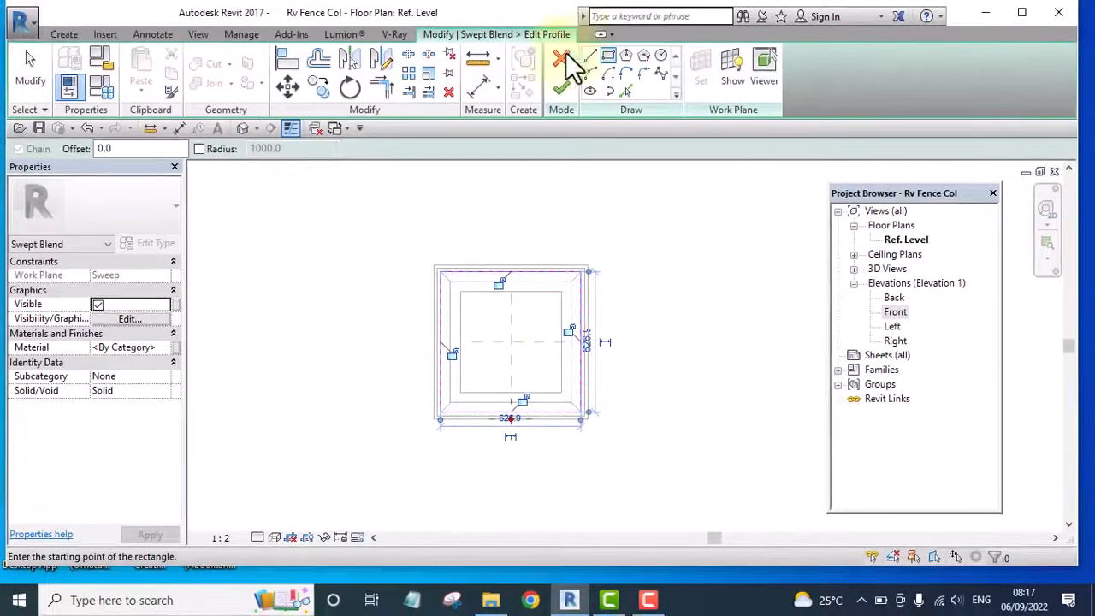
{"action": "left_click", "coordinate": [558, 89]}
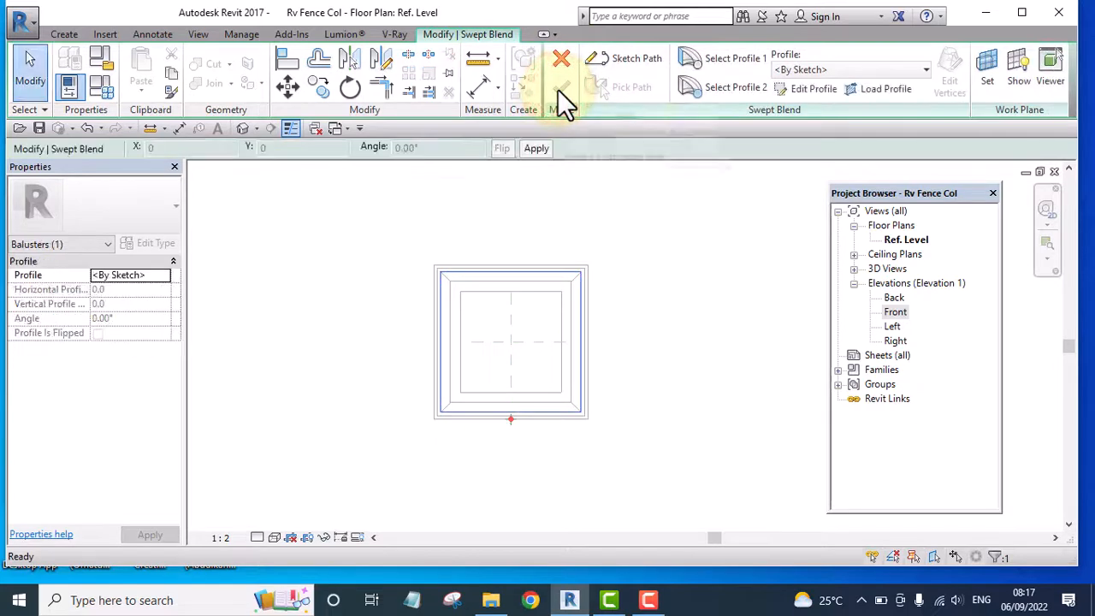
Sketch Profile 2 as a tiny rectangle about 4.4 by 4.1 mm around the intersection of the reference planes at the column's centre
{"action": "left_click", "coordinate": [743, 86]}
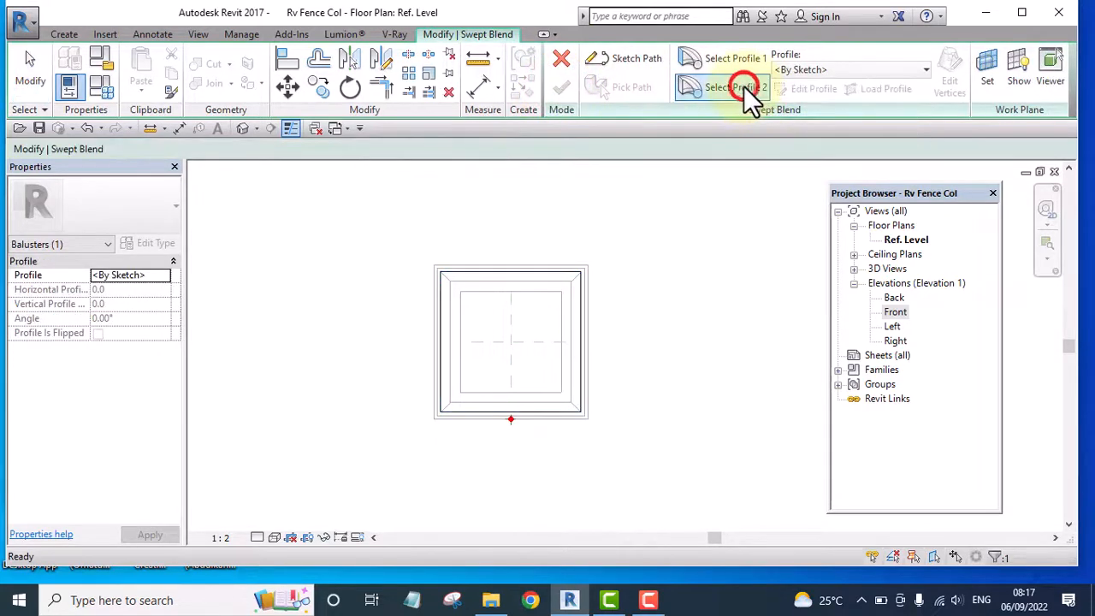
{"action": "left_click", "coordinate": [804, 89]}
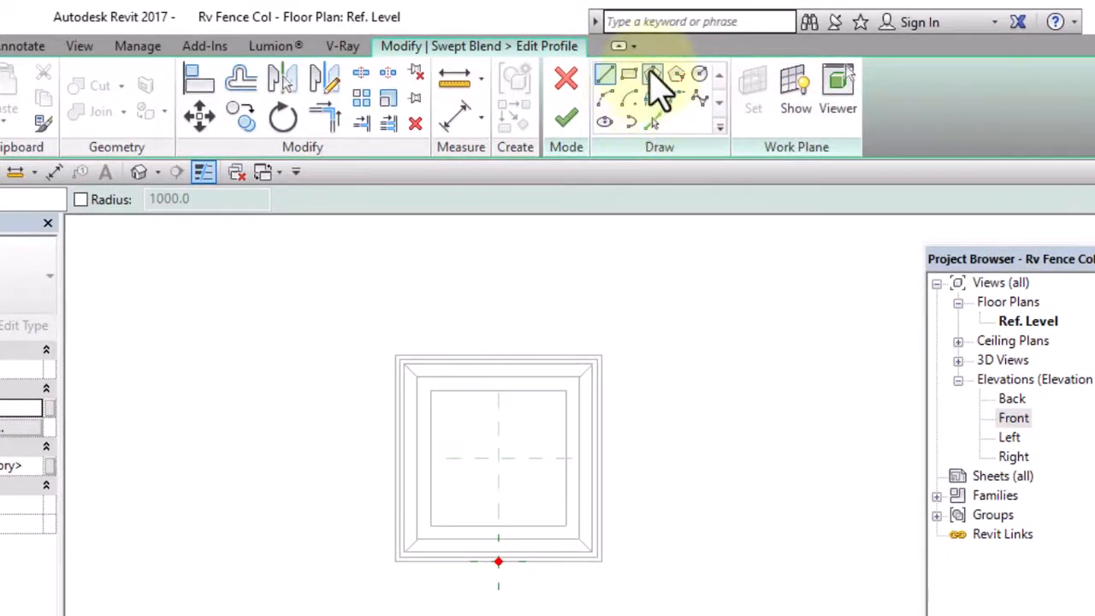
{"action": "left_click", "coordinate": [629, 75]}
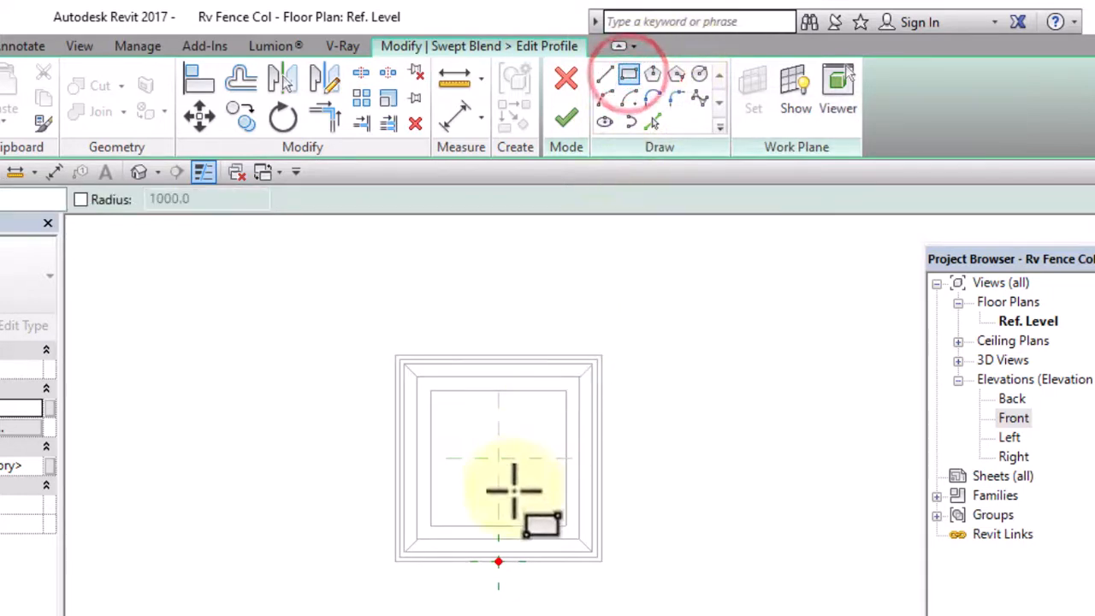
{"action": "scroll", "coordinate": [505, 479], "scroll_direction": "up", "scroll_amount": 3}
{"action": "scroll", "coordinate": [493, 456], "scroll_direction": "up", "scroll_amount": 3}
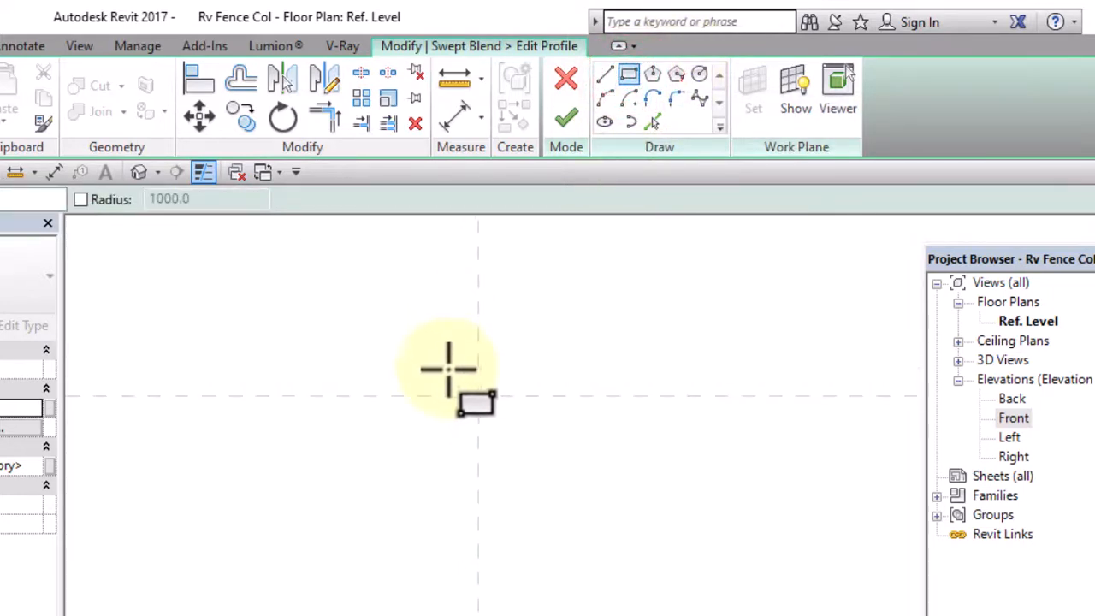
{"action": "scroll", "coordinate": [477, 409], "scroll_direction": "up", "scroll_amount": 2}
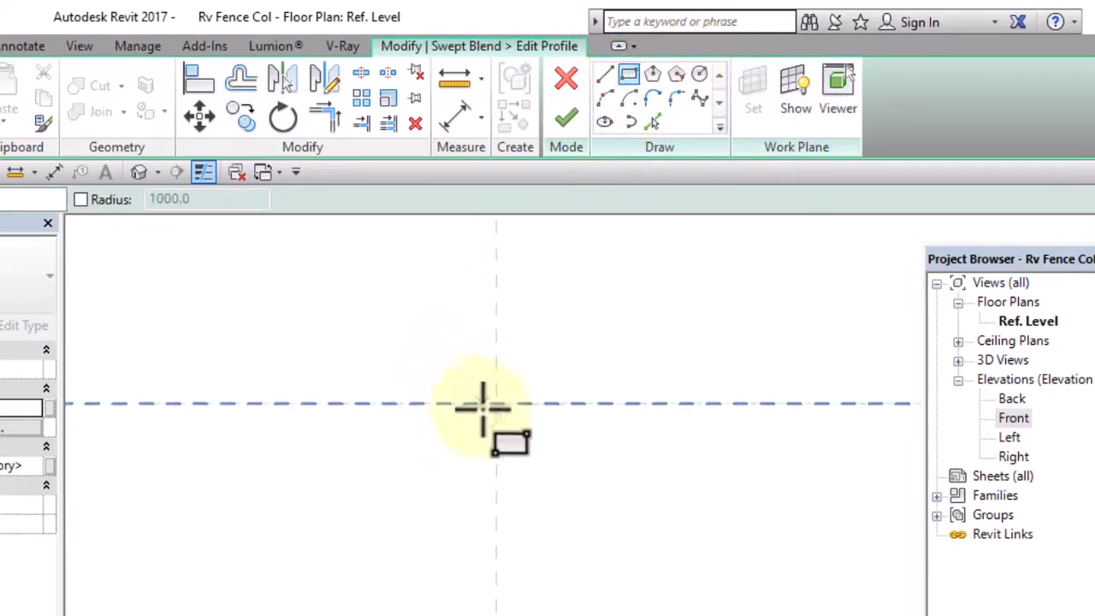
{"action": "left_click", "coordinate": [471, 363]}
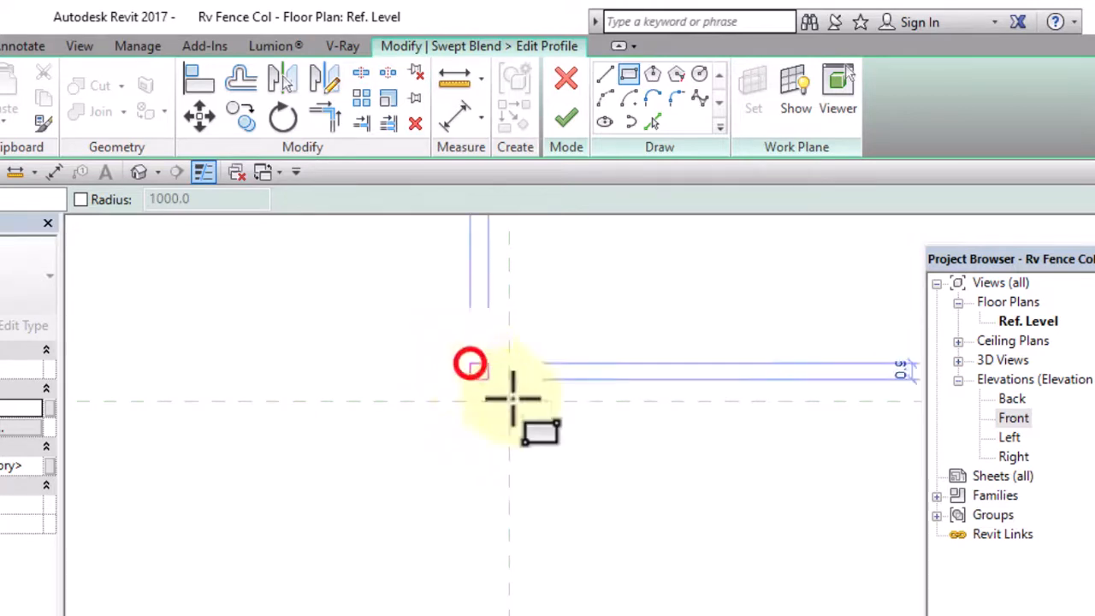
{"action": "left_click", "coordinate": [545, 433]}
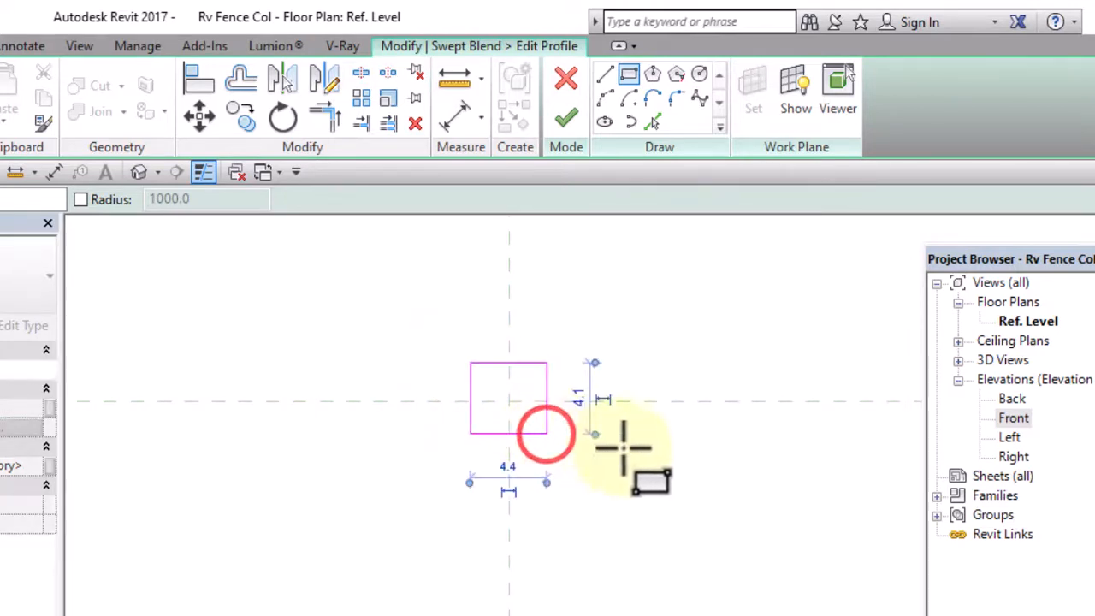
{"action": "right_click", "coordinate": [567, 278]}
{"action": "left_click", "coordinate": [651, 288]}
{"action": "right_click", "coordinate": [654, 288]}
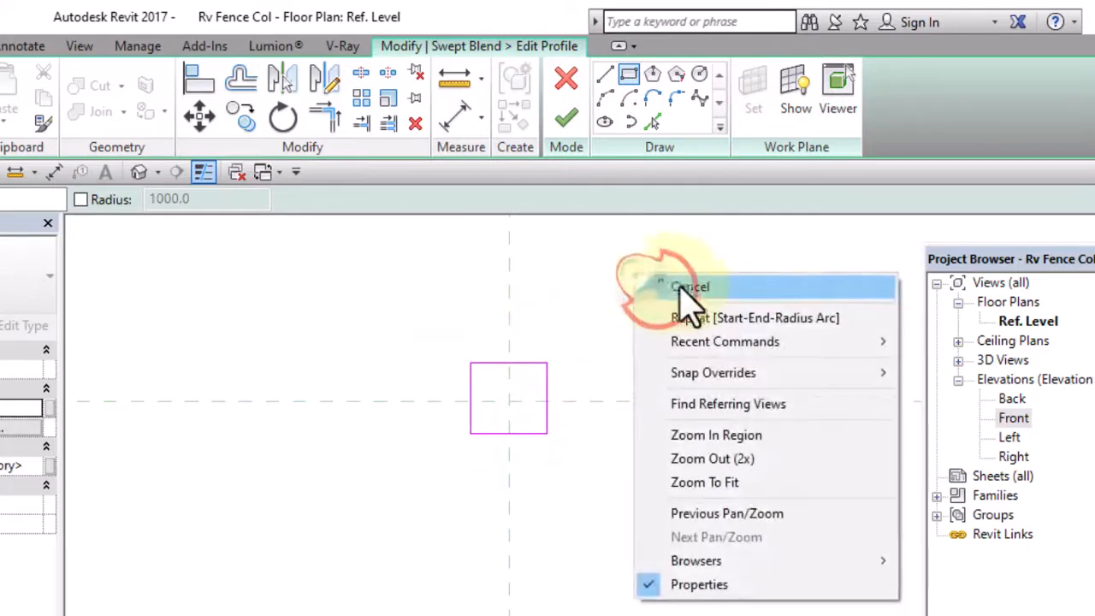
{"action": "left_click", "coordinate": [668, 285]}
Move the edges of the tiny Profile 2 rectangle inward to shrink it around the reference plane intersection, and deselect it
{"action": "scroll", "coordinate": [518, 408], "scroll_direction": "up", "scroll_amount": 3}
{"action": "left_click_drag", "start_coordinate": [516, 372], "coordinate": [520, 414]}
{"action": "left_click_drag", "start_coordinate": [566, 491], "coordinate": [536, 496]}
{"action": "left_click_drag", "start_coordinate": [469, 514], "coordinate": [482, 491]}
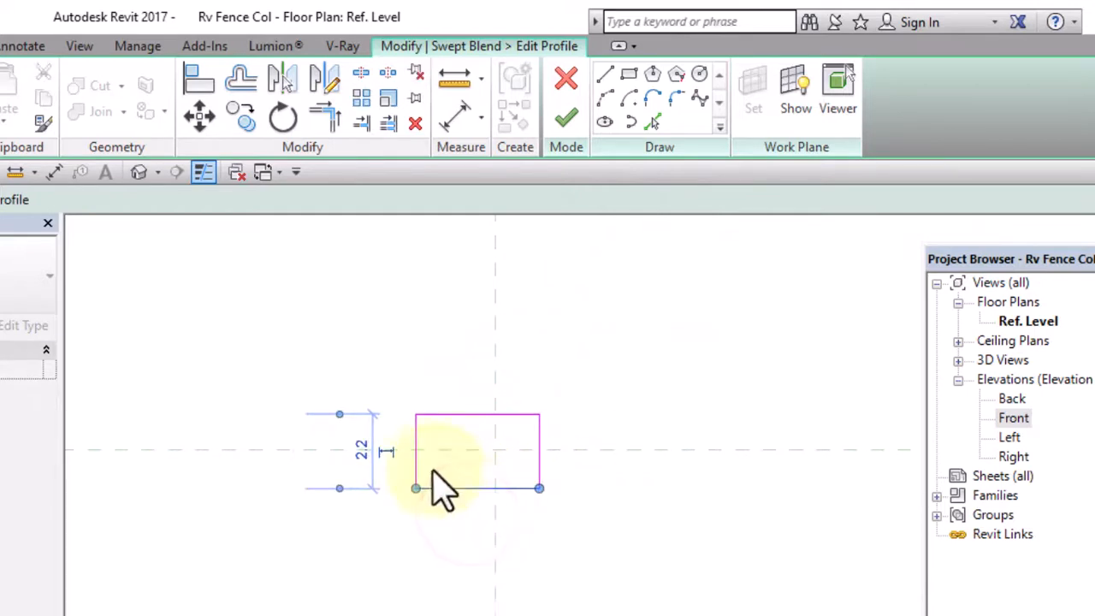
{"action": "scroll", "coordinate": [417, 441], "scroll_direction": "up", "scroll_amount": 2}
{"action": "left_click_drag", "start_coordinate": [418, 431], "coordinate": [476, 436]}
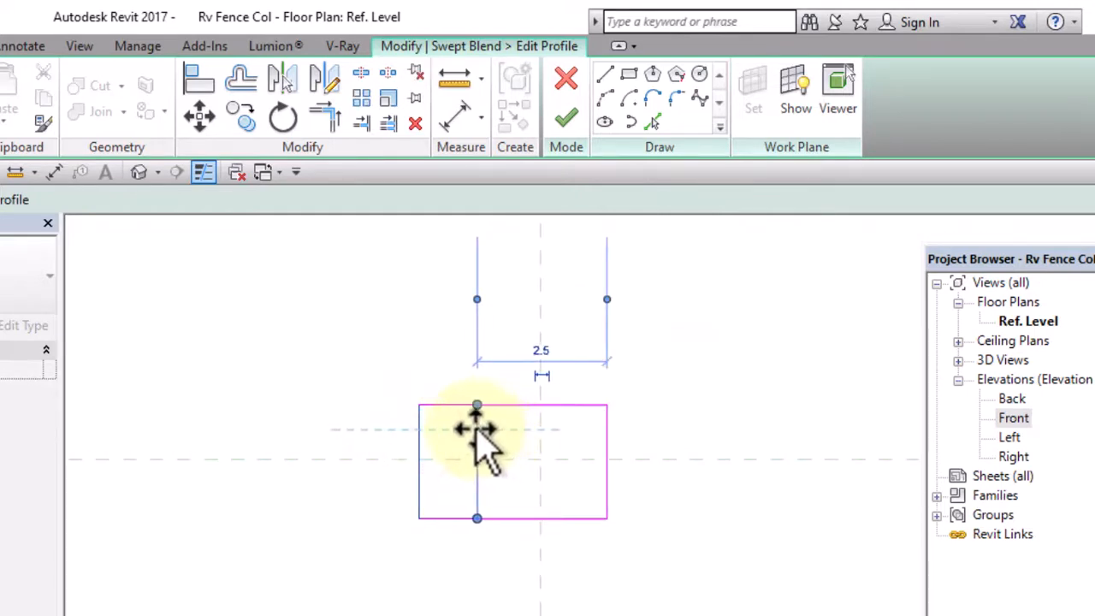
{"action": "left_click", "coordinate": [680, 490]}
Assign the Coping material to the swept blend and finish both the second profile and the swept blend
{"action": "scroll", "coordinate": [513, 416], "scroll_direction": "down", "scroll_amount": 5}
{"action": "scroll", "coordinate": [589, 455], "scroll_direction": "down", "scroll_amount": 1}
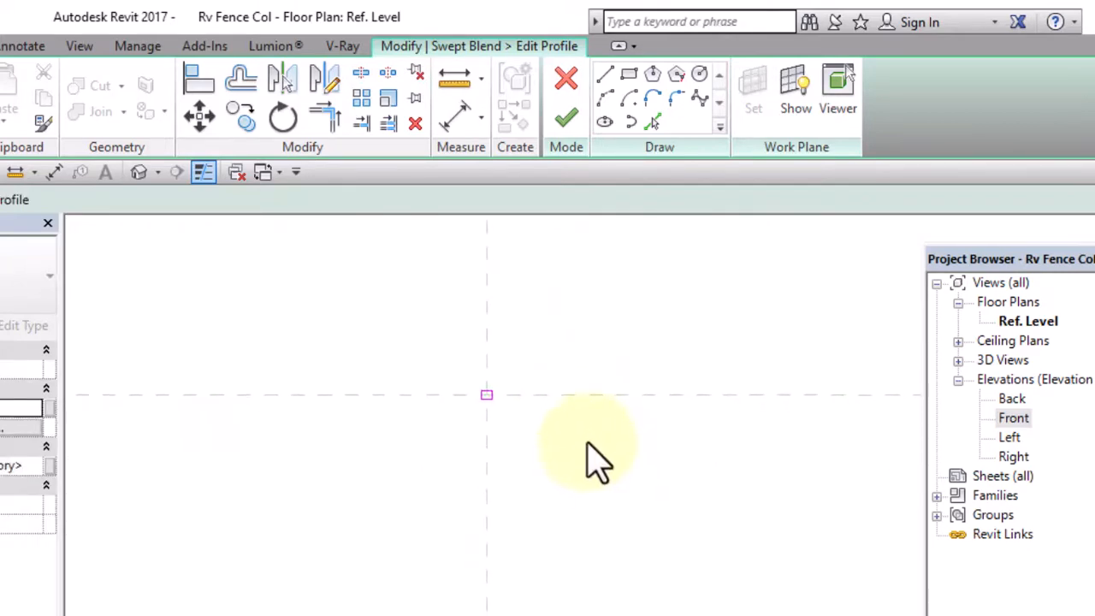
{"action": "scroll", "coordinate": [546, 307], "scroll_direction": "down", "scroll_amount": 4}
{"action": "middle_click_drag", "start_coordinate": [589, 413], "coordinate": [567, 431]}
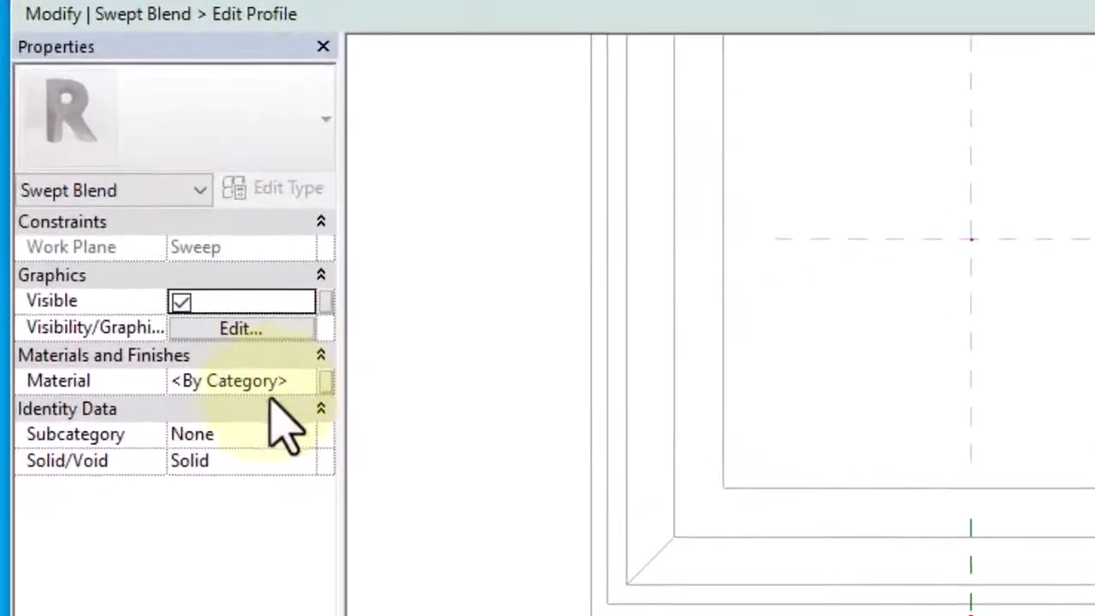
{"action": "left_click", "coordinate": [304, 379]}
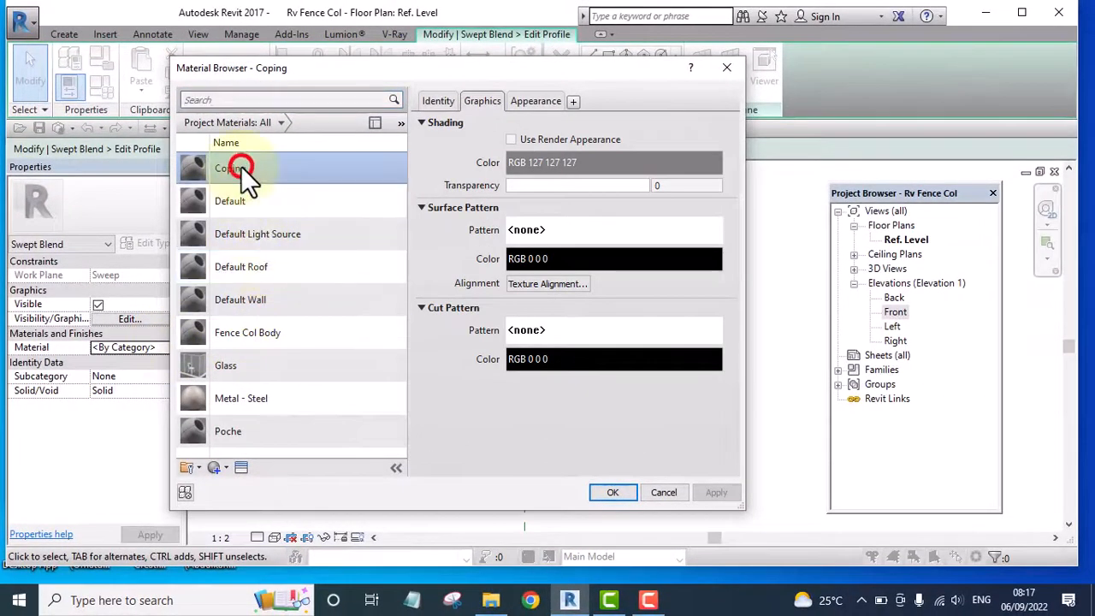
{"action": "left_click", "coordinate": [621, 492]}
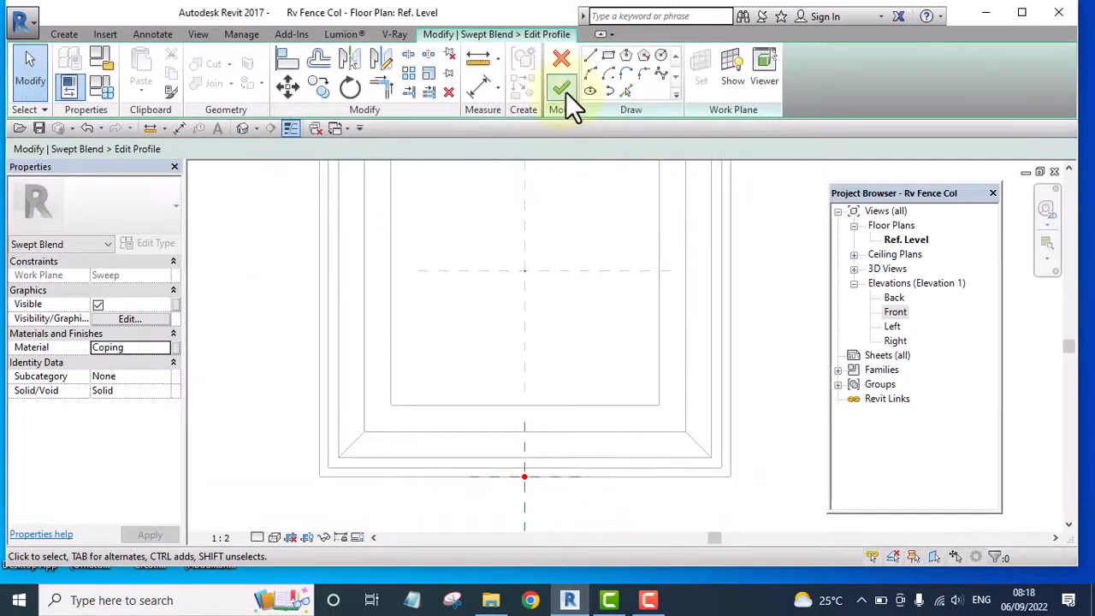
{"action": "left_click", "coordinate": [560, 84]}
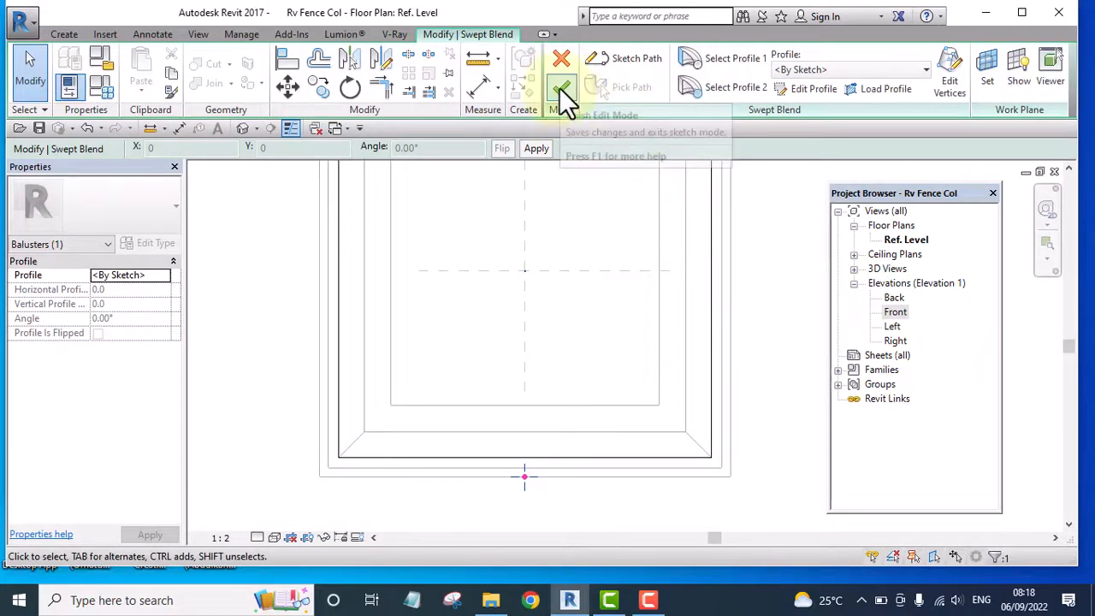
{"action": "left_click", "coordinate": [565, 90]}
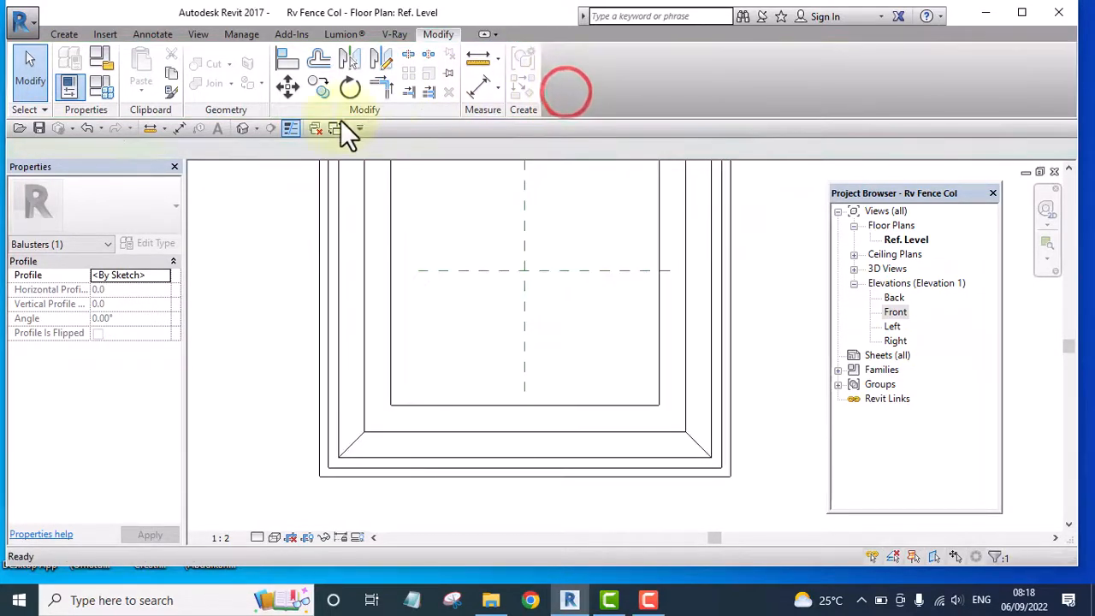
Examine the pyramid cap on top of the column from several angles in the 3D view
{"action": "left_click", "coordinate": [242, 127]}
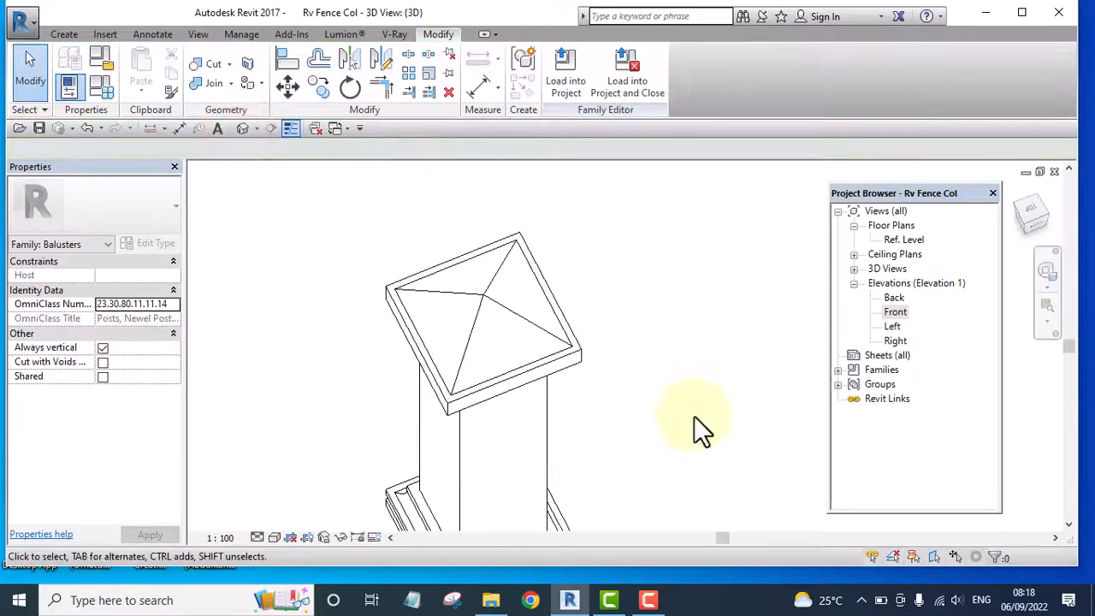
{"action": "middle_click_drag", "start_coordinate": [693, 416], "coordinate": [877, 345], "text": "shift"}
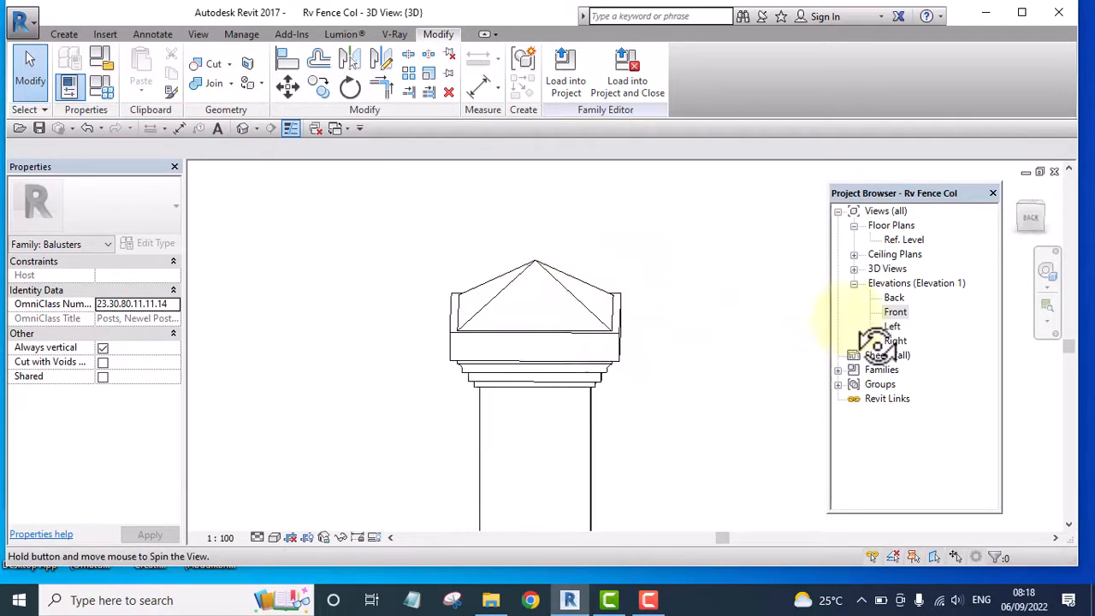
{"action": "scroll", "coordinate": [553, 295], "scroll_direction": "up", "scroll_amount": 4}
{"action": "middle_click_drag", "start_coordinate": [697, 372], "coordinate": [758, 351], "text": "shift"}
Reopen the pyramid cap's swept blend path sketch, select its vertical line and switch to the Front elevation
{"action": "left_click", "coordinate": [548, 258]}
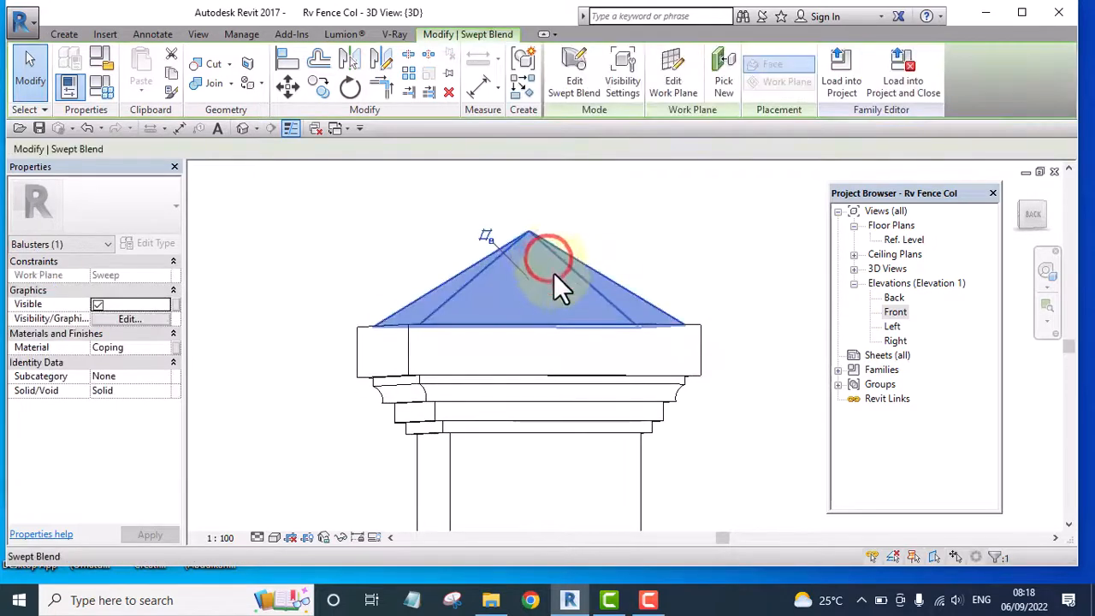
{"action": "left_click", "coordinate": [572, 86]}
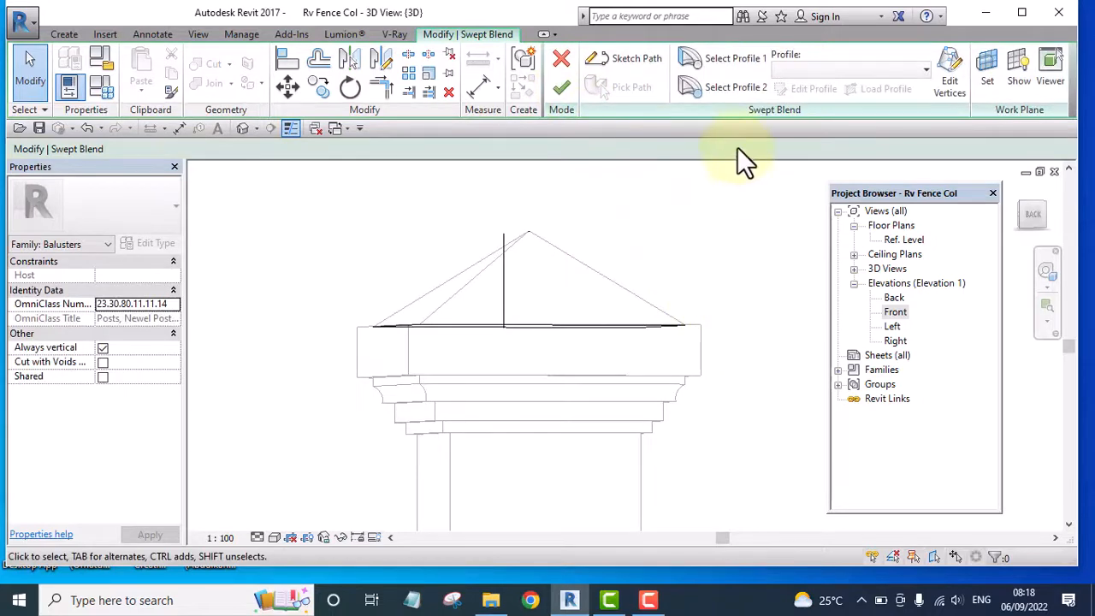
{"action": "left_click", "coordinate": [627, 58]}
{"action": "left_click", "coordinate": [504, 273]}
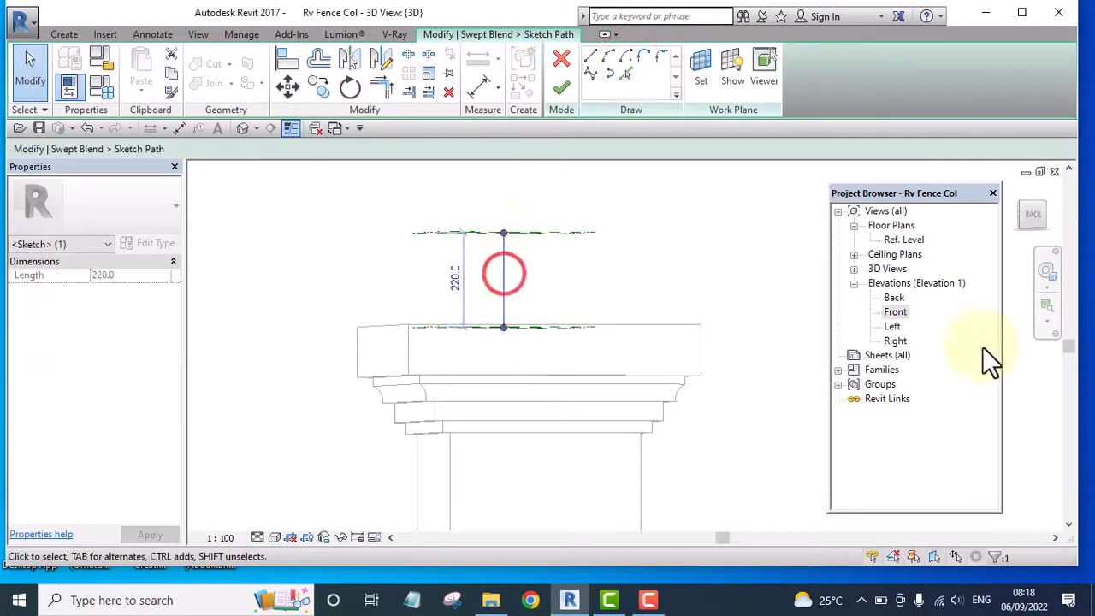
{"action": "double_click", "coordinate": [895, 312]}
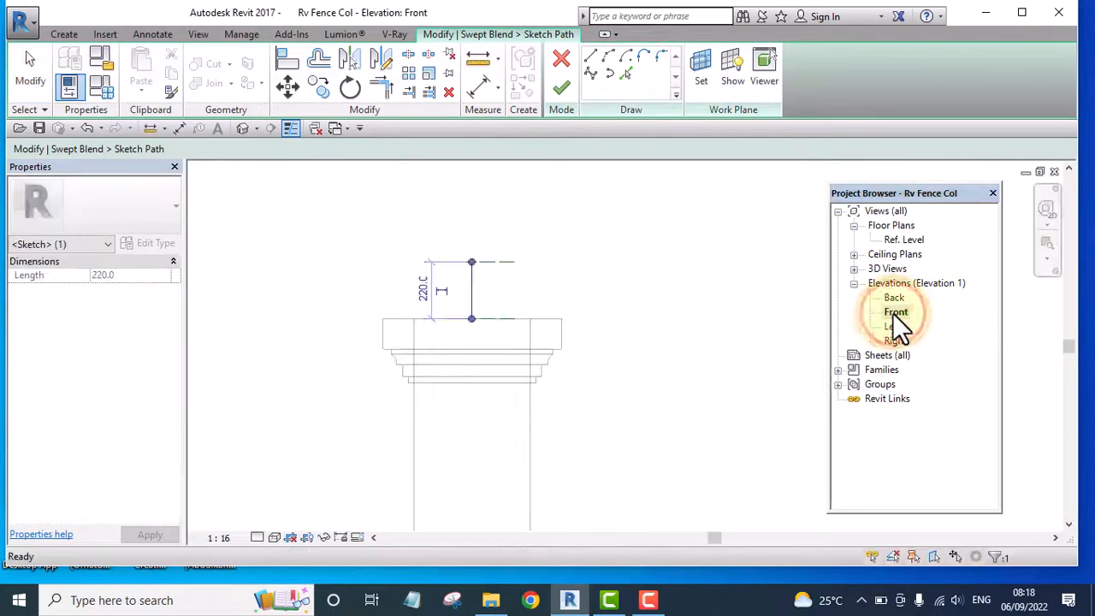
Shorten the cap's vertical path line to 50 mm and finish the path sketch and the swept blend edit
{"action": "scroll", "coordinate": [480, 242], "scroll_direction": "up", "scroll_amount": 3}
{"action": "left_click_drag", "start_coordinate": [458, 278], "coordinate": [464, 346]}
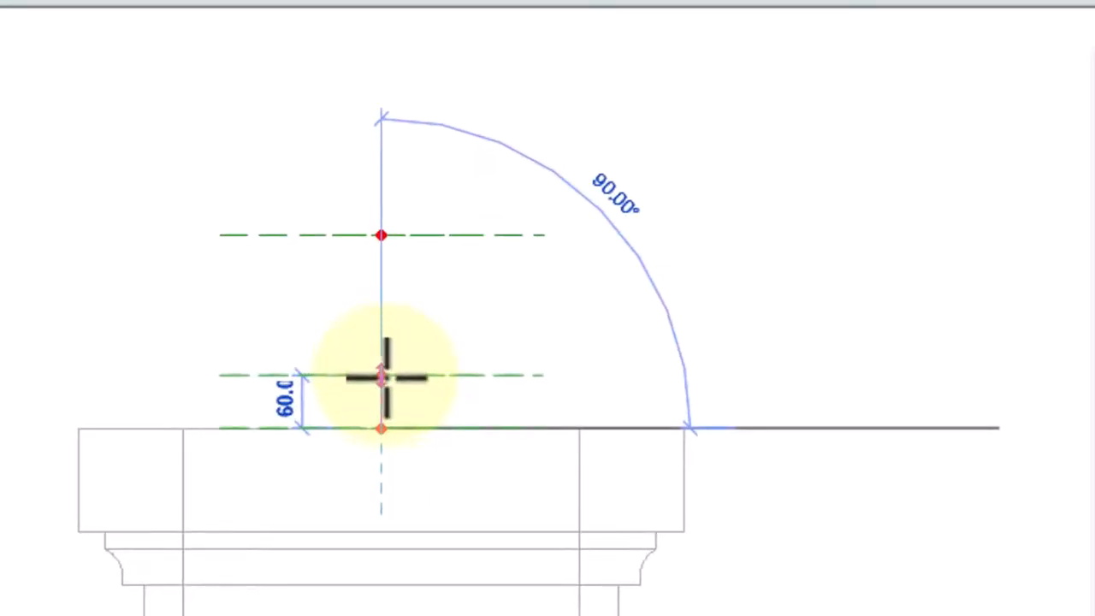
{"action": "left_click_drag", "start_coordinate": [387, 384], "coordinate": [387, 384]}
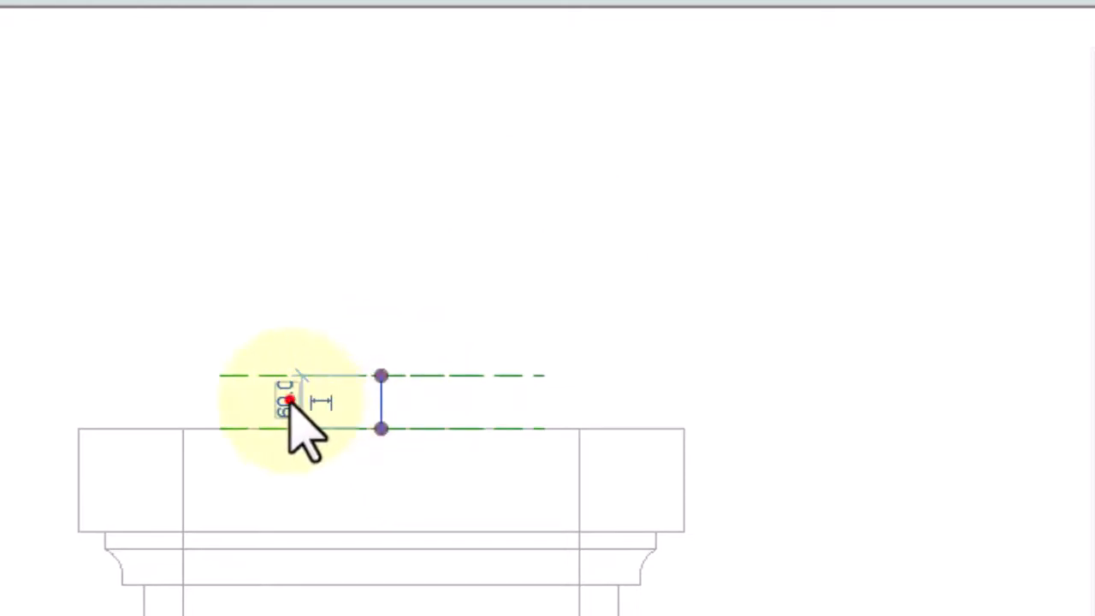
{"action": "left_click", "coordinate": [289, 400]}
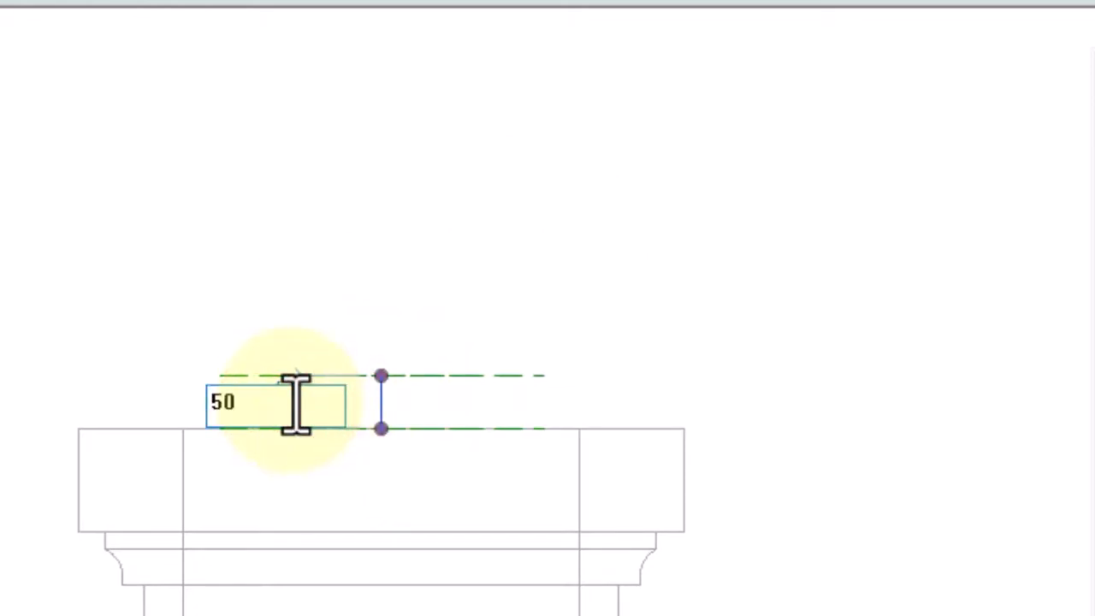
{"action": "type", "text": "50"}
{"action": "left_click", "coordinate": [586, 113]}
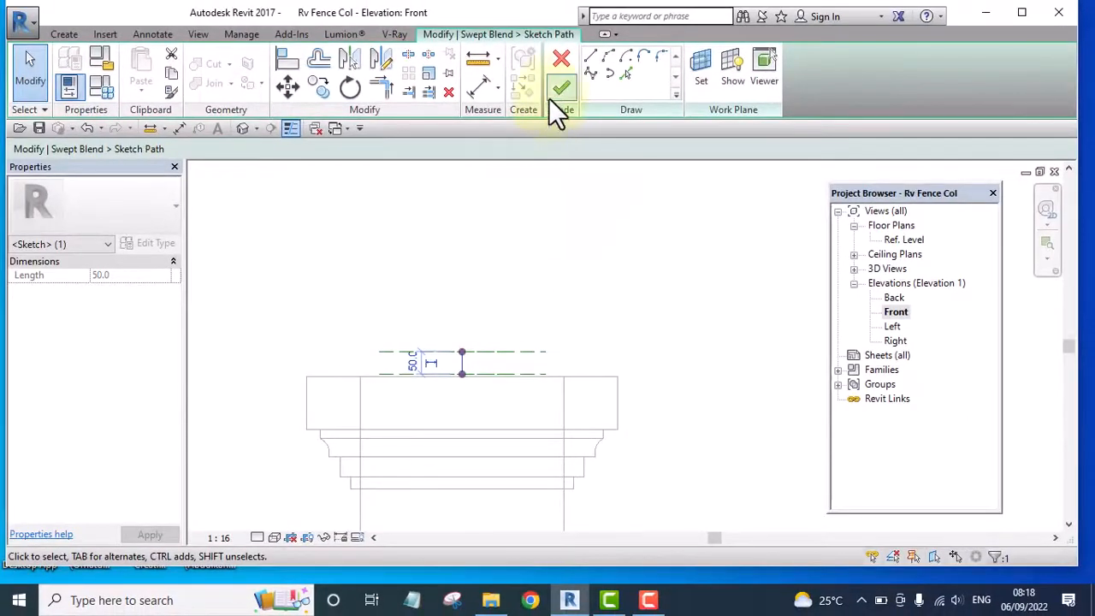
{"action": "left_click", "coordinate": [557, 86]}
{"action": "left_click", "coordinate": [560, 90]}
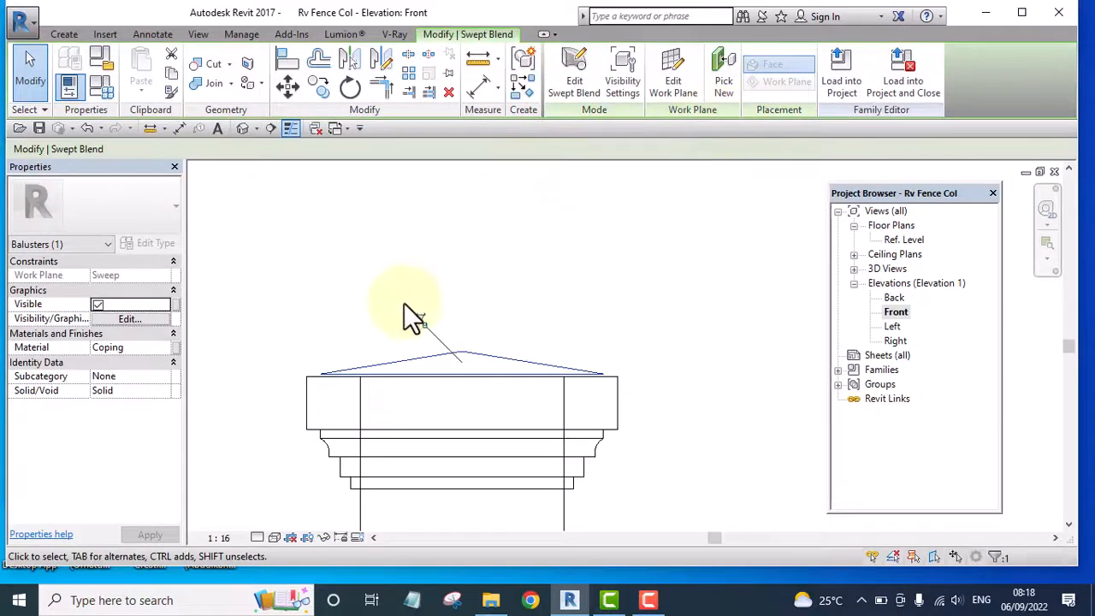
Move the pyramid cap's swept blend straight down so its base sits on the top edge of the column's coping
{"action": "scroll", "coordinate": [330, 379], "scroll_direction": "up", "scroll_amount": 4}
{"action": "scroll", "coordinate": [398, 313], "scroll_direction": "down", "scroll_amount": 2}
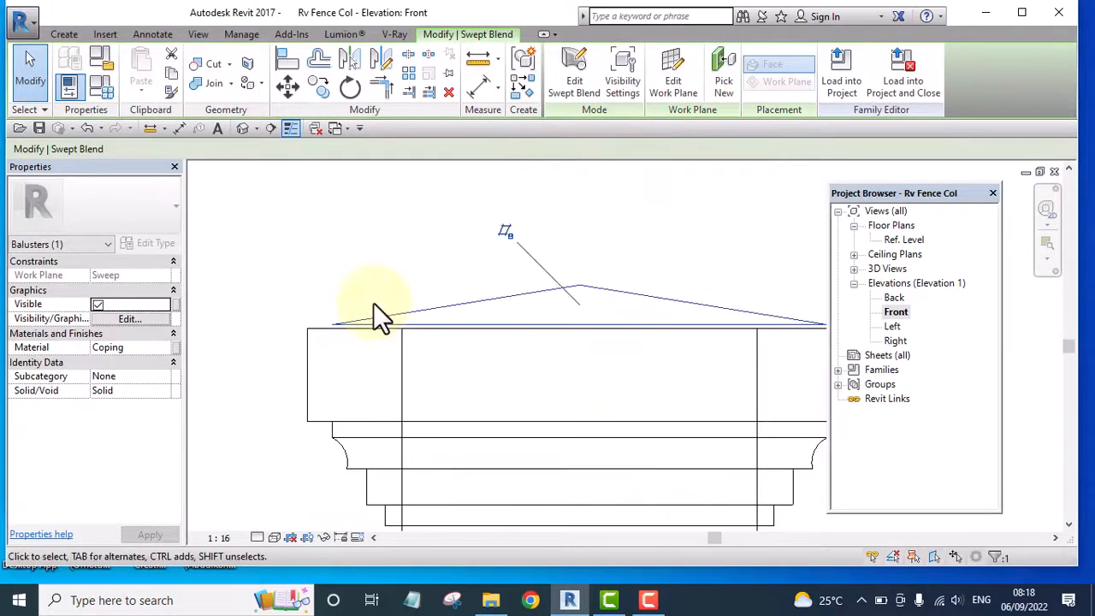
{"action": "scroll", "coordinate": [373, 302], "scroll_direction": "down", "scroll_amount": 3}
{"action": "scroll", "coordinate": [605, 288], "scroll_direction": "up", "scroll_amount": 5}
{"action": "left_click", "coordinate": [715, 256]}
{"action": "scroll", "coordinate": [668, 330], "scroll_direction": "up", "scroll_amount": 6}
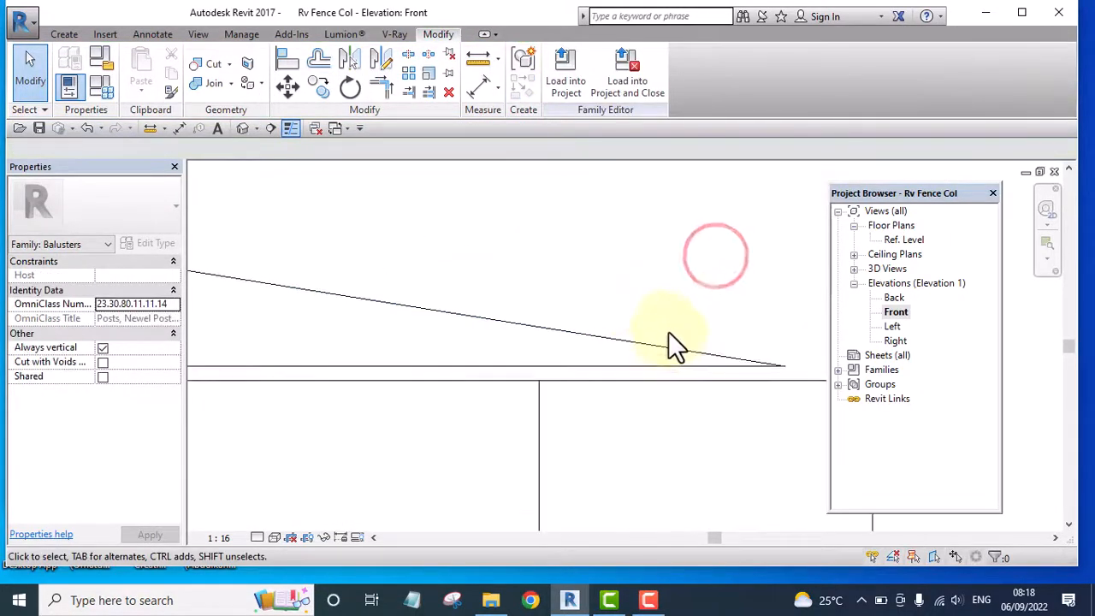
{"action": "left_click", "coordinate": [675, 347]}
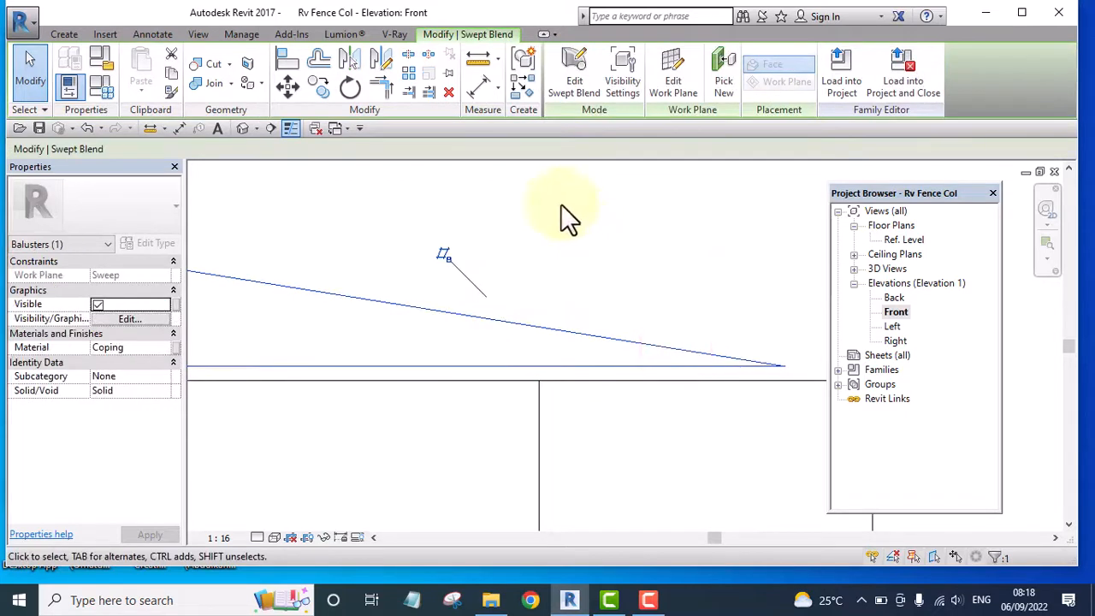
{"action": "scroll", "coordinate": [562, 206], "scroll_direction": "down", "scroll_amount": 5}
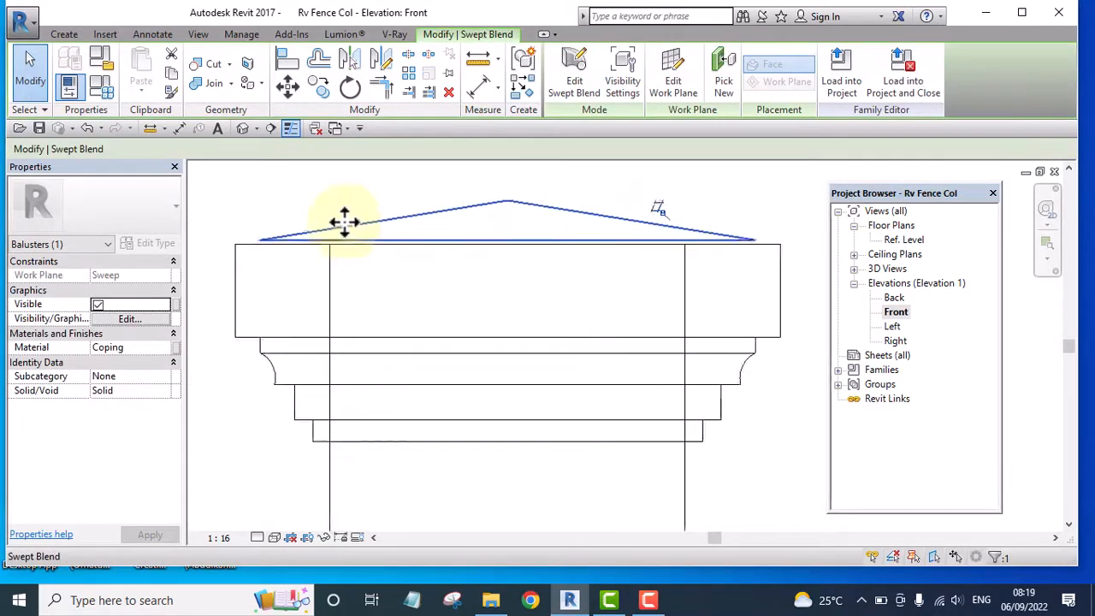
{"action": "scroll", "coordinate": [344, 223], "scroll_direction": "up", "scroll_amount": 3}
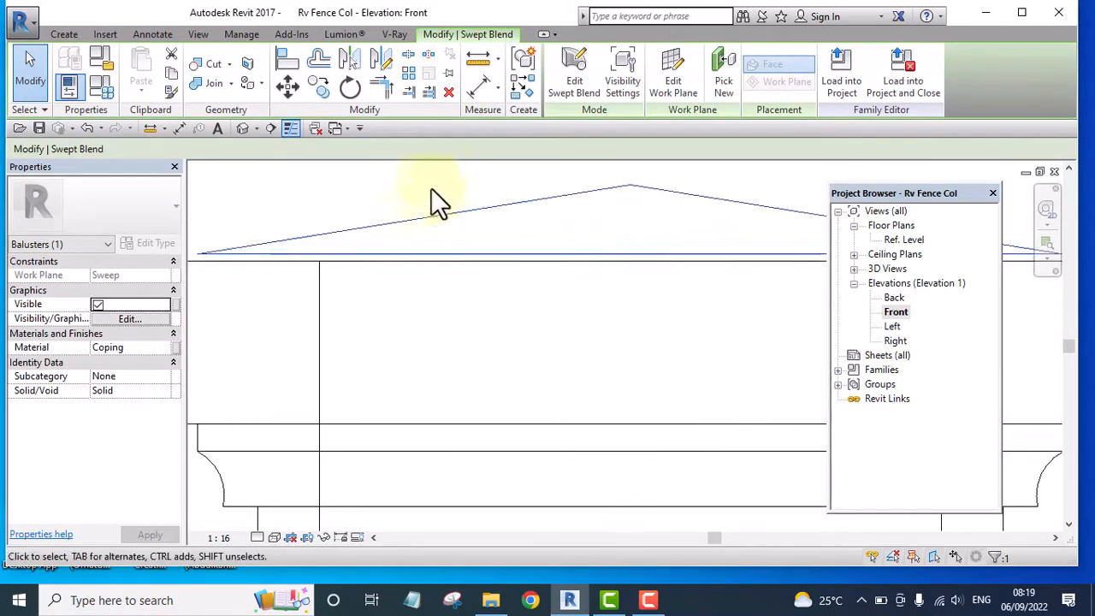
{"action": "left_click", "coordinate": [286, 86]}
{"action": "scroll", "coordinate": [305, 273], "scroll_direction": "down", "scroll_amount": 3}
{"action": "scroll", "coordinate": [632, 256], "scroll_direction": "up", "scroll_amount": 5}
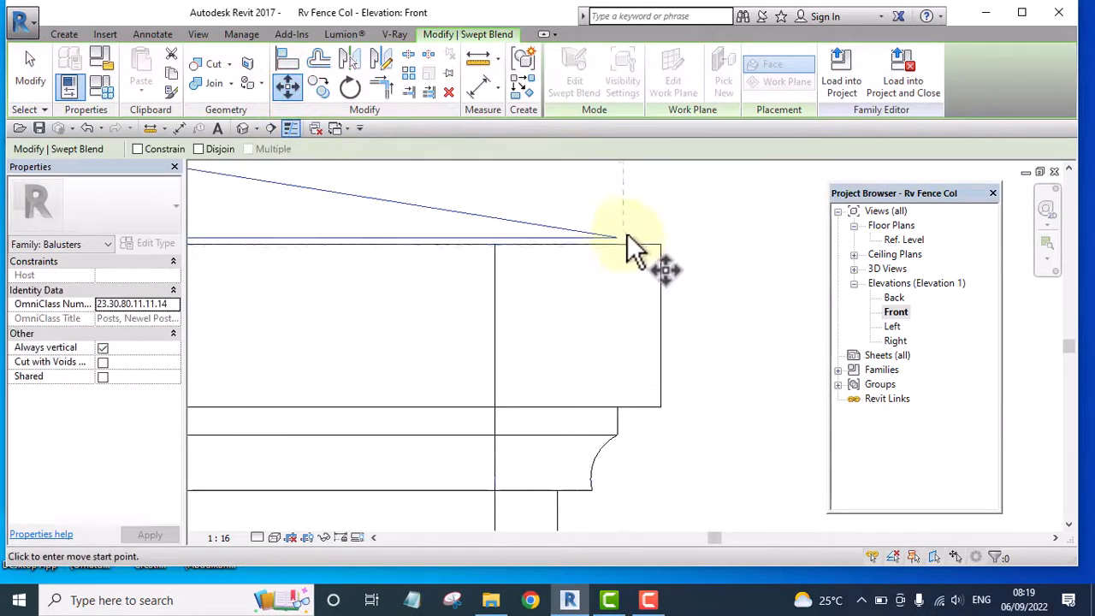
{"action": "left_click", "coordinate": [627, 238]}
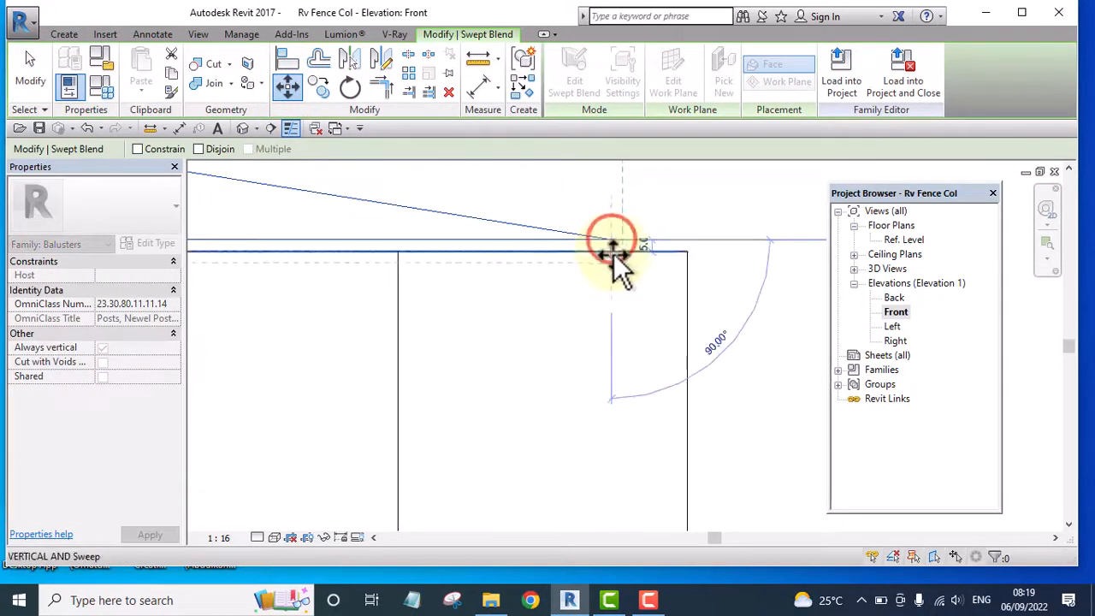
{"action": "left_click", "coordinate": [612, 253]}
{"action": "left_click", "coordinate": [655, 204]}
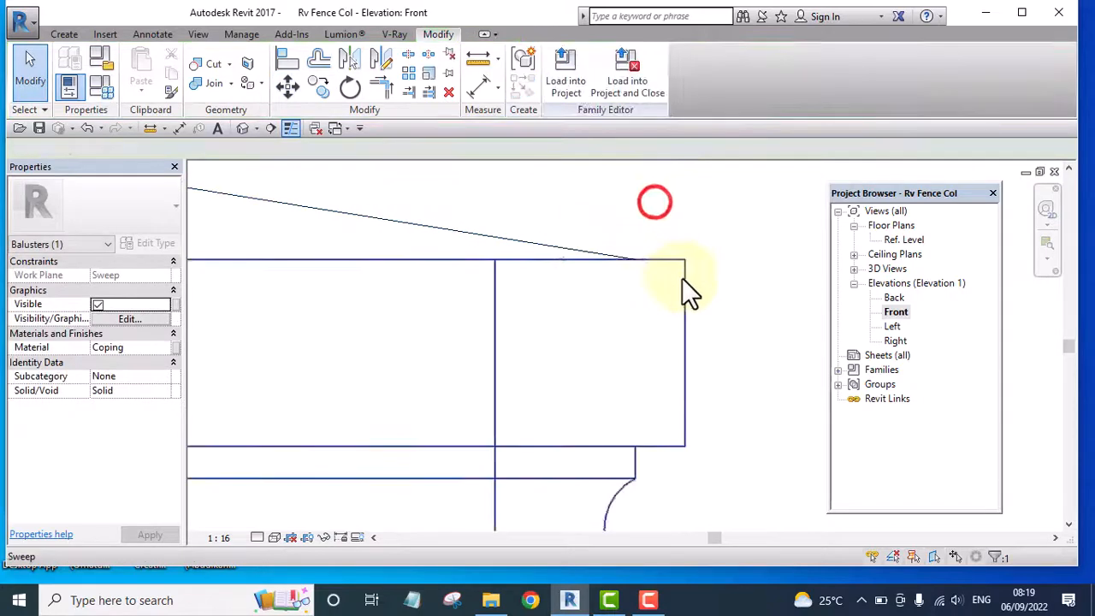
Examine the column top with the lowered pyramid cap in the 3D view from several angles
{"action": "scroll", "coordinate": [684, 288], "scroll_direction": "down", "scroll_amount": 3}
{"action": "scroll", "coordinate": [682, 278], "scroll_direction": "down", "scroll_amount": 1}
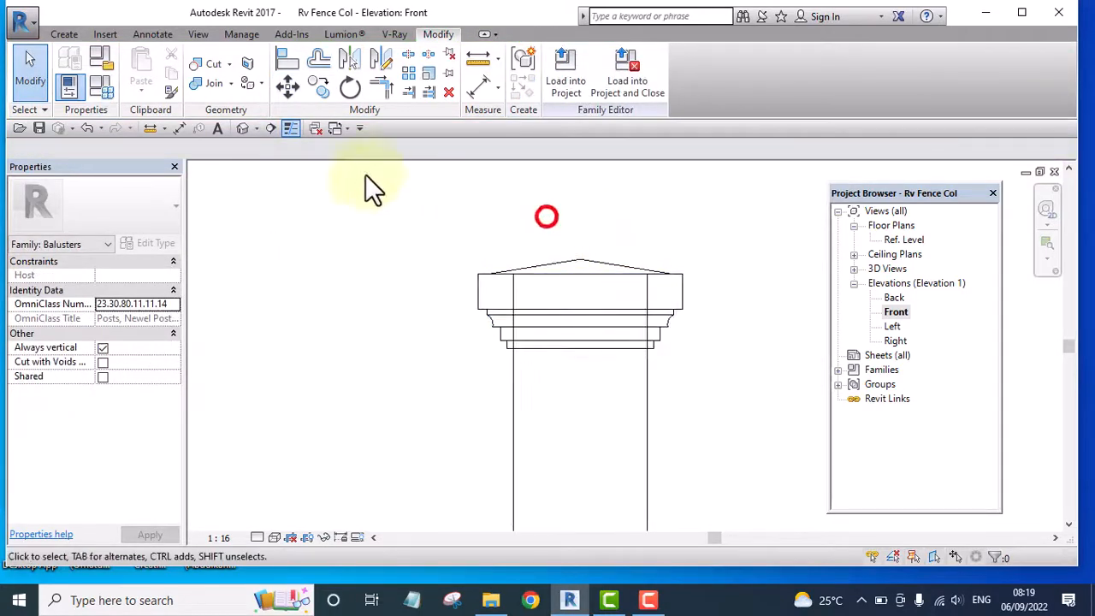
{"action": "left_click", "coordinate": [243, 129]}
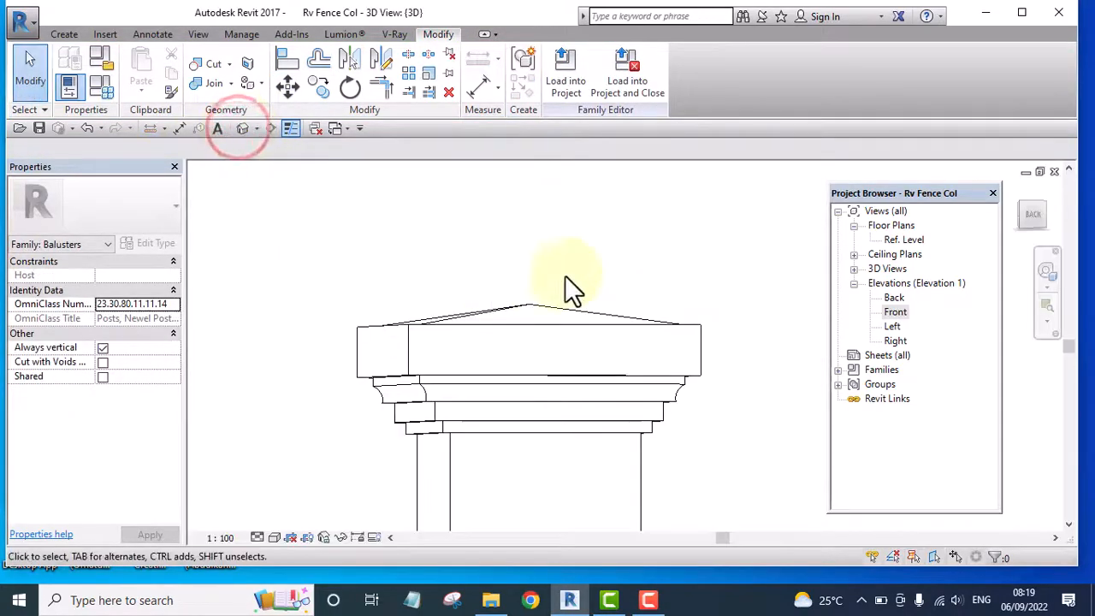
{"action": "middle_click_drag", "start_coordinate": [603, 239], "coordinate": [428, 282], "text": "shift"}
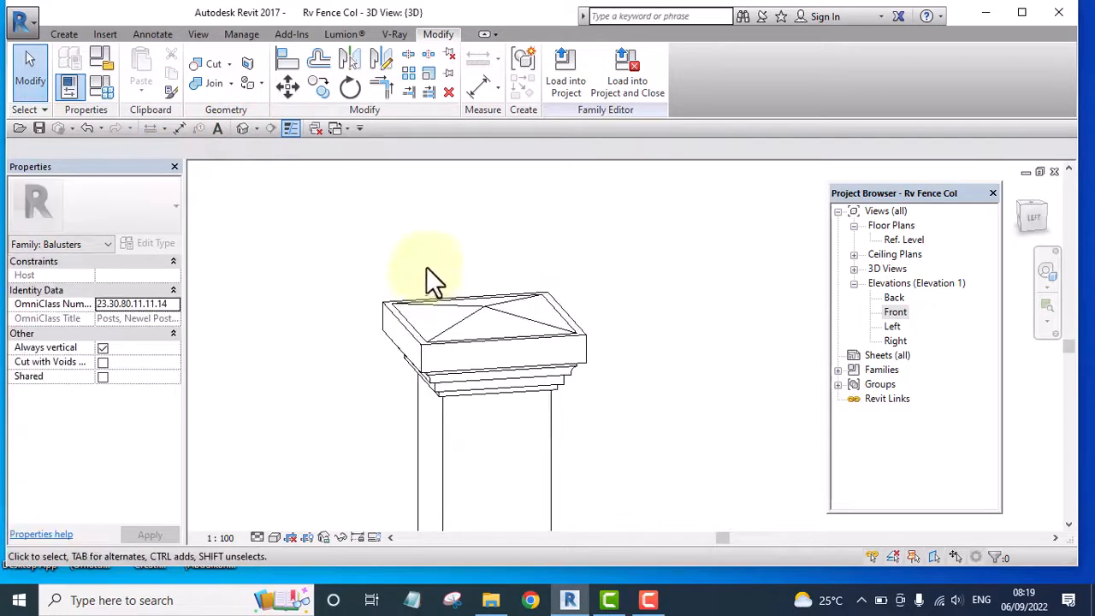
{"action": "scroll", "coordinate": [638, 332], "scroll_direction": "down", "scroll_amount": 3}
{"action": "middle_click_drag", "start_coordinate": [637, 331], "coordinate": [795, 318], "text": "shift"}
{"action": "scroll", "coordinate": [499, 321], "scroll_direction": "up", "scroll_amount": 3}
{"action": "middle_click_drag", "start_coordinate": [499, 321], "coordinate": [525, 302], "text": "shift"}
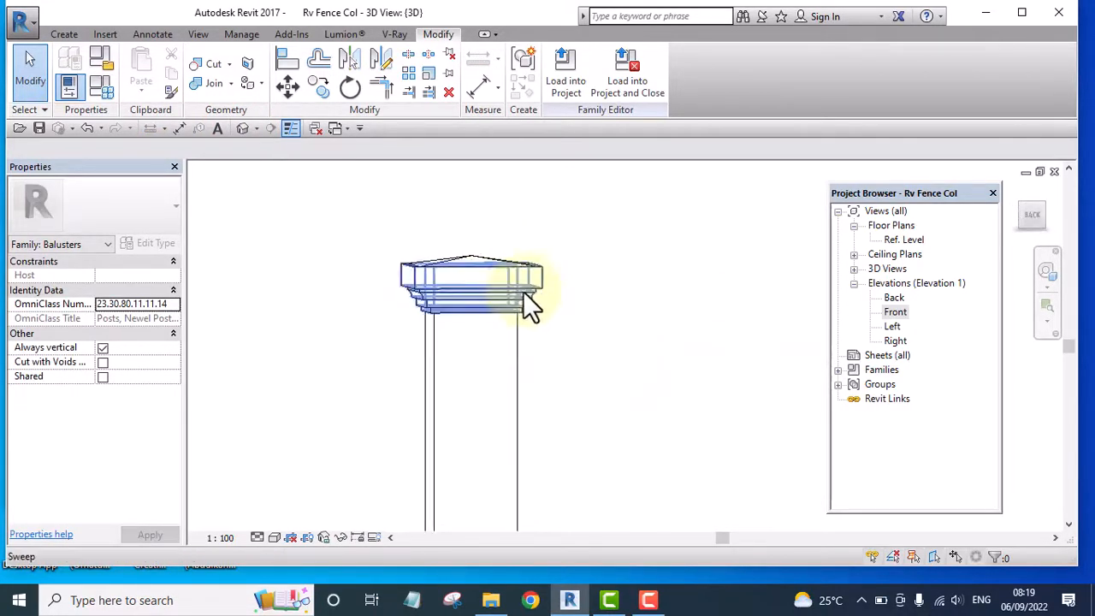
Open the coping sweep's profile sketch for editing in the Left elevation
{"action": "left_click", "coordinate": [521, 288]}
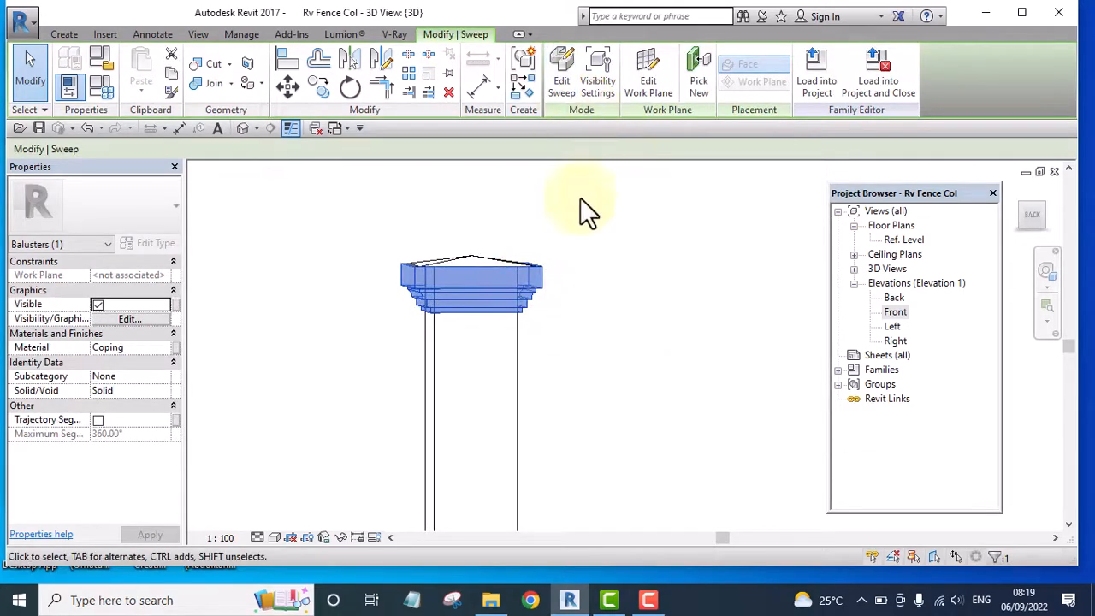
{"action": "double_click", "coordinate": [896, 311]}
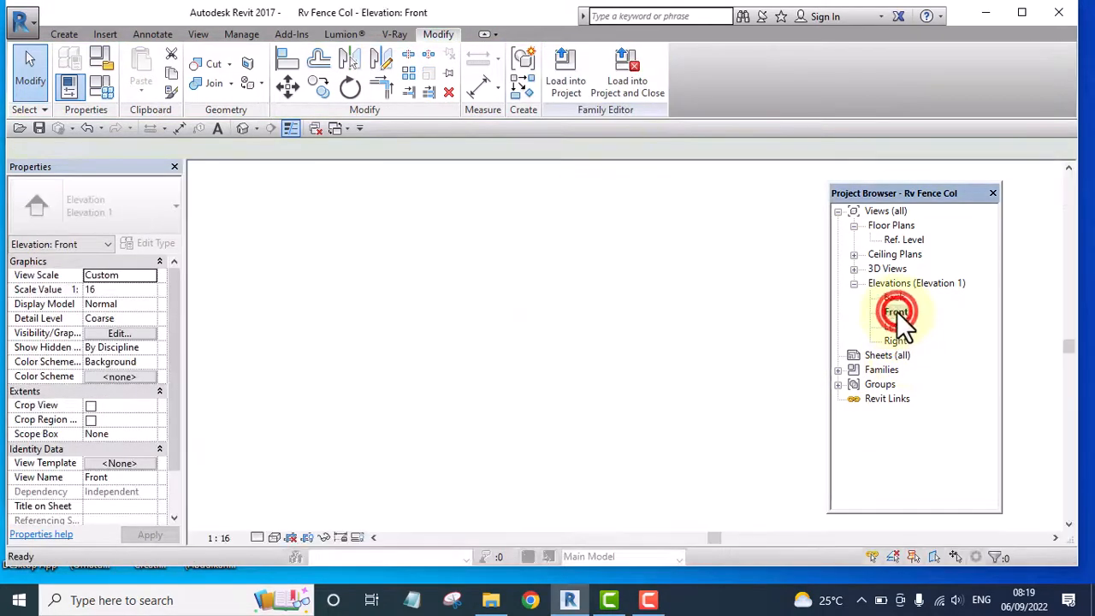
{"action": "middle_click_drag", "start_coordinate": [674, 347], "coordinate": [603, 267]}
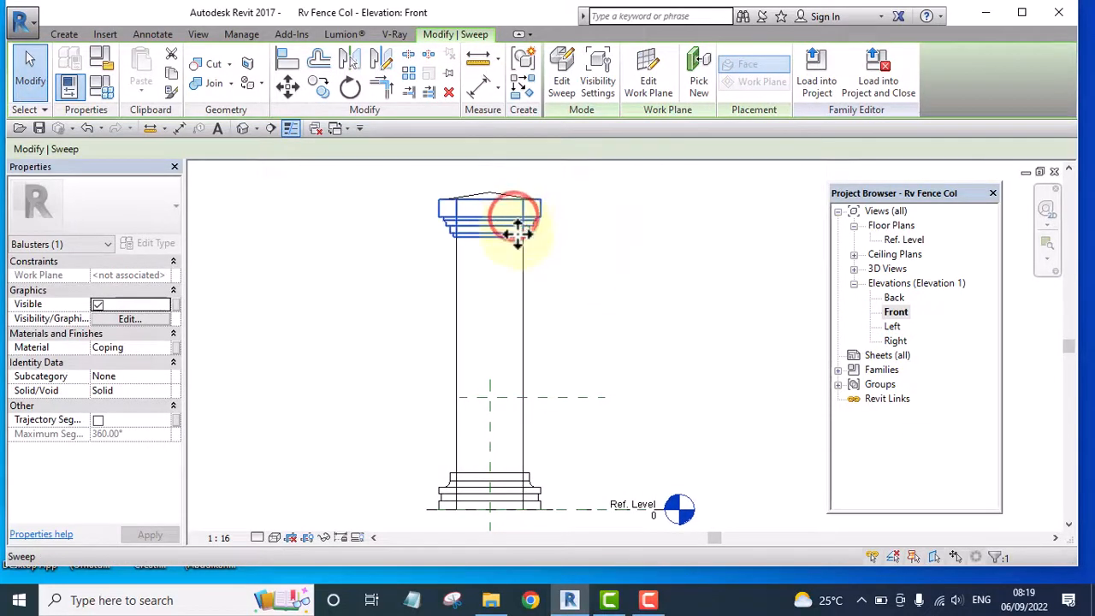
{"action": "left_click", "coordinate": [561, 86]}
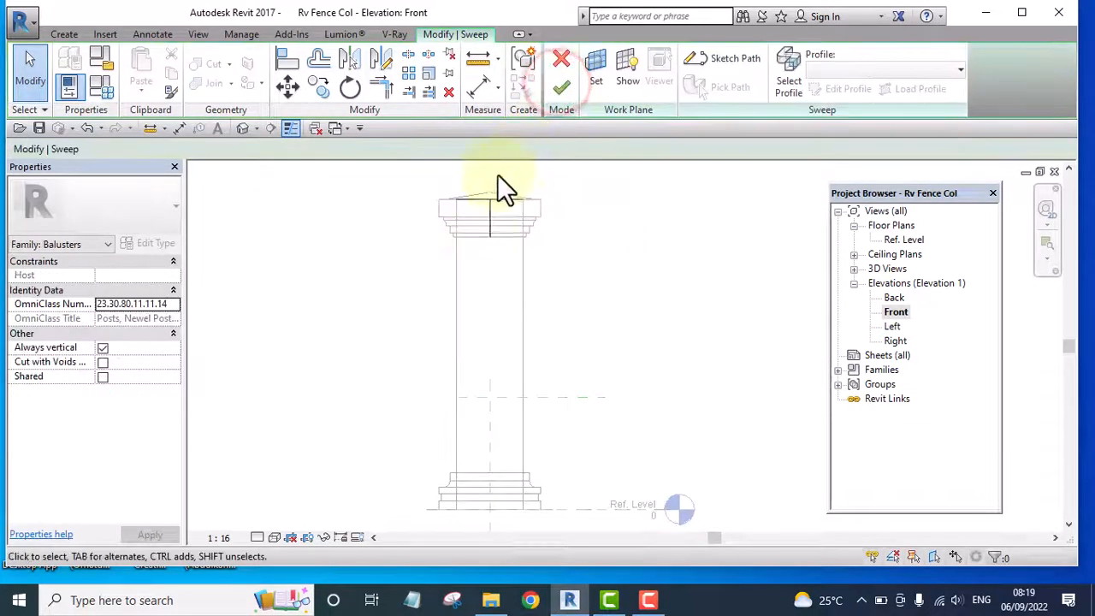
{"action": "double_click", "coordinate": [893, 325]}
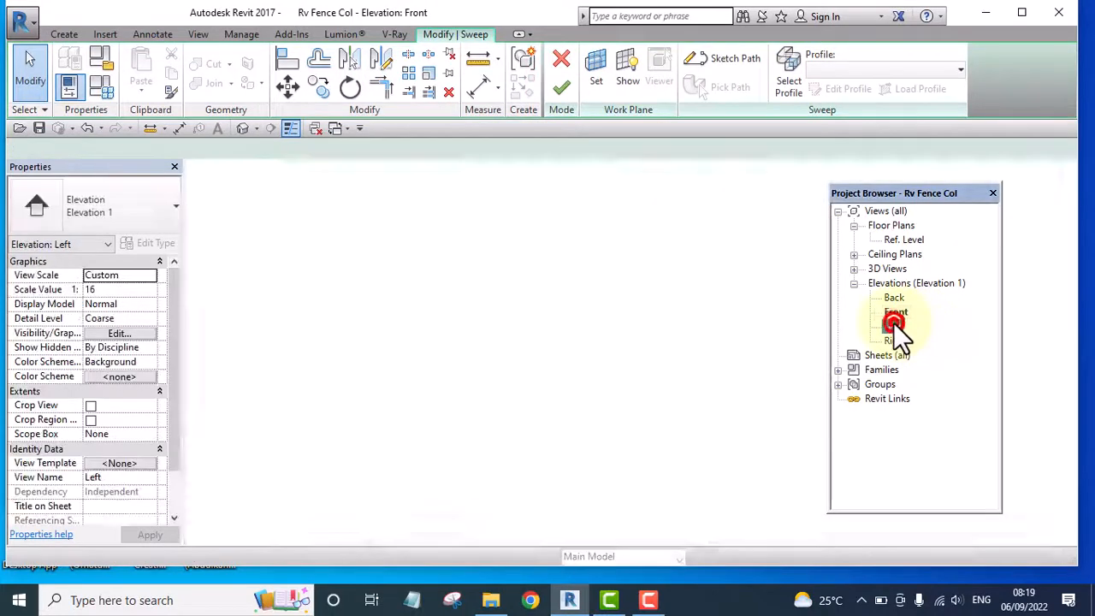
{"action": "left_click", "coordinate": [514, 252]}
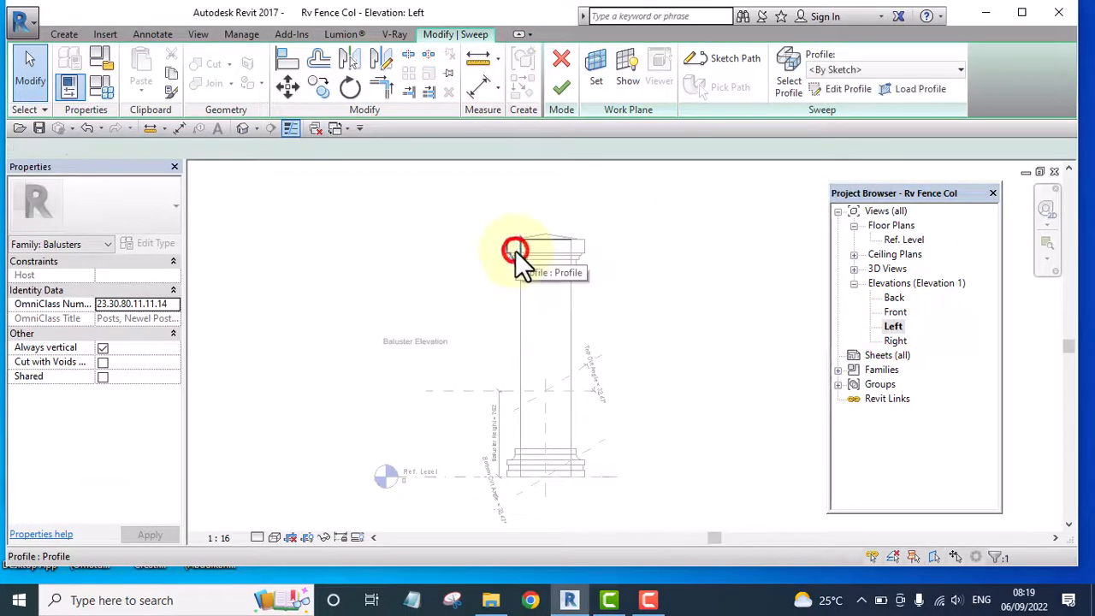
{"action": "left_click", "coordinate": [853, 90]}
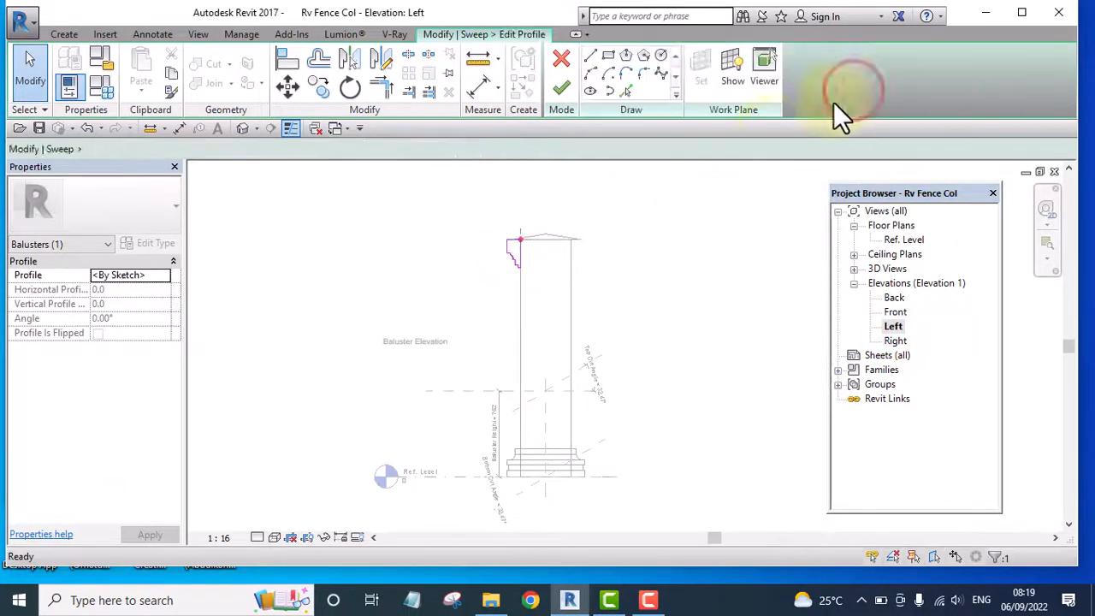
Sketch a 40 by 60 mm rectangle outward and upward from the intersection of the column edge and the top reference plane
{"action": "scroll", "coordinate": [486, 265], "scroll_direction": "up", "scroll_amount": 2}
{"action": "middle_click_drag", "start_coordinate": [585, 261], "coordinate": [564, 210]}
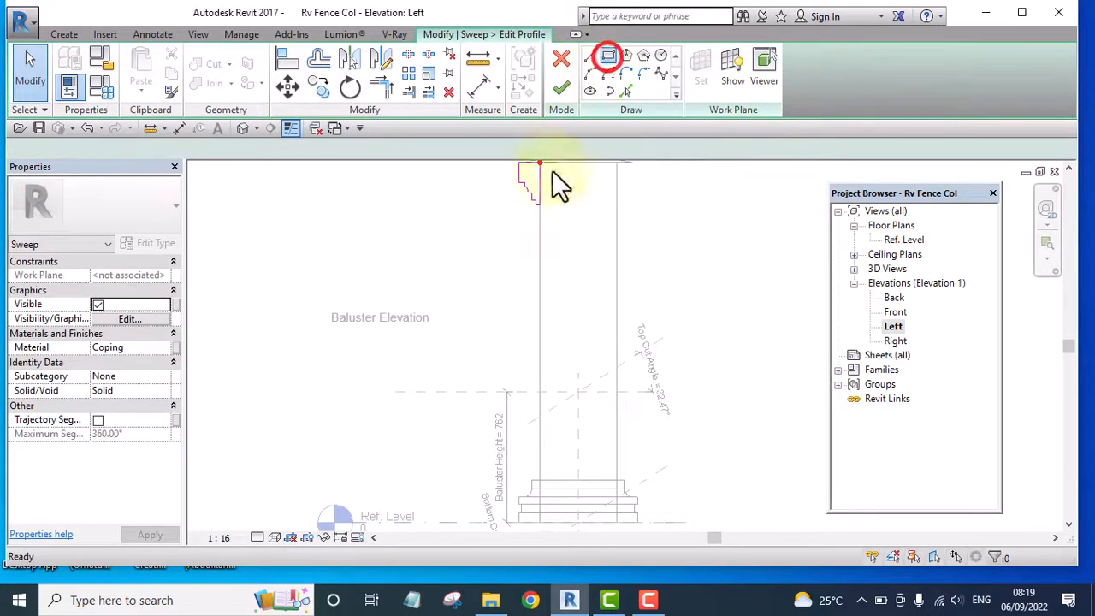
{"action": "scroll", "coordinate": [537, 389], "scroll_direction": "up", "scroll_amount": 3}
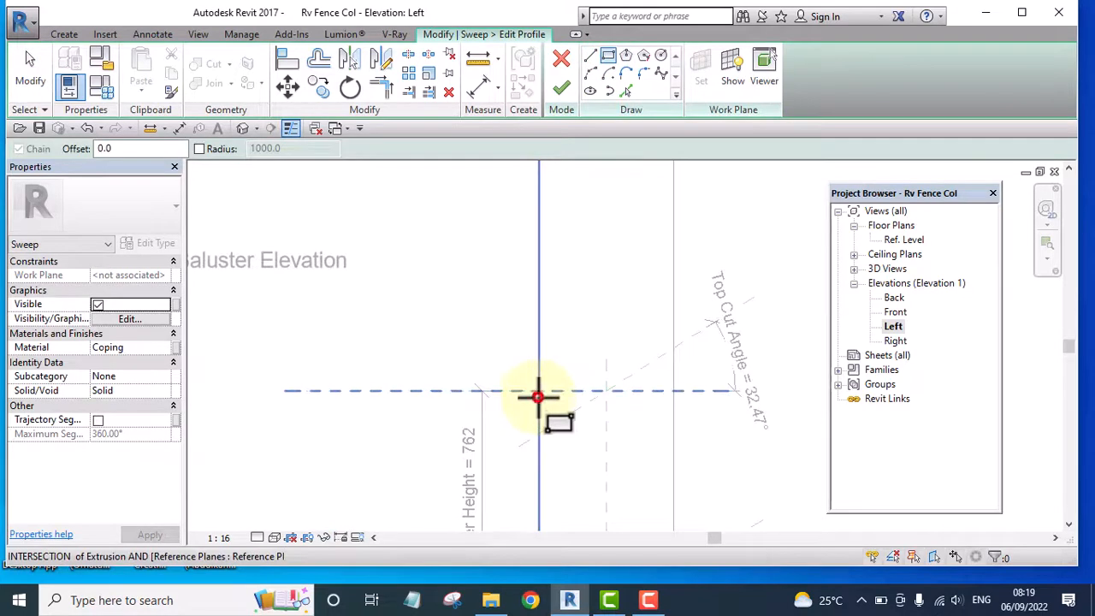
{"action": "left_click", "coordinate": [537, 395]}
{"action": "scroll", "coordinate": [523, 367], "scroll_direction": "down", "scroll_amount": 3}
{"action": "scroll", "coordinate": [524, 372], "scroll_direction": "up", "scroll_amount": 4}
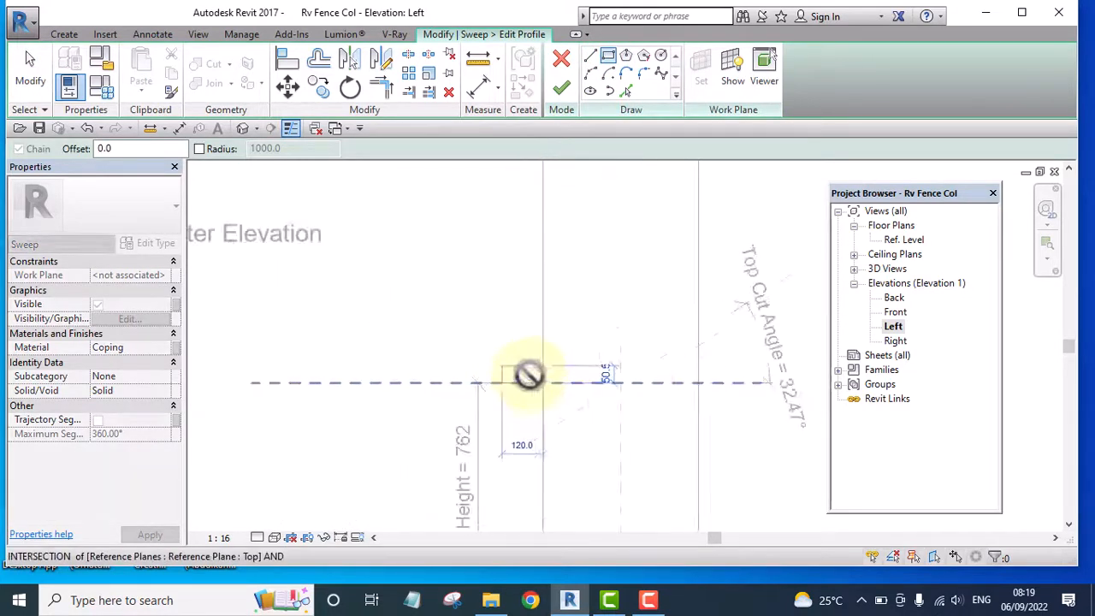
{"action": "scroll", "coordinate": [531, 368], "scroll_direction": "up", "scroll_amount": 2}
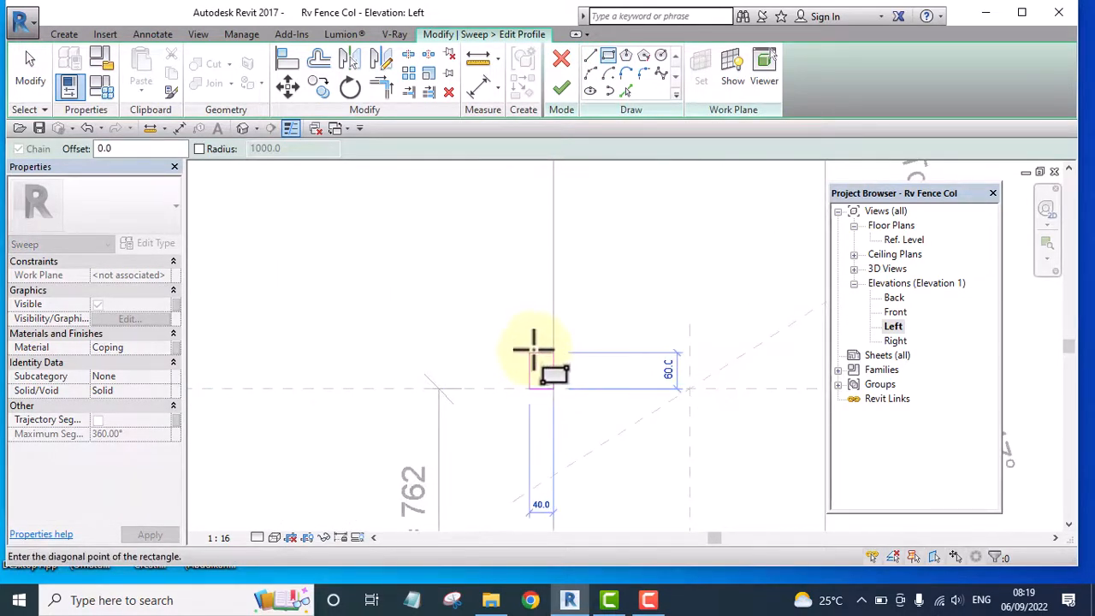
{"action": "left_click", "coordinate": [532, 352]}
{"action": "scroll", "coordinate": [540, 374], "scroll_direction": "up", "scroll_amount": 5}
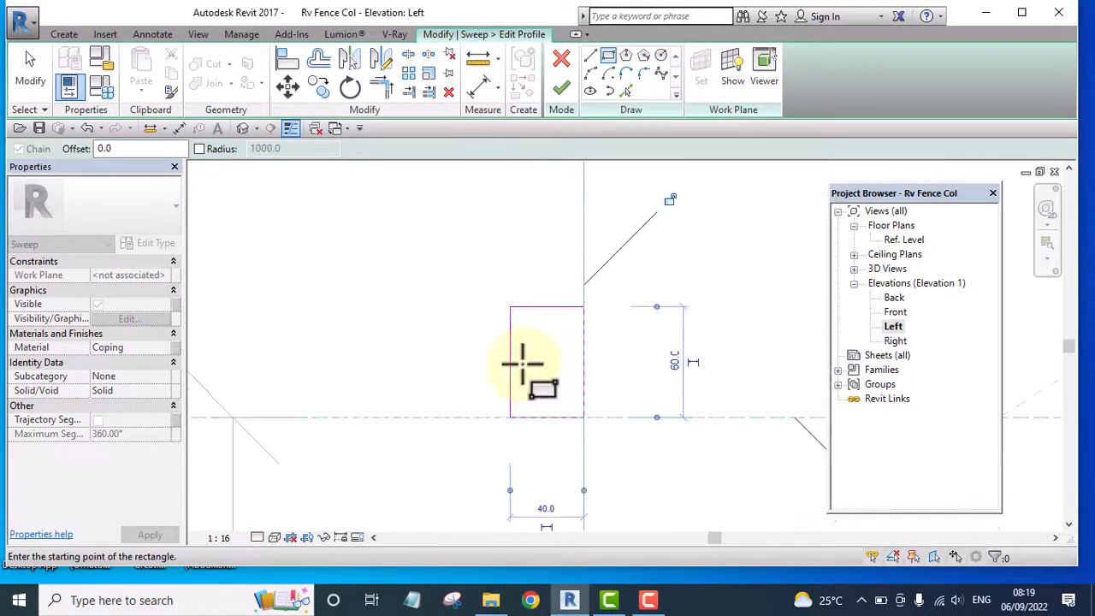
Sketch a smaller rectangle overlapping the middle of the 40 by 60 mm rectangle's outer vertical edge
{"action": "left_click", "coordinate": [492, 335]}
{"action": "left_click", "coordinate": [530, 392]}
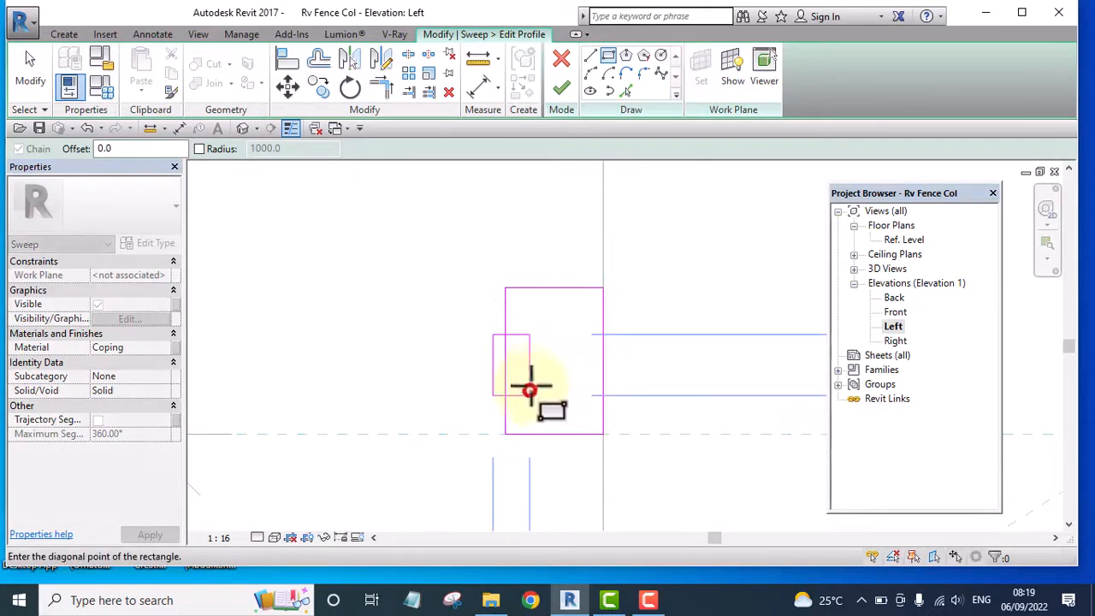
{"action": "scroll", "coordinate": [525, 354], "scroll_direction": "down", "scroll_amount": 3}
{"action": "key", "text": "Escape"}
{"action": "key", "text": "Escape"}
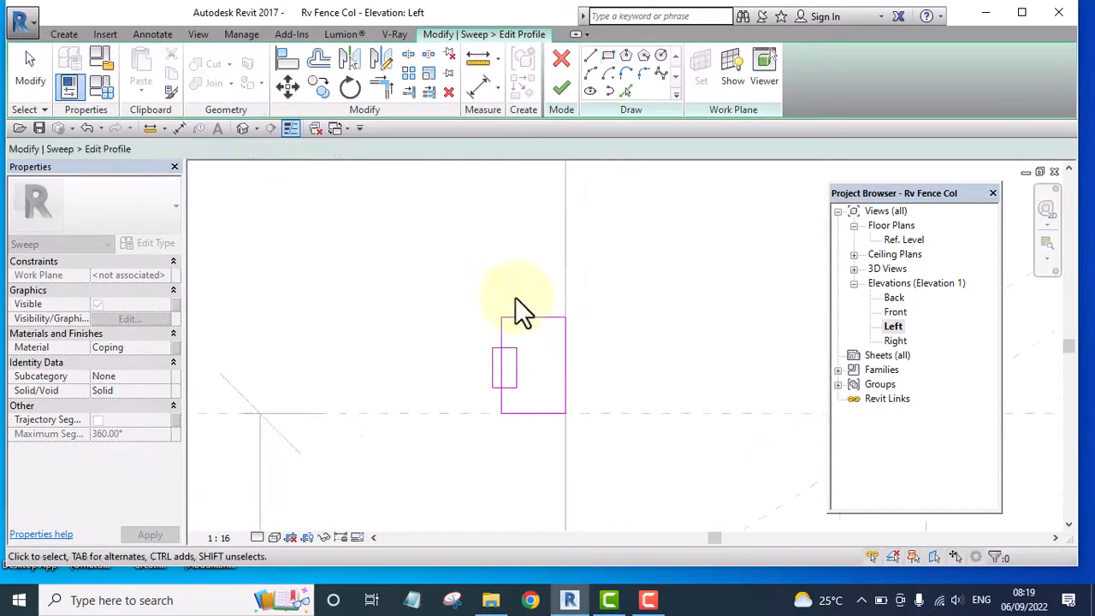
Nudge the small rectangle together with the large rectangle's outer vertical edge toward the column
{"action": "scroll", "coordinate": [512, 299], "scroll_direction": "up", "scroll_amount": 4}
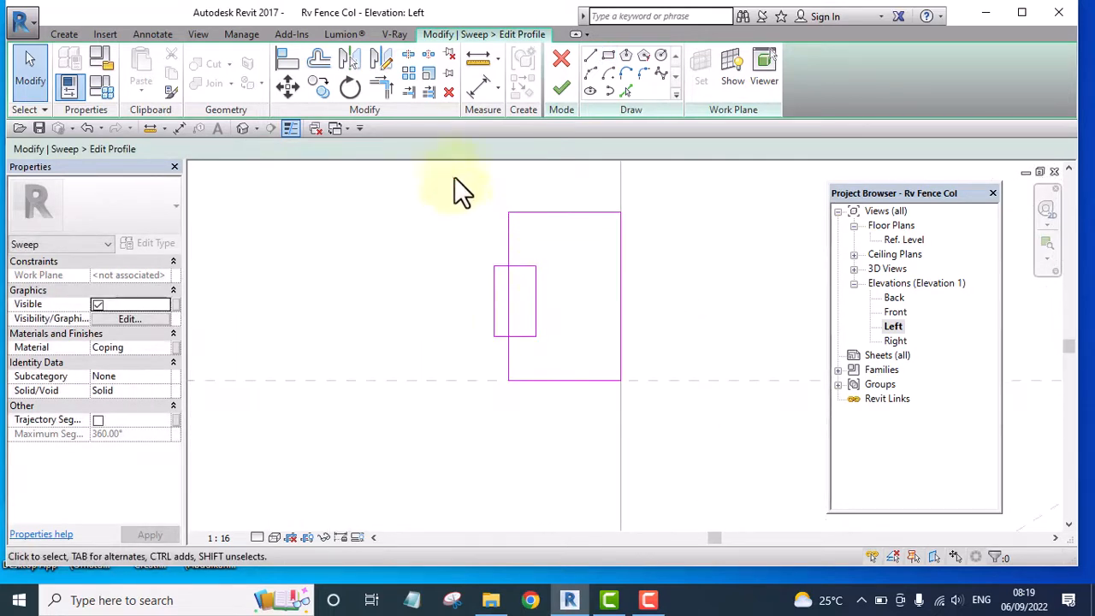
{"action": "left_click_drag", "start_coordinate": [574, 408], "coordinate": [571, 419]}
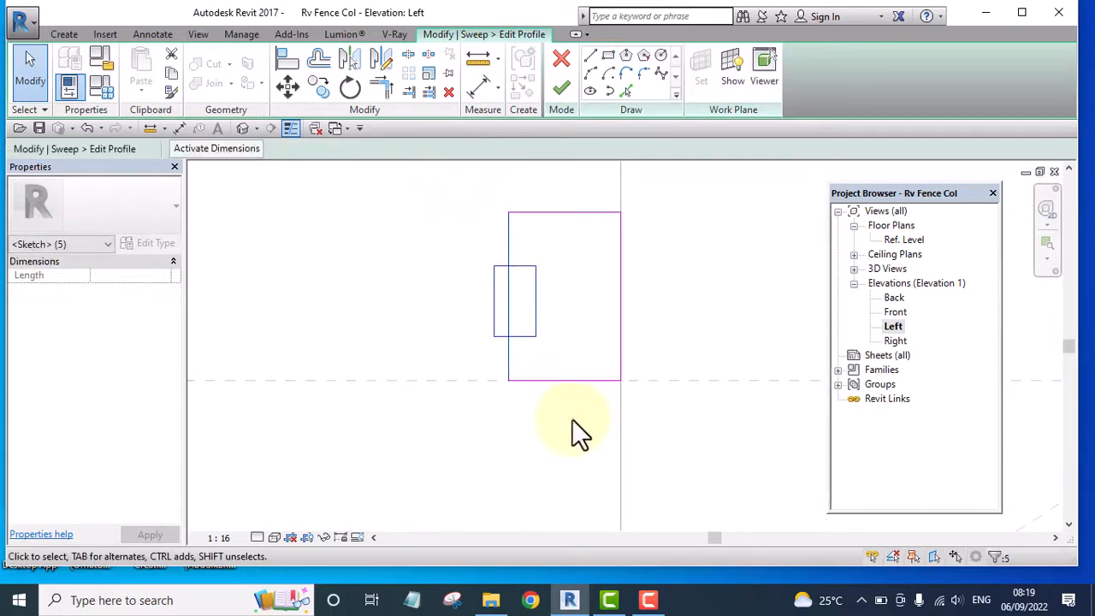
{"action": "key", "text": "Right"}
{"action": "key", "text": "Right"}
{"action": "key", "text": "Right"}
{"action": "key", "text": "Right"}
{"action": "key", "text": "Right"}
{"action": "left_click", "coordinate": [533, 400]}
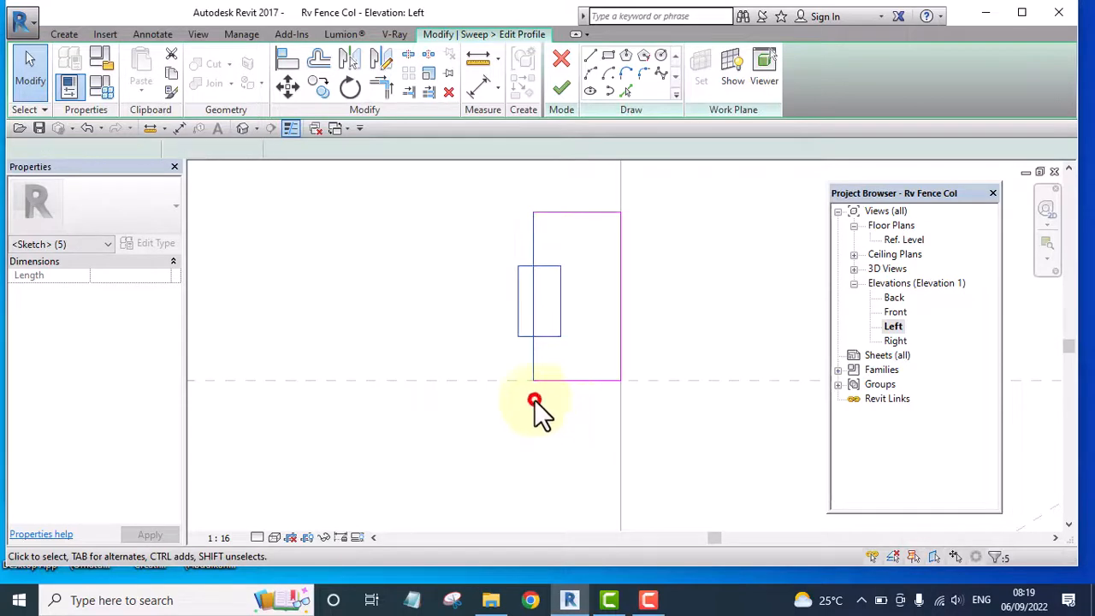
{"action": "scroll", "coordinate": [496, 353], "scroll_direction": "down", "scroll_amount": 5}
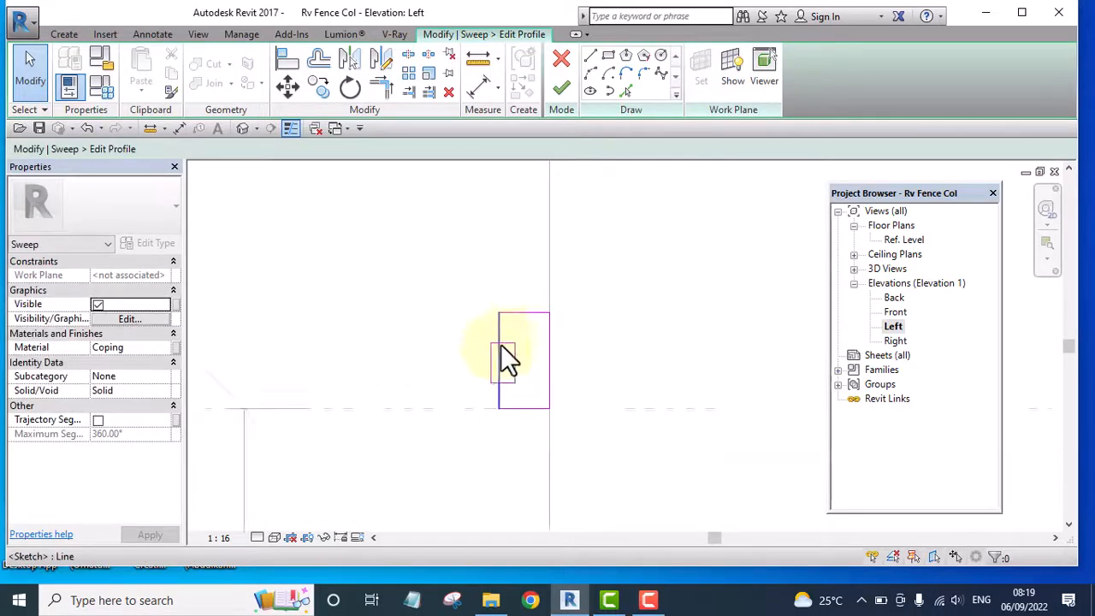
Draw a step above the large rectangle: a 15 mm horizontal line from the column edge and a vertical line down to the rectangle
{"action": "left_click", "coordinate": [590, 56]}
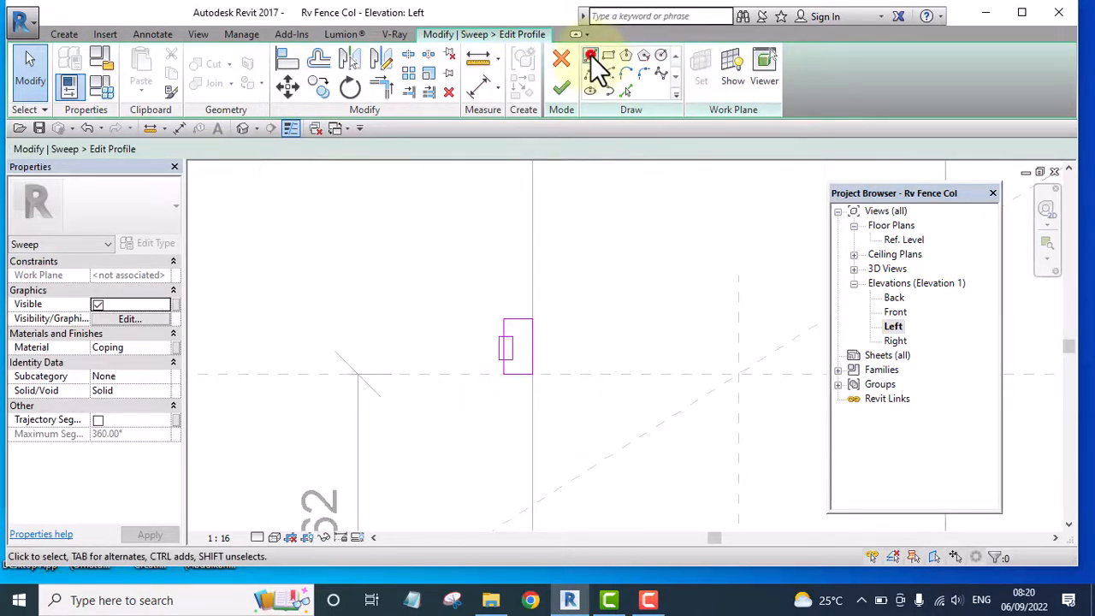
{"action": "scroll", "coordinate": [537, 304], "scroll_direction": "up", "scroll_amount": 2}
{"action": "scroll", "coordinate": [537, 304], "scroll_direction": "up", "scroll_amount": 2}
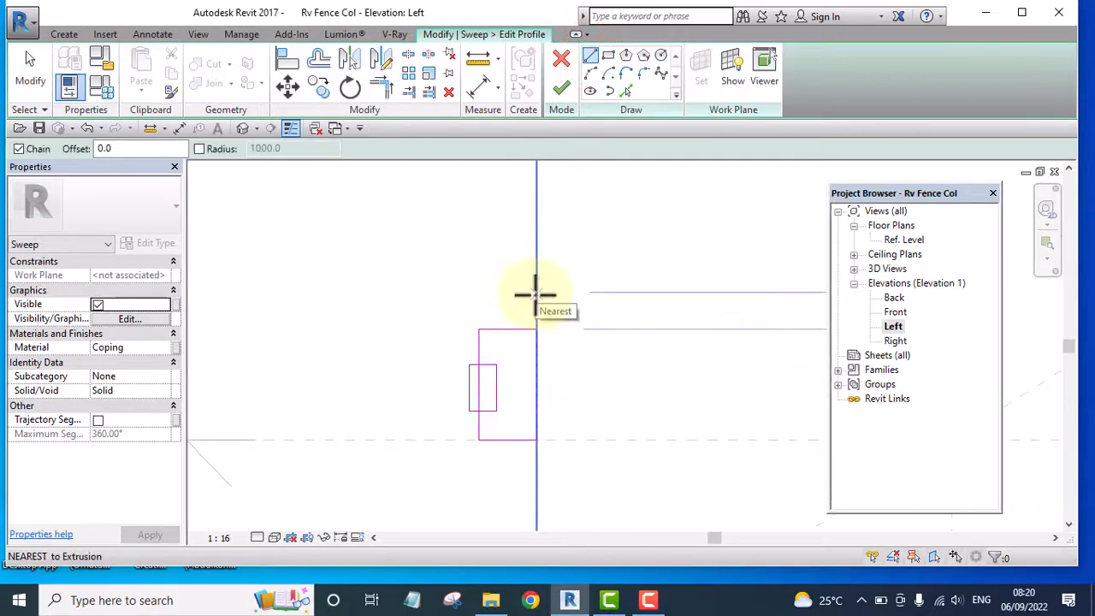
{"action": "left_click", "coordinate": [536, 294]}
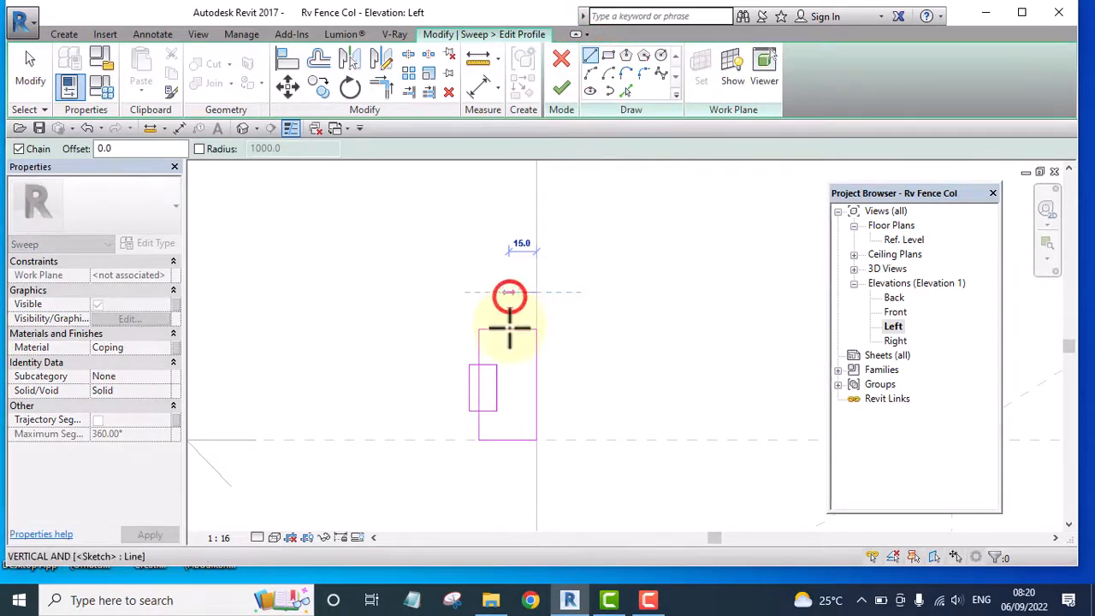
{"action": "left_click", "coordinate": [509, 294]}
{"action": "left_click", "coordinate": [508, 329]}
{"action": "key", "text": "Escape"}
{"action": "key", "text": "Escape"}
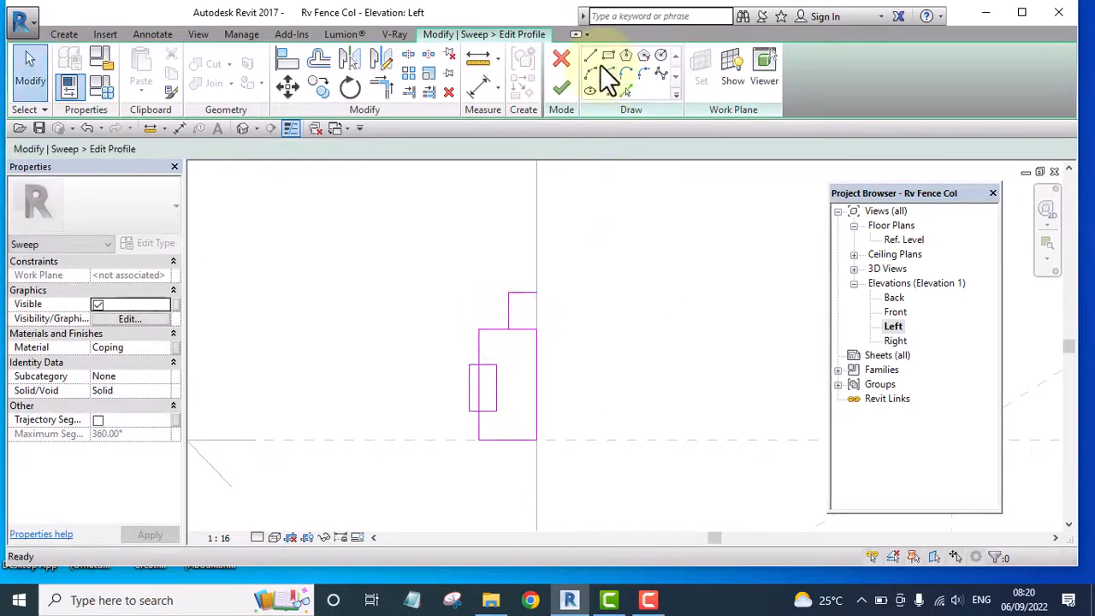
Draw a concave arc from the midpoint of the step's vertical line to the top edge of the large rectangle
{"action": "scroll", "coordinate": [523, 317], "scroll_direction": "up", "scroll_amount": 2}
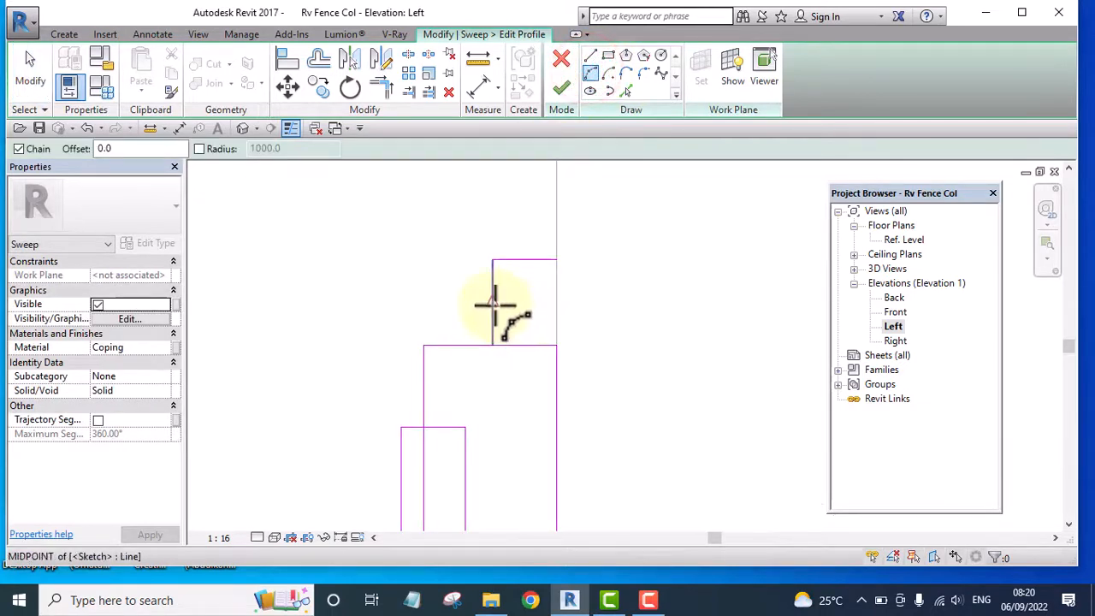
{"action": "left_click", "coordinate": [493, 304]}
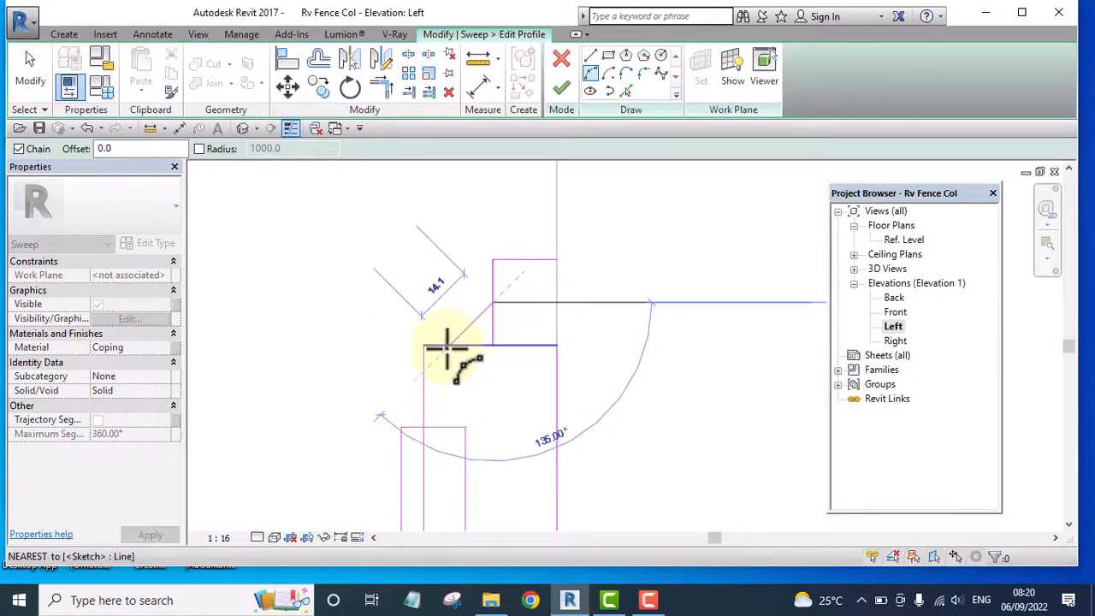
{"action": "left_click", "coordinate": [447, 347]}
{"action": "scroll", "coordinate": [481, 325], "scroll_direction": "up", "scroll_amount": 1}
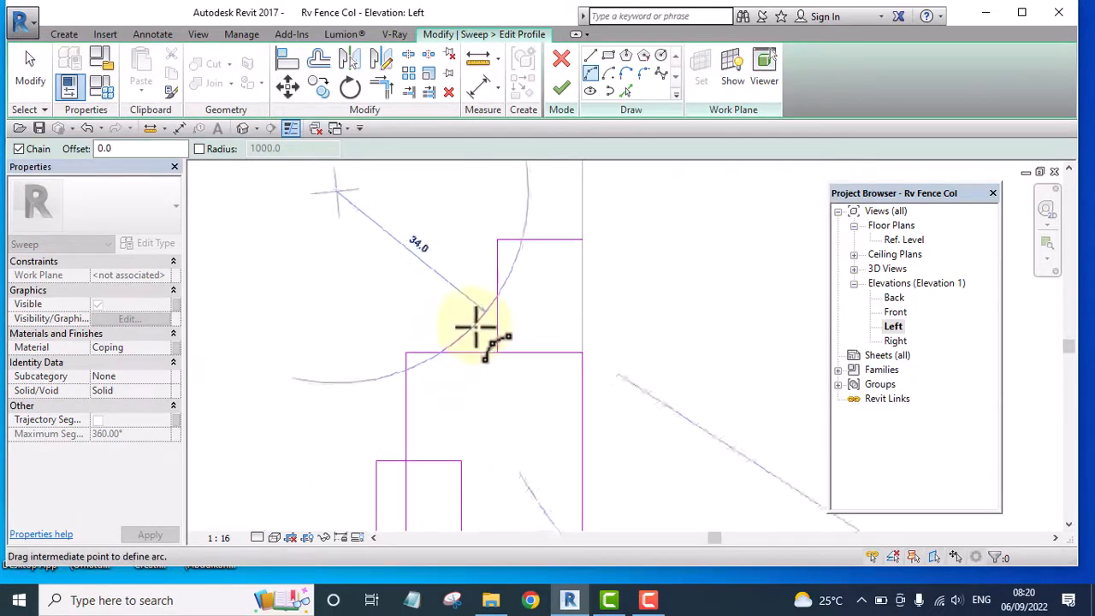
{"action": "left_click", "coordinate": [479, 332]}
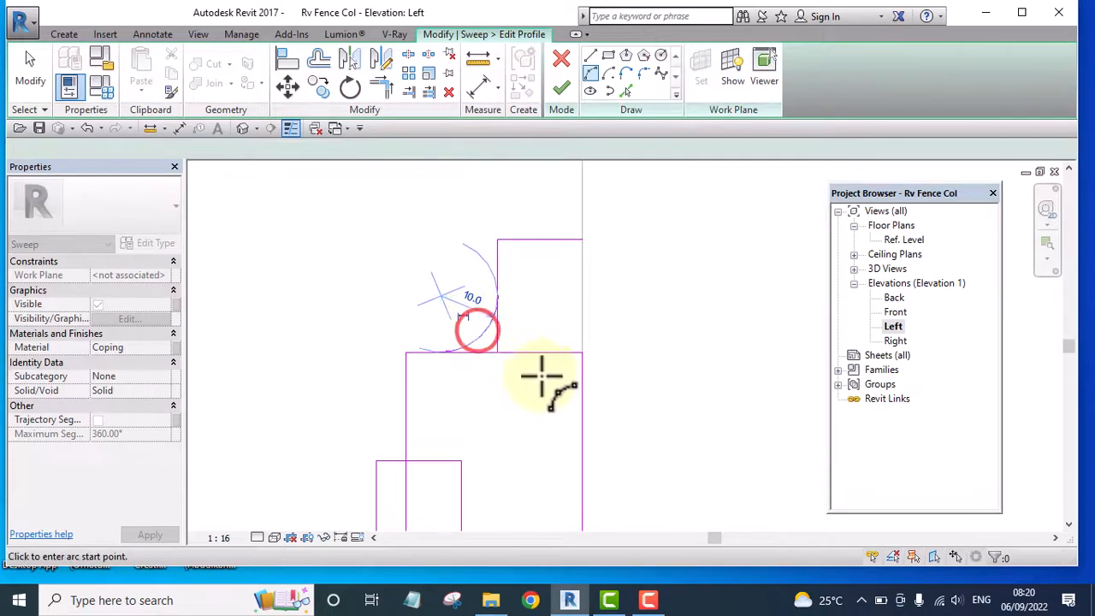
Trim the step's vertical line and the rectangle's top edge to the arc, and delete the small overlapping rectangle
{"action": "left_click", "coordinate": [497, 261]}
{"action": "left_click", "coordinate": [490, 320]}
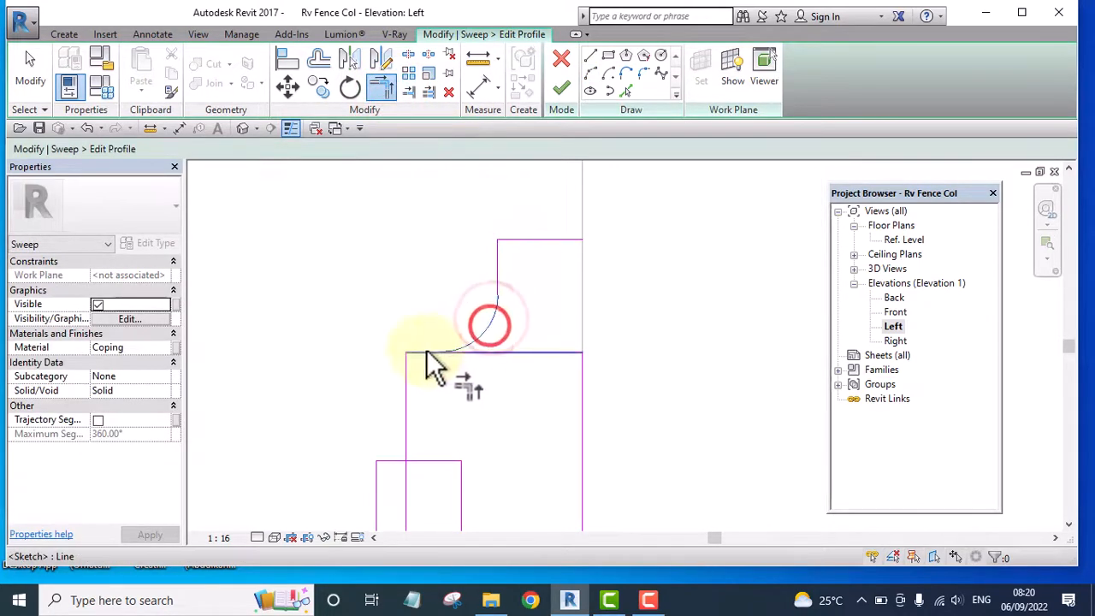
{"action": "scroll", "coordinate": [526, 229], "scroll_direction": "down", "scroll_amount": 3}
{"action": "key", "text": "Escape"}
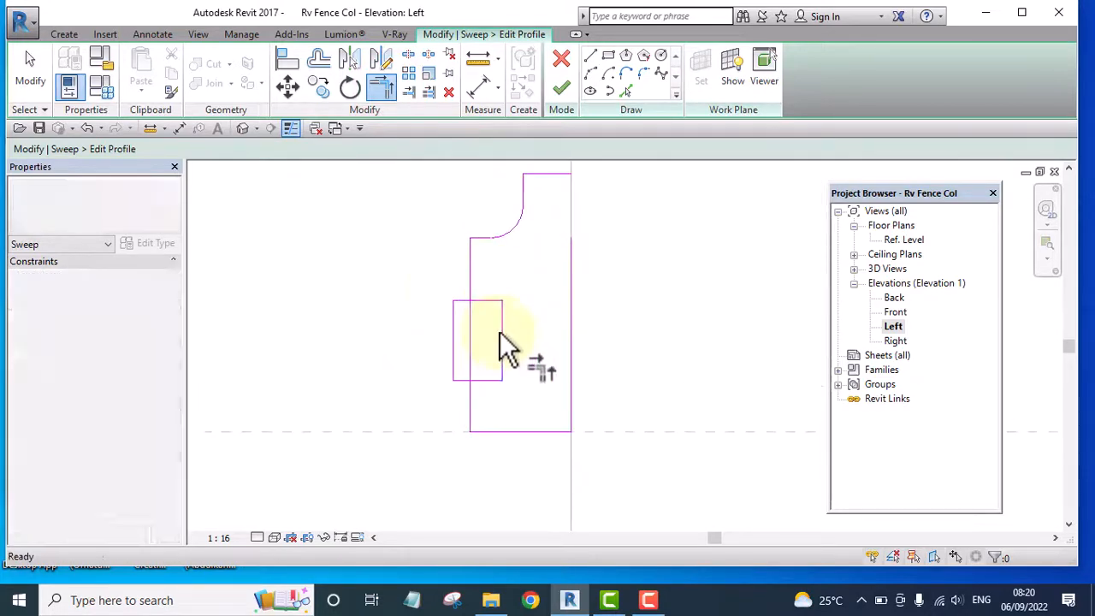
{"action": "left_click_drag", "start_coordinate": [420, 273], "coordinate": [530, 396]}
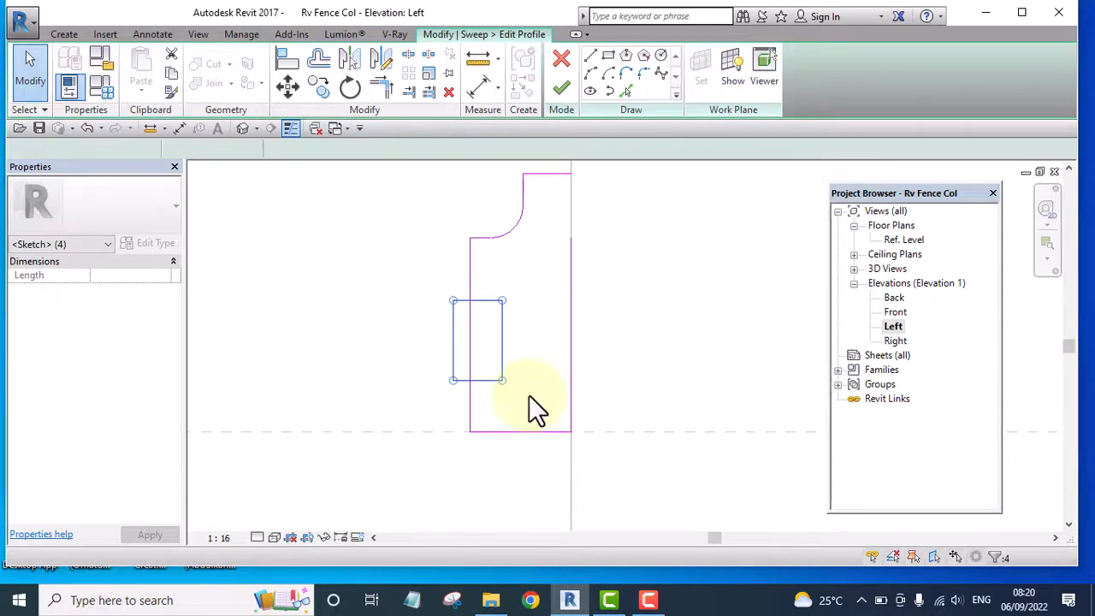
{"action": "key", "text": "Delete"}
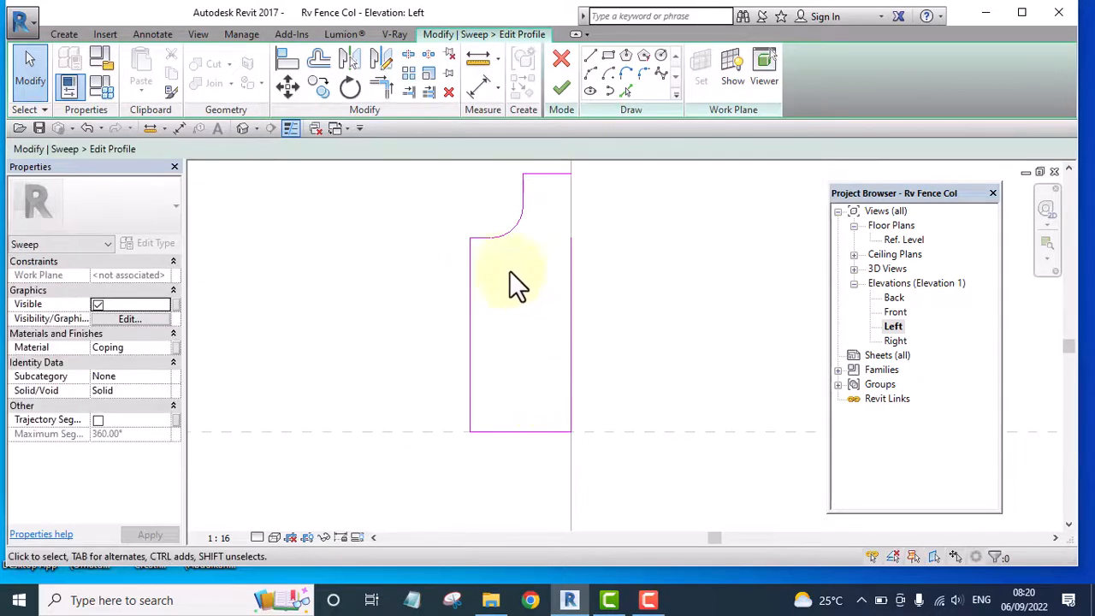
Draw a vertical line down from the arc's lower end and a sloping line about 5 mm long to the outer edge
{"action": "left_click", "coordinate": [590, 55]}
{"action": "scroll", "coordinate": [477, 225], "scroll_direction": "up", "scroll_amount": 2}
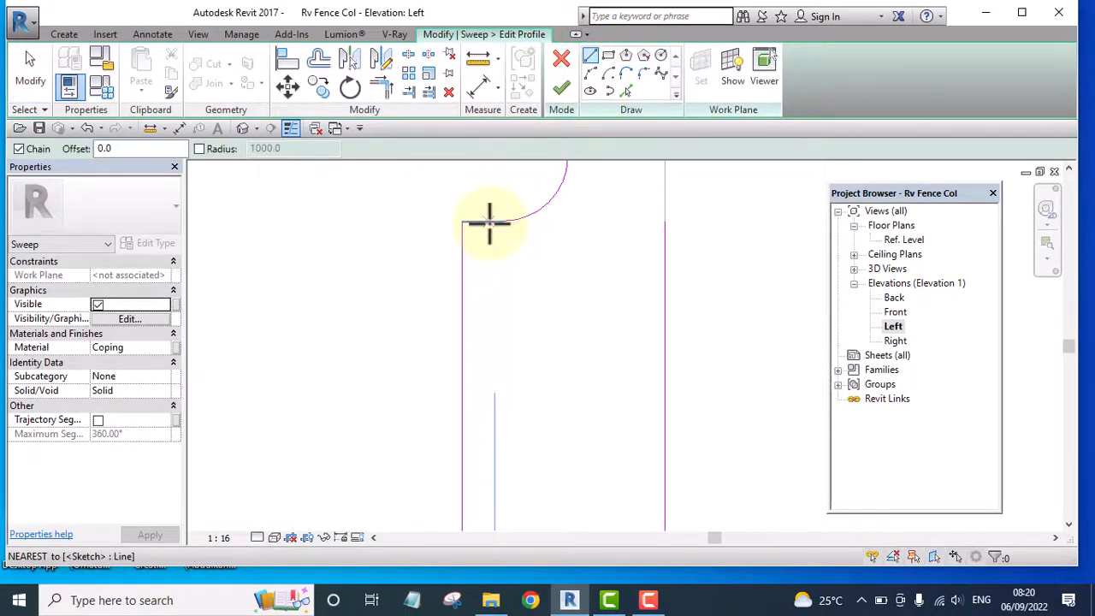
{"action": "left_click", "coordinate": [489, 224]}
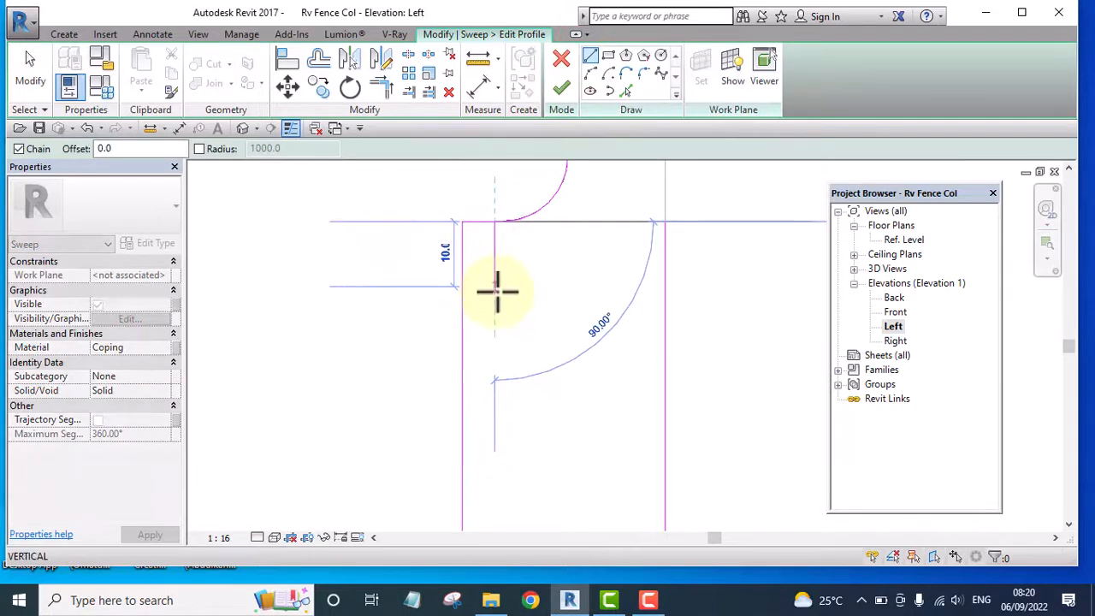
{"action": "left_click", "coordinate": [496, 325]}
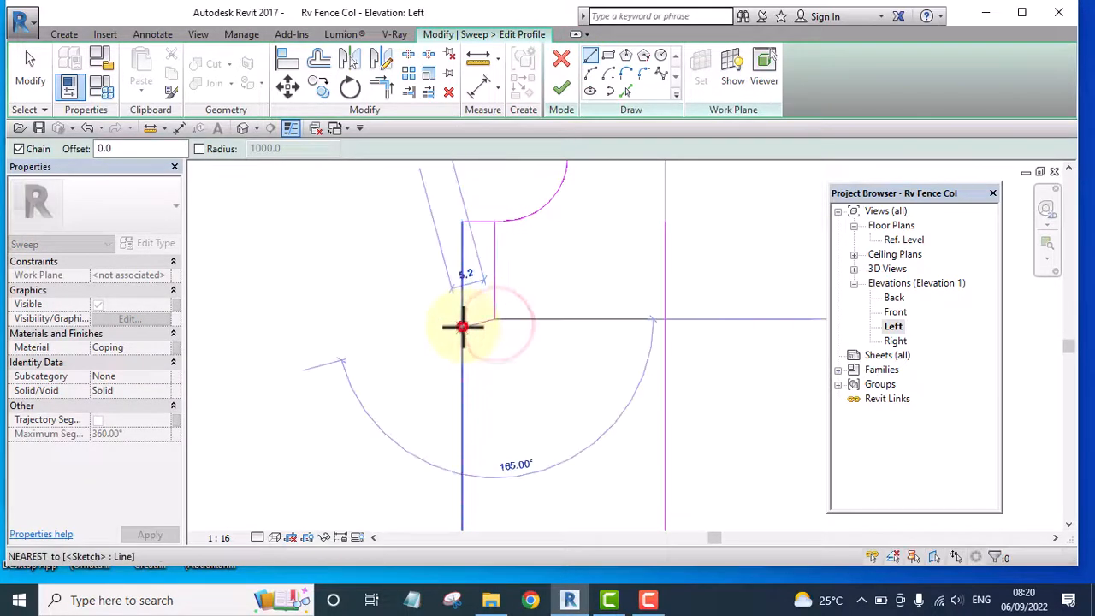
{"action": "left_click", "coordinate": [462, 326]}
{"action": "key", "text": "Escape"}
{"action": "key", "text": "Escape"}
{"action": "scroll", "coordinate": [482, 334], "scroll_direction": "up", "scroll_amount": 1}
{"action": "scroll", "coordinate": [473, 327], "scroll_direction": "down", "scroll_amount": 2}
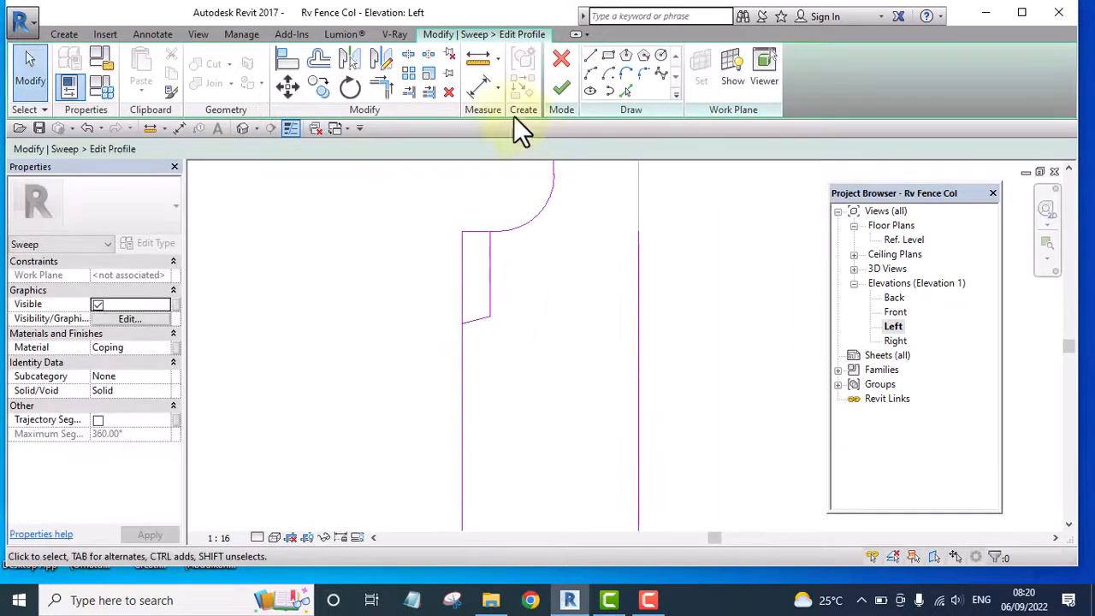
Trim the short top segment and the outer vertical edge to the new lines, removing the profile's upper outer corner
{"action": "left_click", "coordinate": [383, 85]}
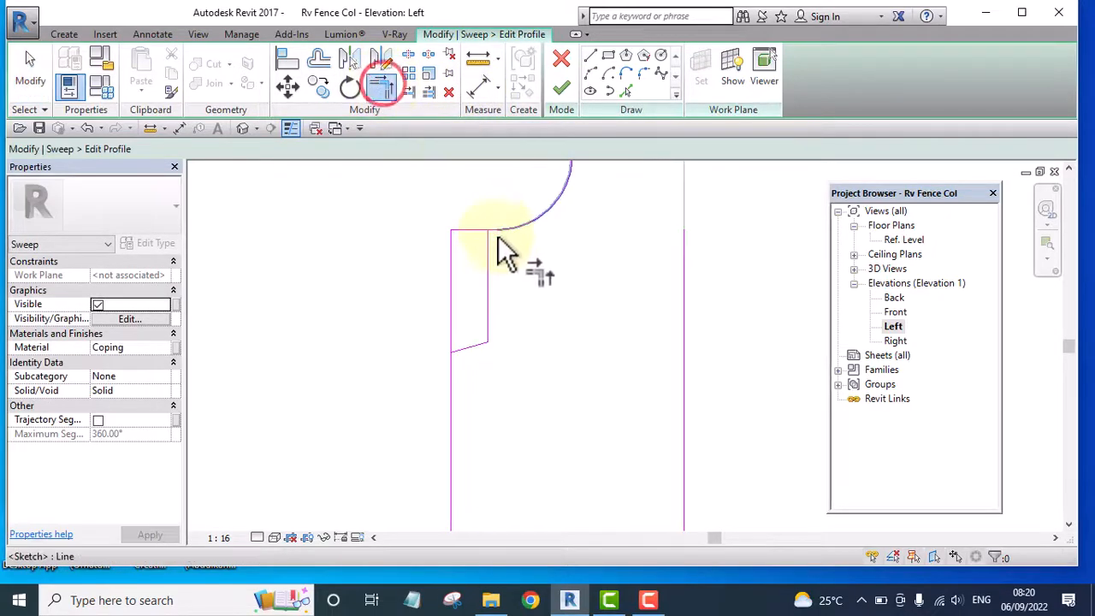
{"action": "left_click", "coordinate": [495, 230]}
{"action": "scroll", "coordinate": [504, 265], "scroll_direction": "up", "scroll_amount": 2}
{"action": "scroll", "coordinate": [510, 272], "scroll_direction": "up", "scroll_amount": 1}
{"action": "left_click", "coordinate": [515, 252]}
{"action": "scroll", "coordinate": [473, 186], "scroll_direction": "up", "scroll_amount": 5}
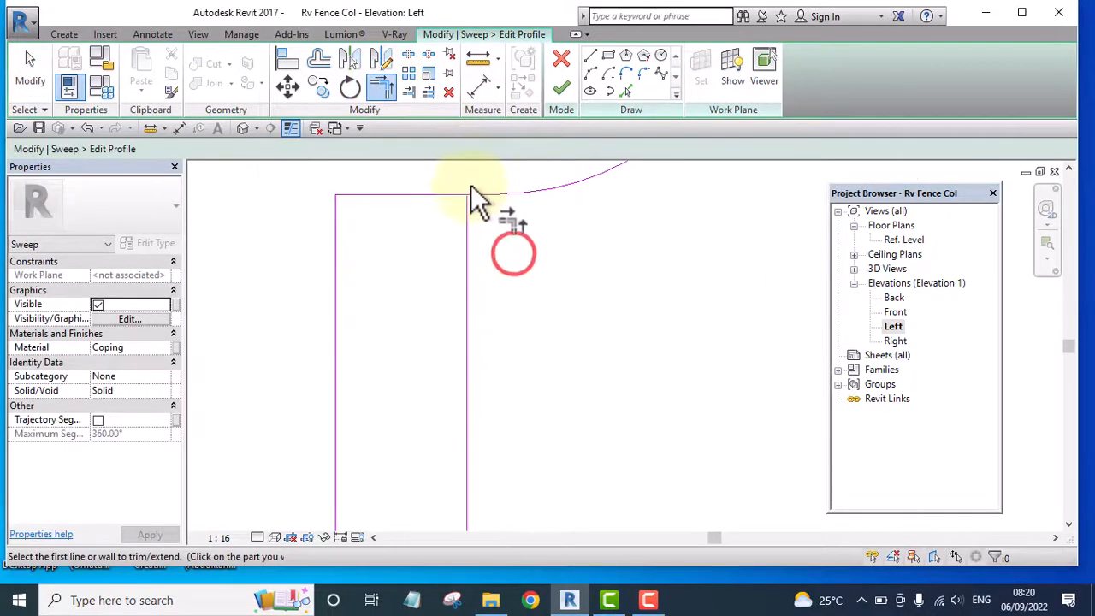
{"action": "left_click", "coordinate": [480, 200]}
{"action": "left_click", "coordinate": [465, 257]}
{"action": "scroll", "coordinate": [460, 261], "scroll_direction": "down", "scroll_amount": 3}
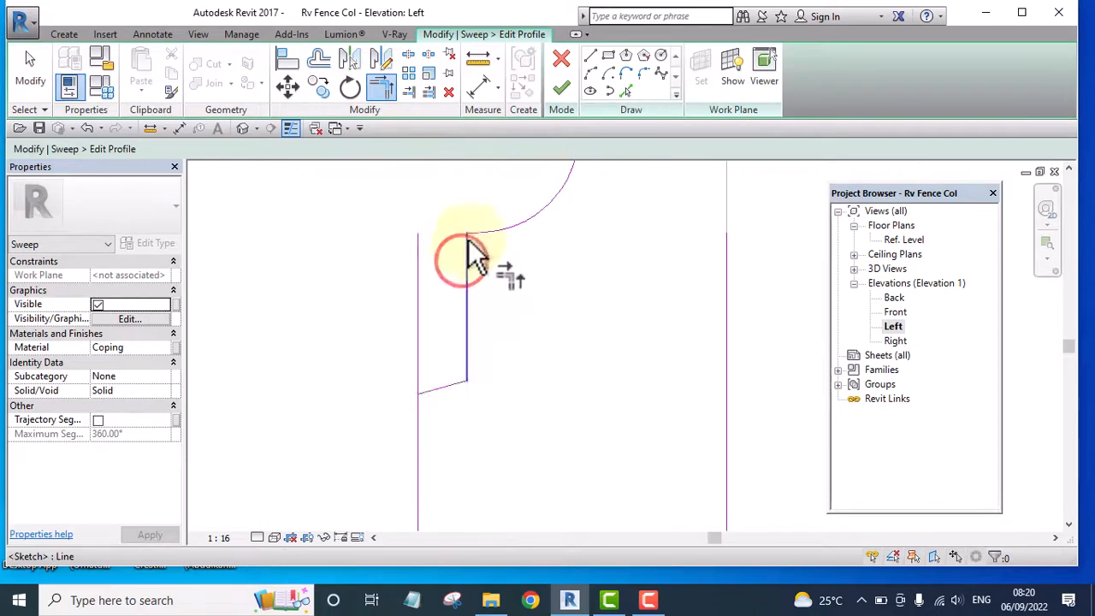
{"action": "left_click", "coordinate": [433, 393]}
{"action": "left_click", "coordinate": [414, 419]}
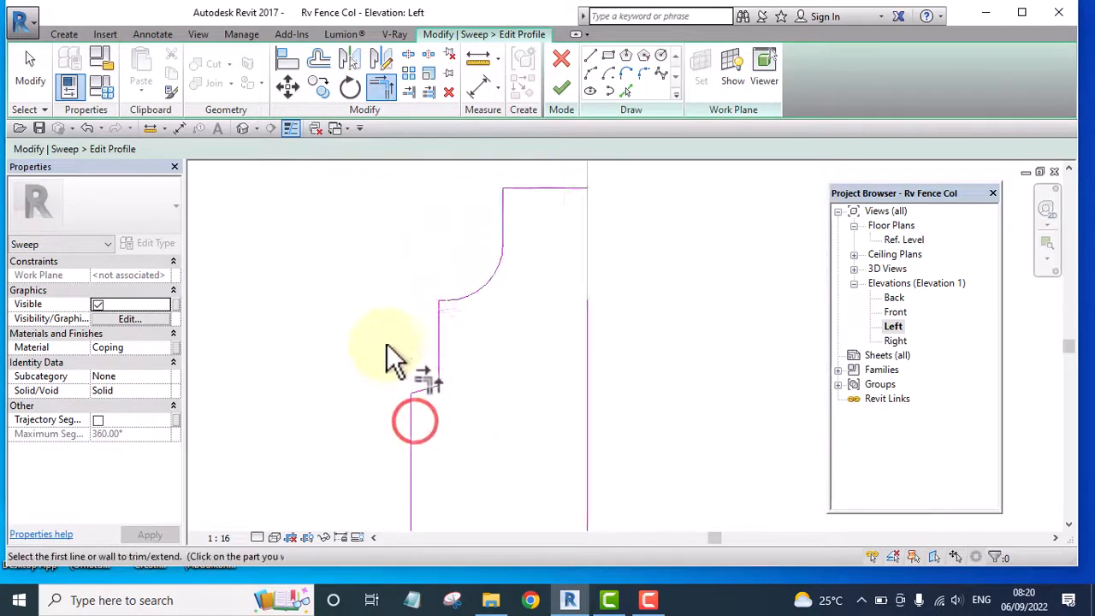
Join the profile's top line to its column-side vertical line to close the loop, and finish the moulding profile and sweep
{"action": "scroll", "coordinate": [402, 342], "scroll_direction": "down", "scroll_amount": 4}
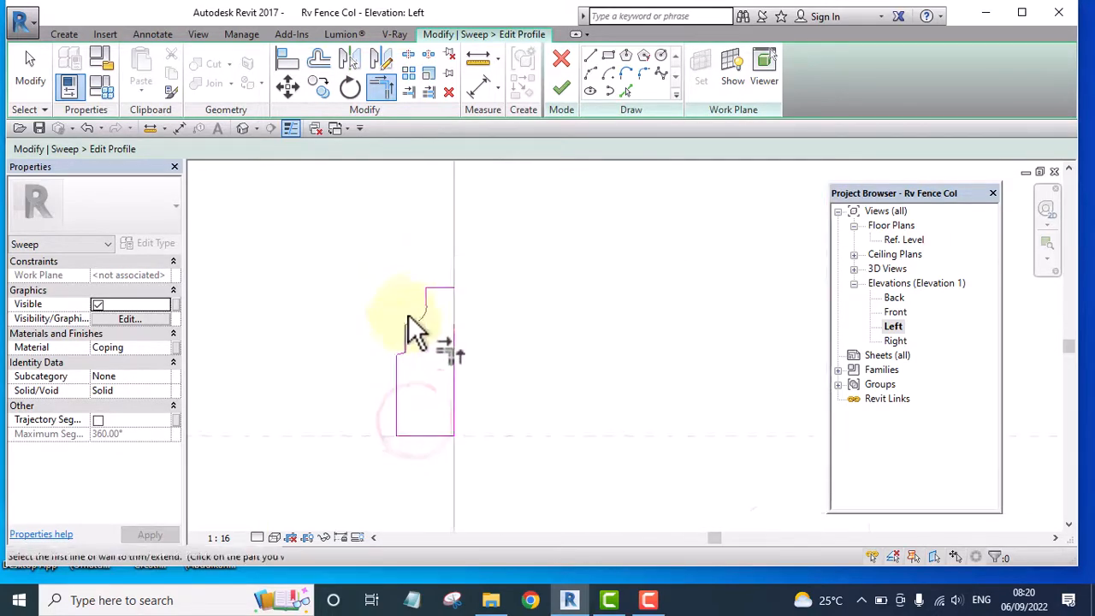
{"action": "left_click", "coordinate": [557, 88]}
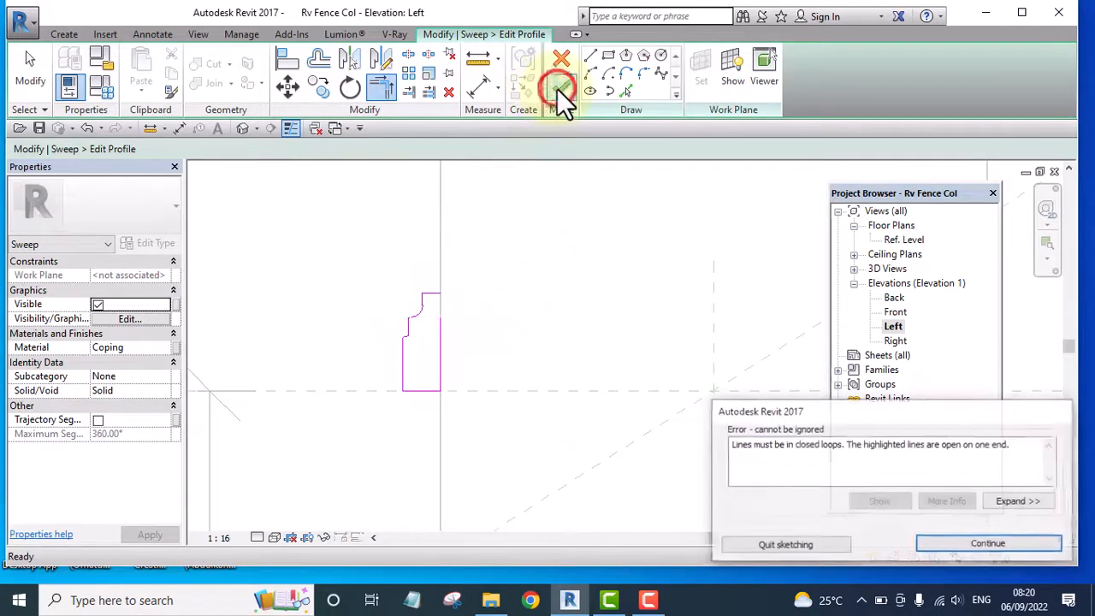
{"action": "left_click", "coordinate": [962, 540]}
{"action": "scroll", "coordinate": [440, 316], "scroll_direction": "up", "scroll_amount": 5}
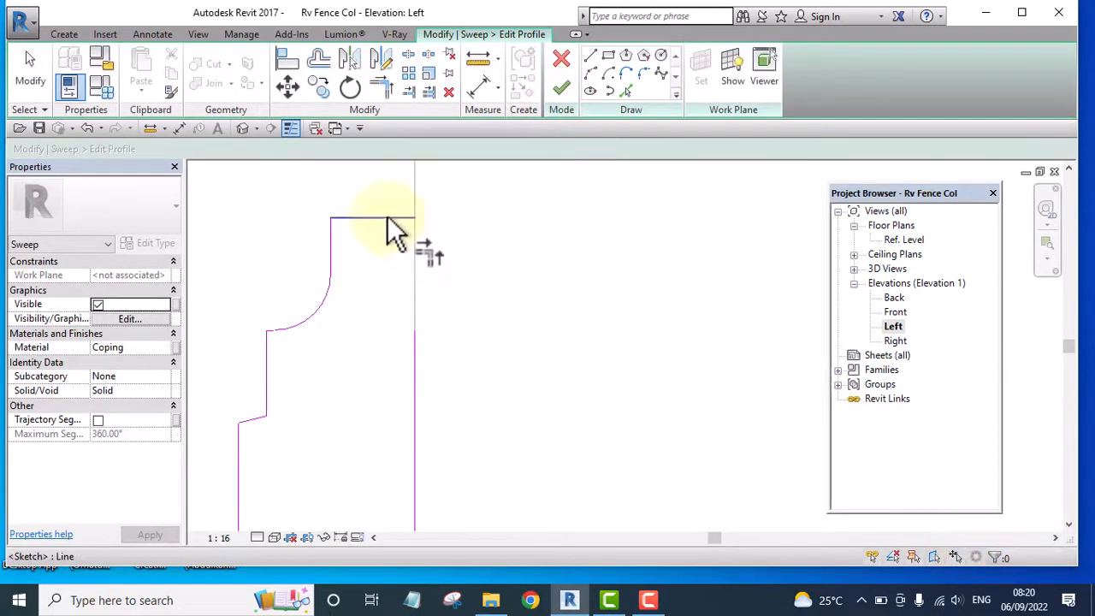
{"action": "left_click", "coordinate": [386, 218]}
{"action": "left_click", "coordinate": [412, 399]}
{"action": "scroll", "coordinate": [487, 256], "scroll_direction": "down", "scroll_amount": 4}
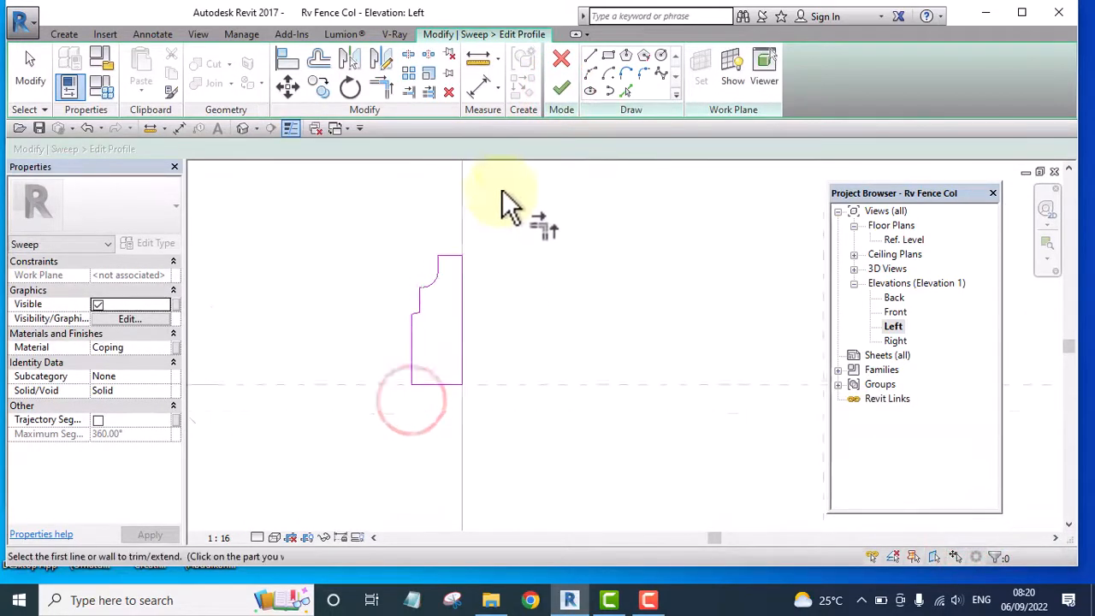
{"action": "scroll", "coordinate": [510, 205], "scroll_direction": "down", "scroll_amount": 2}
{"action": "left_click", "coordinate": [561, 88]}
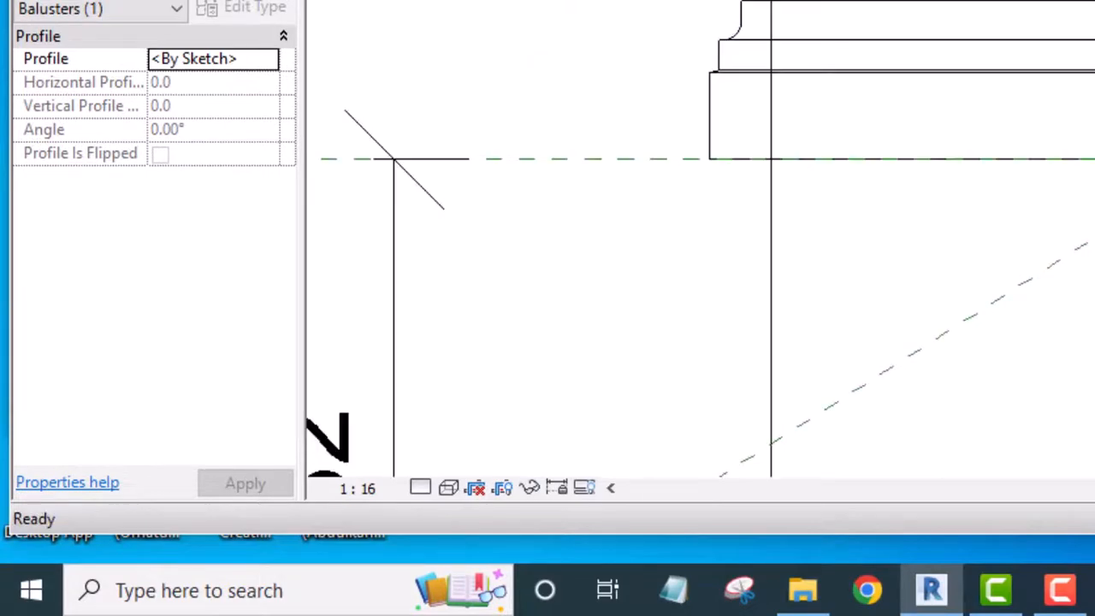
Deselect the finished sweep and set the left elevation's visual style to Shaded
{"action": "scroll", "coordinate": [637, 214], "scroll_direction": "down", "scroll_amount": 6}
{"action": "scroll", "coordinate": [650, 231], "scroll_direction": "down", "scroll_amount": 3}
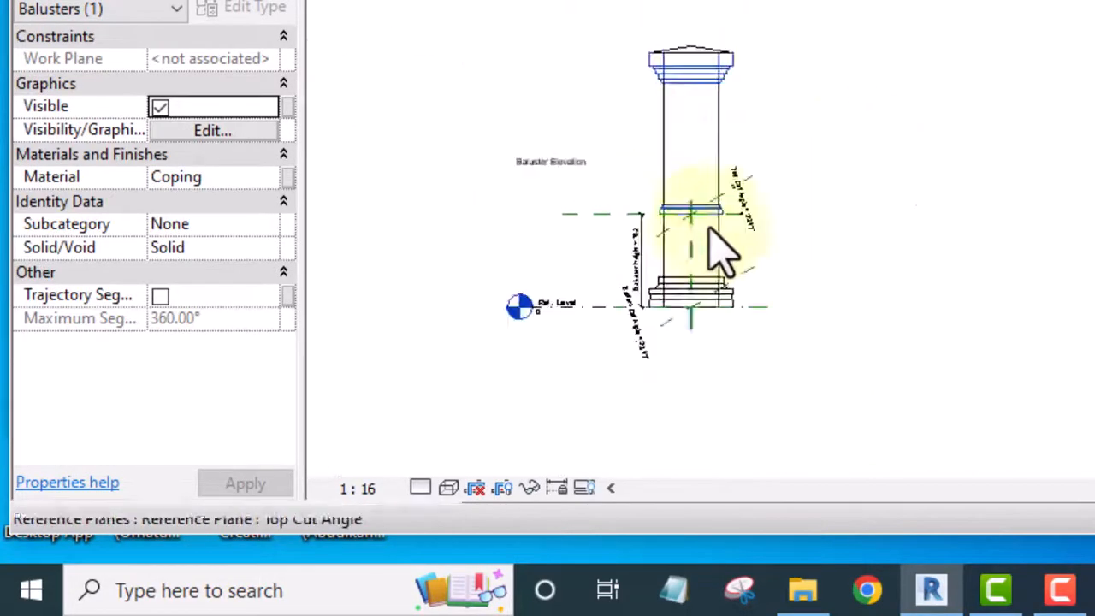
{"action": "left_click", "coordinate": [913, 101]}
{"action": "scroll", "coordinate": [679, 245], "scroll_direction": "up", "scroll_amount": 5}
{"action": "scroll", "coordinate": [1031, 239], "scroll_direction": "down", "scroll_amount": 6}
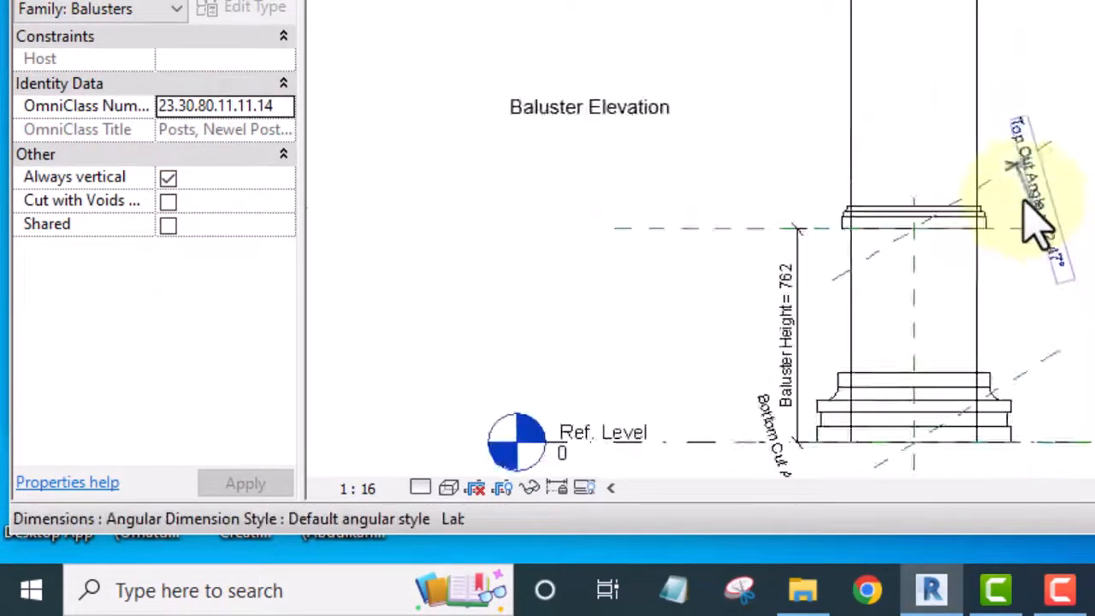
{"action": "scroll", "coordinate": [1017, 248], "scroll_direction": "up", "scroll_amount": 5}
{"action": "scroll", "coordinate": [915, 196], "scroll_direction": "down", "scroll_amount": 5}
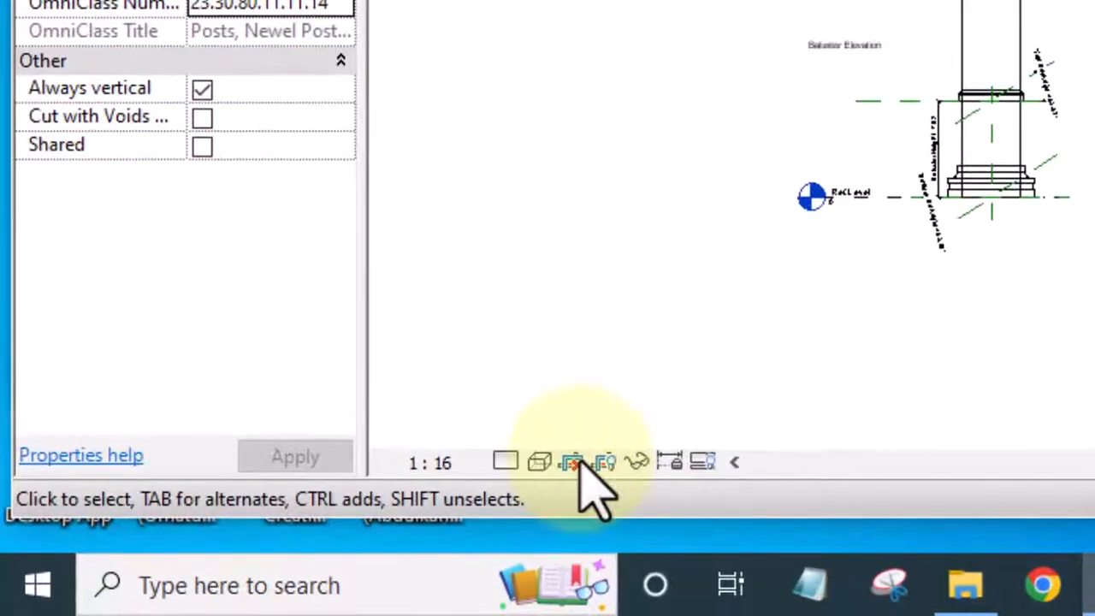
{"action": "left_click", "coordinate": [537, 461]}
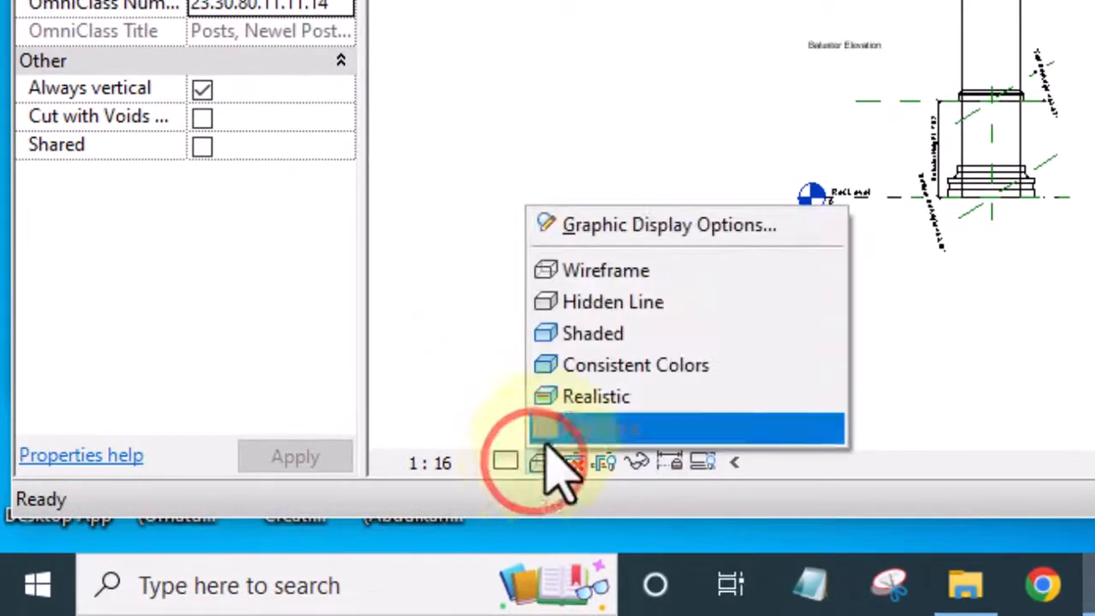
{"action": "left_click", "coordinate": [538, 335]}
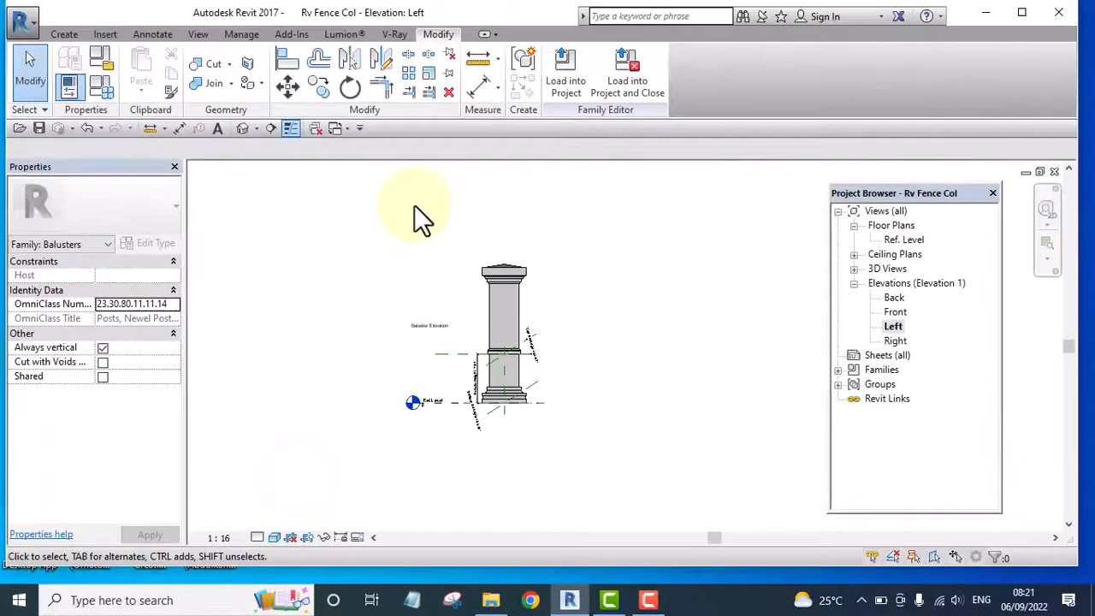
Open the default 3D view and examine the whole column with its mid-height moulding from an angle above
{"action": "left_click", "coordinate": [243, 128]}
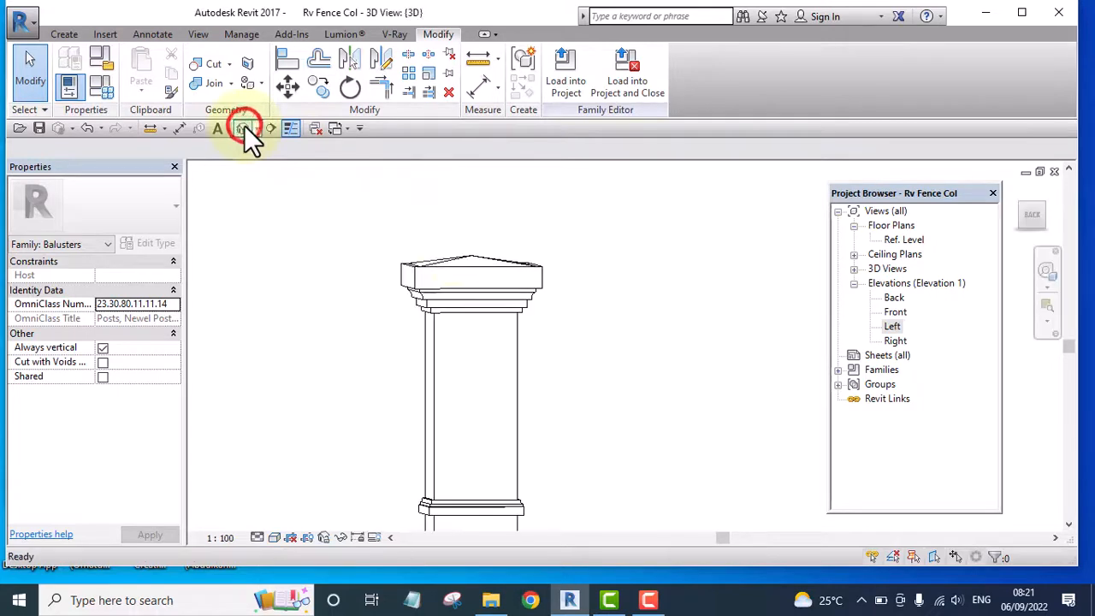
{"action": "scroll", "coordinate": [687, 291], "scroll_direction": "down", "scroll_amount": 3}
{"action": "middle_click_drag", "start_coordinate": [715, 323], "coordinate": [755, 360], "text": "shift"}
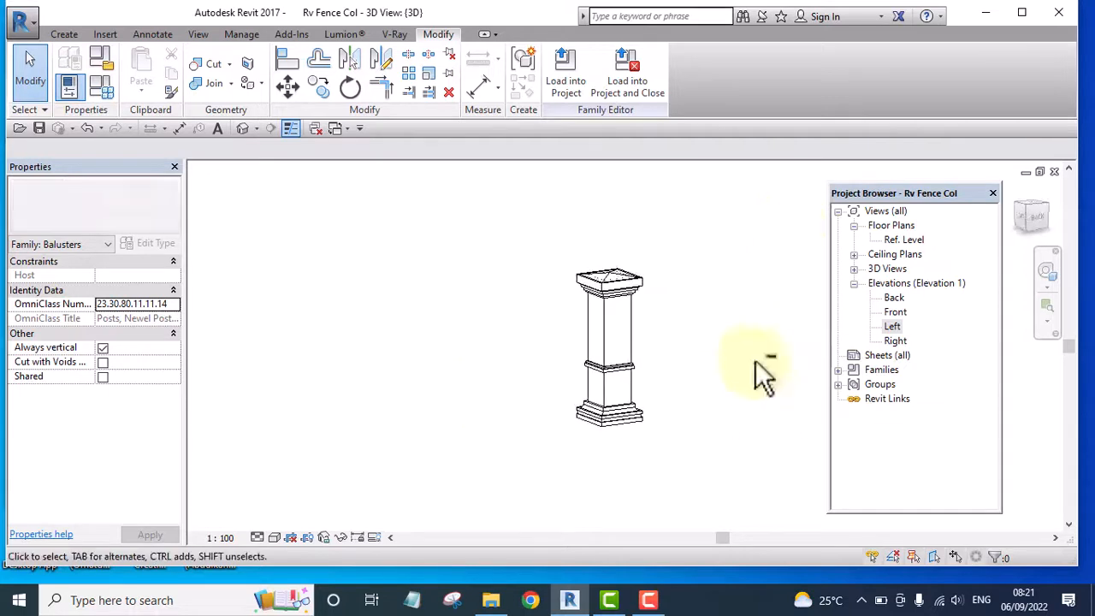
{"action": "scroll", "coordinate": [657, 298], "scroll_direction": "down", "scroll_amount": 3}
{"action": "middle_click_drag", "start_coordinate": [656, 297], "coordinate": [566, 332]}
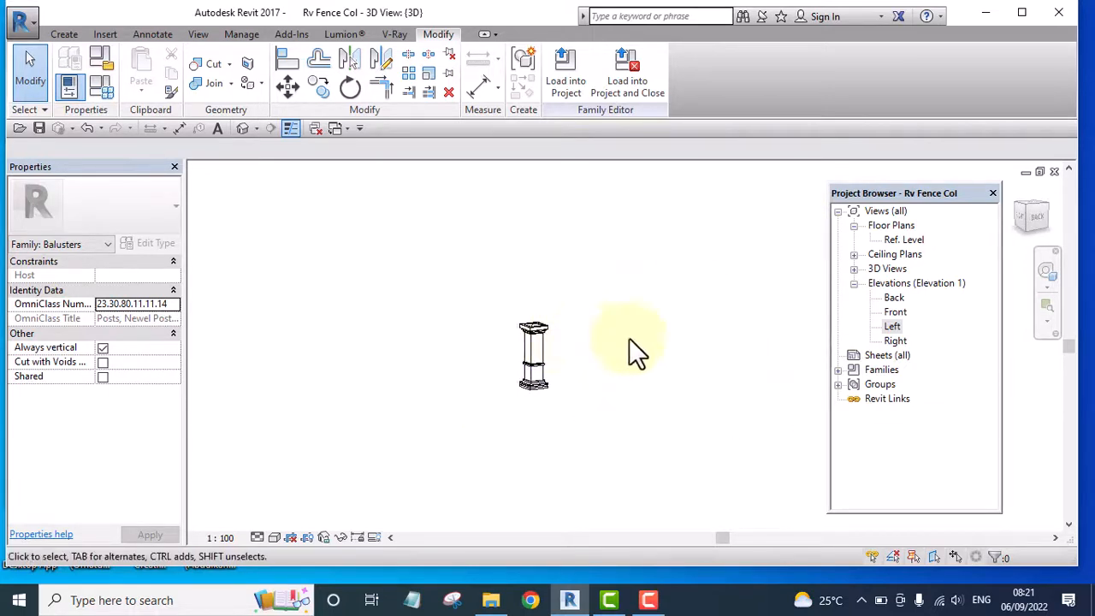
Save the column family and load it into the Revit Tutorial Day 1.rvt project
{"action": "left_click", "coordinate": [39, 128]}
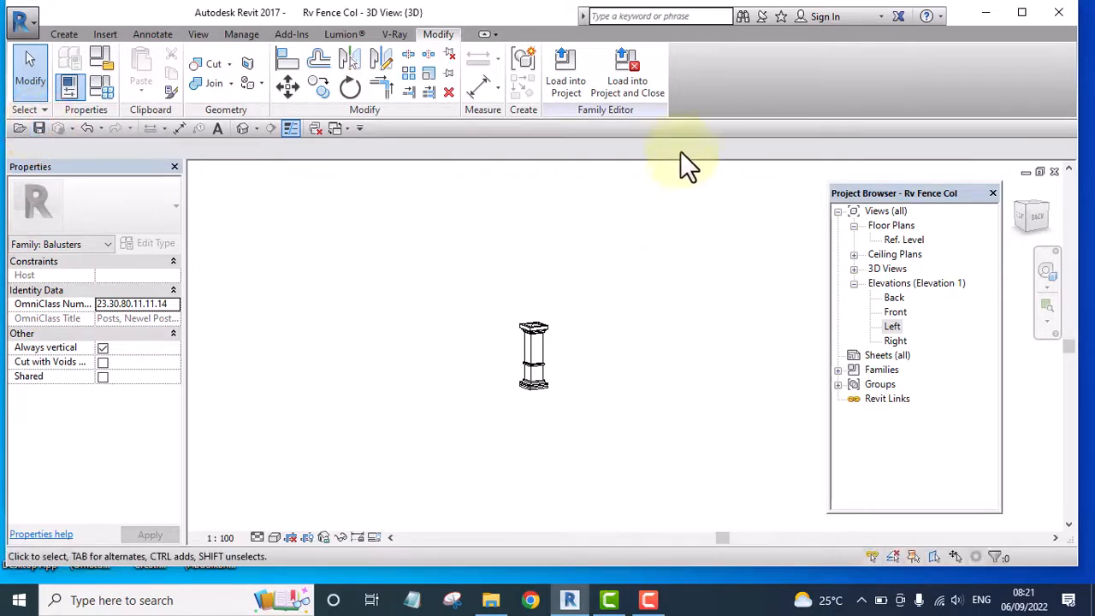
{"action": "left_click", "coordinate": [567, 80]}
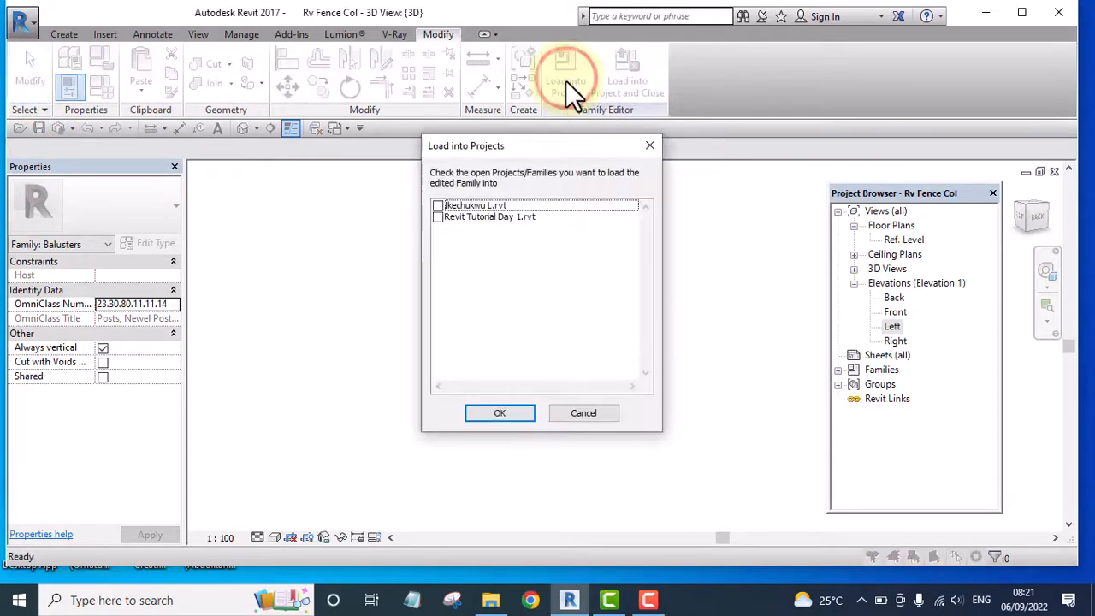
{"action": "left_click", "coordinate": [438, 217]}
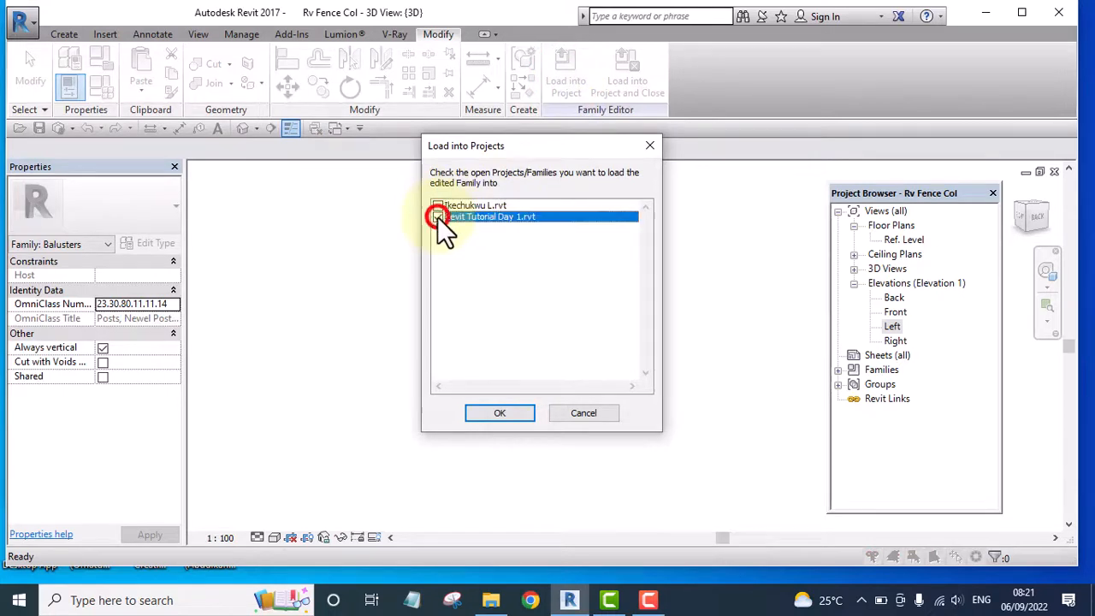
{"action": "left_click", "coordinate": [503, 414]}
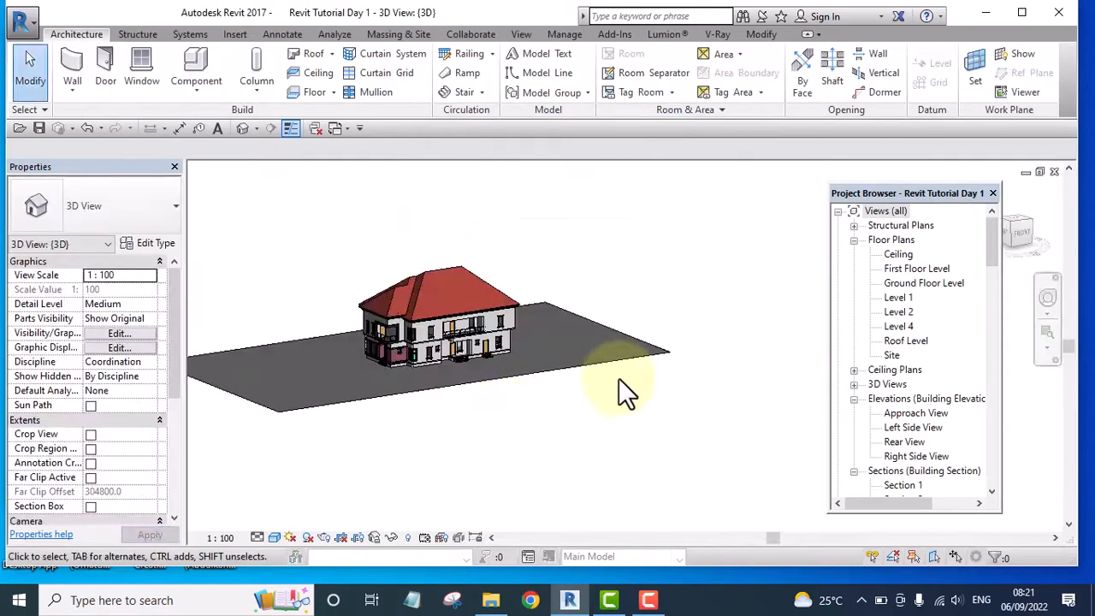
Open the Level 1 floor plan of the project and bring the building and its surrounding pavement into view
{"action": "scroll", "coordinate": [617, 378], "scroll_direction": "down", "scroll_amount": 2}
{"action": "middle_click_drag", "start_coordinate": [616, 378], "coordinate": [778, 414], "text": "shift"}
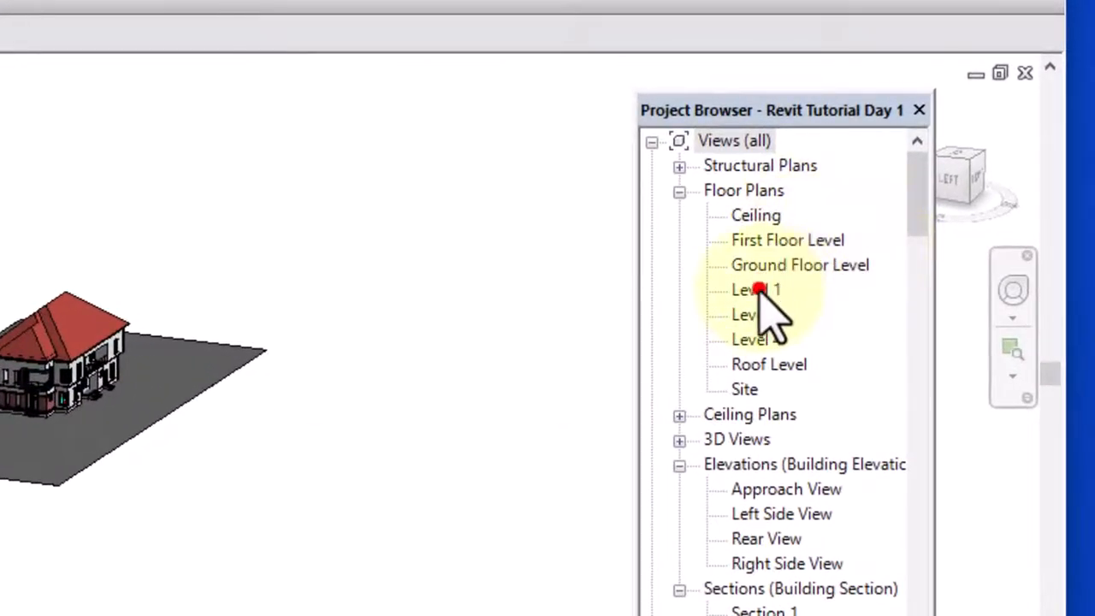
{"action": "double_click", "coordinate": [757, 289]}
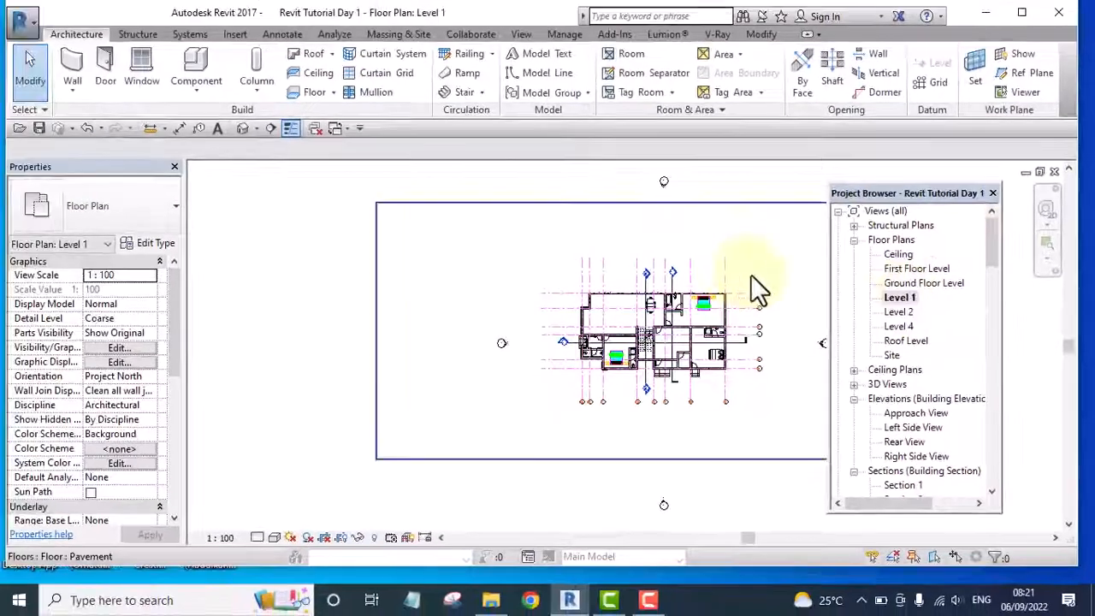
{"action": "middle_click_drag", "start_coordinate": [758, 290], "coordinate": [470, 303]}
{"action": "middle_click_drag", "start_coordinate": [542, 328], "coordinate": [650, 332]}
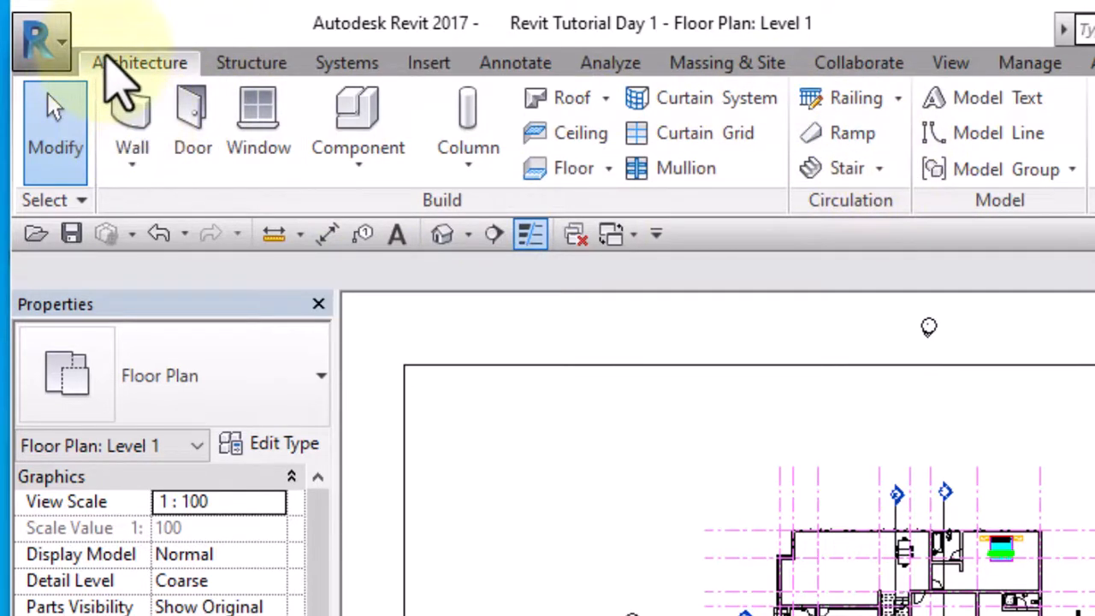
Sketch a railing path from a vertical segment about 30000 mm long beside the building and a horizontal segment about 65687 mm long to the pavement edge
{"action": "left_click", "coordinate": [897, 97]}
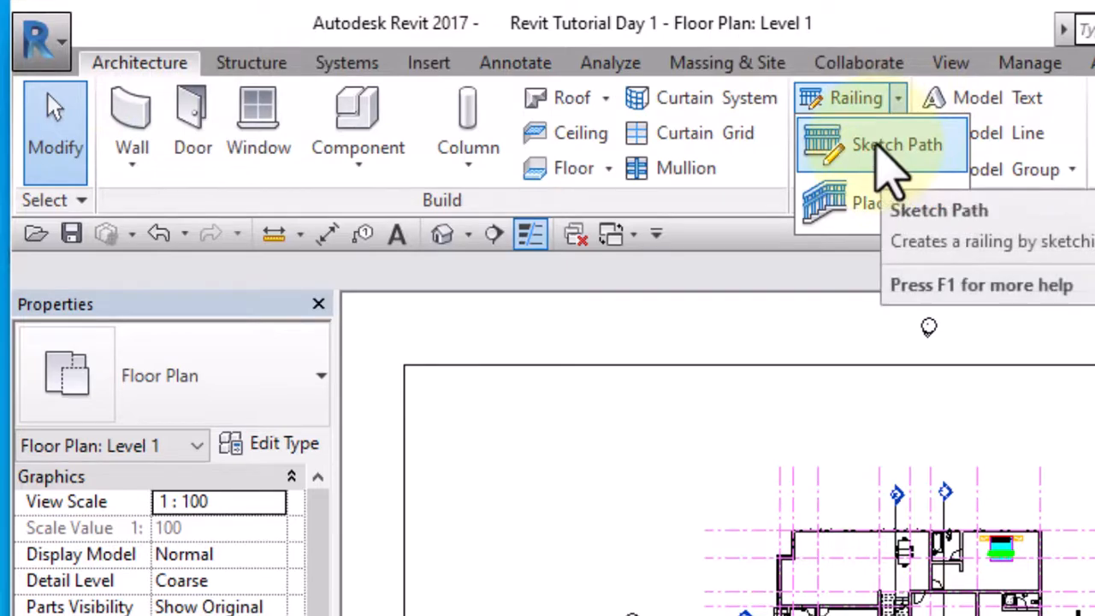
{"action": "left_click", "coordinate": [881, 156]}
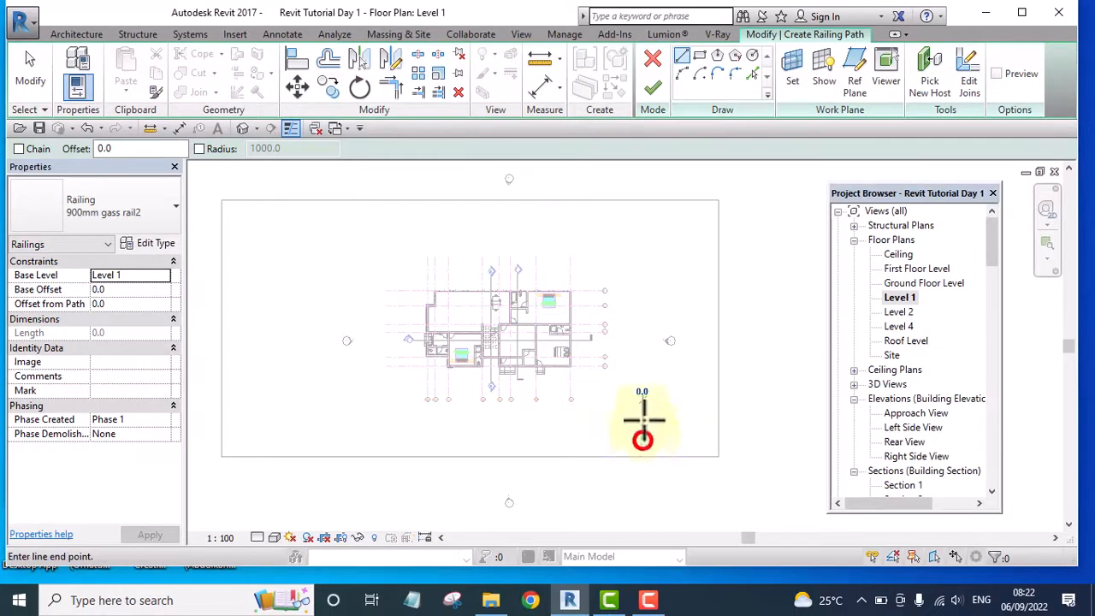
{"action": "left_click", "coordinate": [644, 247]}
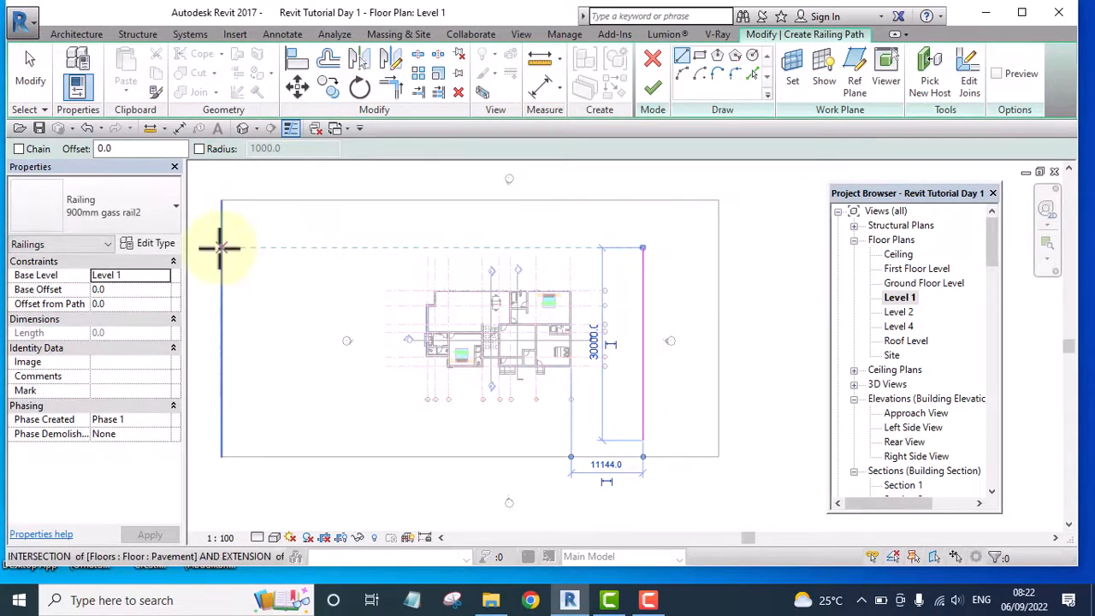
{"action": "left_click", "coordinate": [639, 248]}
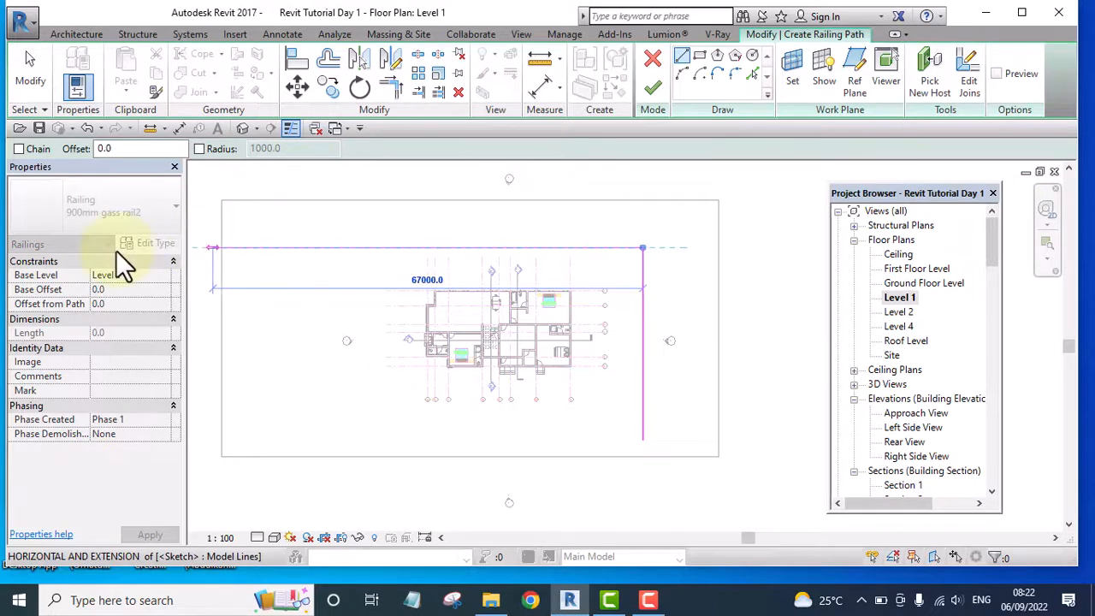
{"action": "left_click", "coordinate": [220, 248]}
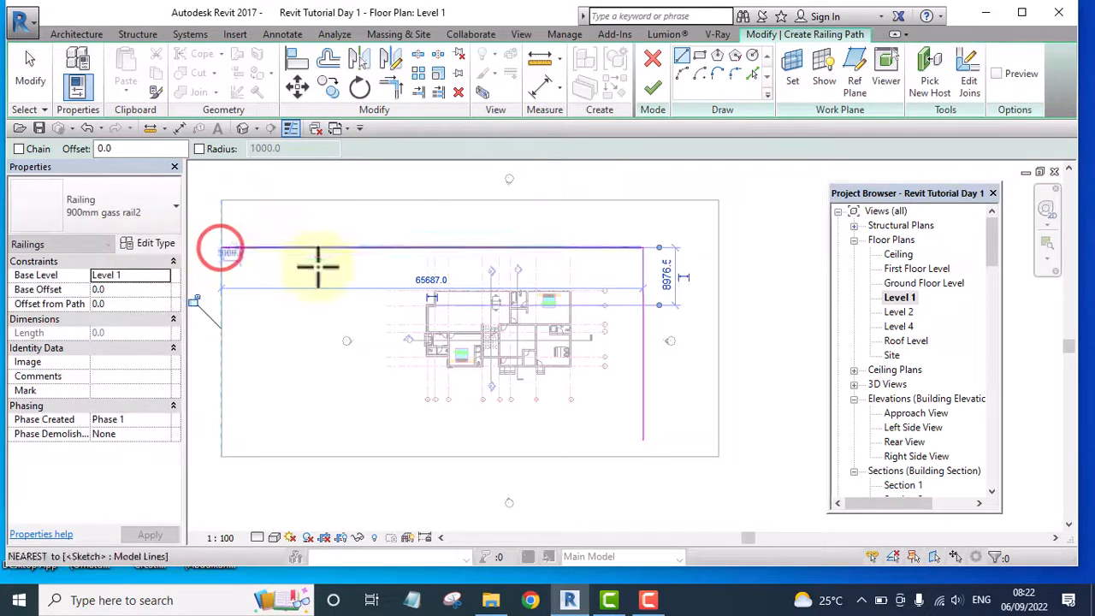
{"action": "key", "text": "Escape"}
{"action": "key", "text": "Escape"}
Stretch the railing path's vertical segment past the pavement's lower edge to a length of about 44000 mm
{"action": "mouse_move", "coordinate": [642, 375]}
{"action": "middle_mouse_down"}
{"action": "mouse_move", "coordinate": [665, 306]}
{"action": "mouse_move", "coordinate": [643, 354]}
{"action": "middle_mouse_up"}
{"action": "left_click", "coordinate": [644, 306]}
{"action": "left_click_drag", "start_coordinate": [646, 341], "coordinate": [645, 444]}
{"action": "scroll", "coordinate": [643, 436], "scroll_direction": "down", "scroll_amount": 8}
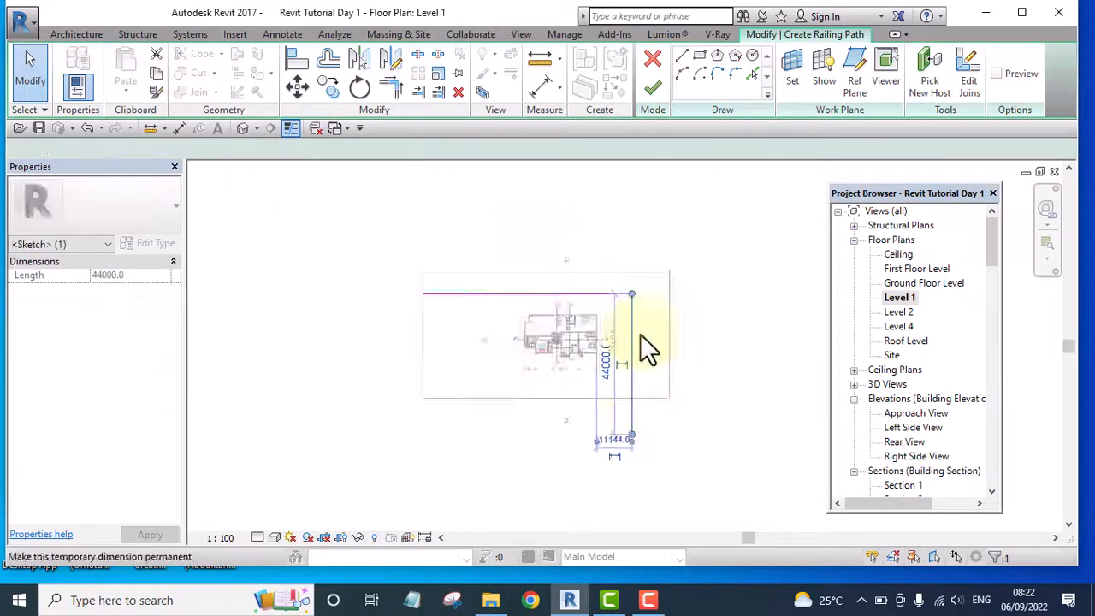
{"action": "left_click", "coordinate": [721, 257]}
{"action": "scroll", "coordinate": [616, 291], "scroll_direction": "up", "scroll_amount": 1}
{"action": "scroll", "coordinate": [611, 291], "scroll_direction": "up", "scroll_amount": 4}
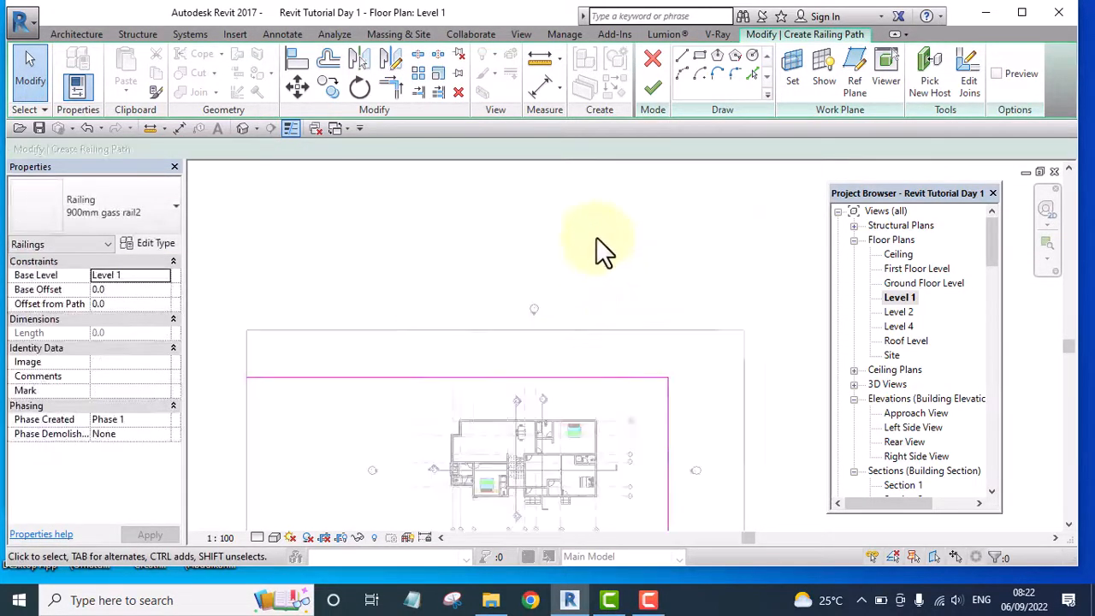
{"action": "scroll", "coordinate": [581, 257], "scroll_direction": "down", "scroll_amount": 5}
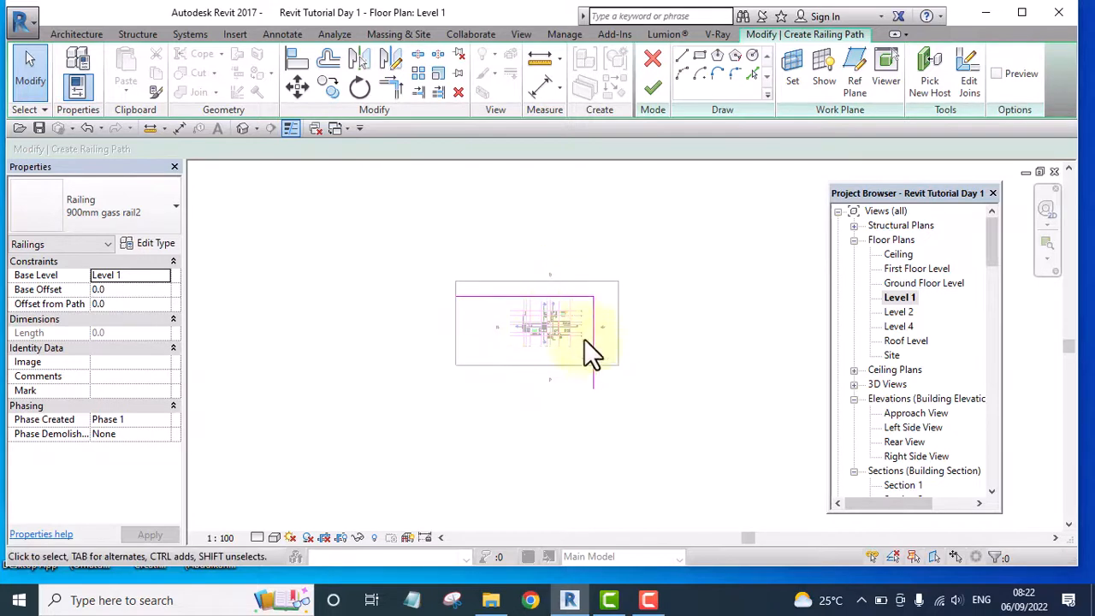
{"action": "scroll", "coordinate": [612, 324], "scroll_direction": "up", "scroll_amount": 3}
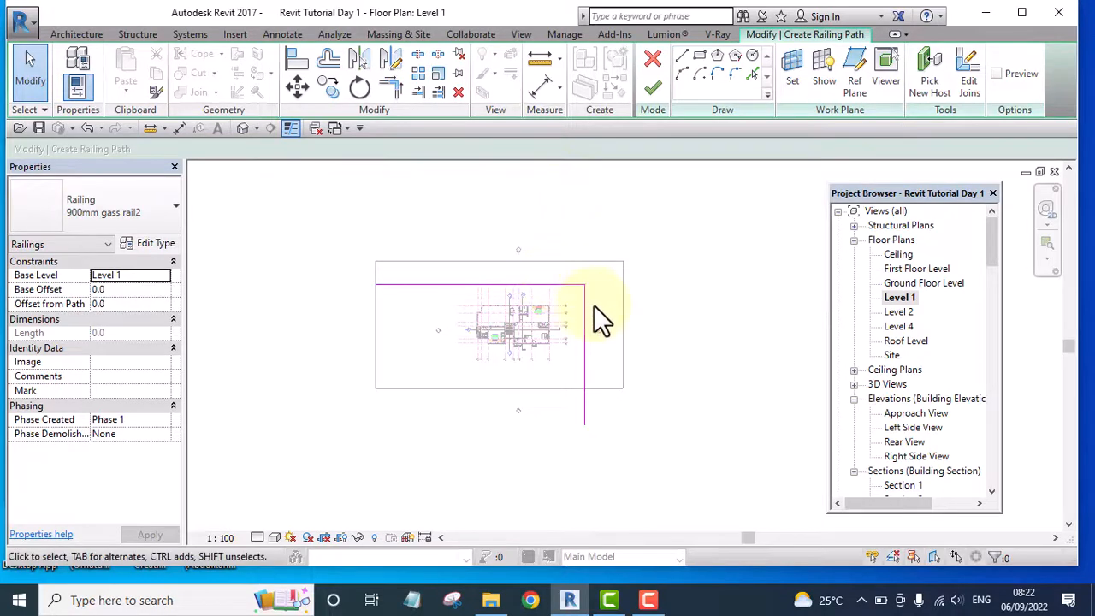
{"action": "middle_click_drag", "start_coordinate": [659, 254], "coordinate": [663, 239]}
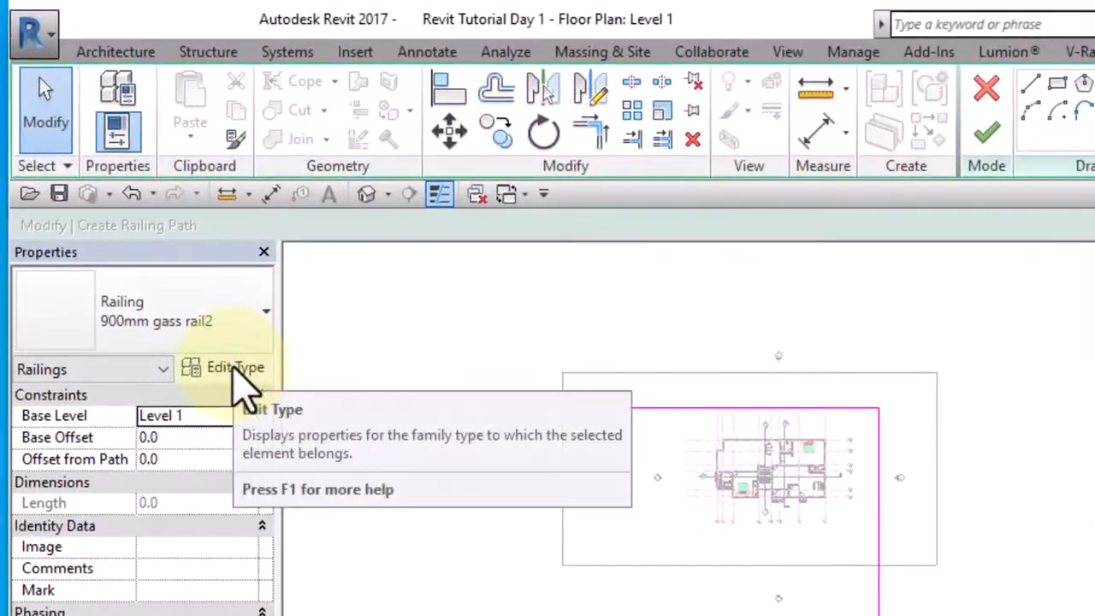
Duplicate the 900mm gass rail2 railing type under the name Fence Columnn
{"action": "left_click", "coordinate": [150, 243]}
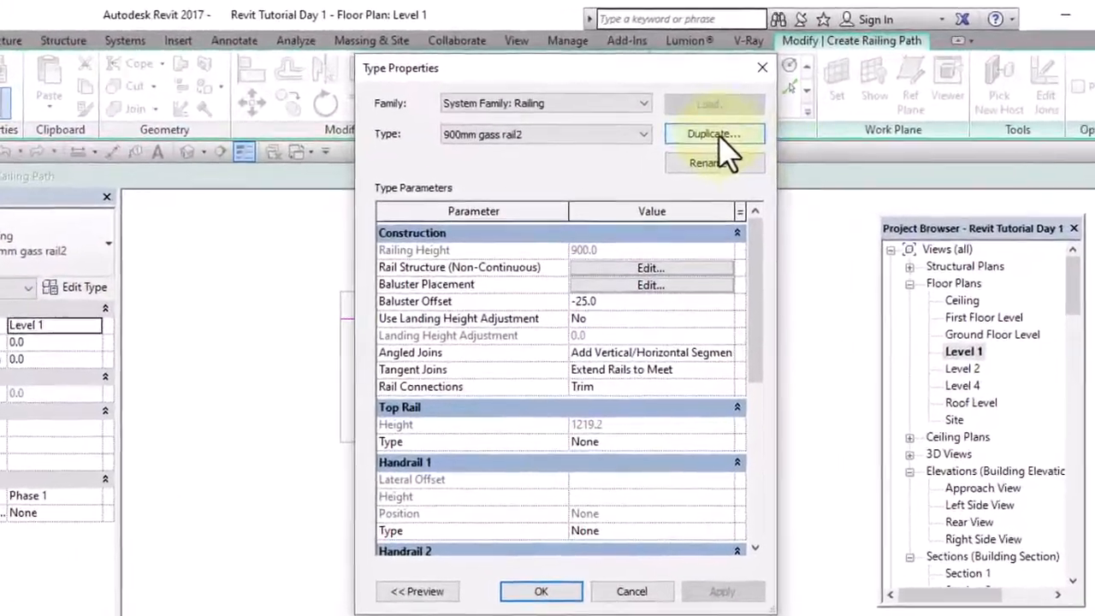
{"action": "left_click", "coordinate": [710, 122]}
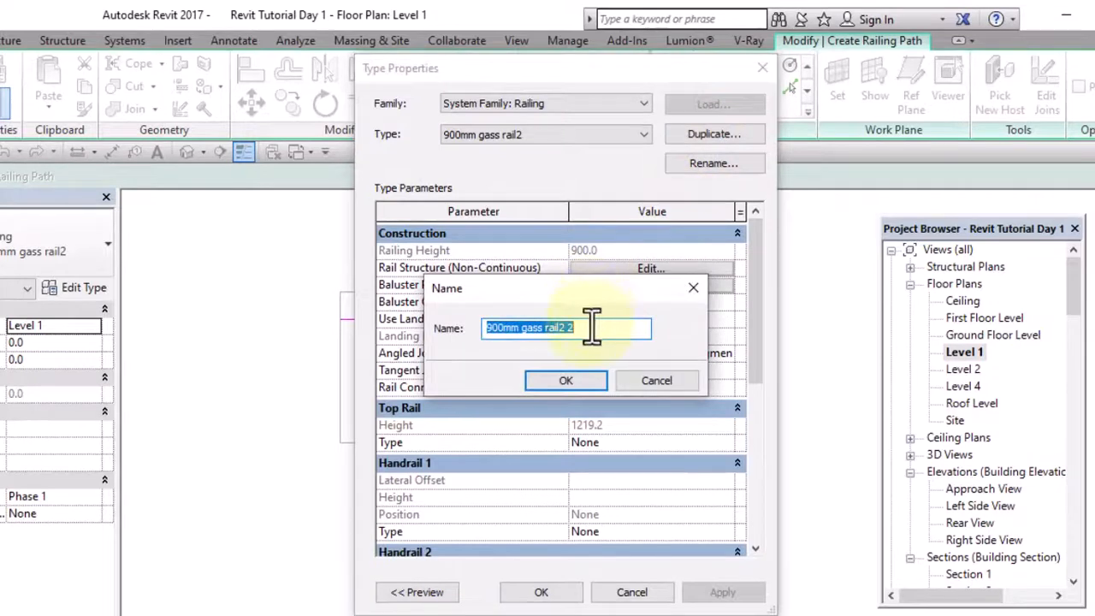
{"action": "left_click_drag", "start_coordinate": [588, 325], "coordinate": [446, 328]}
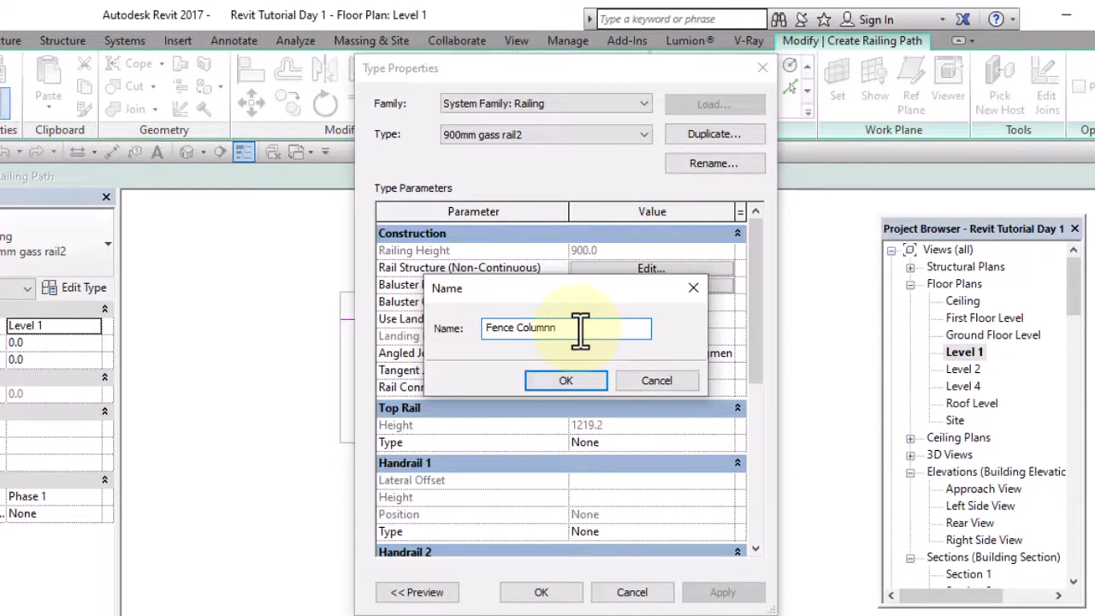
{"action": "left_click", "coordinate": [550, 381]}
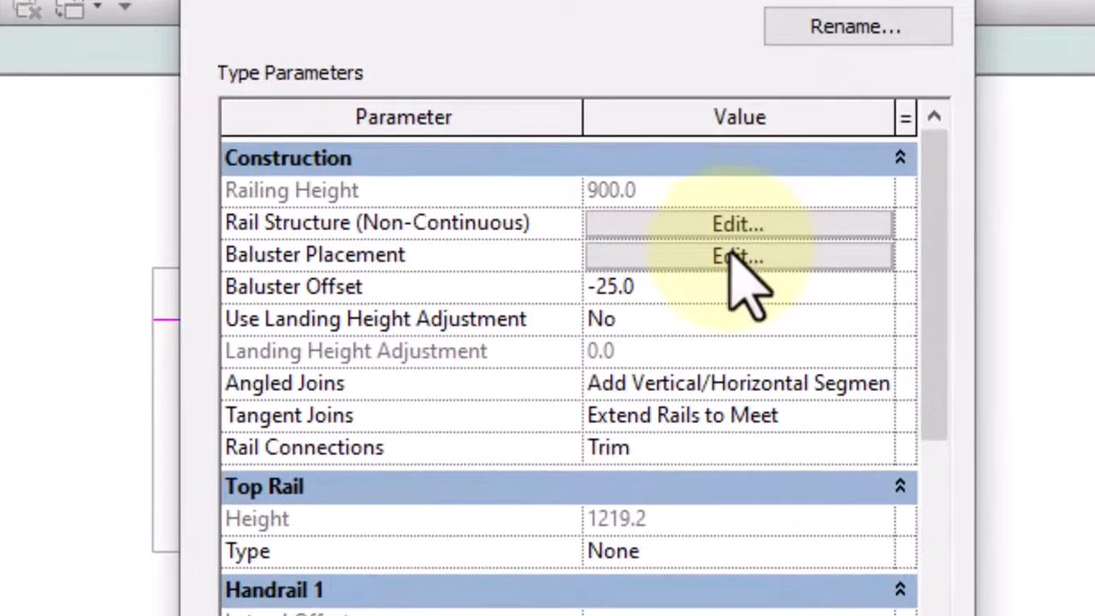
Set the regular baluster to the Rv Fence Col family with a distance of 3600 mm from the previous one
{"action": "left_click", "coordinate": [731, 255]}
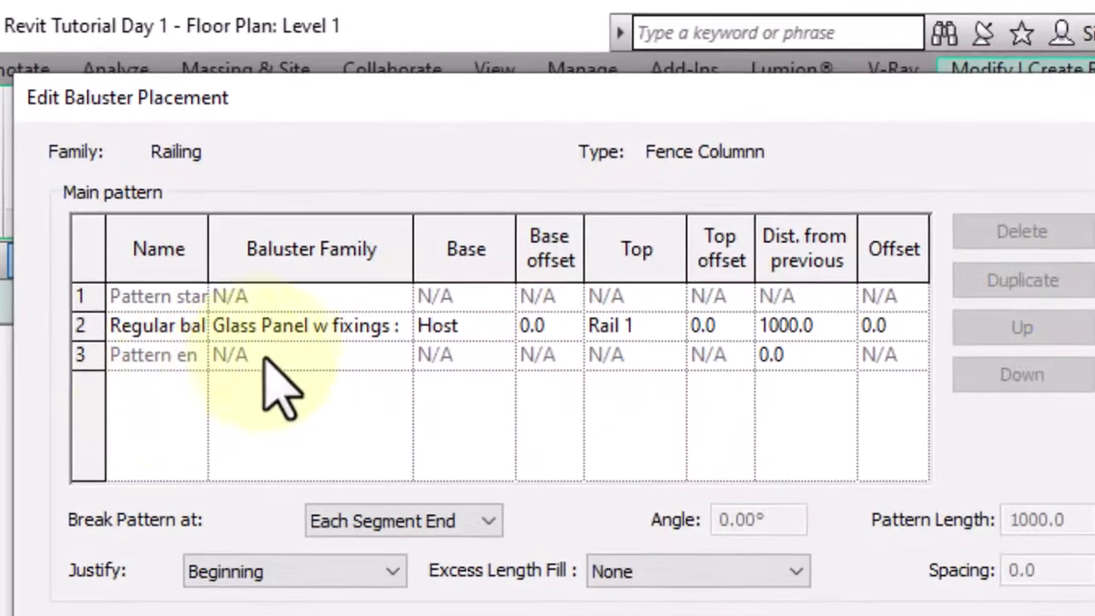
{"action": "left_click", "coordinate": [400, 325]}
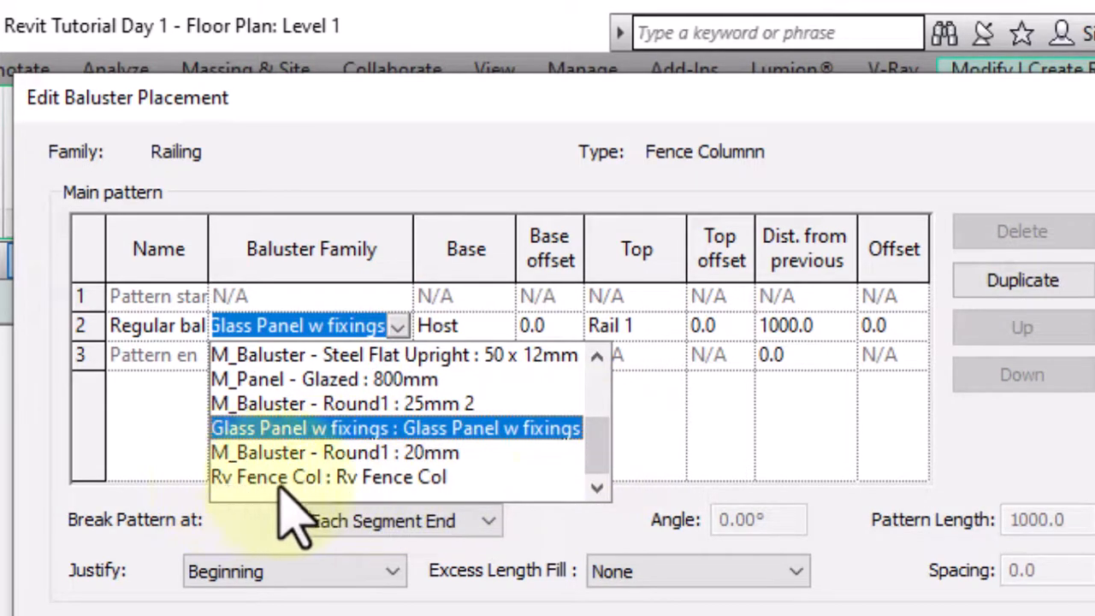
{"action": "left_click", "coordinate": [400, 477]}
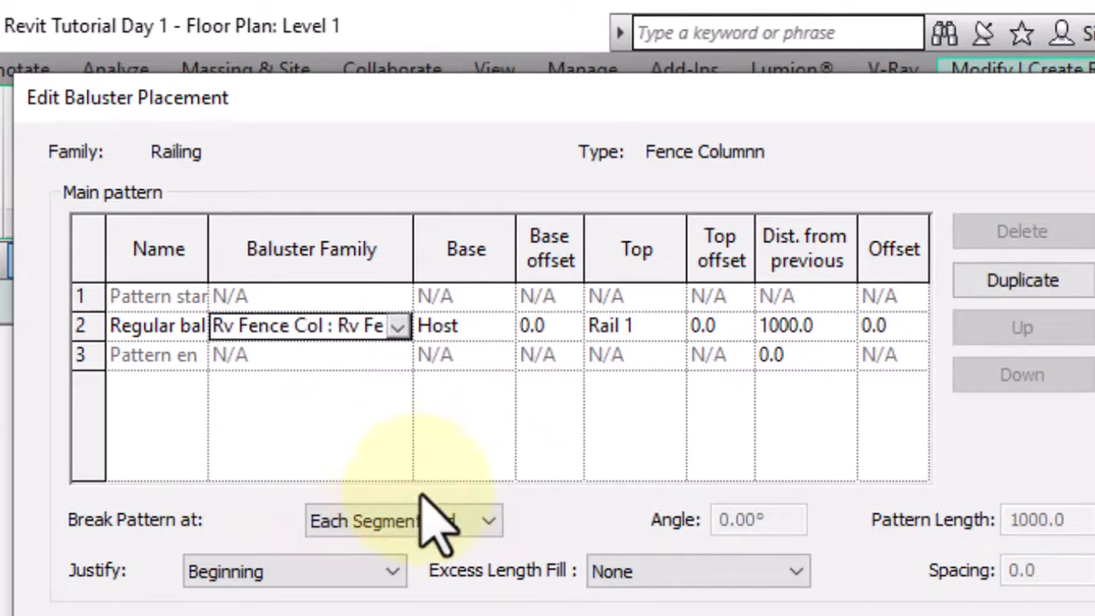
{"action": "left_click", "coordinate": [813, 326]}
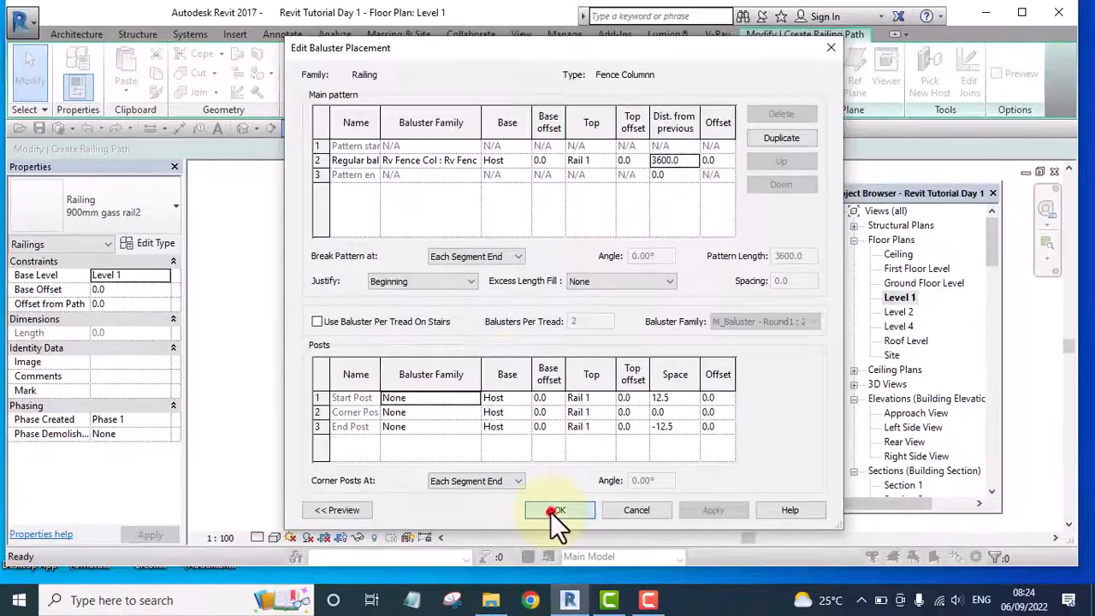
{"action": "left_click", "coordinate": [552, 513]}
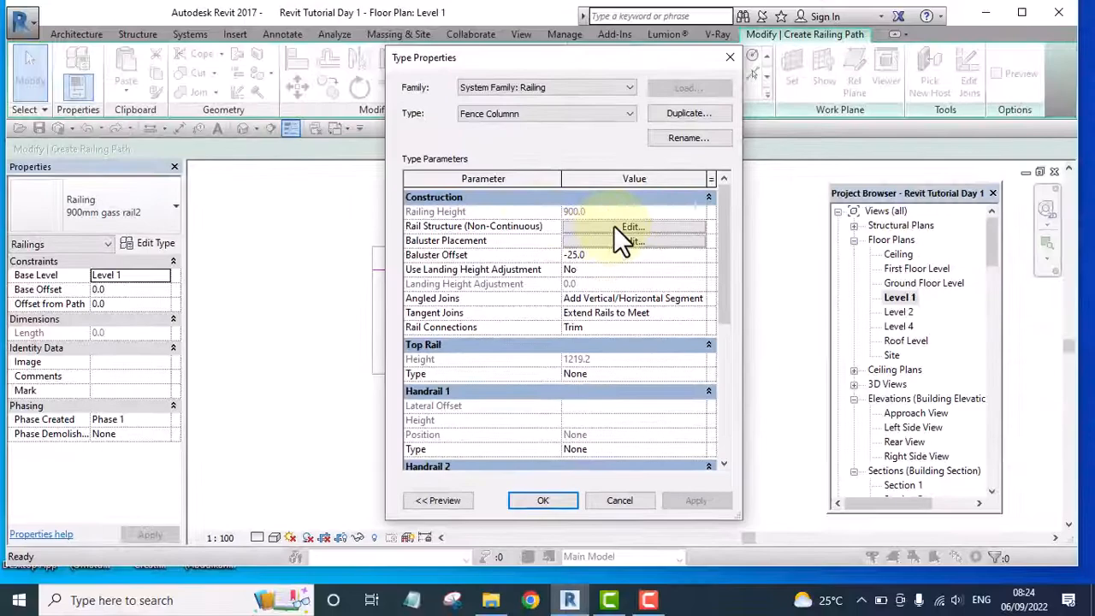
Set Rail 1's height to 1800 mm and delete Rail 7 from the type's rail structure
{"action": "left_click", "coordinate": [609, 219]}
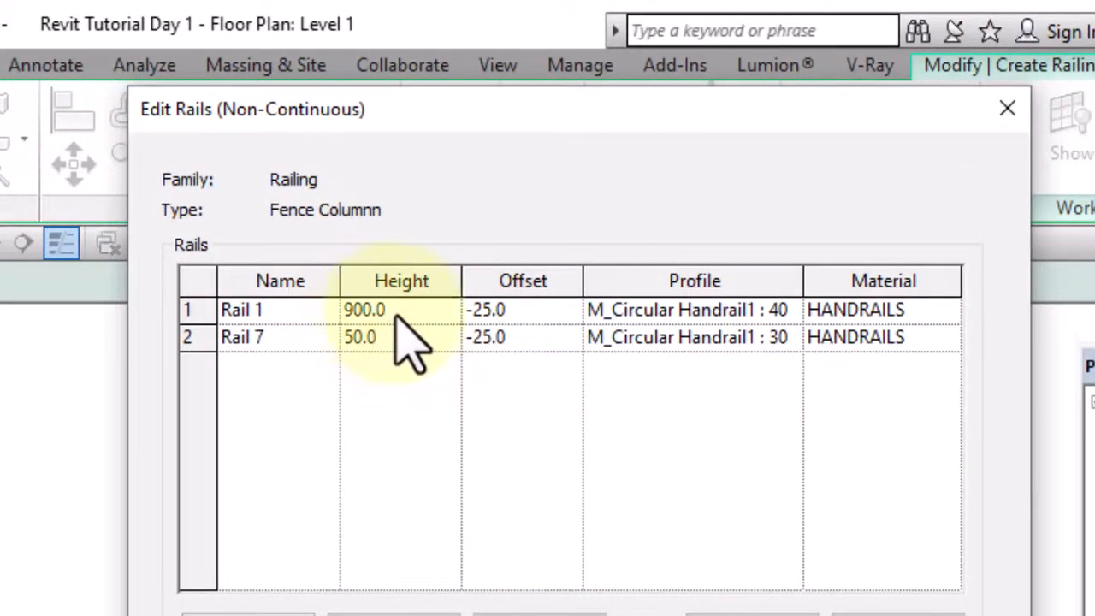
{"action": "left_click_drag", "start_coordinate": [393, 308], "coordinate": [341, 309]}
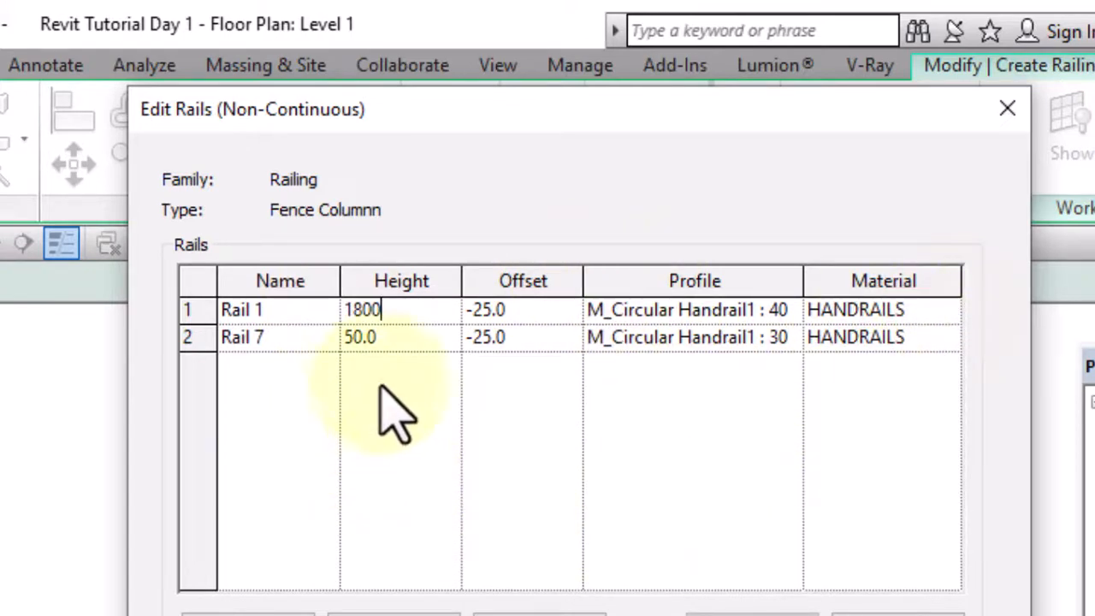
{"action": "left_click", "coordinate": [199, 336]}
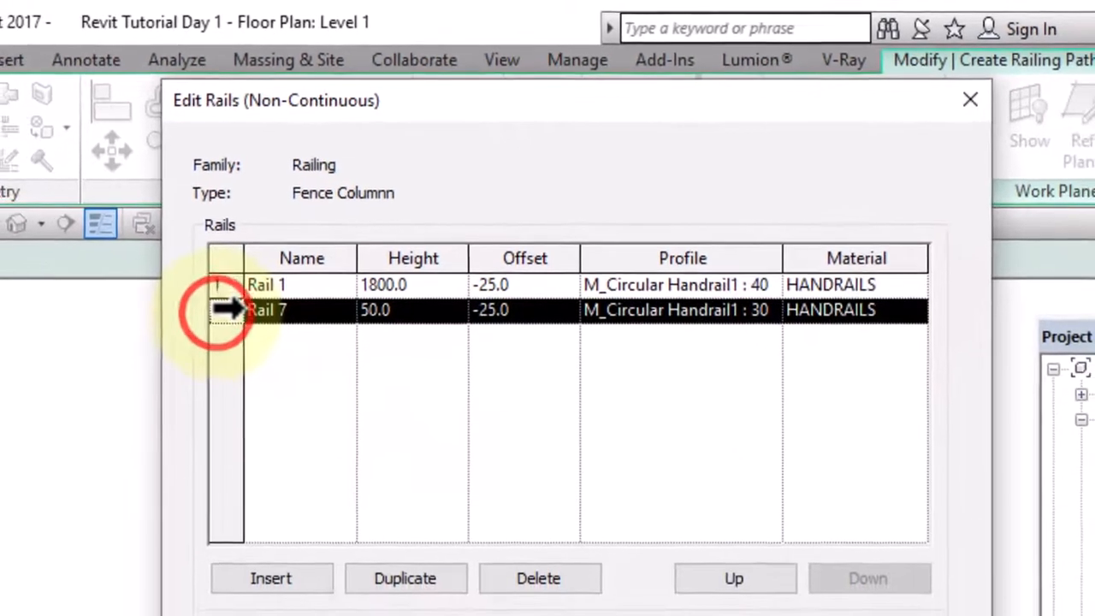
{"action": "left_click", "coordinate": [545, 572]}
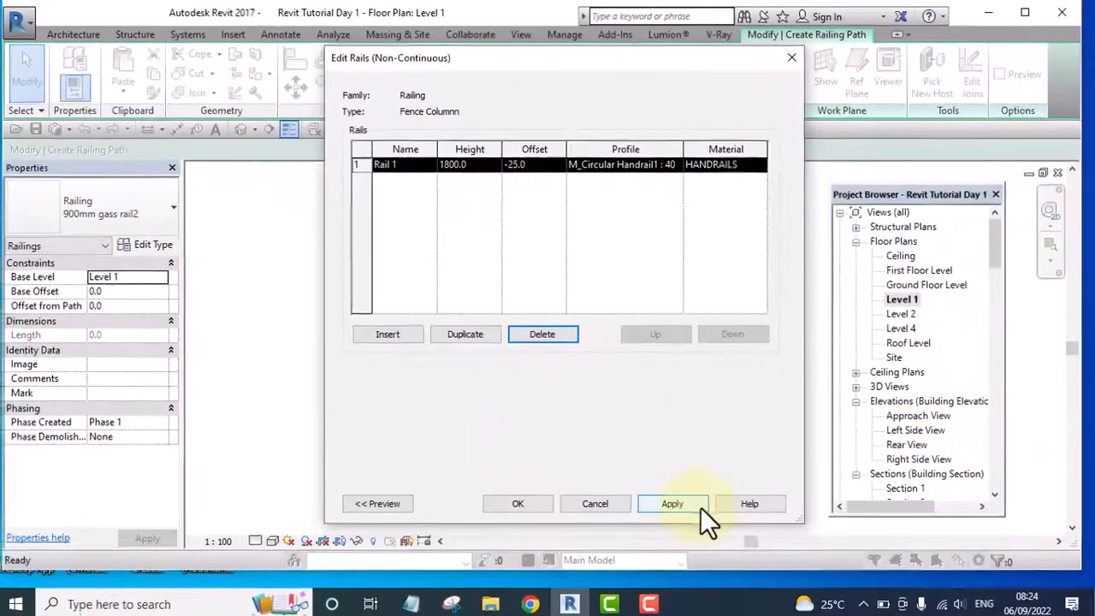
{"action": "left_click", "coordinate": [676, 504]}
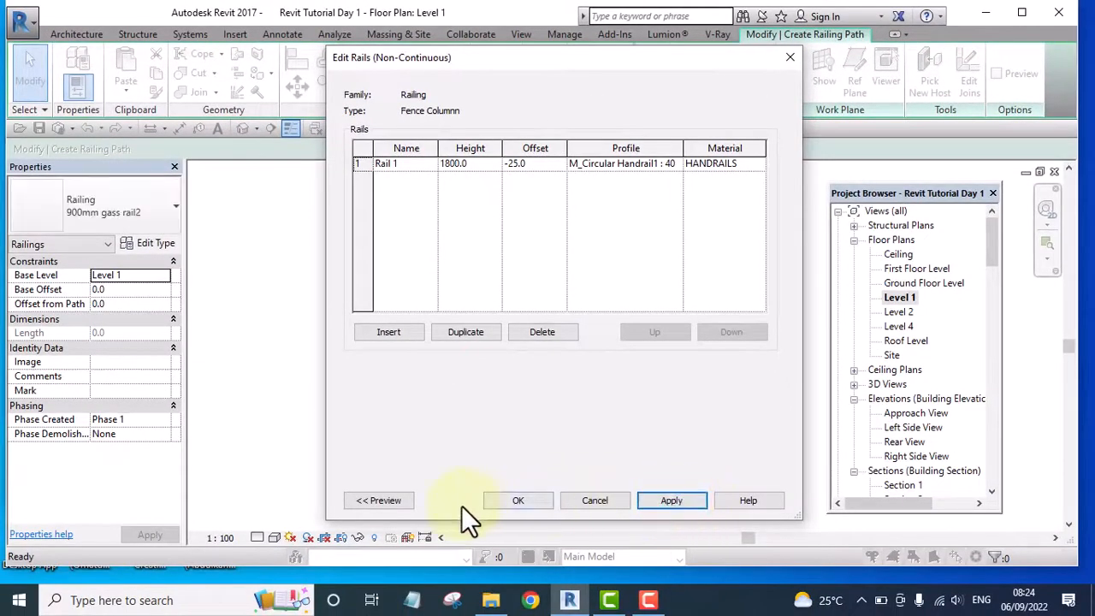
{"action": "left_click", "coordinate": [523, 499]}
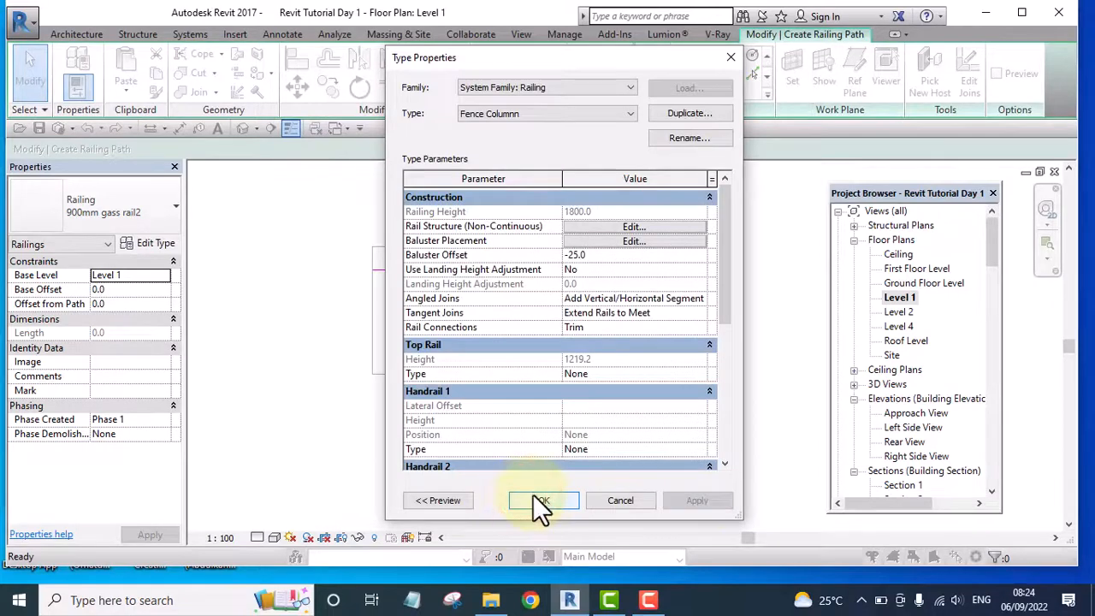
Finish the railing with the Fence Columnn type and open the project's default 3D view
{"action": "left_click", "coordinate": [533, 495]}
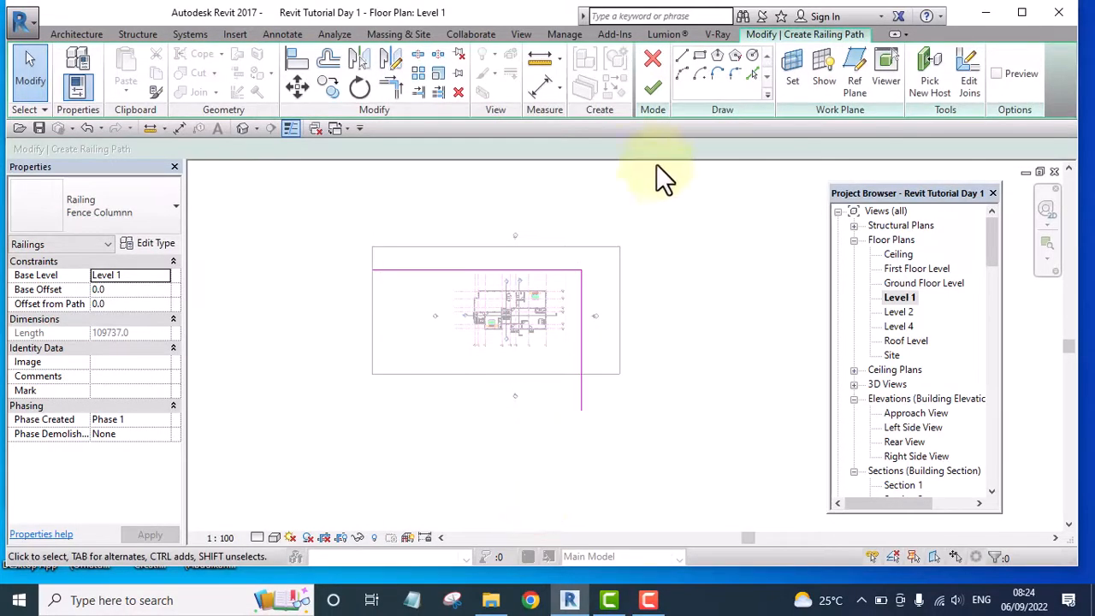
{"action": "left_click", "coordinate": [651, 83]}
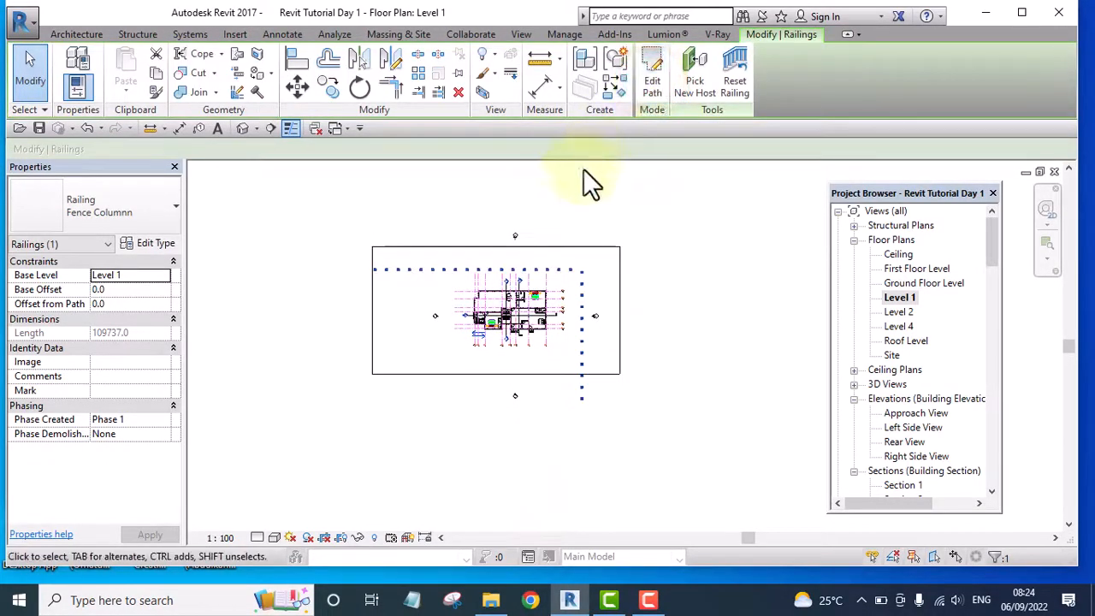
{"action": "left_click", "coordinate": [243, 129]}
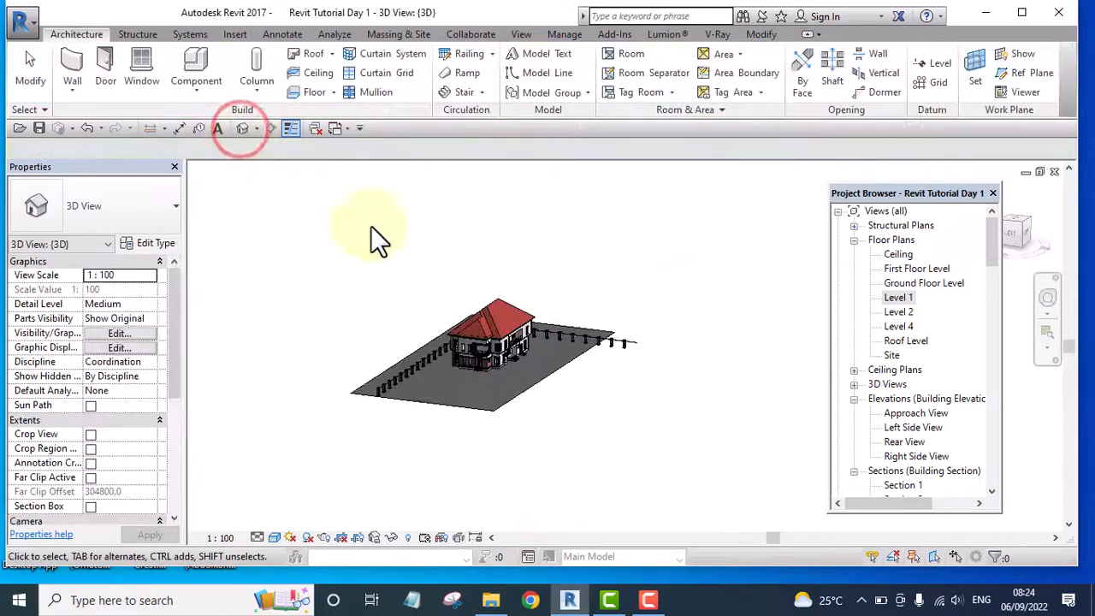
Examine the fence columns along the pavement and the thin rail running between them, both up close and from a distance
{"action": "scroll", "coordinate": [450, 377], "scroll_direction": "up", "scroll_amount": 5}
{"action": "scroll", "coordinate": [436, 372], "scroll_direction": "up", "scroll_amount": 4}
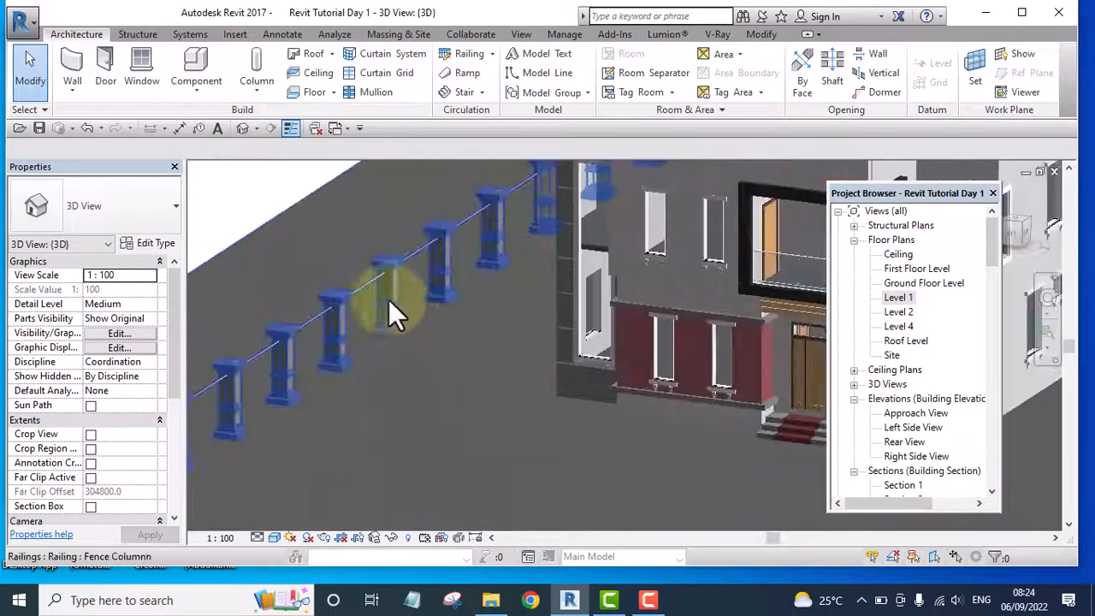
{"action": "scroll", "coordinate": [389, 299], "scroll_direction": "down", "scroll_amount": 6}
{"action": "middle_click_drag", "start_coordinate": [460, 377], "coordinate": [371, 347], "text": "shift"}
{"action": "scroll", "coordinate": [334, 282], "scroll_direction": "up", "scroll_amount": 3}
{"action": "scroll", "coordinate": [325, 274], "scroll_direction": "up", "scroll_amount": 6}
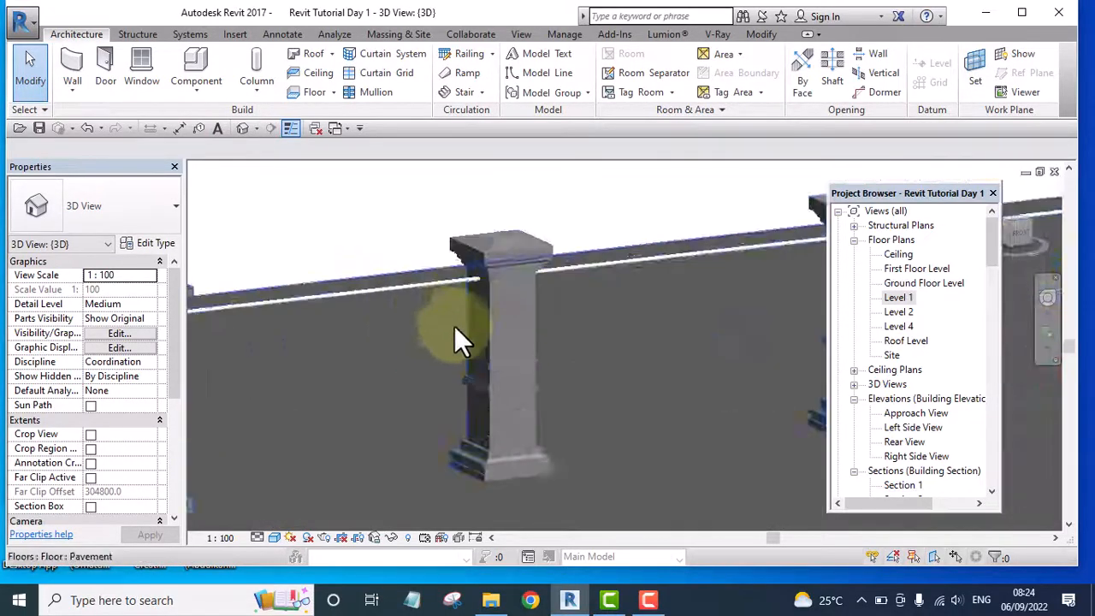
{"action": "scroll", "coordinate": [522, 299], "scroll_direction": "down", "scroll_amount": 8}
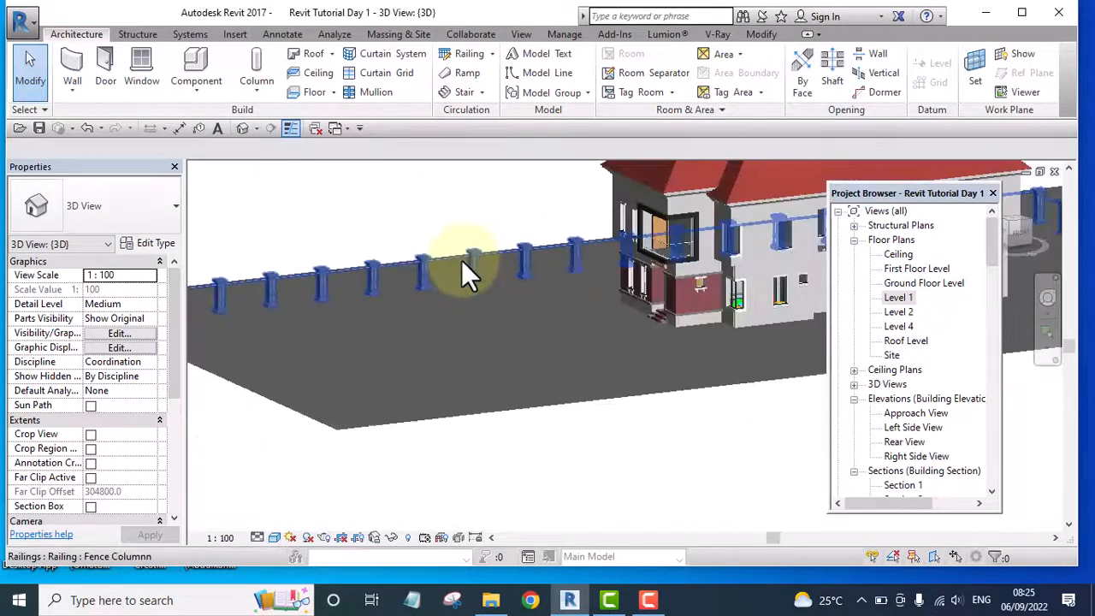
{"action": "scroll", "coordinate": [313, 259], "scroll_direction": "up", "scroll_amount": 5}
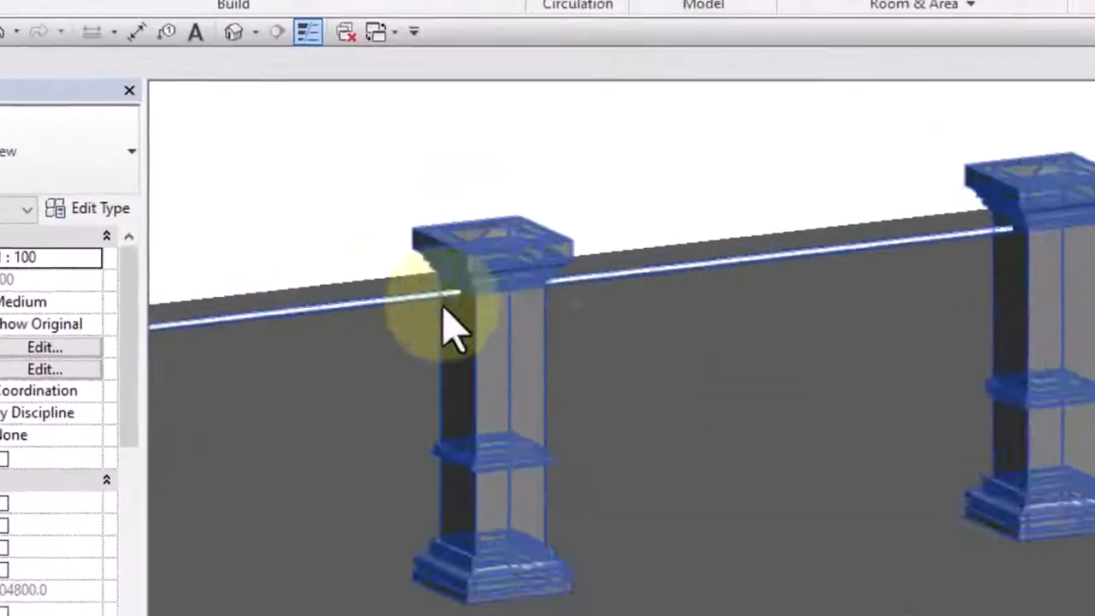
{"action": "scroll", "coordinate": [639, 237], "scroll_direction": "down", "scroll_amount": 5}
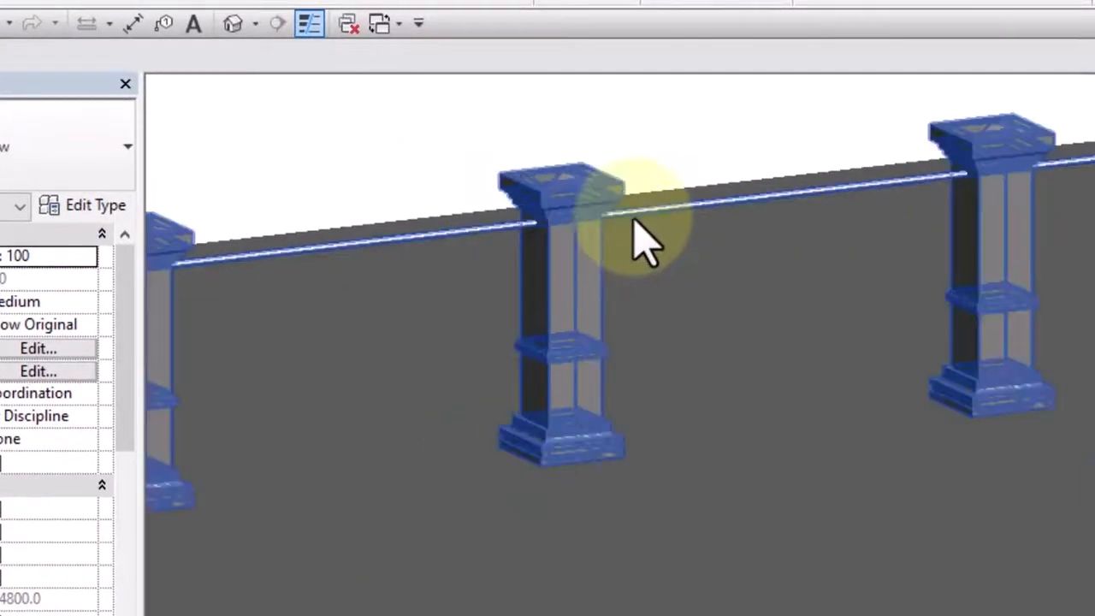
{"action": "scroll", "coordinate": [323, 274], "scroll_direction": "up", "scroll_amount": 5}
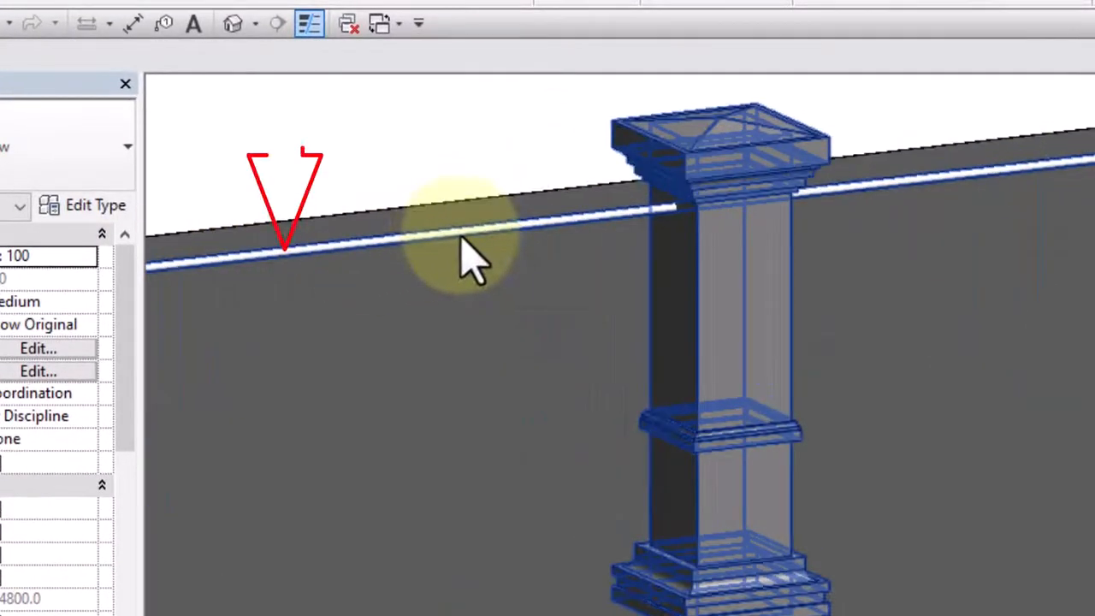
{"action": "scroll", "coordinate": [479, 261], "scroll_direction": "down", "scroll_amount": 5}
{"action": "scroll", "coordinate": [445, 308], "scroll_direction": "up", "scroll_amount": 5}
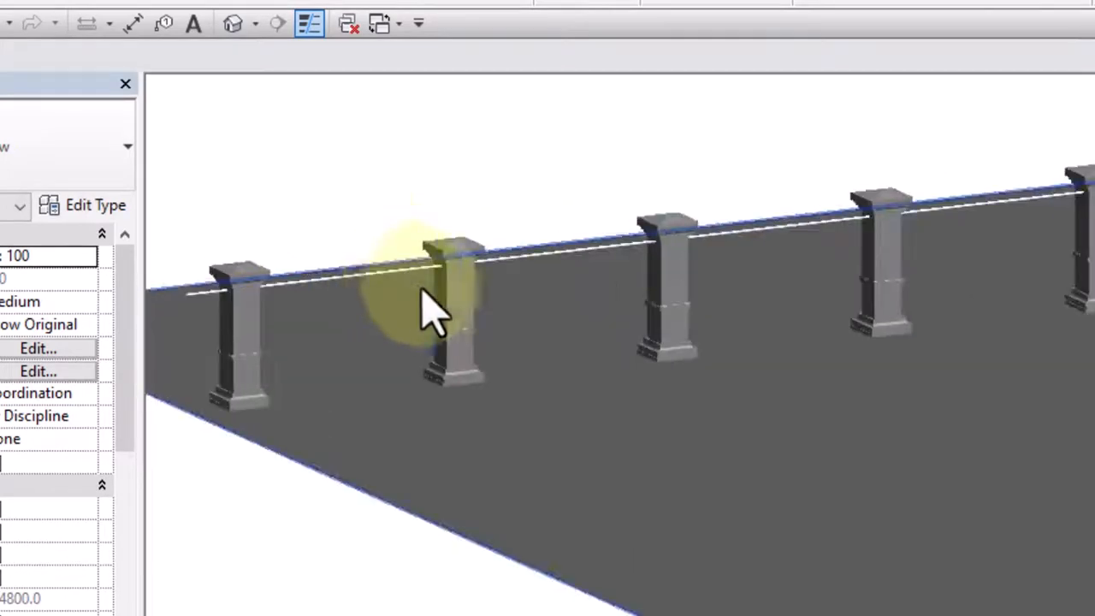
Set Rail 1's height to 900 mm in the Fence Columnn type's rail structure and apply the change to the railing
{"action": "scroll", "coordinate": [565, 179], "scroll_direction": "down", "scroll_amount": 5}
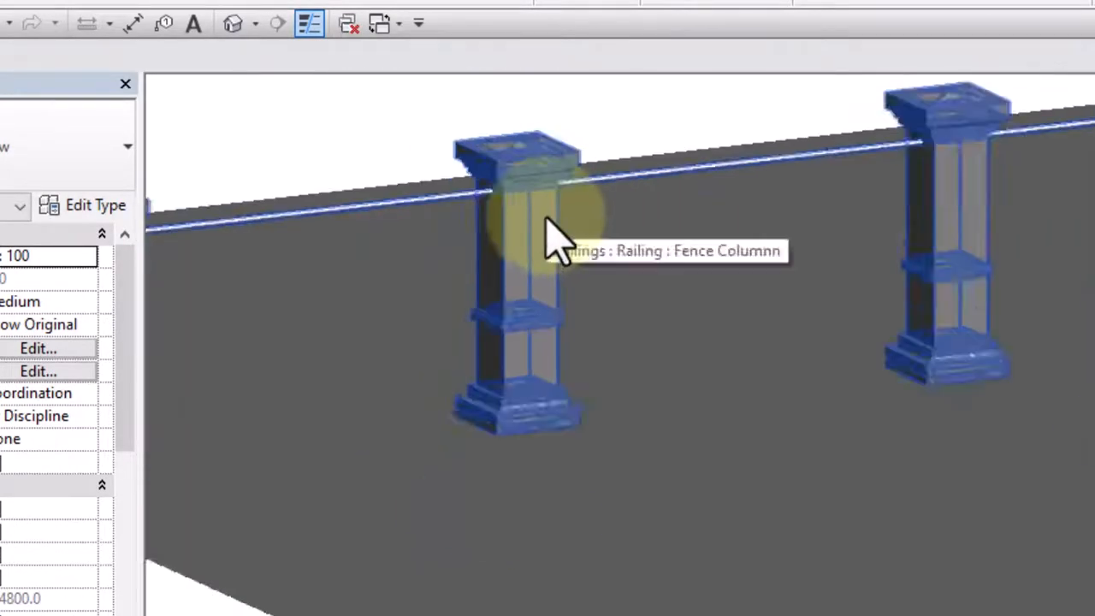
{"action": "scroll", "coordinate": [408, 237], "scroll_direction": "up", "scroll_amount": 4}
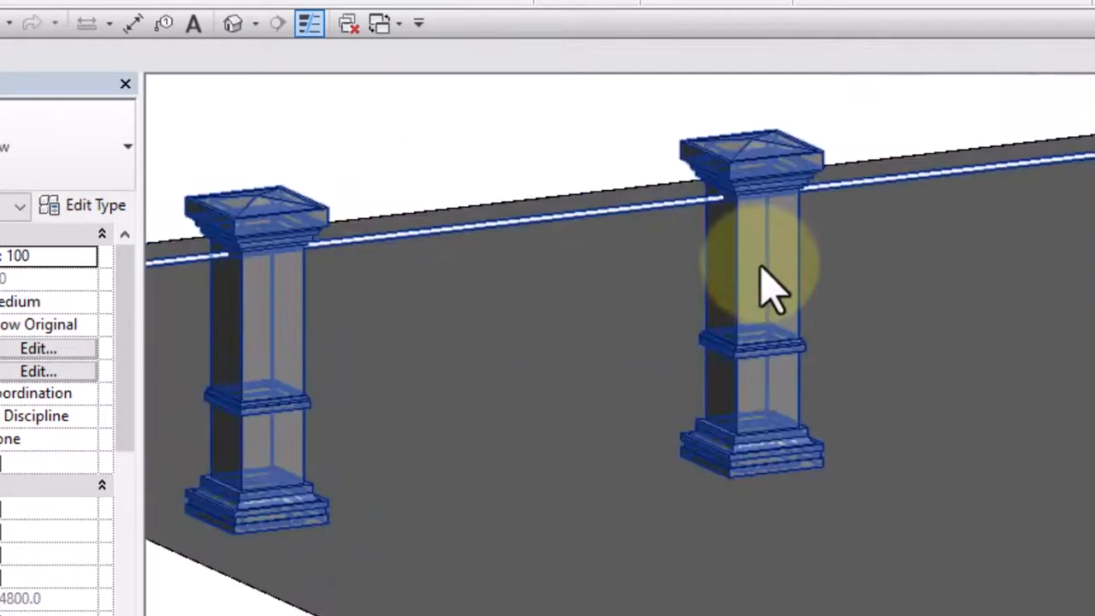
{"action": "left_click", "coordinate": [760, 255]}
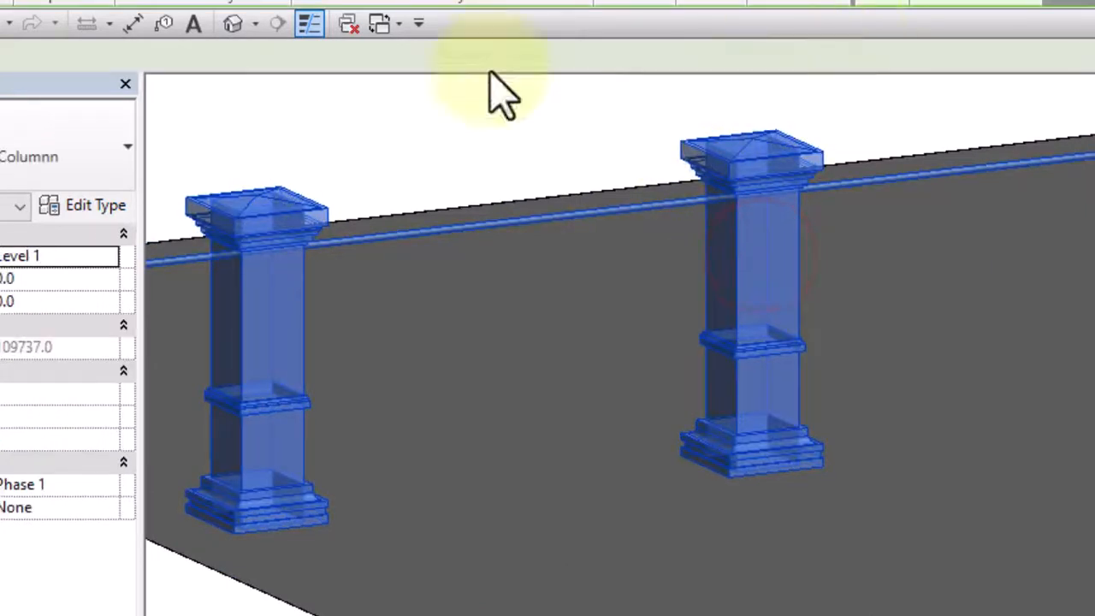
{"action": "left_click", "coordinate": [81, 207]}
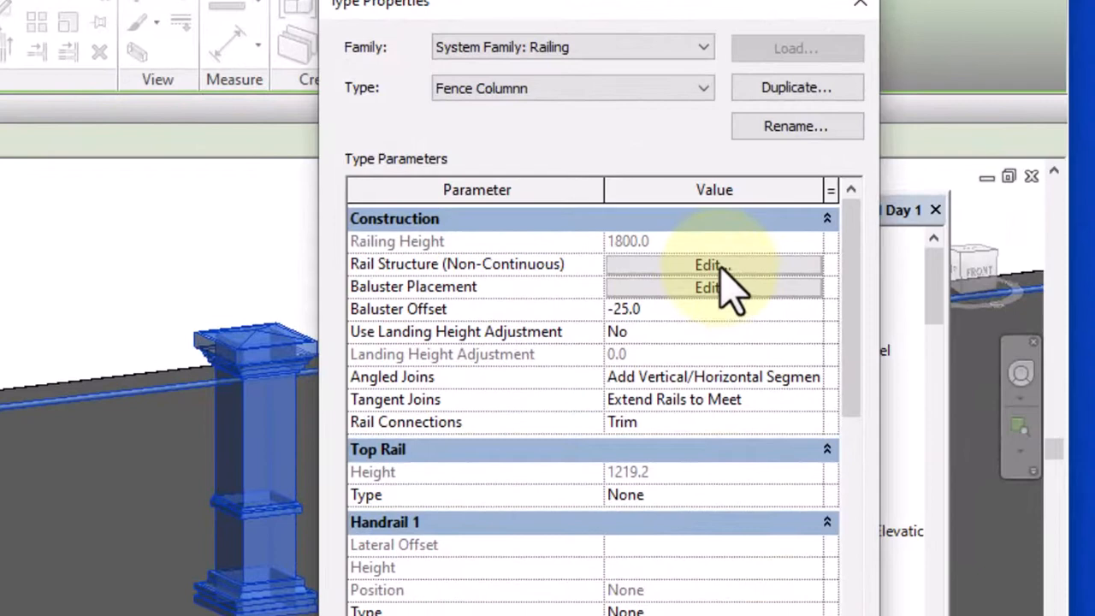
{"action": "left_click", "coordinate": [710, 265]}
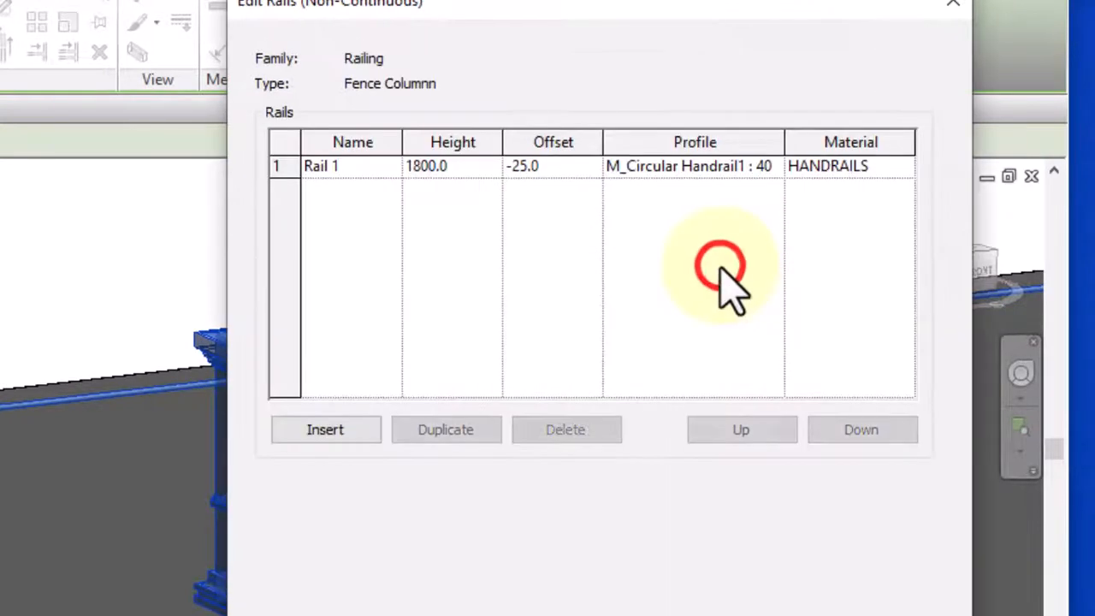
{"action": "left_click", "coordinate": [421, 167]}
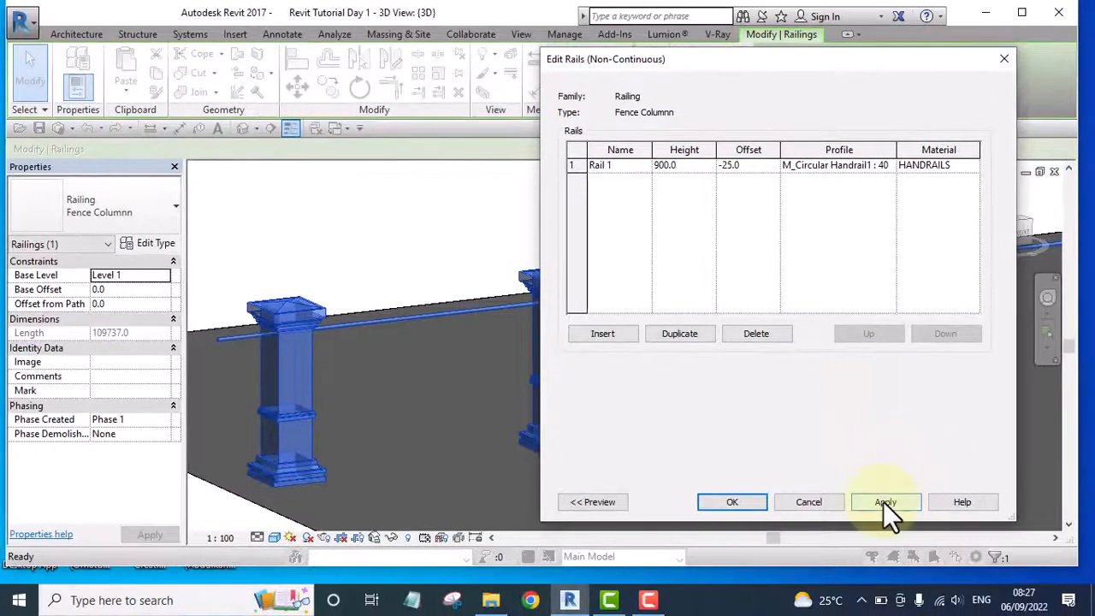
{"action": "left_click", "coordinate": [885, 503]}
{"action": "left_click", "coordinate": [727, 502]}
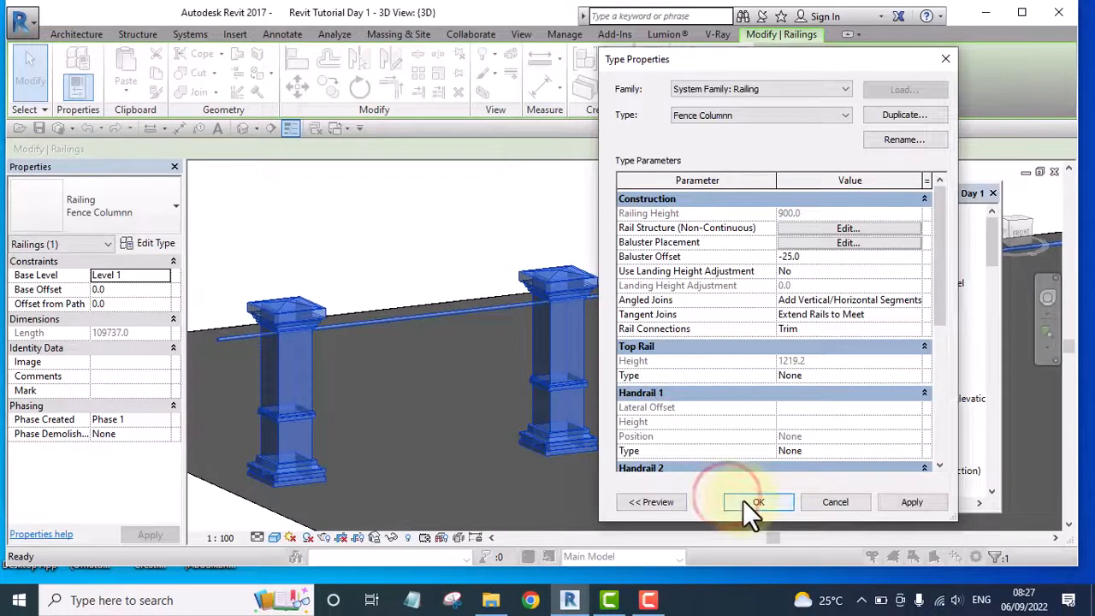
{"action": "left_click", "coordinate": [745, 502]}
{"action": "left_click", "coordinate": [473, 214]}
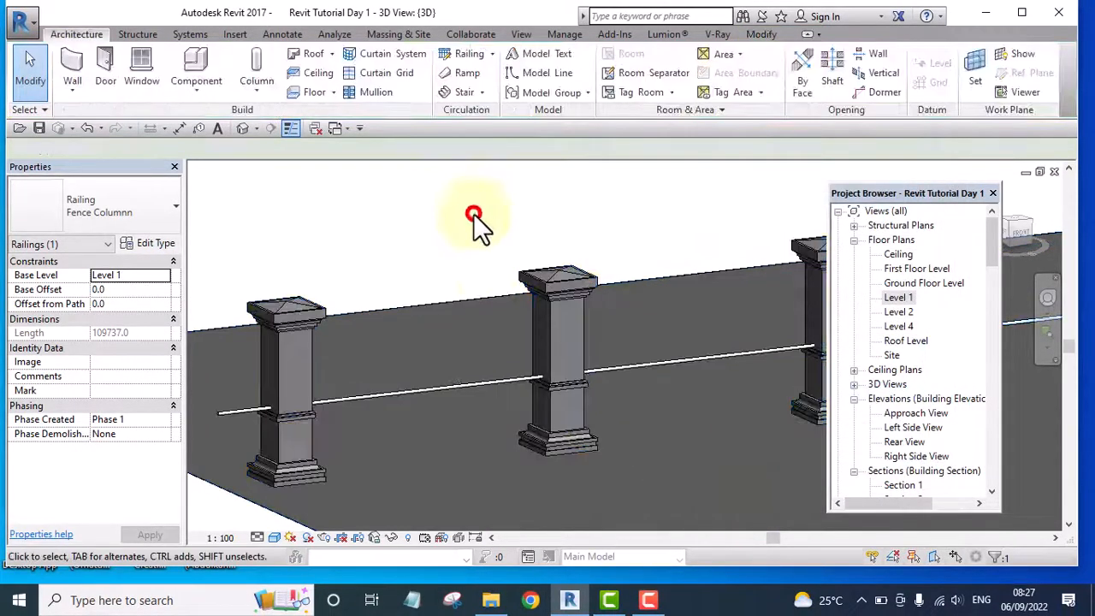
Examine the rail's height against the fence columns and its free end at the pavement corner, up close and from farther away
{"action": "scroll", "coordinate": [458, 284], "scroll_direction": "down", "scroll_amount": 4}
{"action": "scroll", "coordinate": [459, 344], "scroll_direction": "up", "scroll_amount": 6}
{"action": "scroll", "coordinate": [460, 344], "scroll_direction": "down", "scroll_amount": 3}
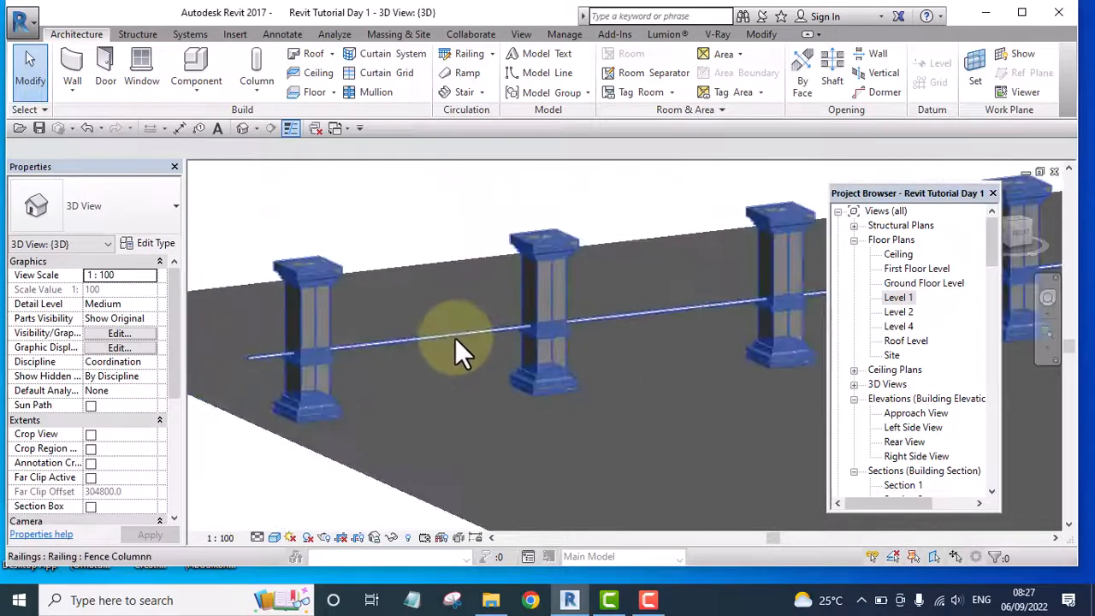
{"action": "scroll", "coordinate": [455, 338], "scroll_direction": "down", "scroll_amount": 2}
{"action": "scroll", "coordinate": [368, 359], "scroll_direction": "up", "scroll_amount": 6}
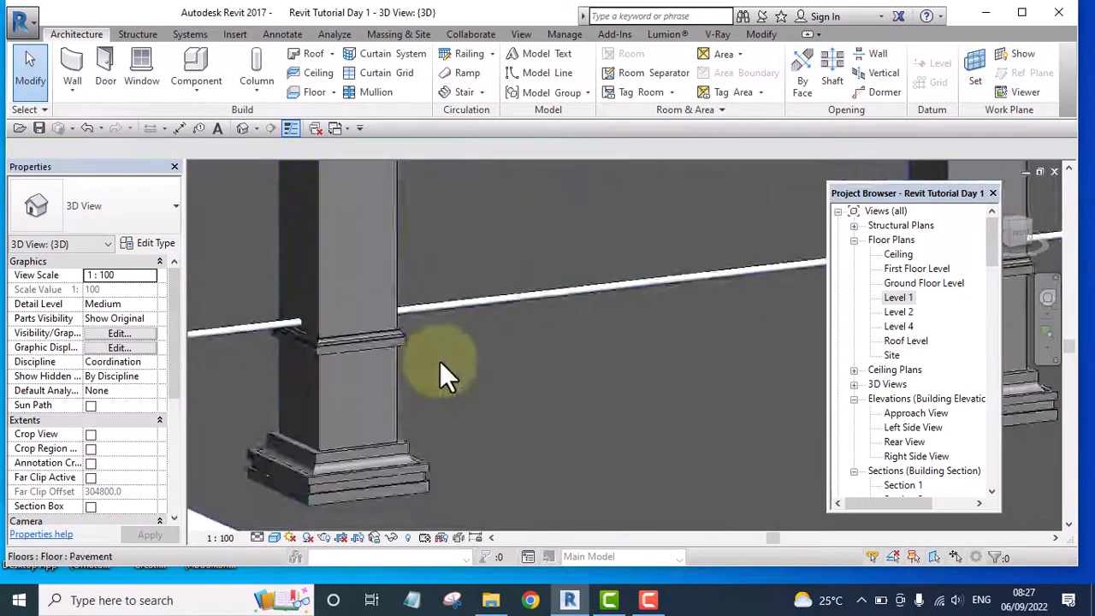
{"action": "scroll", "coordinate": [438, 359], "scroll_direction": "down", "scroll_amount": 3}
{"action": "scroll", "coordinate": [439, 395], "scroll_direction": "up", "scroll_amount": 2}
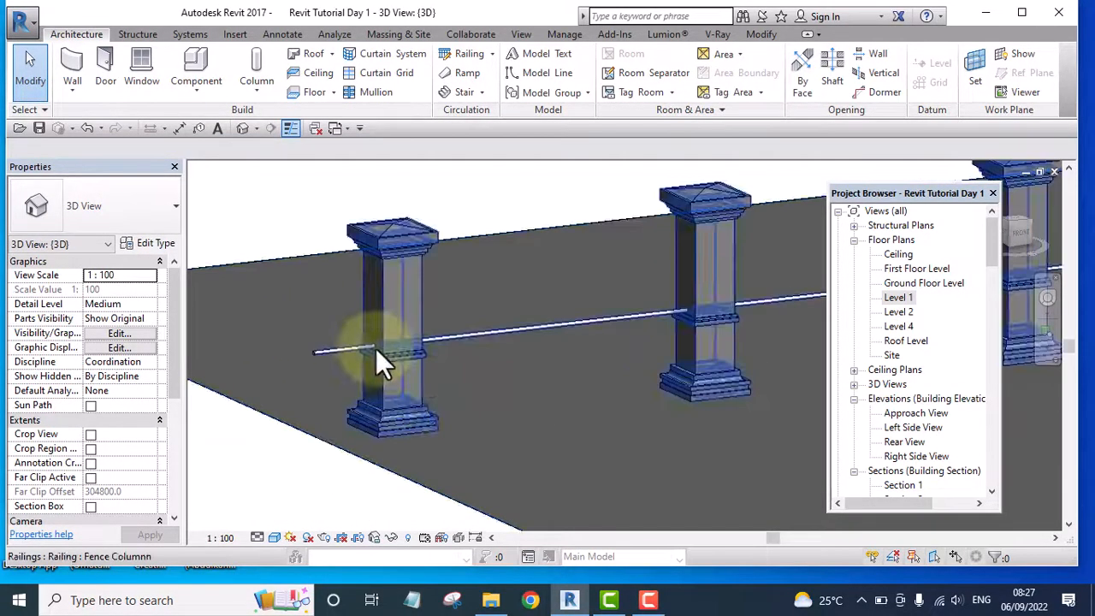
{"action": "scroll", "coordinate": [336, 357], "scroll_direction": "down", "scroll_amount": 2}
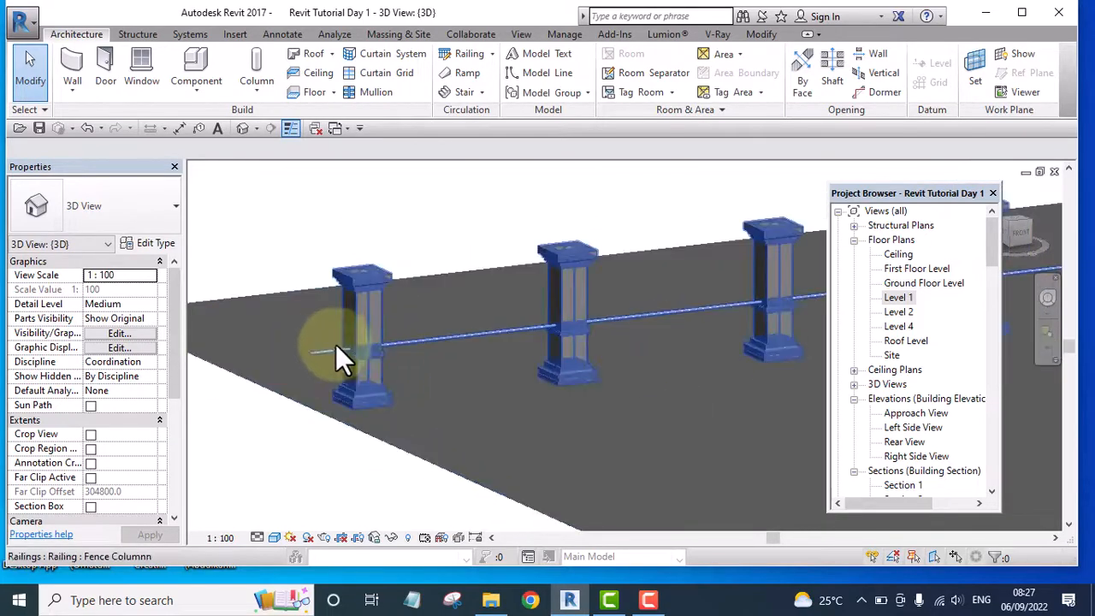
{"action": "scroll", "coordinate": [342, 351], "scroll_direction": "up", "scroll_amount": 2}
Assign the Rv Fence Col family to the start, corner and end posts in the fence railing's baluster placement
{"action": "left_click", "coordinate": [384, 326]}
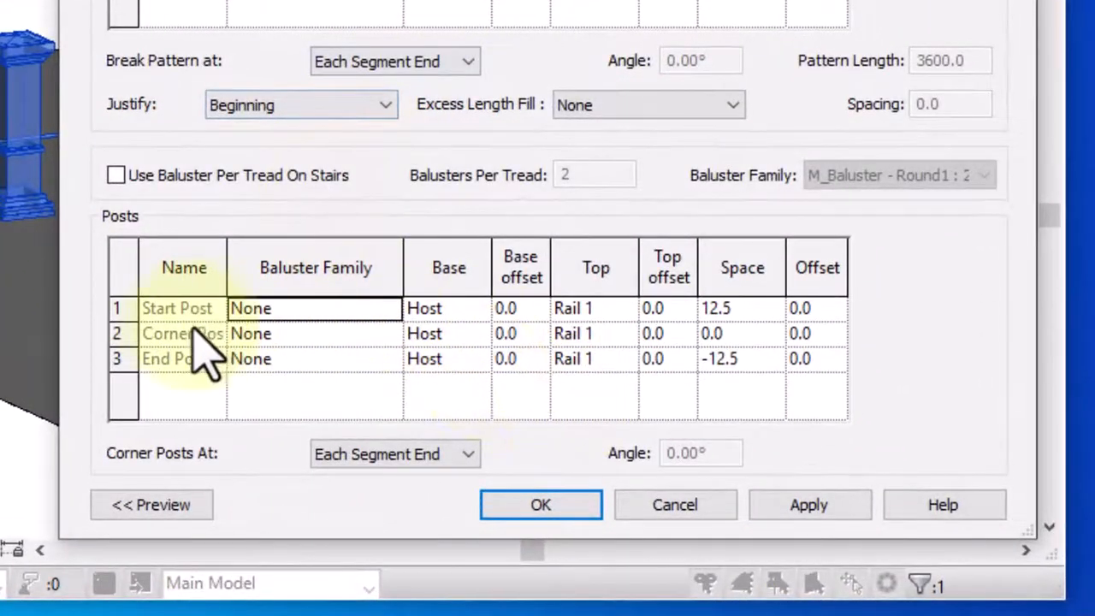
{"action": "left_click", "coordinate": [385, 310]}
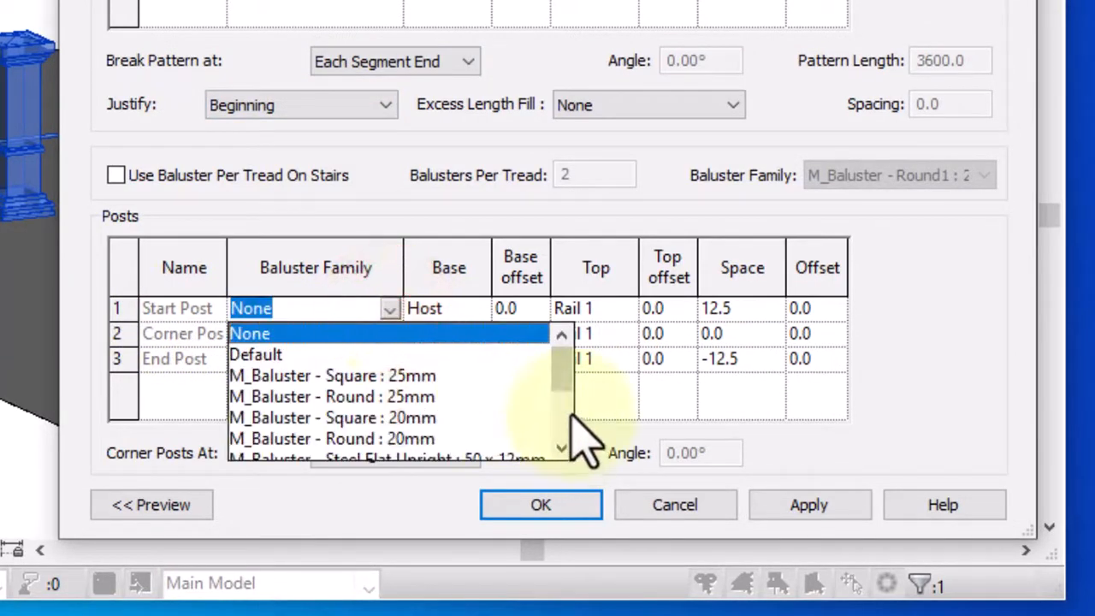
{"action": "left_click_drag", "start_coordinate": [563, 374], "coordinate": [565, 425]}
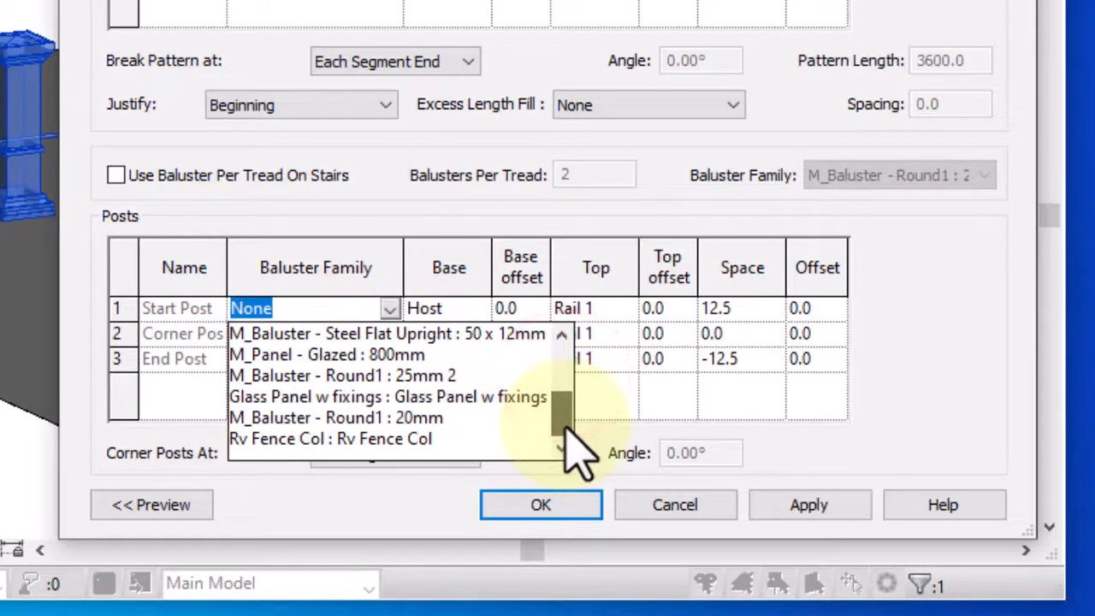
{"action": "left_click", "coordinate": [401, 438]}
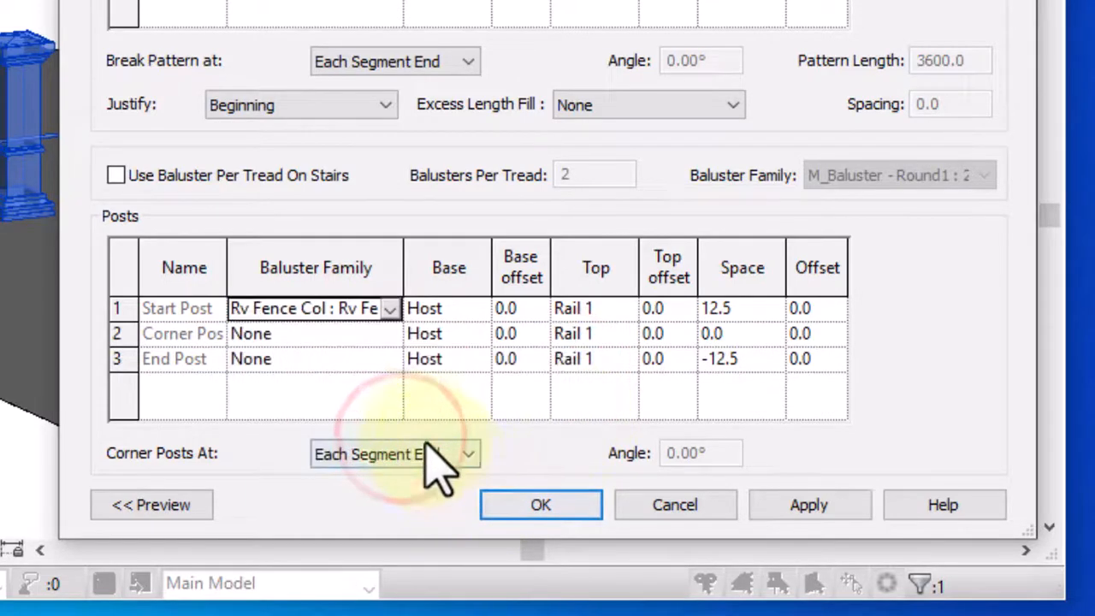
{"action": "left_click", "coordinate": [385, 333]}
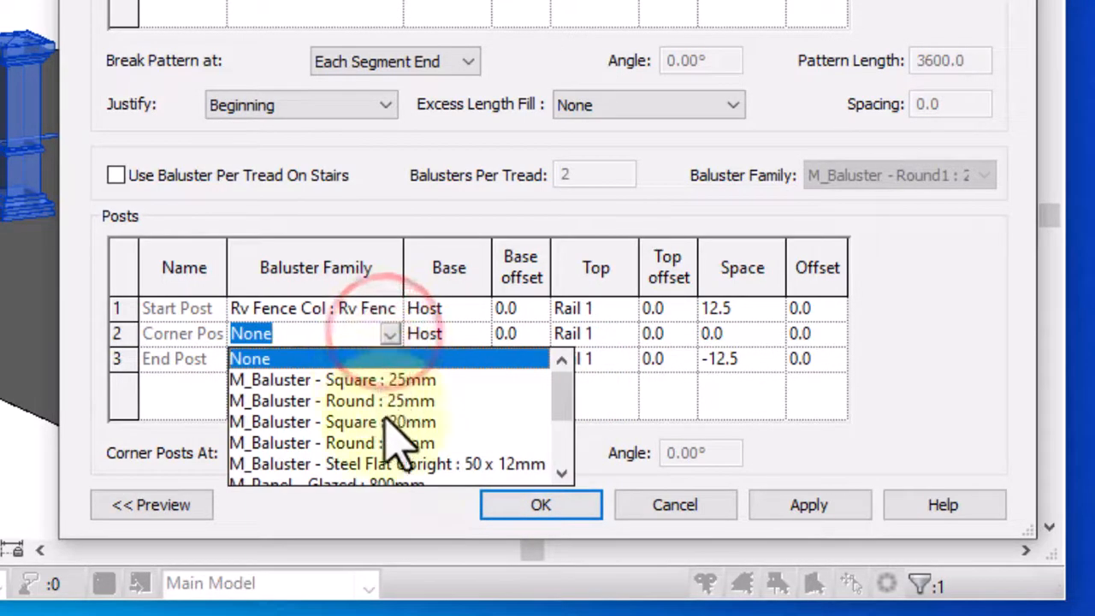
{"action": "scroll", "coordinate": [453, 482], "scroll_direction": "down", "scroll_amount": 1}
{"action": "scroll", "coordinate": [428, 456], "scroll_direction": "down", "scroll_amount": 2}
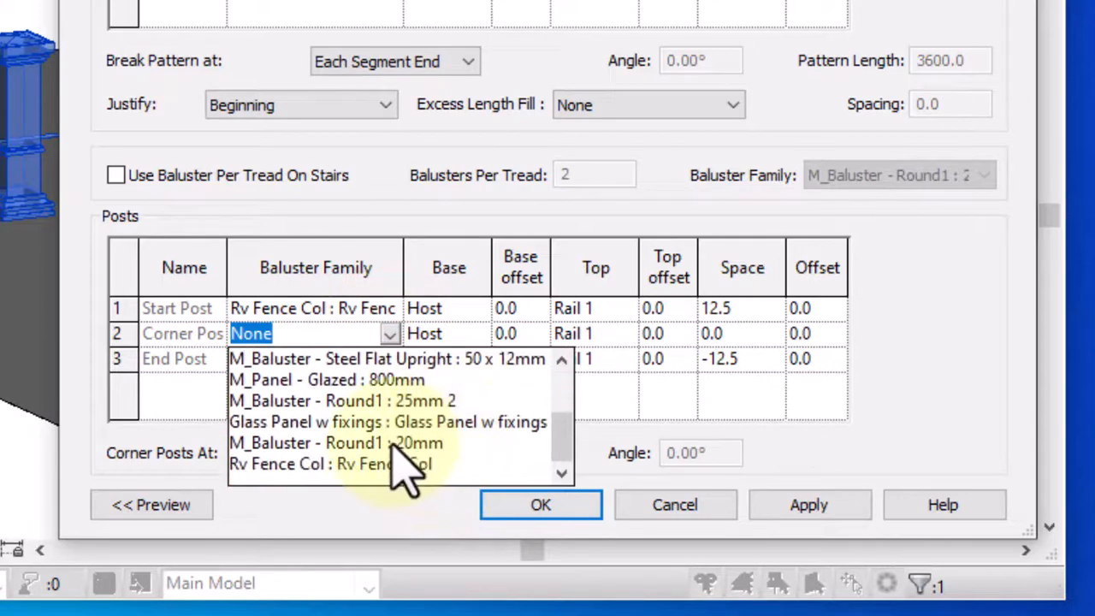
{"action": "left_click", "coordinate": [390, 464]}
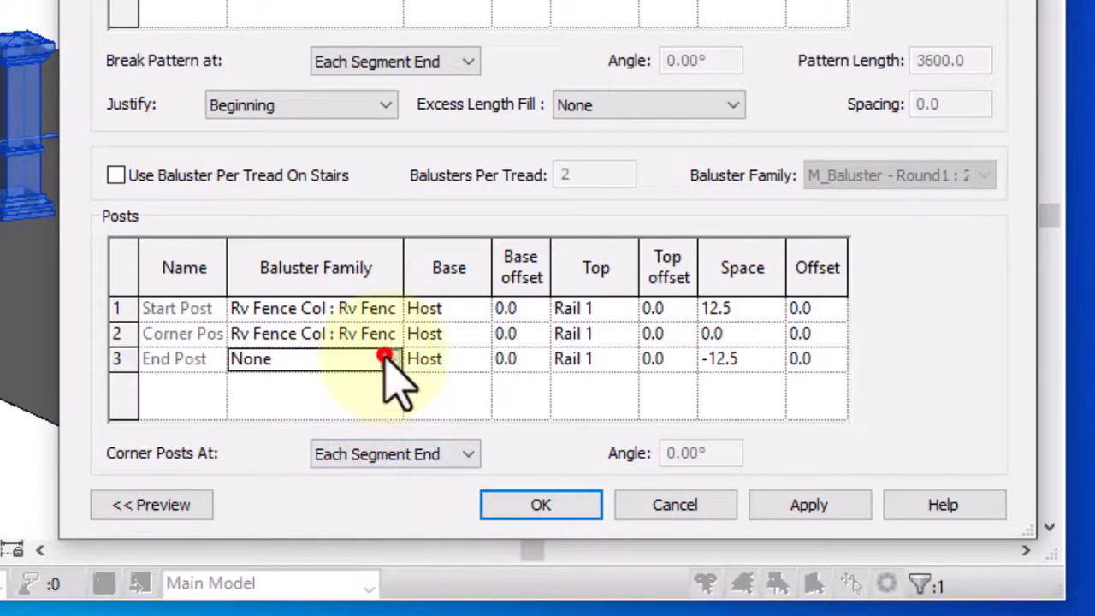
{"action": "left_click", "coordinate": [387, 357]}
{"action": "scroll", "coordinate": [444, 464], "scroll_direction": "down", "scroll_amount": 3}
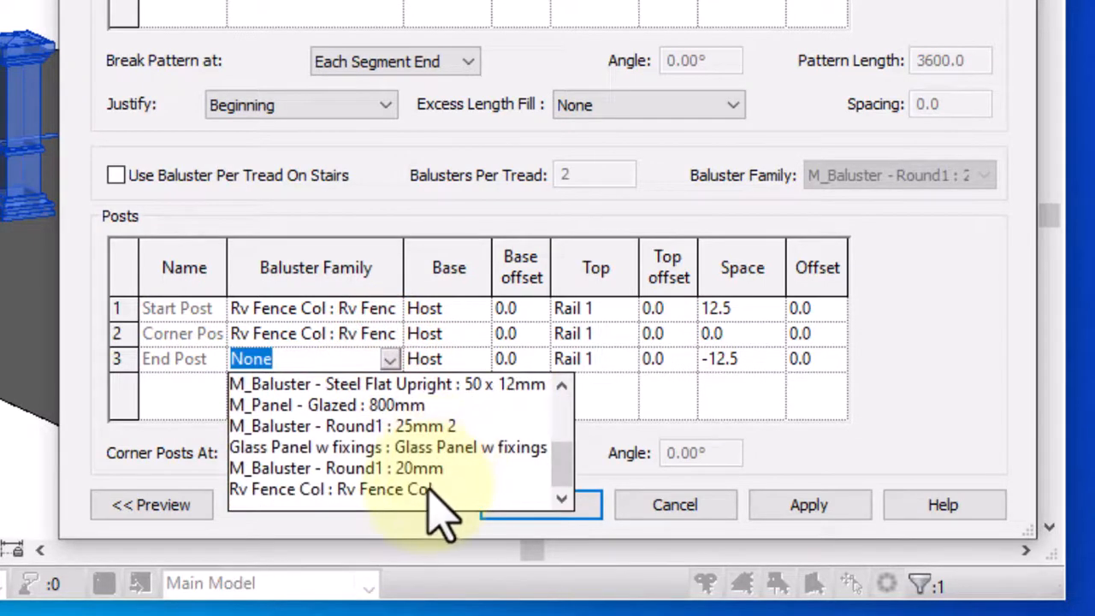
{"action": "left_click", "coordinate": [429, 490]}
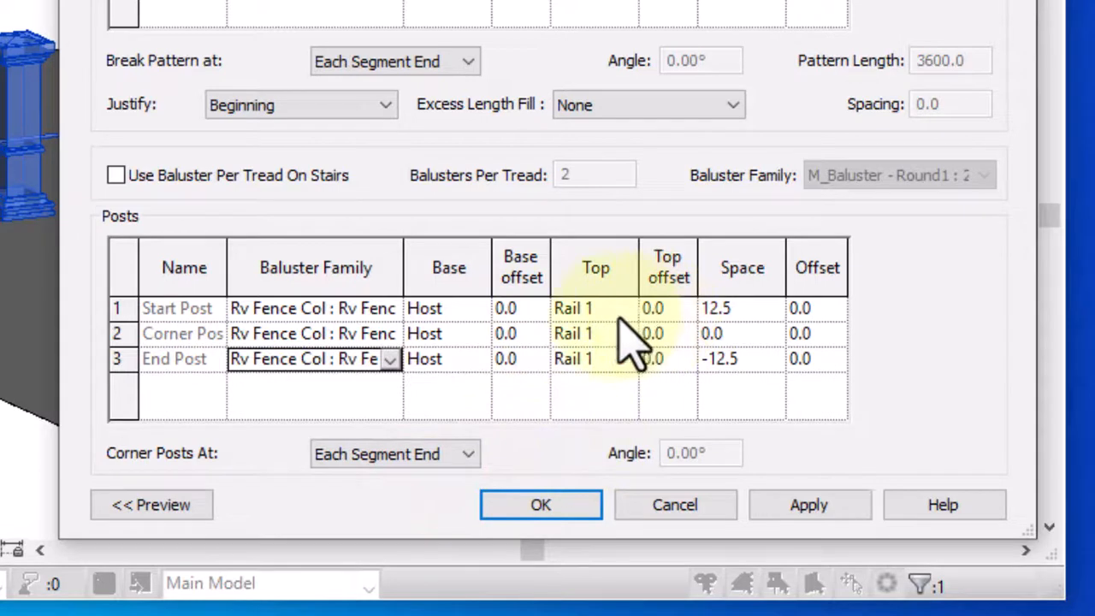
Set the top offset of the start, corner and end posts to 900 mm
{"action": "left_click", "coordinate": [673, 308]}
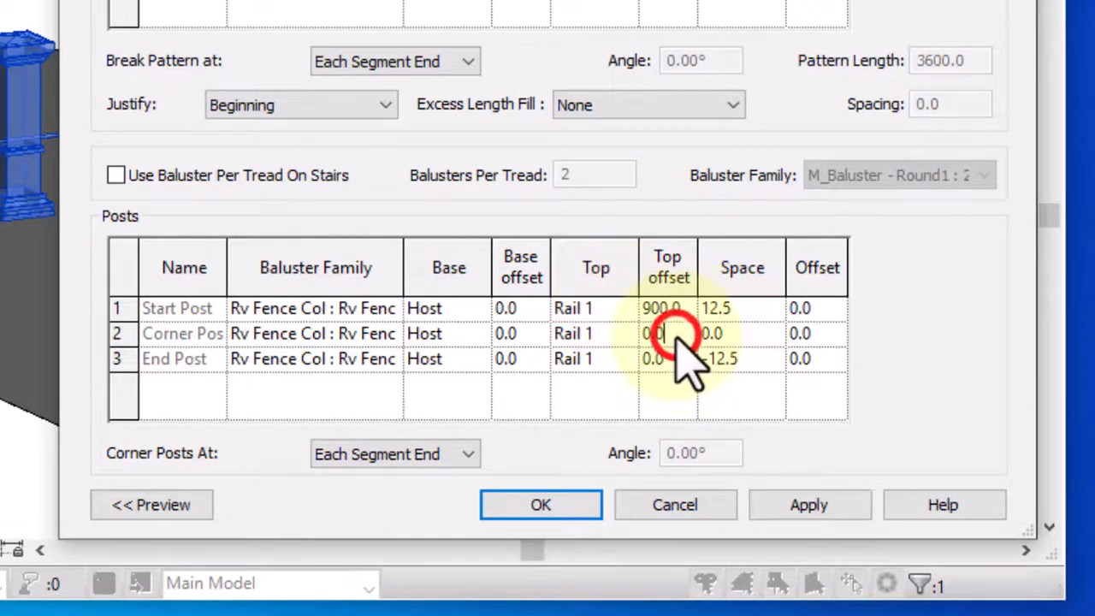
{"action": "left_click_drag", "start_coordinate": [676, 334], "coordinate": [637, 335]}
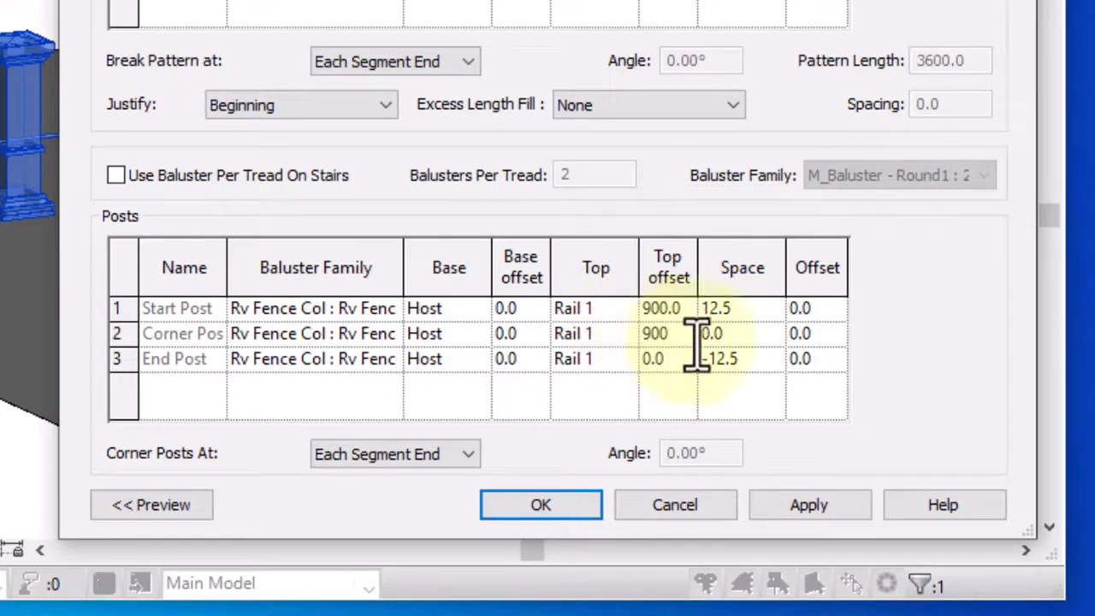
{"action": "left_click_drag", "start_coordinate": [671, 359], "coordinate": [634, 371]}
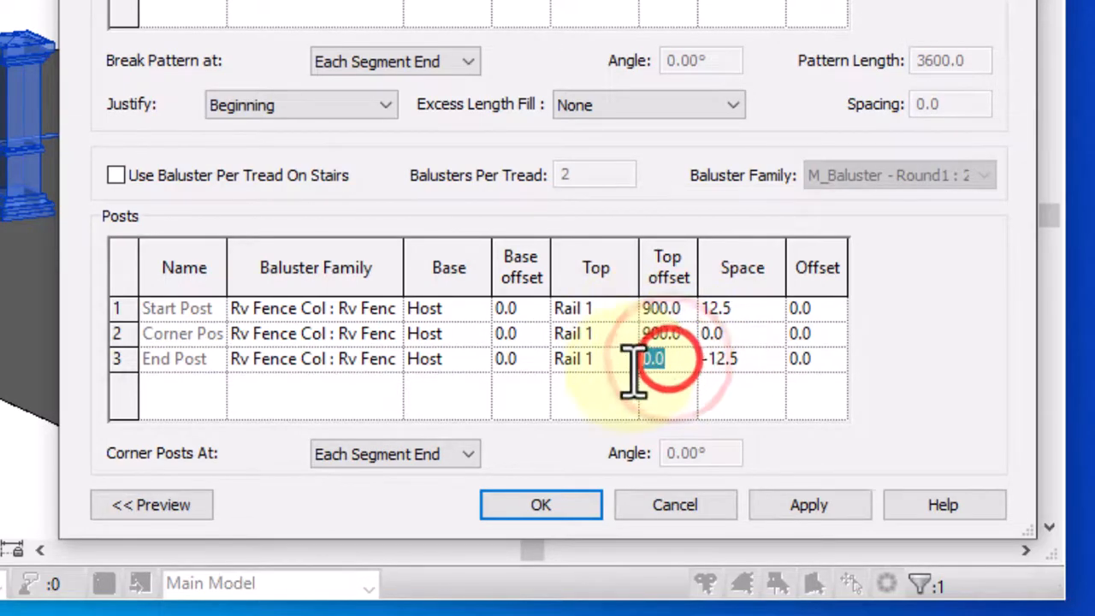
{"action": "type", "text": "9"}
{"action": "type", "text": "00"}
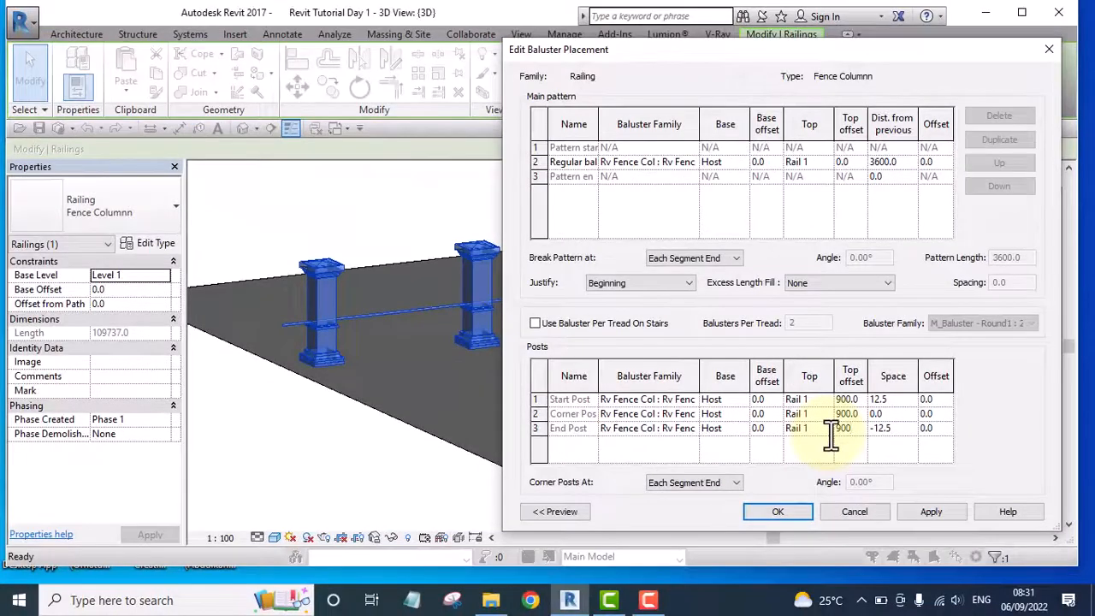
Give the regular baluster the same top offset as the posts, accept the type changes and deselect the railing
{"action": "left_click", "coordinate": [852, 162]}
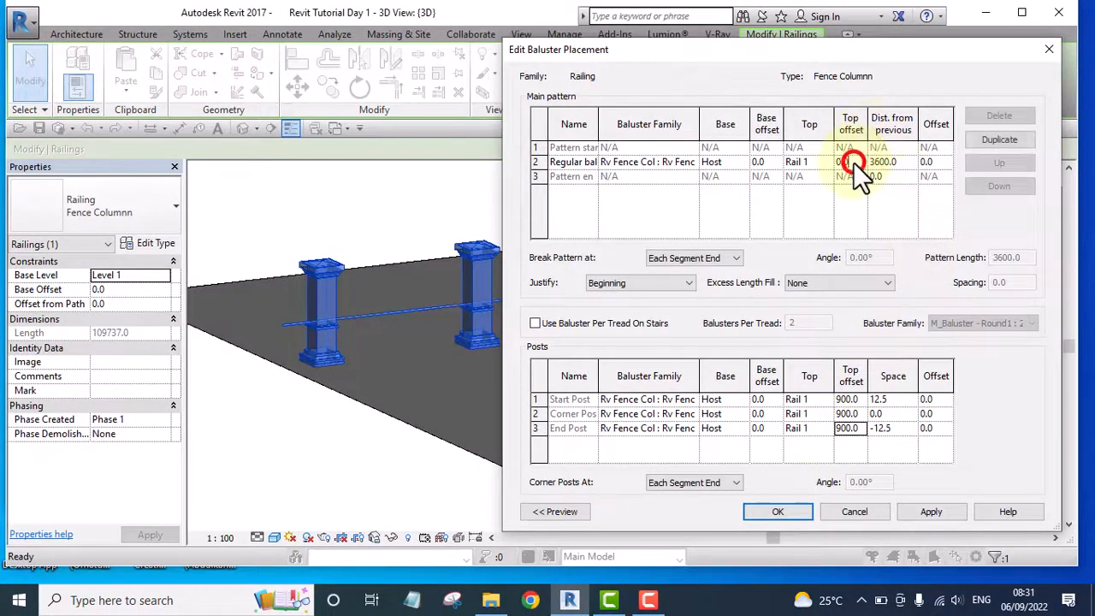
{"action": "left_click_drag", "start_coordinate": [852, 161], "coordinate": [838, 167]}
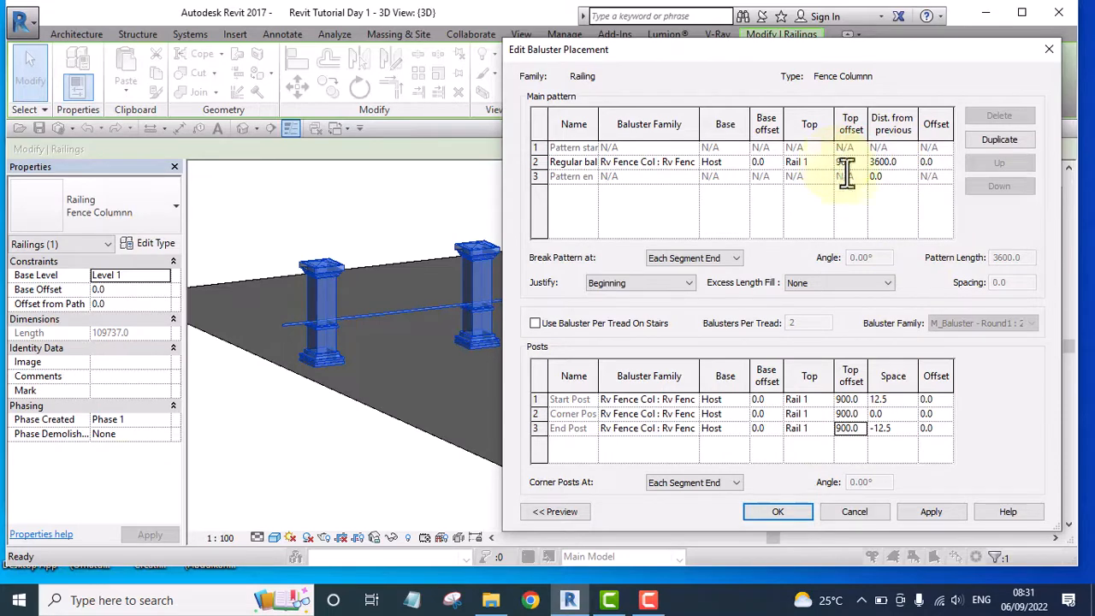
{"action": "left_click", "coordinate": [778, 512]}
{"action": "left_click", "coordinate": [769, 498]}
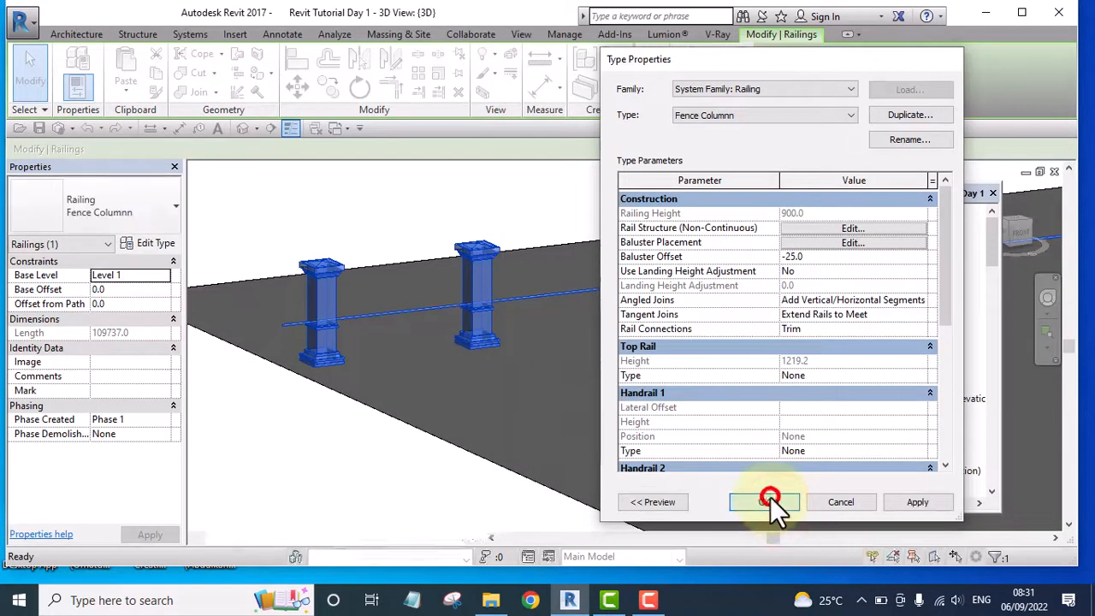
{"action": "key", "text": "Escape"}
Examine the column spacing and rail connections at the fence's corner and far end, and view the fence around the whole house
{"action": "scroll", "coordinate": [404, 332], "scroll_direction": "up", "scroll_amount": 4}
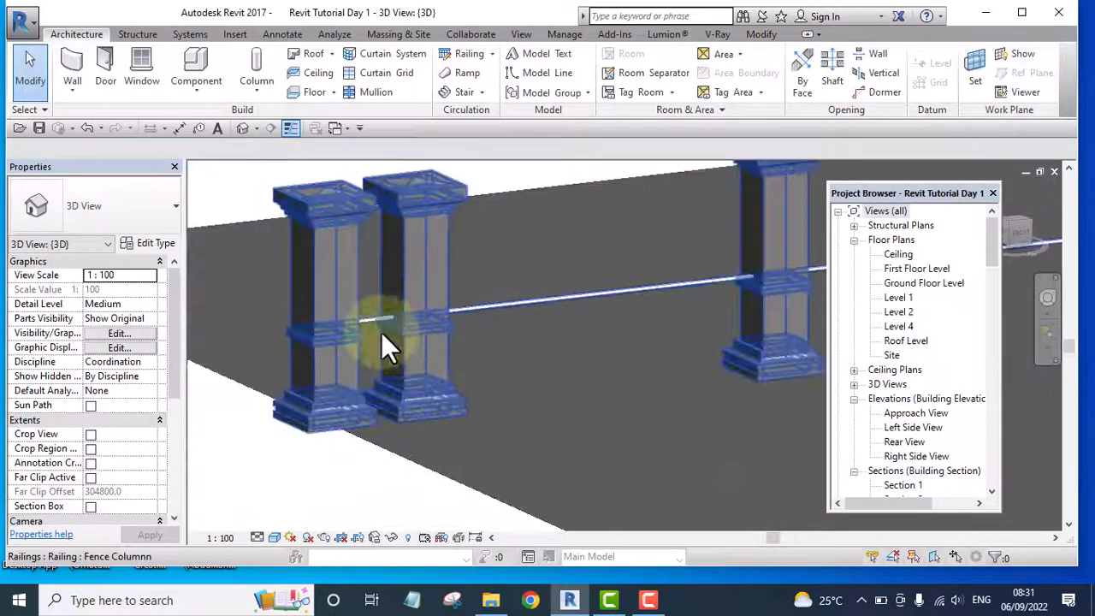
{"action": "scroll", "coordinate": [385, 338], "scroll_direction": "down", "scroll_amount": 6}
{"action": "middle_click_drag", "start_coordinate": [648, 350], "coordinate": [599, 372]}
{"action": "scroll", "coordinate": [342, 362], "scroll_direction": "up", "scroll_amount": 6}
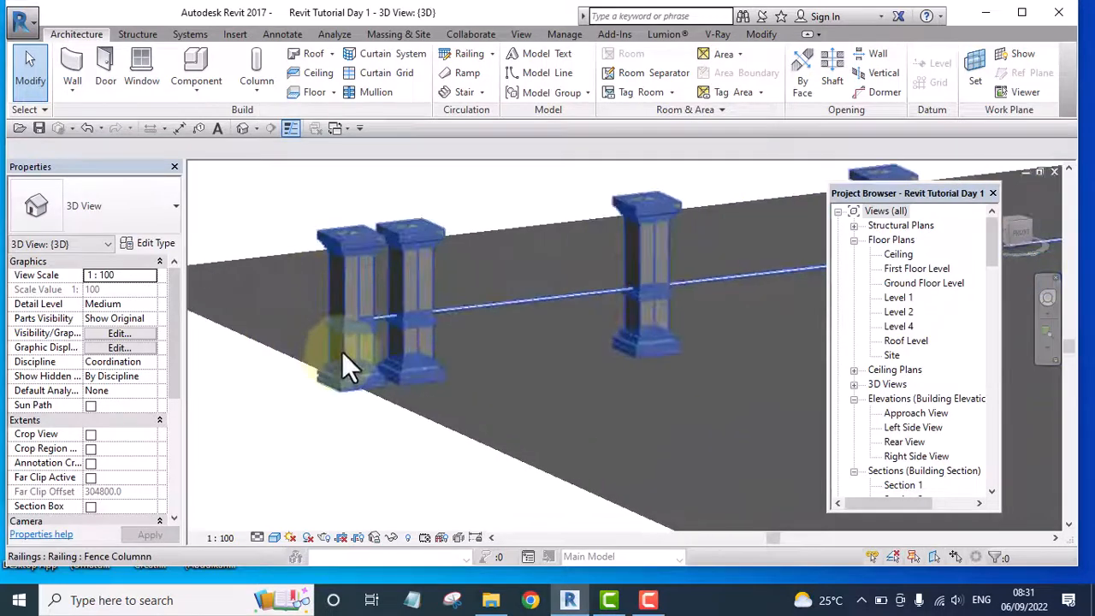
{"action": "scroll", "coordinate": [343, 286], "scroll_direction": "up", "scroll_amount": 5}
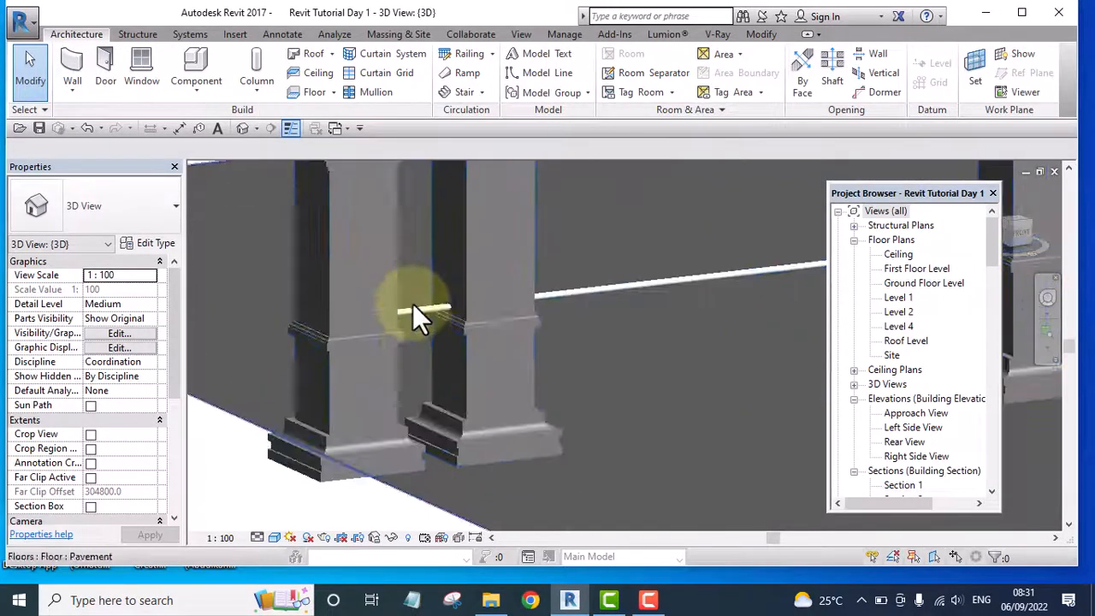
{"action": "scroll", "coordinate": [368, 295], "scroll_direction": "down", "scroll_amount": 5}
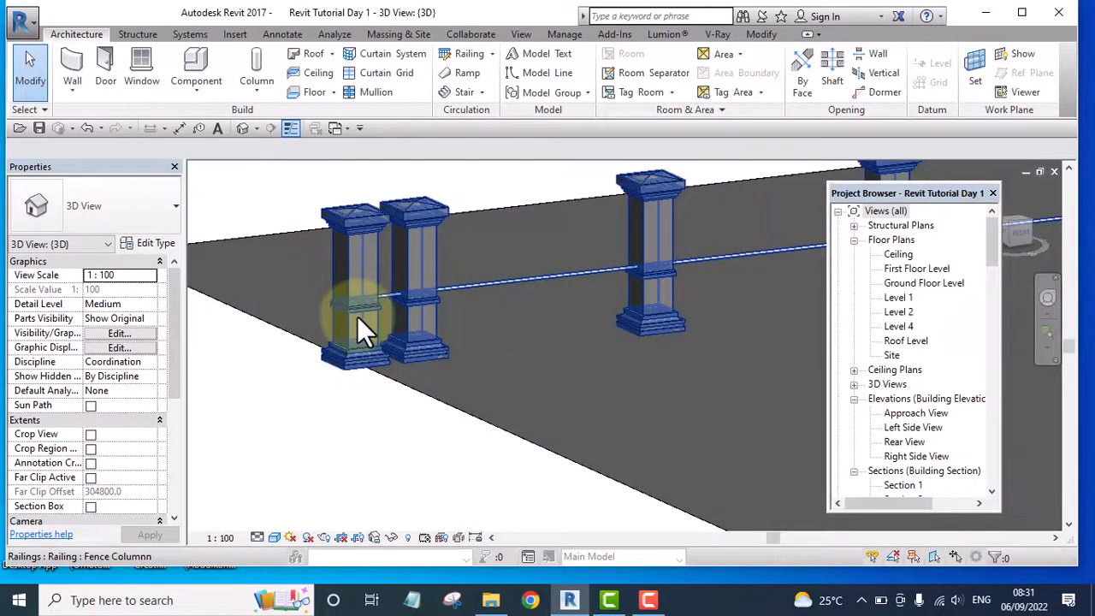
{"action": "scroll", "coordinate": [359, 325], "scroll_direction": "down", "scroll_amount": 8}
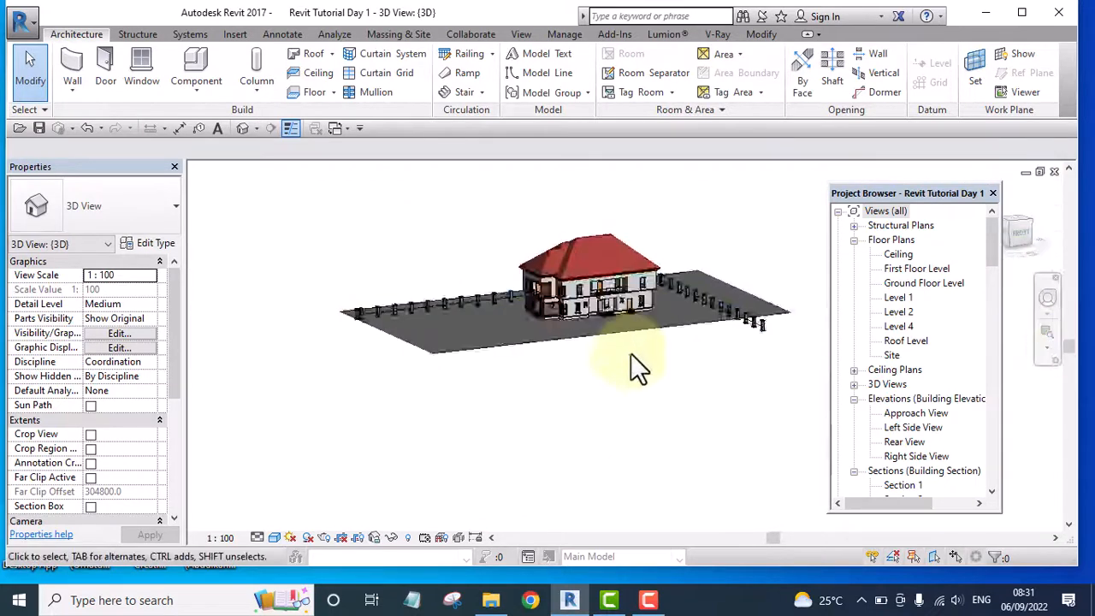
{"action": "scroll", "coordinate": [637, 338], "scroll_direction": "up", "scroll_amount": 8}
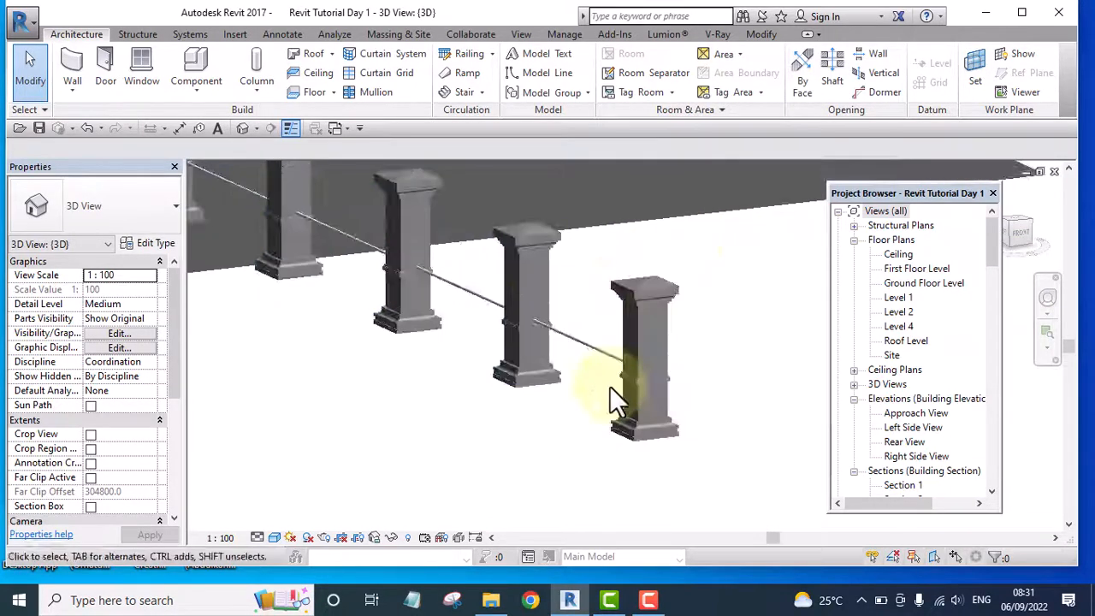
{"action": "scroll", "coordinate": [641, 388], "scroll_direction": "up", "scroll_amount": 2}
{"action": "scroll", "coordinate": [659, 402], "scroll_direction": "up", "scroll_amount": 2}
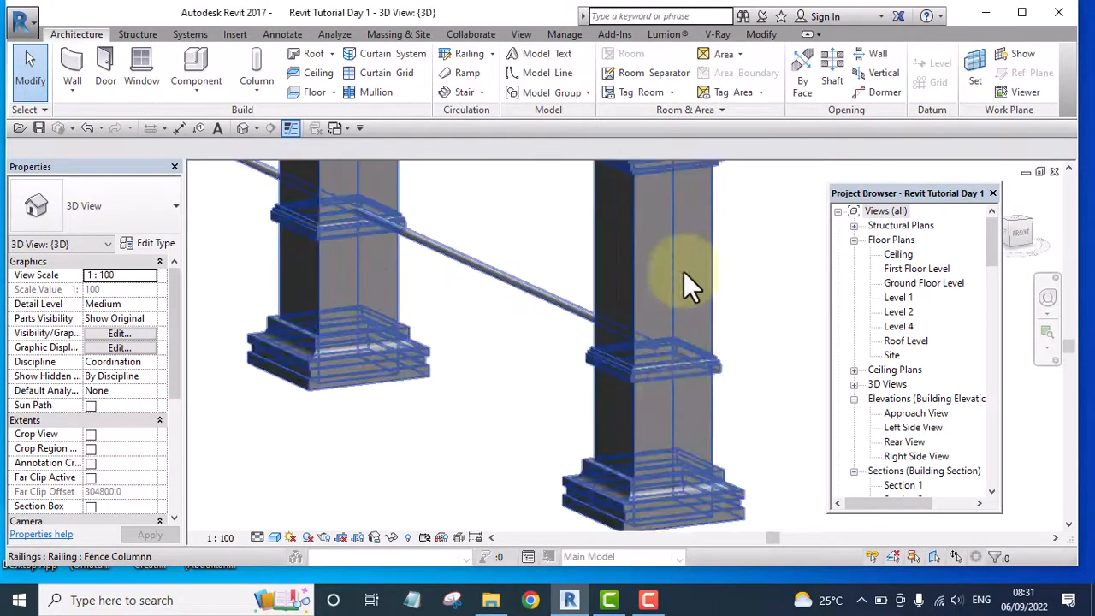
Examine the paired columns at the fence's end and how the thin rail connects them to the neighbouring columns
{"action": "scroll", "coordinate": [684, 276], "scroll_direction": "down", "scroll_amount": 8}
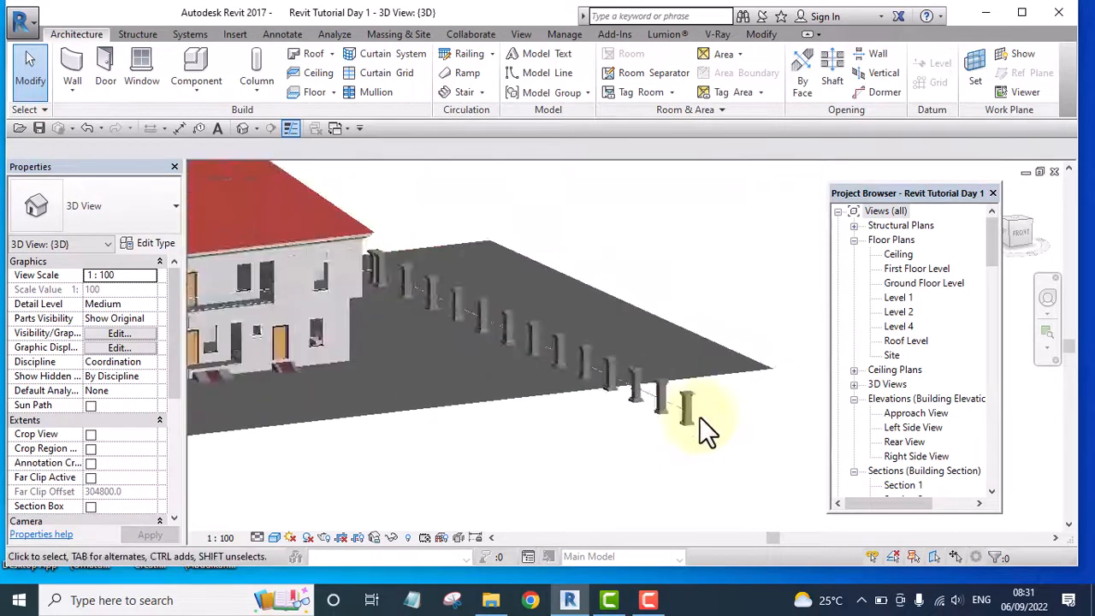
{"action": "scroll", "coordinate": [699, 415], "scroll_direction": "down", "scroll_amount": 4}
{"action": "scroll", "coordinate": [374, 381], "scroll_direction": "up", "scroll_amount": 8}
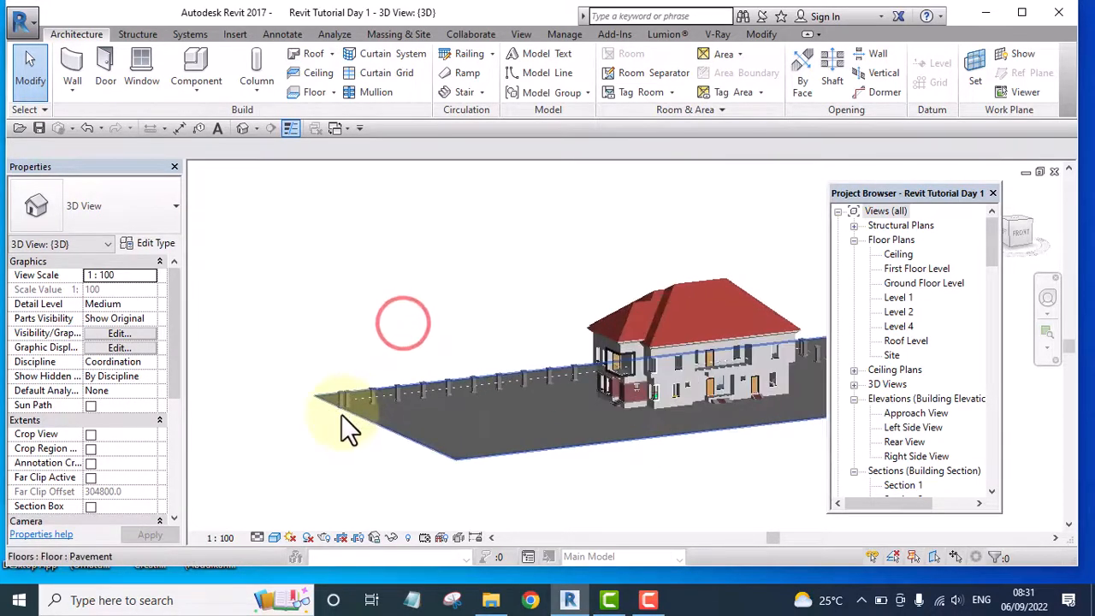
{"action": "scroll", "coordinate": [479, 386], "scroll_direction": "up", "scroll_amount": 4}
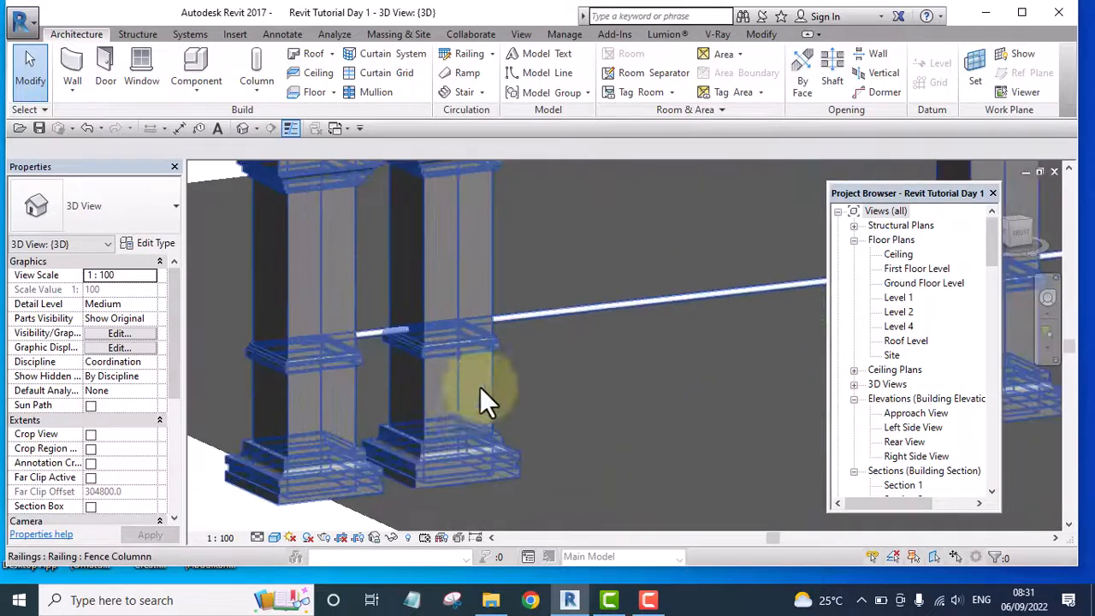
{"action": "scroll", "coordinate": [496, 312], "scroll_direction": "up", "scroll_amount": 4}
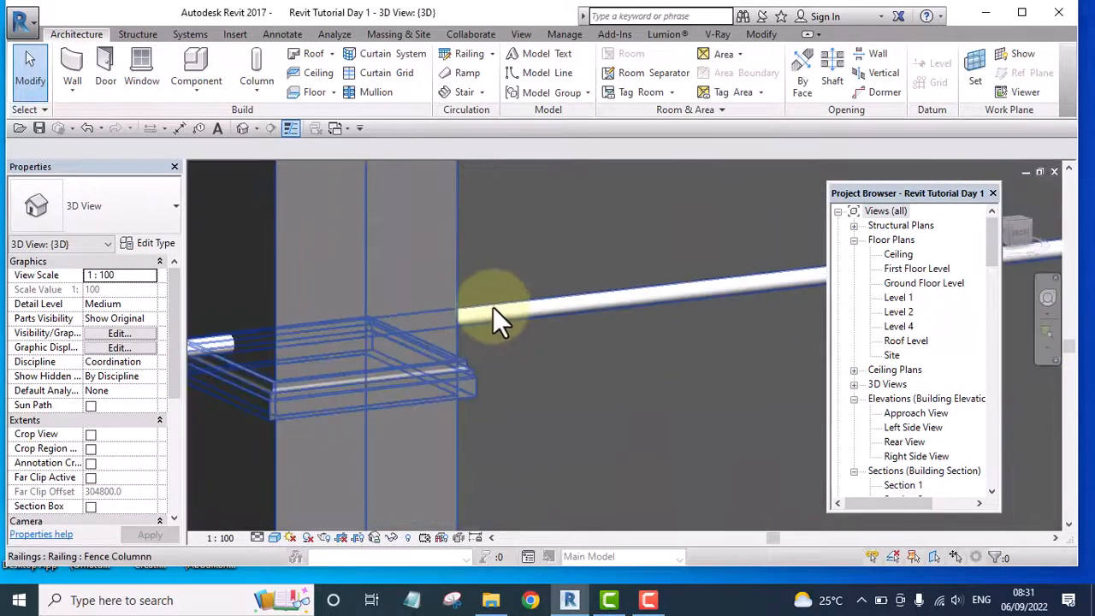
{"action": "scroll", "coordinate": [573, 315], "scroll_direction": "down", "scroll_amount": 2}
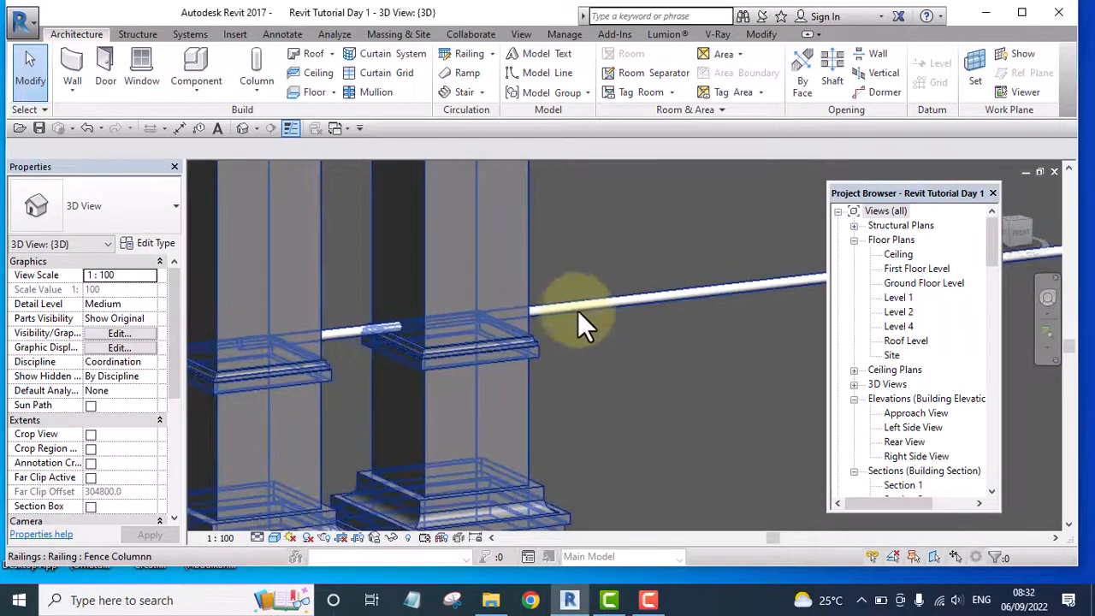
{"action": "scroll", "coordinate": [393, 346], "scroll_direction": "down", "scroll_amount": 5}
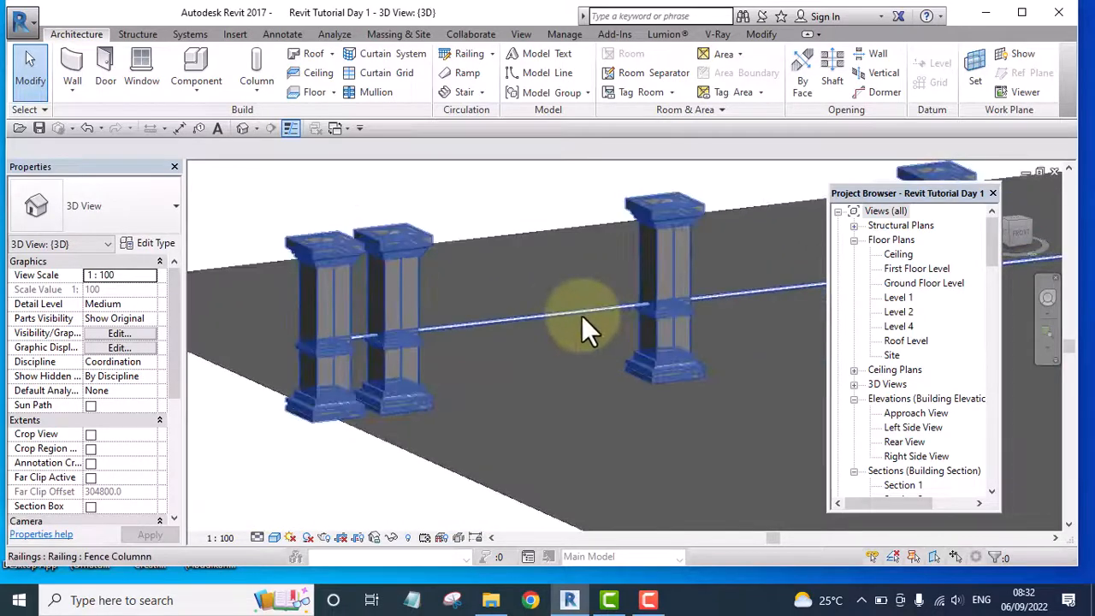
{"action": "scroll", "coordinate": [428, 338], "scroll_direction": "up", "scroll_amount": 4}
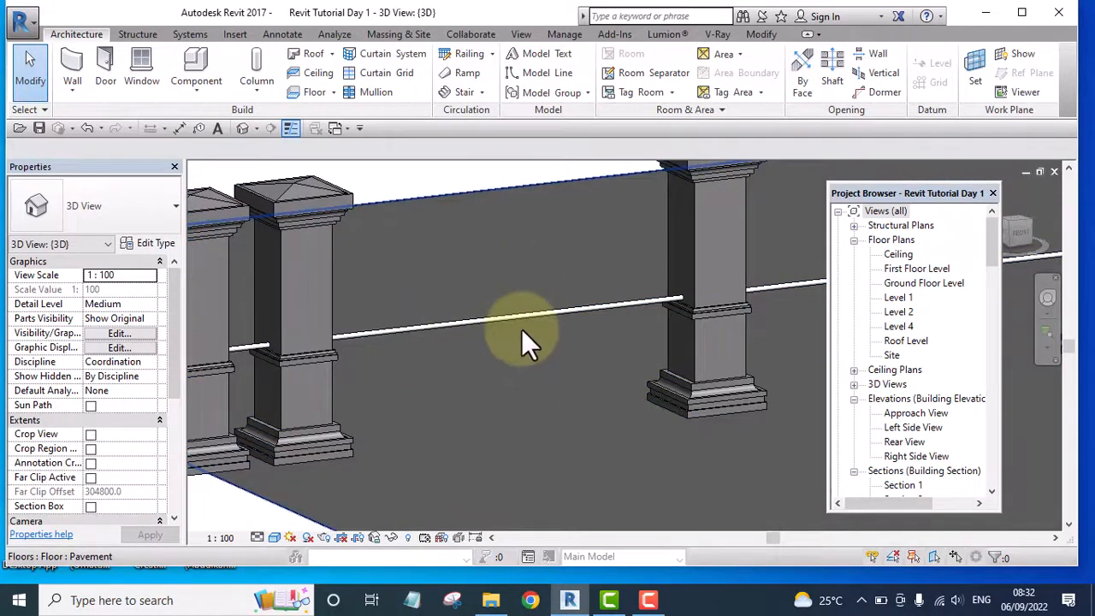
{"action": "scroll", "coordinate": [517, 332], "scroll_direction": "down", "scroll_amount": 3}
{"action": "scroll", "coordinate": [479, 346], "scroll_direction": "down", "scroll_amount": 2}
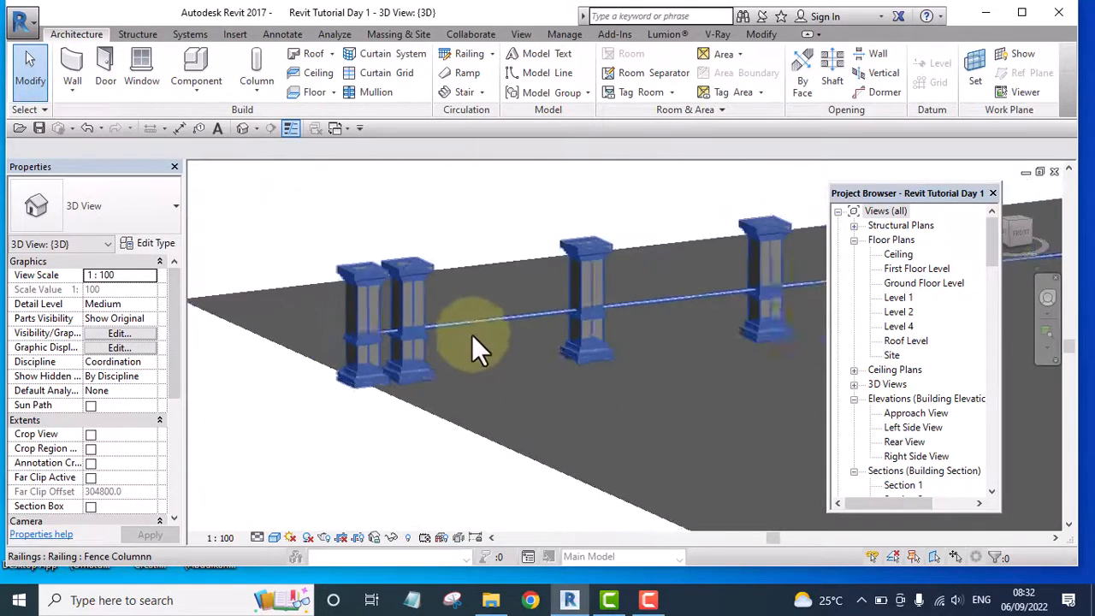
{"action": "middle_click_drag", "start_coordinate": [445, 255], "coordinate": [435, 286]}
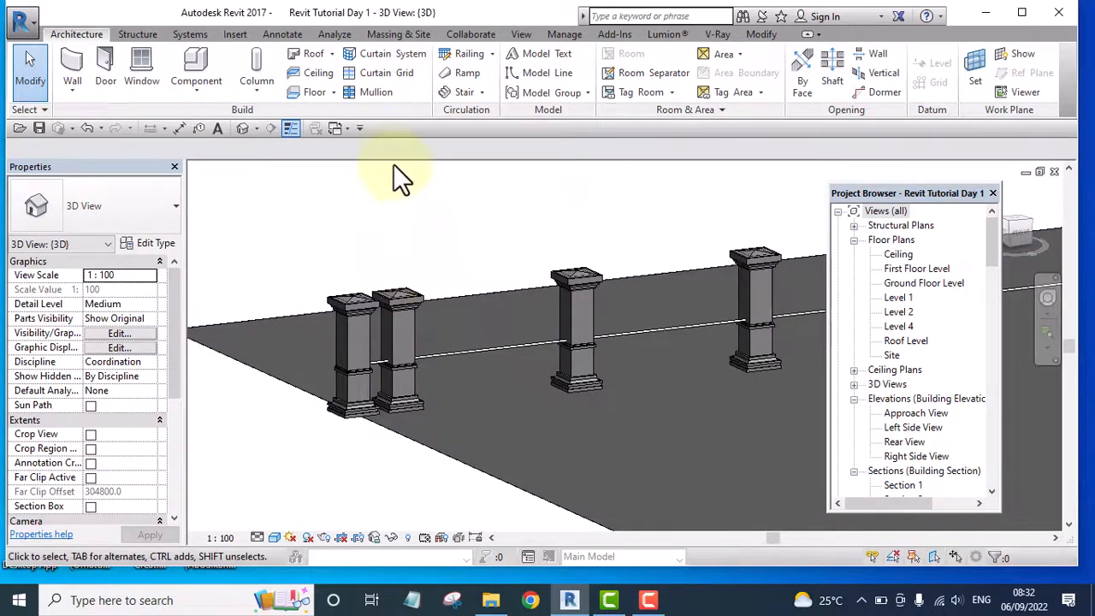
Create a new family from the Profile-Rail template in the English_I templates folder
{"action": "left_click", "coordinate": [32, 21]}
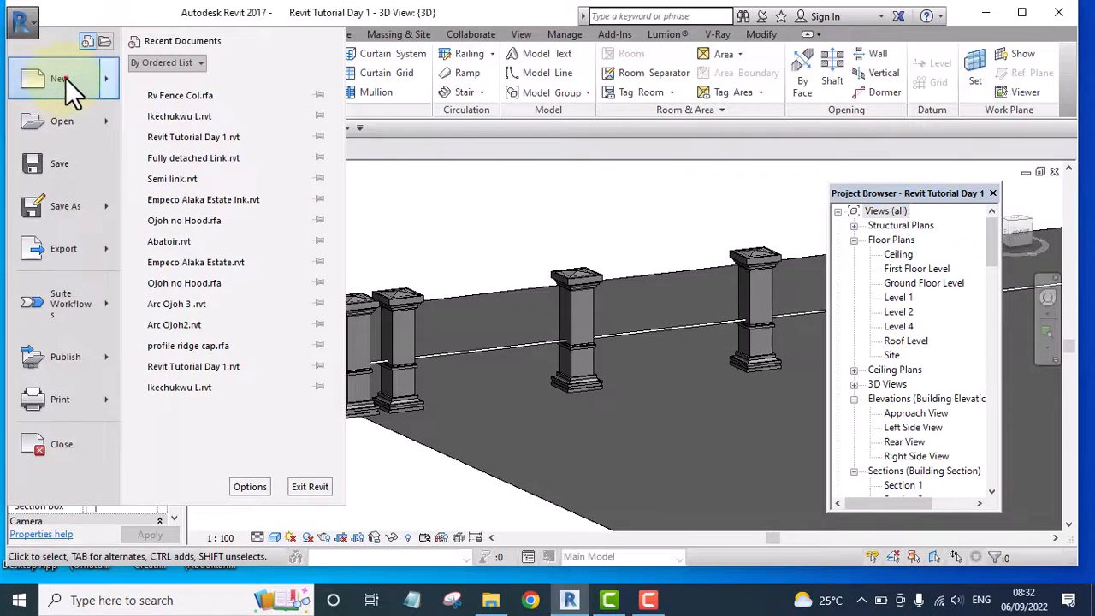
{"action": "left_click", "coordinate": [65, 77]}
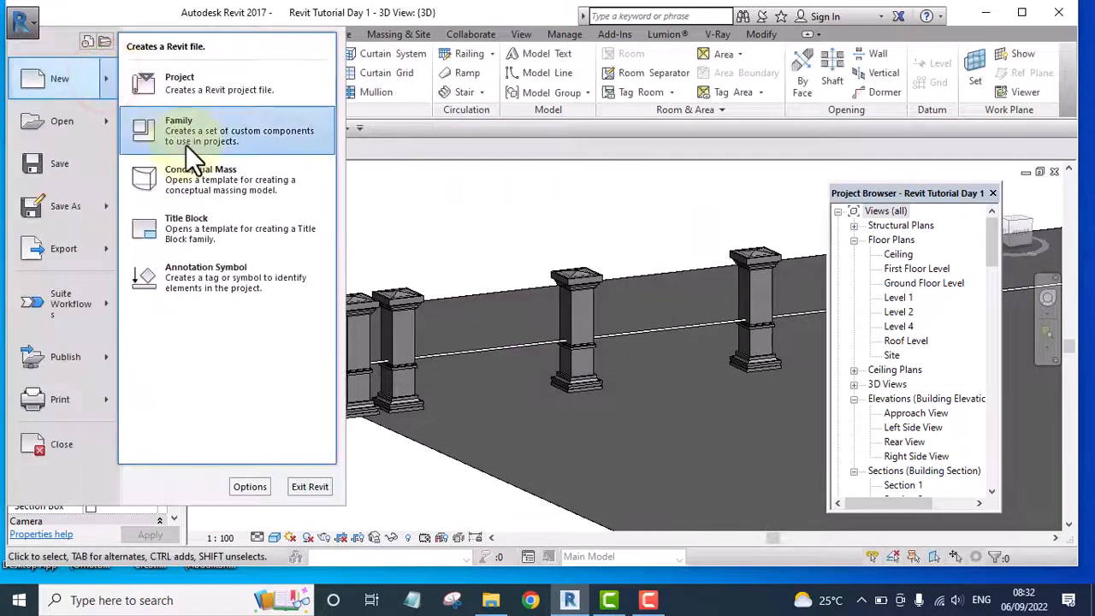
{"action": "left_click", "coordinate": [194, 127]}
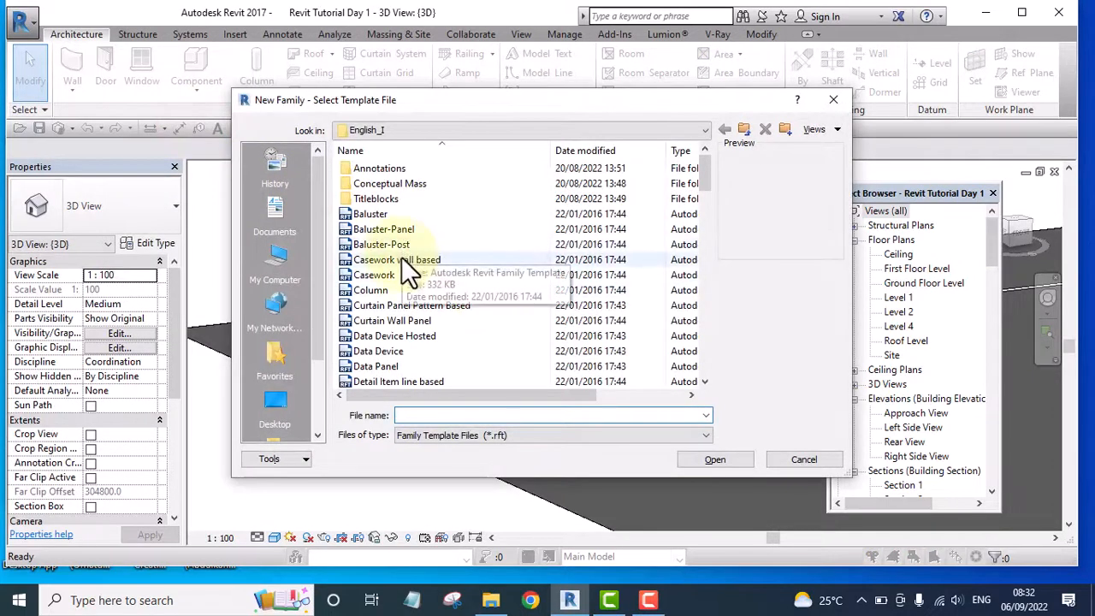
{"action": "scroll", "coordinate": [411, 272], "scroll_direction": "down", "scroll_amount": 7}
{"action": "scroll", "coordinate": [434, 186], "scroll_direction": "up", "scroll_amount": 3}
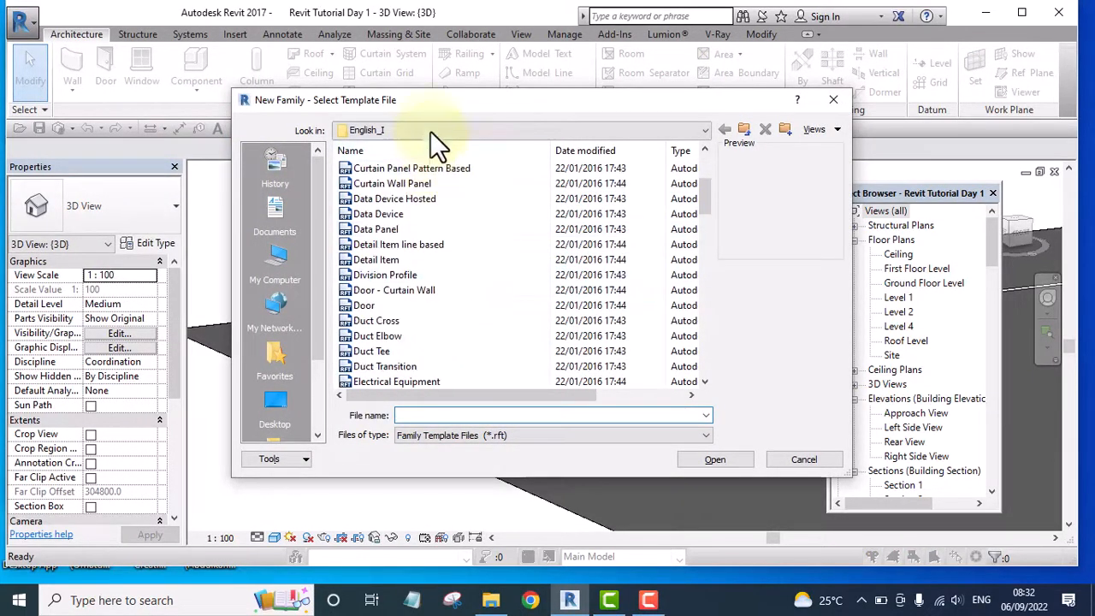
{"action": "left_click", "coordinate": [430, 128]}
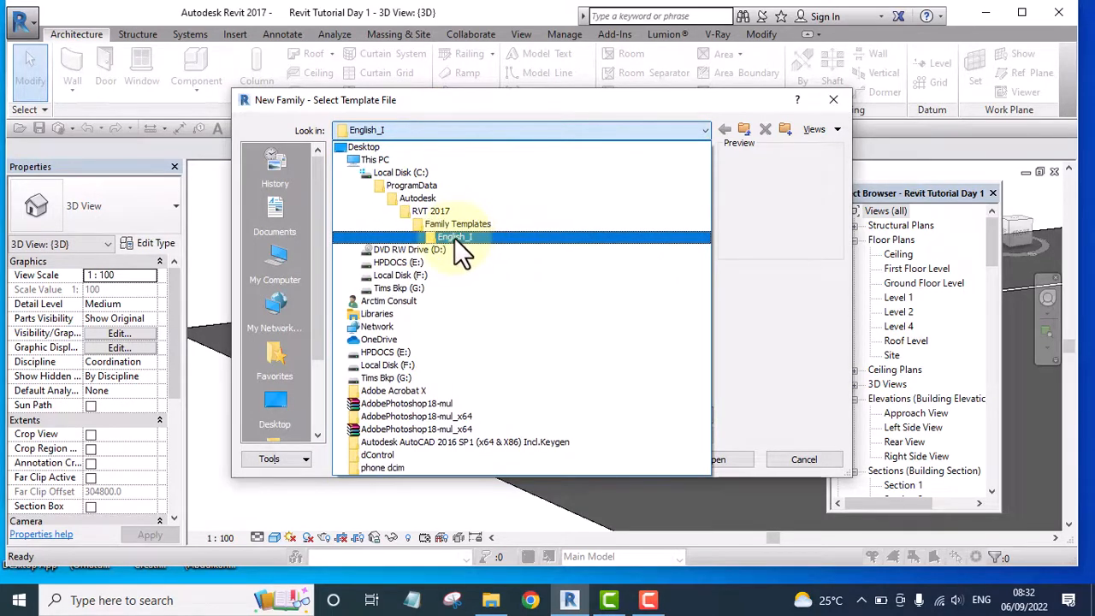
{"action": "left_click", "coordinate": [454, 238]}
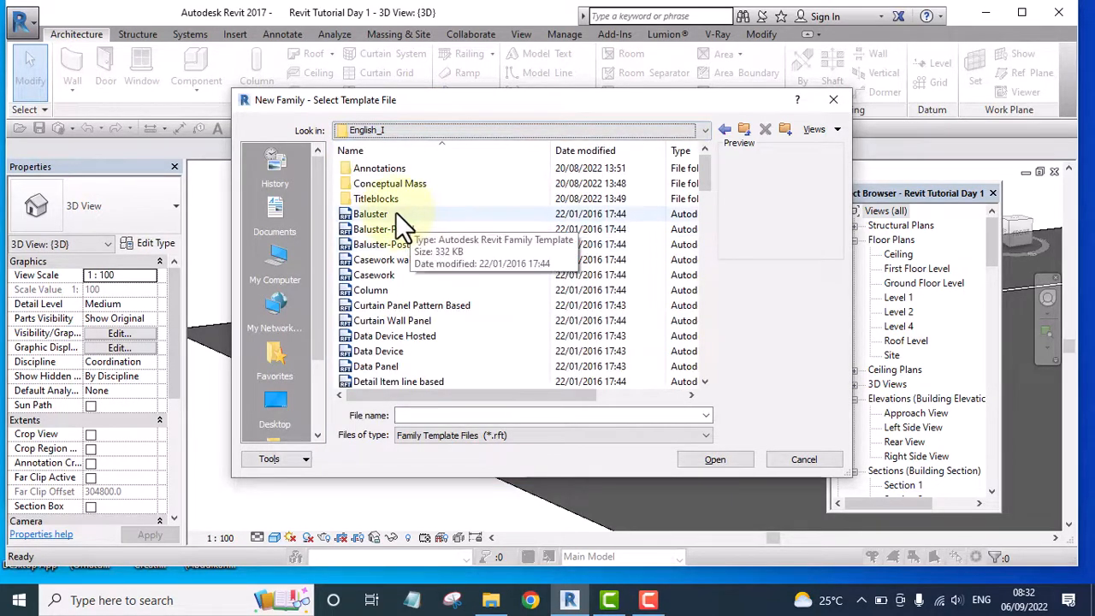
{"action": "scroll", "coordinate": [417, 263], "scroll_direction": "down", "scroll_amount": 20}
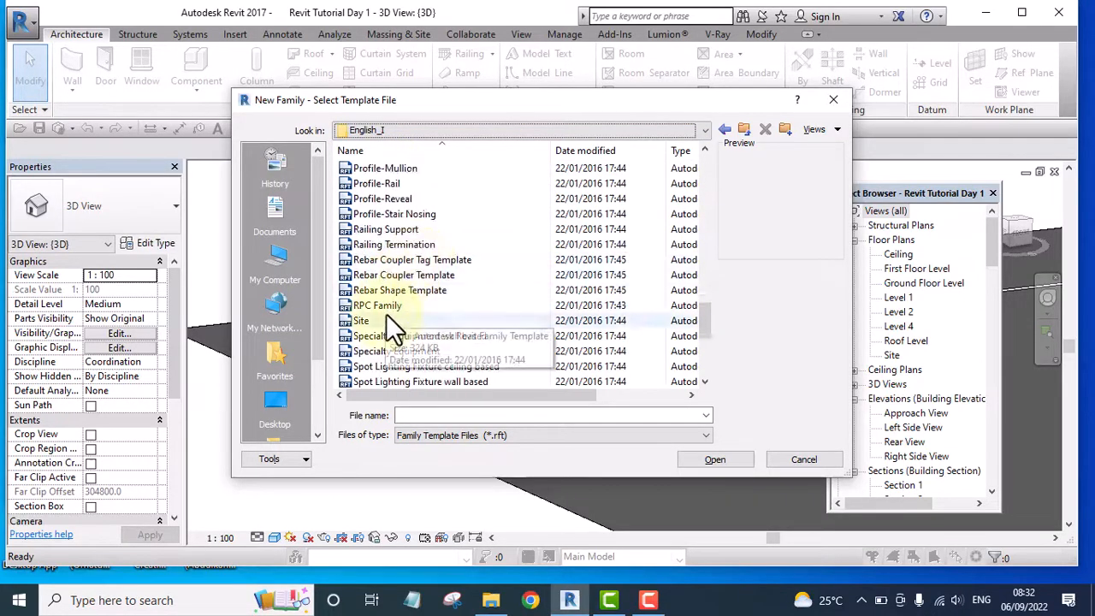
{"action": "scroll", "coordinate": [388, 312], "scroll_direction": "up", "scroll_amount": 1}
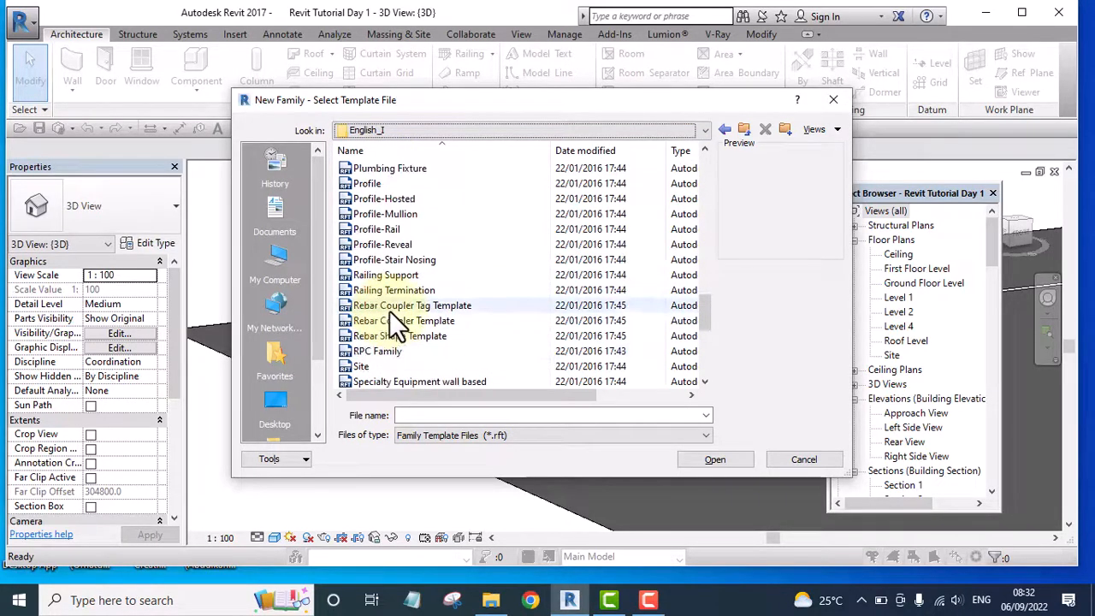
{"action": "left_click", "coordinate": [362, 229]}
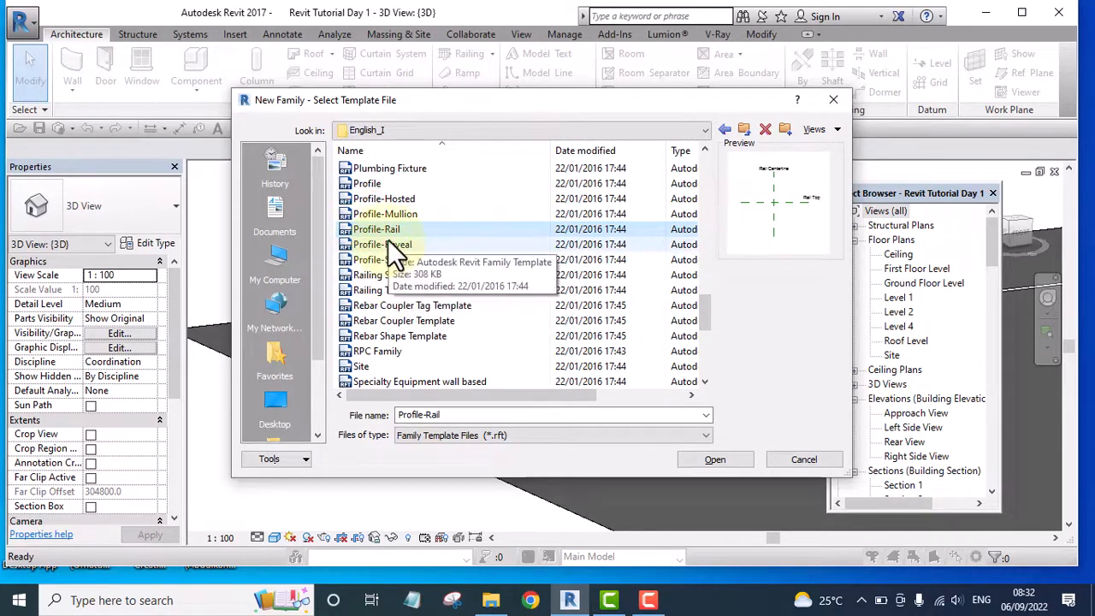
{"action": "left_click", "coordinate": [713, 461]}
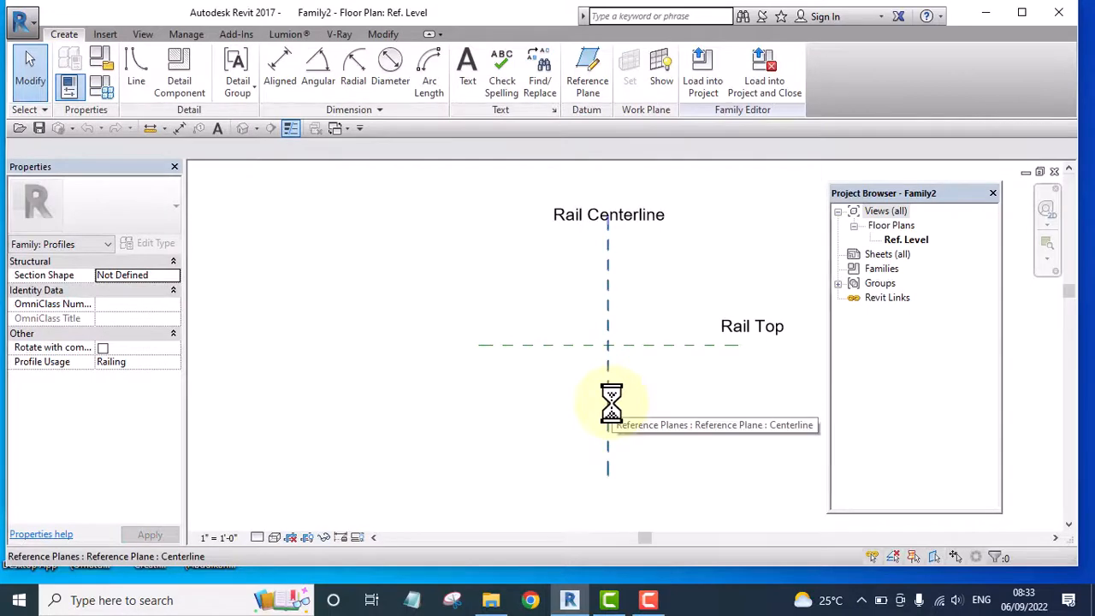
Set the rail profile family's length units to millimetres with 0 decimal places
{"action": "scroll", "coordinate": [625, 335], "scroll_direction": "up", "scroll_amount": 5}
{"action": "middle_click_drag", "start_coordinate": [625, 367], "coordinate": [450, 387]}
{"action": "scroll", "coordinate": [467, 380], "scroll_direction": "up", "scroll_amount": 3}
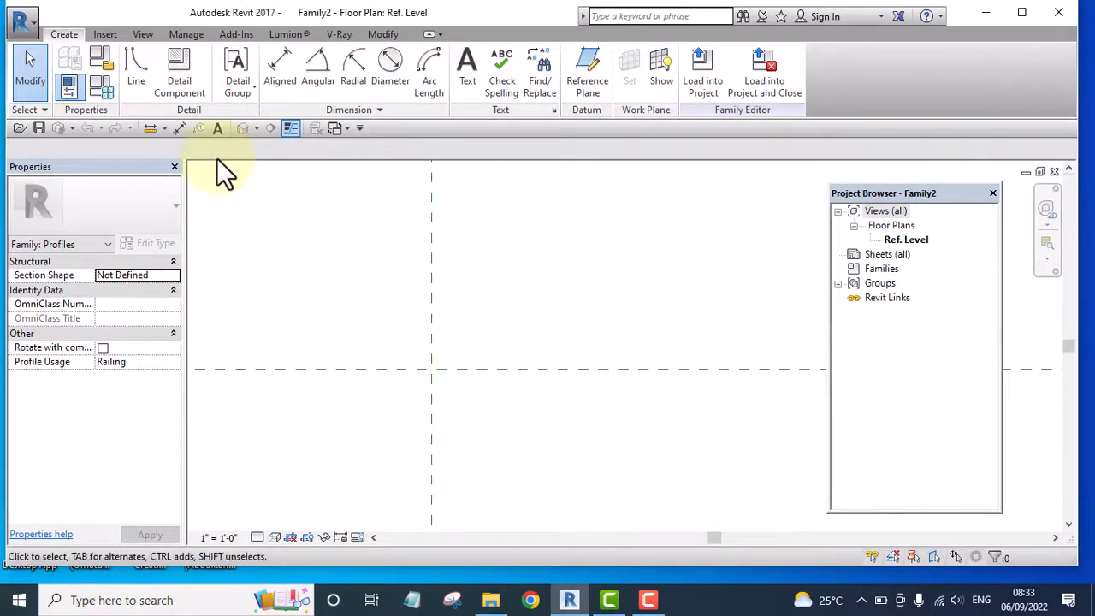
{"action": "middle_click_drag", "start_coordinate": [513, 347], "coordinate": [473, 313]}
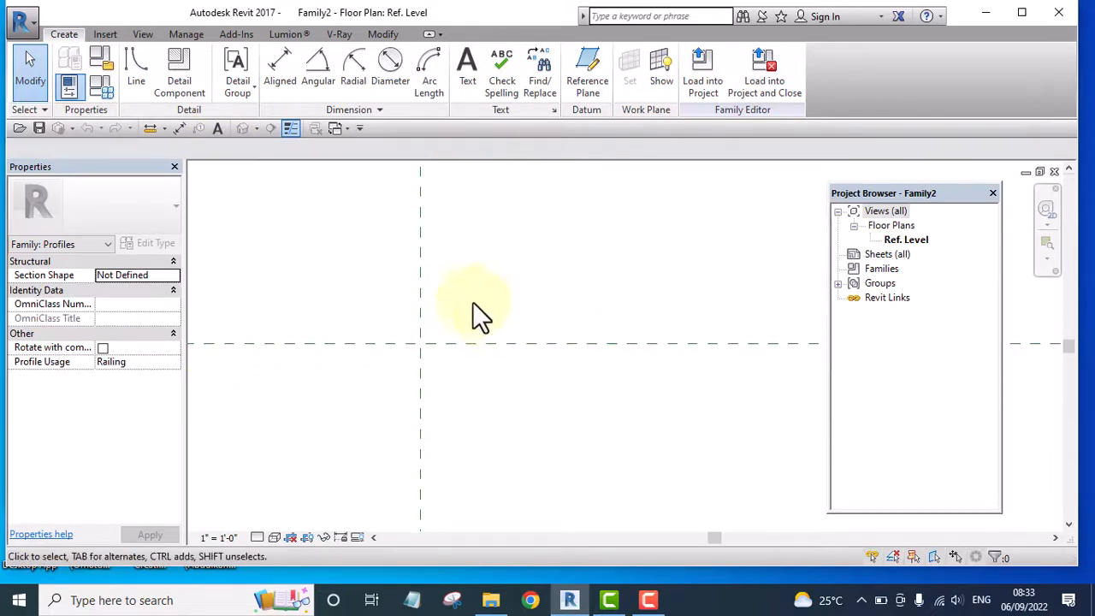
{"action": "left_click", "coordinate": [187, 36]}
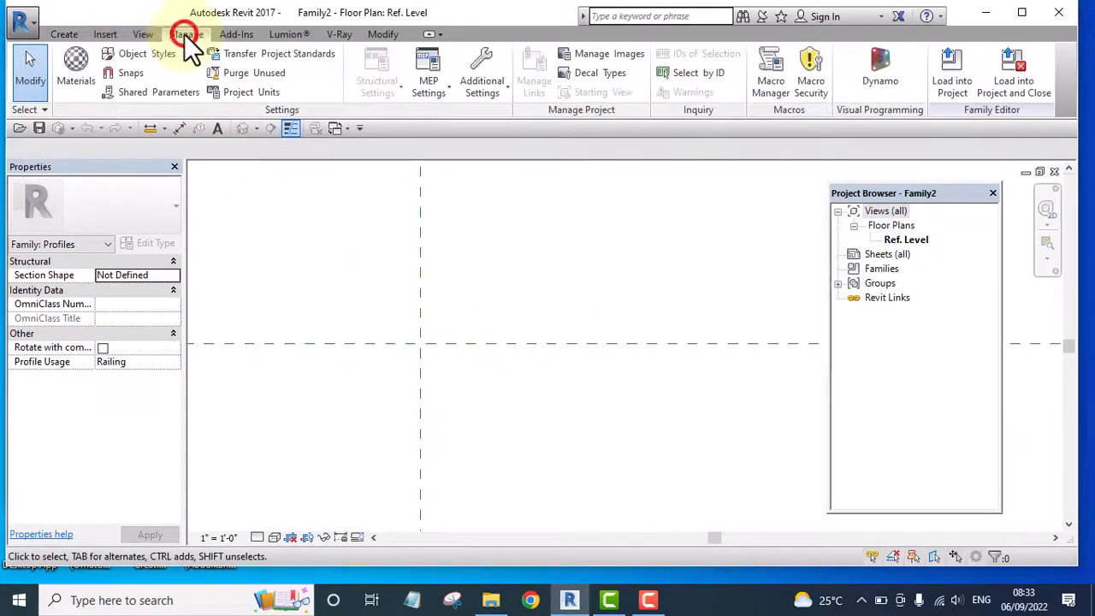
{"action": "left_click", "coordinate": [255, 90]}
{"action": "left_click", "coordinate": [617, 173]}
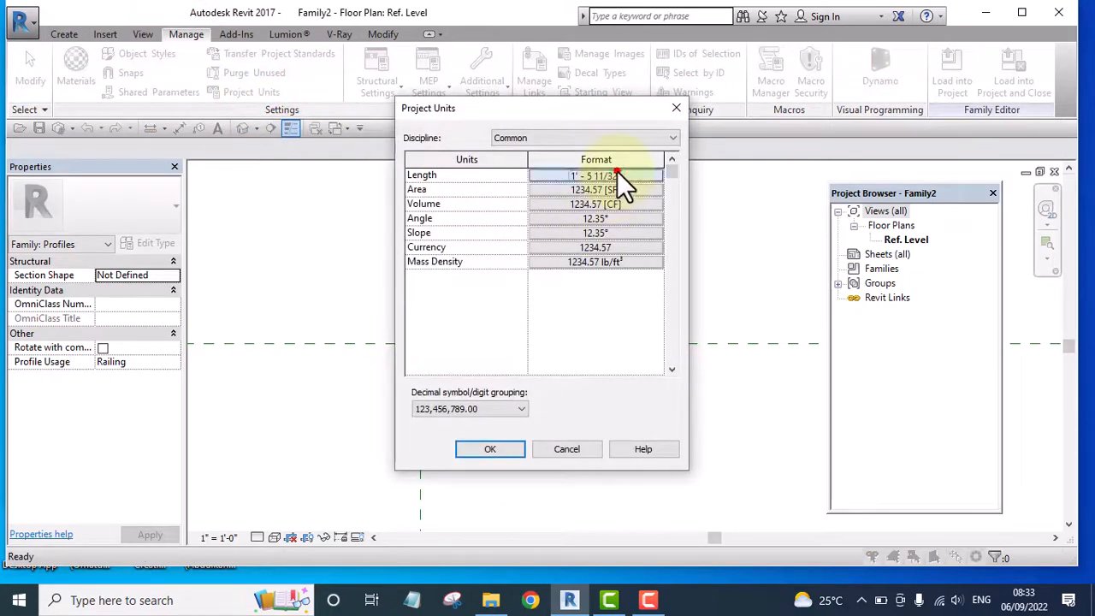
{"action": "left_click", "coordinate": [598, 203]}
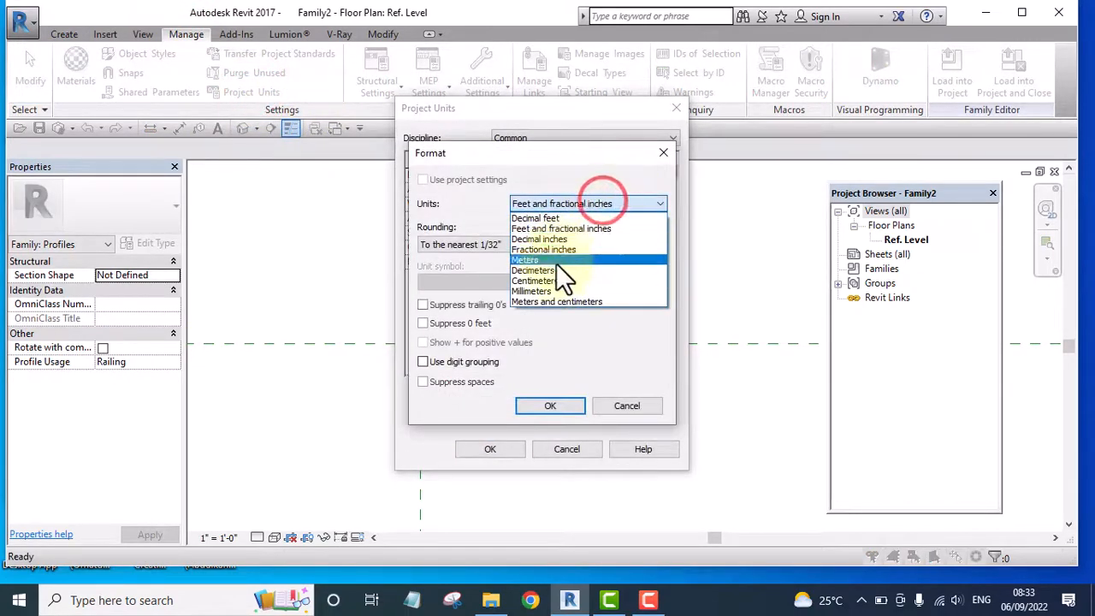
{"action": "left_click", "coordinate": [551, 292]}
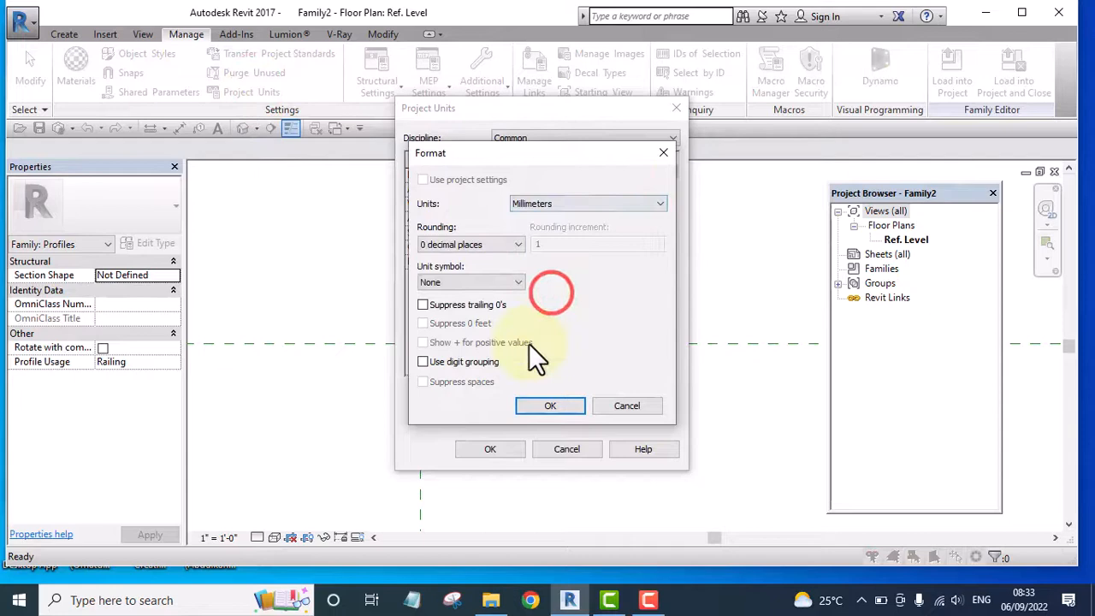
{"action": "left_click", "coordinate": [550, 407]}
{"action": "left_click", "coordinate": [493, 449]}
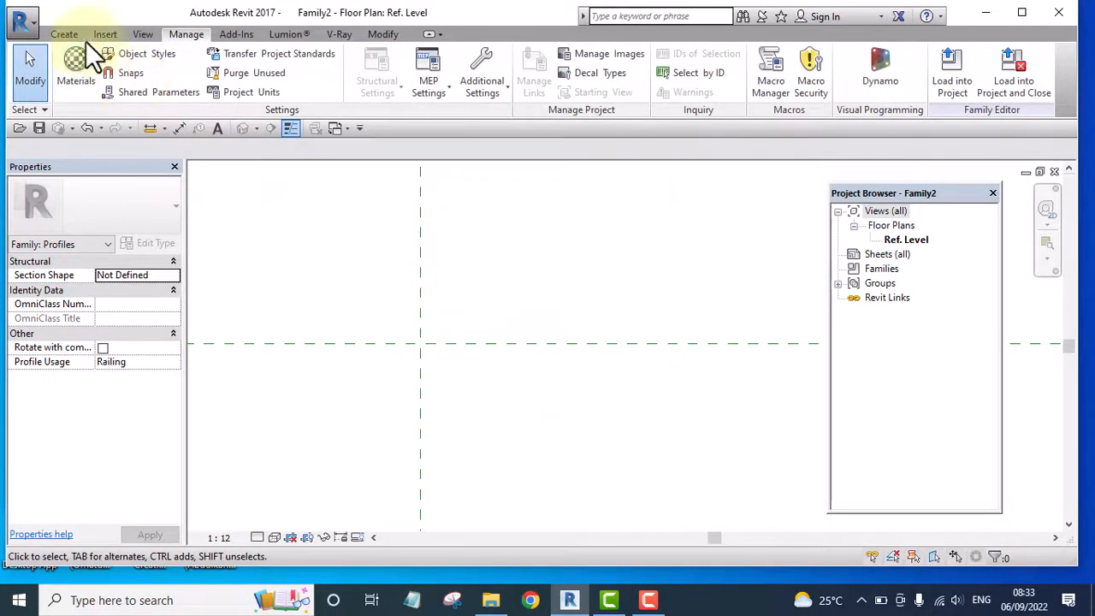
Sketch a rectangular profile about 285 by 245 mm around the intersection of the rail centerline and rail top reference planes
{"action": "left_click", "coordinate": [65, 34]}
{"action": "left_click", "coordinate": [134, 60]}
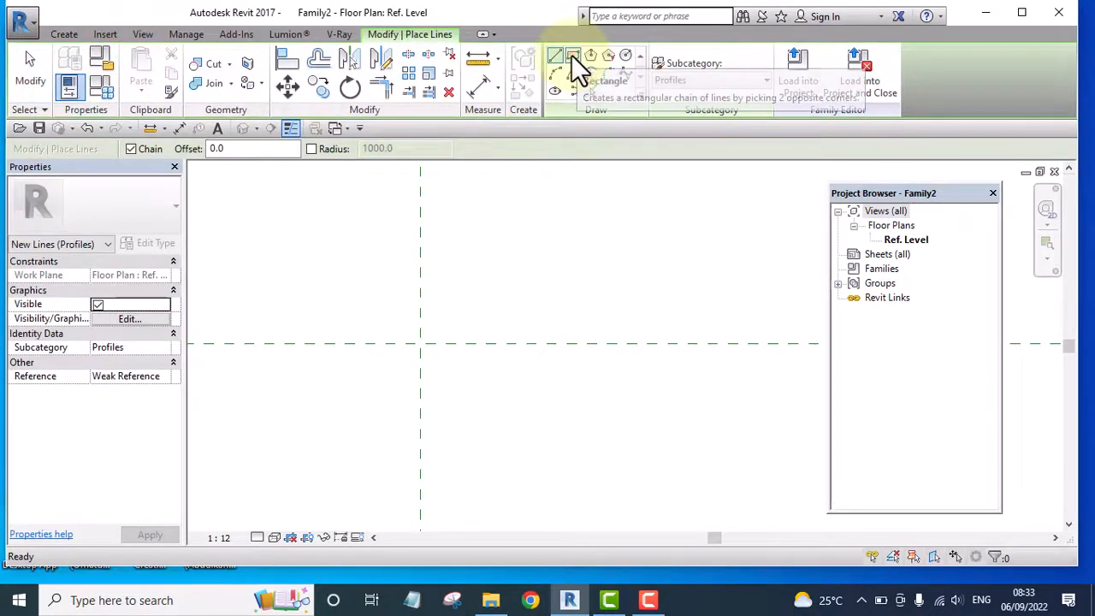
{"action": "left_click", "coordinate": [572, 55]}
{"action": "scroll", "coordinate": [429, 360], "scroll_direction": "up", "scroll_amount": 3}
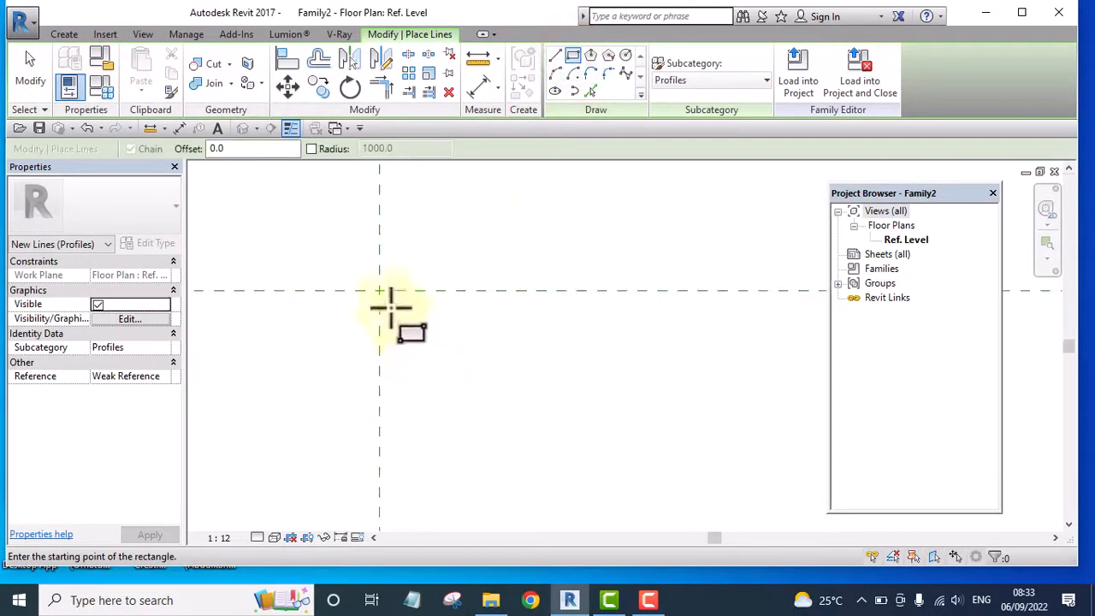
{"action": "scroll", "coordinate": [374, 287], "scroll_direction": "up", "scroll_amount": 4}
{"action": "scroll", "coordinate": [396, 304], "scroll_direction": "up", "scroll_amount": 2}
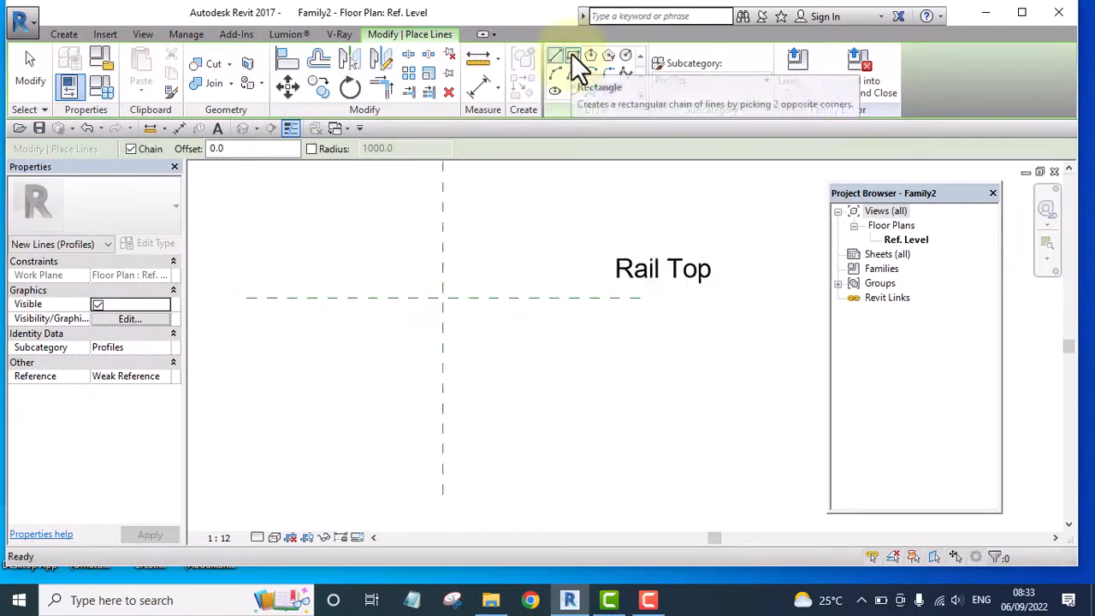
{"action": "left_click", "coordinate": [571, 55]}
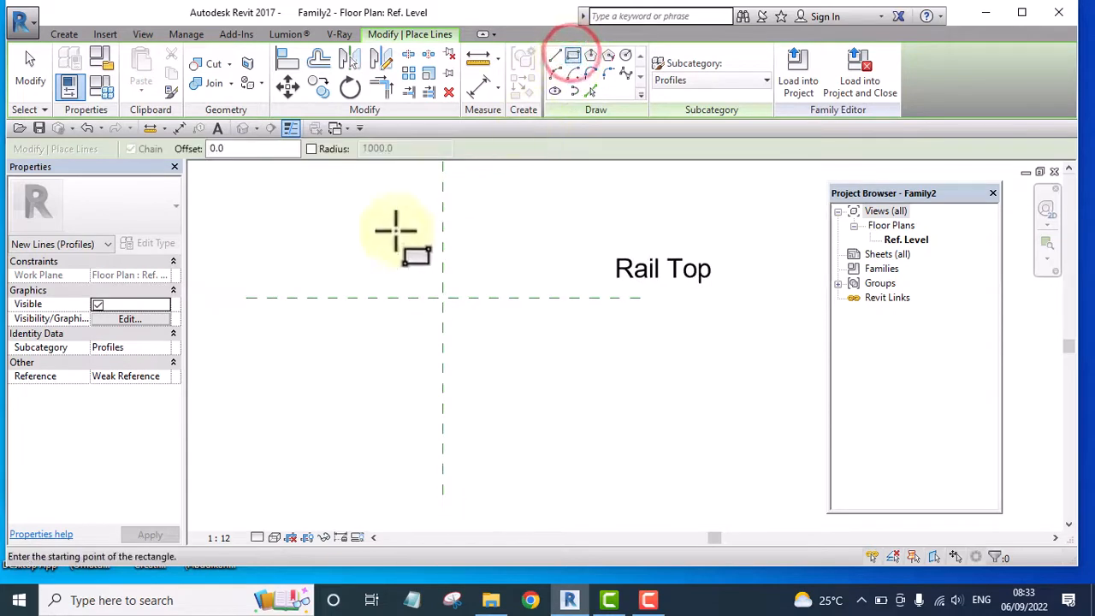
{"action": "left_click", "coordinate": [352, 226]}
{"action": "left_click", "coordinate": [536, 385]}
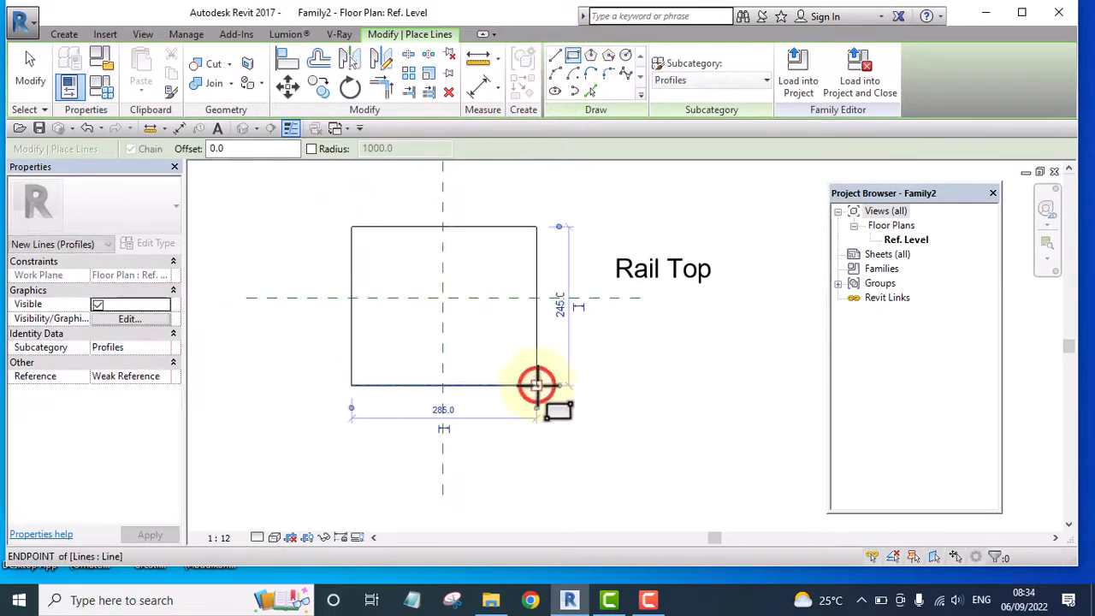
Set the profile rectangle's height to 10 mm and its width to 50 mm
{"action": "left_click", "coordinate": [560, 305]}
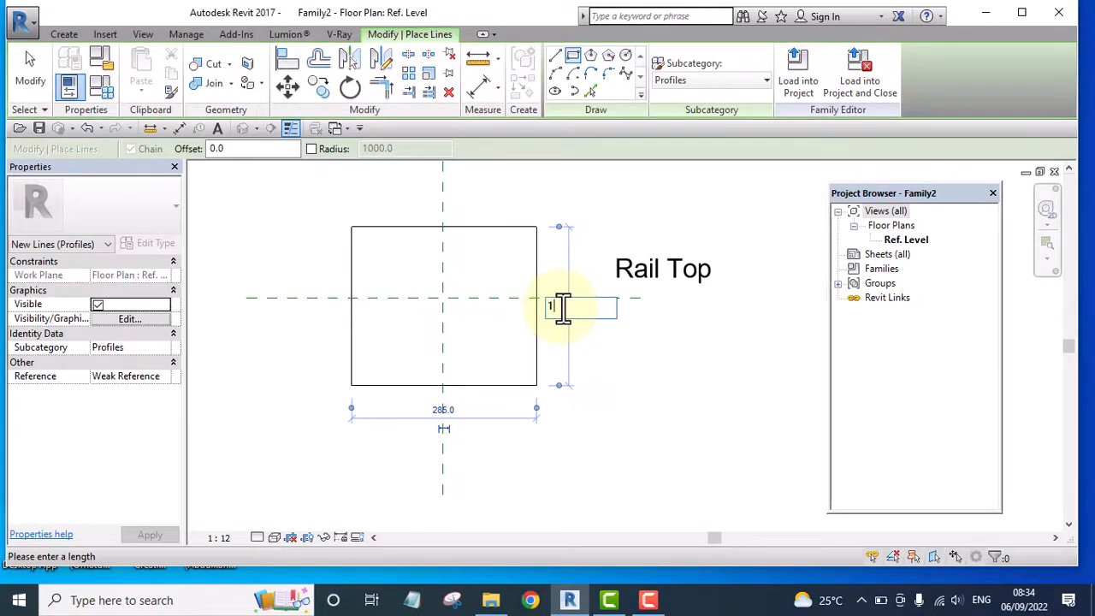
{"action": "key", "text": "Return"}
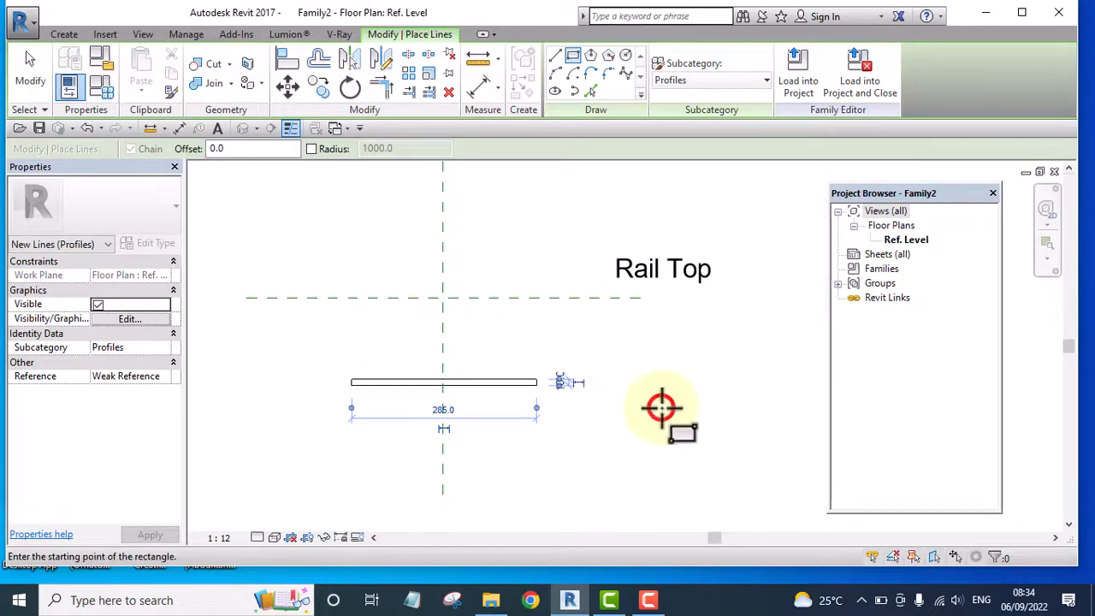
{"action": "left_click", "coordinate": [30, 64]}
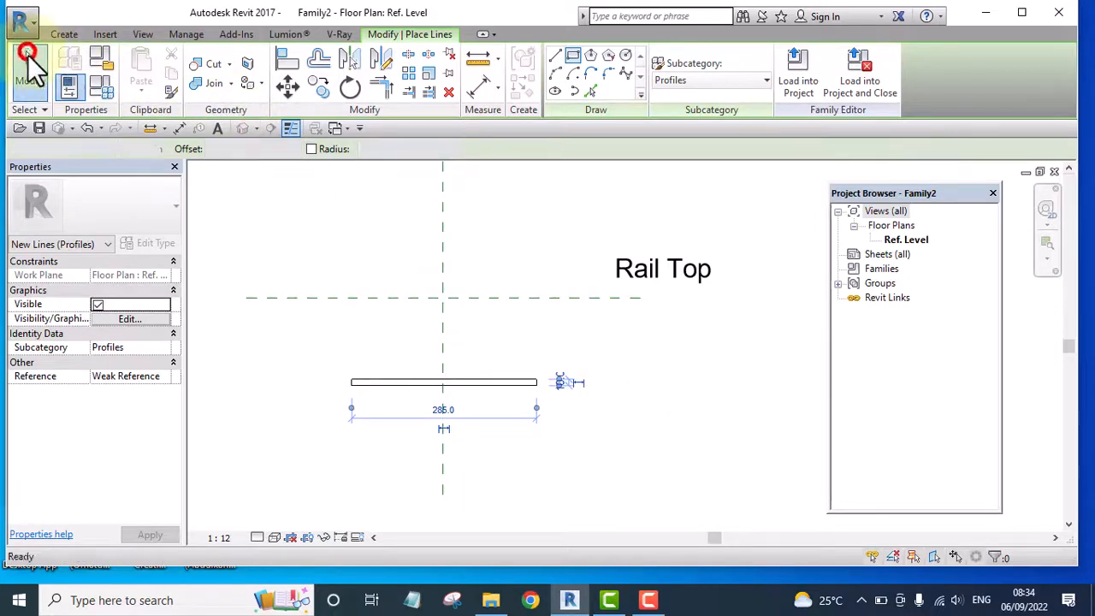
{"action": "scroll", "coordinate": [358, 385], "scroll_direction": "up", "scroll_amount": 5}
{"action": "left_click_drag", "start_coordinate": [342, 376], "coordinate": [745, 380]}
{"action": "middle_click_drag", "start_coordinate": [703, 437], "coordinate": [390, 437]}
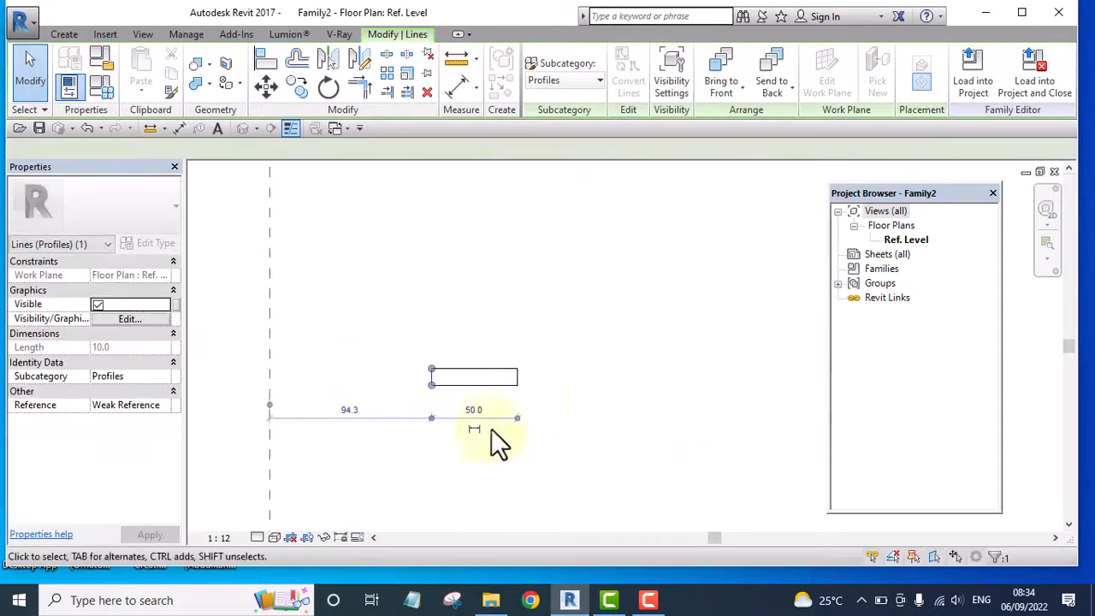
Try to move the profile square freehand onto the intersection of the rail centerline and rail top reference planes, and undo it
{"action": "scroll", "coordinate": [528, 402], "scroll_direction": "up", "scroll_amount": 3}
{"action": "left_click_drag", "start_coordinate": [502, 345], "coordinate": [651, 466]}
{"action": "scroll", "coordinate": [567, 408], "scroll_direction": "down", "scroll_amount": 5}
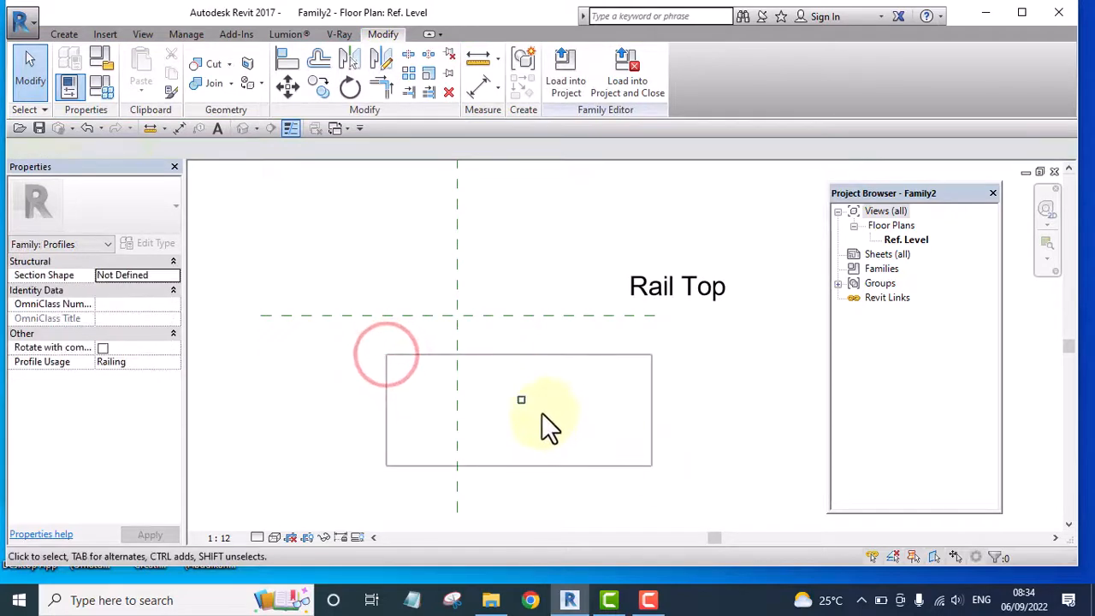
{"action": "left_click_drag", "start_coordinate": [519, 400], "coordinate": [446, 304]}
{"action": "key", "text": "ctrl+z"}
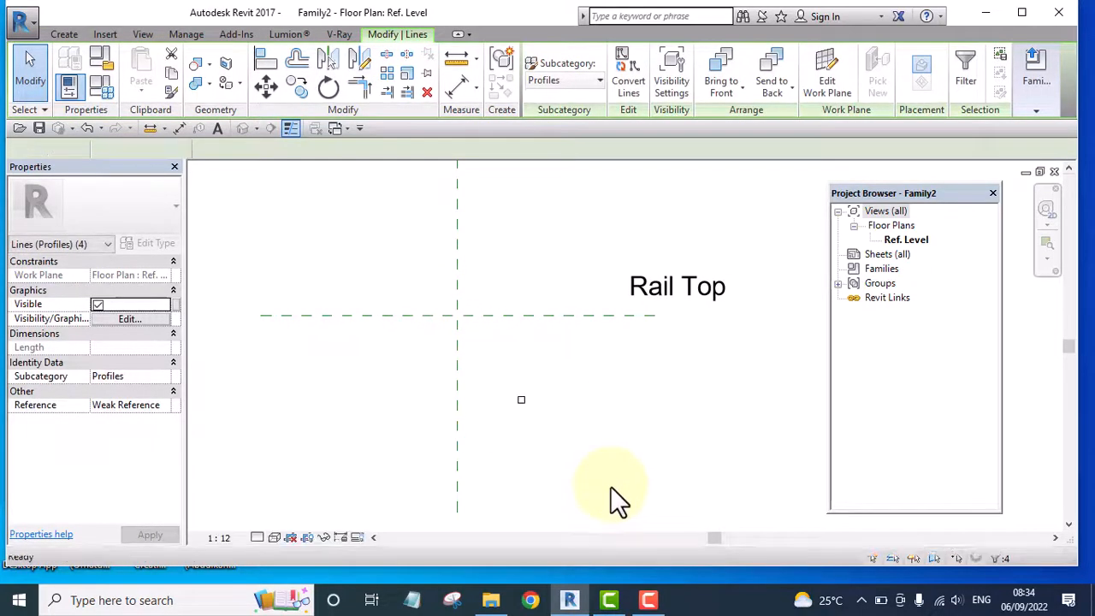
Move all four profile lines so the square's upper-left corner snaps to the intersection of the rail centerline and rail top planes
{"action": "left_click_drag", "start_coordinate": [414, 360], "coordinate": [568, 459]}
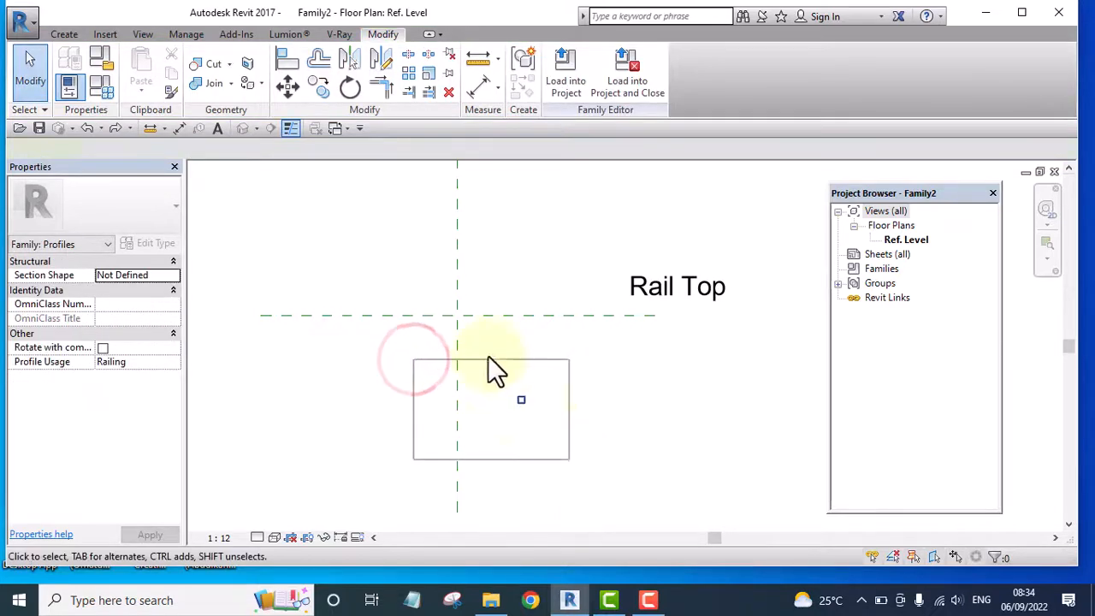
{"action": "left_click", "coordinate": [266, 86]}
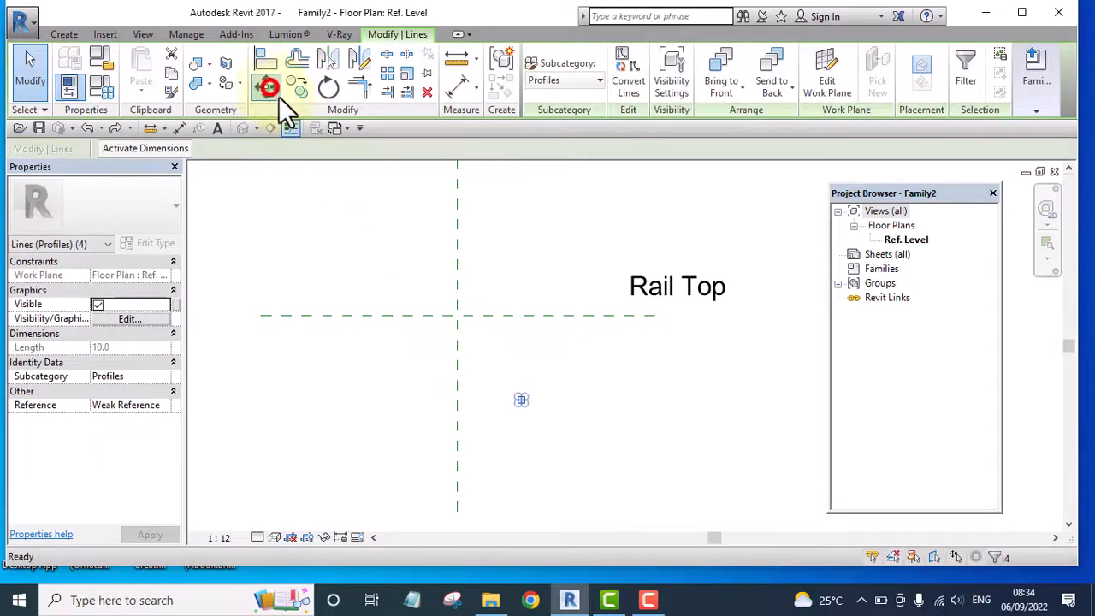
{"action": "left_click", "coordinate": [521, 398]}
{"action": "scroll", "coordinate": [460, 325], "scroll_direction": "up", "scroll_amount": 3}
{"action": "scroll", "coordinate": [540, 338], "scroll_direction": "up", "scroll_amount": 2}
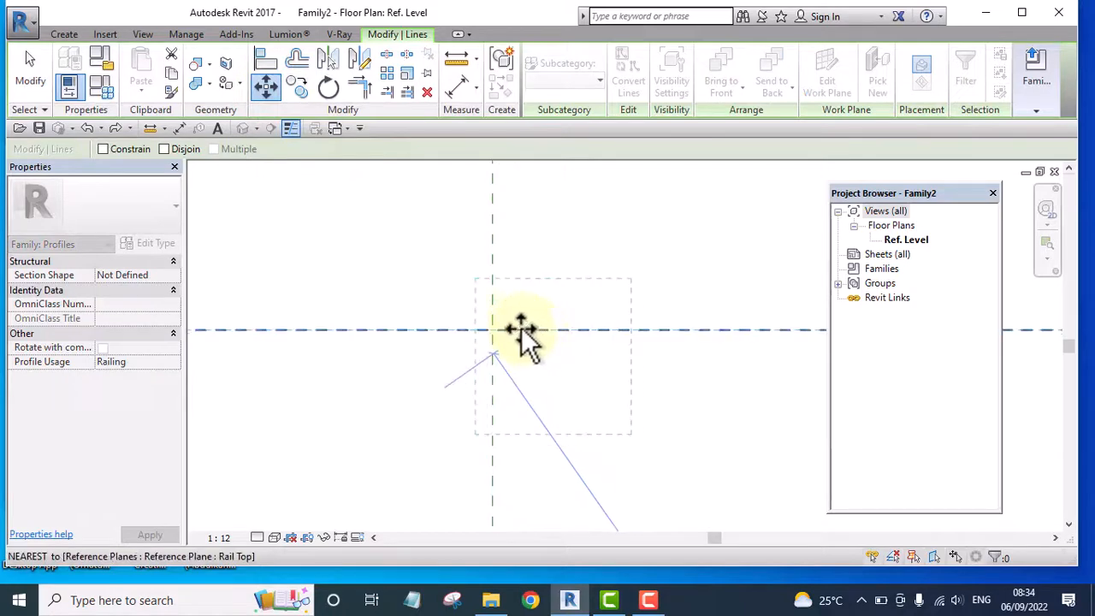
{"action": "left_click", "coordinate": [492, 330]}
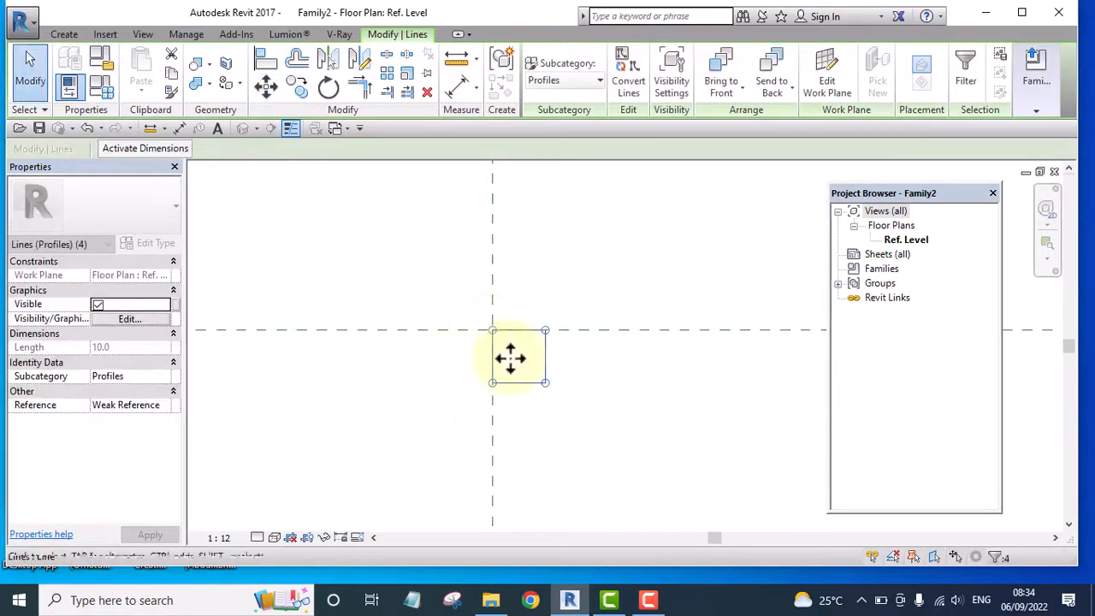
Move the profile square 5 mm left so its top edge's midpoint lies on the rail centerline reference plane
{"action": "scroll", "coordinate": [604, 410], "scroll_direction": "up", "scroll_amount": 3}
{"action": "scroll", "coordinate": [422, 278], "scroll_direction": "up", "scroll_amount": 2}
{"action": "left_click_drag", "start_coordinate": [333, 215], "coordinate": [700, 542]}
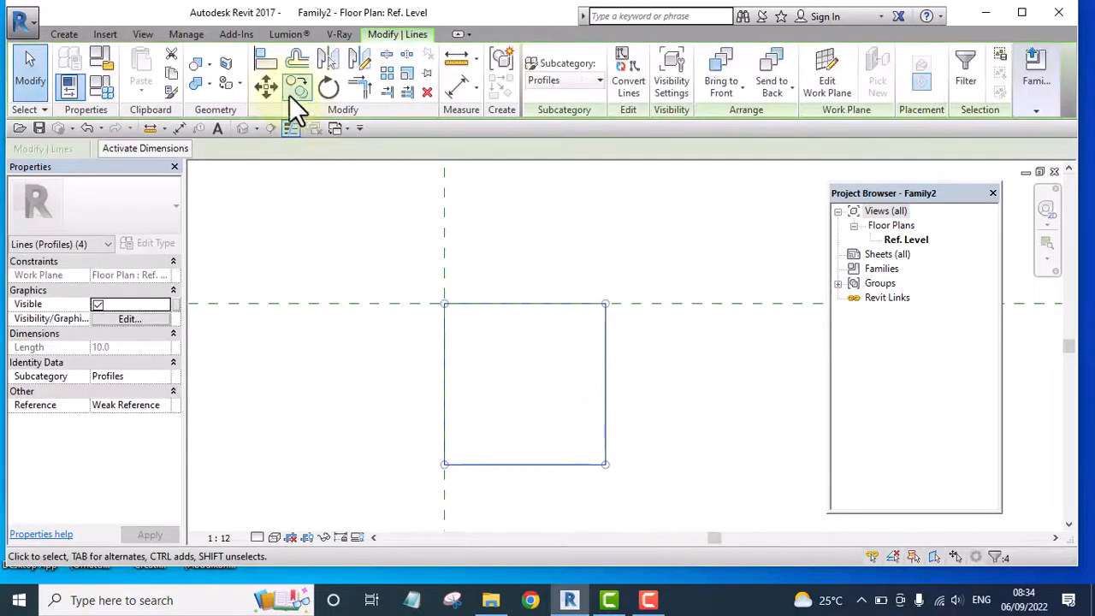
{"action": "left_click", "coordinate": [266, 88]}
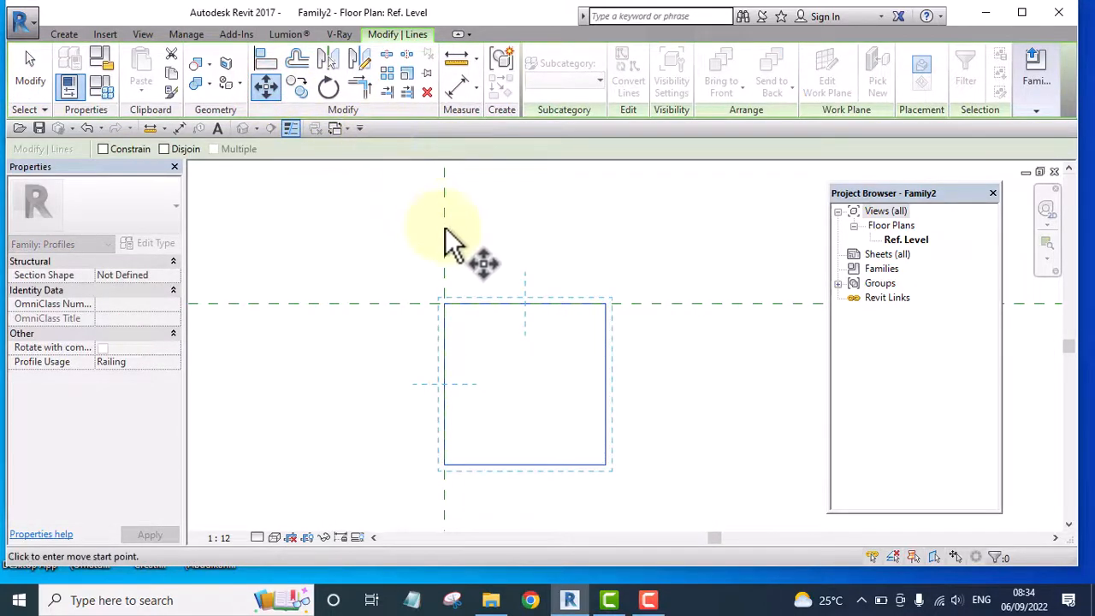
{"action": "left_click", "coordinate": [525, 304]}
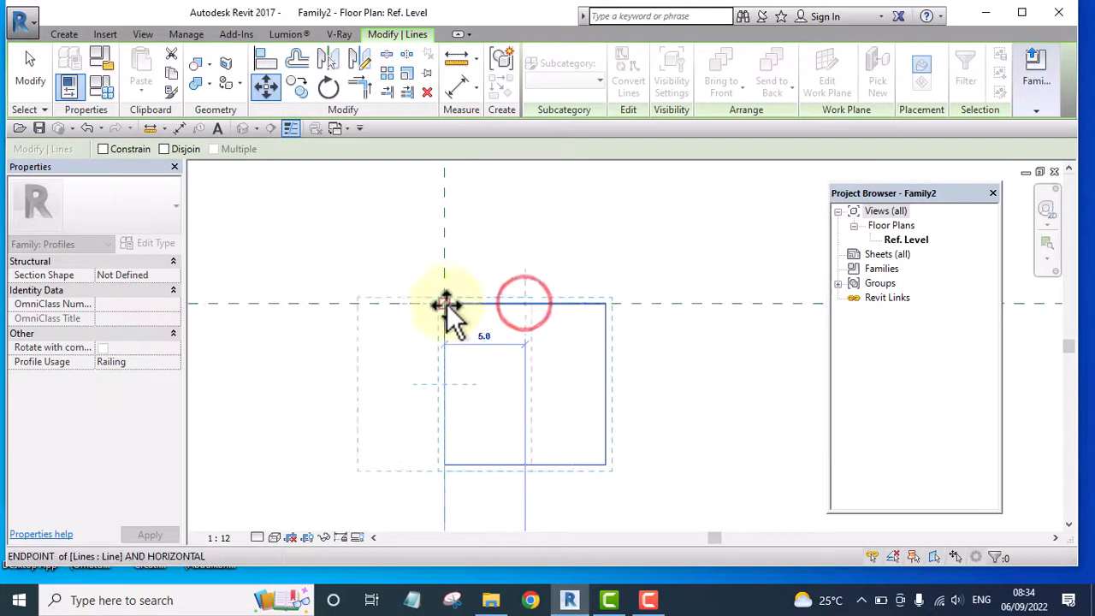
{"action": "left_click", "coordinate": [445, 304]}
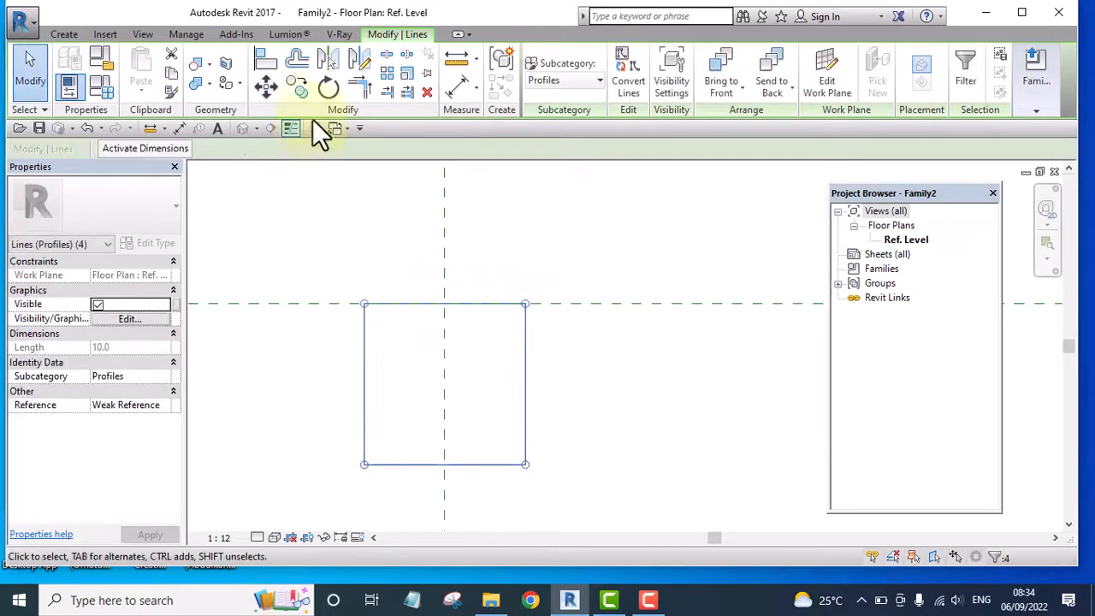
Move the profile square 5 mm up so its right edge's midpoint lies on the rail top reference plane
{"action": "left_click", "coordinate": [265, 86]}
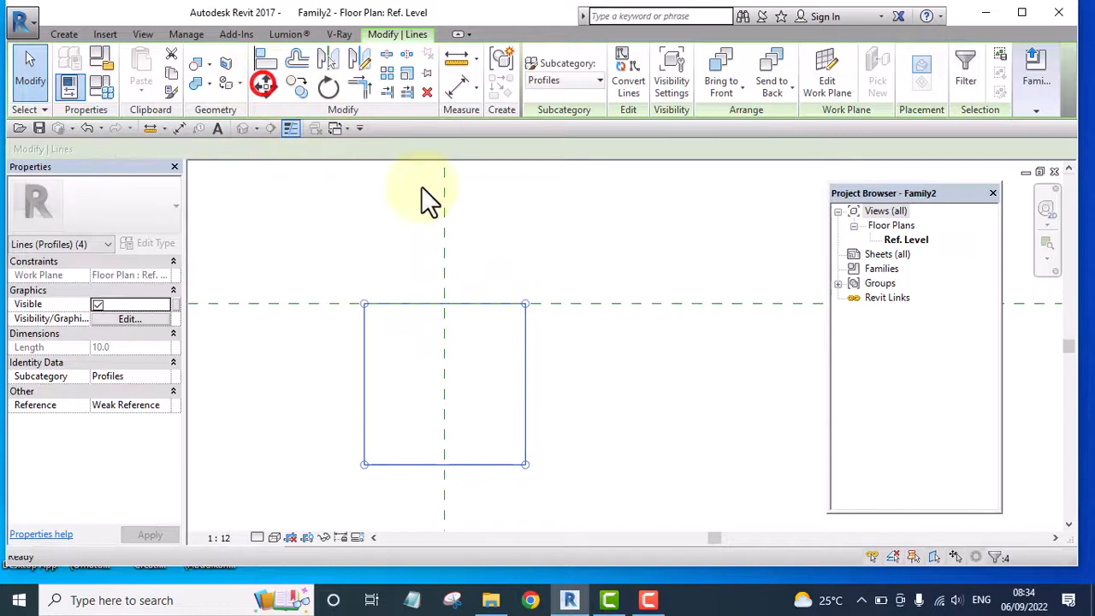
{"action": "left_click", "coordinate": [522, 386]}
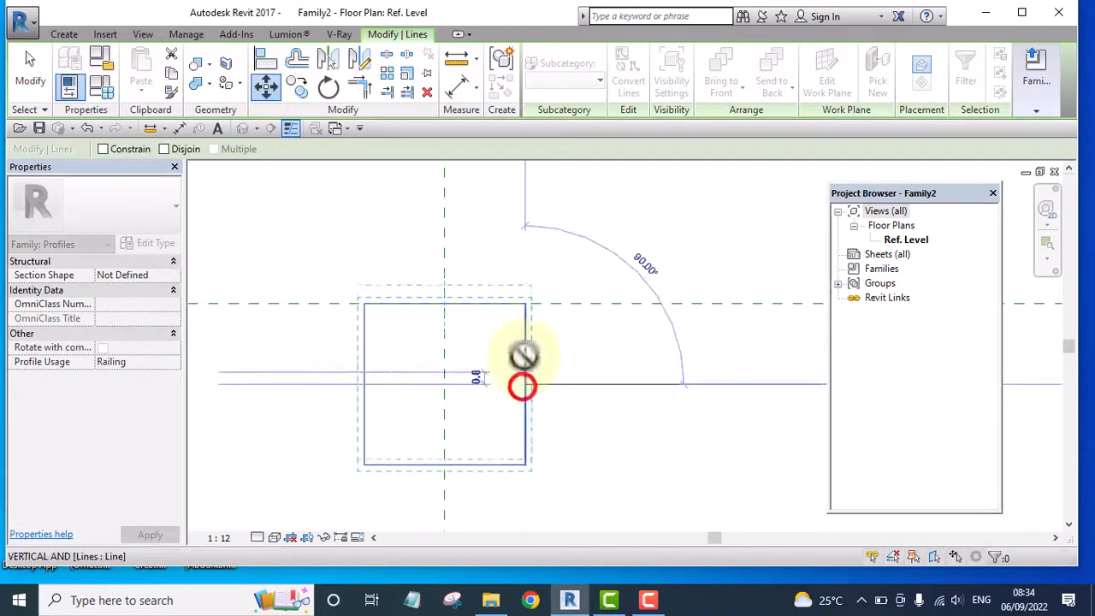
{"action": "left_click", "coordinate": [524, 304]}
{"action": "left_click", "coordinate": [597, 393]}
{"action": "scroll", "coordinate": [463, 225], "scroll_direction": "up", "scroll_amount": 3}
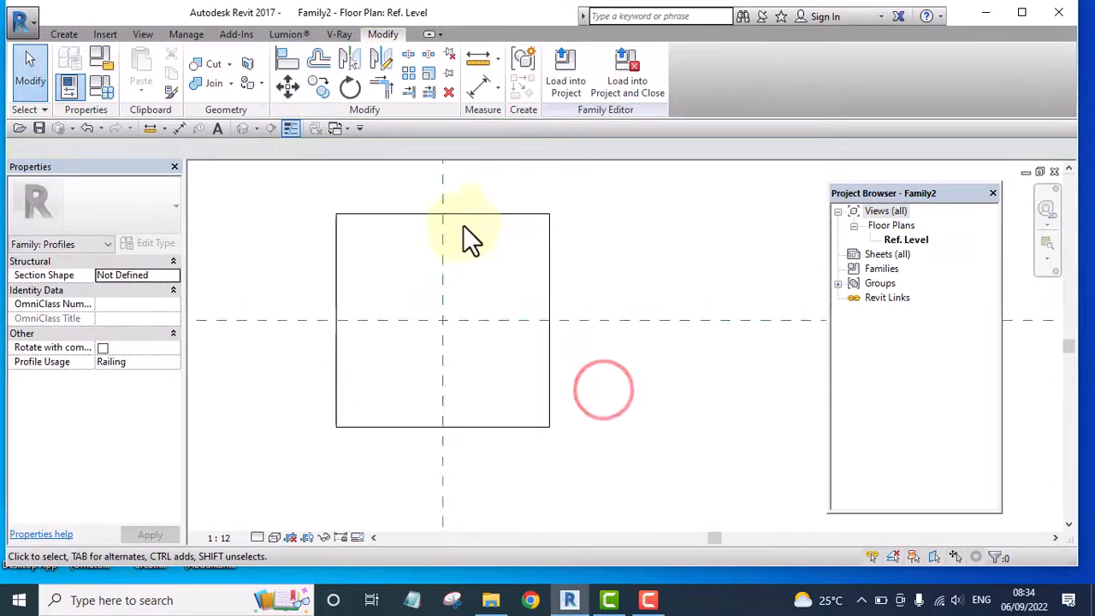
{"action": "scroll", "coordinate": [543, 213], "scroll_direction": "down", "scroll_amount": 2}
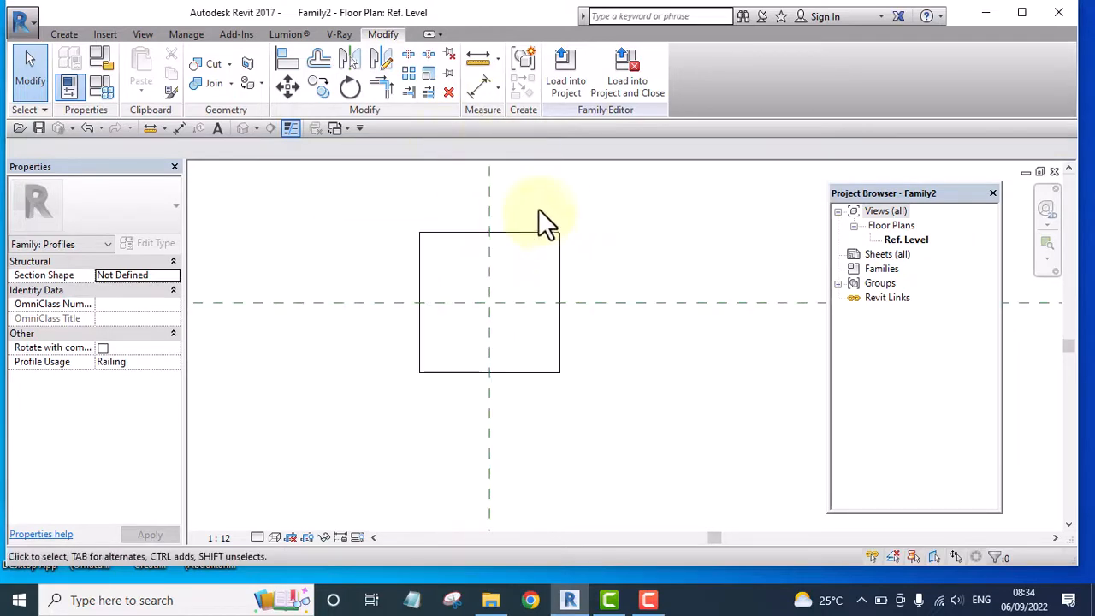
Save the rail profile family to the Revit Tutoorial folder with a file name starting with "fence"
{"action": "left_click", "coordinate": [39, 130]}
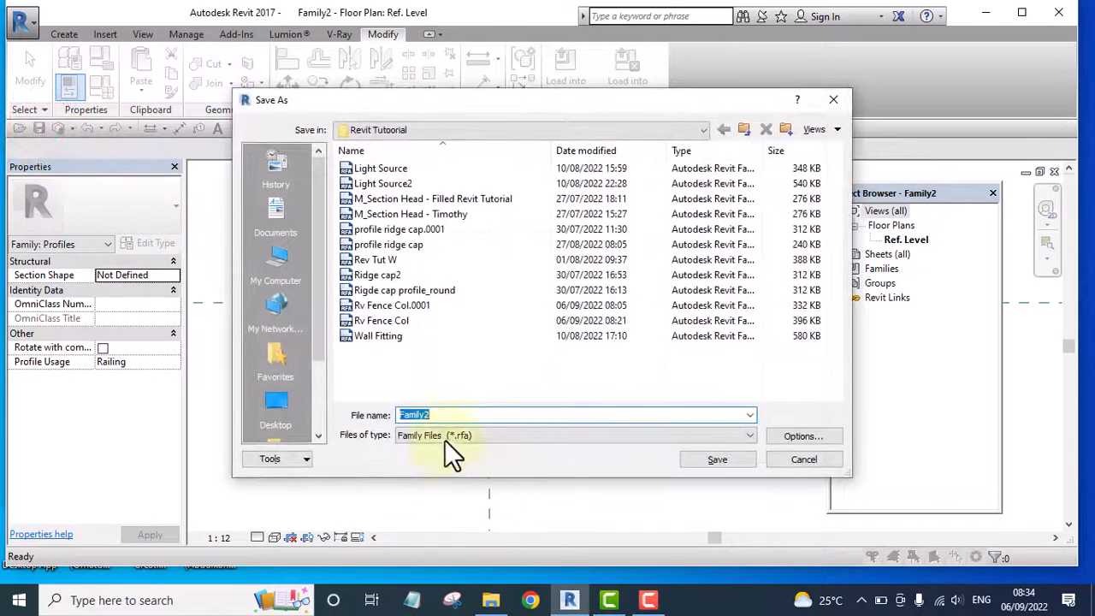
{"action": "double_click", "coordinate": [443, 413]}
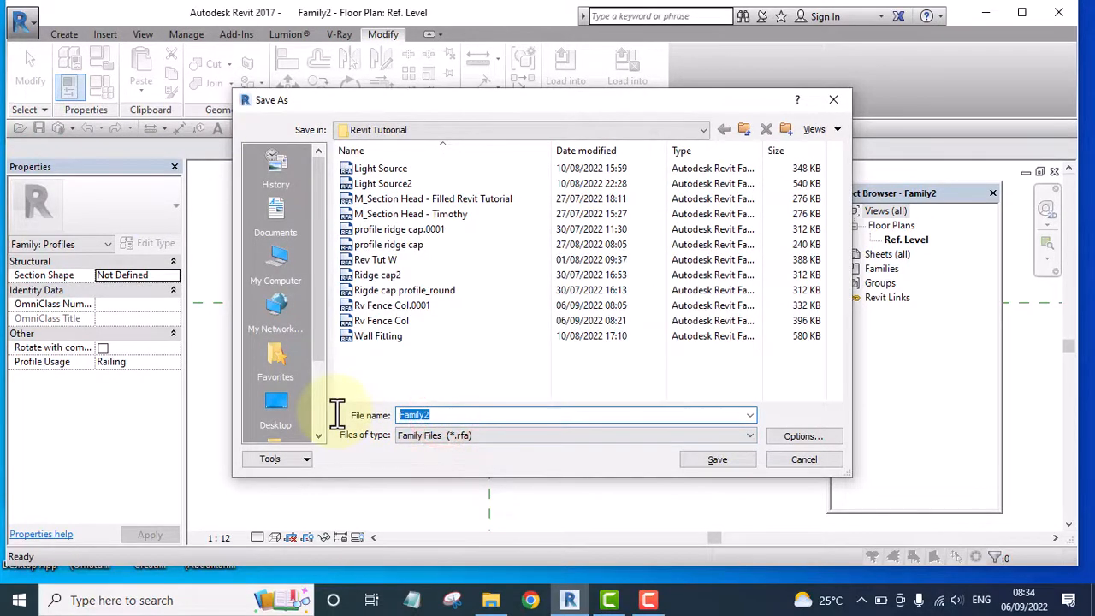
{"action": "type", "text": "fence rail Prof"}
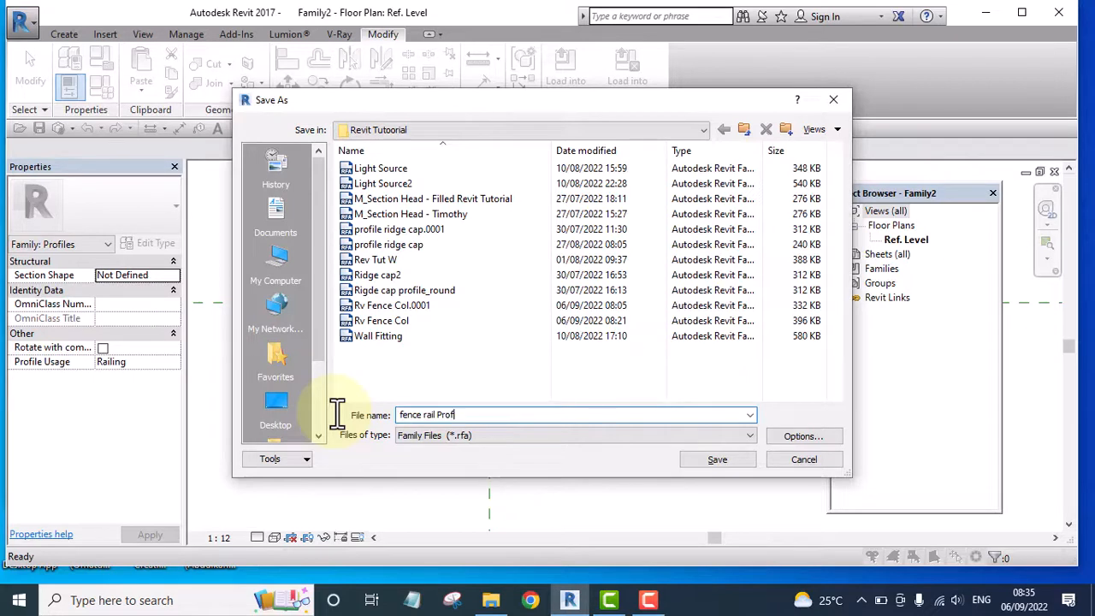
Save the profile family as "fence rail Proile" in the Revit Tutoorial folder with a maximum of 1 backup
{"action": "key", "text": "BackSpace"}
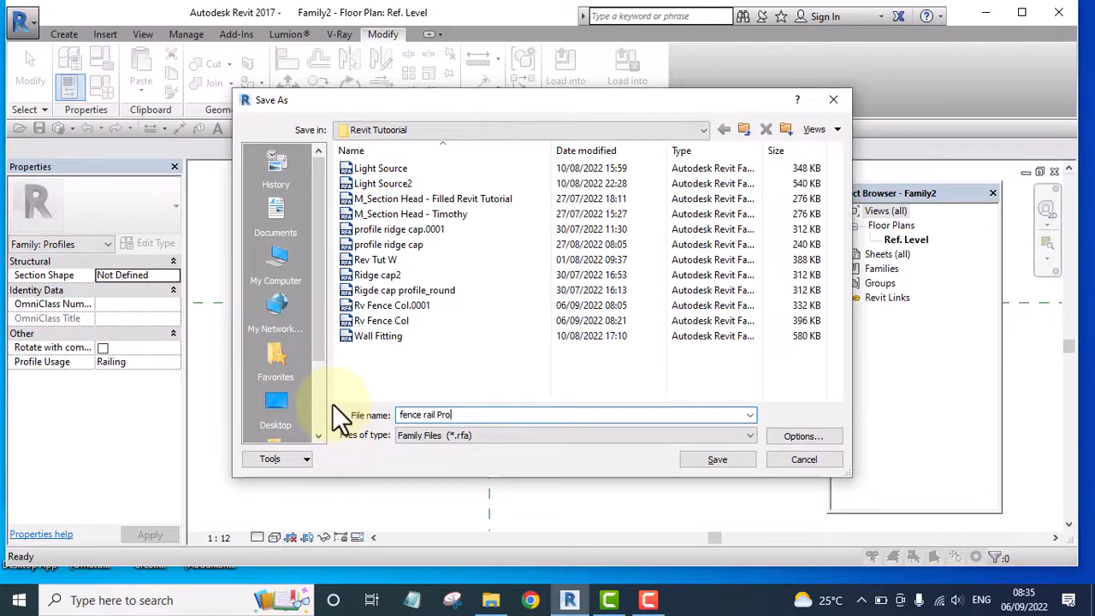
{"action": "type", "text": "ile"}
{"action": "left_click", "coordinate": [800, 436]}
{"action": "type", "text": "1"}
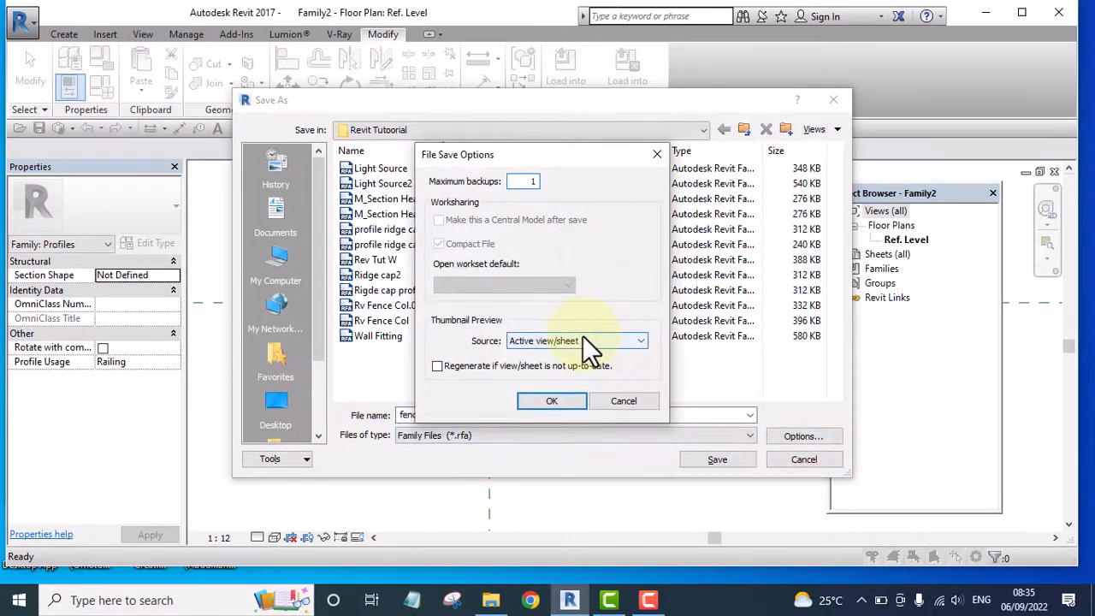
{"action": "left_click", "coordinate": [528, 400]}
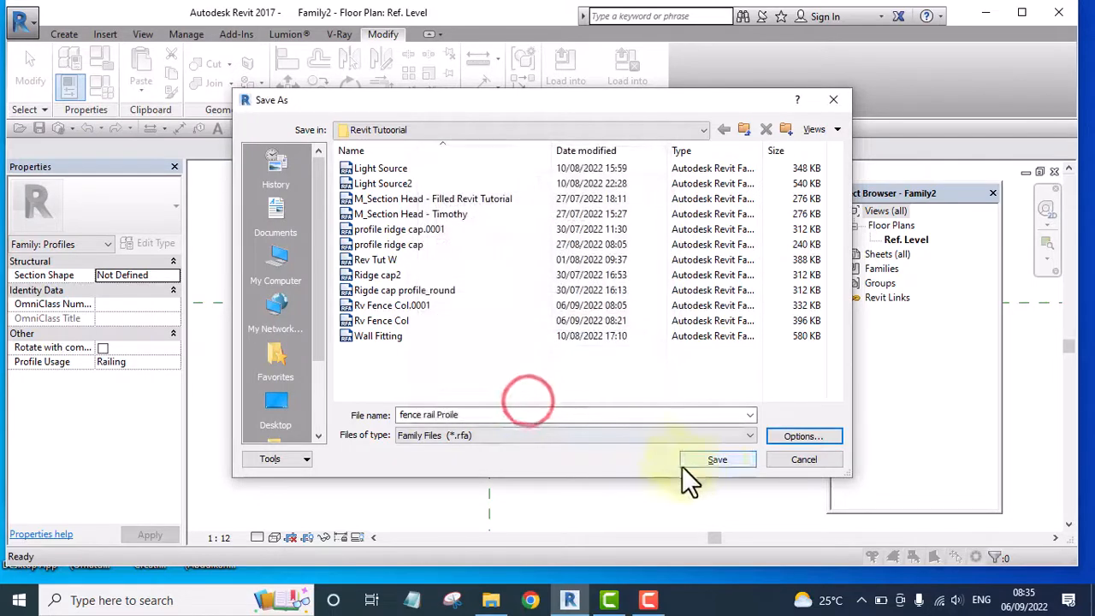
{"action": "left_click", "coordinate": [714, 460]}
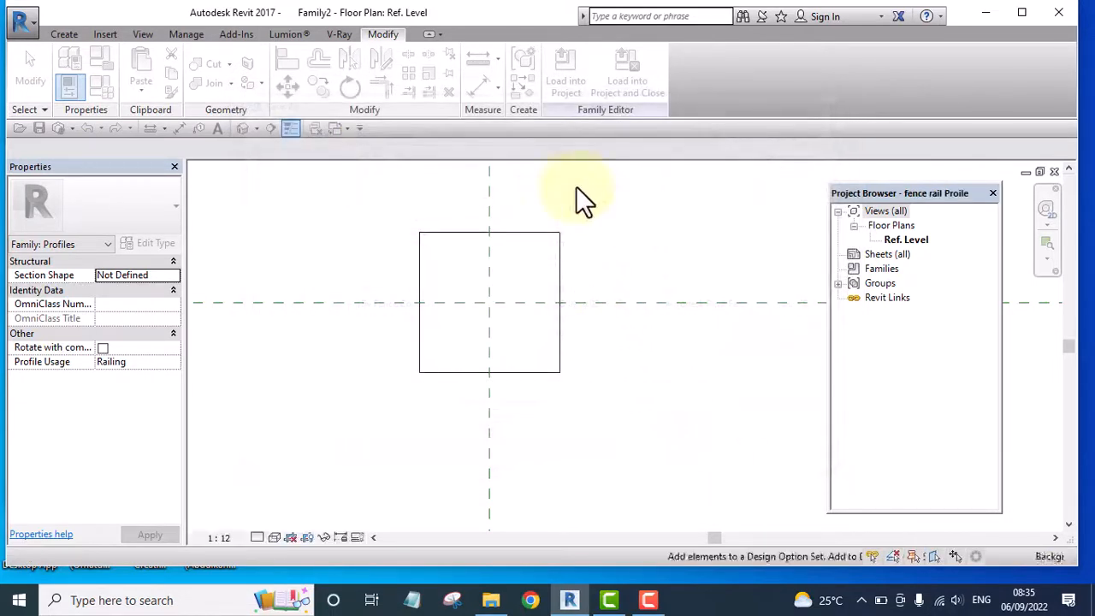
Load the fence rail profile family into the Revit Tutorial Day 1.rvt project only
{"action": "left_click", "coordinate": [566, 70]}
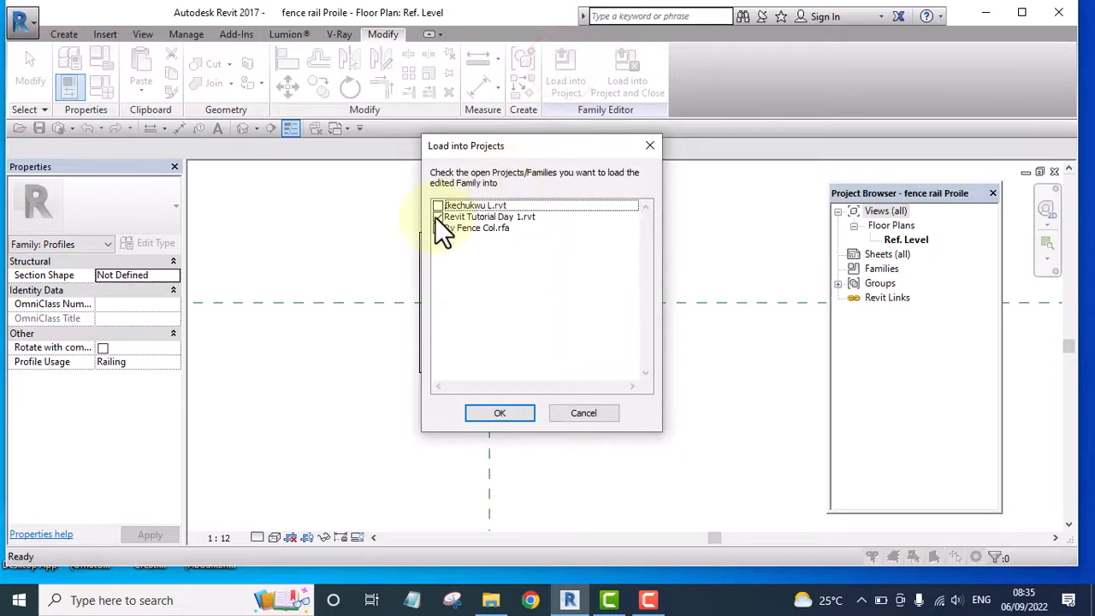
{"action": "left_click", "coordinate": [435, 218]}
{"action": "left_click", "coordinate": [503, 411]}
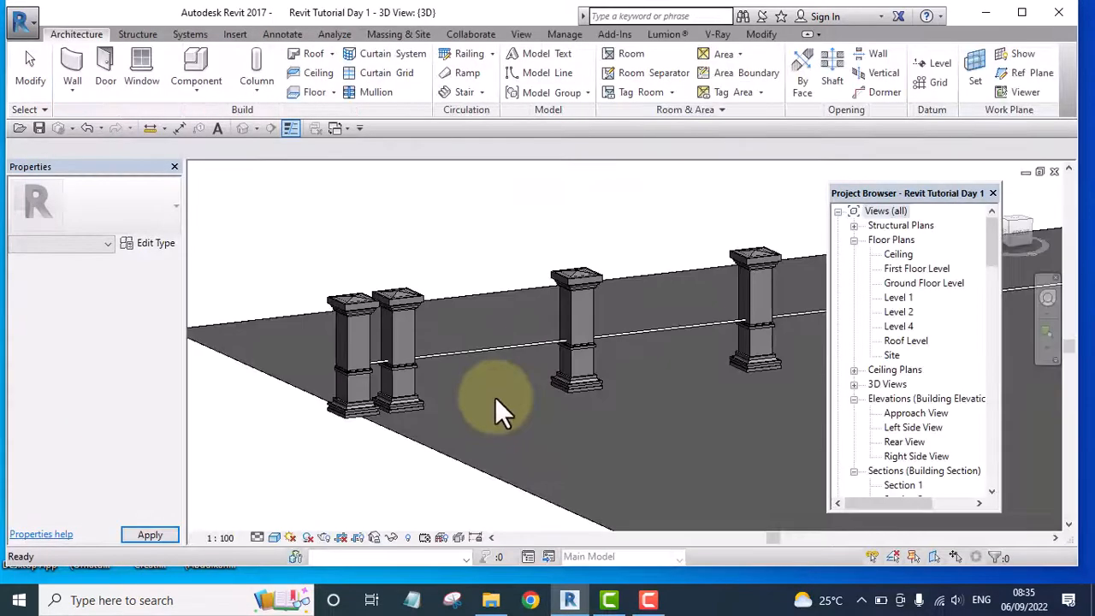
Assign the "fence rail Proile" profile to Rail 1 in the rail structure of the Fence Columnn railing type
{"action": "scroll", "coordinate": [402, 373], "scroll_direction": "up", "scroll_amount": 4}
{"action": "scroll", "coordinate": [406, 369], "scroll_direction": "up", "scroll_amount": 2}
{"action": "left_click", "coordinate": [390, 332]}
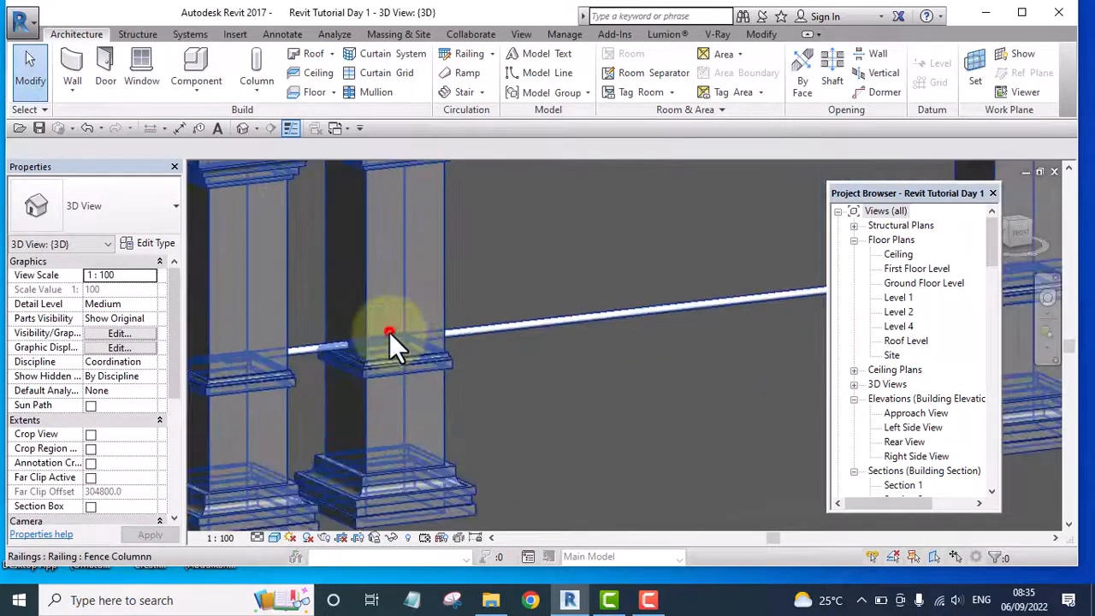
{"action": "left_click", "coordinate": [130, 243]}
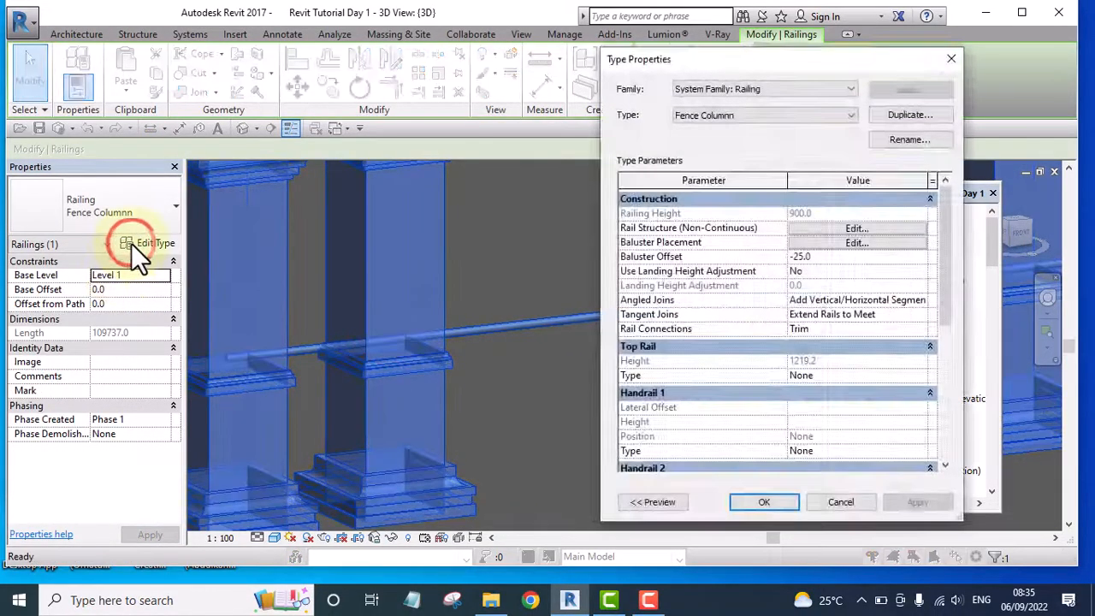
{"action": "left_click", "coordinate": [854, 228]}
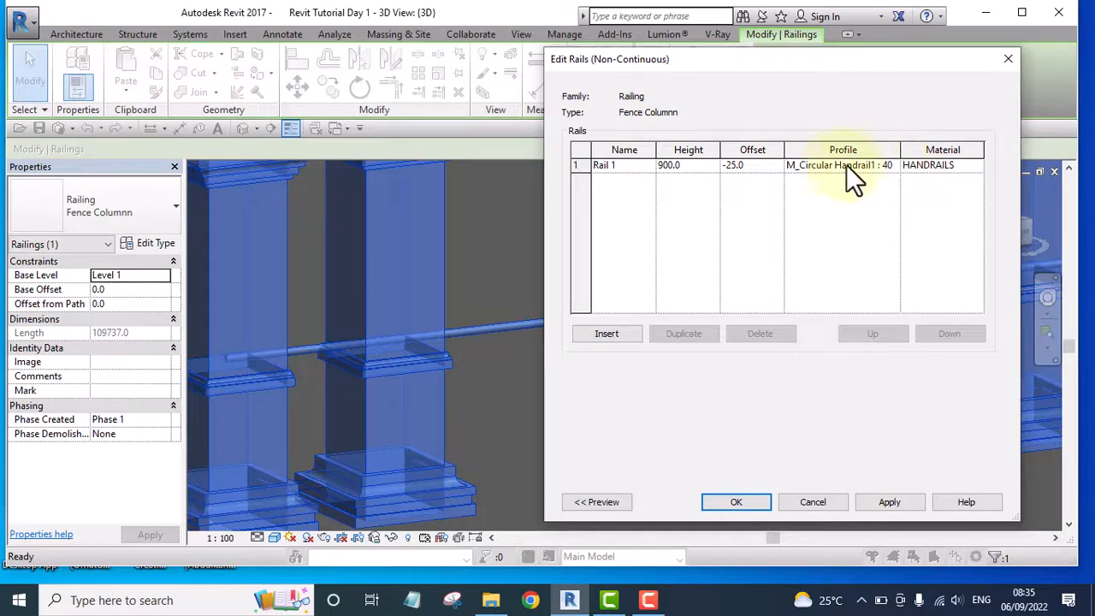
{"action": "left_click", "coordinate": [893, 165]}
{"action": "left_click", "coordinate": [893, 166]}
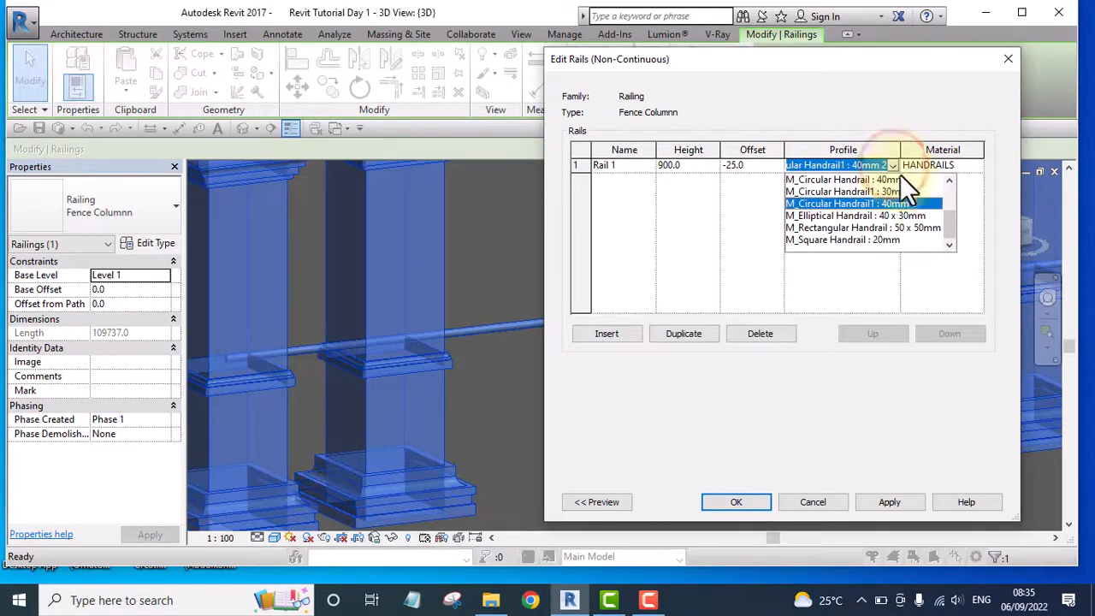
{"action": "left_click_drag", "start_coordinate": [948, 233], "coordinate": [946, 198]}
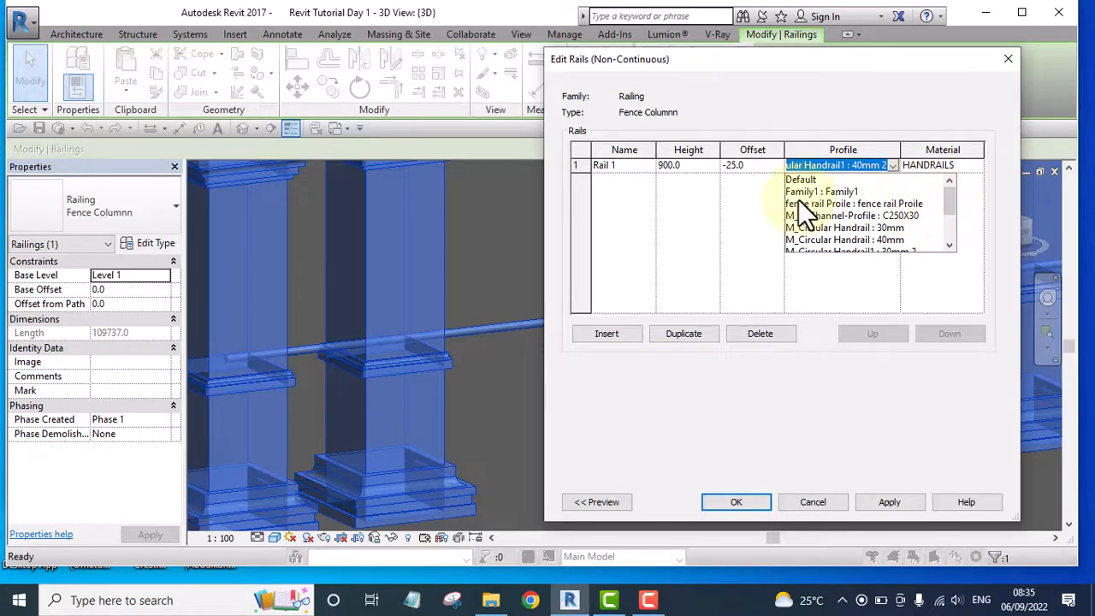
{"action": "left_click", "coordinate": [877, 204]}
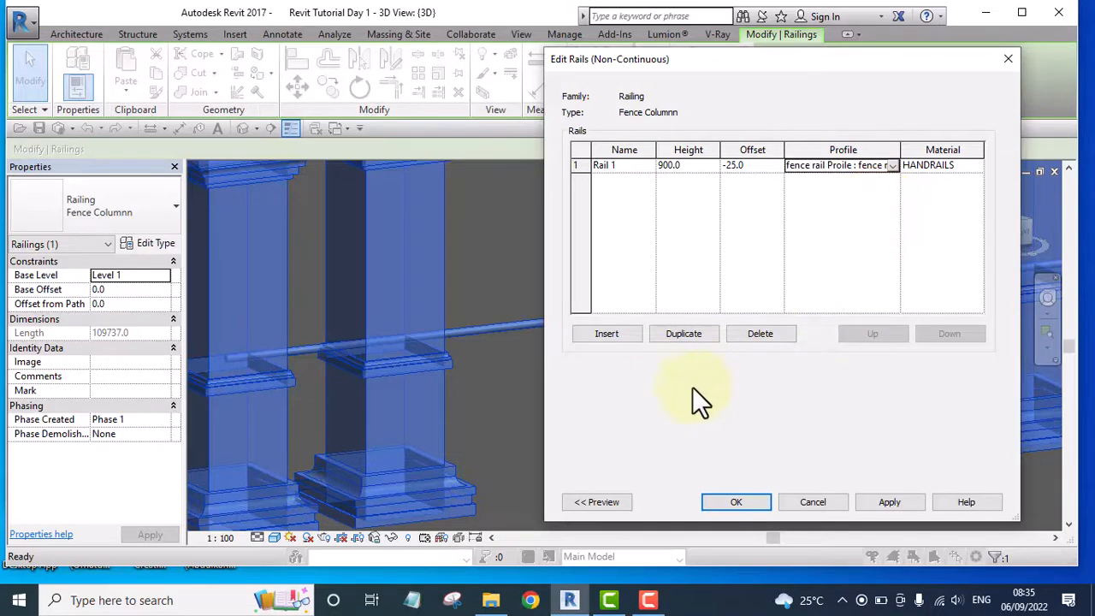
{"action": "left_click", "coordinate": [869, 501]}
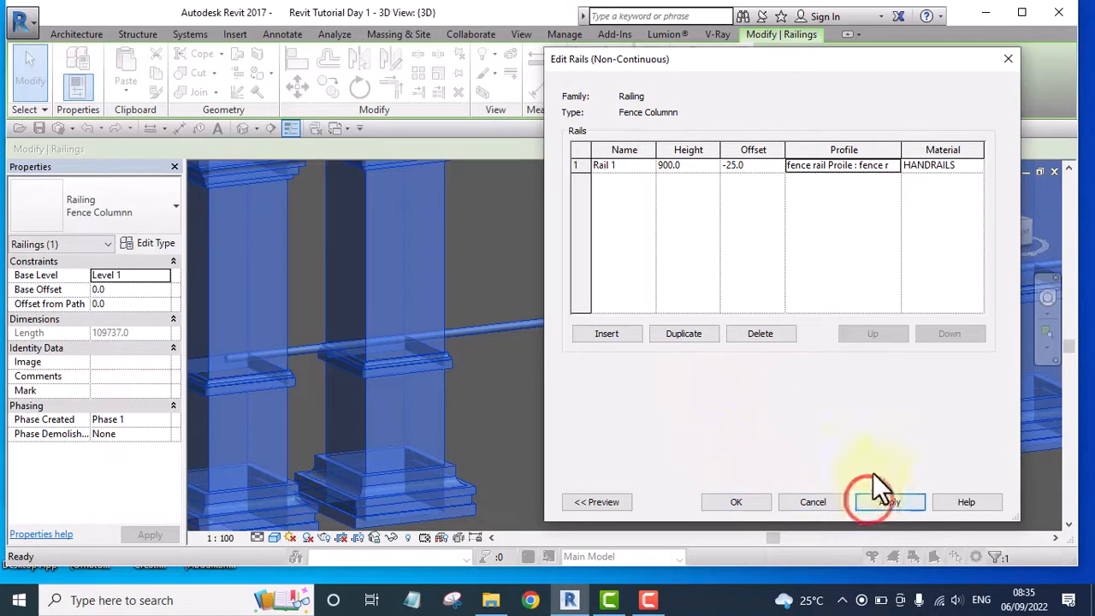
{"action": "left_click", "coordinate": [747, 501]}
{"action": "left_click", "coordinate": [746, 499]}
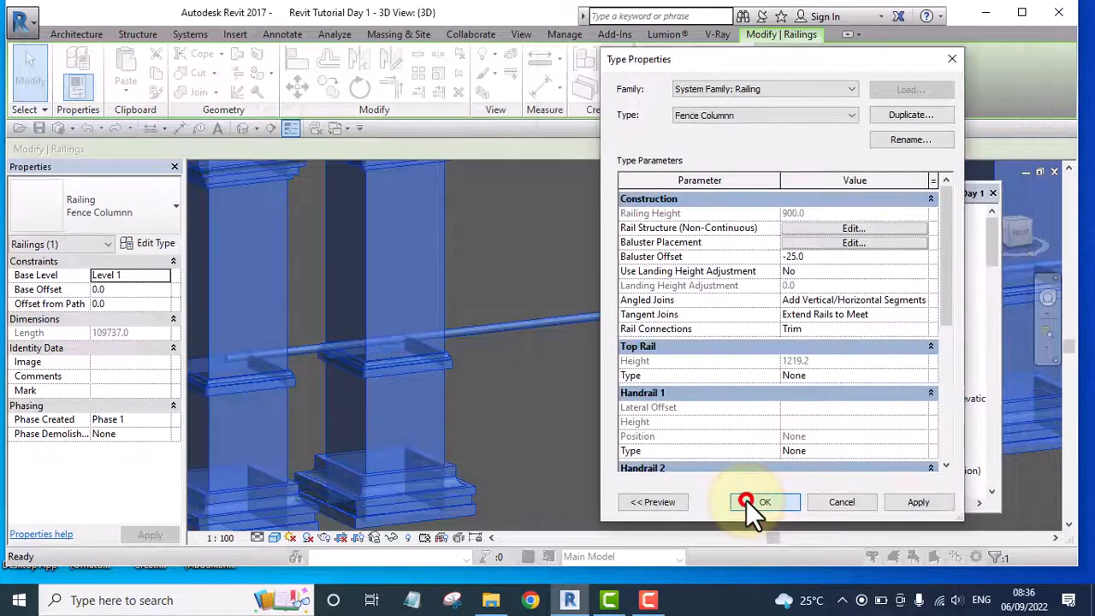
Examine the fence rail's shape and size between the columns in the 3D view
{"action": "scroll", "coordinate": [688, 408], "scroll_direction": "down", "scroll_amount": 3}
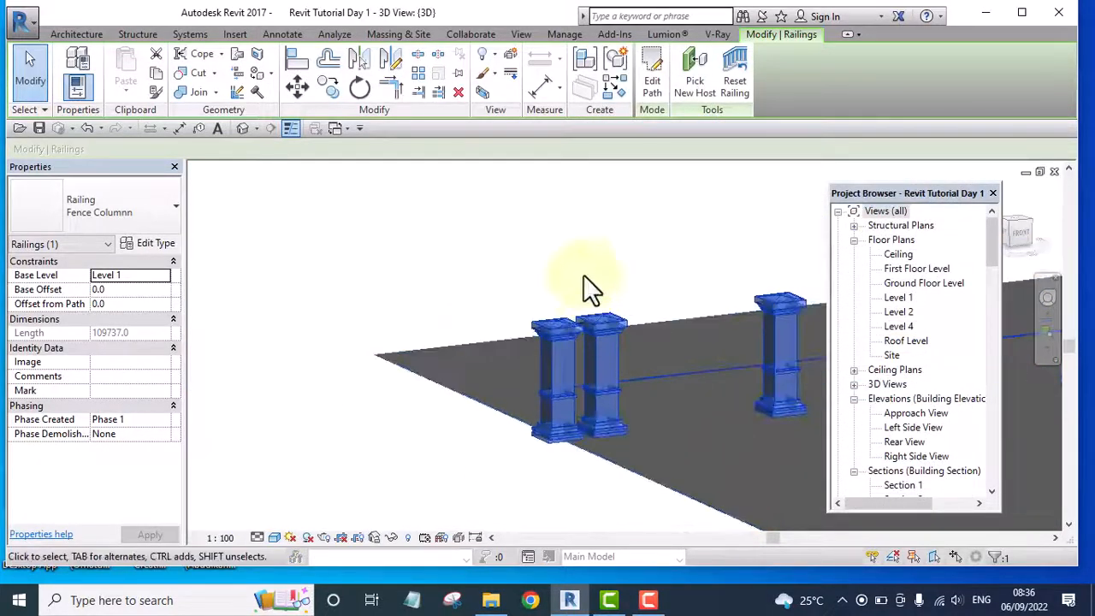
{"action": "left_click", "coordinate": [587, 237]}
{"action": "scroll", "coordinate": [650, 342], "scroll_direction": "up", "scroll_amount": 2}
{"action": "scroll", "coordinate": [538, 328], "scroll_direction": "up", "scroll_amount": 4}
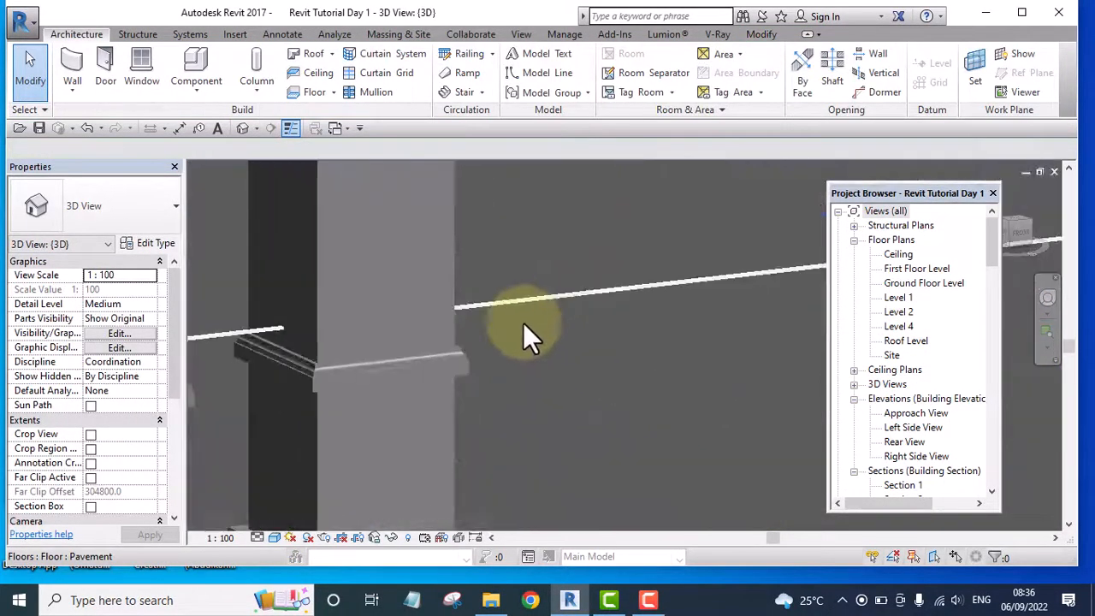
{"action": "scroll", "coordinate": [376, 338], "scroll_direction": "up", "scroll_amount": 4}
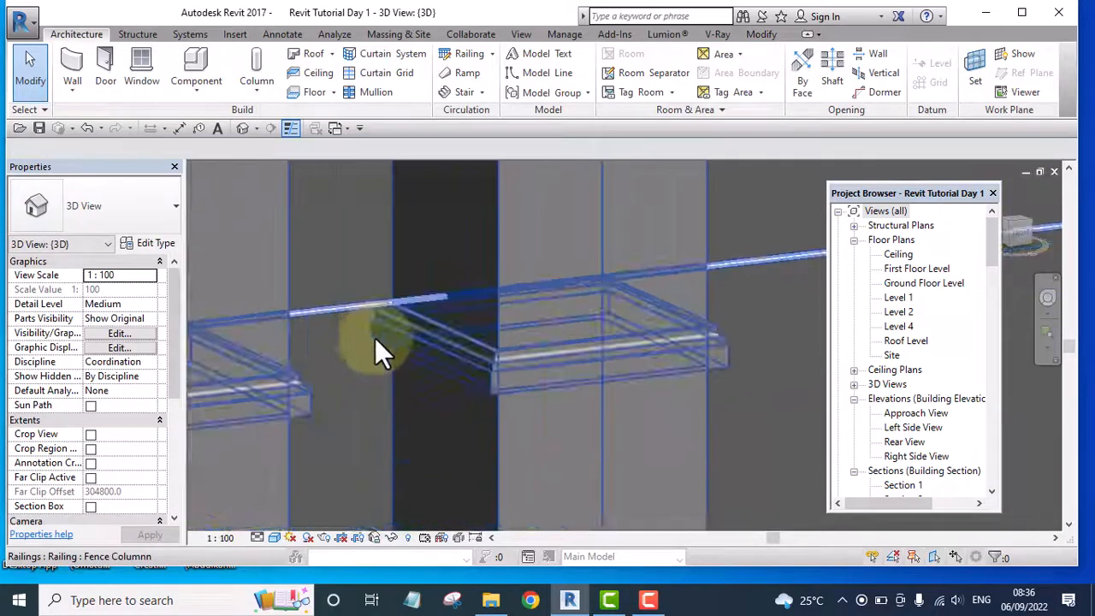
{"action": "scroll", "coordinate": [660, 381], "scroll_direction": "down", "scroll_amount": 1}
{"action": "scroll", "coordinate": [508, 326], "scroll_direction": "down", "scroll_amount": 3}
{"action": "scroll", "coordinate": [461, 313], "scroll_direction": "up", "scroll_amount": 5}
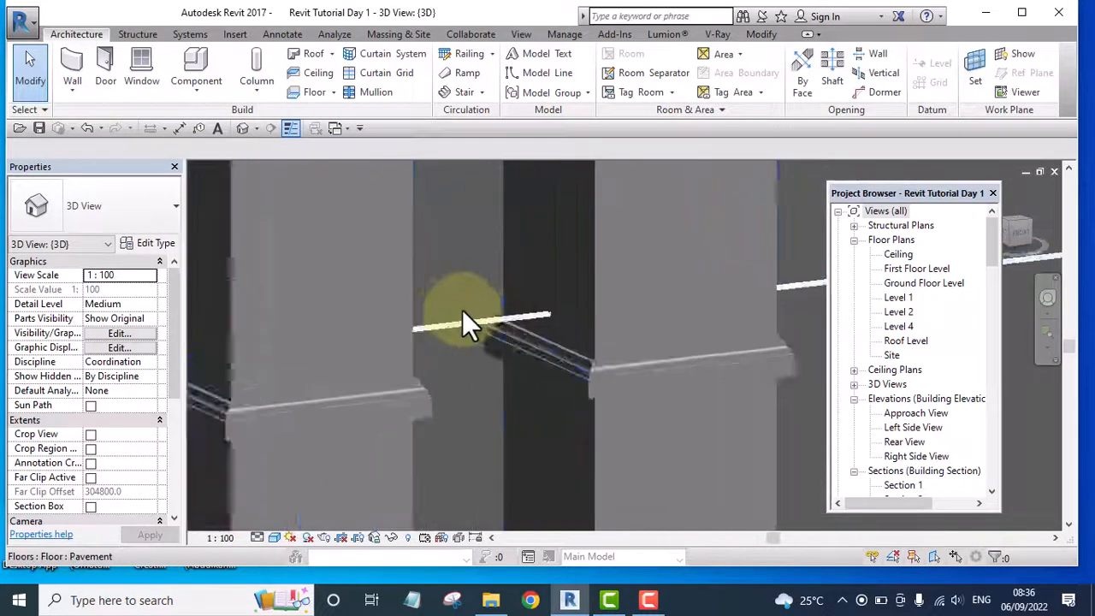
{"action": "scroll", "coordinate": [468, 326], "scroll_direction": "up", "scroll_amount": 3}
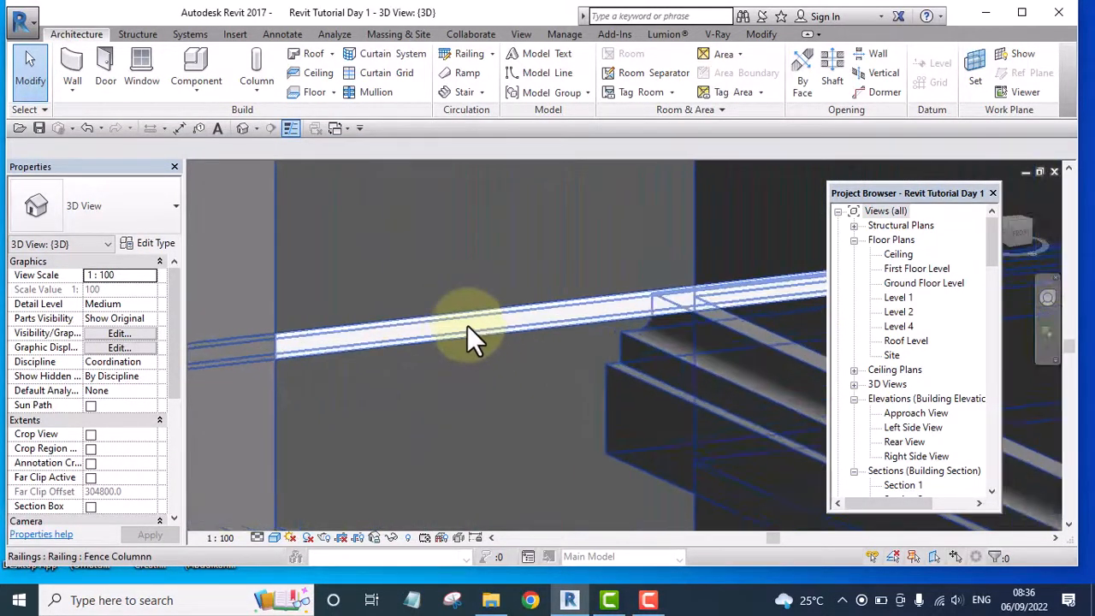
{"action": "scroll", "coordinate": [726, 413], "scroll_direction": "down", "scroll_amount": 6}
{"action": "scroll", "coordinate": [596, 364], "scroll_direction": "down", "scroll_amount": 5}
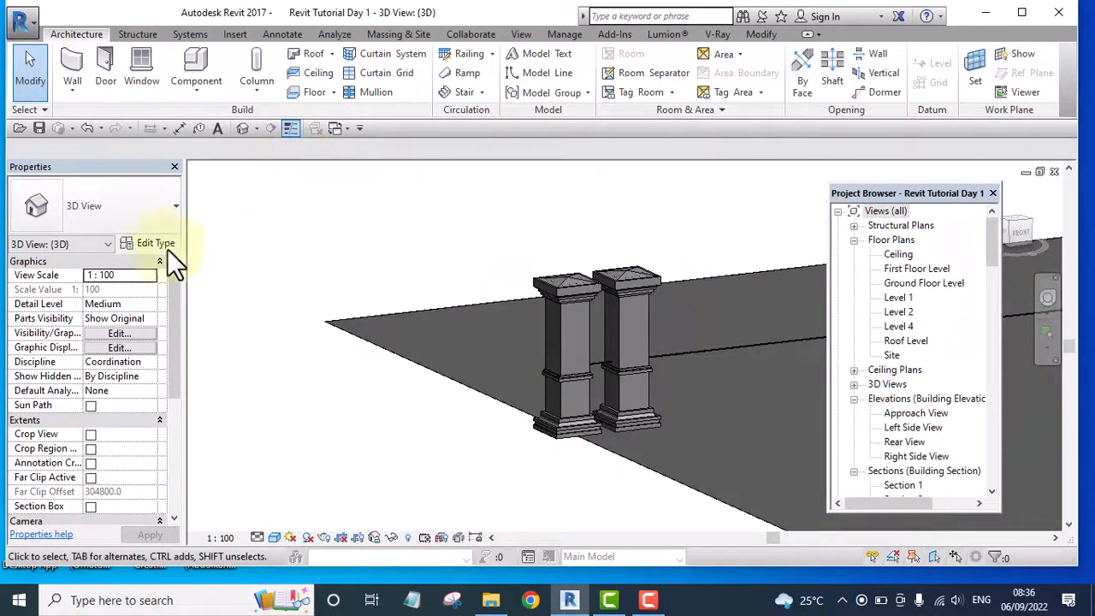
Return to the fence rail Proile family's Ref. Level plan and set the profile square's width to 5 mm
{"action": "left_click", "coordinate": [345, 127]}
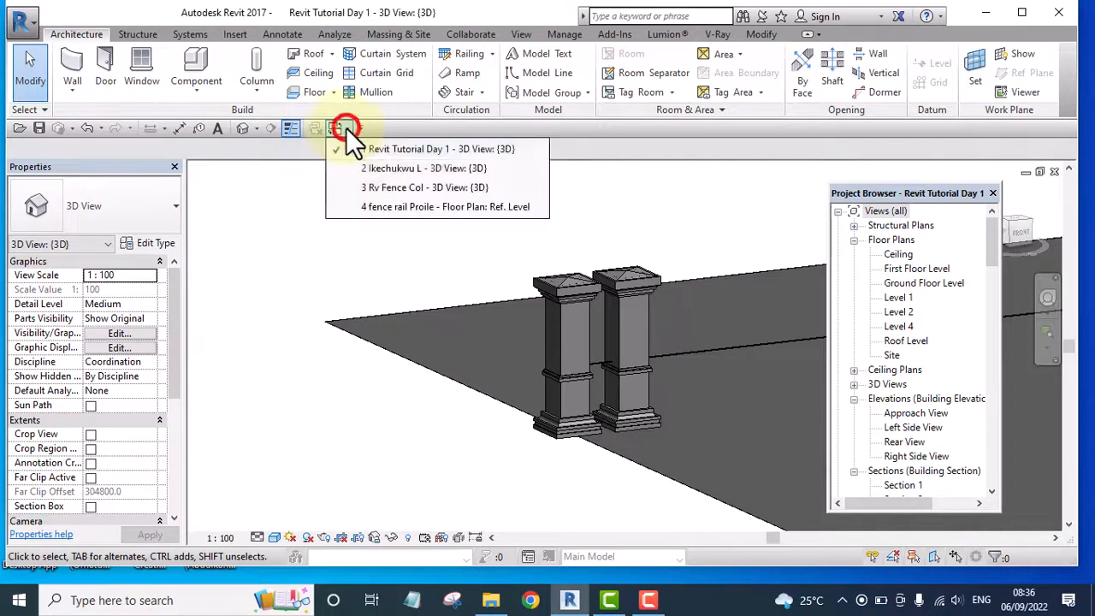
{"action": "left_click", "coordinate": [416, 209]}
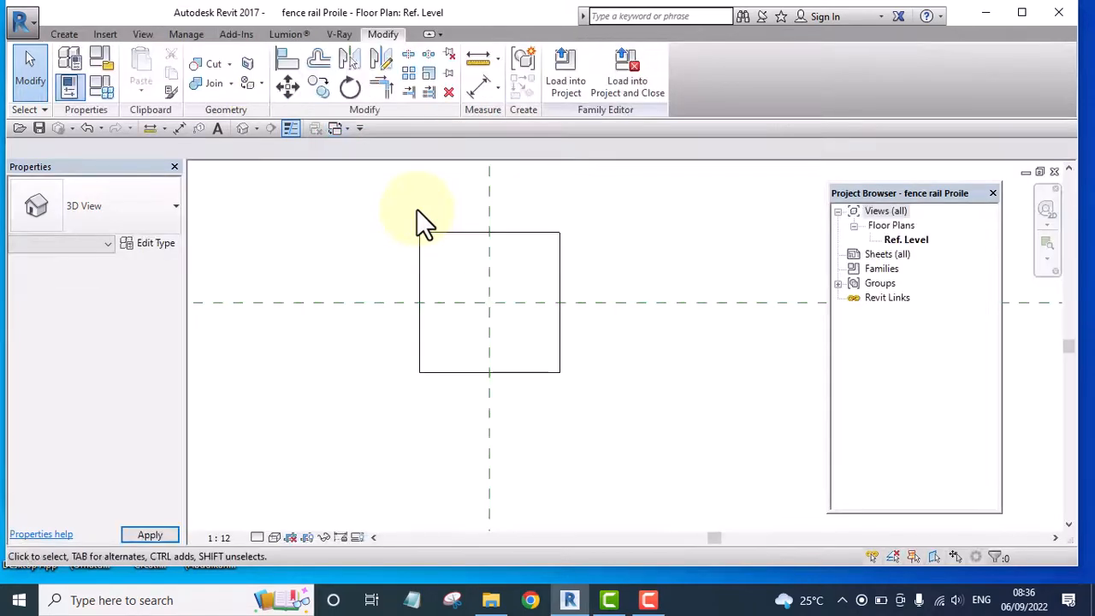
{"action": "left_click", "coordinate": [560, 255]}
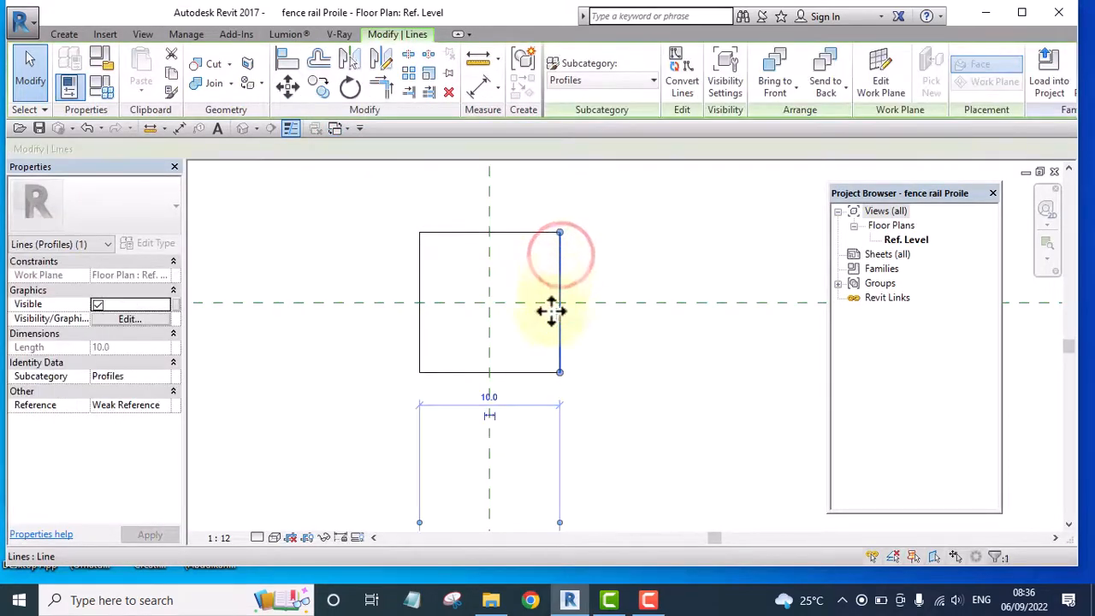
{"action": "left_click", "coordinate": [488, 396]}
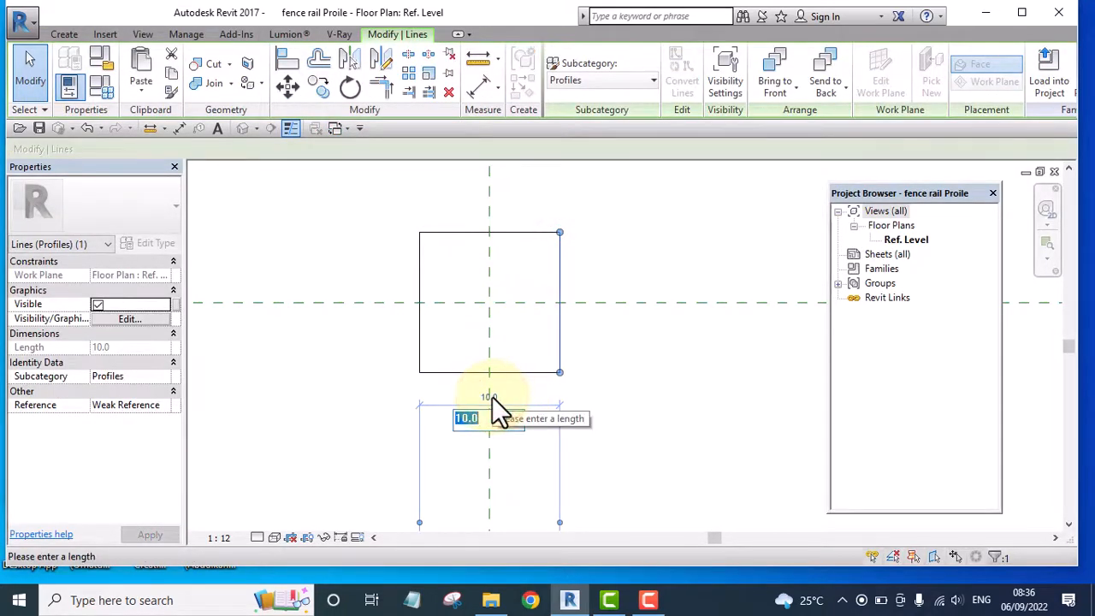
{"action": "type", "text": "5"}
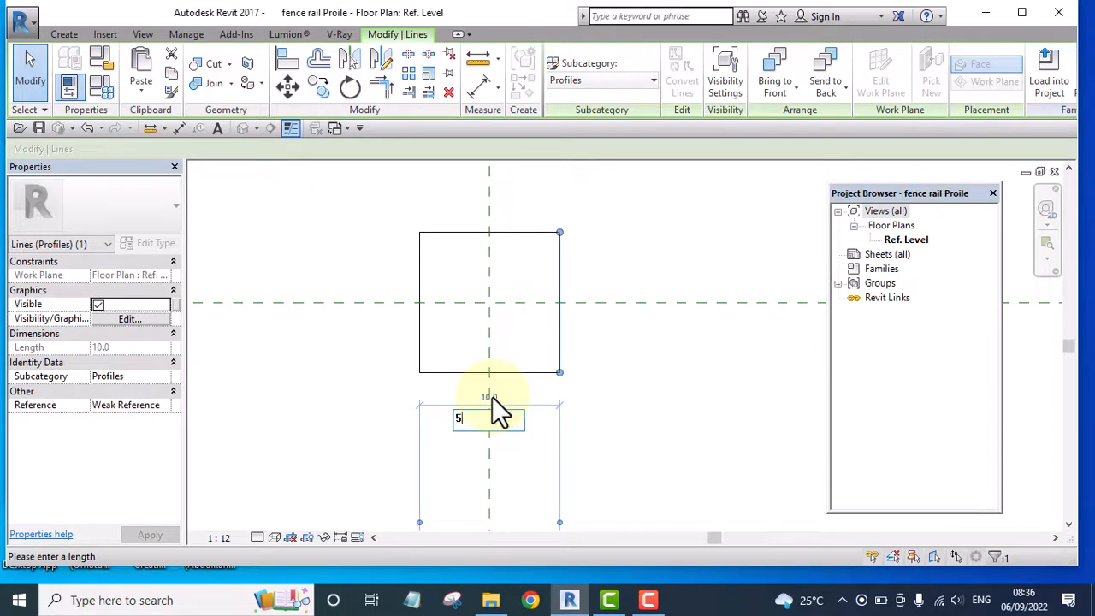
{"action": "left_click", "coordinate": [630, 377]}
{"action": "left_click", "coordinate": [616, 372]}
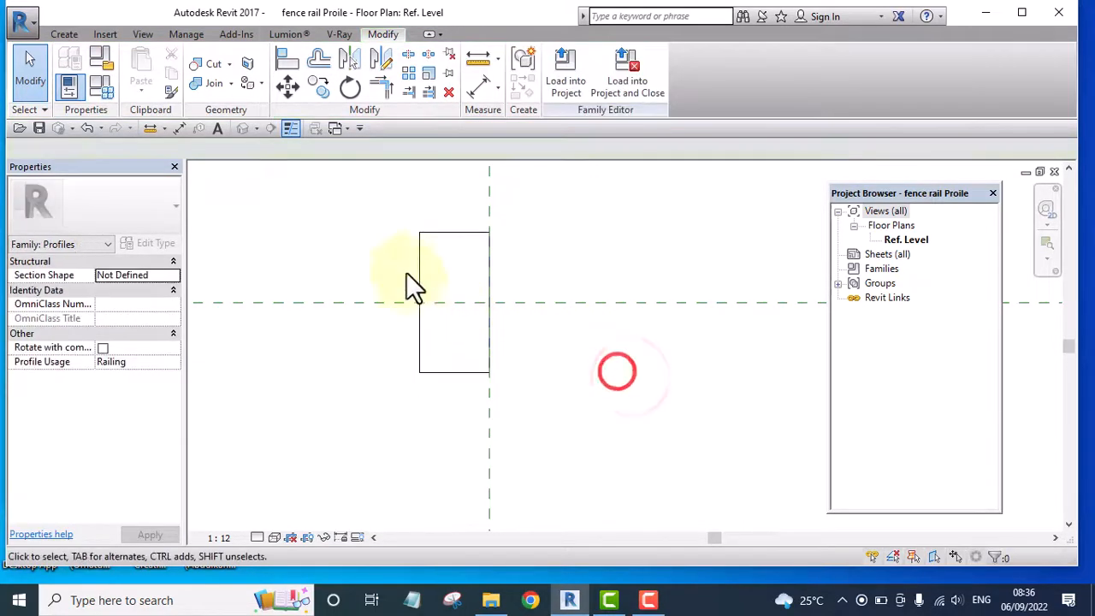
Set the profile's height to 5 mm by repositioning its top edge relative to the bottom edge
{"action": "left_click", "coordinate": [438, 229]}
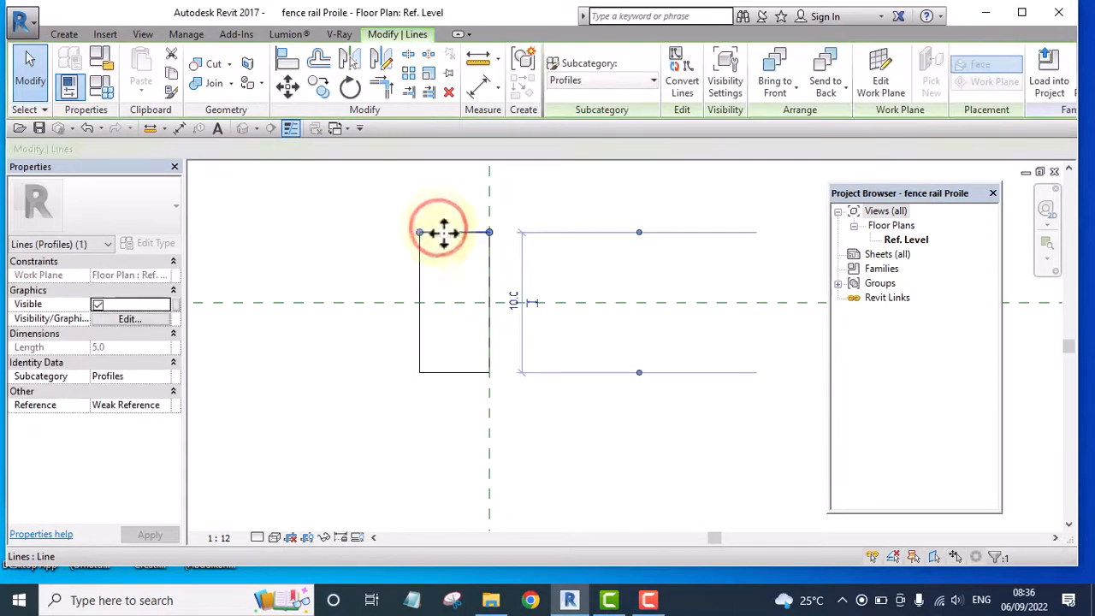
{"action": "left_click", "coordinate": [516, 302]}
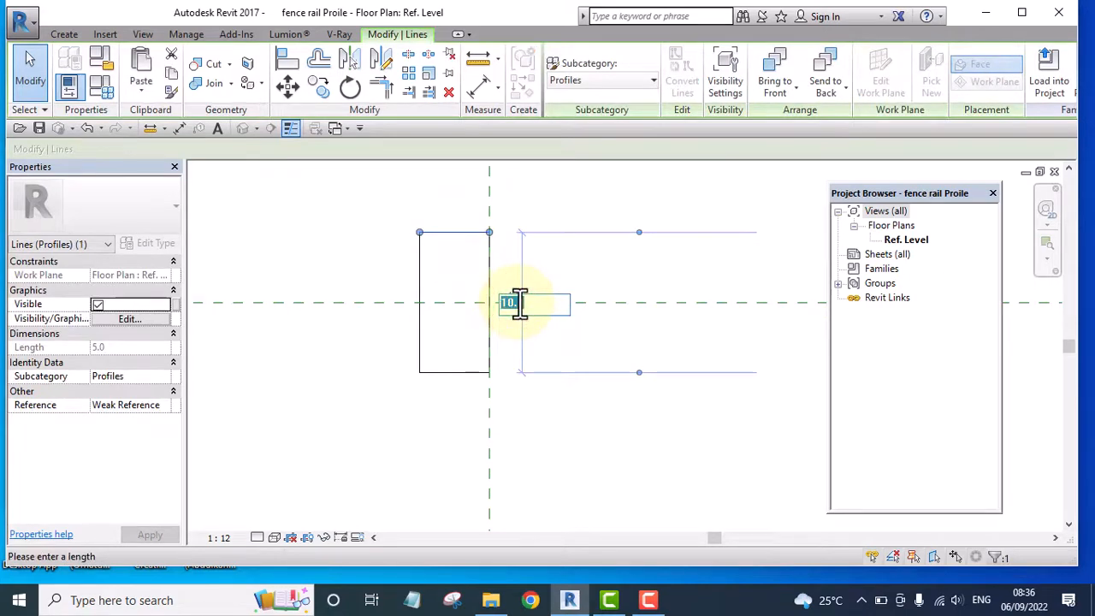
{"action": "type", "text": "5"}
{"action": "left_click", "coordinate": [538, 187]}
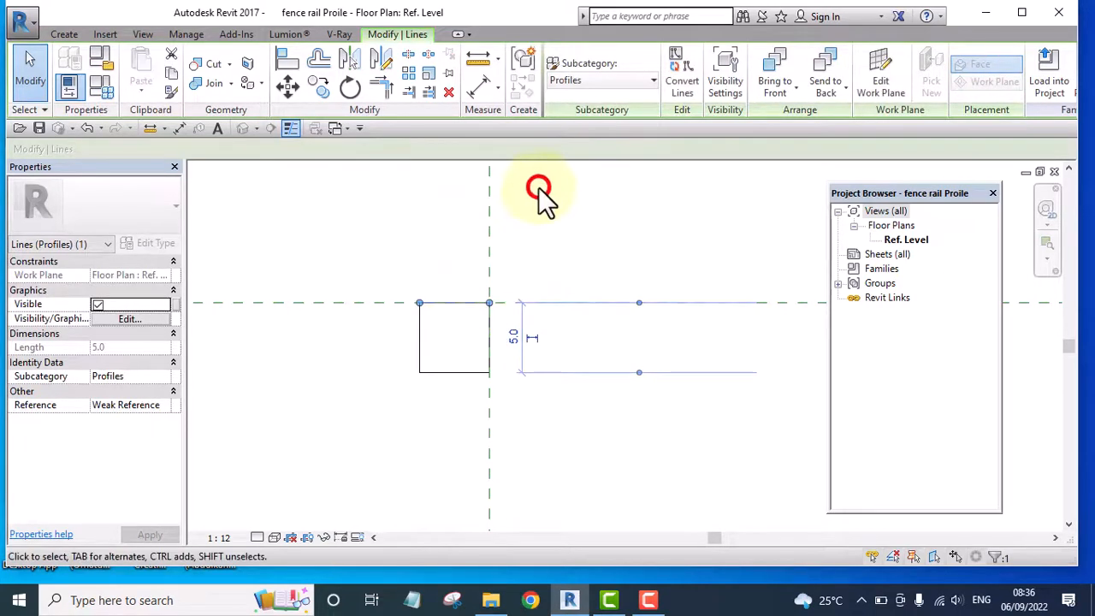
Move the whole profile square 2.5 mm up so its right edge's midpoint lies on the horizontal reference plane
{"action": "left_click_drag", "start_coordinate": [336, 232], "coordinate": [581, 427]}
{"action": "left_click", "coordinate": [266, 86]}
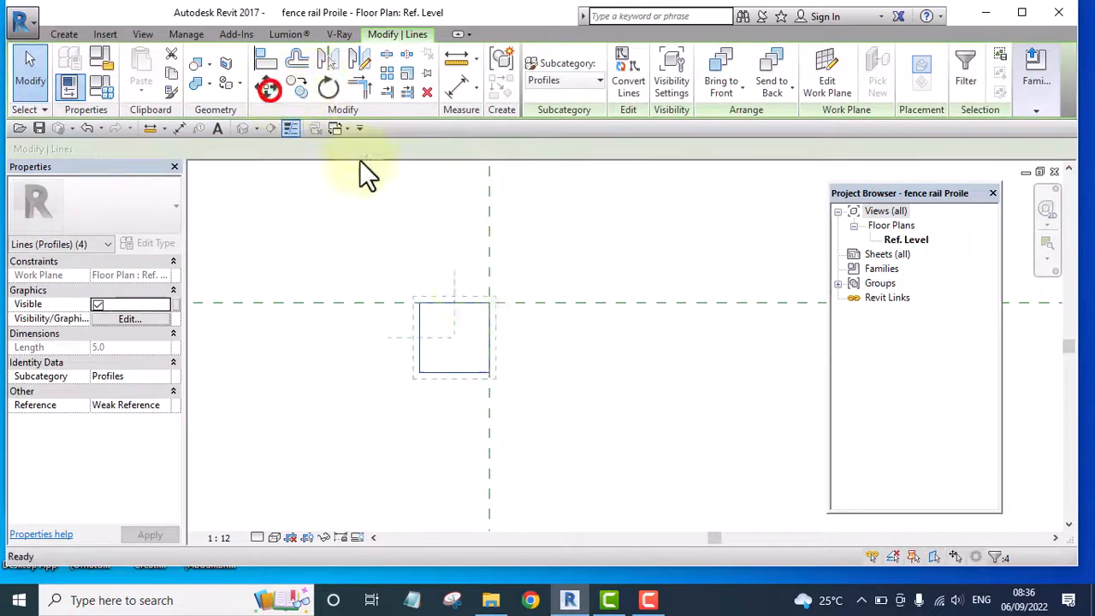
{"action": "left_click", "coordinate": [486, 335]}
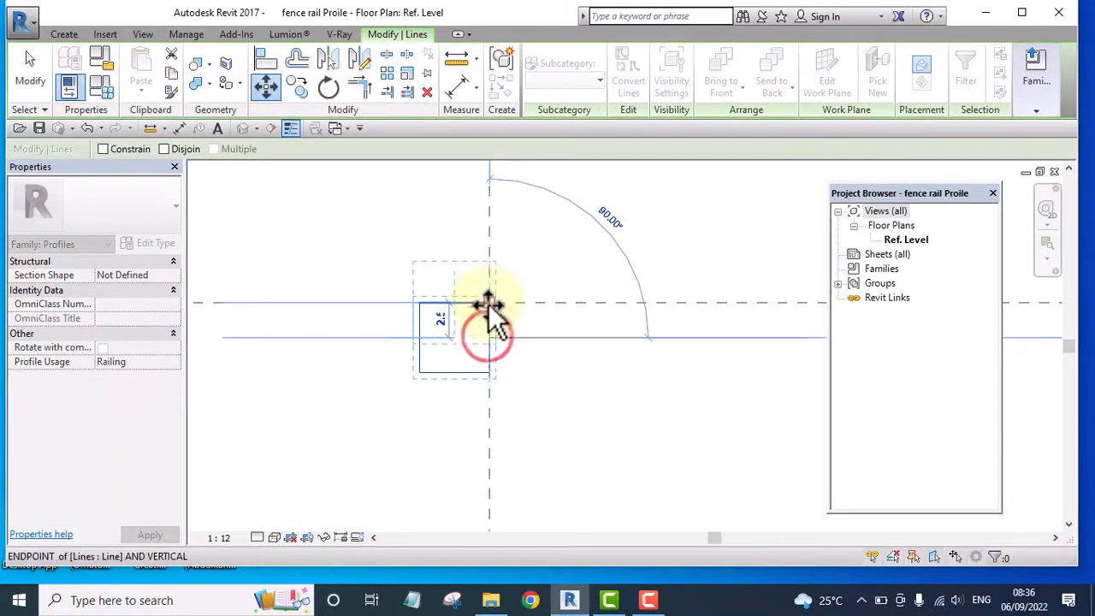
{"action": "left_click", "coordinate": [489, 304]}
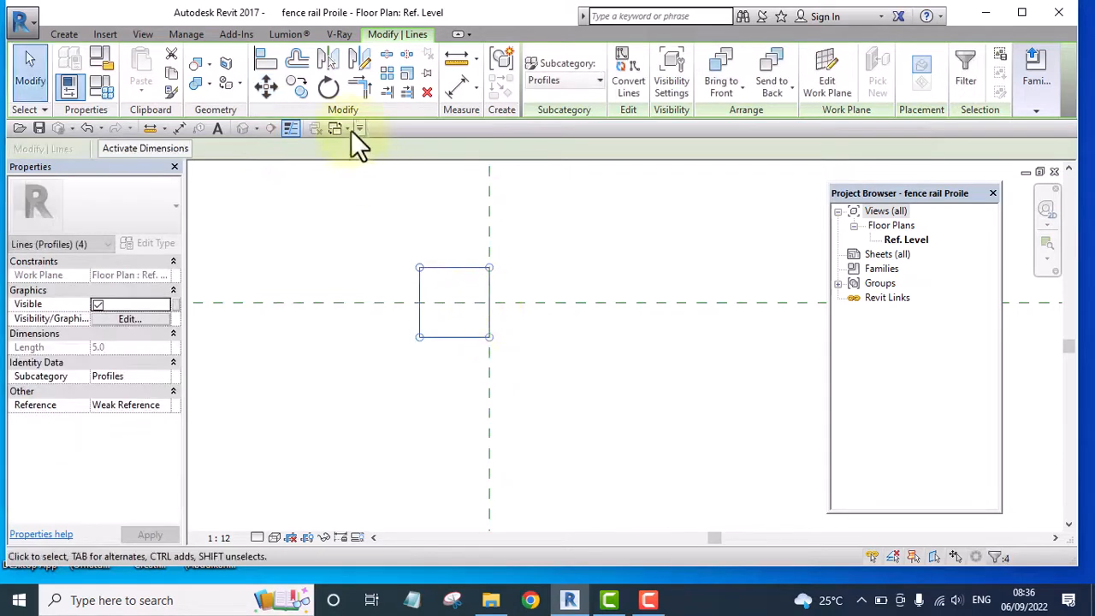
Move the profile square right so its top edge's midpoint lies on the vertical reference plane
{"action": "left_click", "coordinate": [266, 86]}
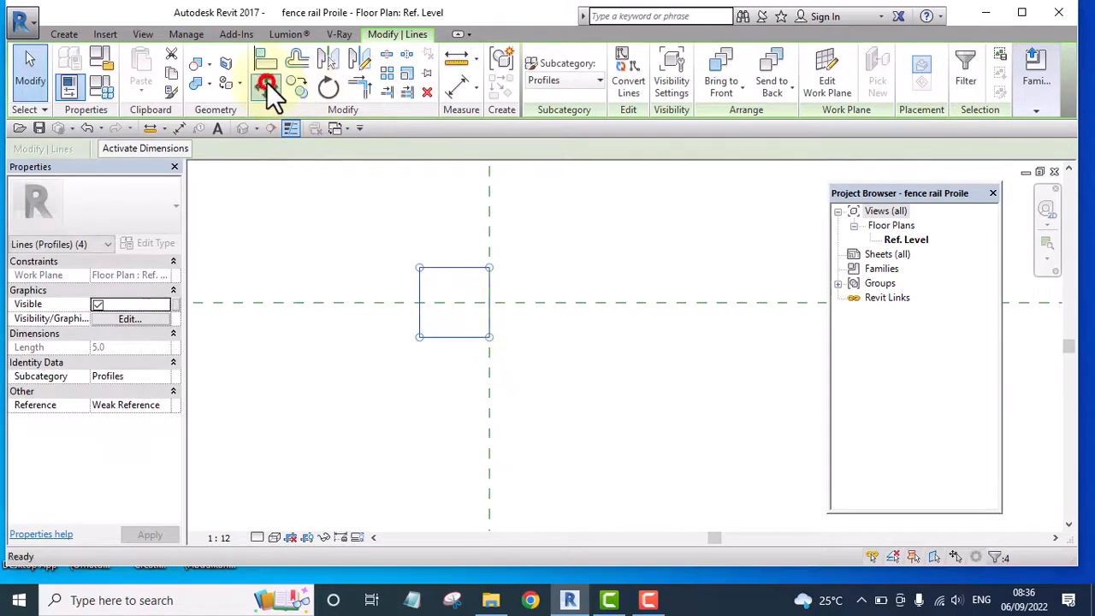
{"action": "left_click", "coordinate": [451, 267]}
{"action": "left_click", "coordinate": [489, 267]}
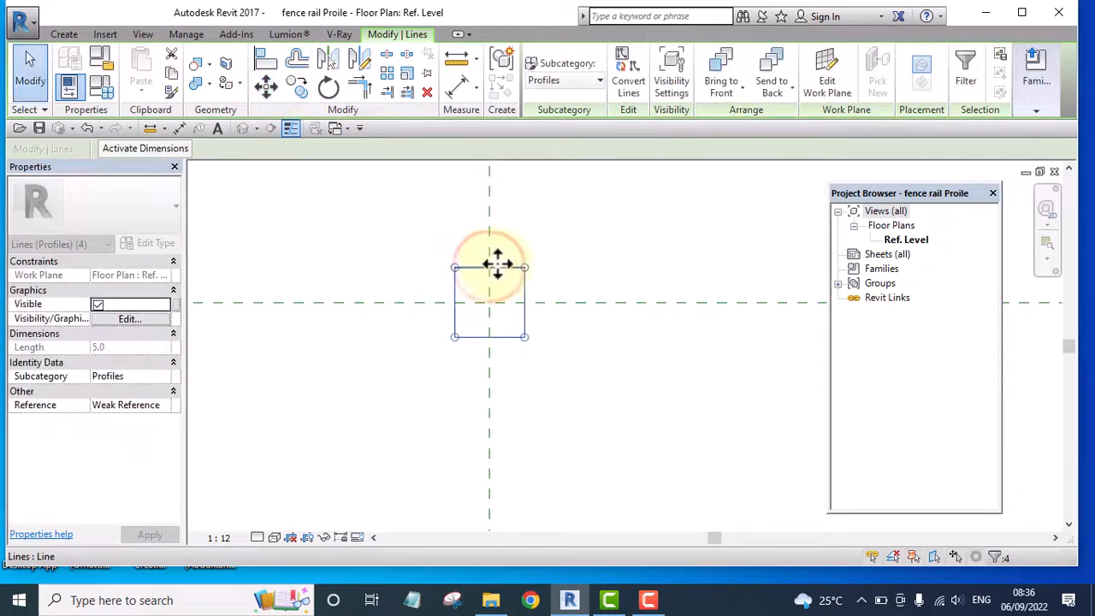
{"action": "left_click", "coordinate": [588, 230]}
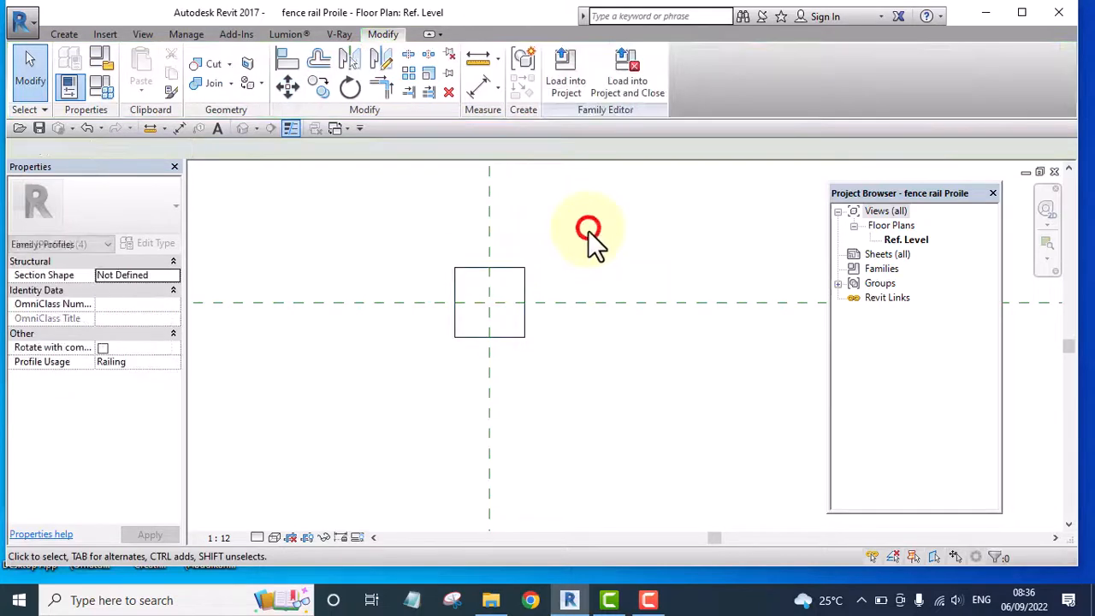
Load the fence rail profile family into the Revit Tutorial Day 1 project, overwriting the existing version without its parameter values
{"action": "left_click", "coordinate": [564, 86]}
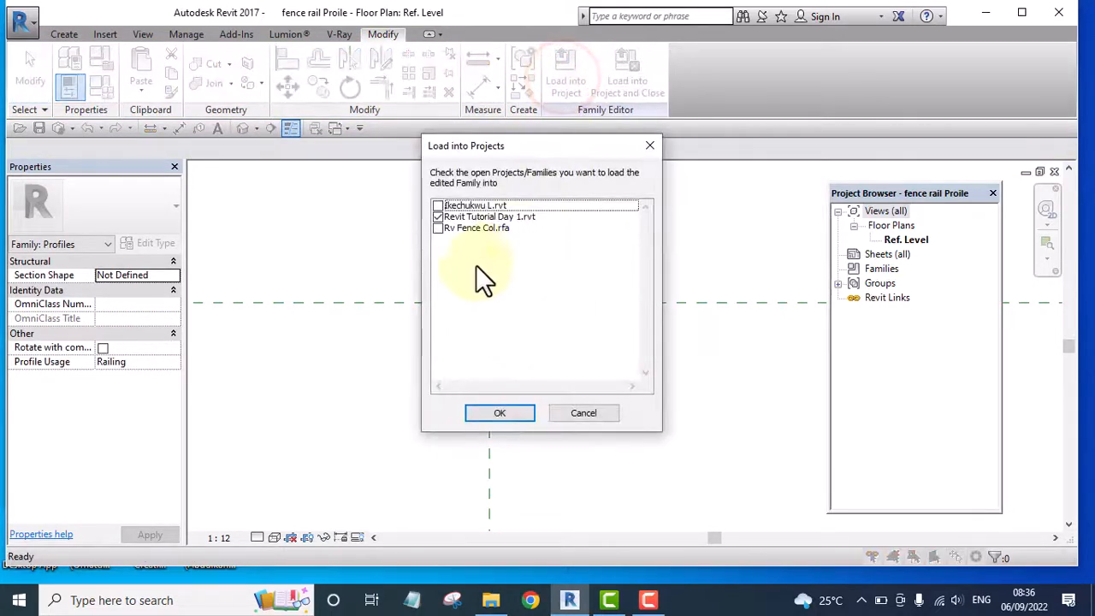
{"action": "left_click", "coordinate": [500, 414]}
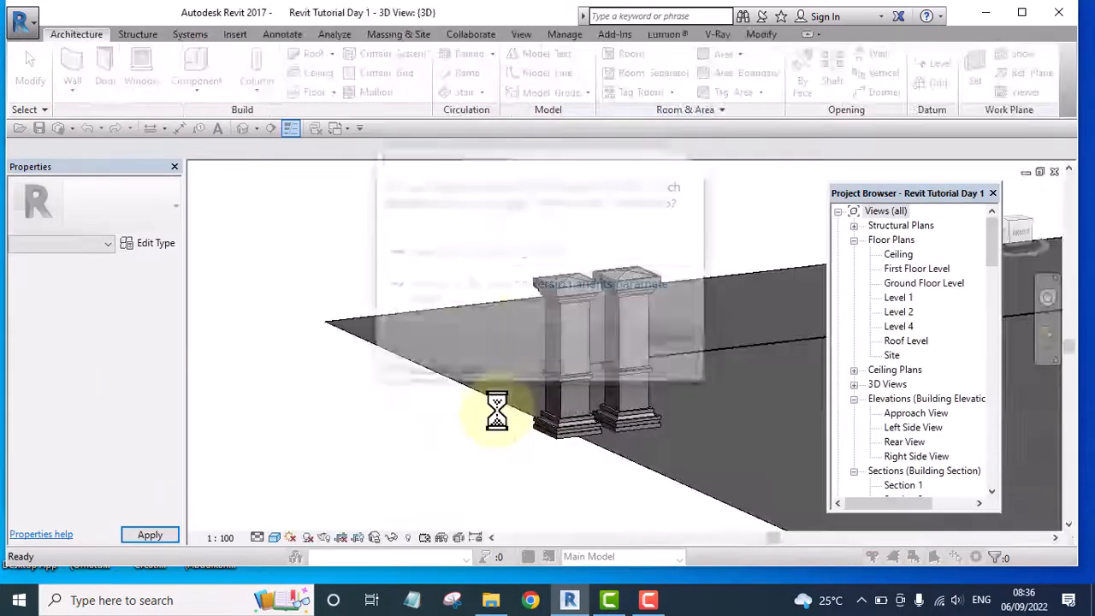
{"action": "left_click", "coordinate": [501, 241]}
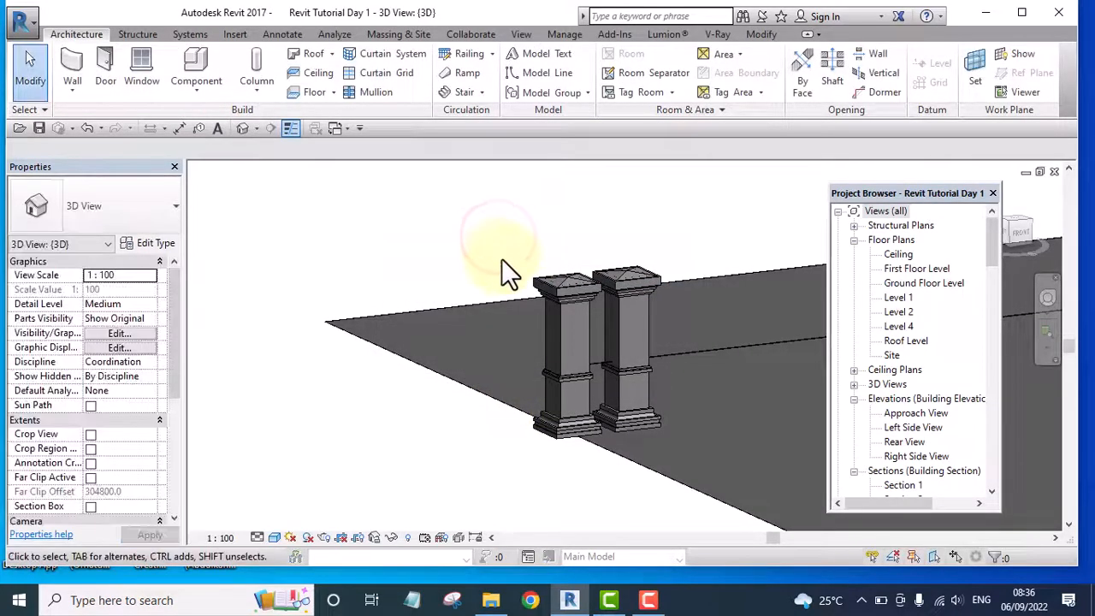
Inspect the fence columns and the rail between them in the 3D view, from close up to the whole site
{"action": "scroll", "coordinate": [625, 366], "scroll_direction": "up", "scroll_amount": 5}
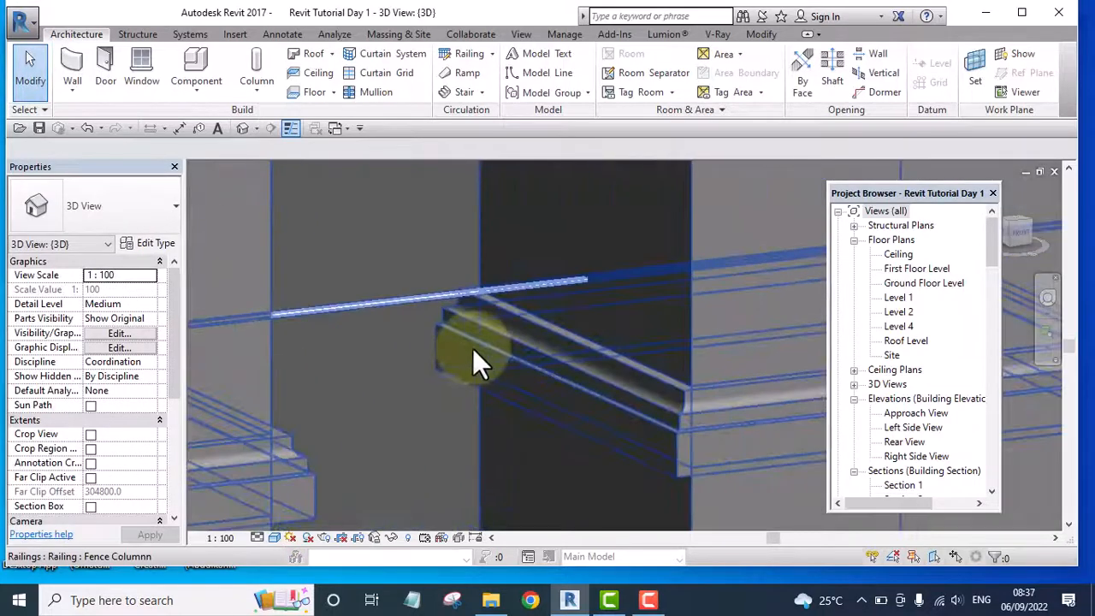
{"action": "scroll", "coordinate": [472, 349], "scroll_direction": "up", "scroll_amount": 1}
{"action": "scroll", "coordinate": [590, 368], "scroll_direction": "down", "scroll_amount": 7}
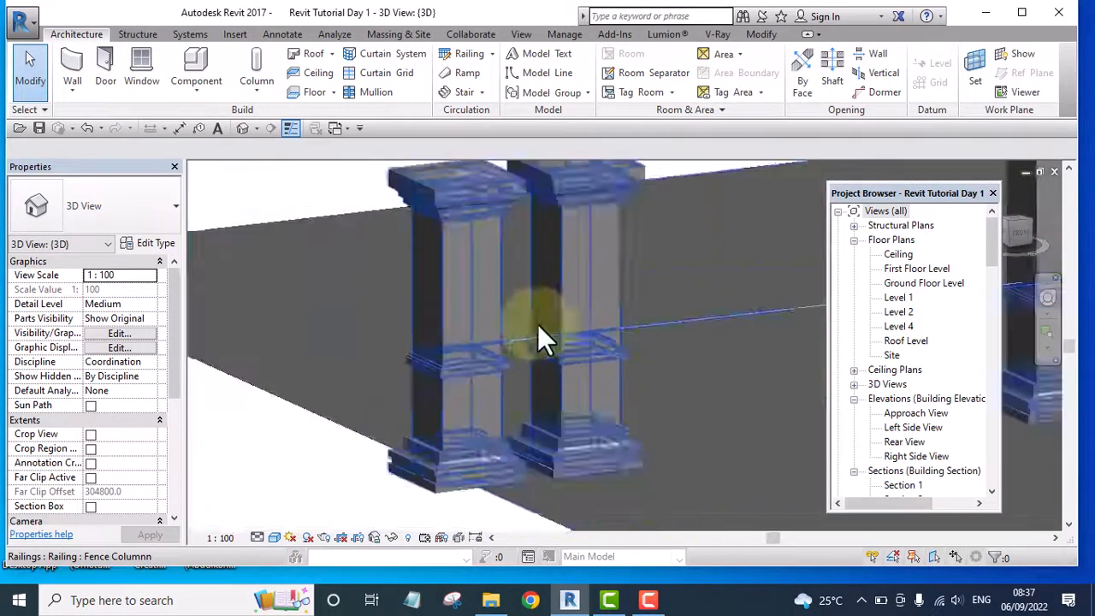
{"action": "scroll", "coordinate": [591, 248], "scroll_direction": "down", "scroll_amount": 2}
{"action": "middle_click_drag", "start_coordinate": [455, 342], "coordinate": [369, 375]}
{"action": "scroll", "coordinate": [345, 362], "scroll_direction": "down", "scroll_amount": 4}
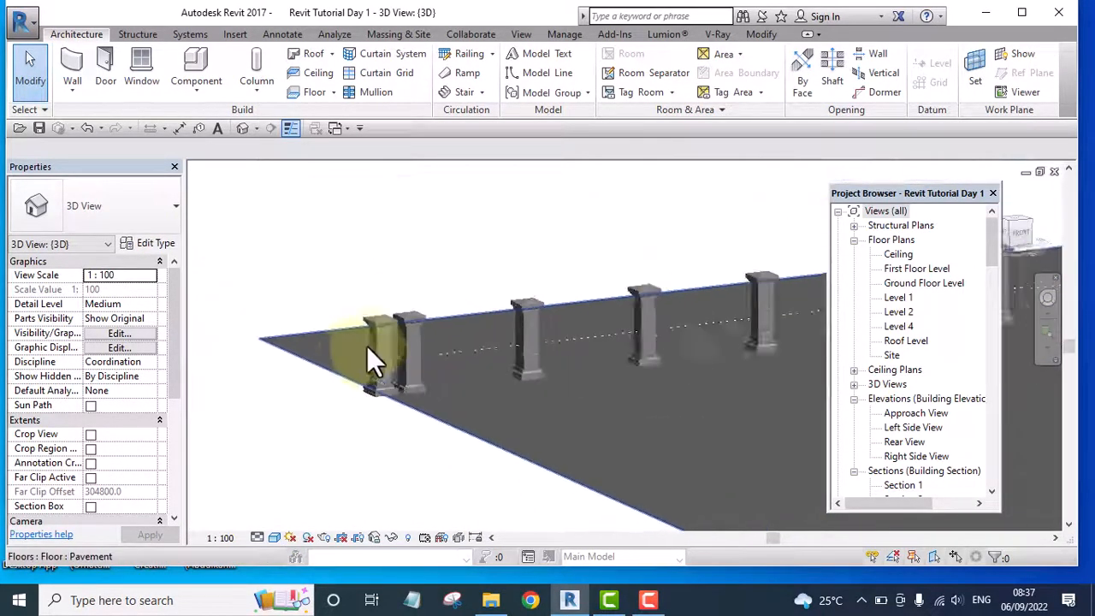
{"action": "scroll", "coordinate": [367, 345], "scroll_direction": "down", "scroll_amount": 1}
{"action": "middle_click_drag", "start_coordinate": [578, 299], "coordinate": [420, 298]}
{"action": "scroll", "coordinate": [402, 273], "scroll_direction": "down", "scroll_amount": 4}
{"action": "middle_click_drag", "start_coordinate": [544, 371], "coordinate": [429, 389]}
{"action": "middle_click_drag", "start_coordinate": [584, 388], "coordinate": [500, 418]}
{"action": "scroll", "coordinate": [548, 369], "scroll_direction": "down", "scroll_amount": 3}
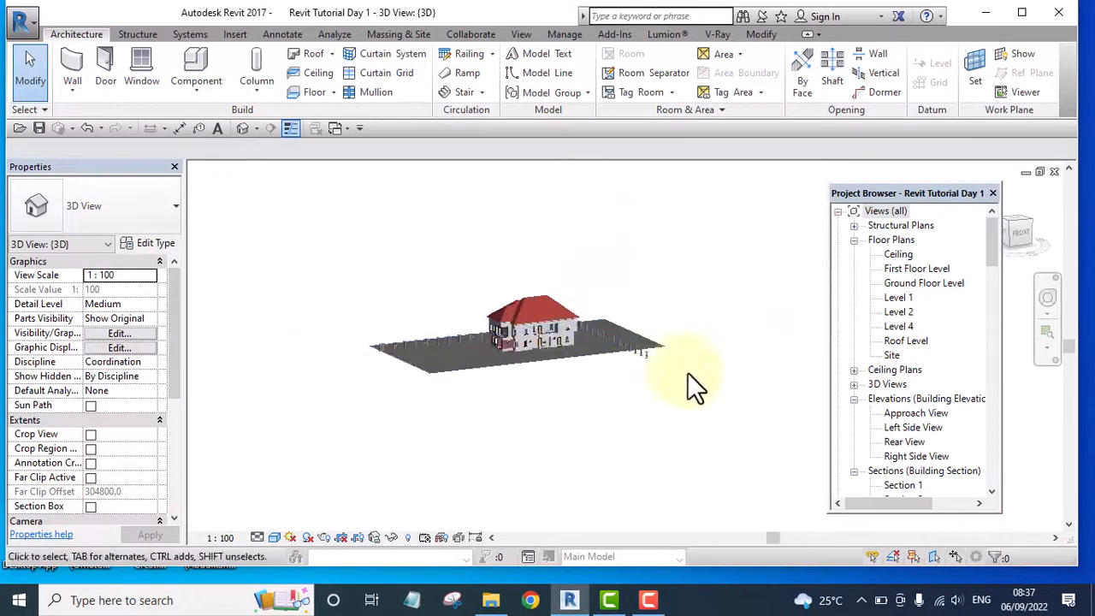
{"action": "left_click", "coordinate": [689, 375]}
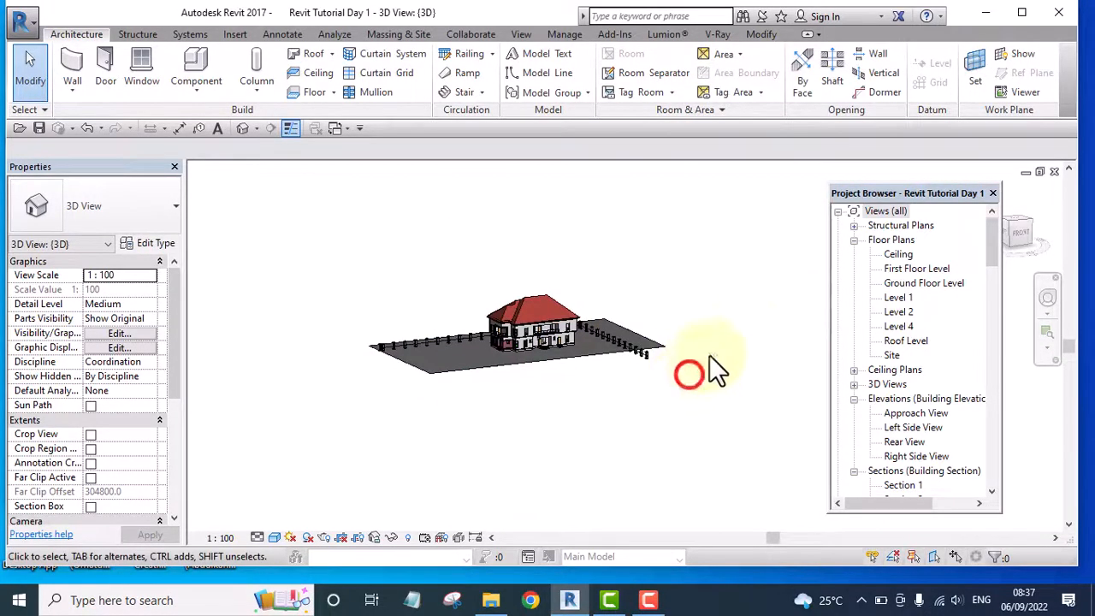
In the Level 1 floor plan, start the Wall command and duplicate the 225 Wall type as Fence Wall
{"action": "double_click", "coordinate": [903, 296]}
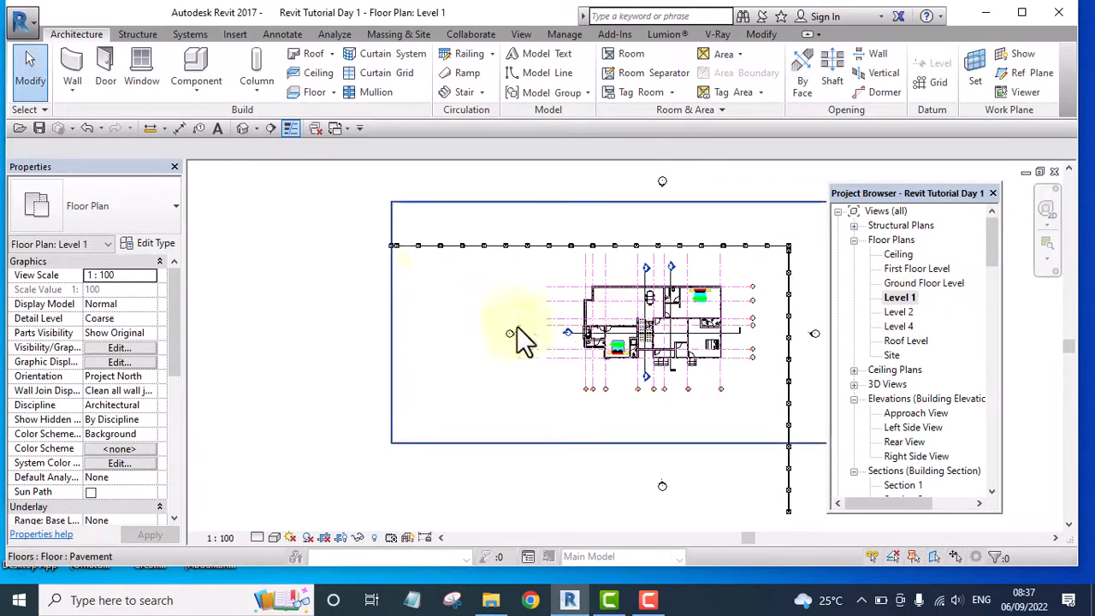
{"action": "scroll", "coordinate": [419, 261], "scroll_direction": "up", "scroll_amount": 2}
{"action": "scroll", "coordinate": [337, 273], "scroll_direction": "up", "scroll_amount": 2}
{"action": "scroll", "coordinate": [317, 273], "scroll_direction": "down", "scroll_amount": 5}
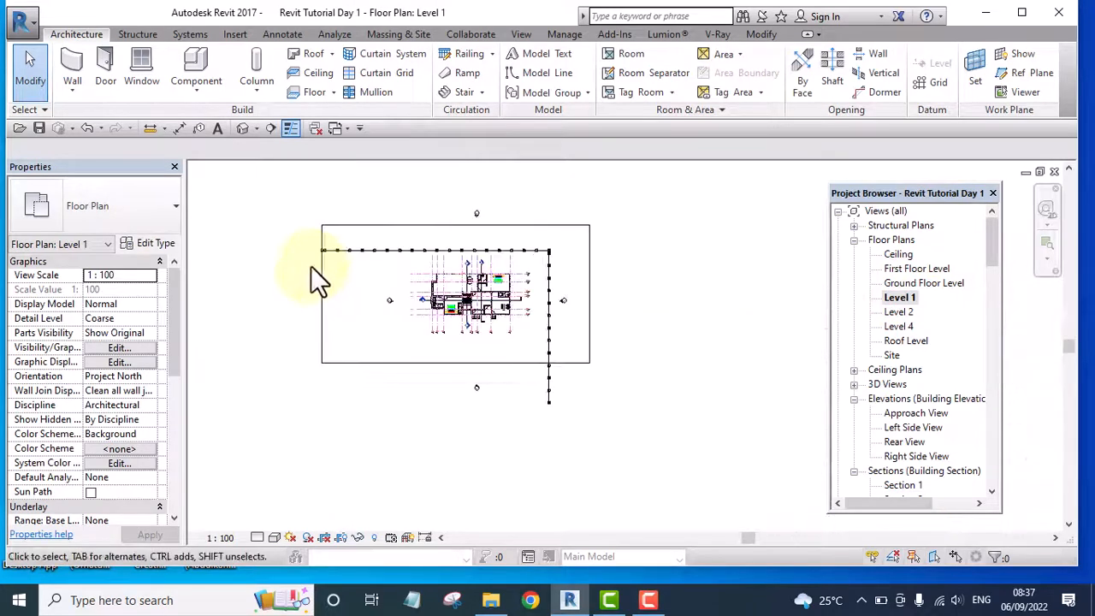
{"action": "left_click", "coordinate": [78, 79]}
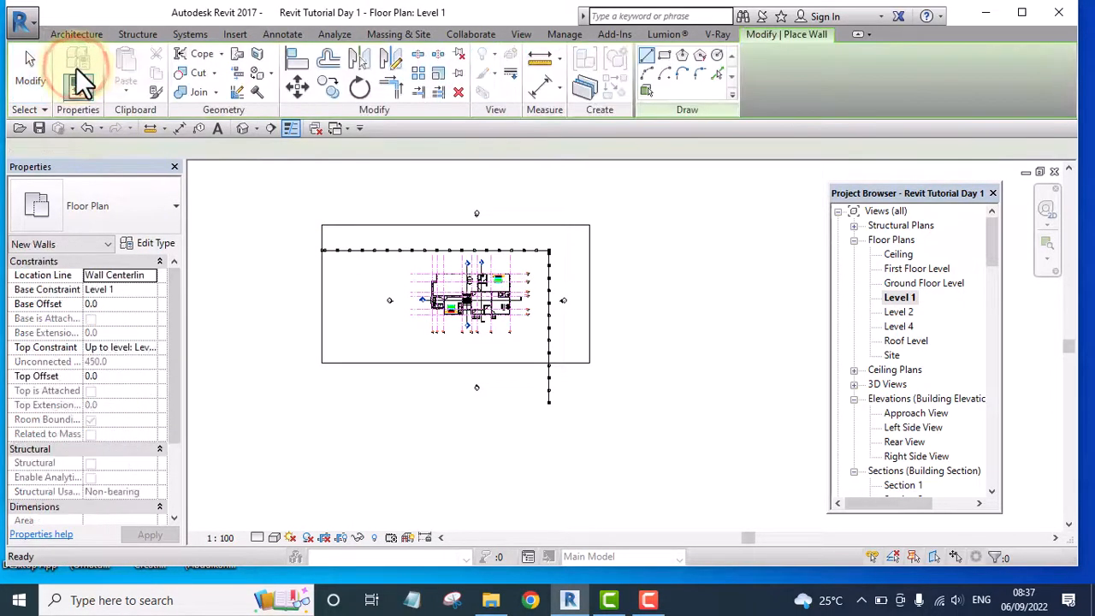
{"action": "left_click", "coordinate": [150, 243]}
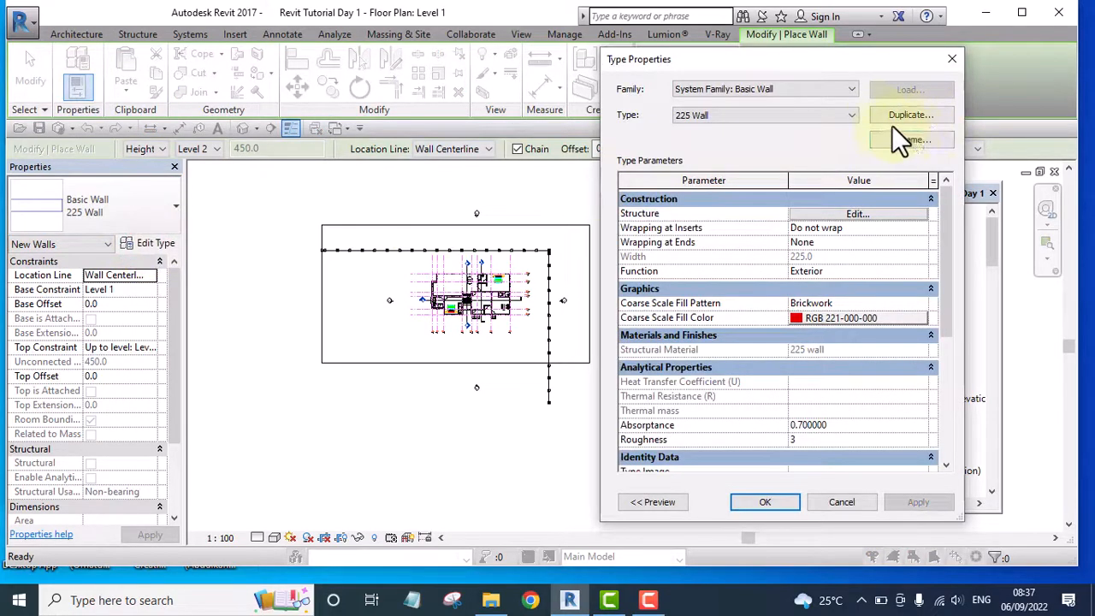
{"action": "left_click", "coordinate": [890, 117]}
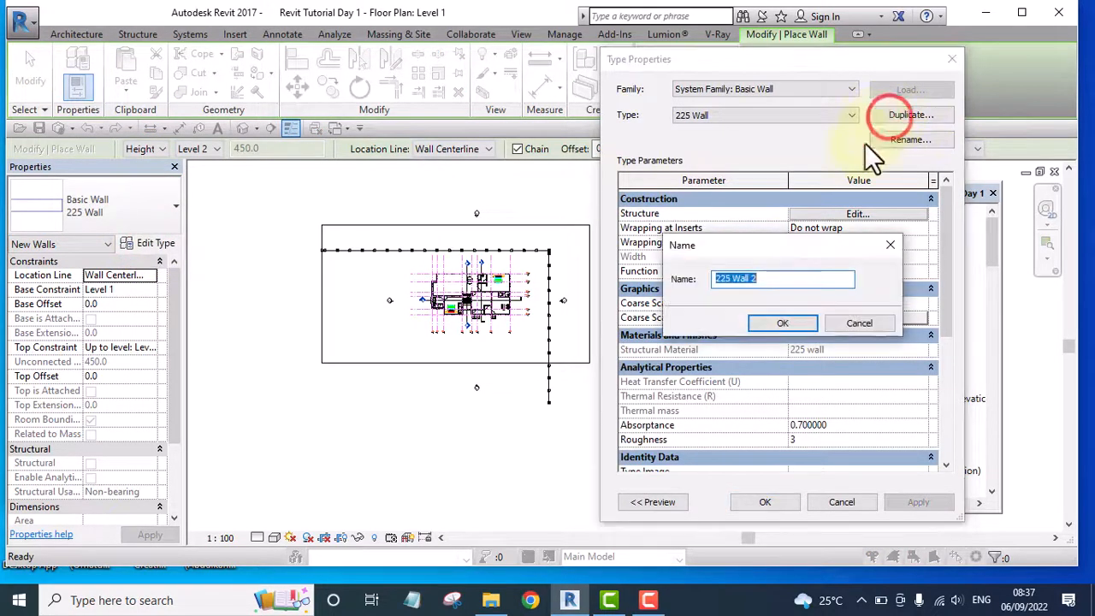
{"action": "left_click_drag", "start_coordinate": [778, 279], "coordinate": [658, 282]}
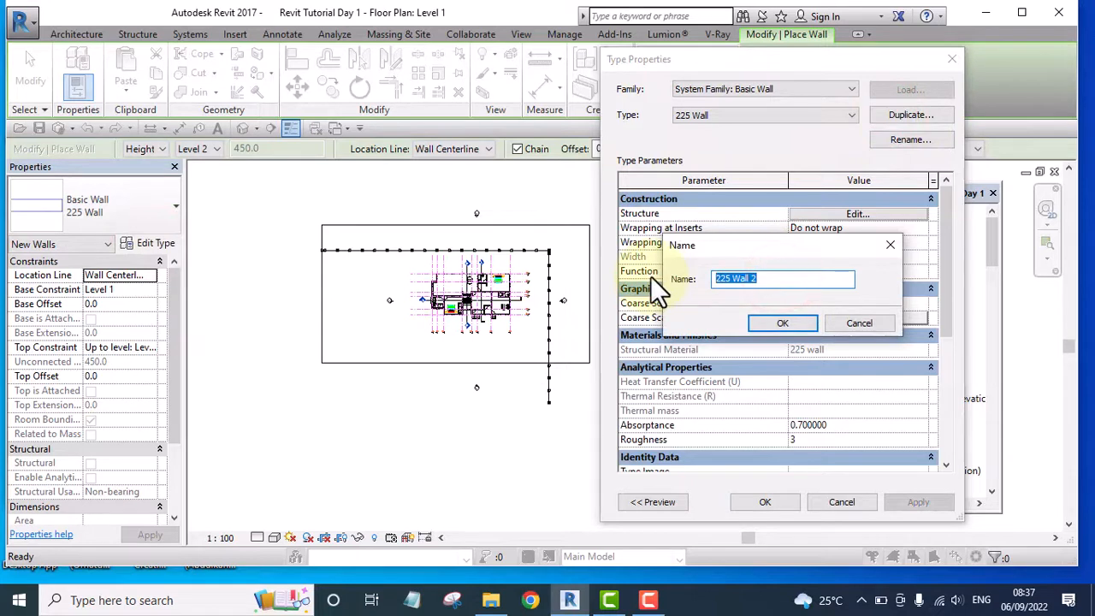
{"action": "type", "text": "Fence Wall"}
{"action": "left_click", "coordinate": [783, 324]}
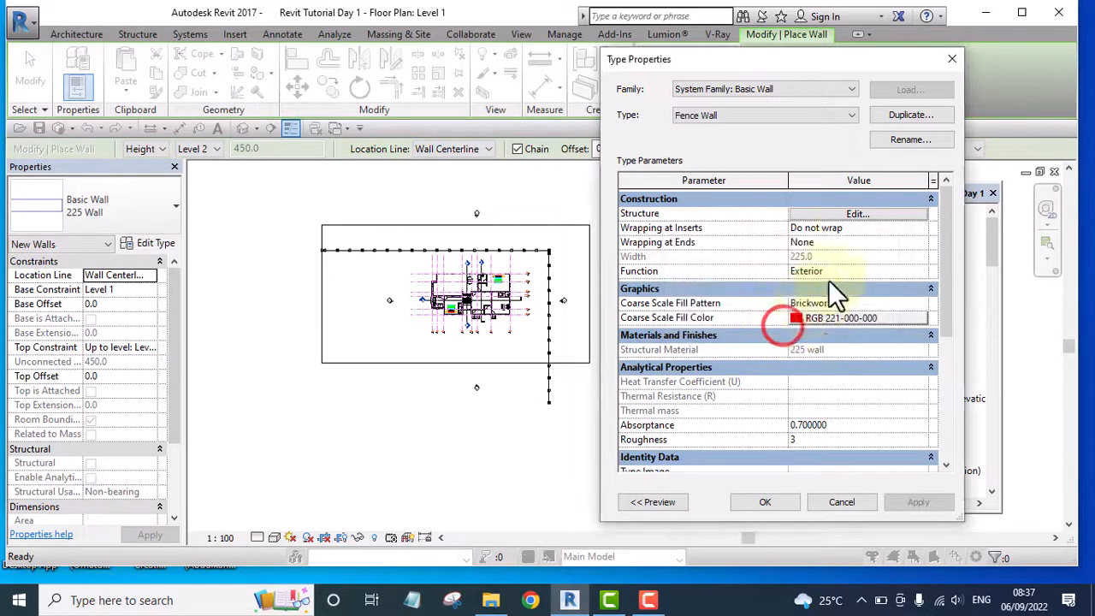
In the Fence Wall type's structure layer, duplicate the 225 wall material and name the copy Fence Wall
{"action": "left_click", "coordinate": [855, 214]}
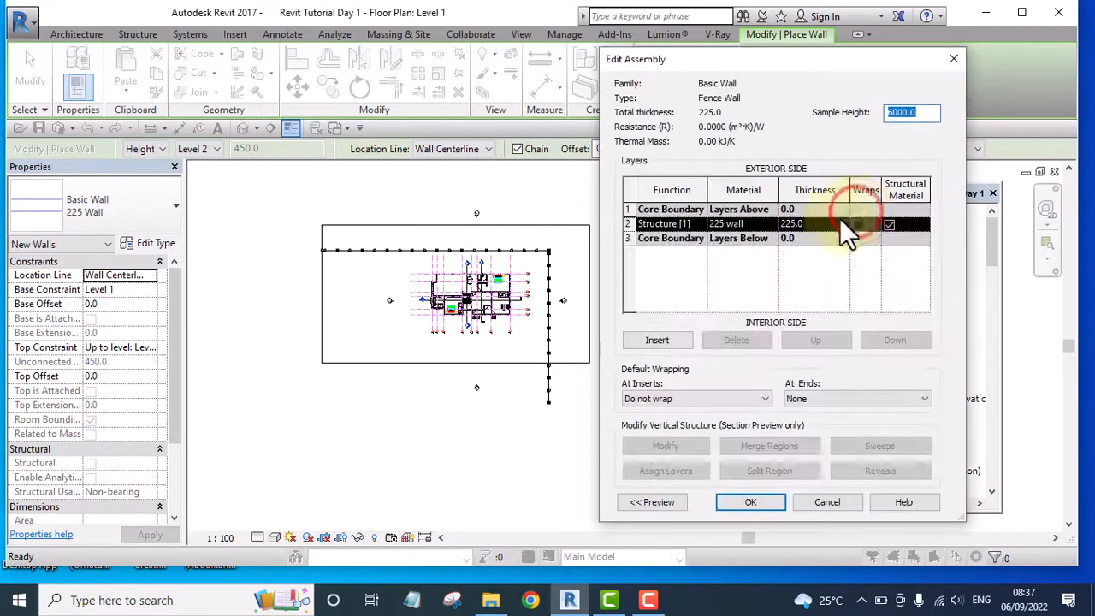
{"action": "left_click", "coordinate": [770, 223]}
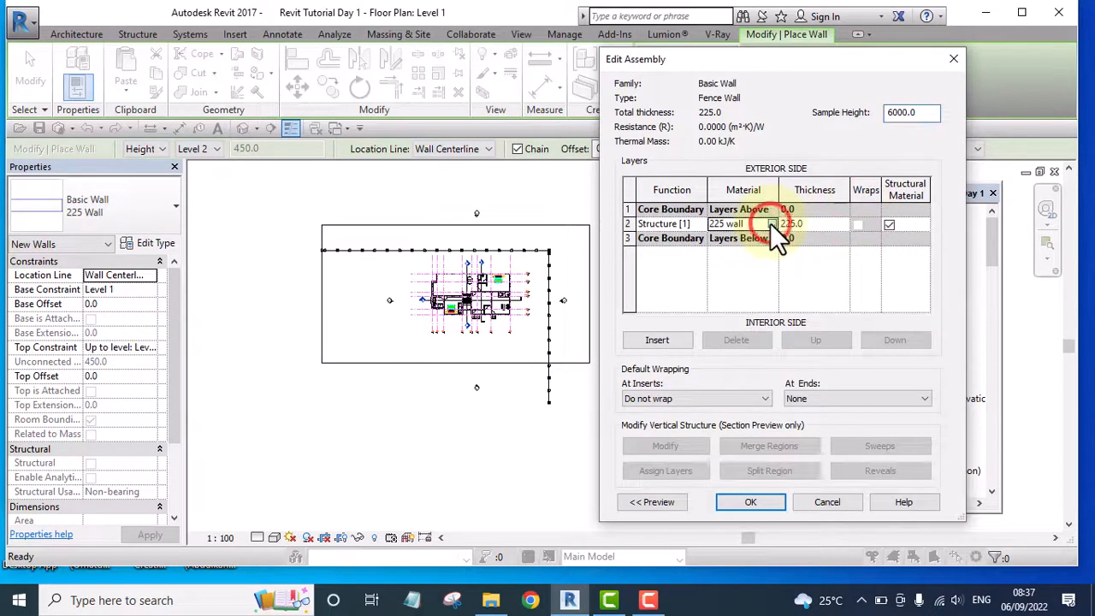
{"action": "left_click", "coordinate": [773, 223]}
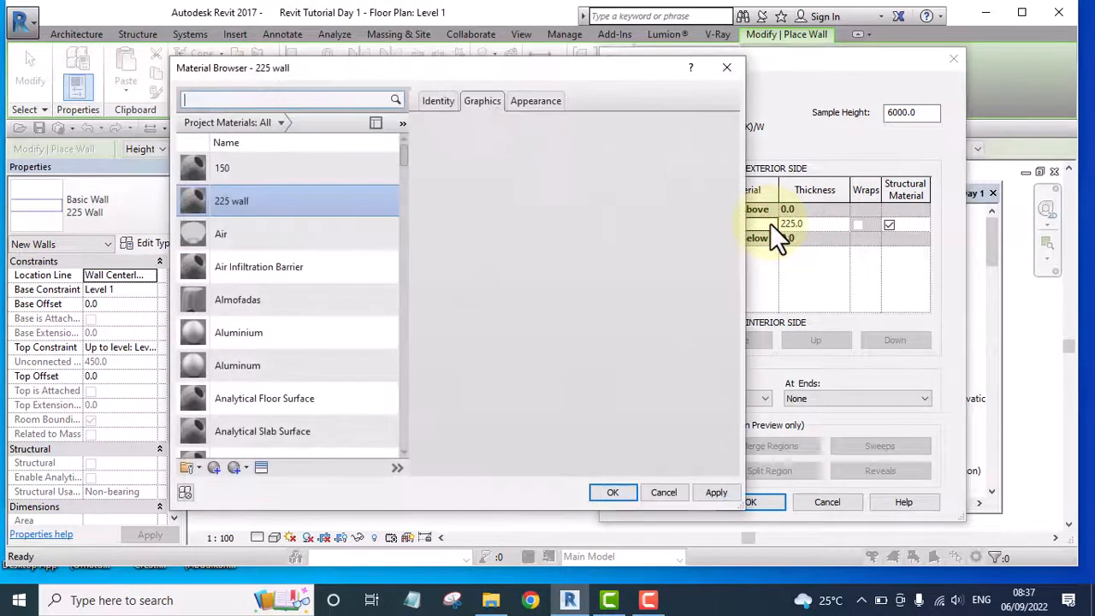
{"action": "right_click", "coordinate": [239, 204]}
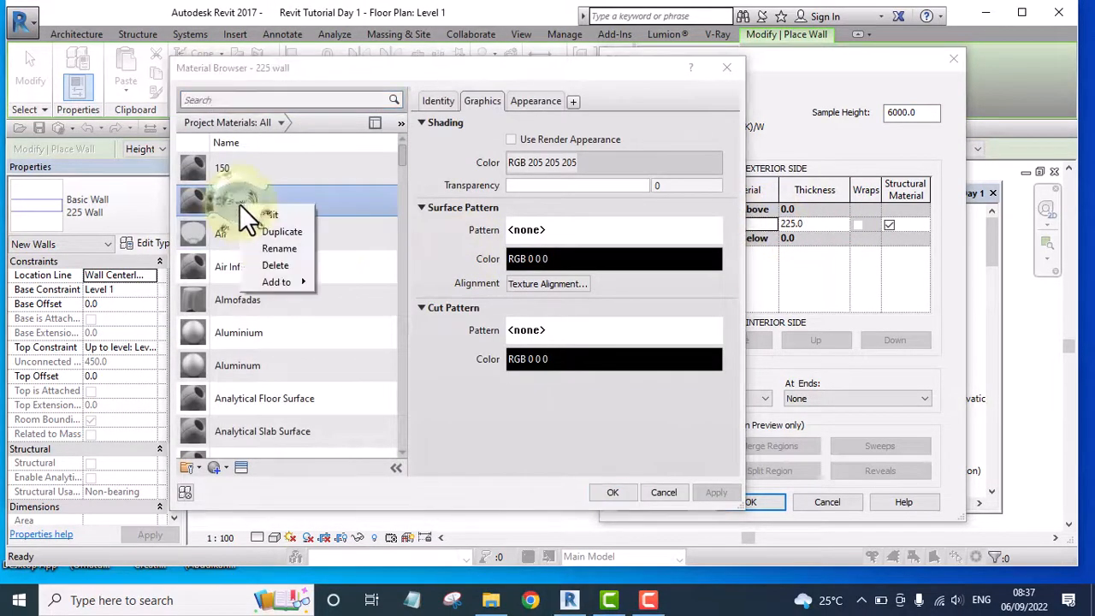
{"action": "left_click", "coordinate": [279, 232]}
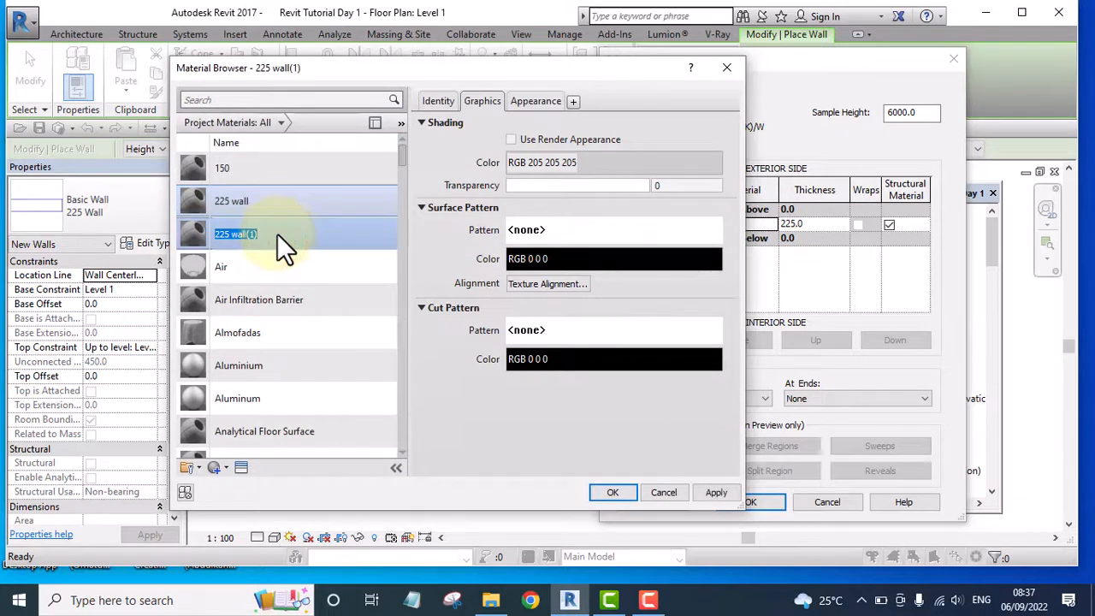
{"action": "type", "text": "Fence Wall"}
Set the Fence Wall material's shading color to RGB 197-174-129 and apply the material to the wall type
{"action": "left_click", "coordinate": [570, 161]}
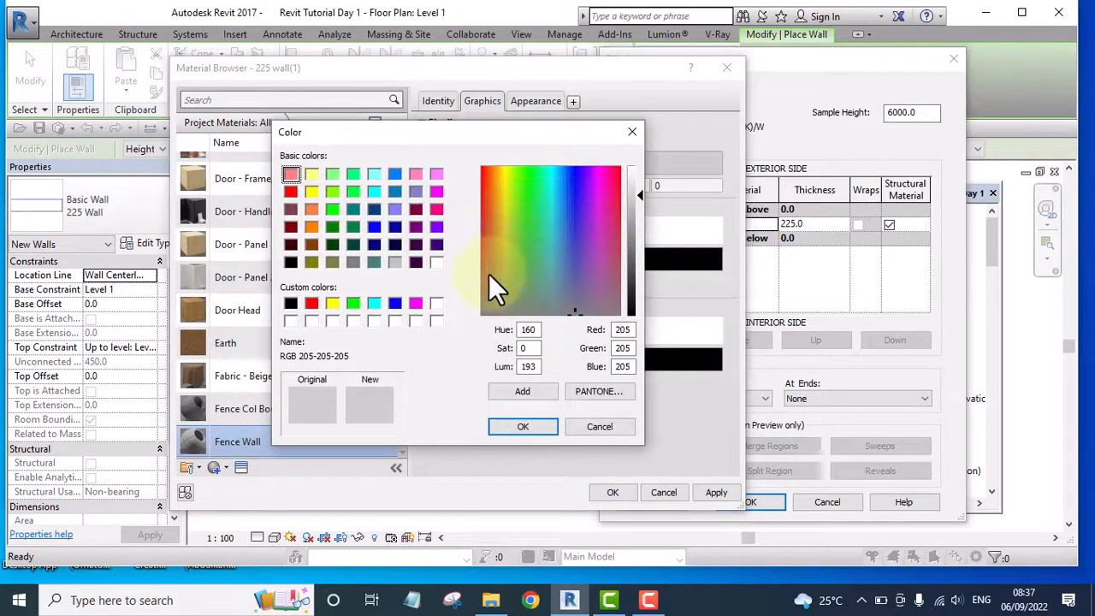
{"action": "left_click", "coordinate": [495, 264]}
{"action": "left_click", "coordinate": [496, 261]}
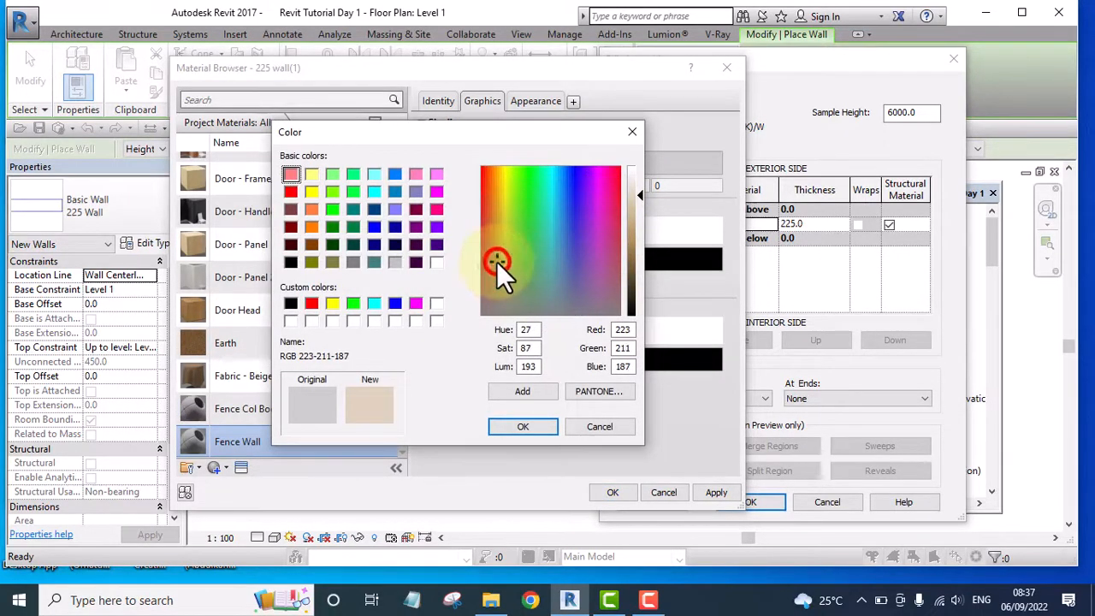
{"action": "left_click_drag", "start_coordinate": [635, 182], "coordinate": [635, 221]}
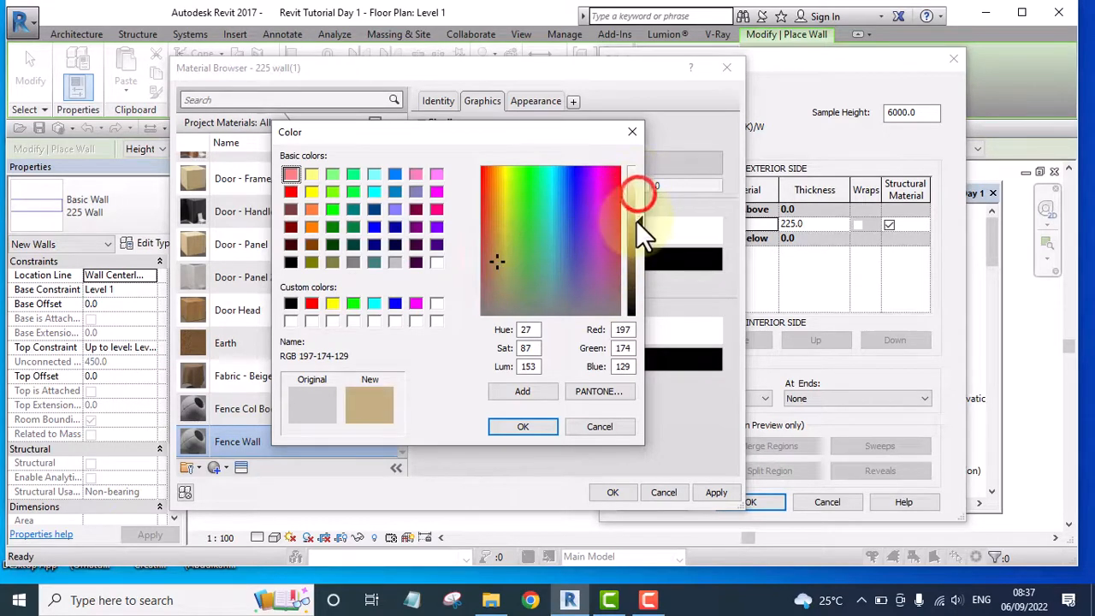
{"action": "left_click", "coordinate": [518, 427]}
{"action": "left_click", "coordinate": [623, 492]}
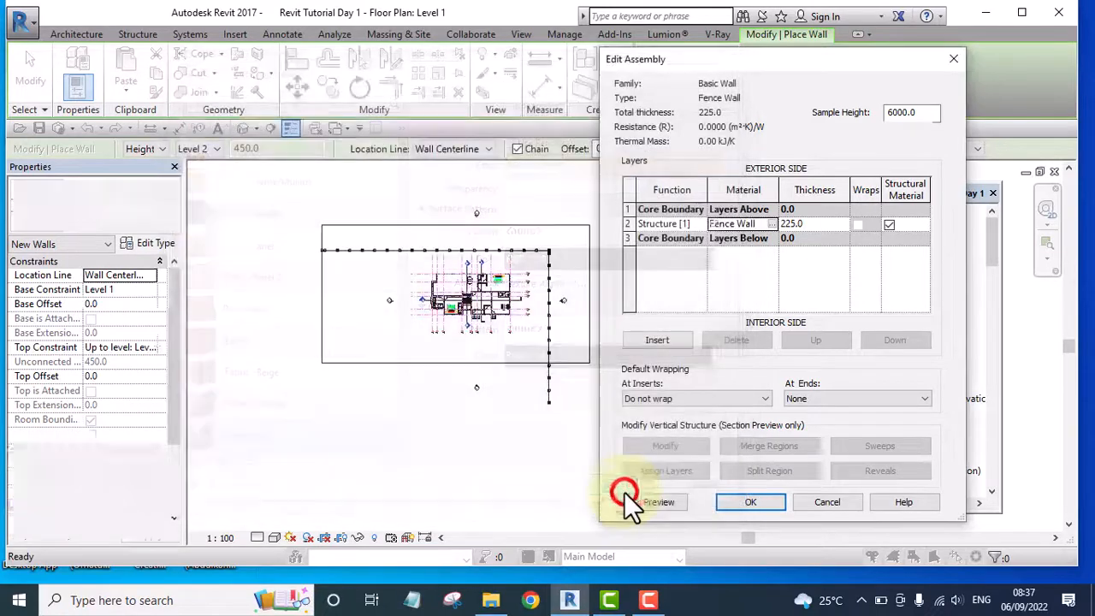
{"action": "left_click", "coordinate": [732, 497]}
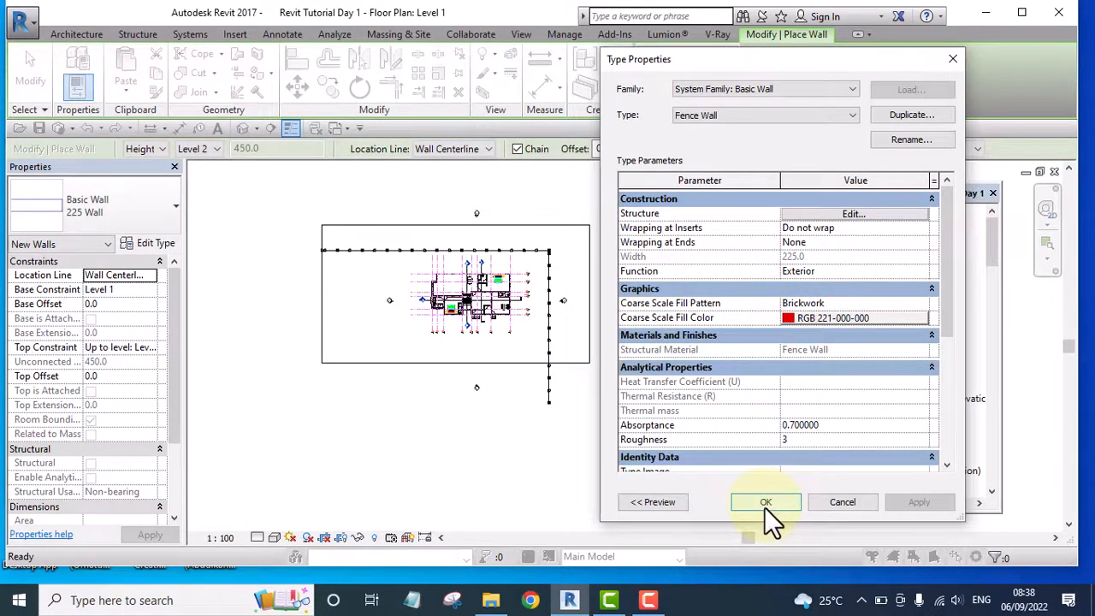
{"action": "left_click", "coordinate": [765, 505]}
Draw a Fence Wall along the upper fence line from the first column's center to the corner column's center
{"action": "scroll", "coordinate": [295, 252], "scroll_direction": "up", "scroll_amount": 10}
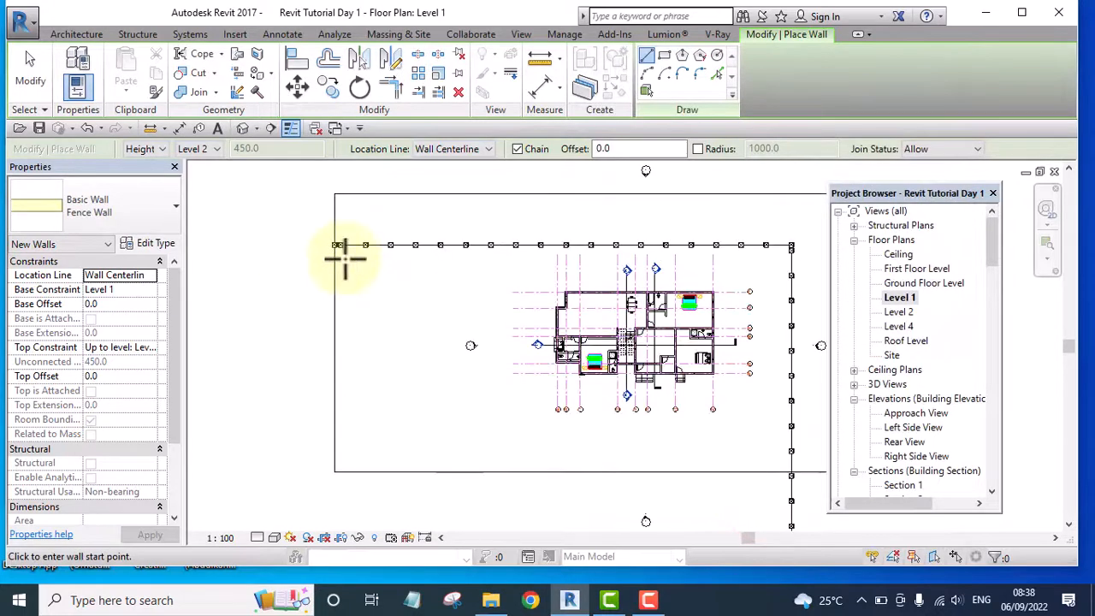
{"action": "scroll", "coordinate": [325, 235], "scroll_direction": "up", "scroll_amount": 2}
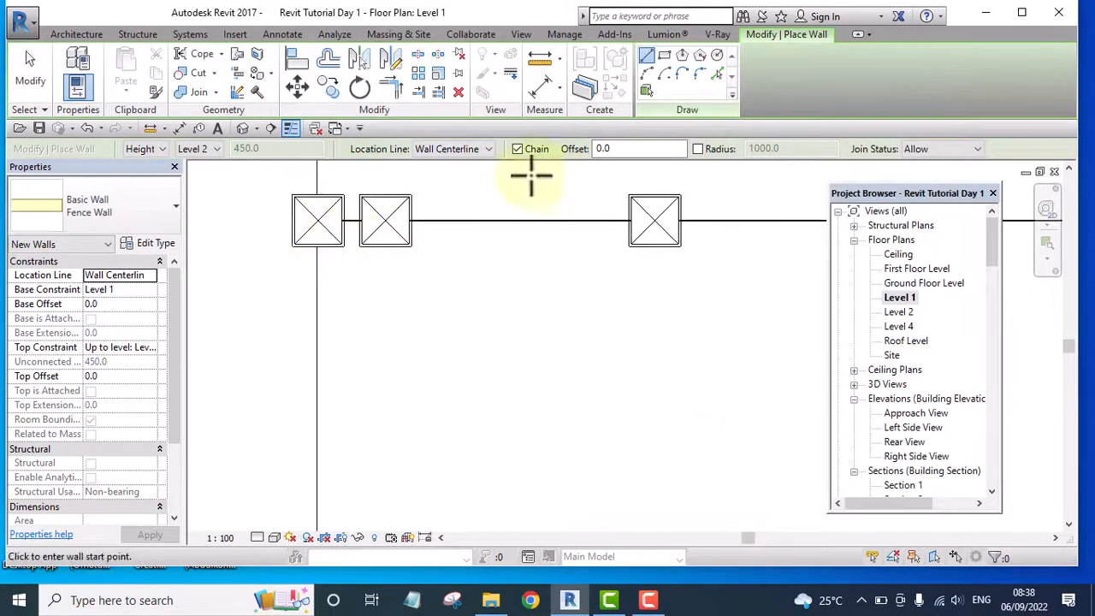
{"action": "left_click", "coordinate": [317, 220]}
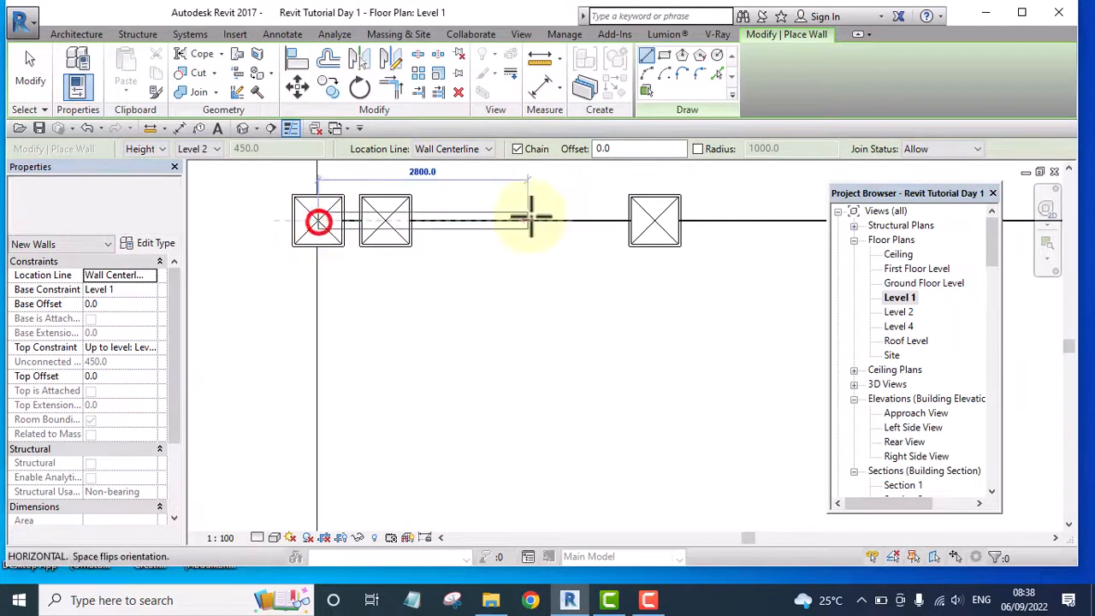
{"action": "scroll", "coordinate": [325, 215], "scroll_direction": "down", "scroll_amount": 5}
{"action": "scroll", "coordinate": [306, 212], "scroll_direction": "down", "scroll_amount": 4}
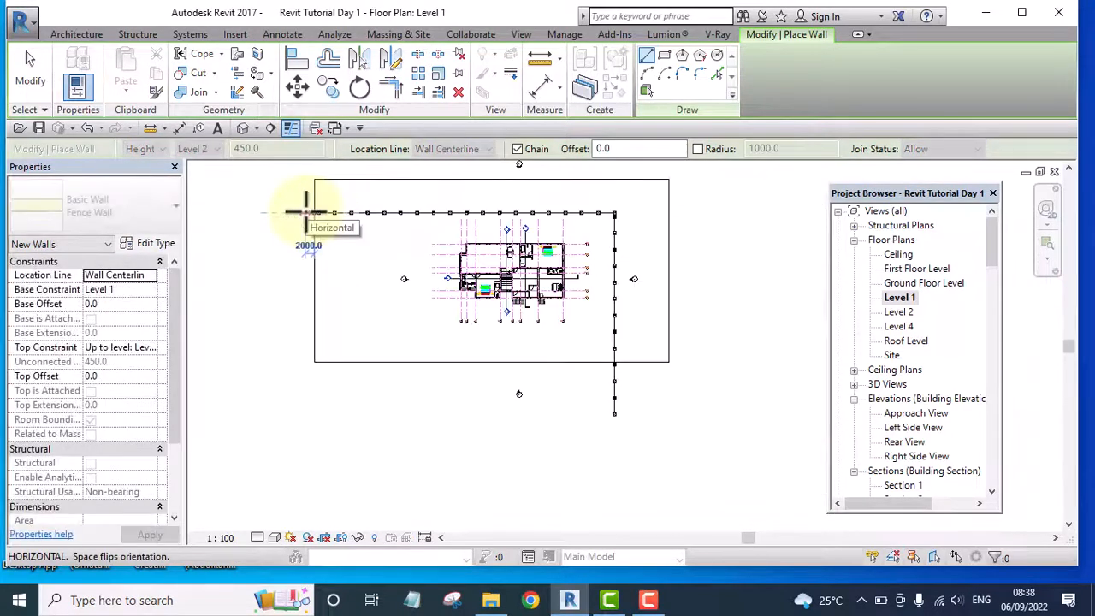
{"action": "scroll", "coordinate": [574, 224], "scroll_direction": "up", "scroll_amount": 5}
{"action": "scroll", "coordinate": [532, 204], "scroll_direction": "up", "scroll_amount": 3}
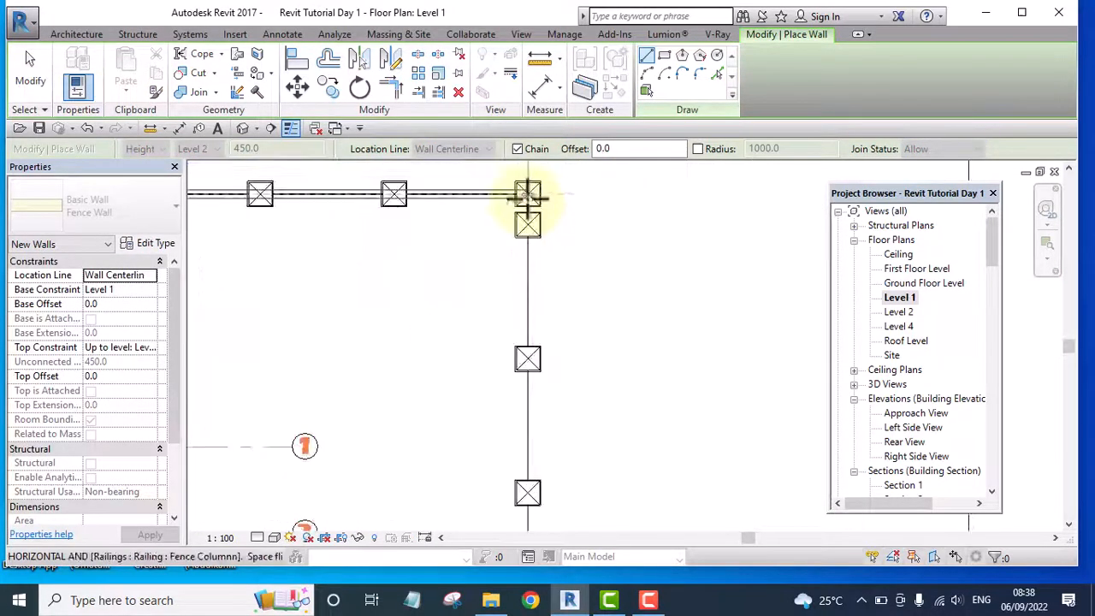
{"action": "left_click", "coordinate": [528, 190]}
Continue the Fence Wall from the corner column down to the last column, end the wall chain, and open the default 3D view
{"action": "scroll", "coordinate": [528, 190], "scroll_direction": "down", "scroll_amount": 5}
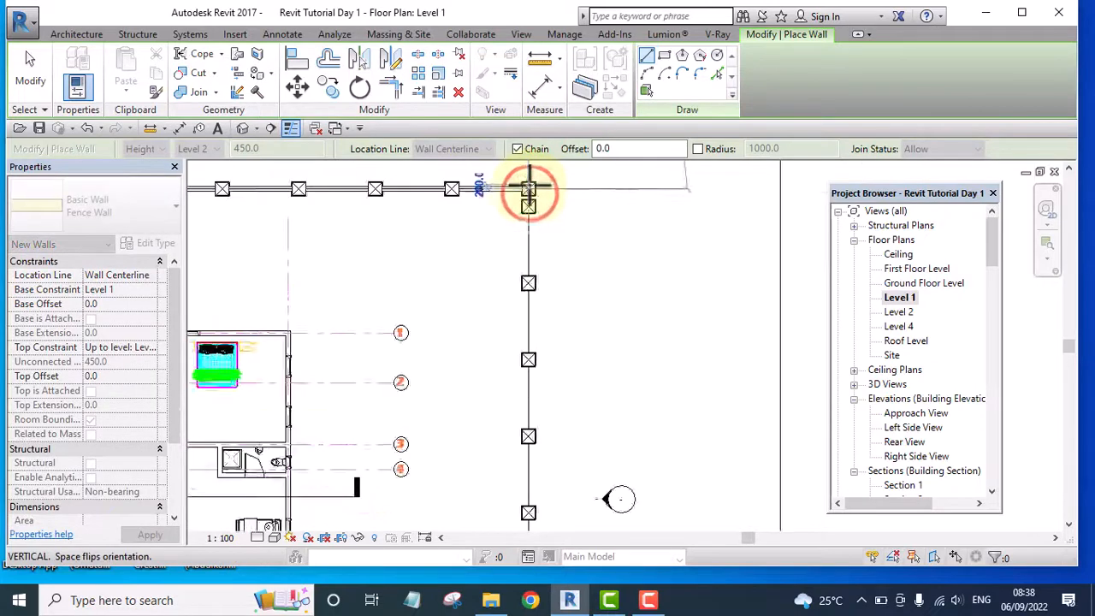
{"action": "scroll", "coordinate": [529, 417], "scroll_direction": "up", "scroll_amount": 8}
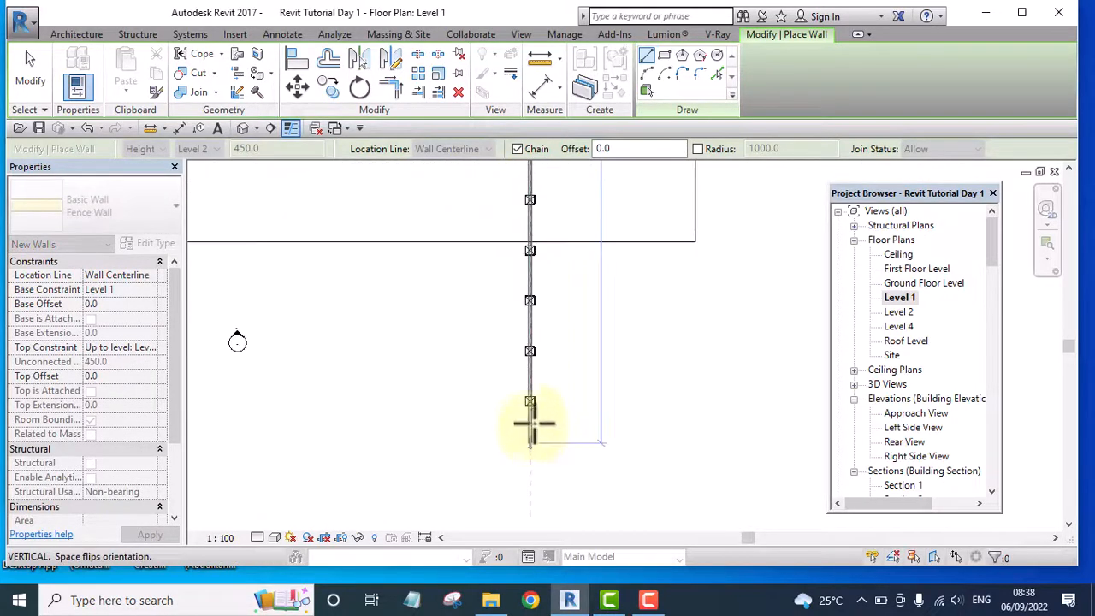
{"action": "left_click", "coordinate": [524, 381]}
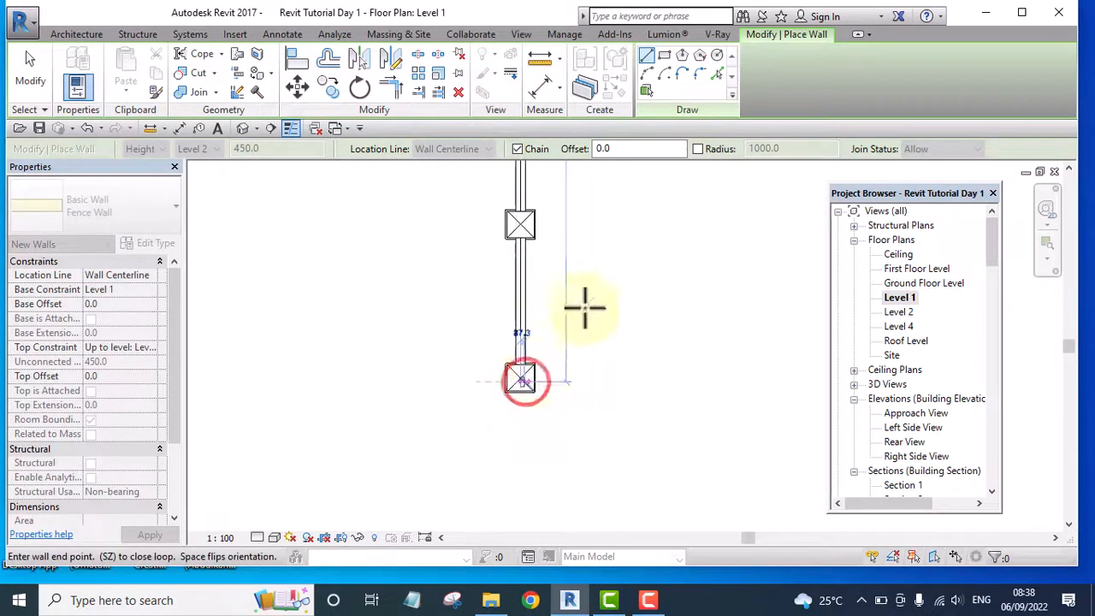
{"action": "right_click", "coordinate": [581, 309]}
{"action": "left_click", "coordinate": [632, 310]}
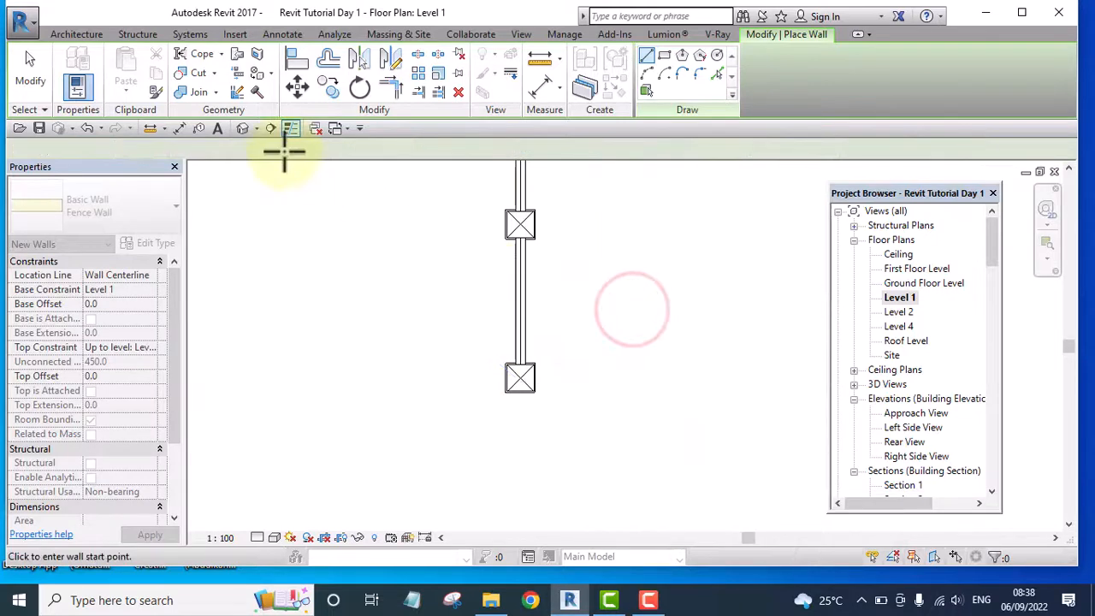
{"action": "left_click", "coordinate": [243, 128]}
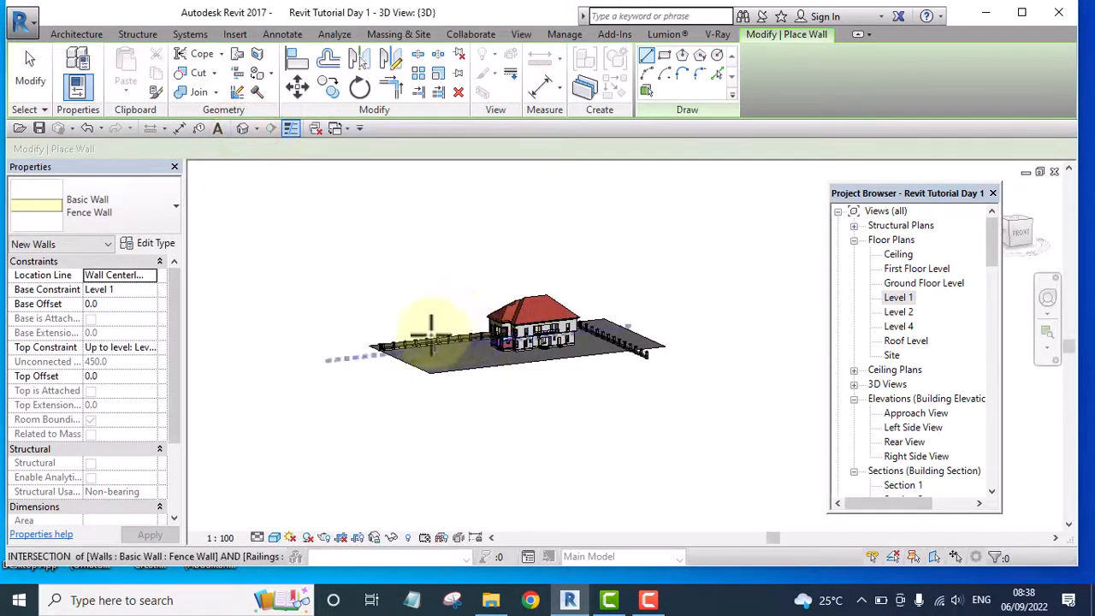
Leave the wall command and set the top constraint of the Fence Wall along the column line to Unconnected
{"action": "scroll", "coordinate": [434, 329], "scroll_direction": "up", "scroll_amount": 6}
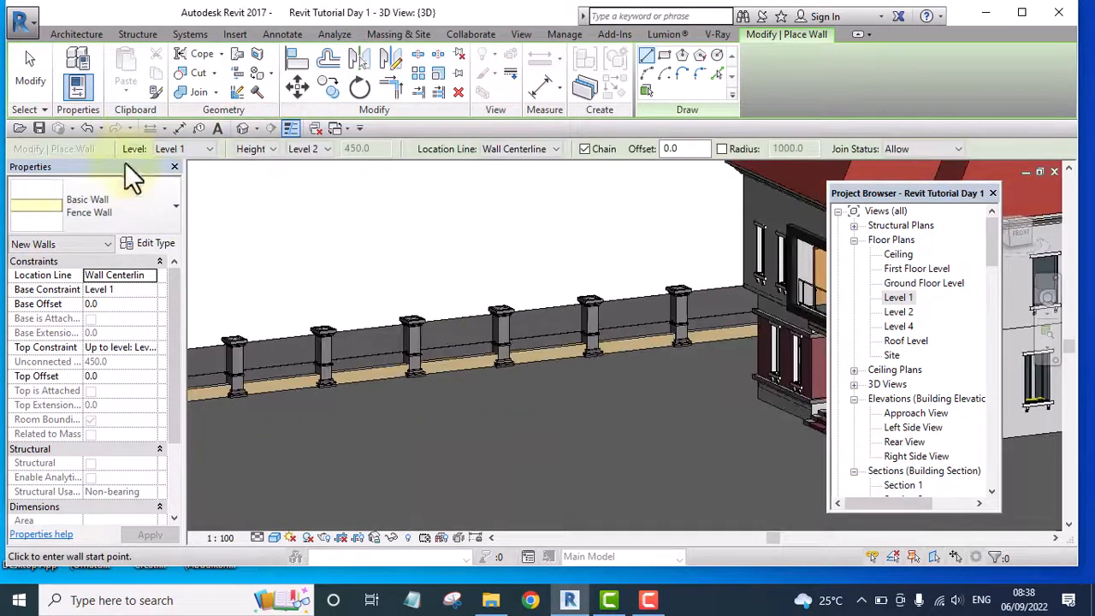
{"action": "left_click", "coordinate": [30, 69]}
{"action": "scroll", "coordinate": [398, 399], "scroll_direction": "up", "scroll_amount": 3}
{"action": "scroll", "coordinate": [392, 389], "scroll_direction": "up", "scroll_amount": 2}
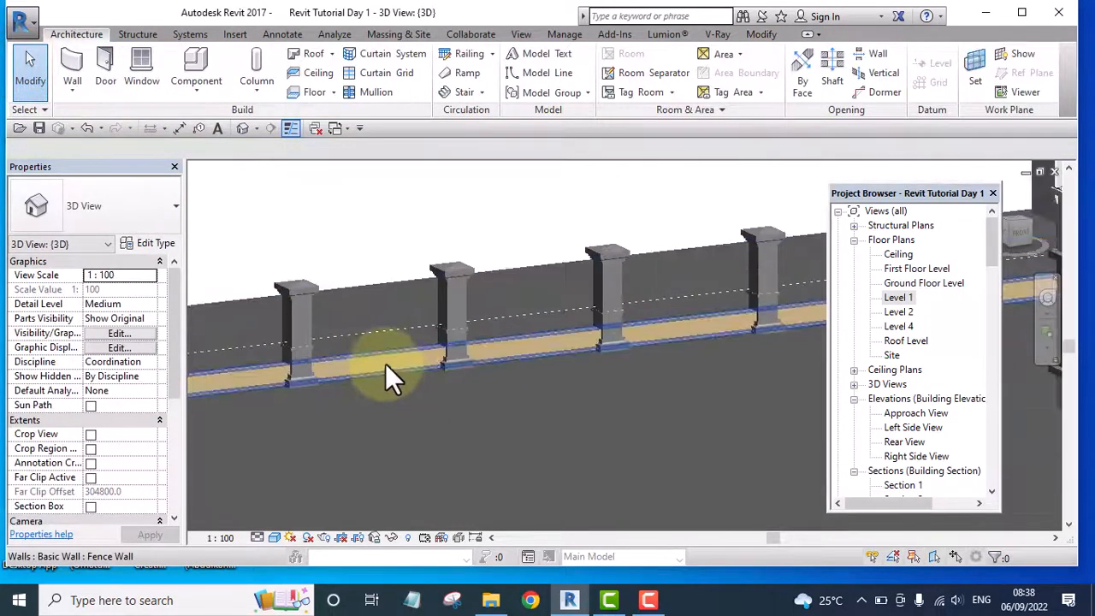
{"action": "left_click", "coordinate": [385, 367]}
{"action": "middle_click_drag", "start_coordinate": [386, 367], "coordinate": [148, 287], "text": "shift"}
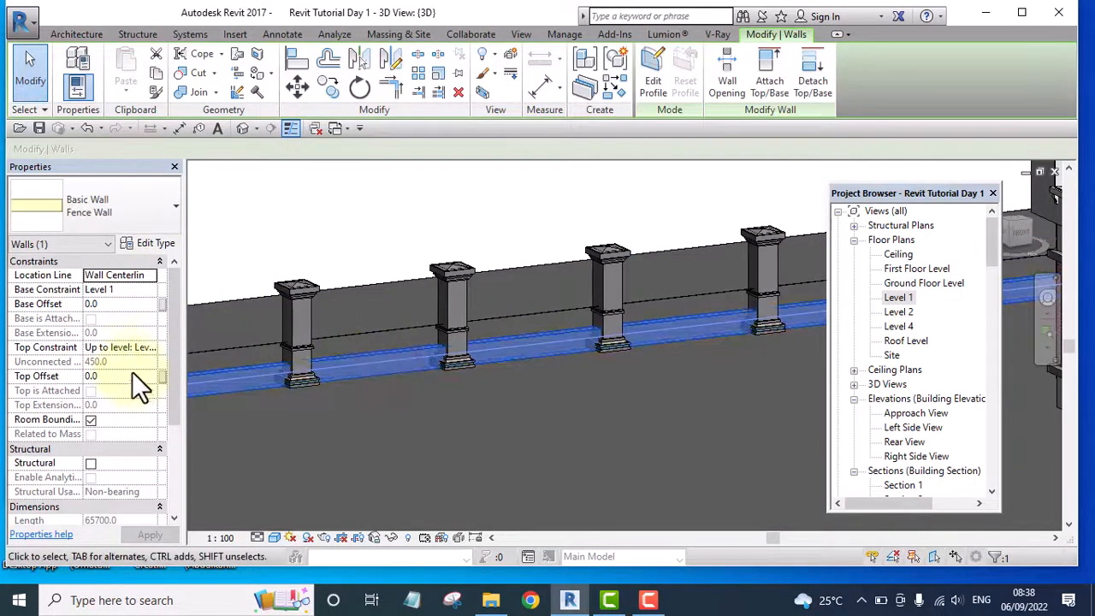
{"action": "left_click", "coordinate": [148, 345]}
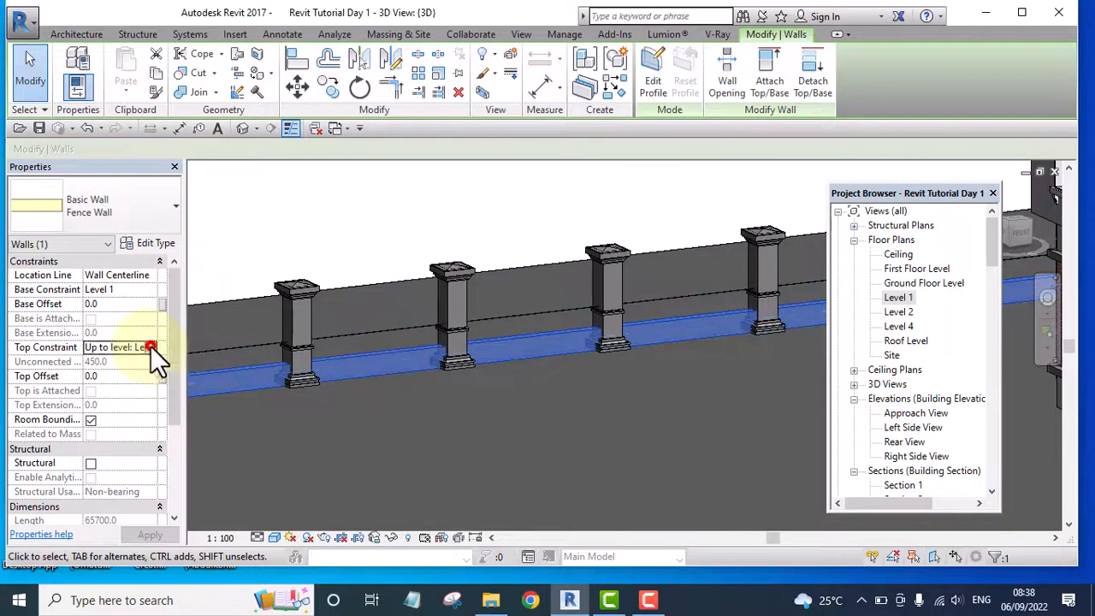
{"action": "left_click", "coordinate": [149, 346]}
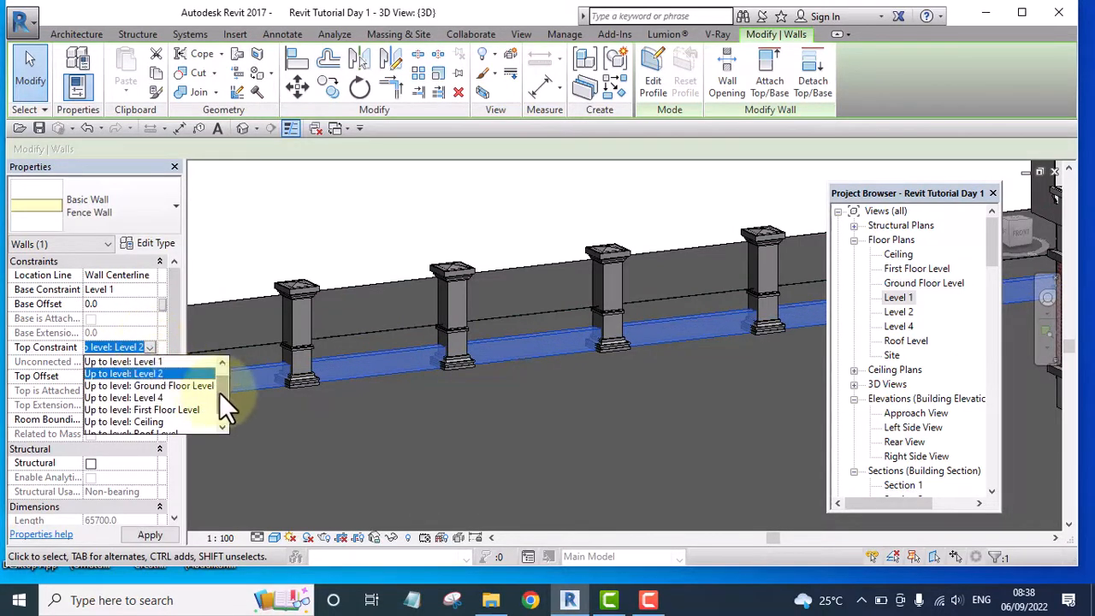
{"action": "scroll", "coordinate": [219, 391], "scroll_direction": "up", "scroll_amount": 2}
{"action": "left_click", "coordinate": [109, 360]}
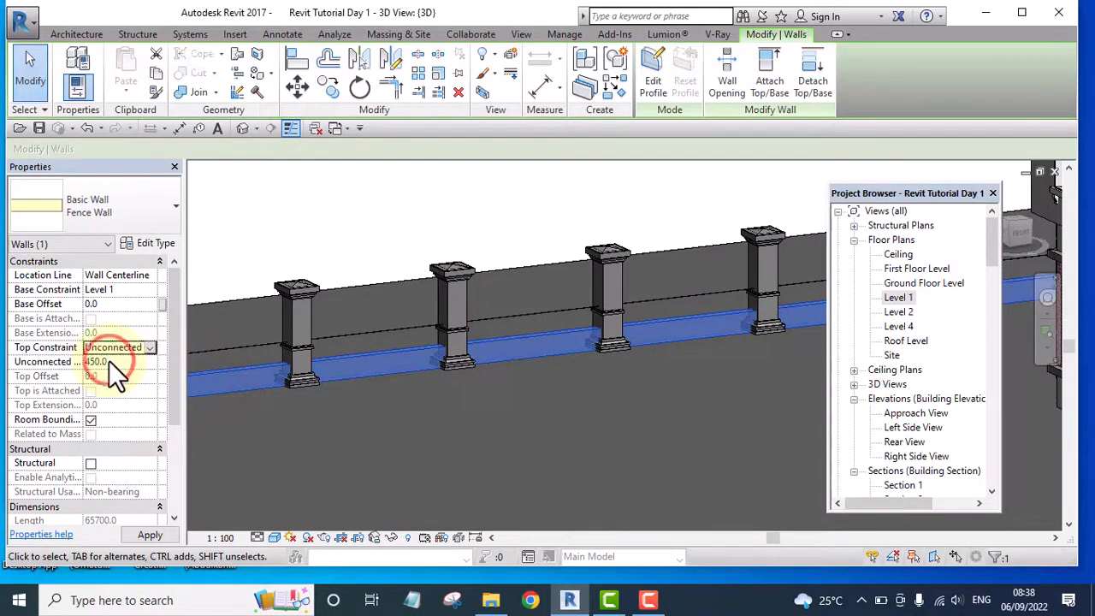
Try unconnected heights of 1800 and 100 on the selected Fence Wall
{"action": "left_click", "coordinate": [113, 362]}
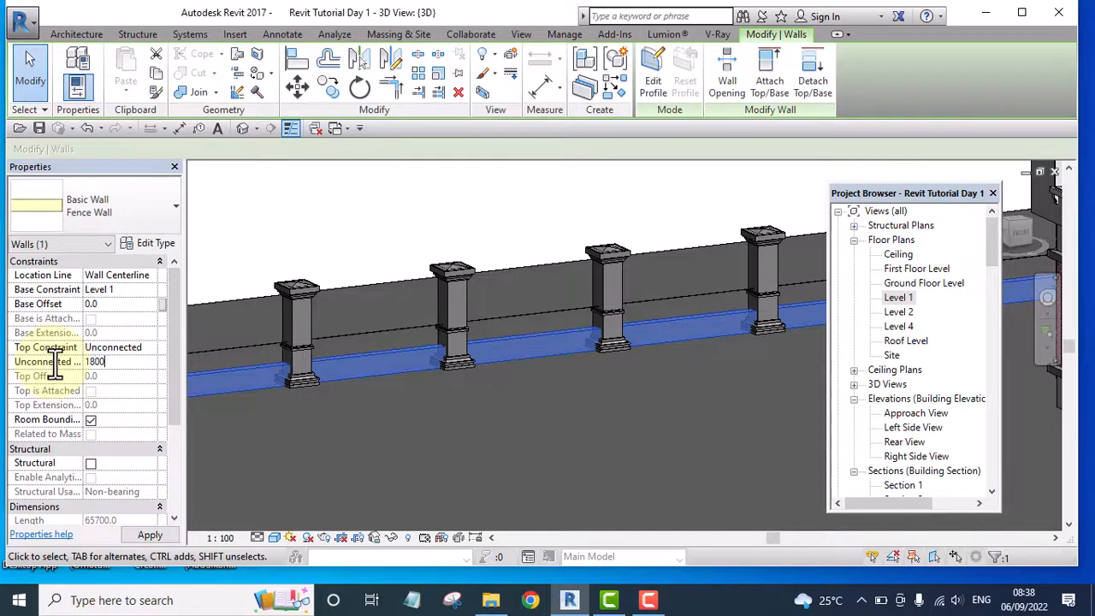
{"action": "left_click", "coordinate": [140, 537]}
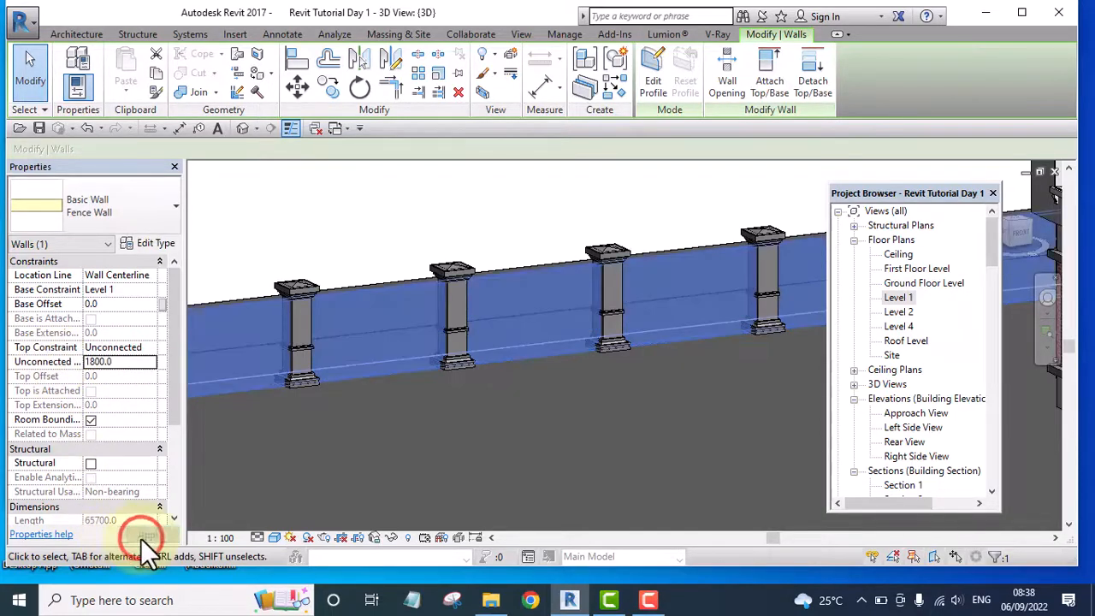
{"action": "left_click", "coordinate": [94, 365]}
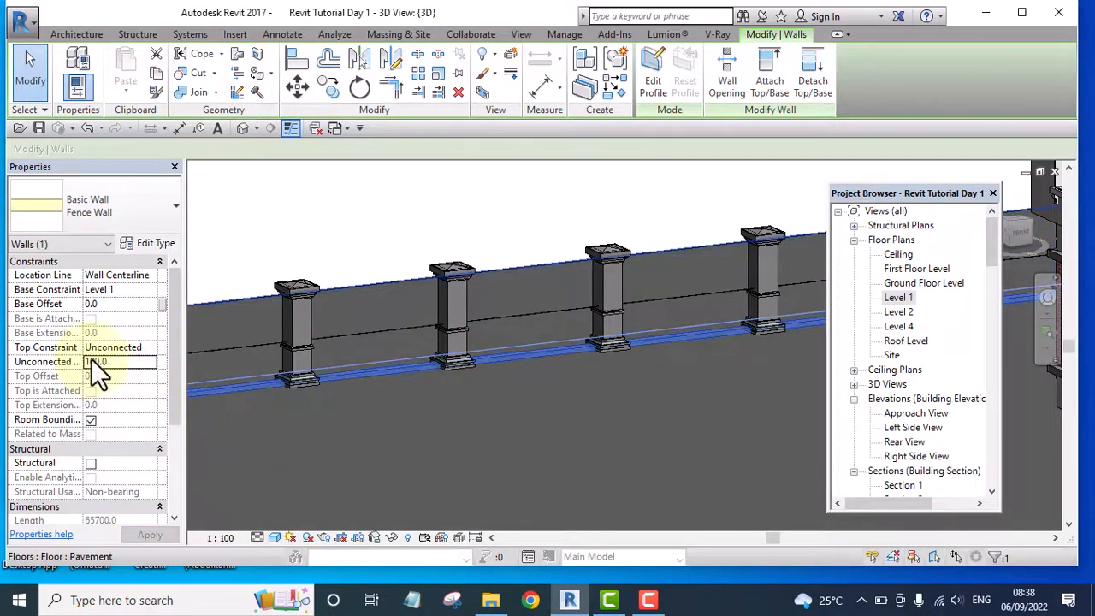
Set the Fence Wall's unconnected height to 1500, apply it, and clear the selection
{"action": "left_click", "coordinate": [92, 361]}
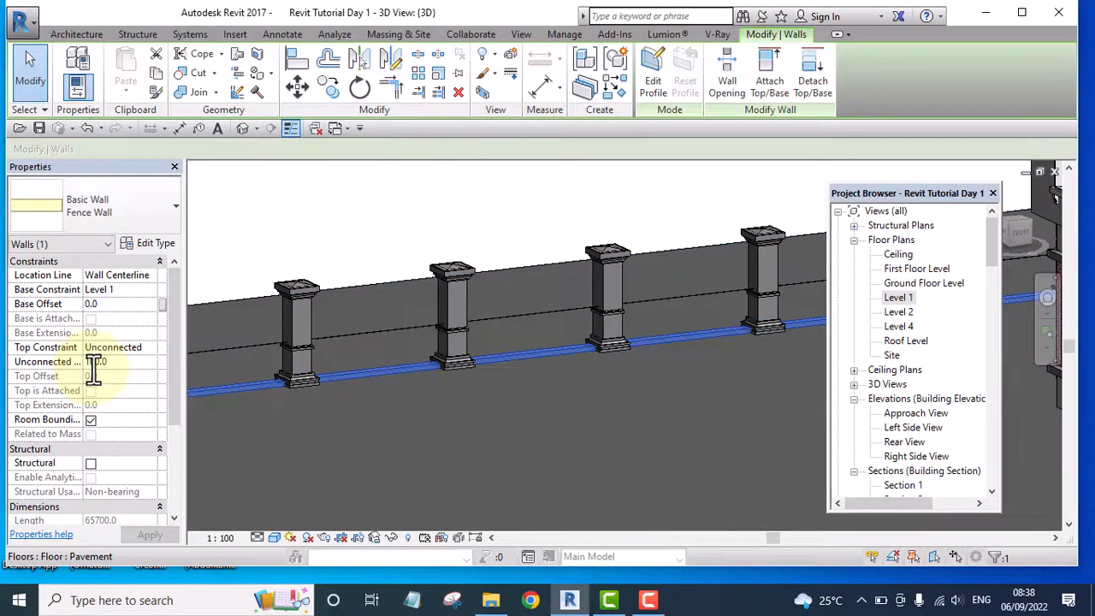
{"action": "type", "text": "5"}
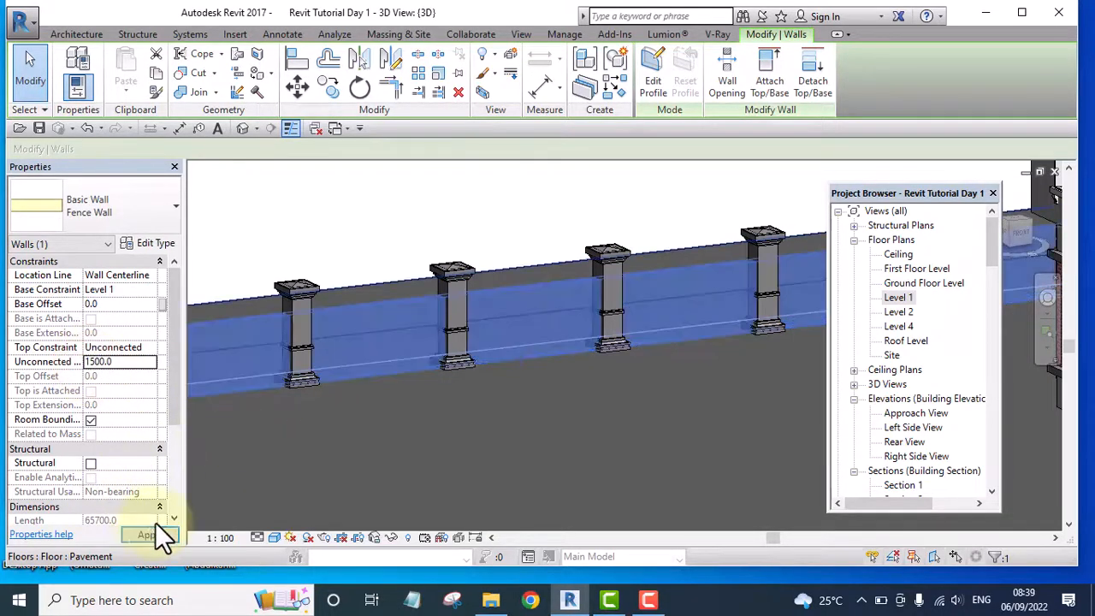
{"action": "left_click", "coordinate": [148, 530]}
{"action": "left_click", "coordinate": [319, 221]}
{"action": "scroll", "coordinate": [387, 283], "scroll_direction": "down", "scroll_amount": 5}
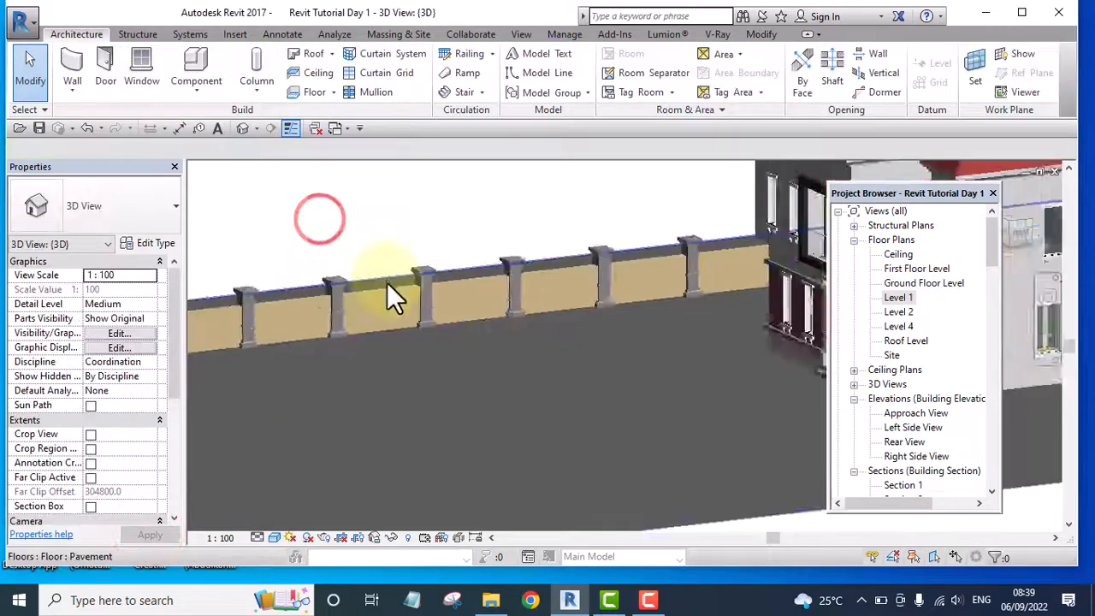
Examine the fence walls and columns along the site boundary from several angles in the 3D view
{"action": "middle_click_drag", "start_coordinate": [524, 369], "coordinate": [478, 341], "text": "shift"}
{"action": "scroll", "coordinate": [481, 352], "scroll_direction": "up", "scroll_amount": 8}
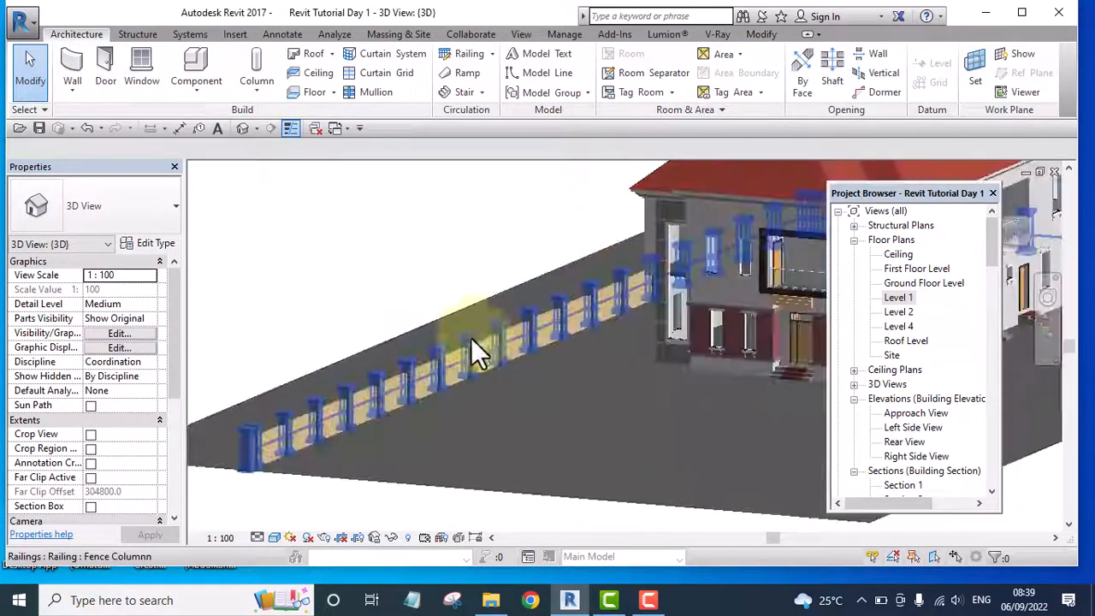
{"action": "scroll", "coordinate": [543, 295], "scroll_direction": "down", "scroll_amount": 3}
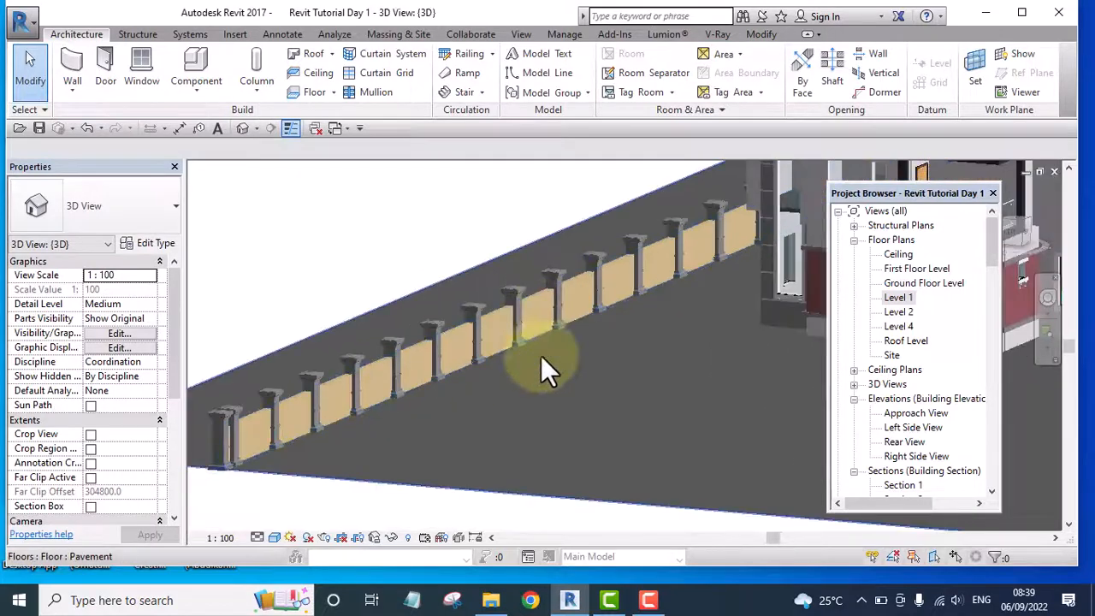
{"action": "middle_click_drag", "start_coordinate": [541, 358], "coordinate": [427, 424], "text": "shift"}
{"action": "scroll", "coordinate": [356, 380], "scroll_direction": "up", "scroll_amount": 3}
{"action": "scroll", "coordinate": [355, 376], "scroll_direction": "up", "scroll_amount": 2}
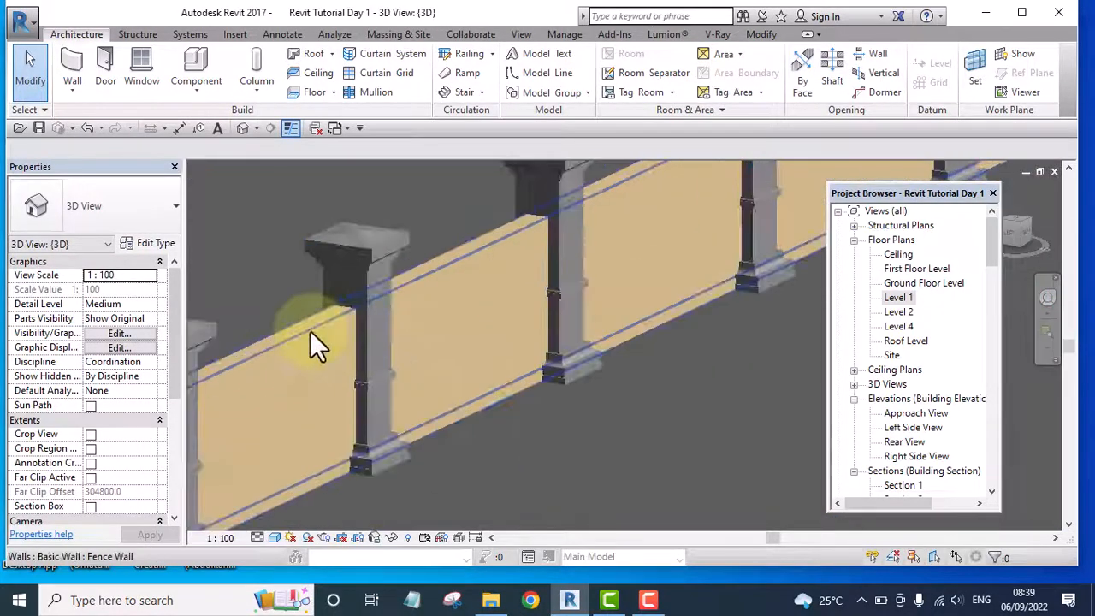
{"action": "scroll", "coordinate": [457, 342], "scroll_direction": "down", "scroll_amount": 5}
{"action": "scroll", "coordinate": [272, 432], "scroll_direction": "up", "scroll_amount": 6}
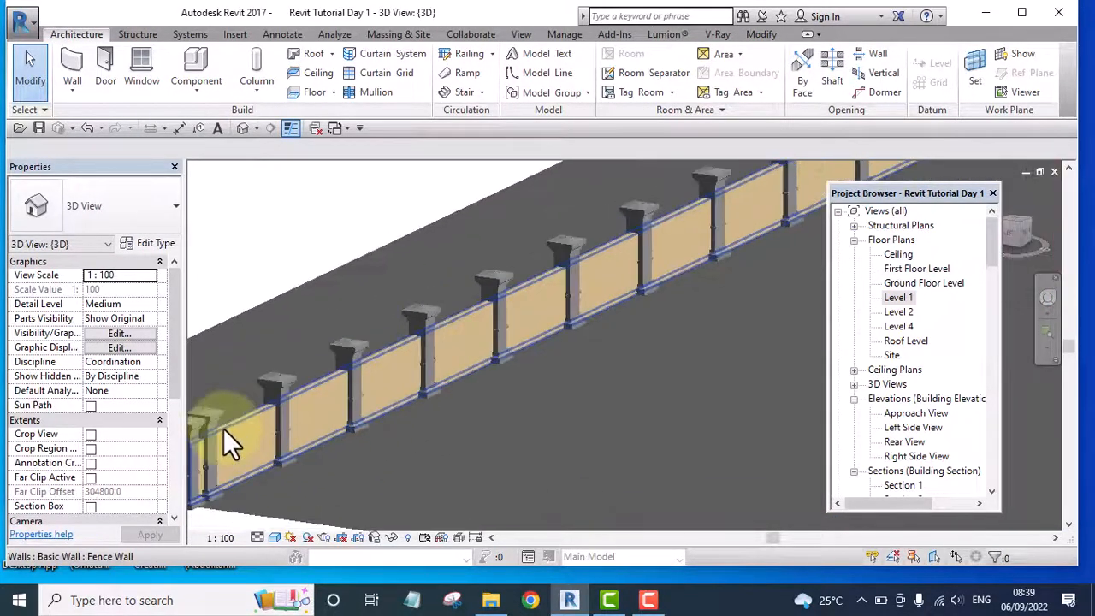
{"action": "scroll", "coordinate": [462, 335], "scroll_direction": "down", "scroll_amount": 4}
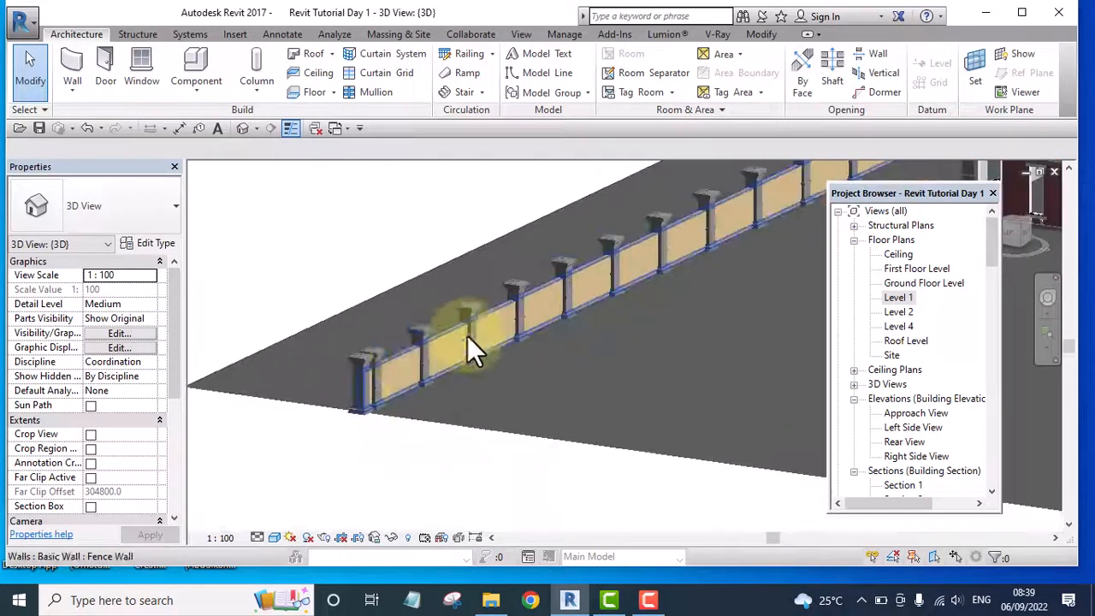
{"action": "scroll", "coordinate": [470, 330], "scroll_direction": "up", "scroll_amount": 5}
{"action": "scroll", "coordinate": [387, 392], "scroll_direction": "down", "scroll_amount": 3}
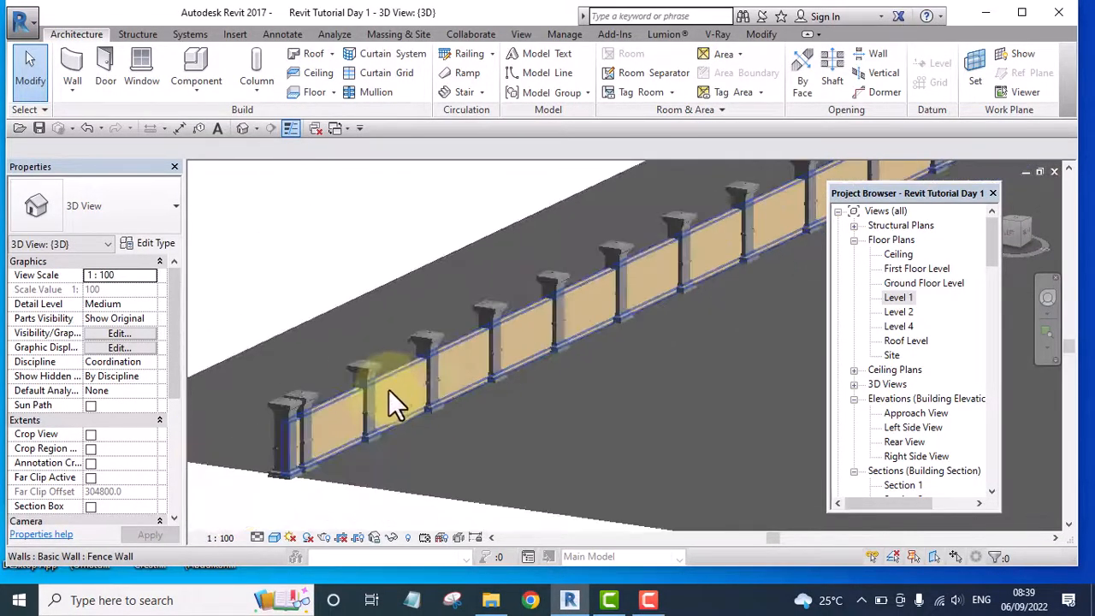
{"action": "middle_click_drag", "start_coordinate": [502, 441], "coordinate": [143, 376], "text": "shift"}
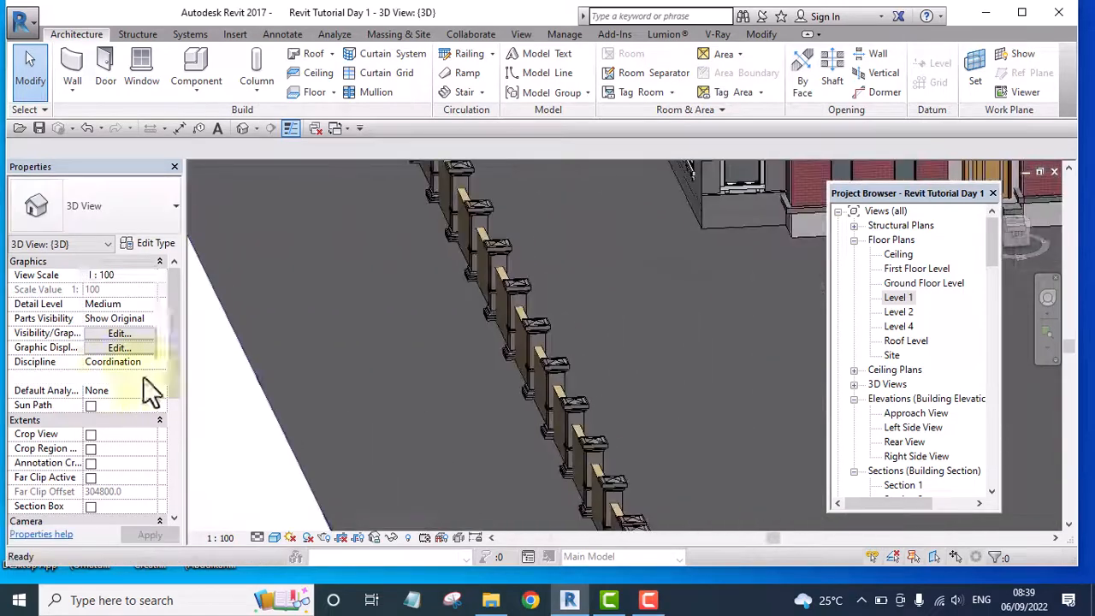
{"action": "scroll", "coordinate": [631, 409], "scroll_direction": "up", "scroll_amount": 3}
{"action": "scroll", "coordinate": [473, 360], "scroll_direction": "down", "scroll_amount": 2}
{"action": "scroll", "coordinate": [473, 360], "scroll_direction": "down", "scroll_amount": 3}
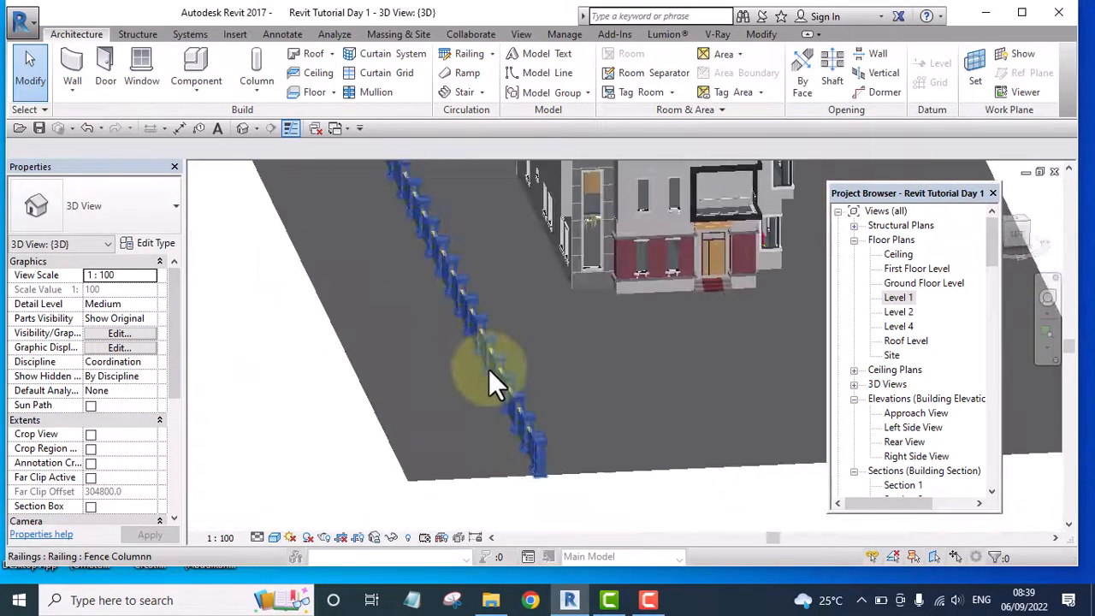
{"action": "middle_click_drag", "start_coordinate": [488, 369], "coordinate": [851, 389], "text": "shift"}
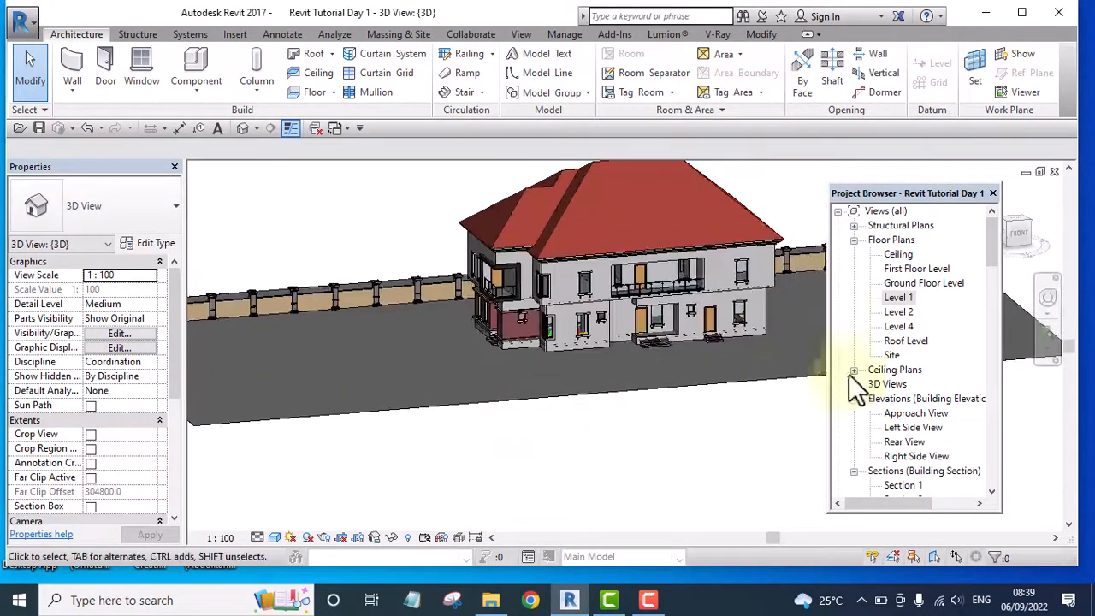
{"action": "left_click", "coordinate": [898, 298]}
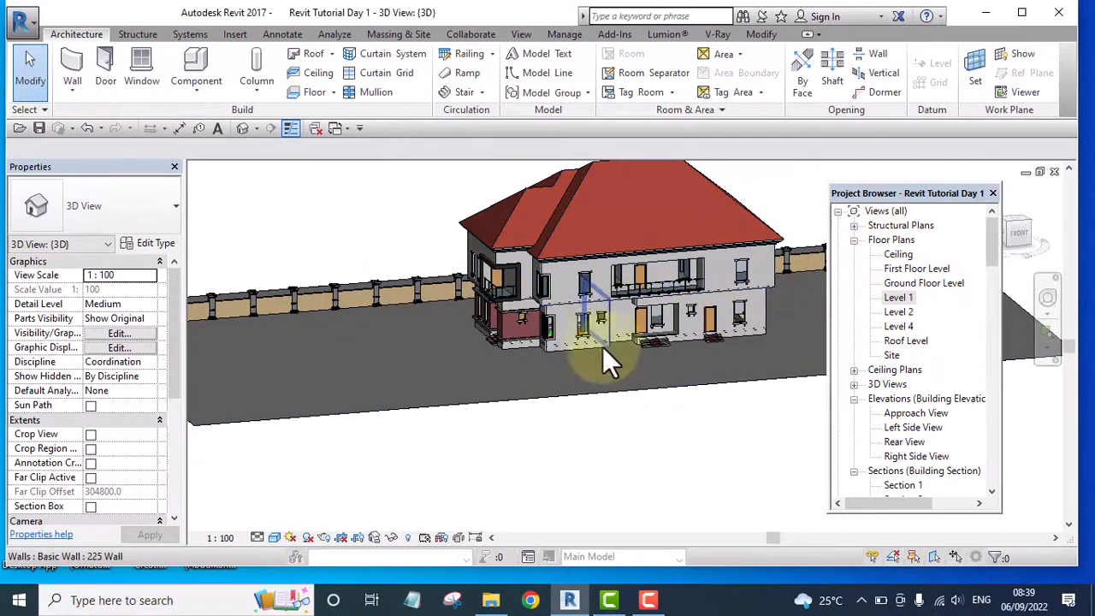
{"action": "middle_click_drag", "start_coordinate": [469, 292], "coordinate": [394, 259], "text": "shift"}
{"action": "middle_click_drag", "start_coordinate": [366, 294], "coordinate": [970, 229], "text": "shift"}
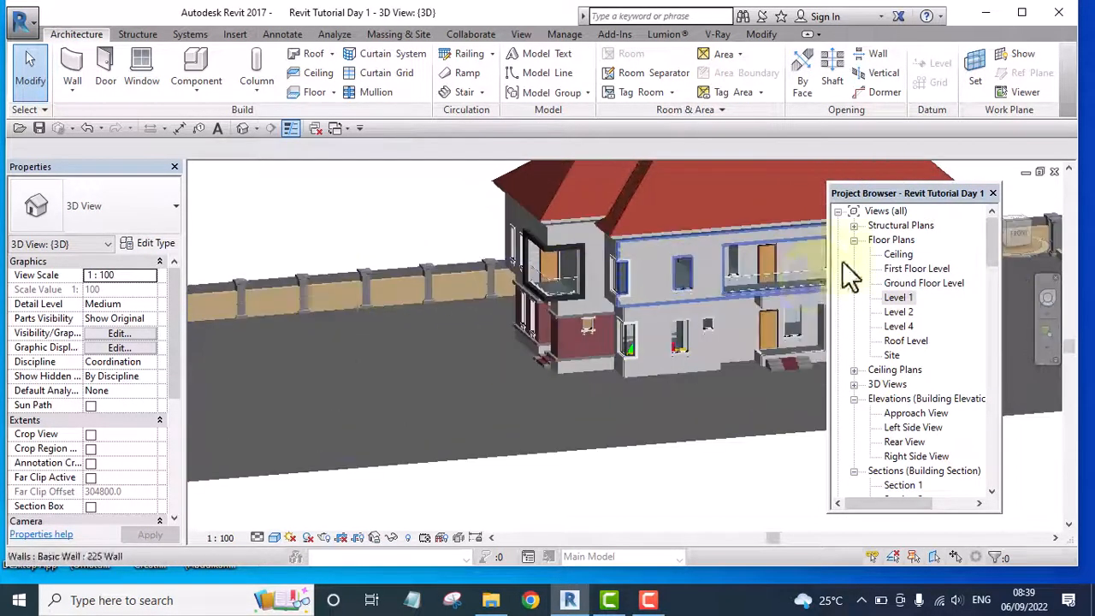
Open the Level 1 floor plan and start an in-place model in the Casework category named Casework 10
{"action": "double_click", "coordinate": [900, 299]}
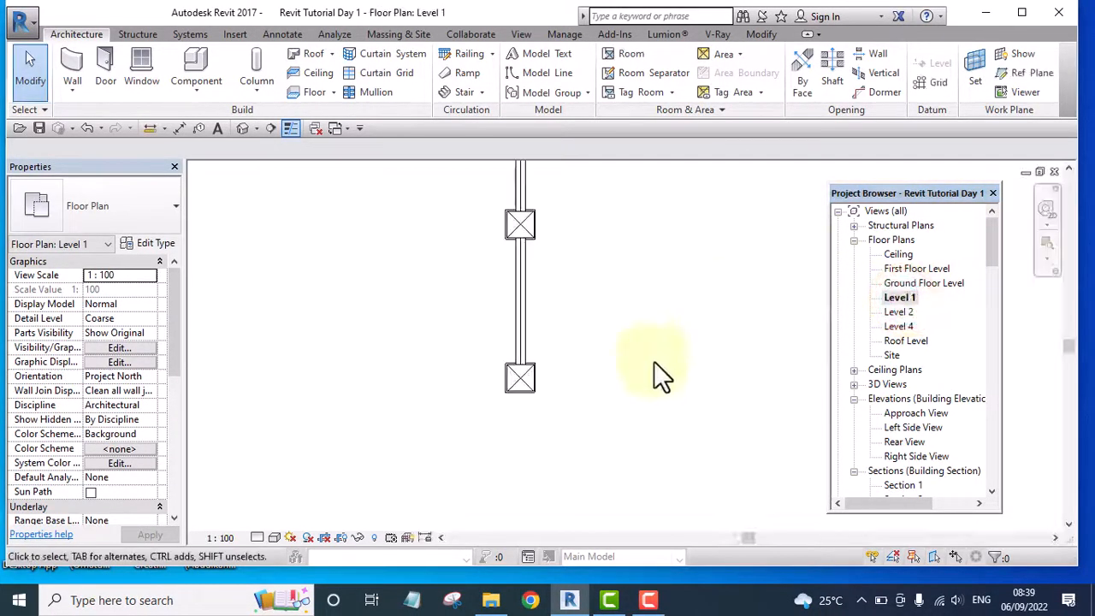
{"action": "scroll", "coordinate": [855, 305], "scroll_direction": "down", "scroll_amount": 1}
{"action": "scroll", "coordinate": [557, 371], "scroll_direction": "down", "scroll_amount": 4}
{"action": "middle_click_drag", "start_coordinate": [624, 337], "coordinate": [699, 420]}
{"action": "scroll", "coordinate": [672, 372], "scroll_direction": "down", "scroll_amount": 4}
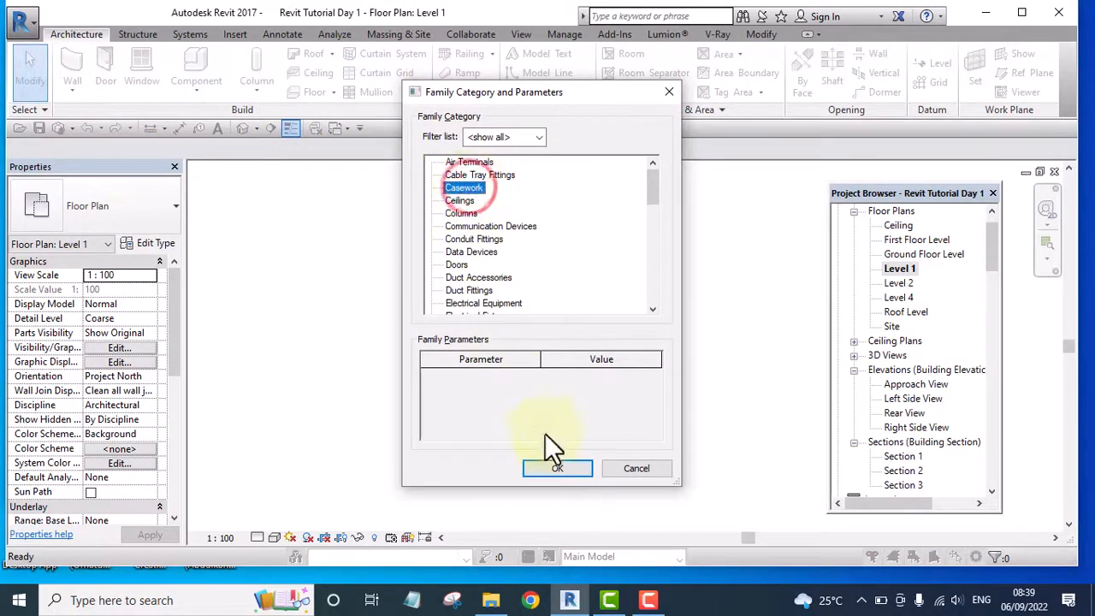
{"action": "left_click", "coordinate": [556, 469]}
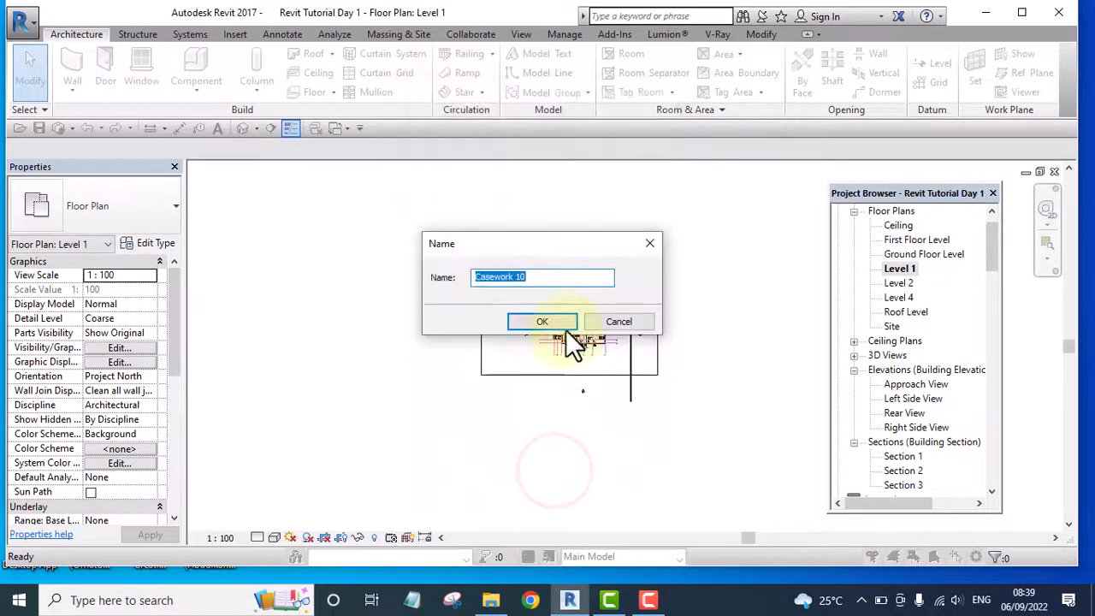
{"action": "left_click", "coordinate": [546, 327]}
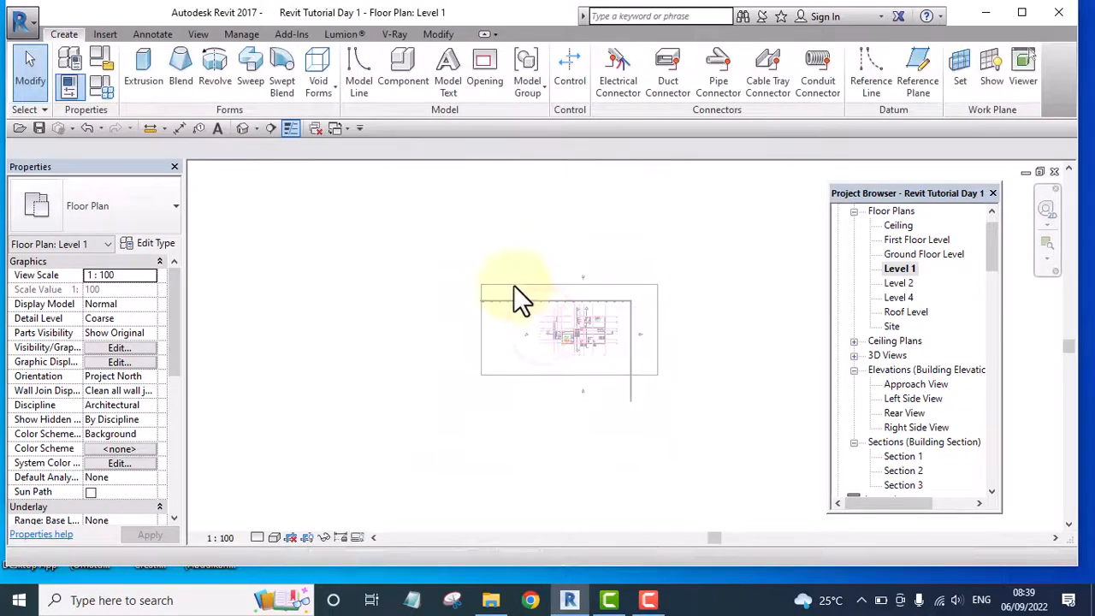
Start a sweep and sketch its path along the upper fence line from the first column's center to the corner column's center
{"action": "mouse_move", "coordinate": [543, 317]}
{"action": "middle_mouse_down"}
{"action": "mouse_move", "coordinate": [557, 332]}
{"action": "mouse_move", "coordinate": [423, 288]}
{"action": "middle_mouse_up"}
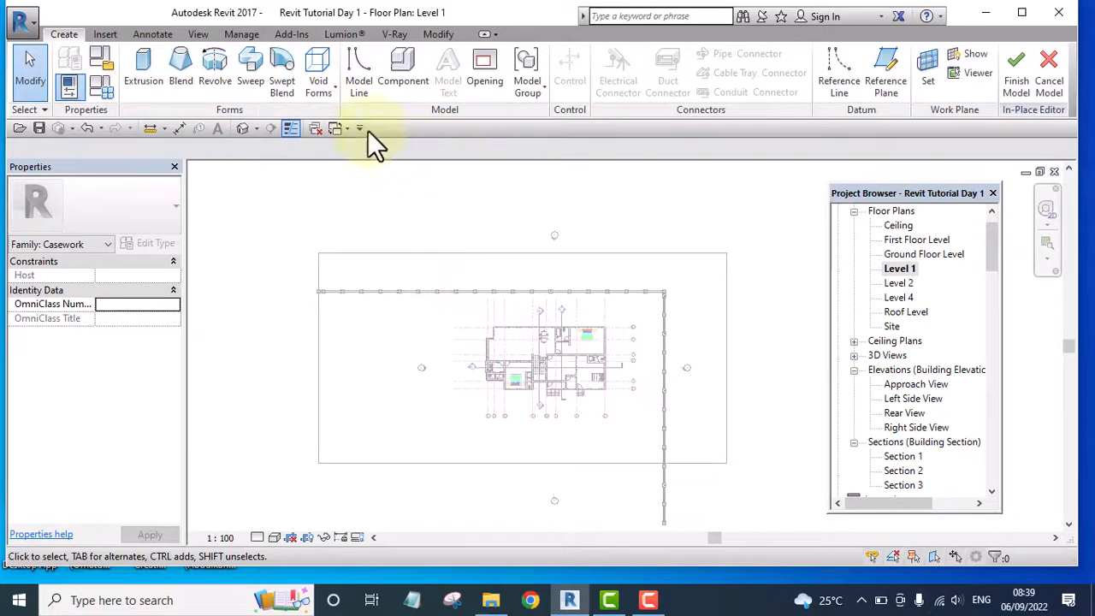
{"action": "left_click", "coordinate": [258, 60]}
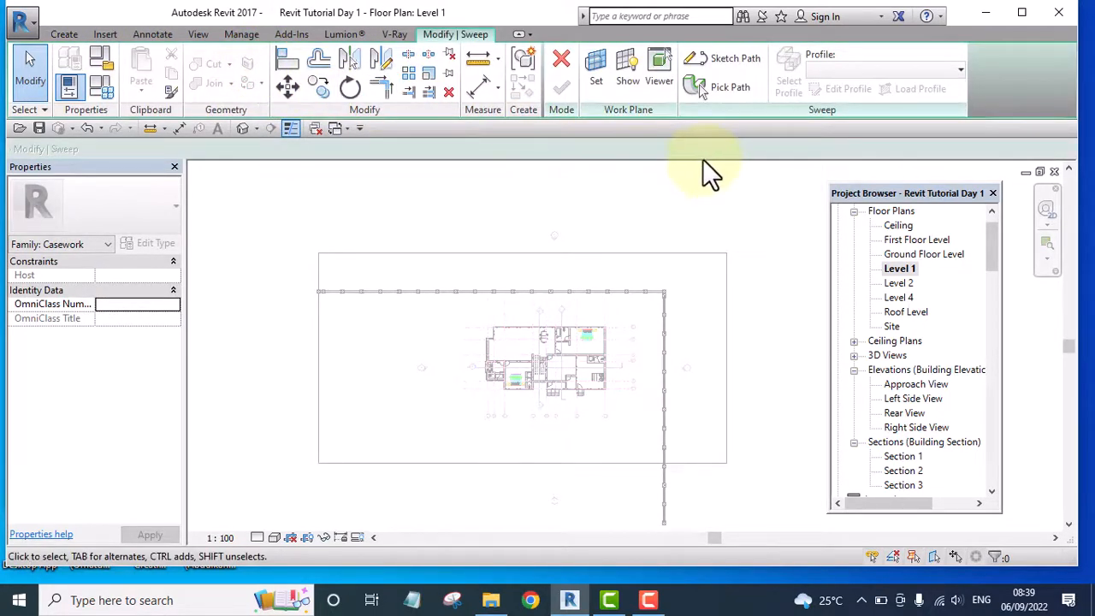
{"action": "left_click", "coordinate": [724, 57]}
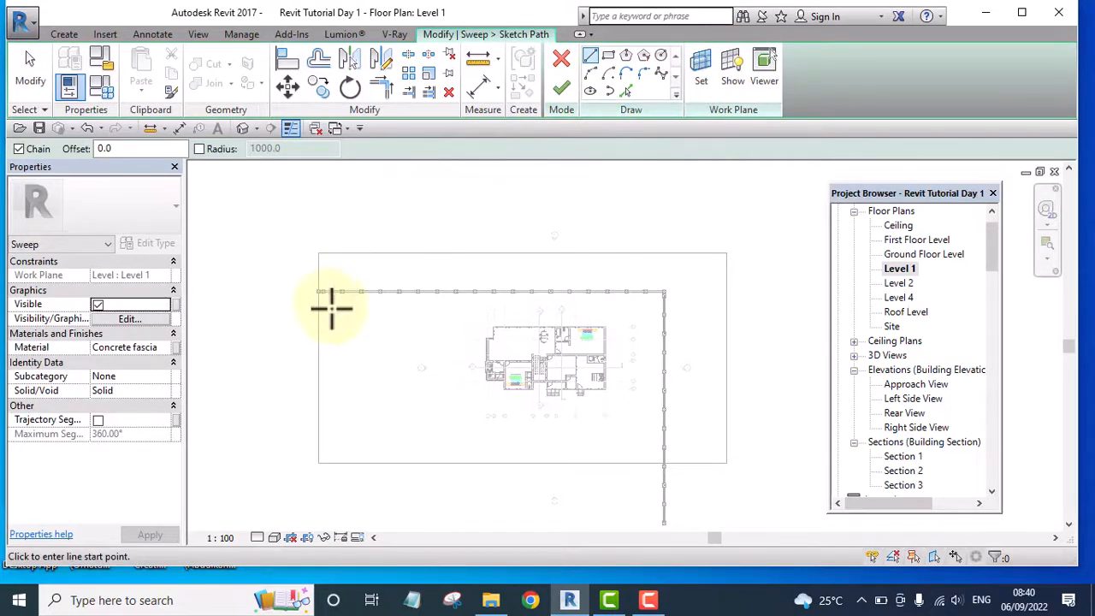
{"action": "scroll", "coordinate": [332, 306], "scroll_direction": "up", "scroll_amount": 5}
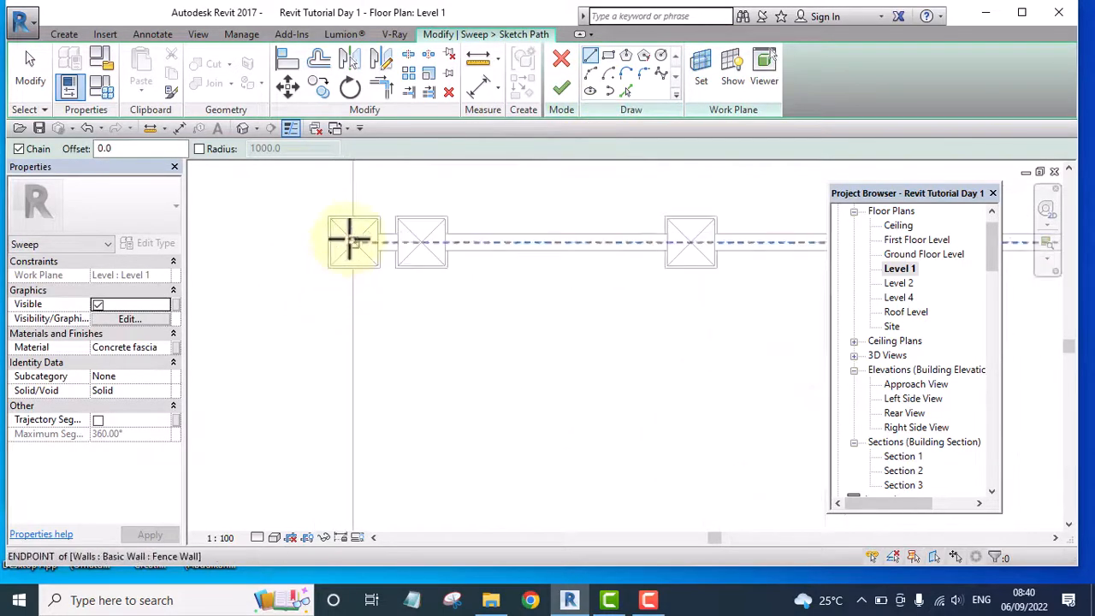
{"action": "left_click", "coordinate": [349, 238]}
{"action": "scroll", "coordinate": [300, 232], "scroll_direction": "down", "scroll_amount": 5}
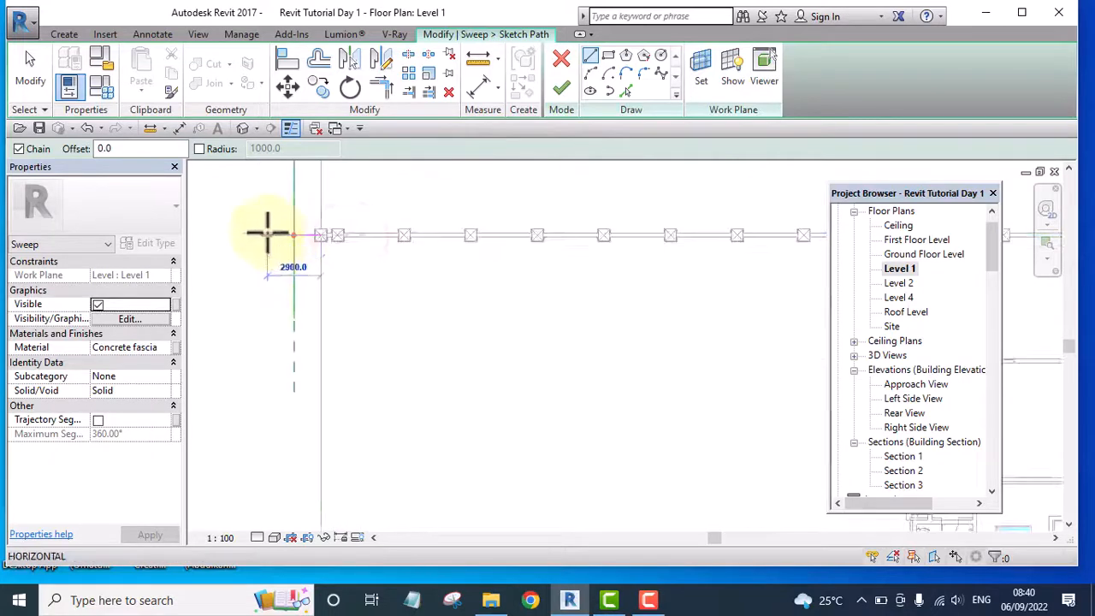
{"action": "scroll", "coordinate": [268, 230], "scroll_direction": "down", "scroll_amount": 3}
{"action": "scroll", "coordinate": [550, 233], "scroll_direction": "up", "scroll_amount": 5}
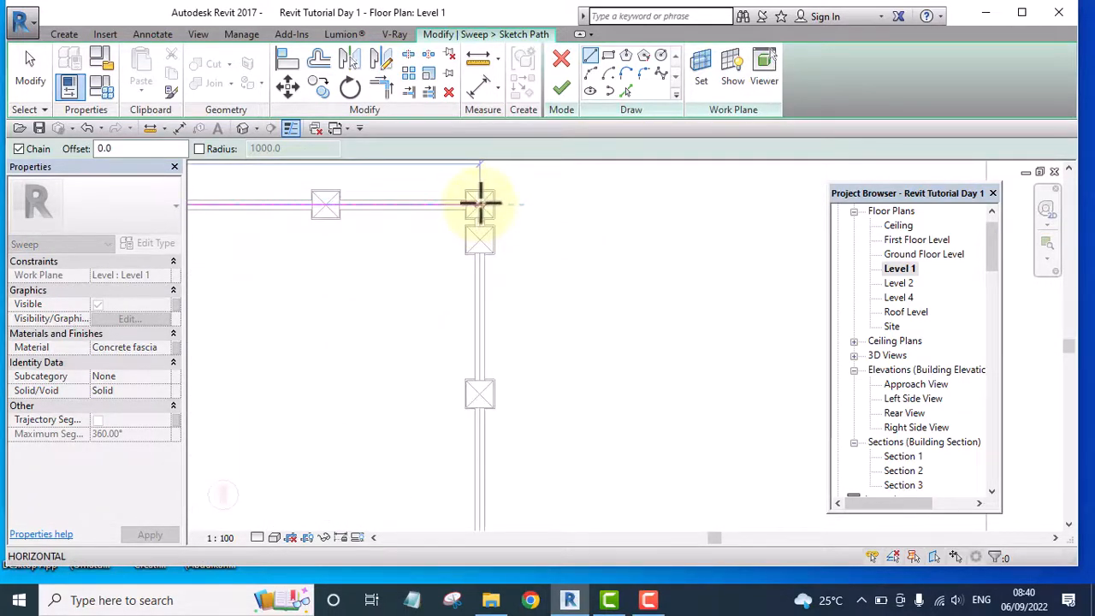
{"action": "left_click", "coordinate": [480, 202]}
Continue the sweep path down the side fence line from the corner column to the last column's center and finish the path
{"action": "scroll", "coordinate": [479, 202], "scroll_direction": "down", "scroll_amount": 4}
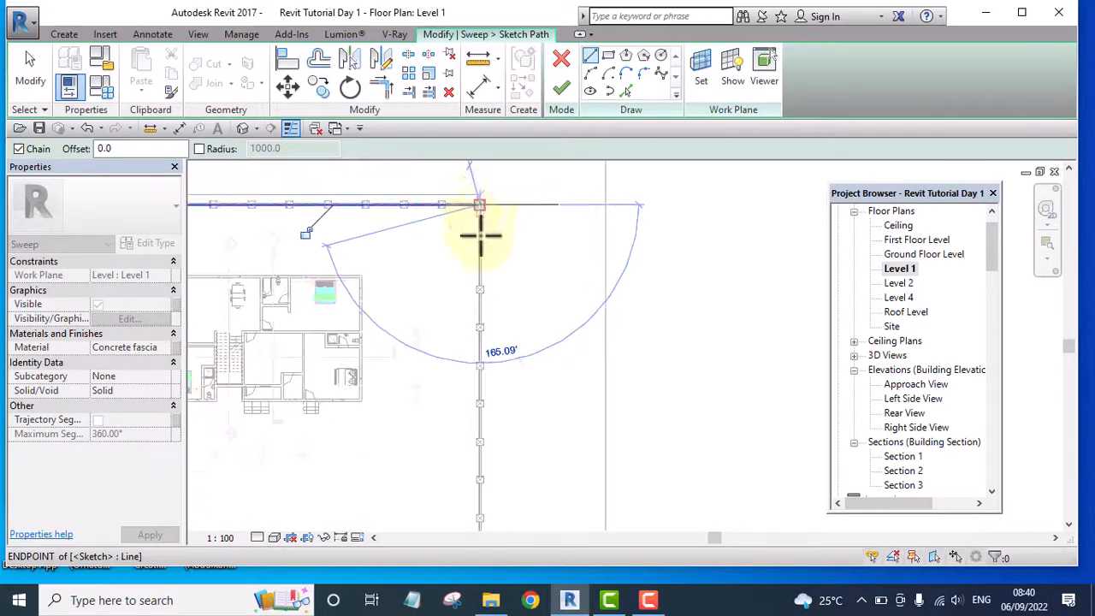
{"action": "scroll", "coordinate": [480, 519], "scroll_direction": "up", "scroll_amount": 3}
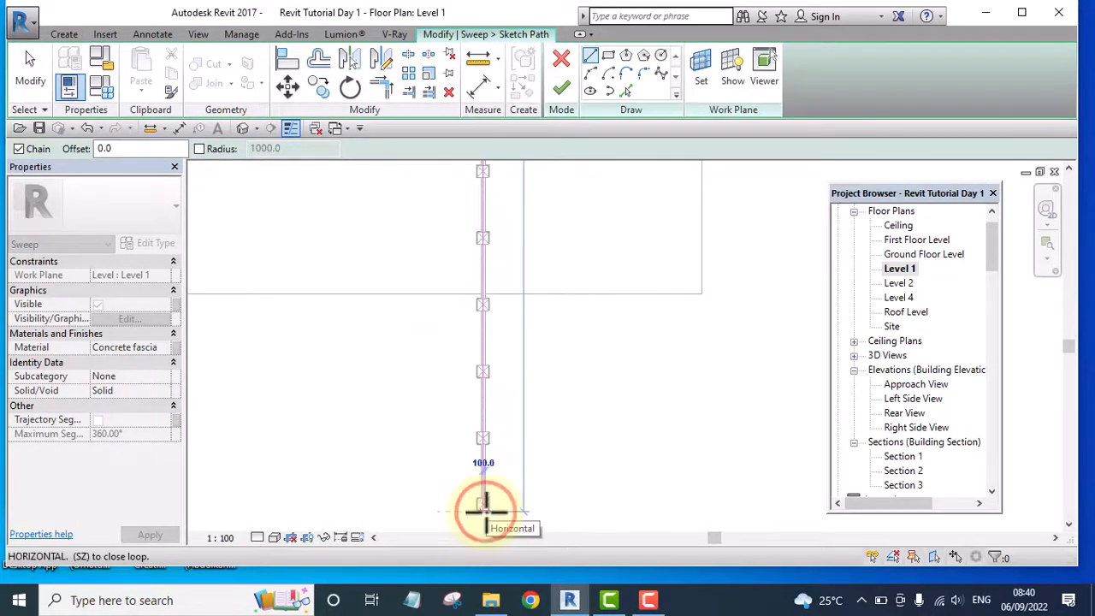
{"action": "left_click", "coordinate": [485, 512]}
{"action": "key", "text": "Escape"}
{"action": "scroll", "coordinate": [567, 435], "scroll_direction": "down", "scroll_amount": 4}
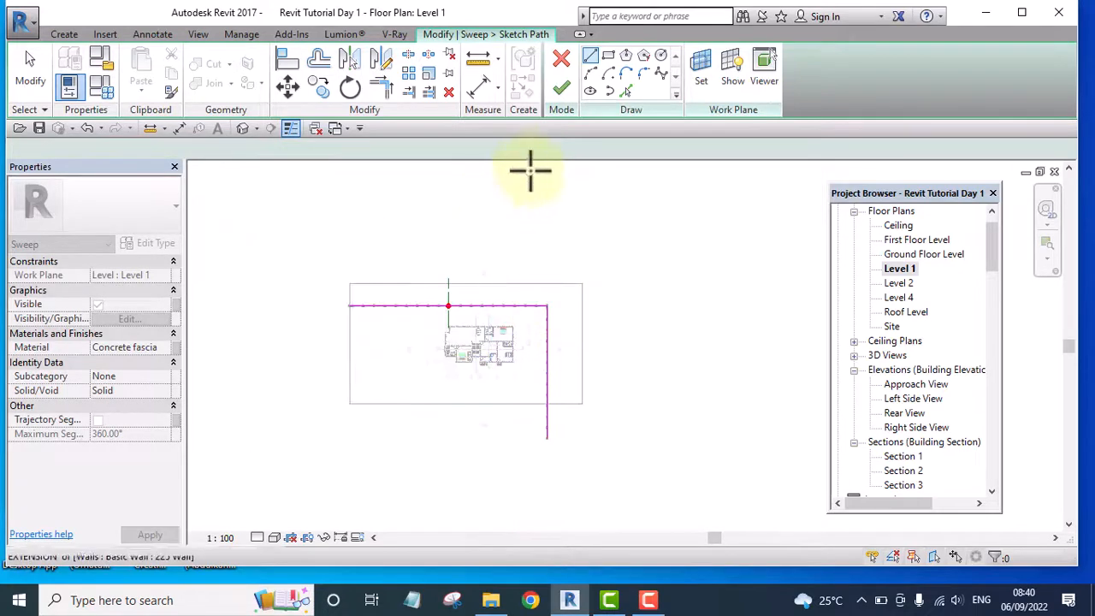
{"action": "left_click", "coordinate": [561, 89]}
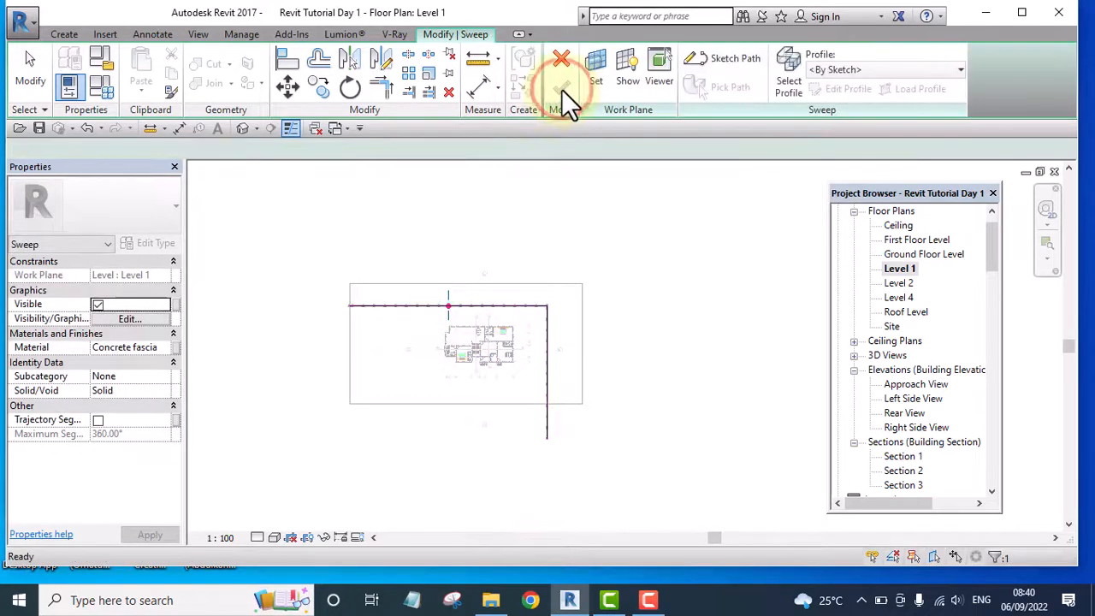
Edit the sweep profile in the Approach View elevation and sketch a rectangle about 368 wide by 52 high on the Fence Wall's top edge
{"action": "left_click", "coordinate": [839, 88]}
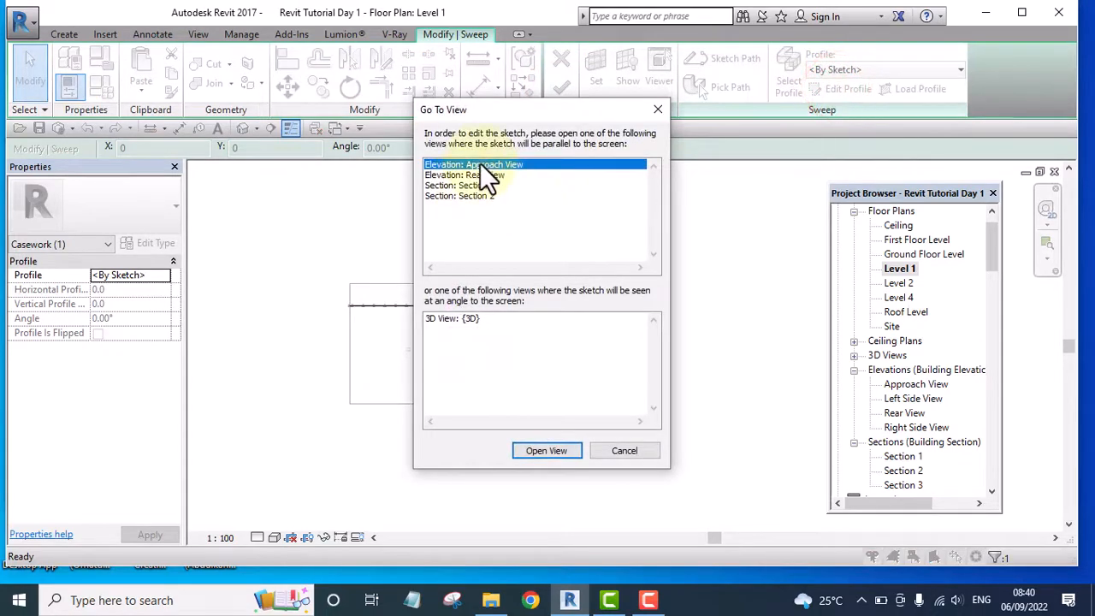
{"action": "double_click", "coordinate": [480, 164]}
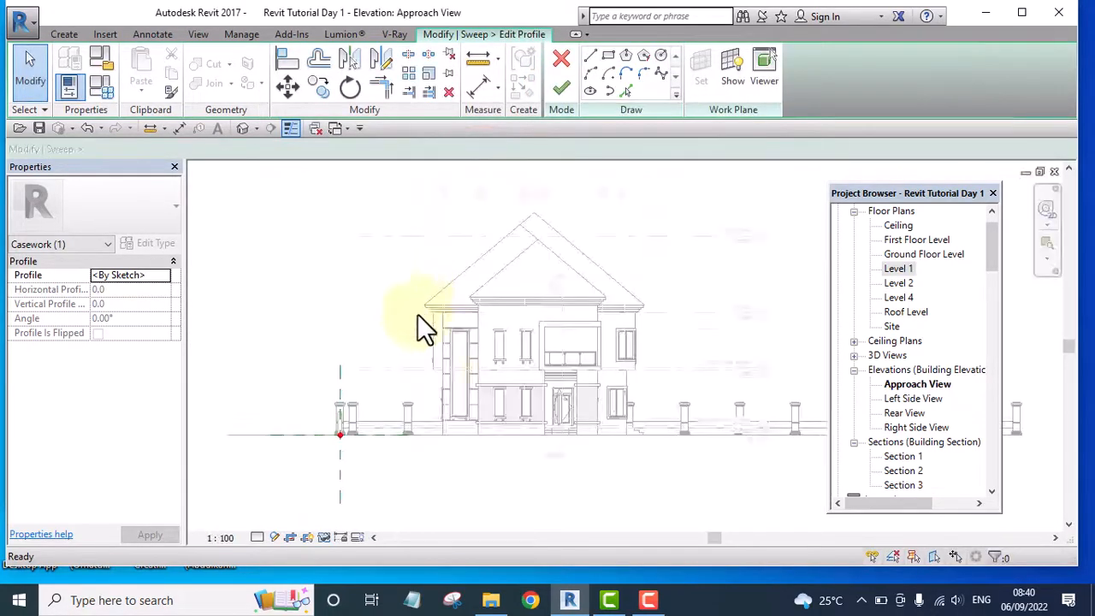
{"action": "scroll", "coordinate": [330, 425], "scroll_direction": "up", "scroll_amount": 10}
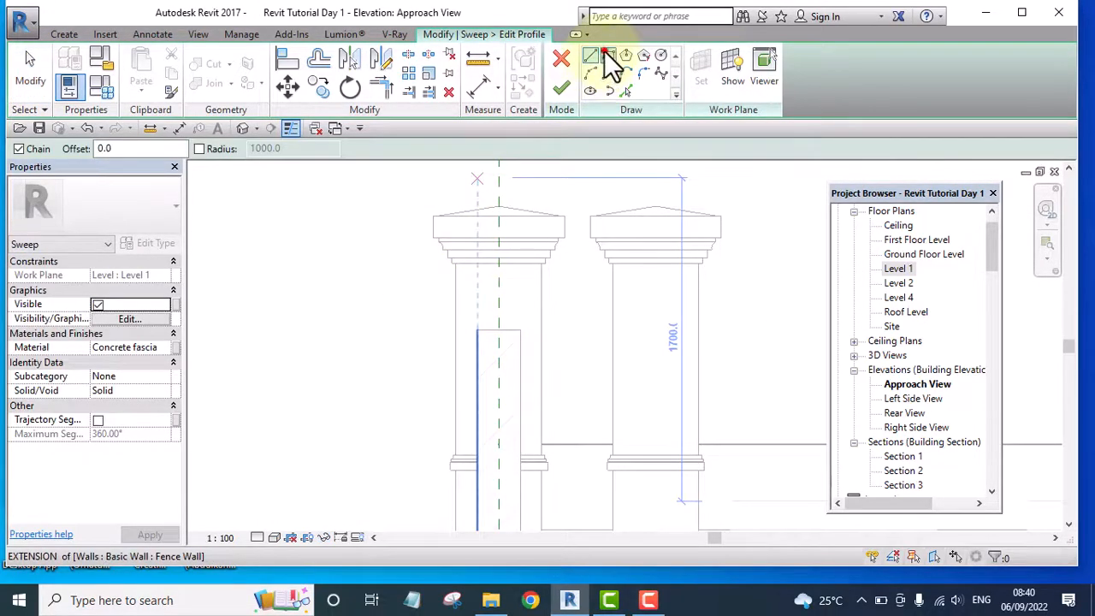
{"action": "left_click", "coordinate": [608, 55]}
{"action": "scroll", "coordinate": [477, 337], "scroll_direction": "up", "scroll_amount": 5}
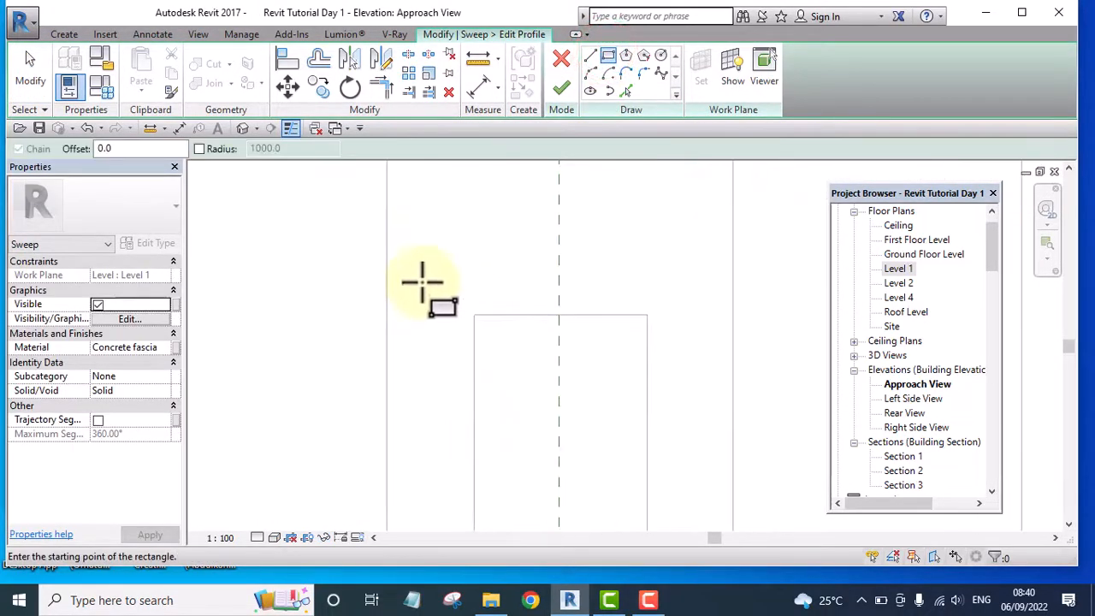
{"action": "left_click", "coordinate": [418, 275]}
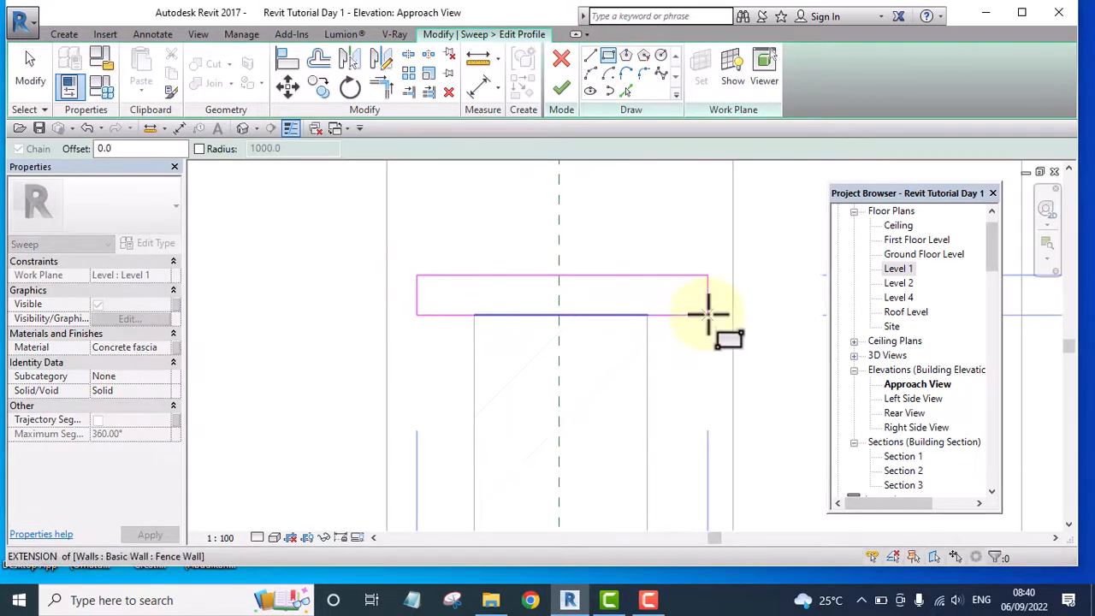
{"action": "left_click", "coordinate": [700, 314]}
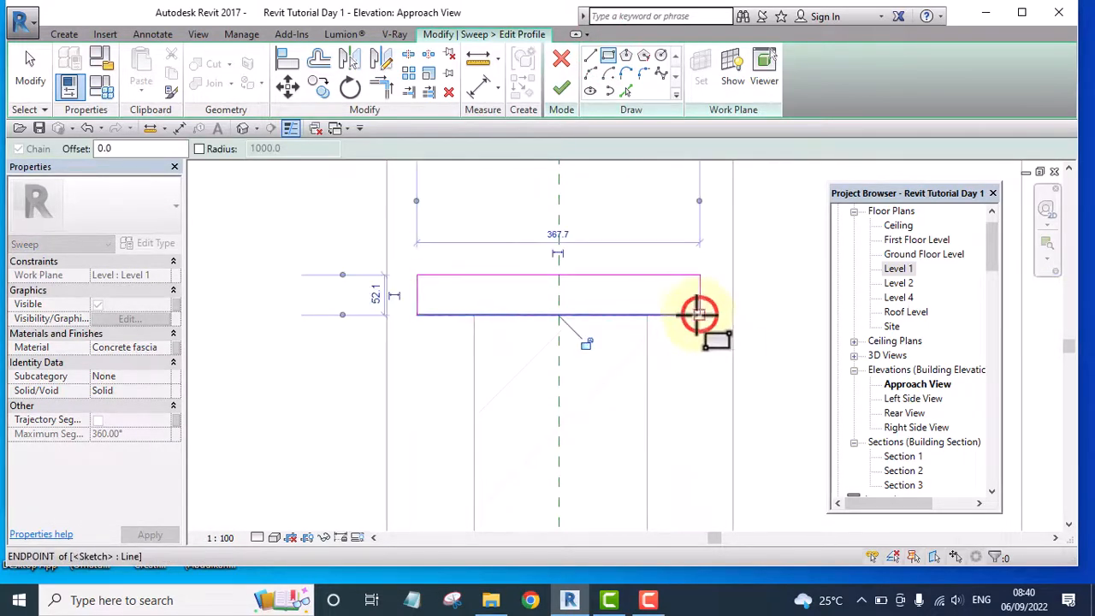
{"action": "scroll", "coordinate": [521, 362], "scroll_direction": "down", "scroll_amount": 3}
{"action": "key", "text": "Escape"}
Move the whole profile rectangle down slightly so it overlaps the top of the Fence Wall
{"action": "mouse_move", "coordinate": [384, 262]}
{"action": "left_mouse_down"}
{"action": "mouse_move", "coordinate": [674, 338]}
{"action": "mouse_move", "coordinate": [682, 389]}
{"action": "left_mouse_up"}
{"action": "scroll", "coordinate": [591, 342], "scroll_direction": "up", "scroll_amount": 3}
{"action": "mouse_move", "coordinate": [564, 264]}
{"action": "left_mouse_down"}
{"action": "mouse_move", "coordinate": [564, 293]}
{"action": "mouse_move", "coordinate": [555, 288]}
{"action": "left_mouse_up"}
{"action": "scroll", "coordinate": [395, 308], "scroll_direction": "down", "scroll_amount": 1}
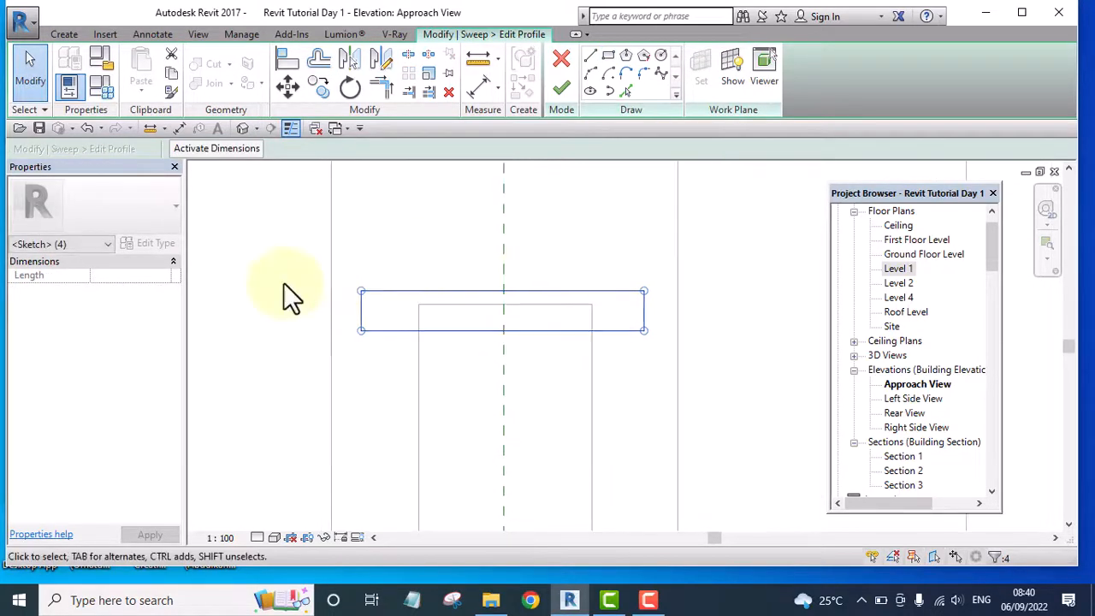
{"action": "left_click", "coordinate": [272, 274]}
Place an aligned dimension between the Fence Wall's left face and the left edge of the profile rectangle
{"action": "scroll", "coordinate": [369, 333], "scroll_direction": "up", "scroll_amount": 2}
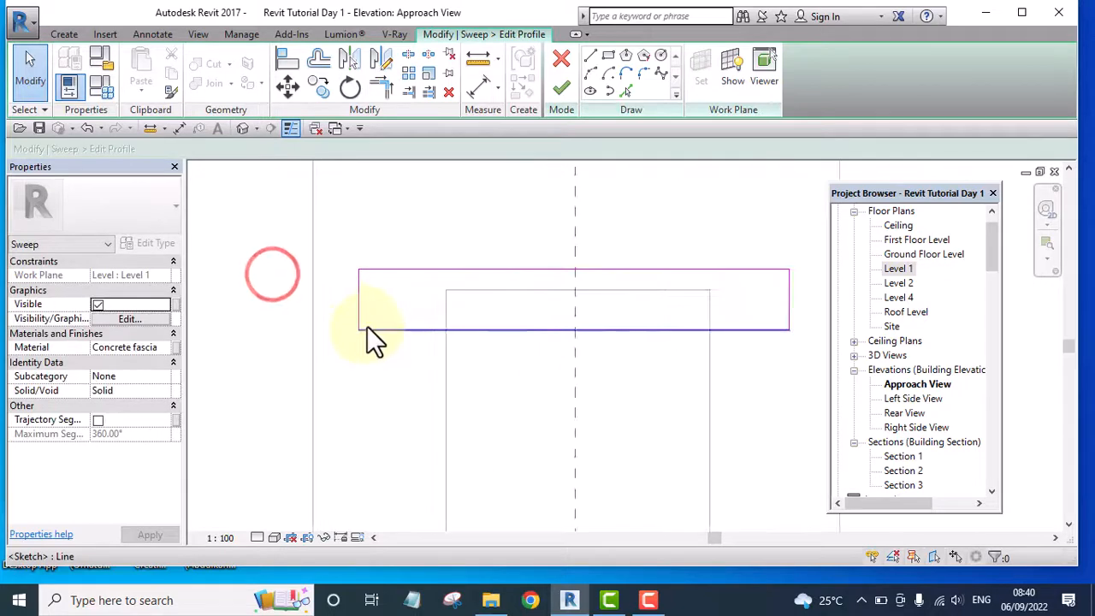
{"action": "left_click", "coordinate": [479, 92]}
{"action": "left_click", "coordinate": [460, 390]}
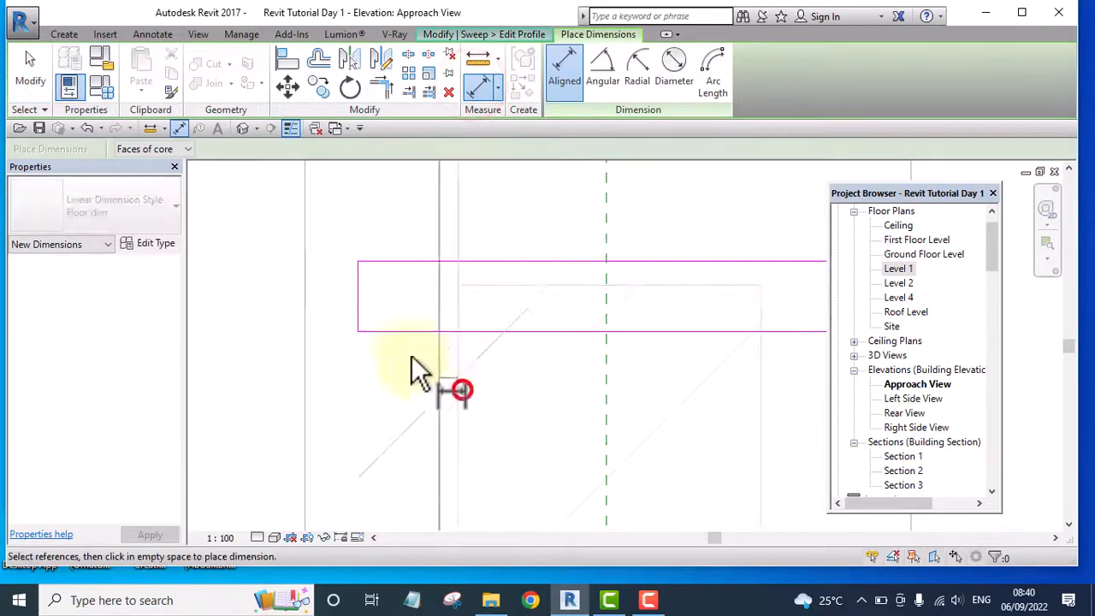
{"action": "left_click", "coordinate": [357, 300]}
{"action": "scroll", "coordinate": [475, 377], "scroll_direction": "down", "scroll_amount": 2}
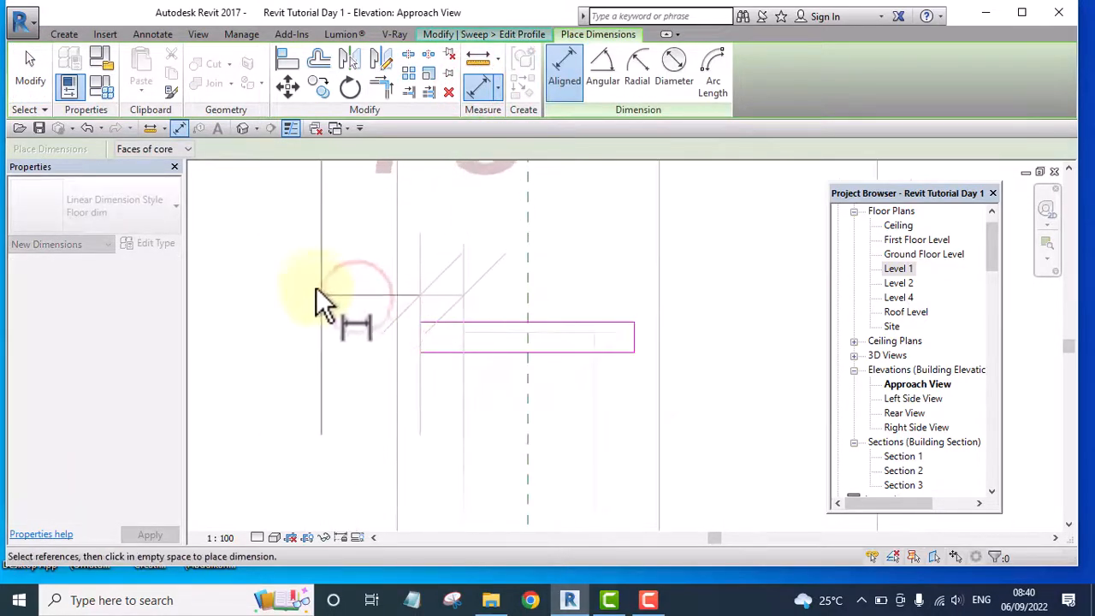
{"action": "left_click", "coordinate": [305, 284]}
{"action": "scroll", "coordinate": [304, 291], "scroll_direction": "down", "scroll_amount": 2}
{"action": "scroll", "coordinate": [520, 440], "scroll_direction": "up", "scroll_amount": 1}
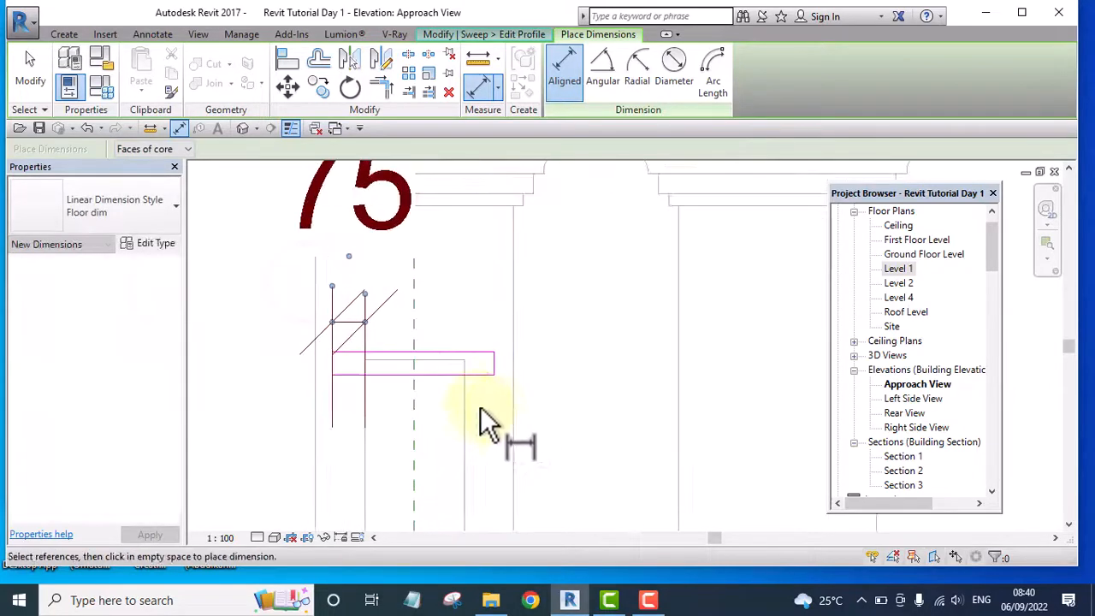
Place an aligned dimension between the Fence Wall's right face and the right edge of the profile rectangle
{"action": "left_click", "coordinate": [468, 406]}
{"action": "scroll", "coordinate": [496, 361], "scroll_direction": "up", "scroll_amount": 3}
{"action": "left_click", "coordinate": [496, 362]}
{"action": "scroll", "coordinate": [539, 420], "scroll_direction": "down", "scroll_amount": 6}
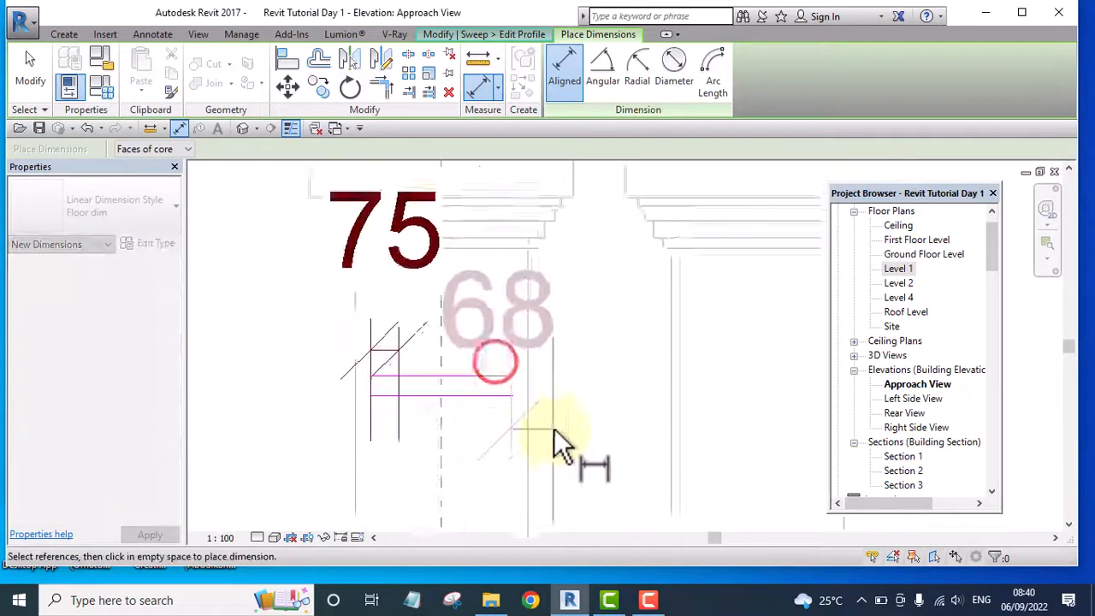
{"action": "left_click", "coordinate": [607, 358]}
{"action": "scroll", "coordinate": [524, 368], "scroll_direction": "up", "scroll_amount": 2}
{"action": "left_click", "coordinate": [518, 283]}
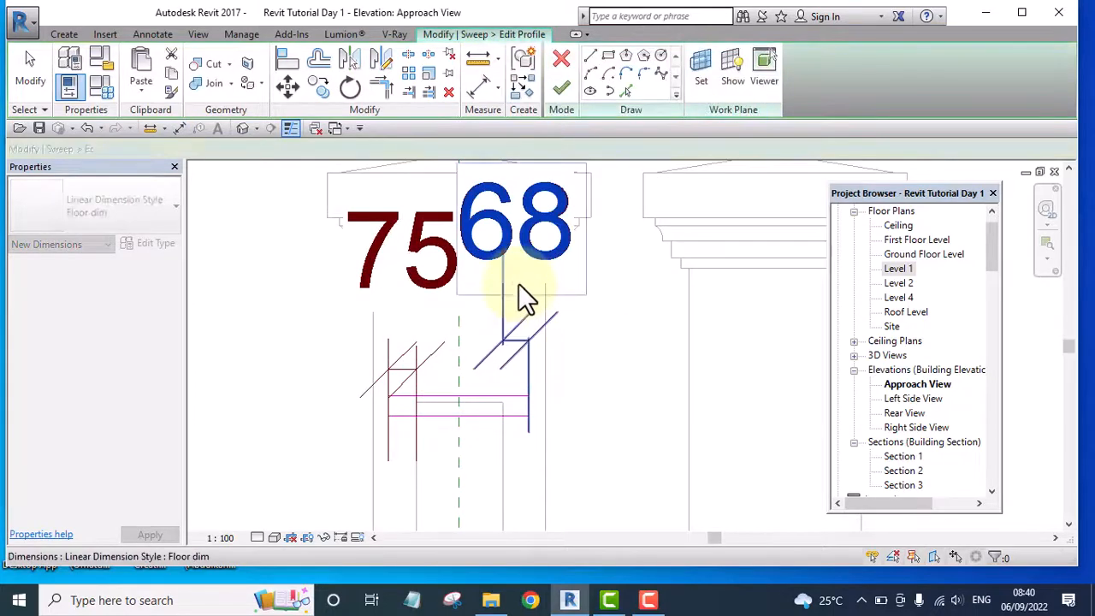
{"action": "scroll", "coordinate": [518, 286], "scroll_direction": "down", "scroll_amount": 2}
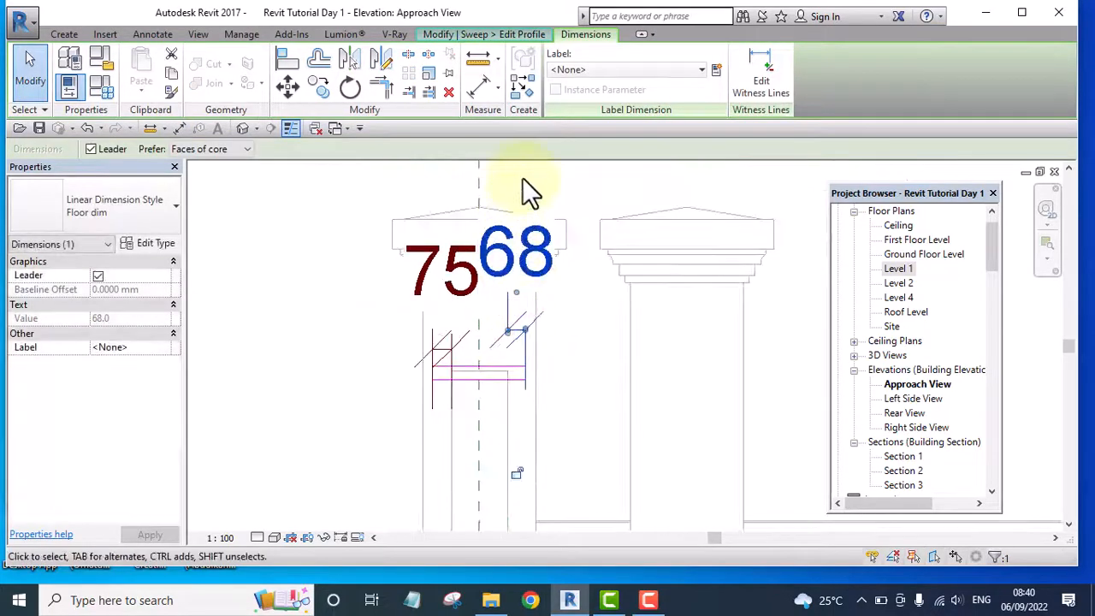
Set the profile rectangle's overhang beyond the Fence Wall's right face to 75 by shifting its right edge
{"action": "left_click", "coordinate": [520, 180]}
{"action": "left_click_drag", "start_coordinate": [510, 179], "coordinate": [622, 456]}
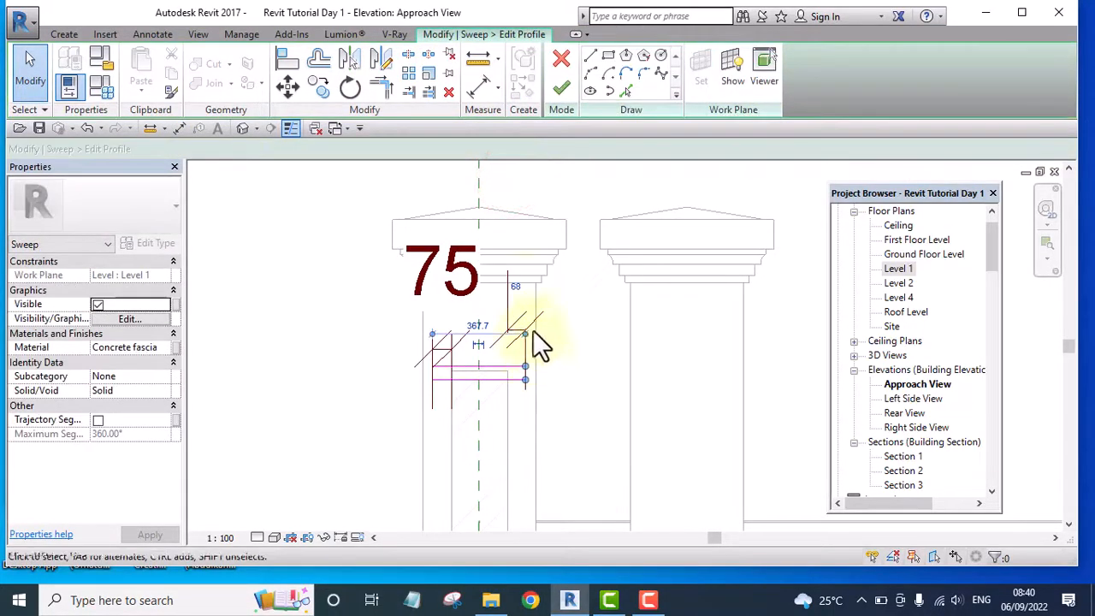
{"action": "left_click", "coordinate": [518, 281]}
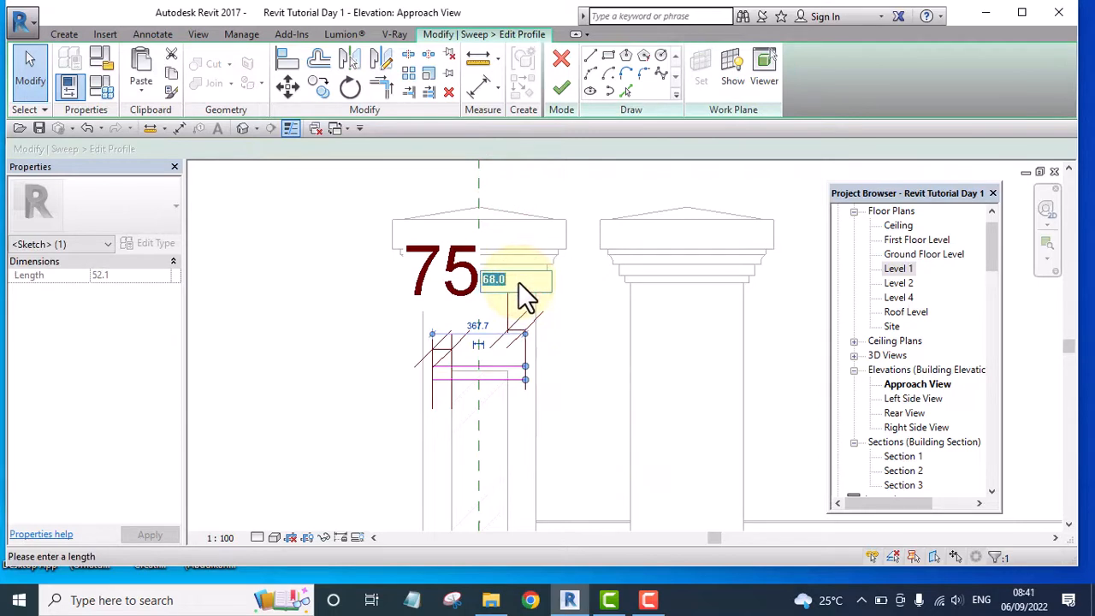
{"action": "type", "text": "75"}
{"action": "left_click", "coordinate": [602, 334]}
{"action": "scroll", "coordinate": [582, 299], "scroll_direction": "down", "scroll_amount": 2}
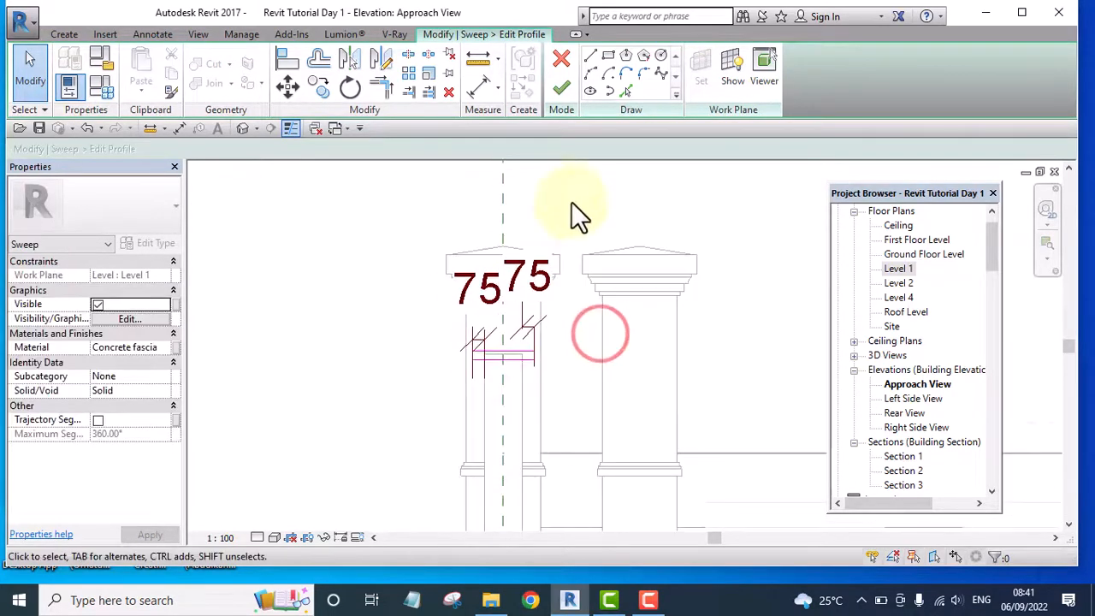
Duplicate the Coping material, and assign the original Coping material to the sweep
{"action": "left_click", "coordinate": [162, 346]}
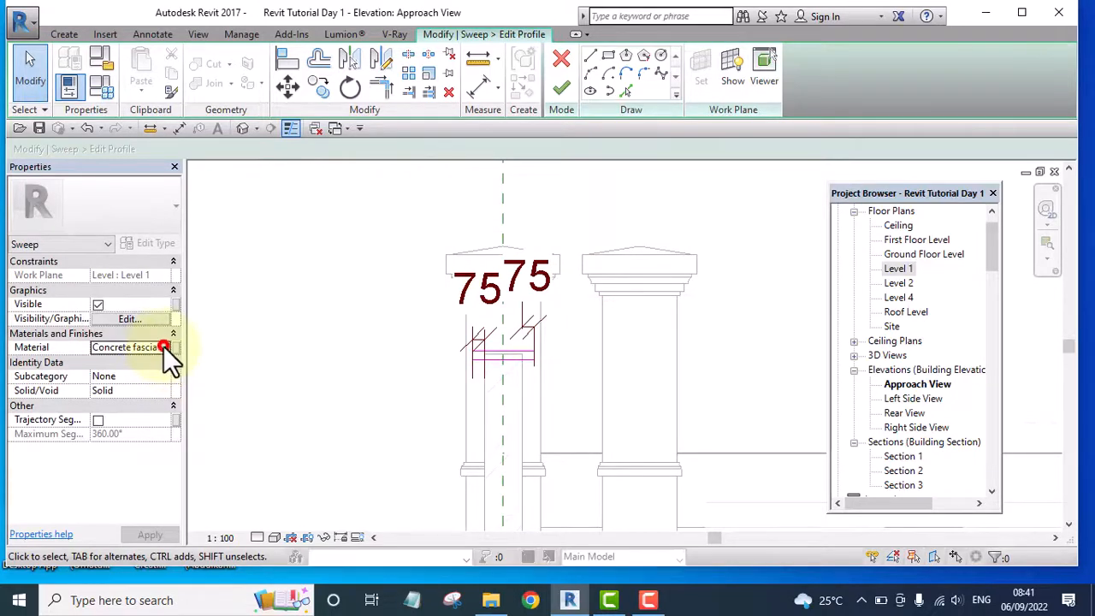
{"action": "left_click", "coordinate": [165, 346]}
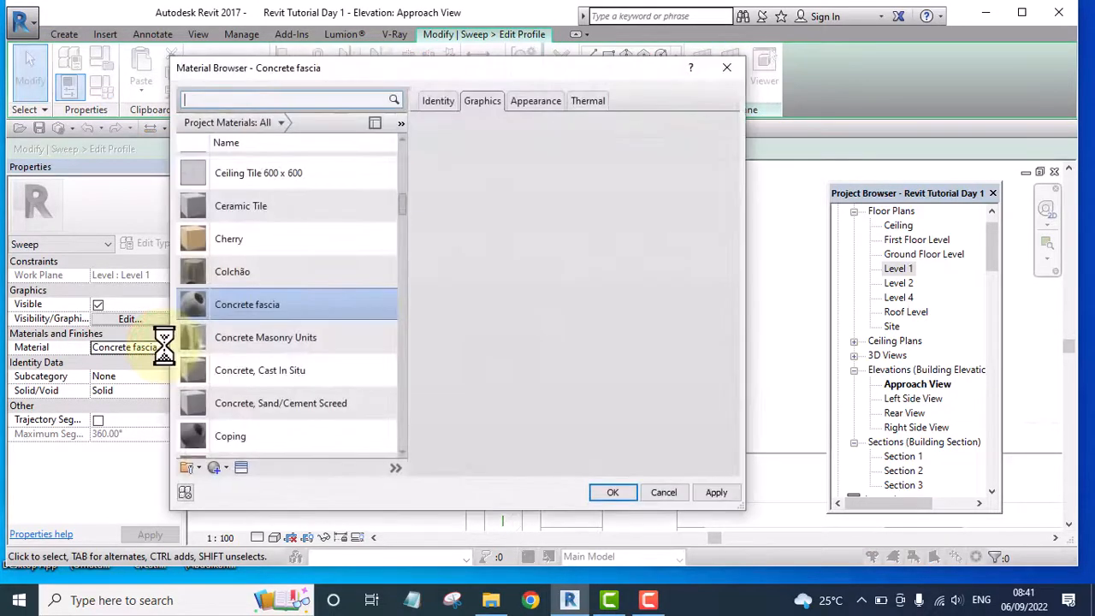
{"action": "left_click", "coordinate": [244, 436]}
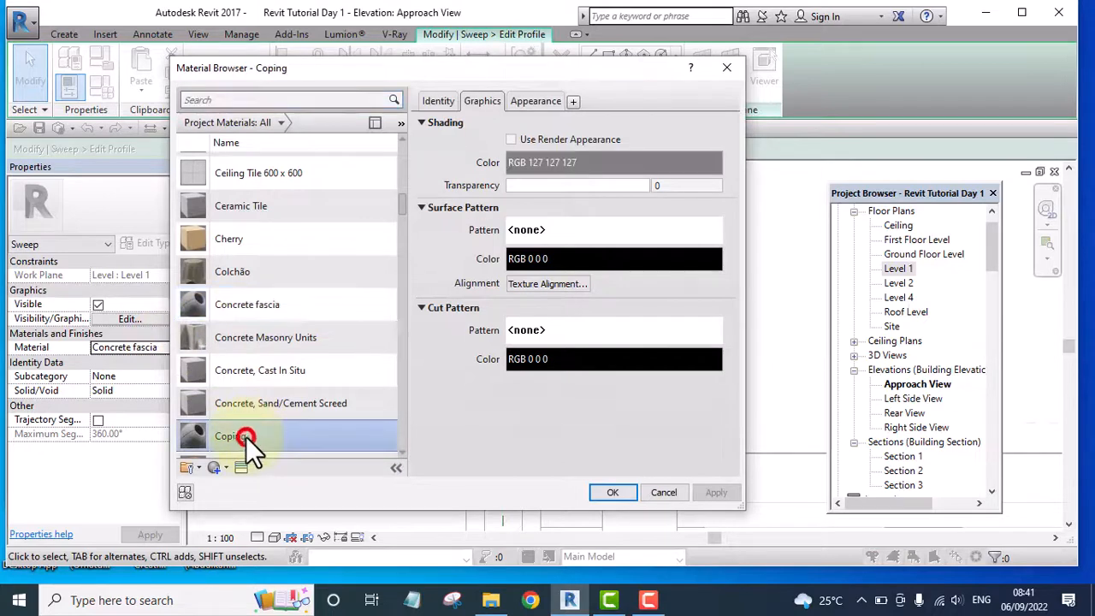
{"action": "right_click", "coordinate": [240, 437]}
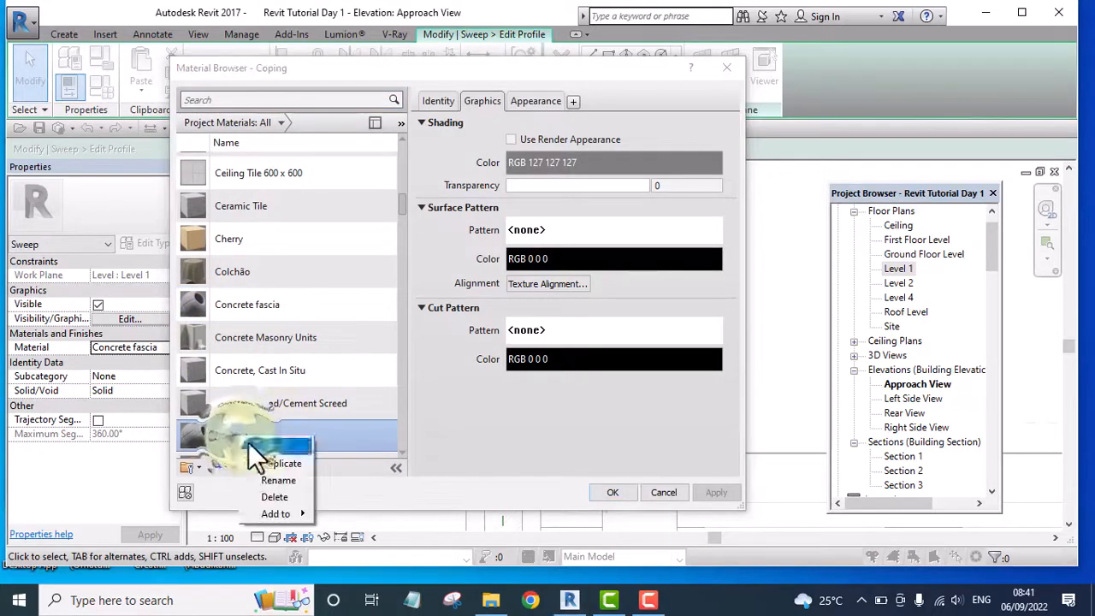
{"action": "left_click", "coordinate": [294, 463]}
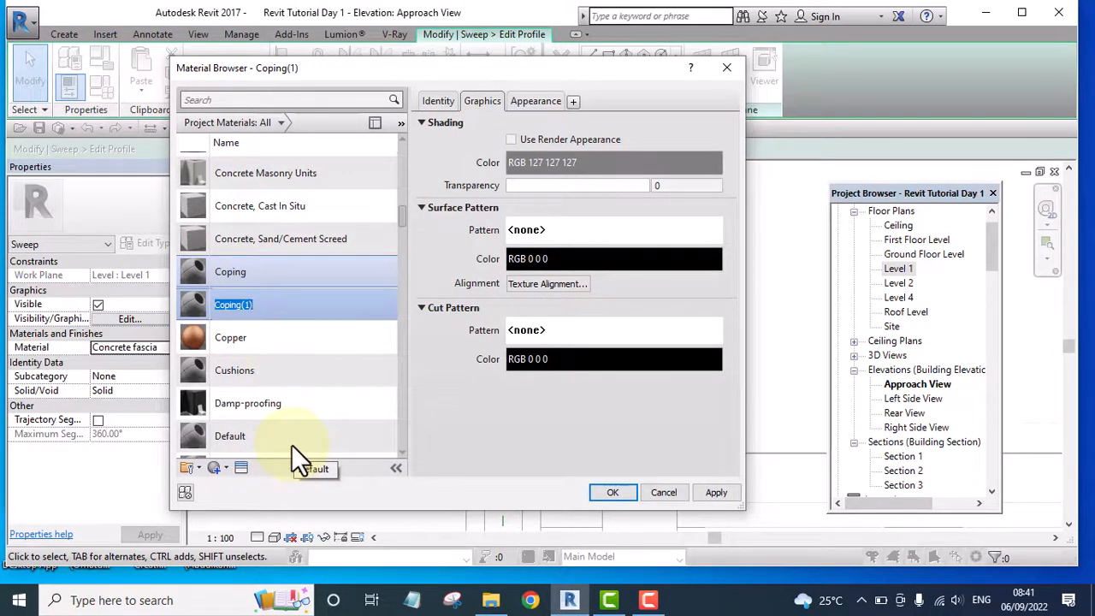
{"action": "left_click", "coordinate": [228, 284]}
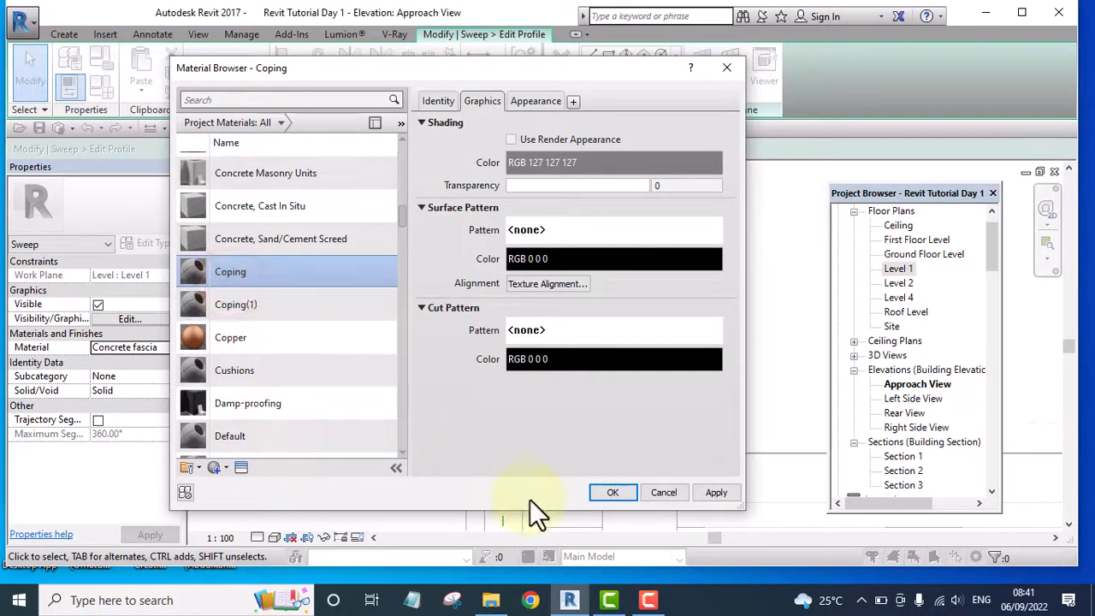
{"action": "left_click", "coordinate": [605, 493]}
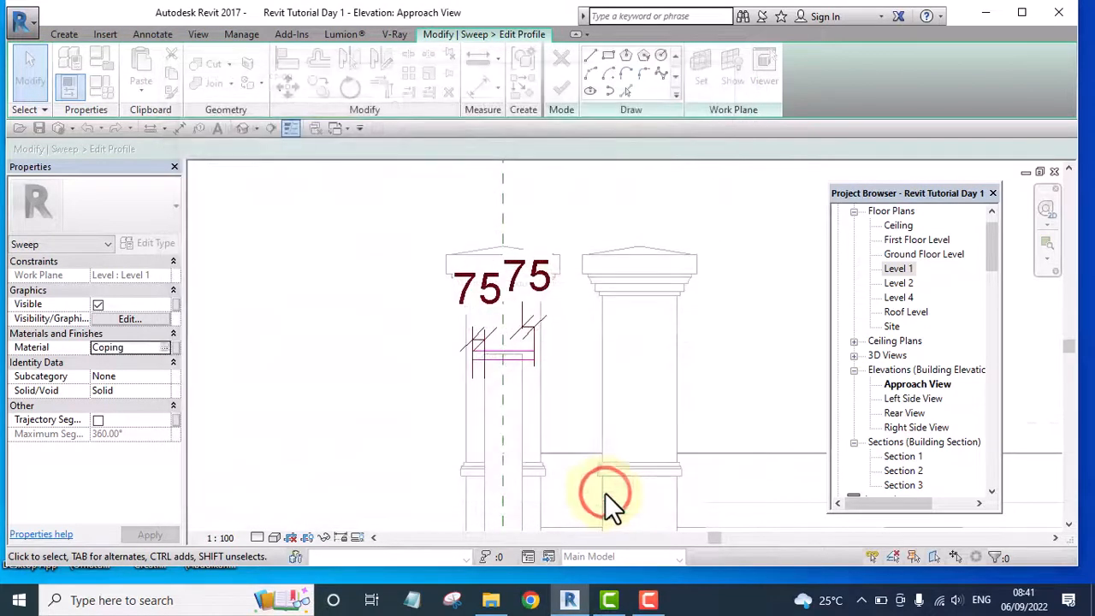
Finish the profile sketch, the sweep and the in-place casework model
{"action": "left_click", "coordinate": [557, 86]}
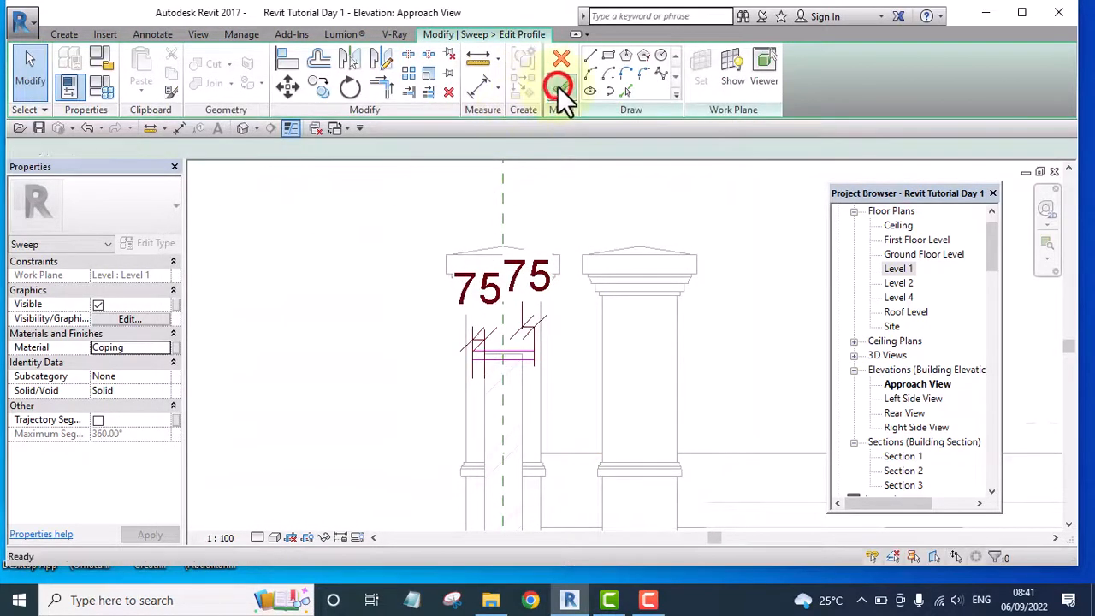
{"action": "left_click", "coordinate": [559, 84]}
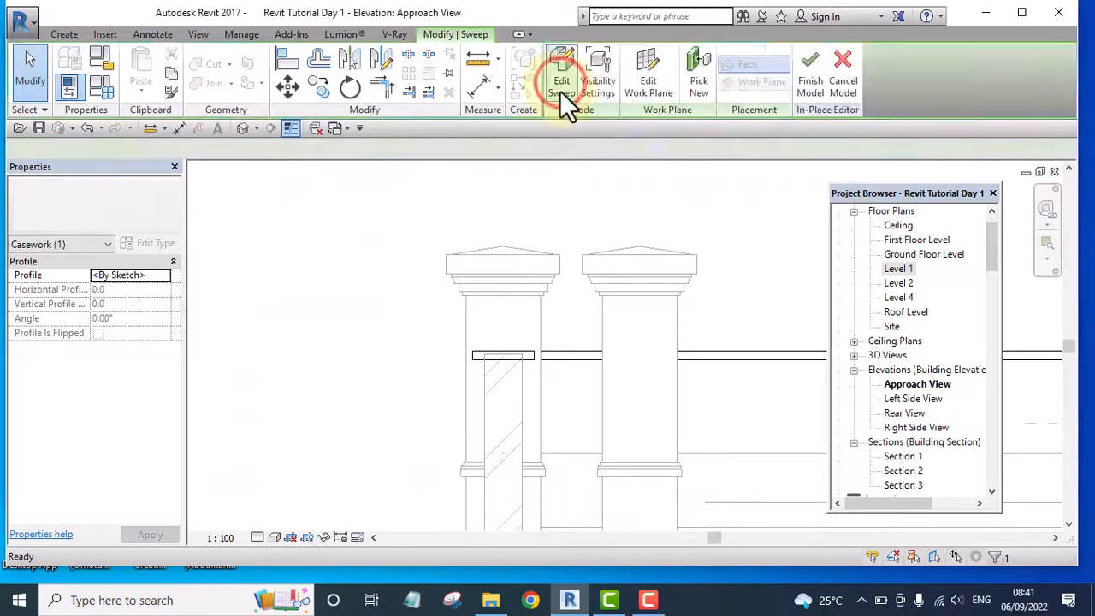
{"action": "left_click", "coordinate": [808, 85]}
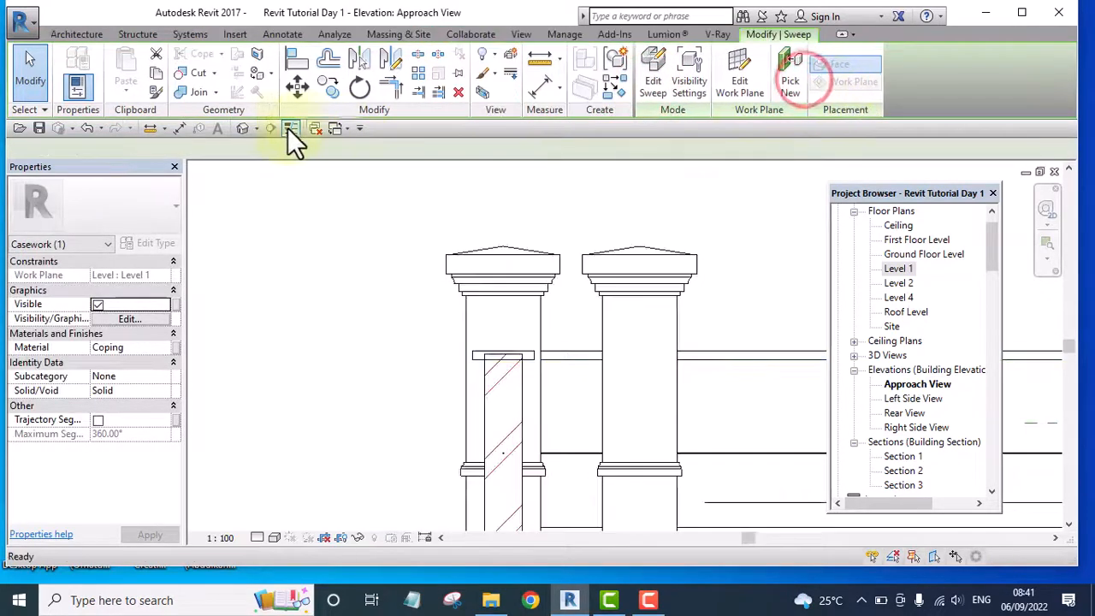
Examine the coping sweep along the fence walls and where it meets the columns in the 3D view
{"action": "left_click", "coordinate": [243, 129]}
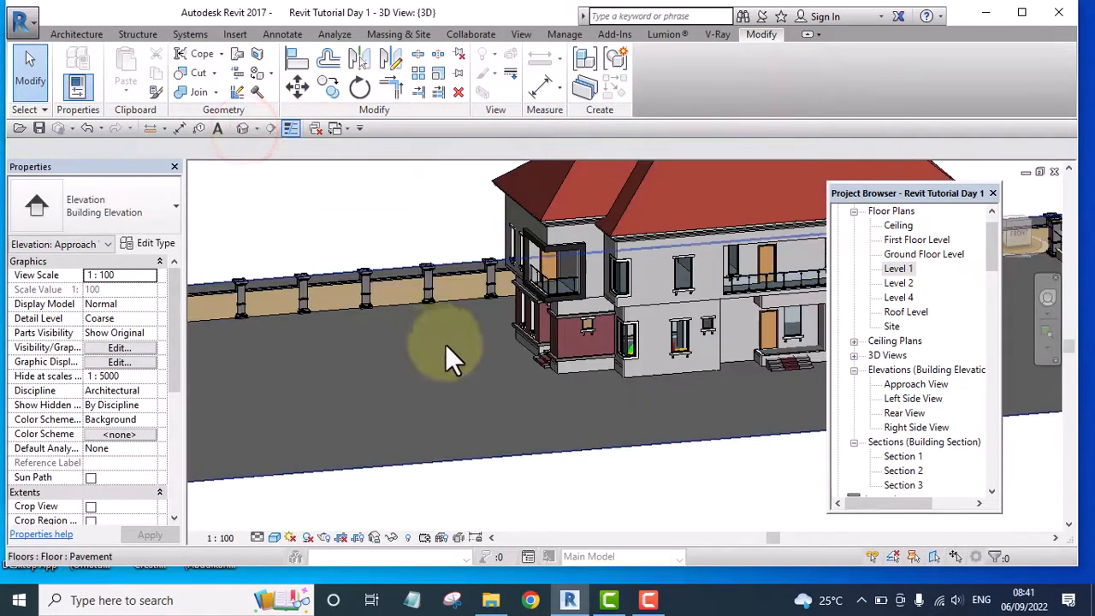
{"action": "scroll", "coordinate": [270, 285], "scroll_direction": "up", "scroll_amount": 5}
{"action": "middle_click_drag", "start_coordinate": [266, 284], "coordinate": [578, 543], "text": "shift"}
{"action": "middle_click_drag", "start_coordinate": [814, 352], "coordinate": [513, 354], "text": "shift"}
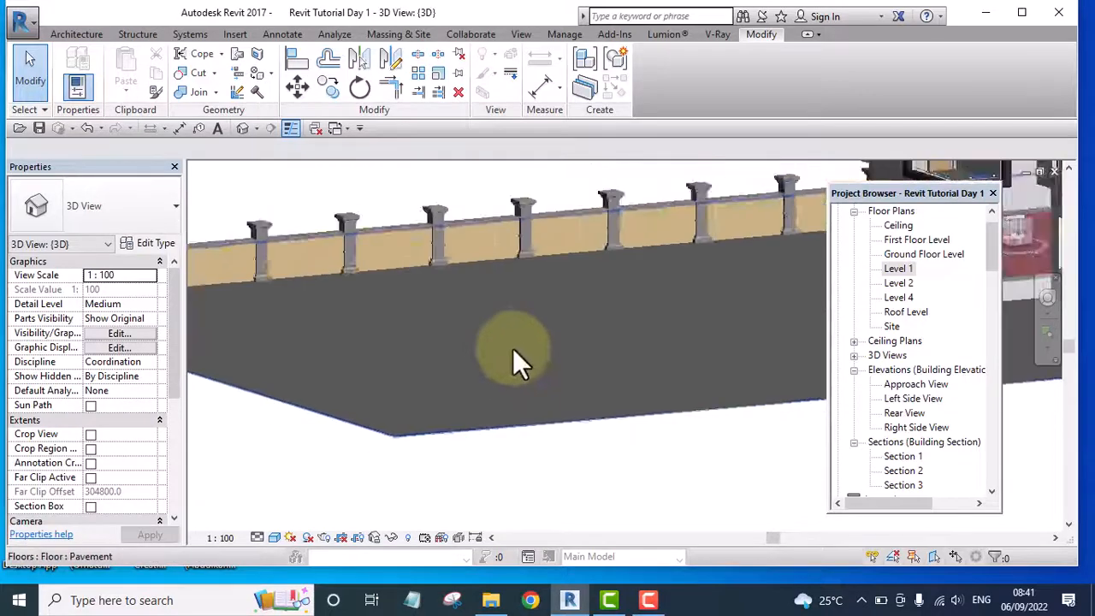
{"action": "scroll", "coordinate": [371, 281], "scroll_direction": "up", "scroll_amount": 5}
{"action": "scroll", "coordinate": [556, 385], "scroll_direction": "down", "scroll_amount": 1}
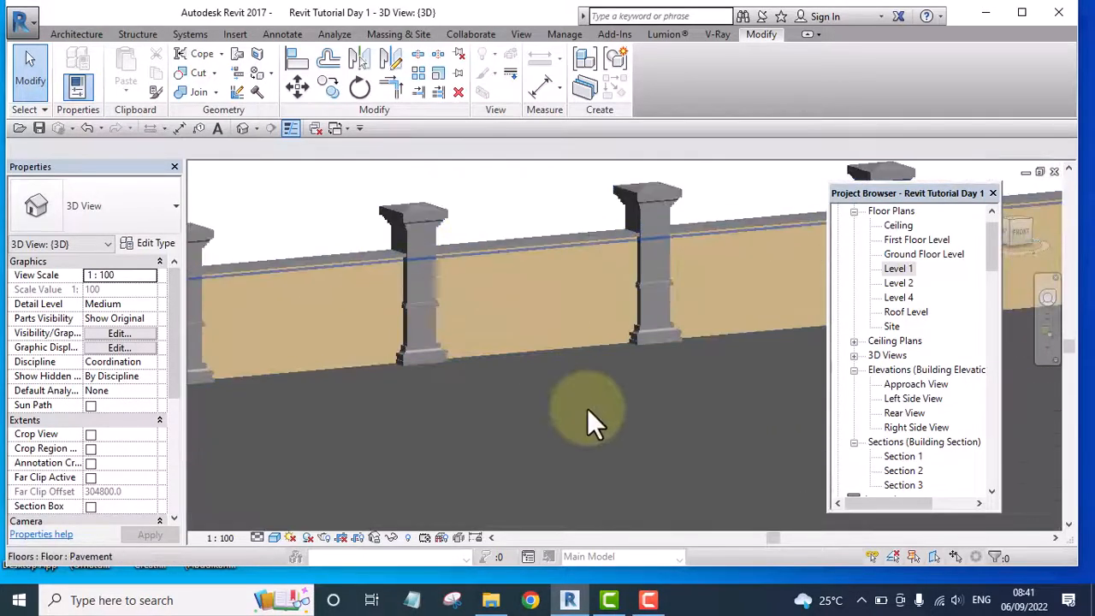
{"action": "scroll", "coordinate": [453, 259], "scroll_direction": "up", "scroll_amount": 3}
{"action": "scroll", "coordinate": [433, 248], "scroll_direction": "up", "scroll_amount": 2}
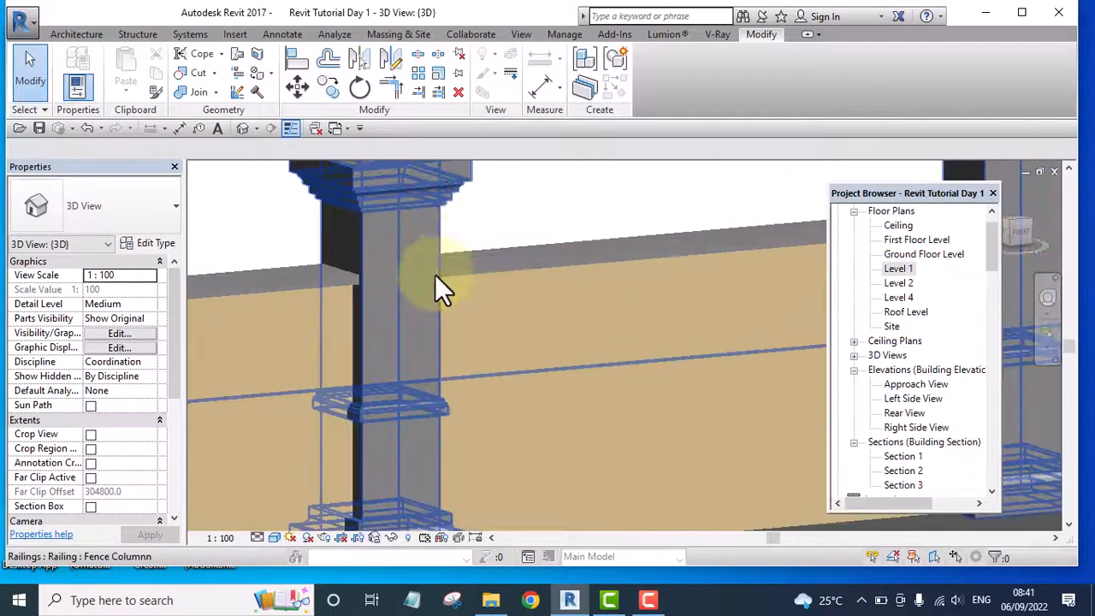
Inspect the columns, wall segments and coping along the whole fence run in the 3D view
{"action": "scroll", "coordinate": [449, 278], "scroll_direction": "down", "scroll_amount": 5}
{"action": "scroll", "coordinate": [725, 272], "scroll_direction": "down", "scroll_amount": 2}
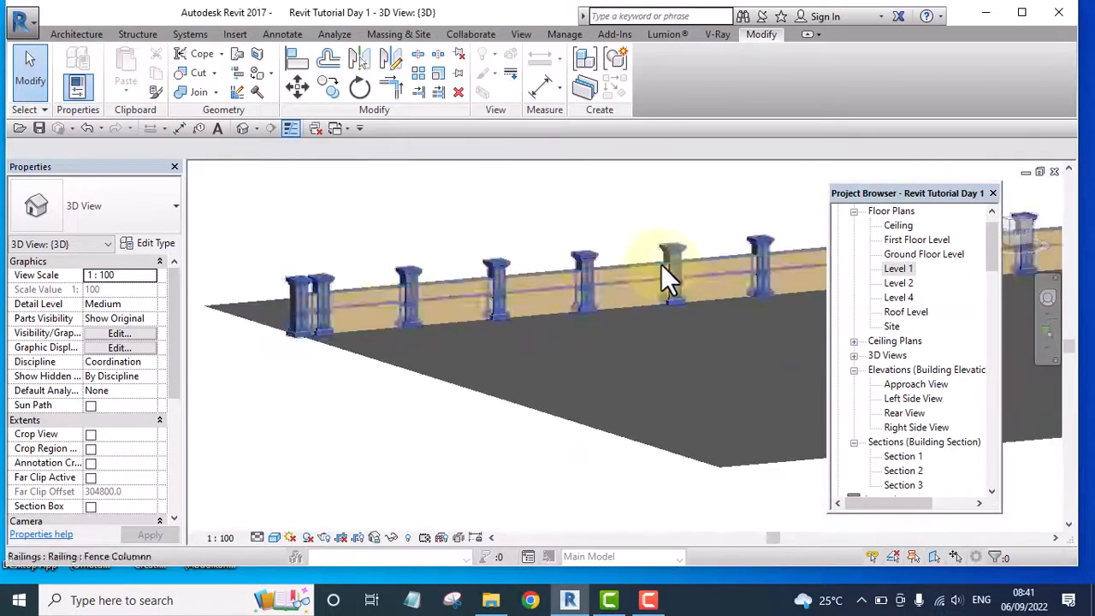
{"action": "scroll", "coordinate": [286, 293], "scroll_direction": "up", "scroll_amount": 5}
{"action": "scroll", "coordinate": [695, 278], "scroll_direction": "down", "scroll_amount": 4}
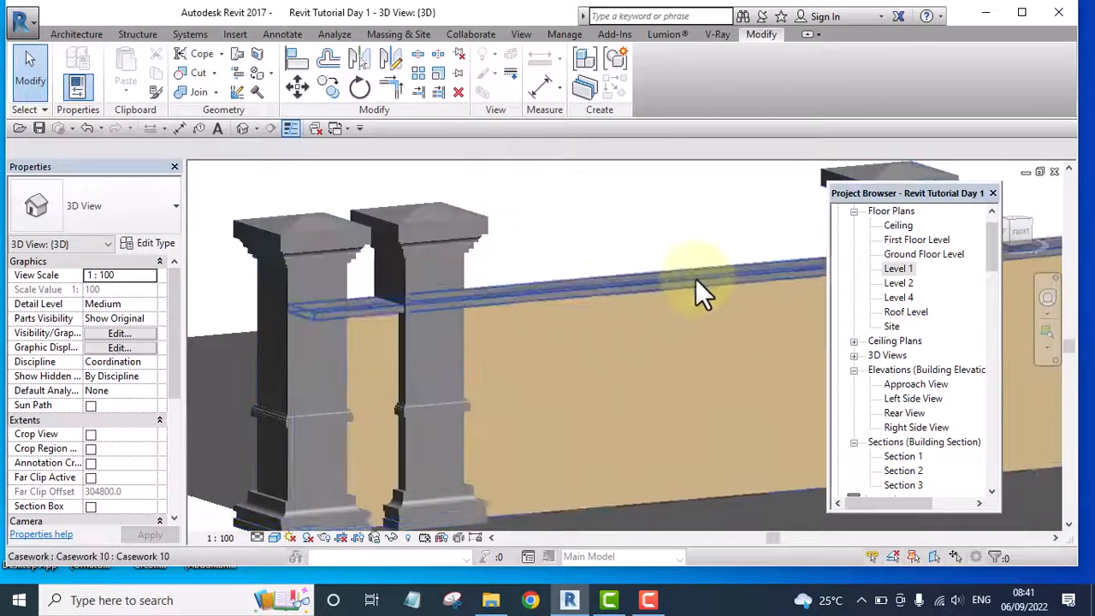
{"action": "scroll", "coordinate": [499, 283], "scroll_direction": "up", "scroll_amount": 3}
{"action": "scroll", "coordinate": [707, 268], "scroll_direction": "down", "scroll_amount": 2}
{"action": "middle_click_drag", "start_coordinate": [707, 268], "coordinate": [329, 330]}
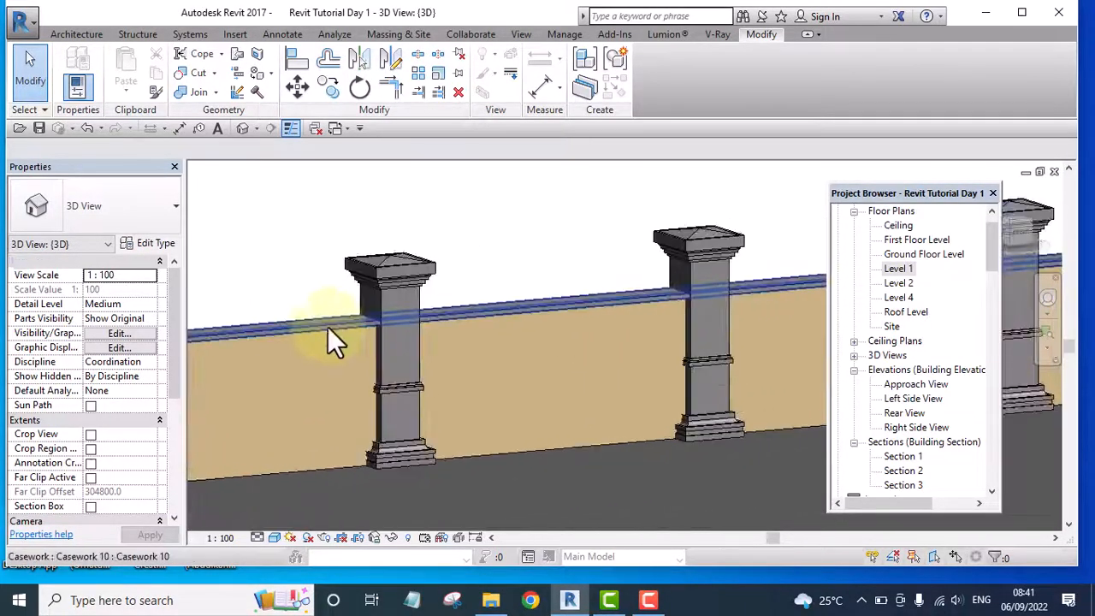
{"action": "scroll", "coordinate": [565, 325], "scroll_direction": "down", "scroll_amount": 4}
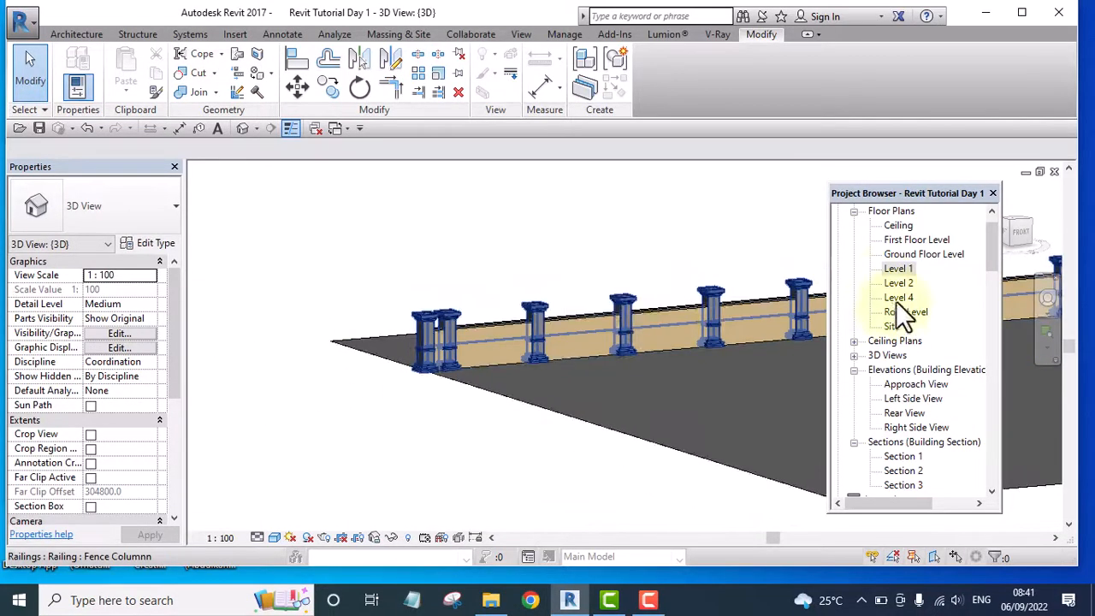
In the Level 1 floor plan, start a sketched railing path with the 900mm railing type
{"action": "double_click", "coordinate": [900, 259]}
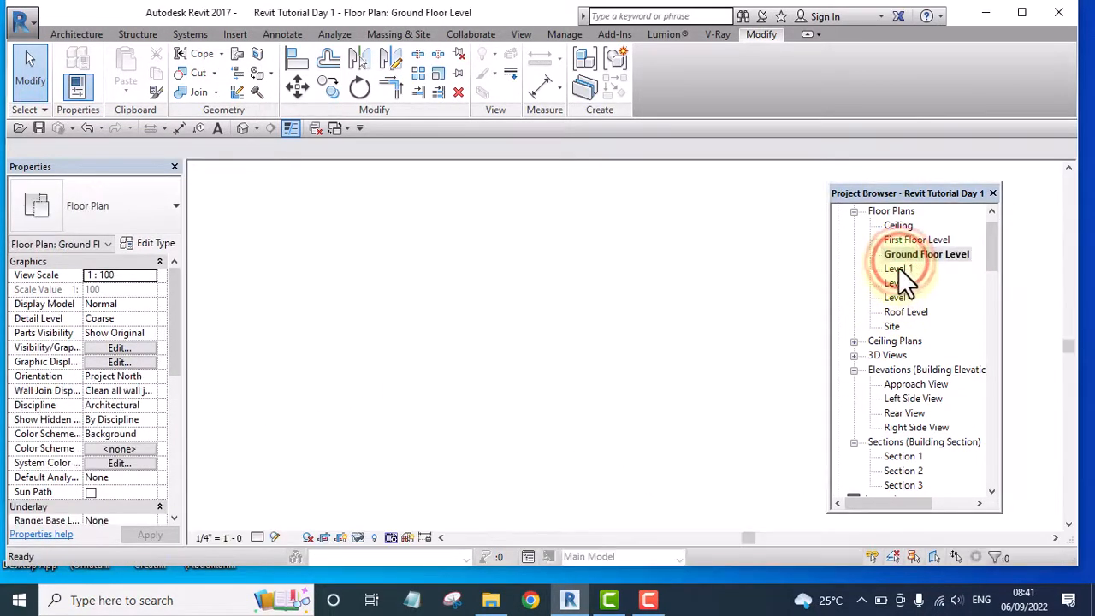
{"action": "double_click", "coordinate": [898, 268]}
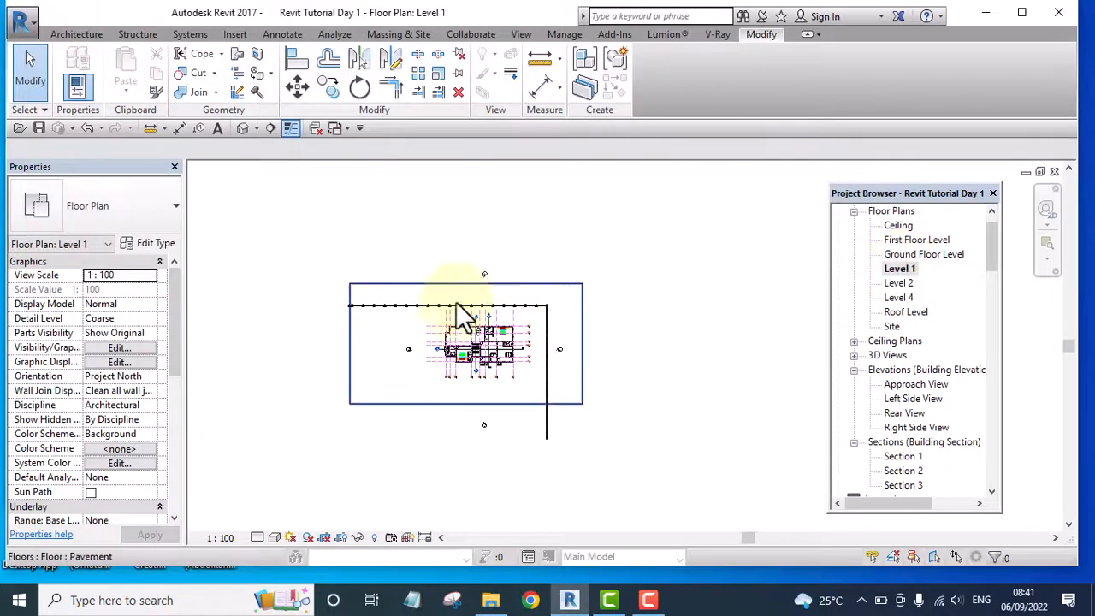
{"action": "scroll", "coordinate": [317, 320], "scroll_direction": "up", "scroll_amount": 5}
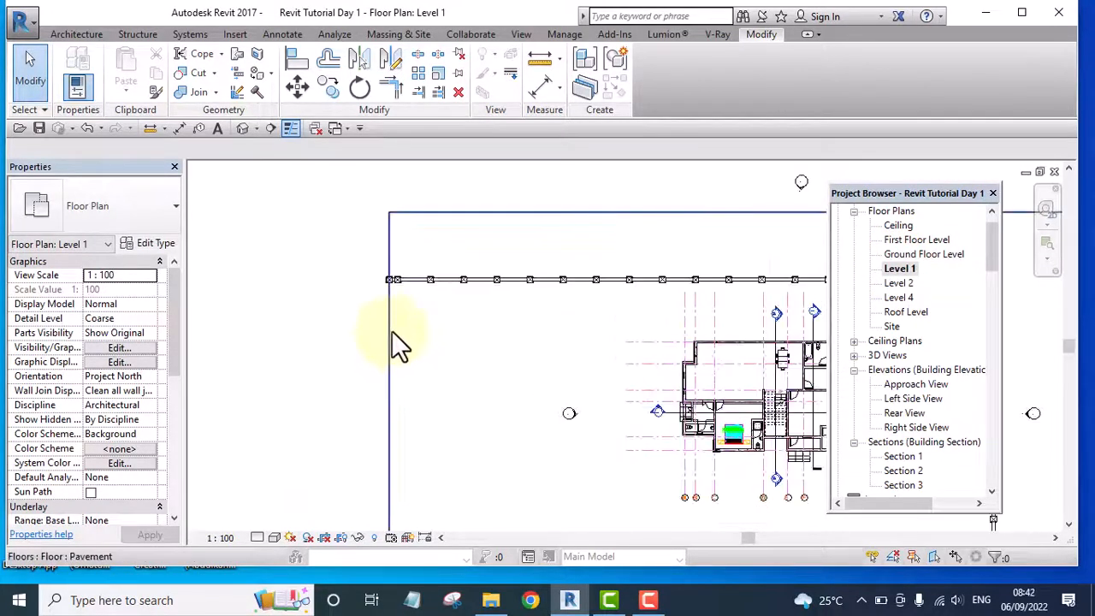
{"action": "scroll", "coordinate": [381, 321], "scroll_direction": "down", "scroll_amount": 5}
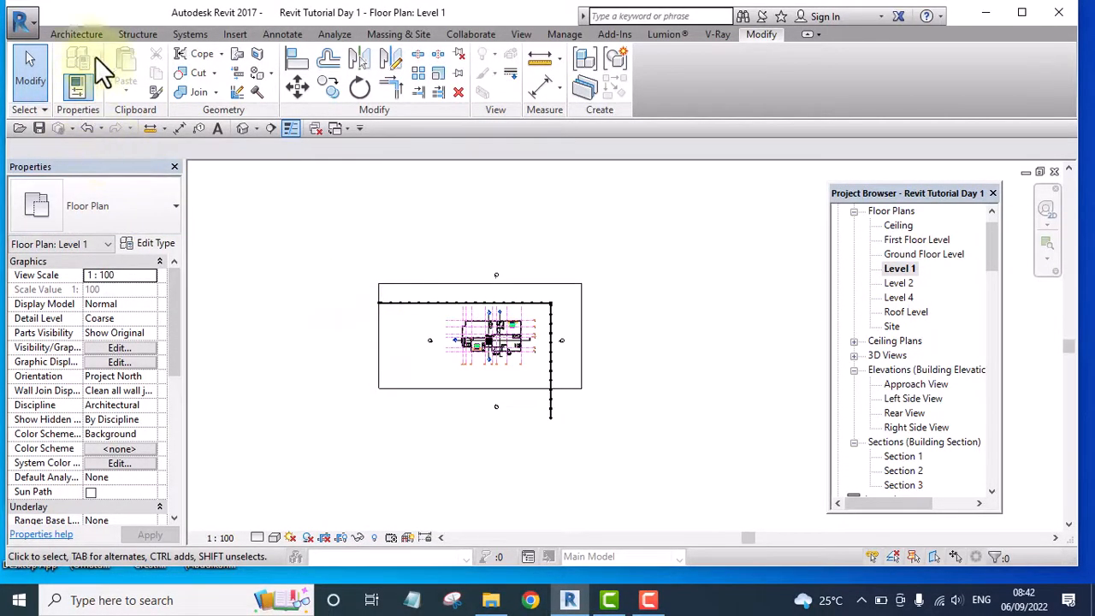
{"action": "left_click", "coordinate": [76, 34]}
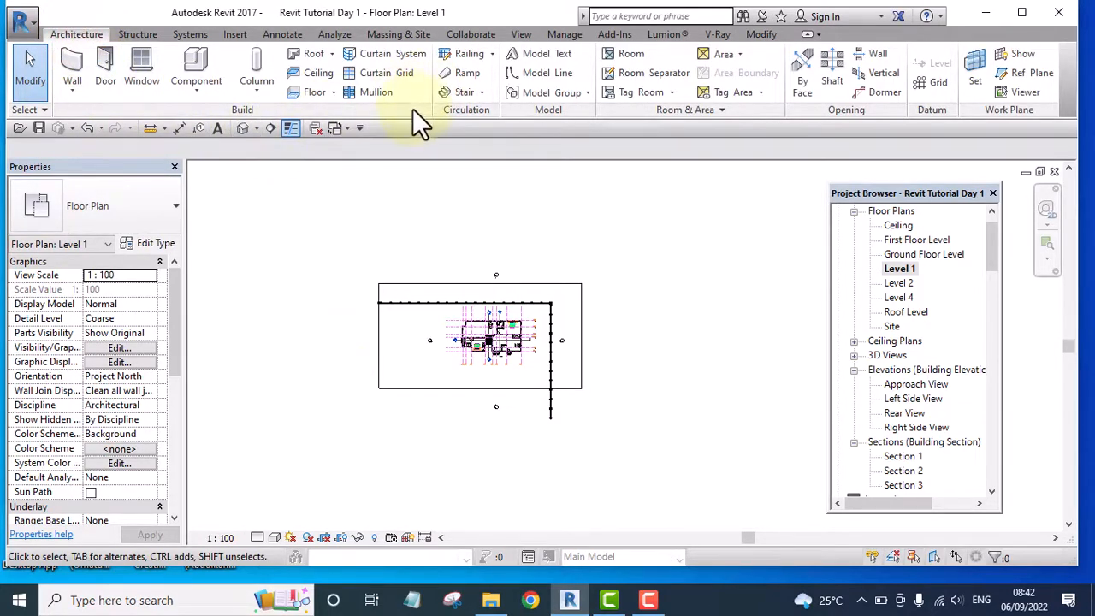
{"action": "left_click", "coordinate": [491, 55]}
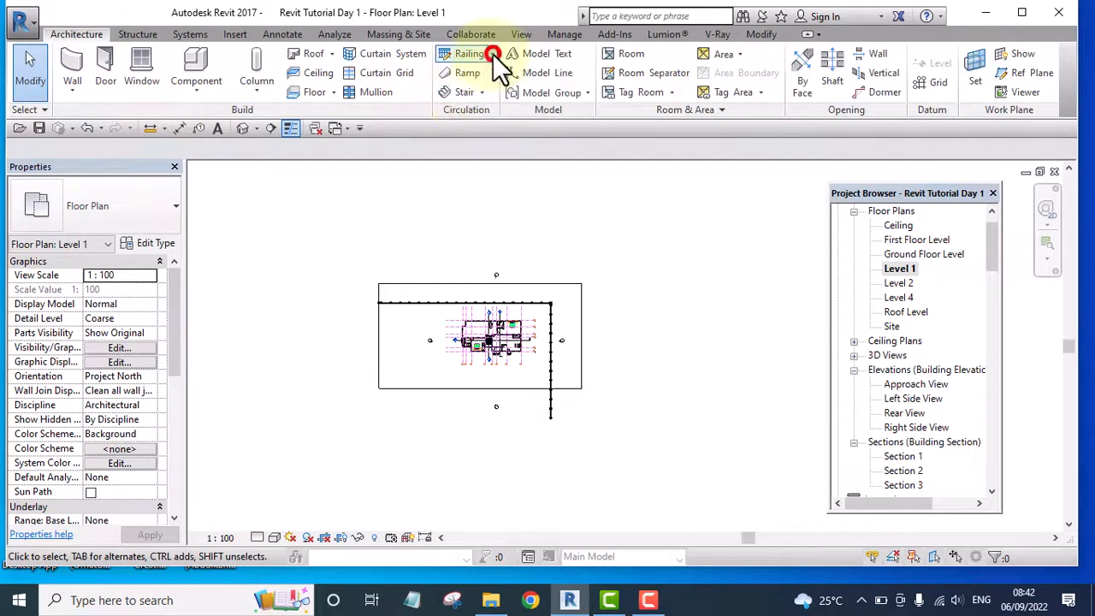
{"action": "left_click", "coordinate": [480, 79]}
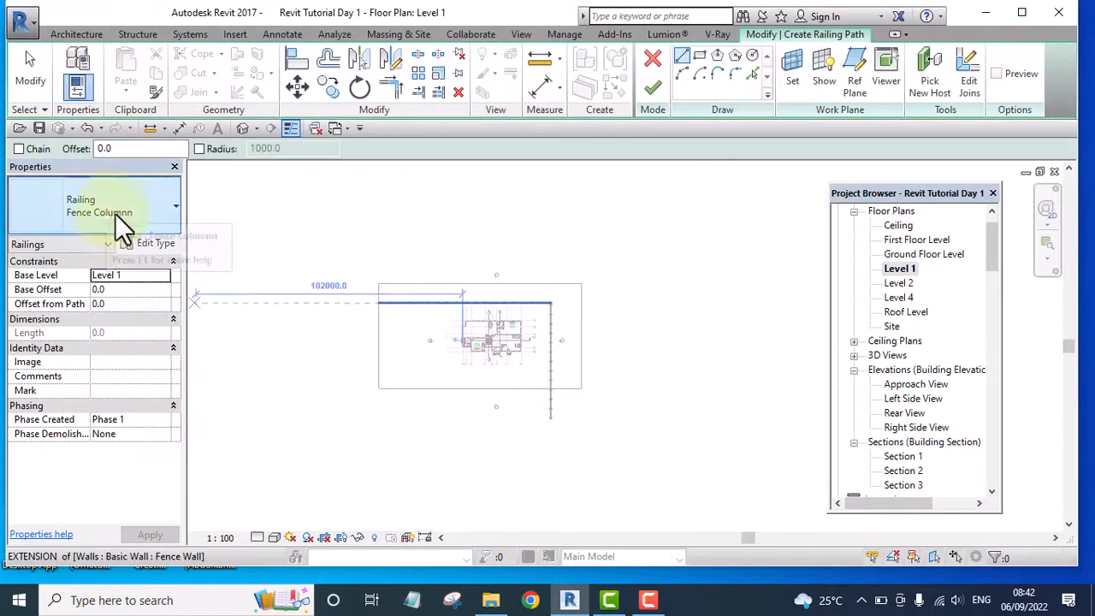
{"action": "left_click", "coordinate": [117, 205]}
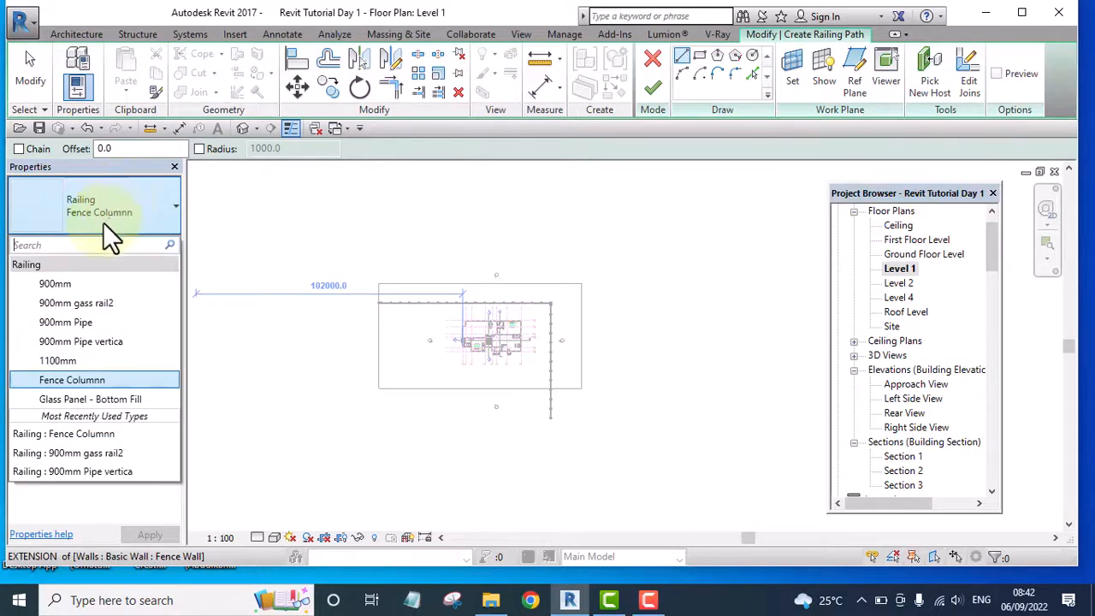
{"action": "left_click", "coordinate": [58, 283]}
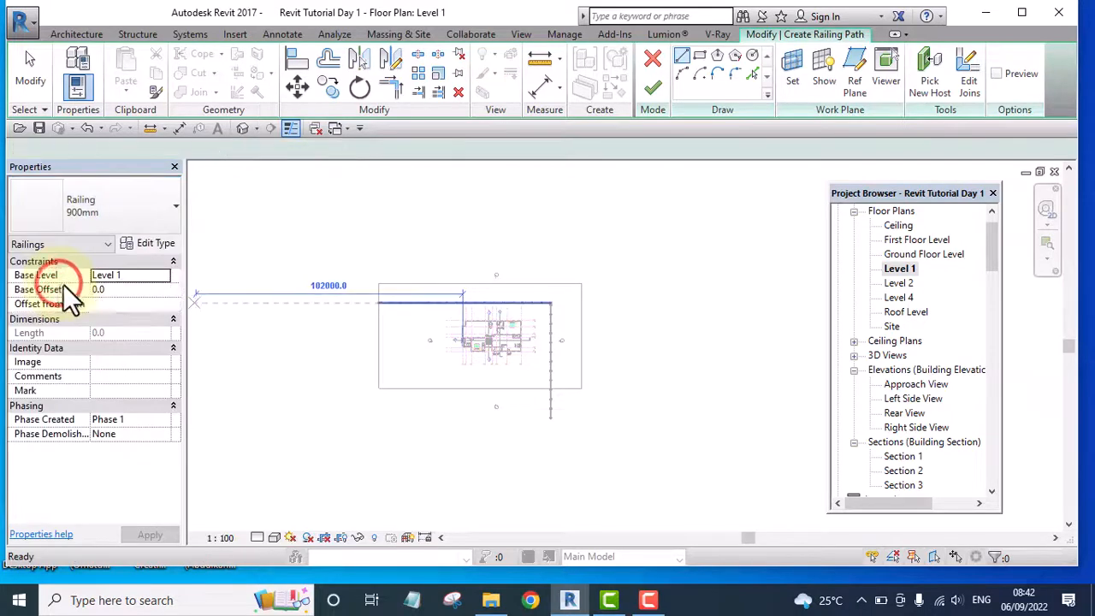
Draw the railing path along the horizontal fence run, from the outer face of the end column to the corner column's centre
{"action": "scroll", "coordinate": [368, 308], "scroll_direction": "up", "scroll_amount": 2}
{"action": "scroll", "coordinate": [368, 307], "scroll_direction": "up", "scroll_amount": 4}
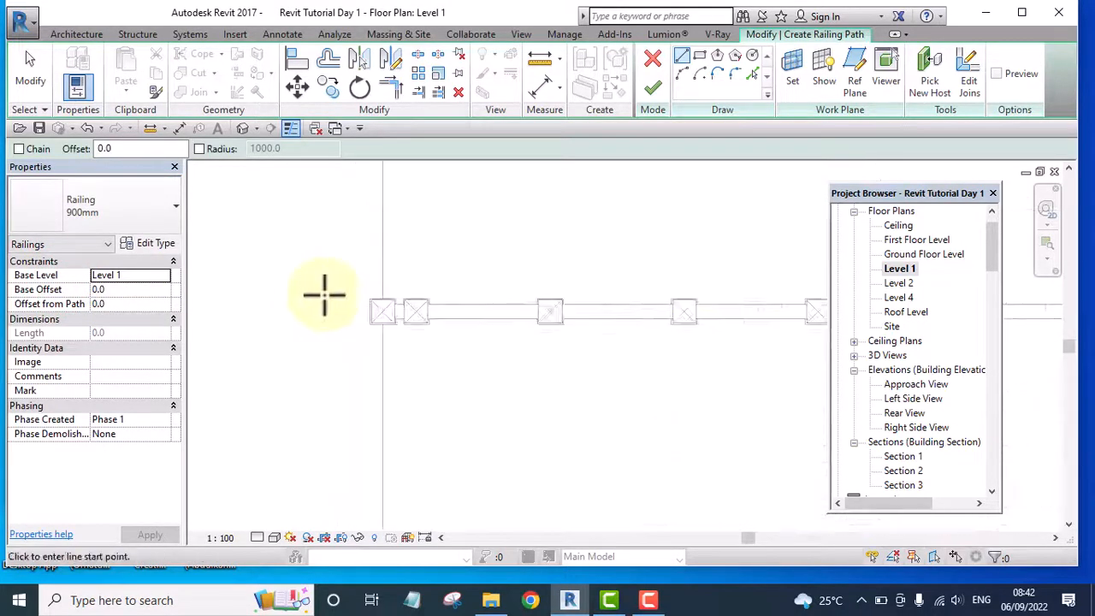
{"action": "left_click", "coordinate": [376, 316]}
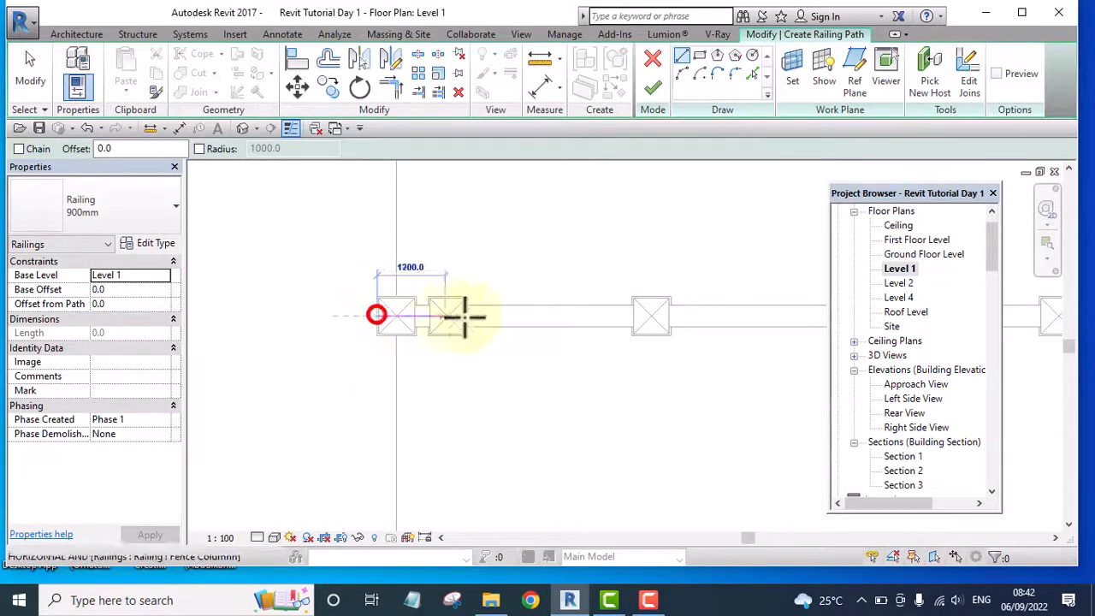
{"action": "scroll", "coordinate": [368, 308], "scroll_direction": "down", "scroll_amount": 6}
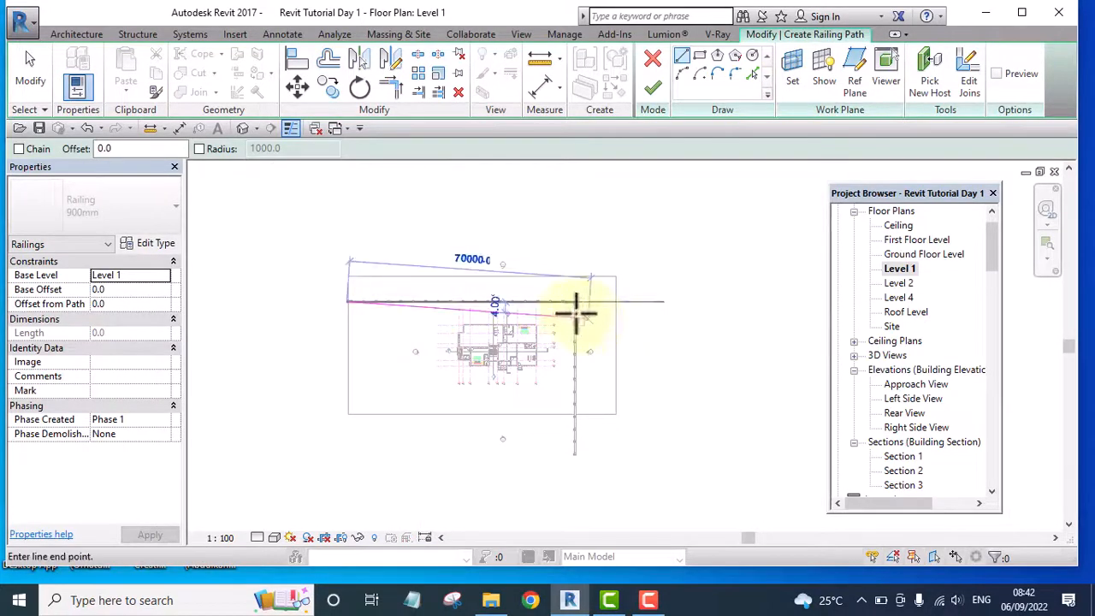
{"action": "scroll", "coordinate": [576, 314], "scroll_direction": "up", "scroll_amount": 6}
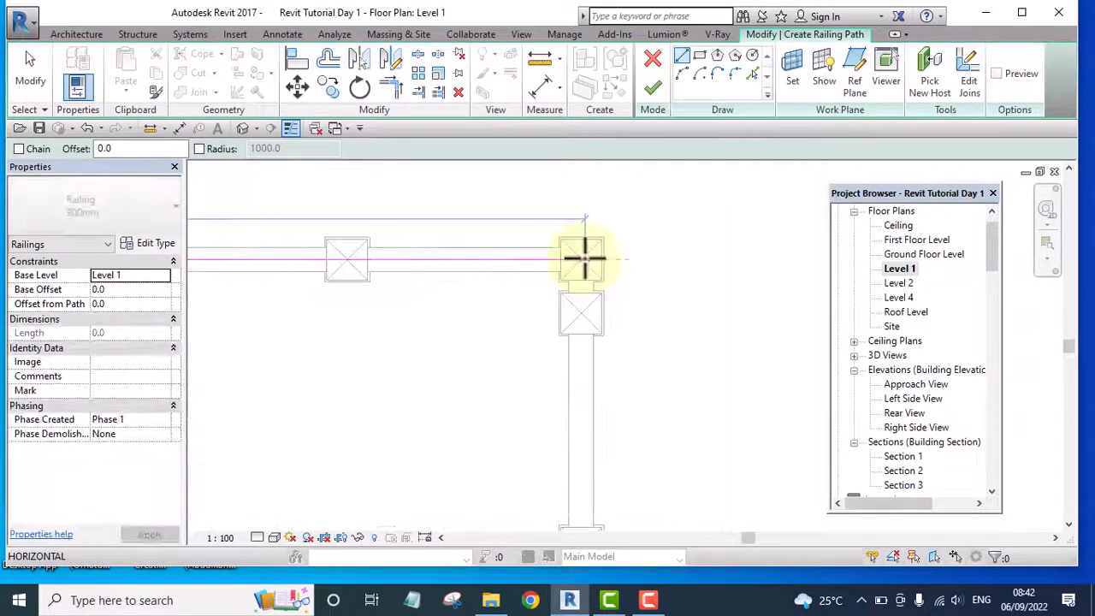
{"action": "left_click", "coordinate": [580, 258]}
{"action": "scroll", "coordinate": [578, 253], "scroll_direction": "down", "scroll_amount": 4}
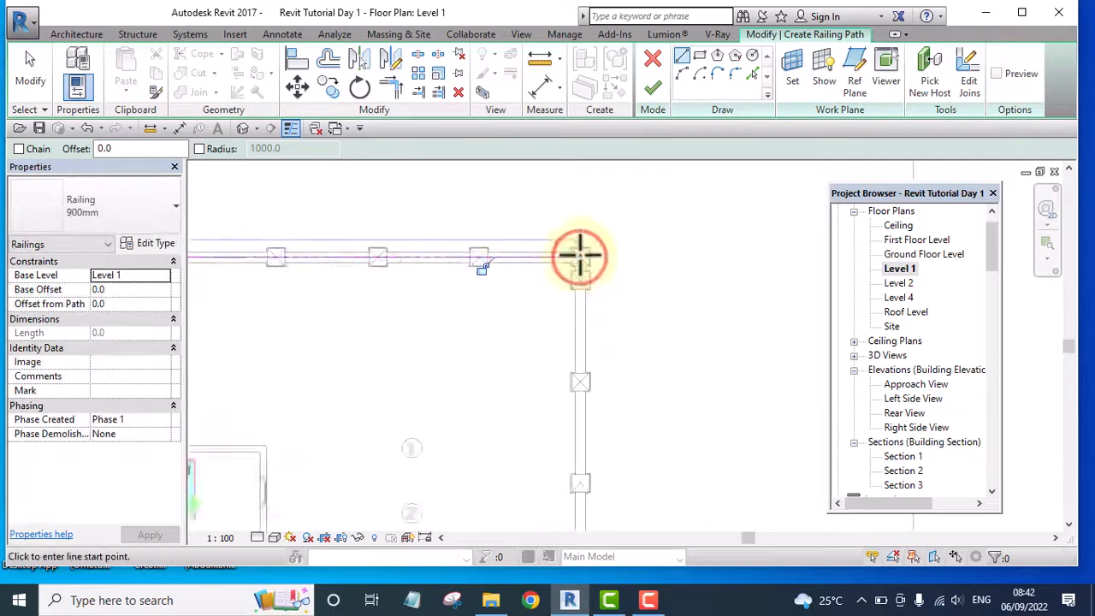
Draw the second railing path line along the vertical fence run, from the corner column to the centre of the last column
{"action": "scroll", "coordinate": [582, 252], "scroll_direction": "up", "scroll_amount": 5}
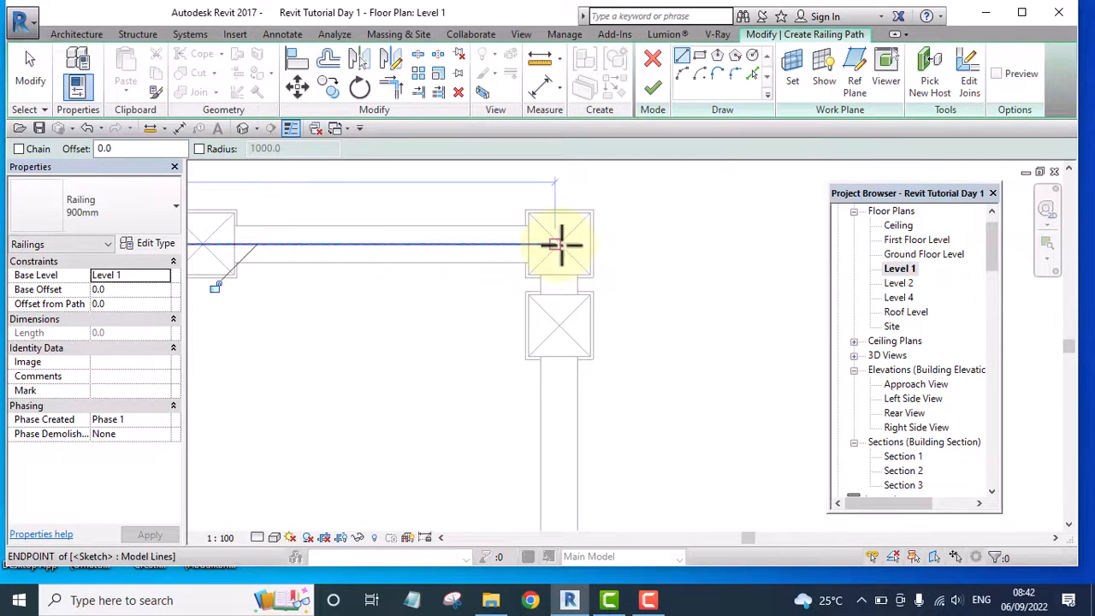
{"action": "scroll", "coordinate": [562, 245], "scroll_direction": "down", "scroll_amount": 5}
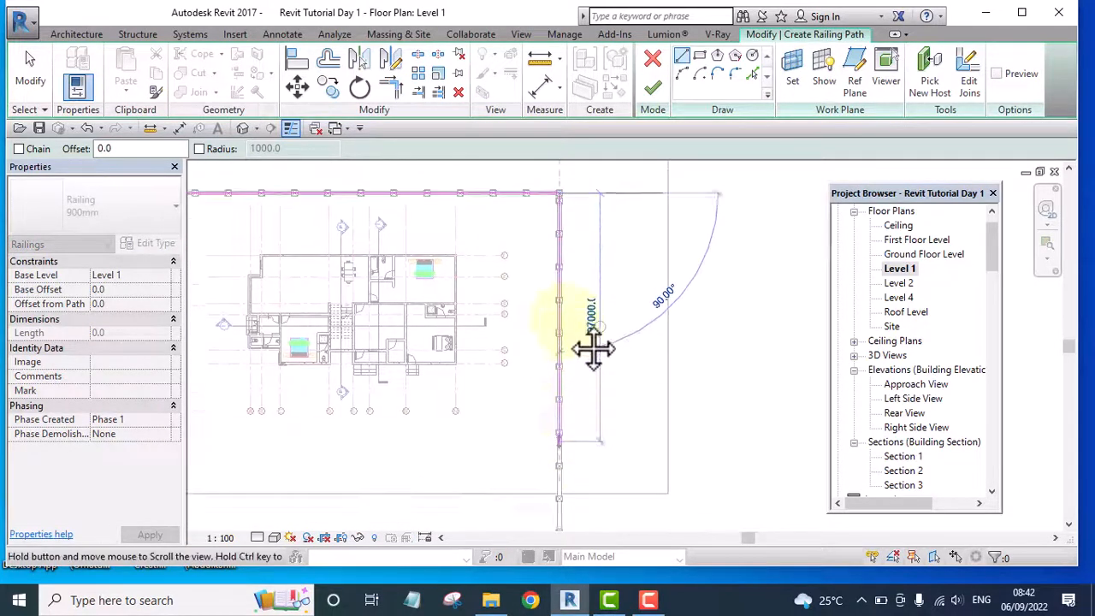
{"action": "scroll", "coordinate": [591, 348], "scroll_direction": "up", "scroll_amount": 5}
{"action": "scroll", "coordinate": [563, 368], "scroll_direction": "up", "scroll_amount": 2}
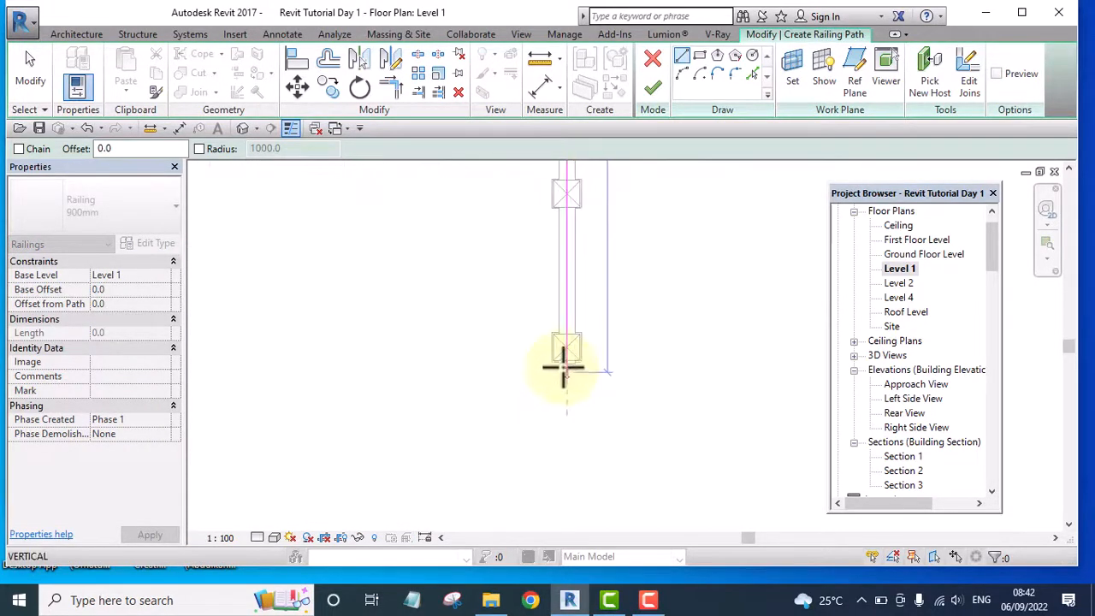
{"action": "left_click", "coordinate": [568, 346]}
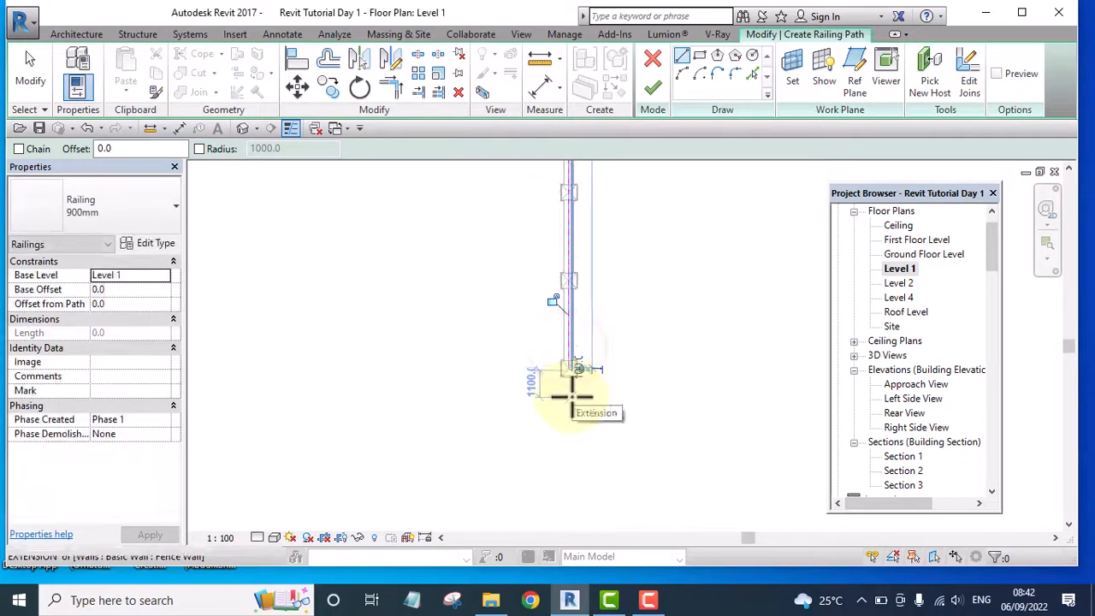
{"action": "scroll", "coordinate": [599, 428], "scroll_direction": "down", "scroll_amount": 4}
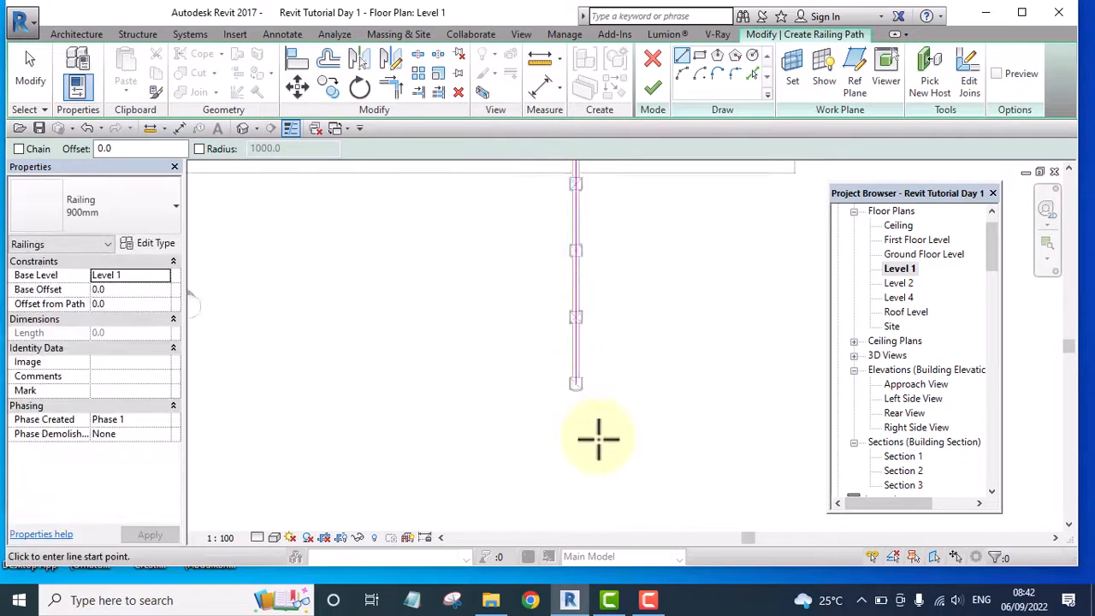
Join the two railing path lines at the corner column with Trim/Extend to Corner and finish the railing sketch
{"action": "left_click", "coordinate": [393, 88]}
{"action": "middle_click_drag", "start_coordinate": [506, 305], "coordinate": [521, 428]}
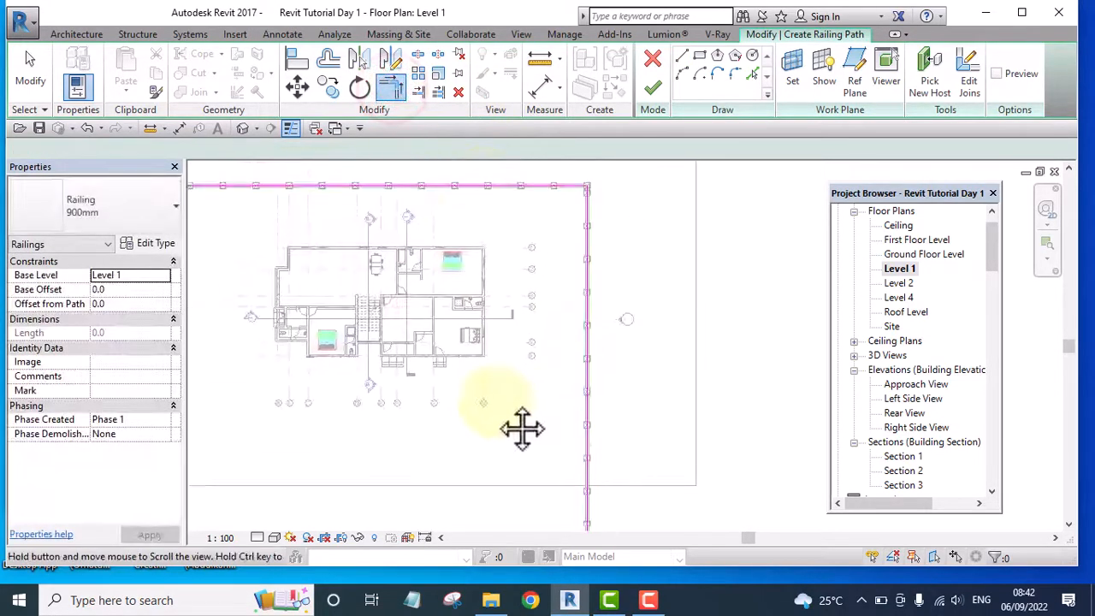
{"action": "scroll", "coordinate": [574, 187], "scroll_direction": "up", "scroll_amount": 1}
{"action": "left_click", "coordinate": [574, 186]}
{"action": "left_click", "coordinate": [598, 225]}
{"action": "scroll", "coordinate": [592, 184], "scroll_direction": "up", "scroll_amount": 1}
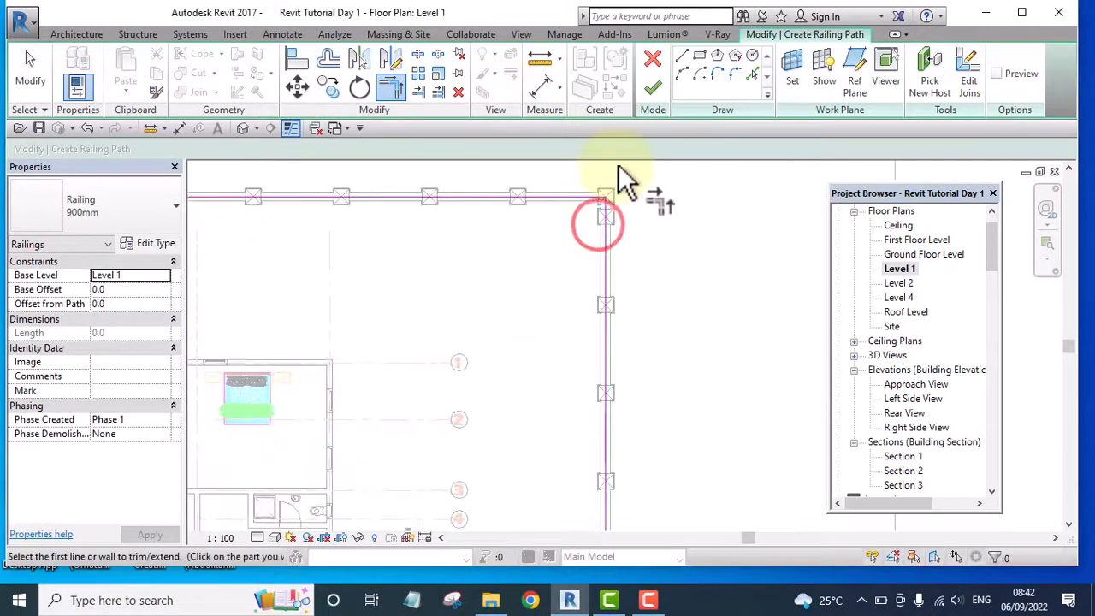
{"action": "scroll", "coordinate": [620, 167], "scroll_direction": "up", "scroll_amount": 1}
{"action": "left_click", "coordinate": [650, 94]}
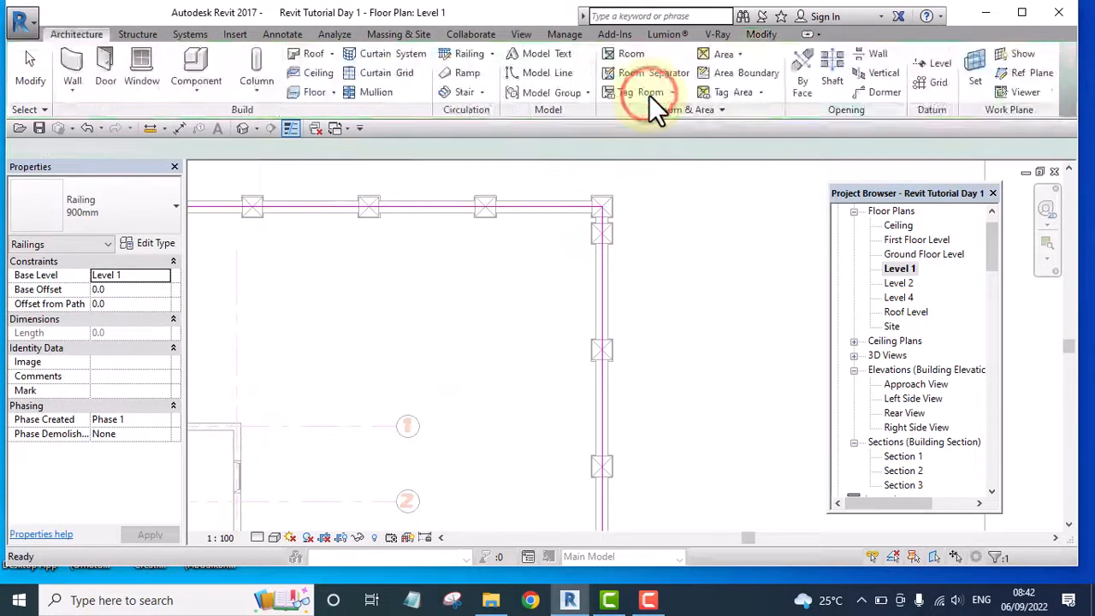
Open the 3D view and locate the new 900mm railing within the fence walls near the end columns
{"action": "left_click", "coordinate": [243, 130]}
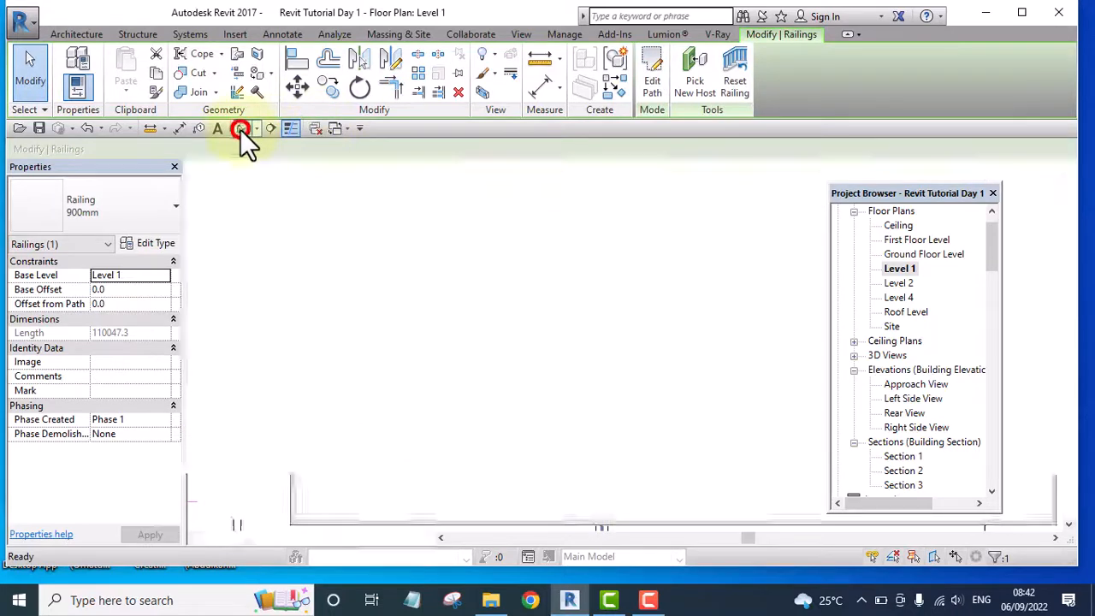
{"action": "scroll", "coordinate": [491, 334], "scroll_direction": "up", "scroll_amount": 3}
{"action": "scroll", "coordinate": [513, 316], "scroll_direction": "down", "scroll_amount": 5}
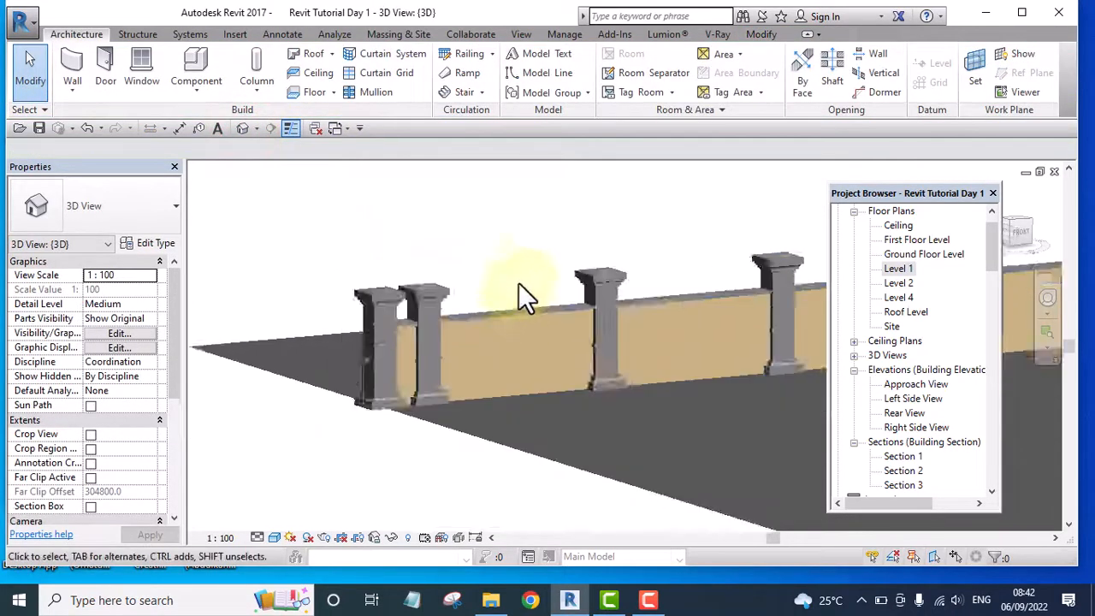
{"action": "scroll", "coordinate": [509, 274], "scroll_direction": "up", "scroll_amount": 5}
{"action": "scroll", "coordinate": [501, 358], "scroll_direction": "up", "scroll_amount": 3}
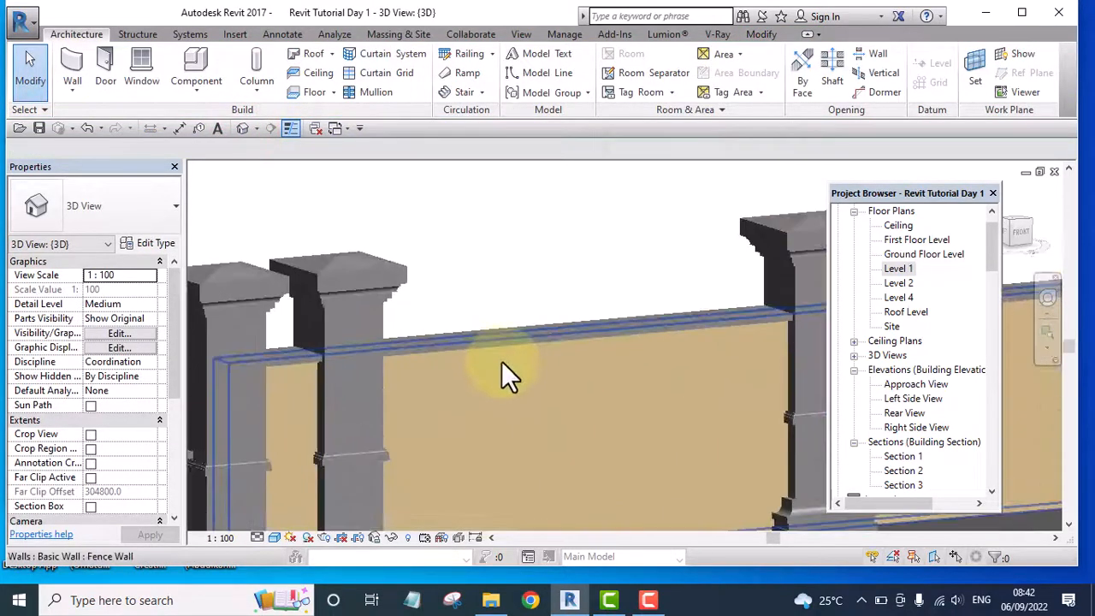
{"action": "scroll", "coordinate": [520, 268], "scroll_direction": "down", "scroll_amount": 5}
{"action": "left_click_drag", "start_coordinate": [551, 199], "coordinate": [494, 449]}
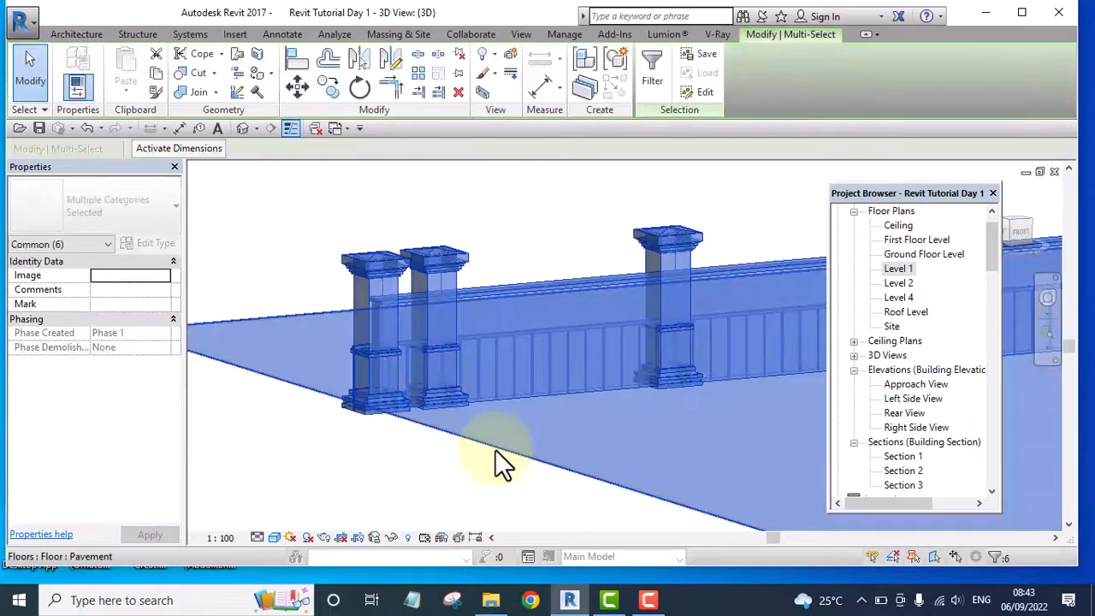
{"action": "left_click", "coordinate": [528, 247]}
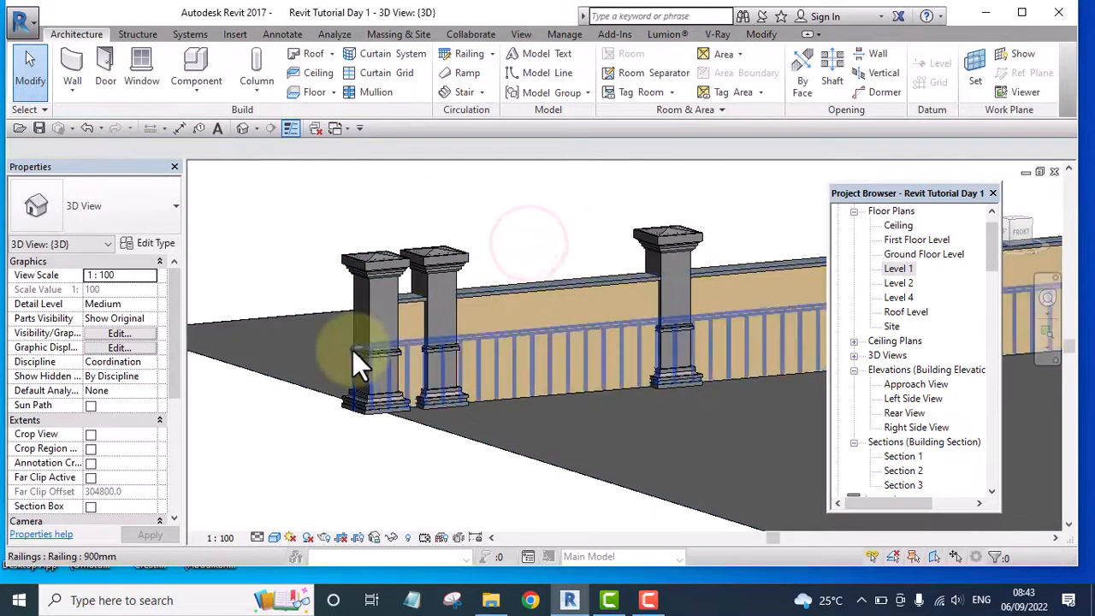
Set the 900mm railing's base offset to 1500 and apply it
{"action": "scroll", "coordinate": [353, 349], "scroll_direction": "up", "scroll_amount": 5}
{"action": "left_click", "coordinate": [349, 341]}
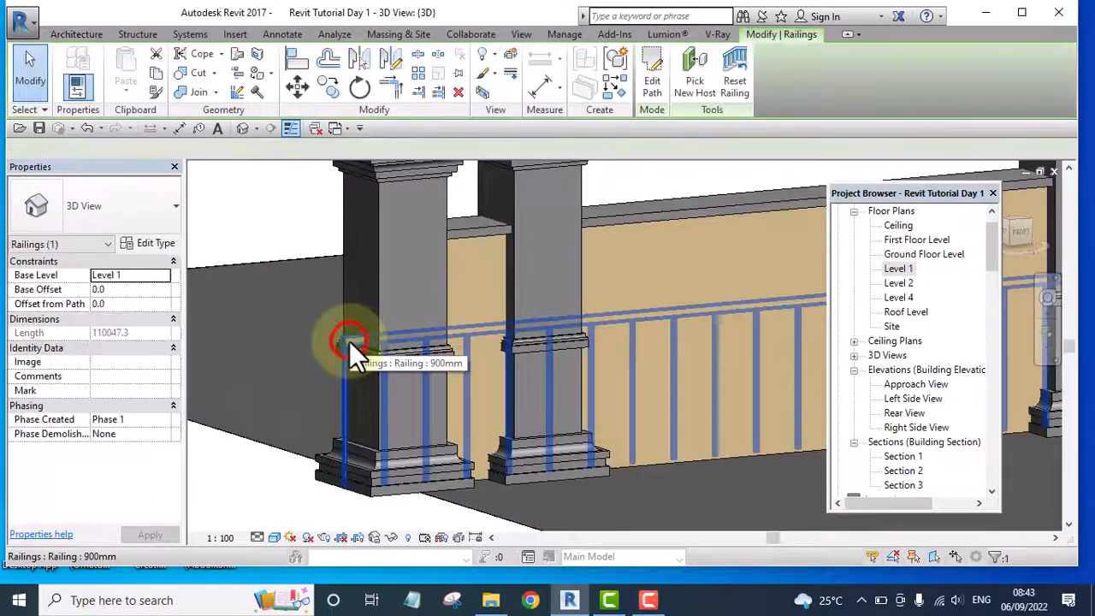
{"action": "left_click", "coordinate": [114, 294]}
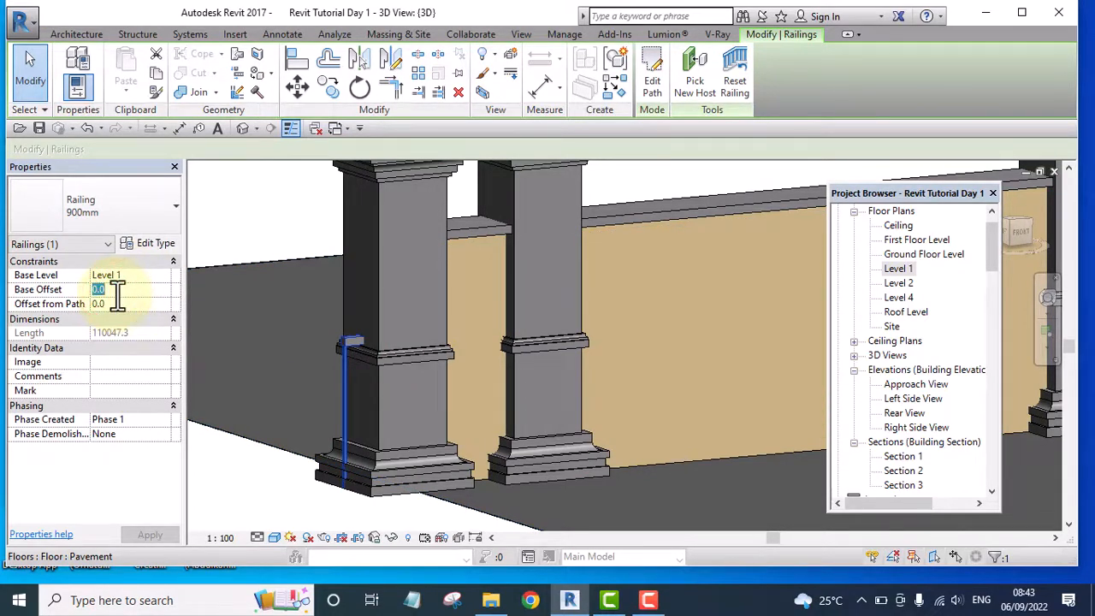
{"action": "type", "text": "15"}
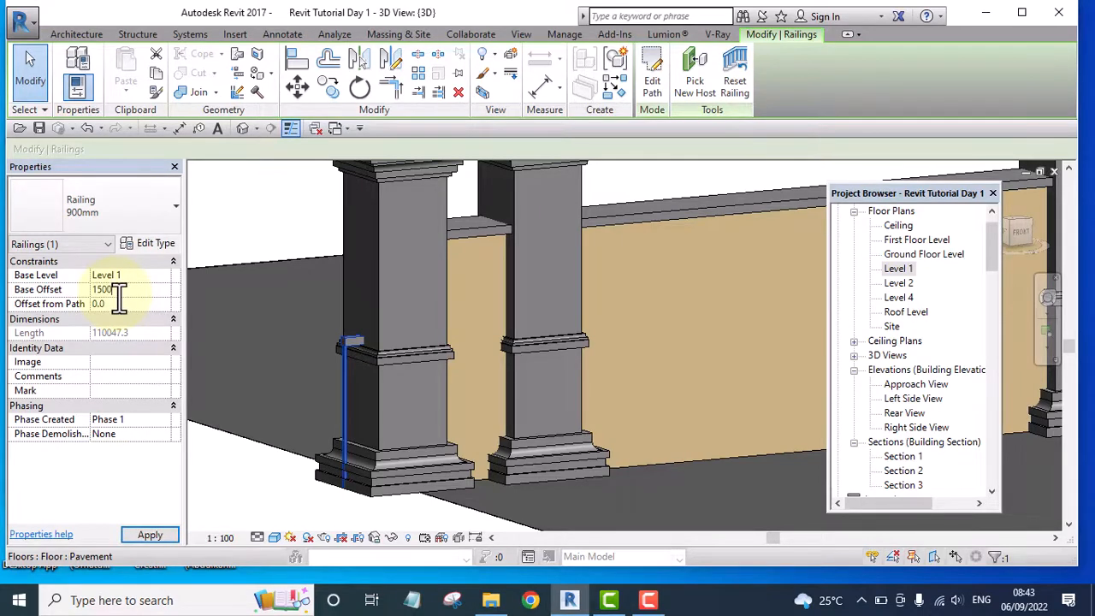
{"action": "left_click", "coordinate": [152, 536]}
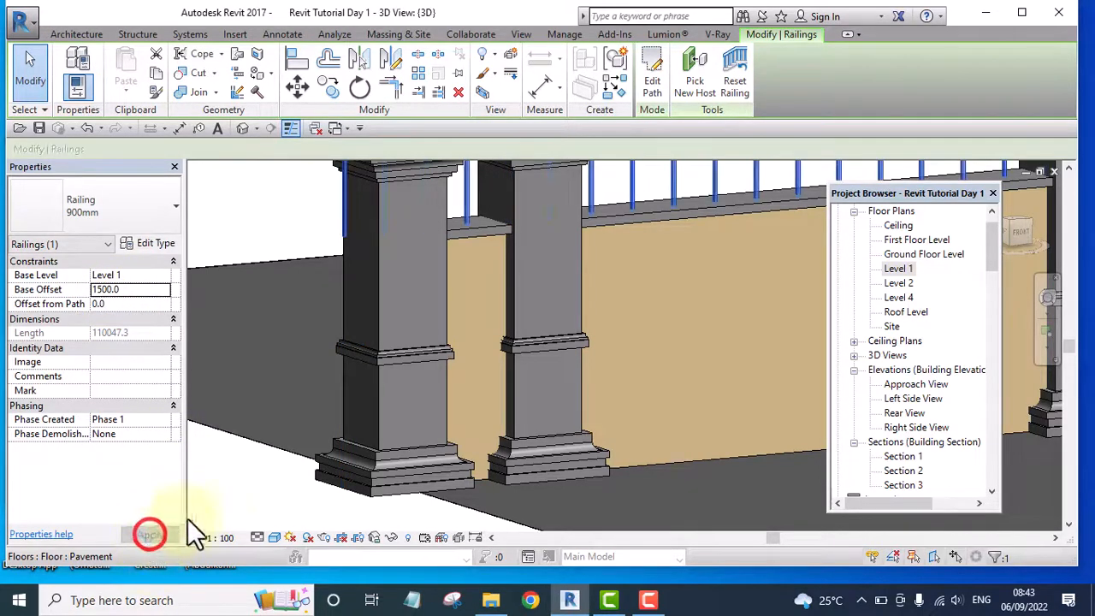
Duplicate the type of the railing on top of the fence walls and name the new type Fence rails
{"action": "scroll", "coordinate": [292, 460], "scroll_direction": "down", "scroll_amount": 5}
{"action": "left_click", "coordinate": [501, 249]}
{"action": "scroll", "coordinate": [456, 342], "scroll_direction": "up", "scroll_amount": 6}
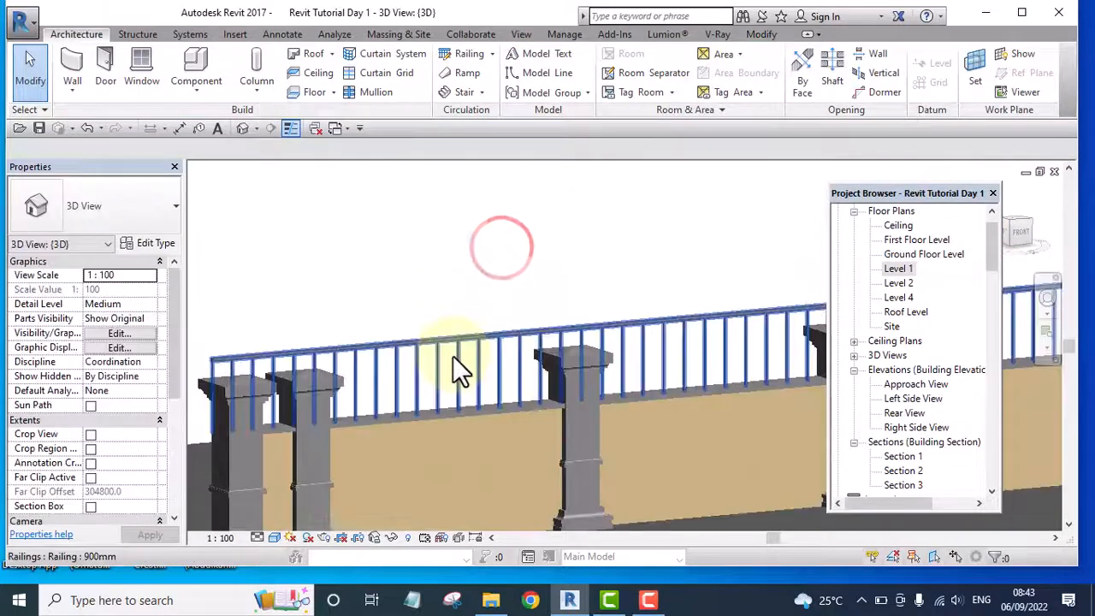
{"action": "scroll", "coordinate": [601, 325], "scroll_direction": "down", "scroll_amount": 4}
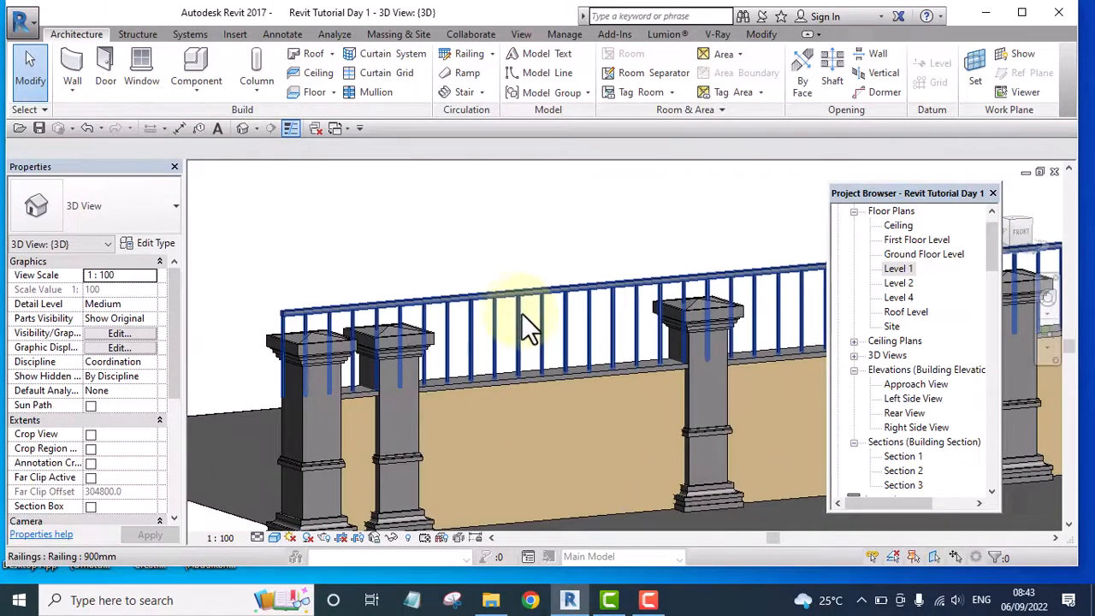
{"action": "left_click", "coordinate": [519, 312]}
{"action": "left_click", "coordinate": [152, 242]}
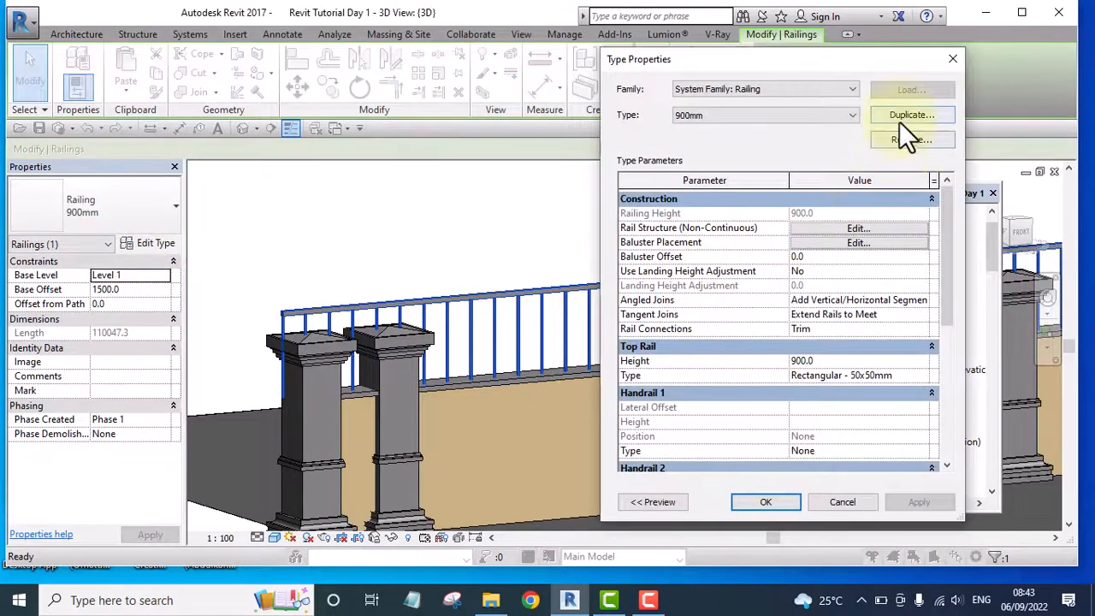
{"action": "left_click", "coordinate": [903, 115]}
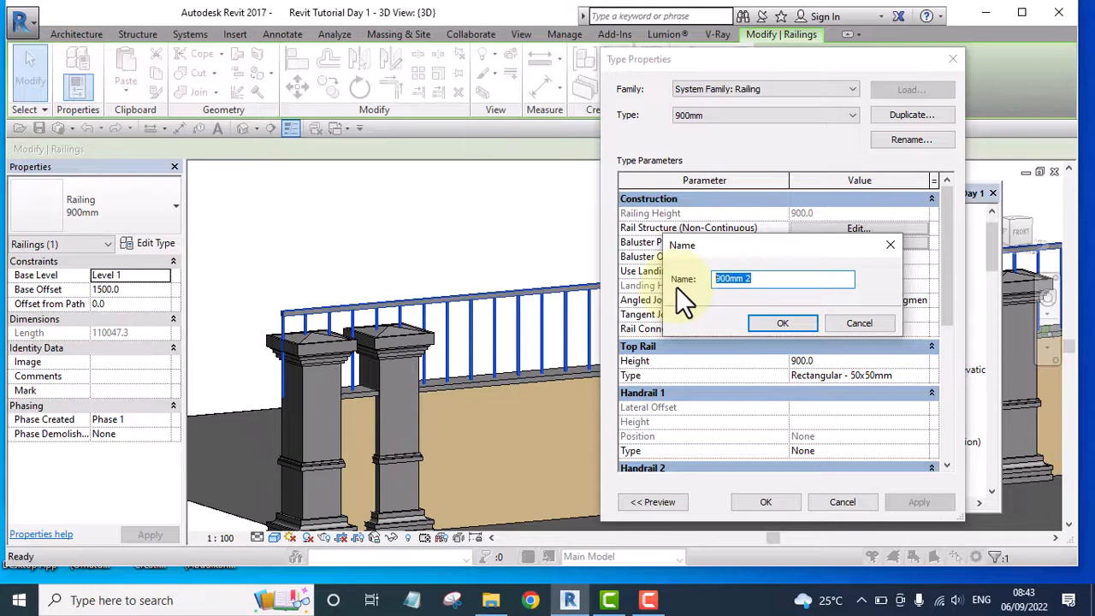
{"action": "type", "text": "Fence rails"}
{"action": "left_click", "coordinate": [780, 324]}
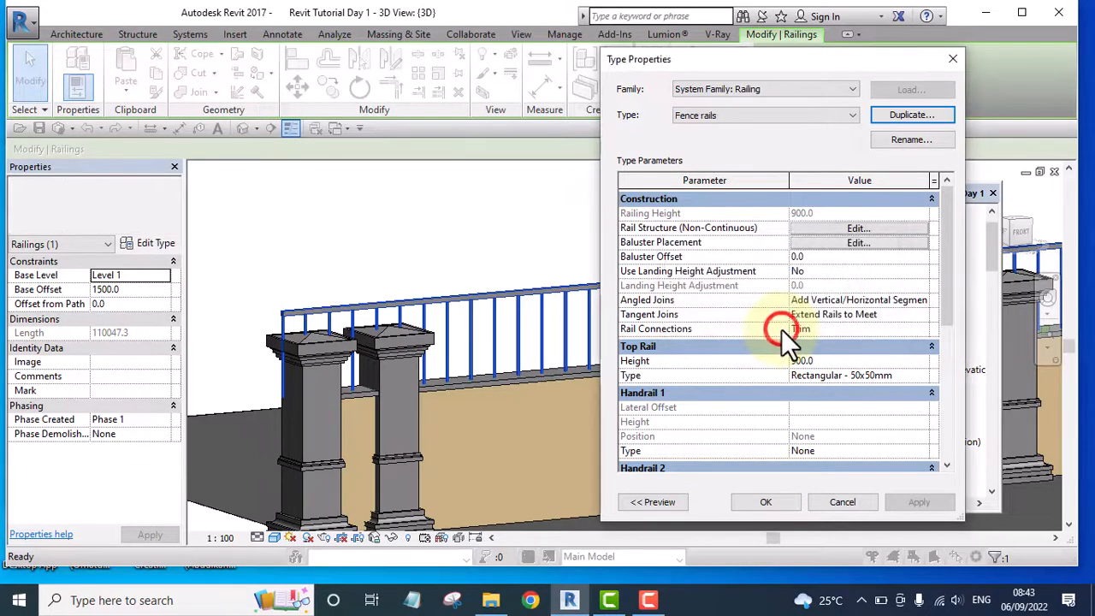
In the baluster placement of the Fence rails type, set the regular baluster's top offset to 260
{"action": "left_click", "coordinate": [852, 243]}
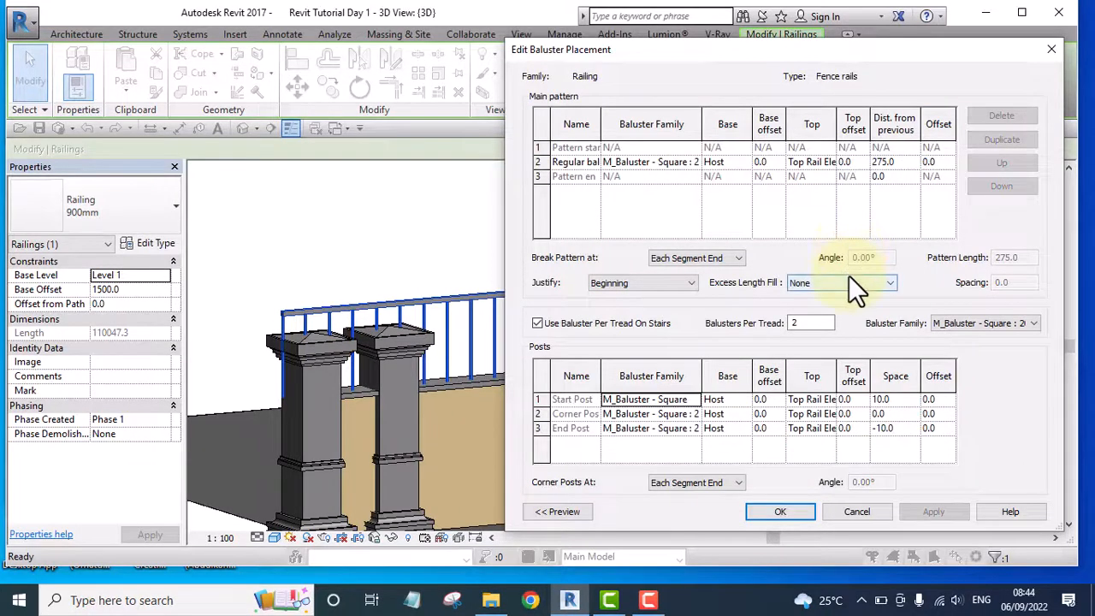
{"action": "left_click", "coordinate": [857, 161]}
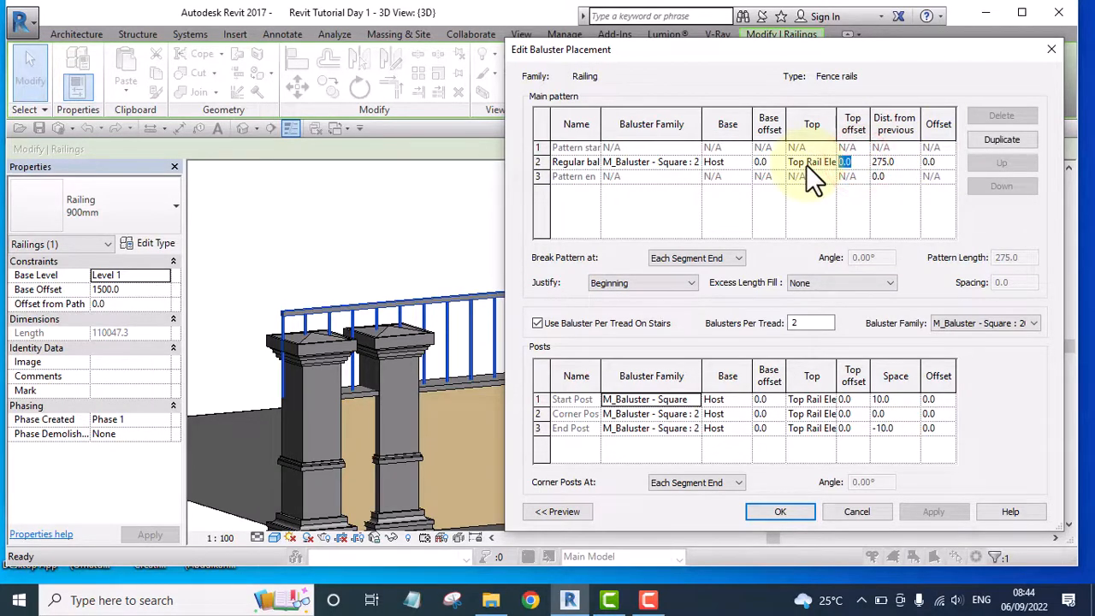
{"action": "type", "text": "260"}
Set the top offset of the start, corner and end posts to 250 and accept the baluster and type changes
{"action": "left_click", "coordinate": [855, 399]}
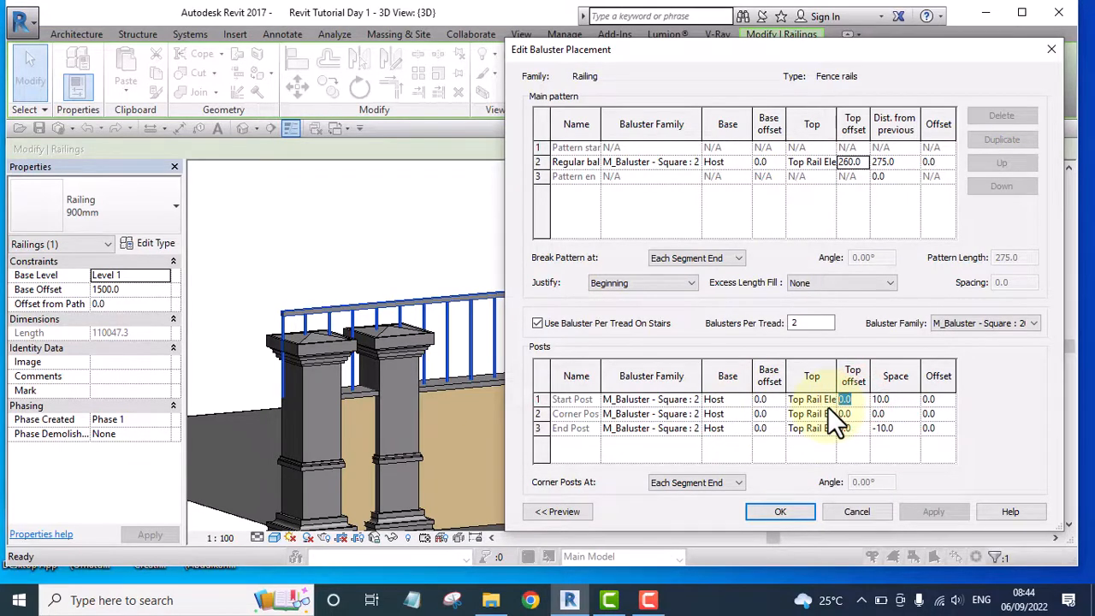
{"action": "type", "text": "250"}
{"action": "left_click", "coordinate": [854, 411]}
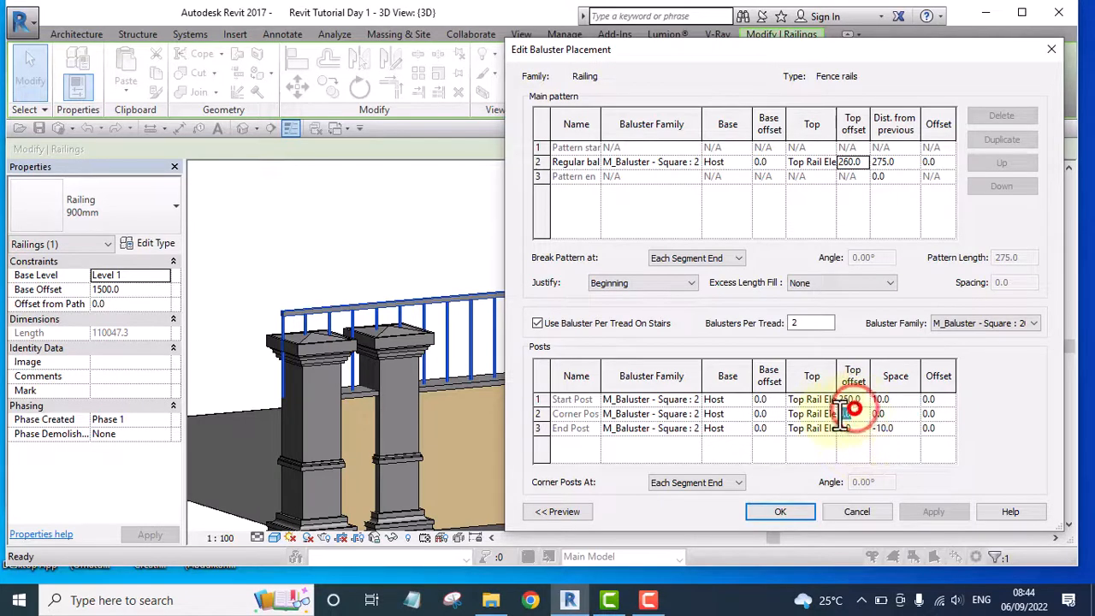
{"action": "type", "text": "250"}
{"action": "left_click", "coordinate": [851, 428]}
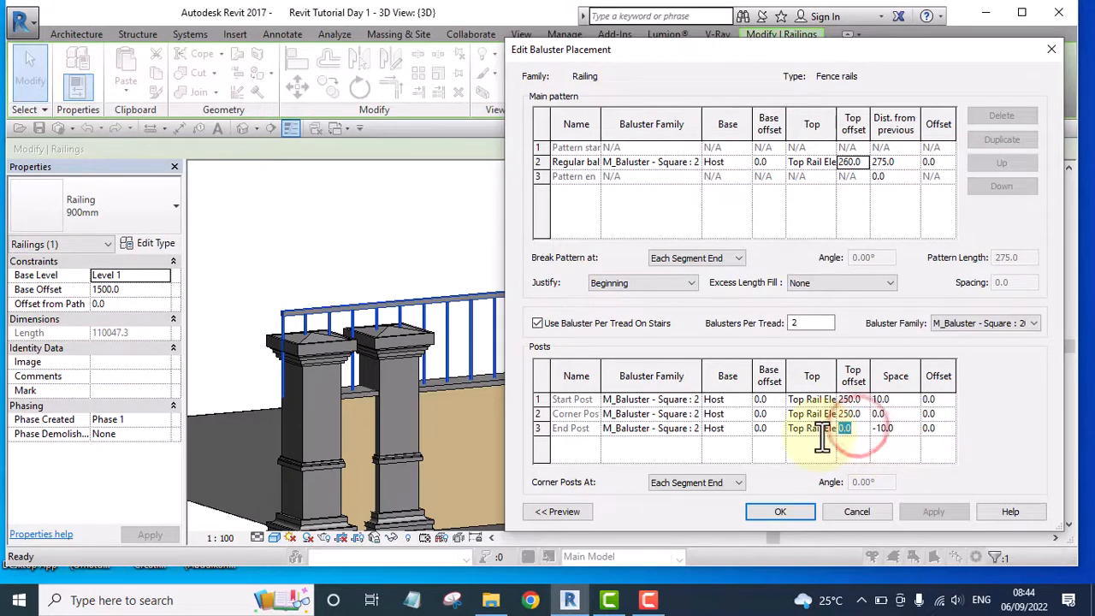
{"action": "type", "text": "250"}
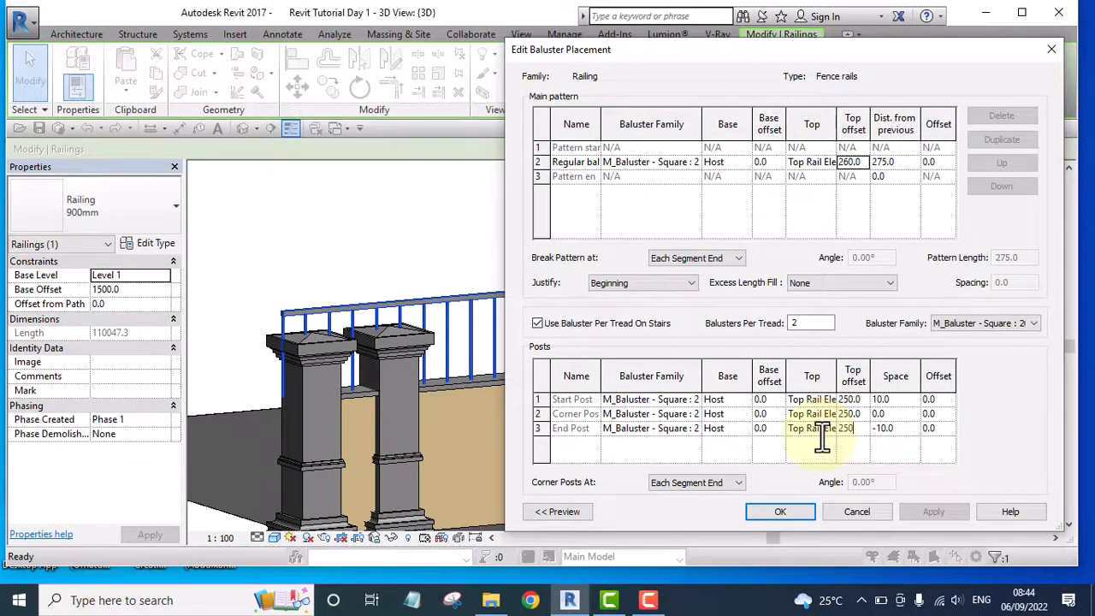
{"action": "left_click", "coordinate": [789, 509]}
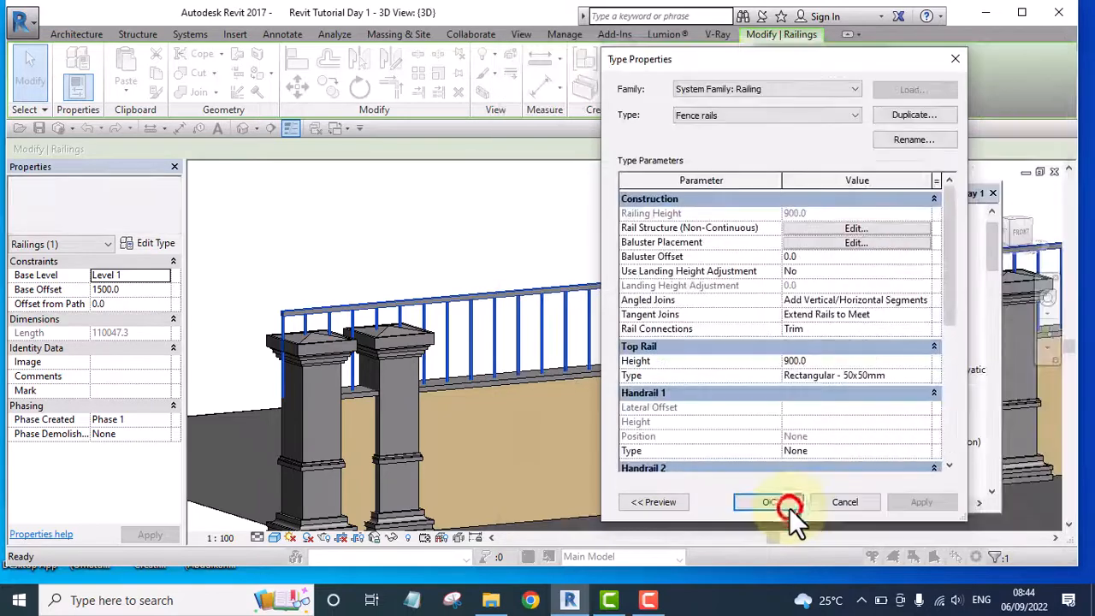
{"action": "left_click", "coordinate": [774, 501]}
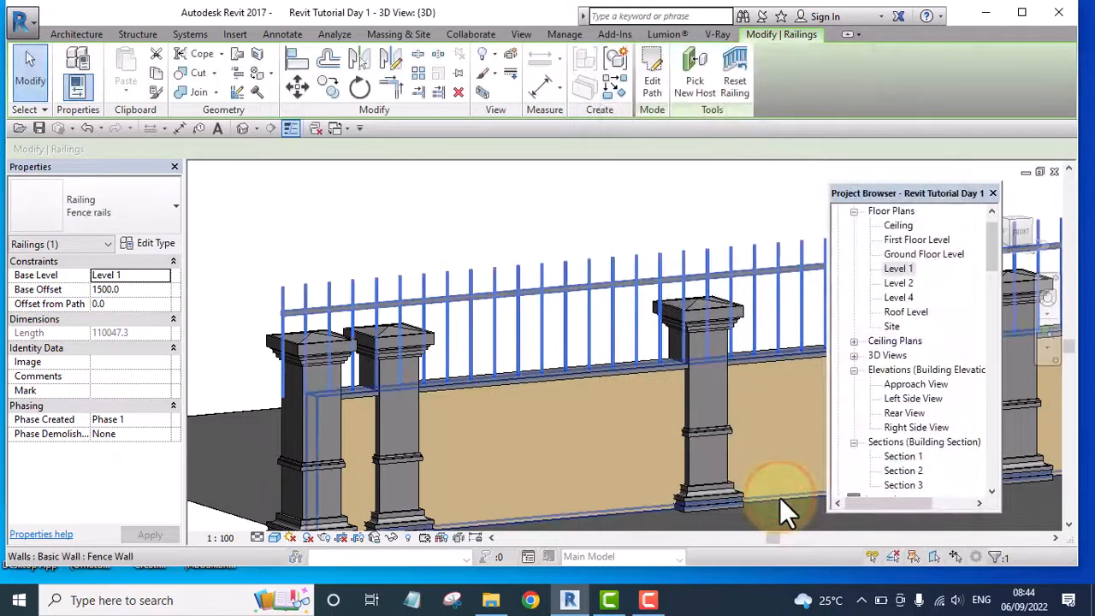
Set the top rail height of the Fence rails type to 450 and apply it
{"action": "scroll", "coordinate": [554, 293], "scroll_direction": "up", "scroll_amount": 5}
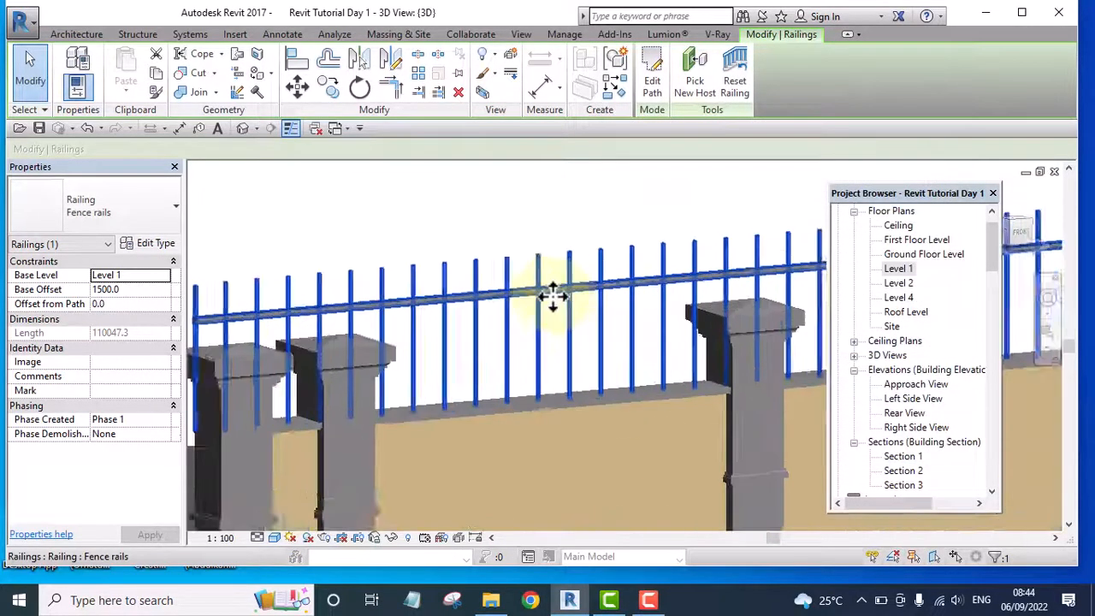
{"action": "scroll", "coordinate": [557, 309], "scroll_direction": "down", "scroll_amount": 7}
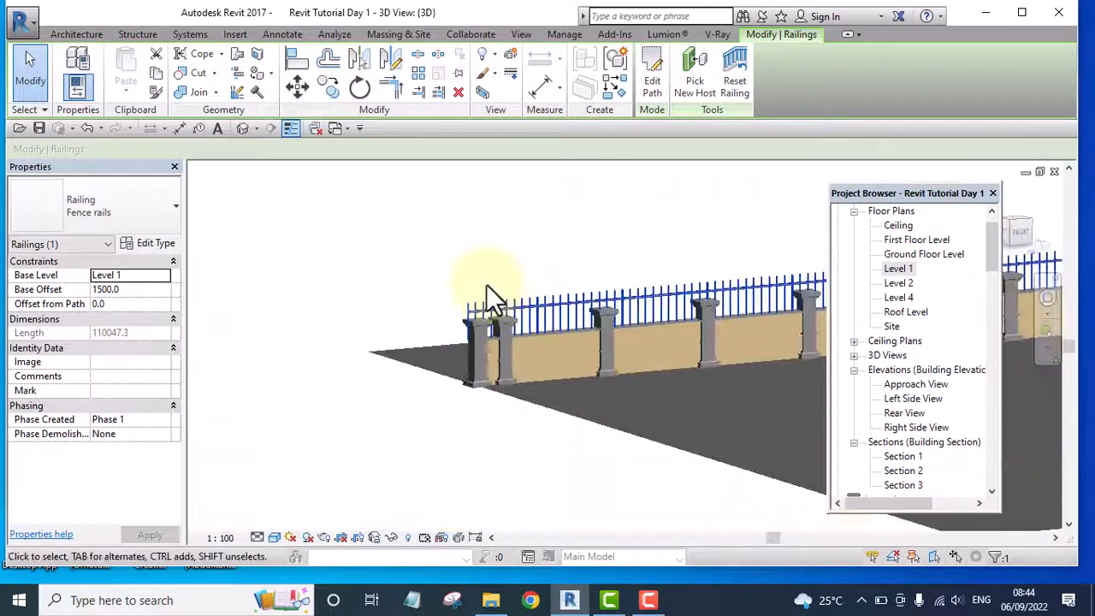
{"action": "scroll", "coordinate": [559, 314], "scroll_direction": "up", "scroll_amount": 4}
{"action": "scroll", "coordinate": [485, 306], "scroll_direction": "up", "scroll_amount": 2}
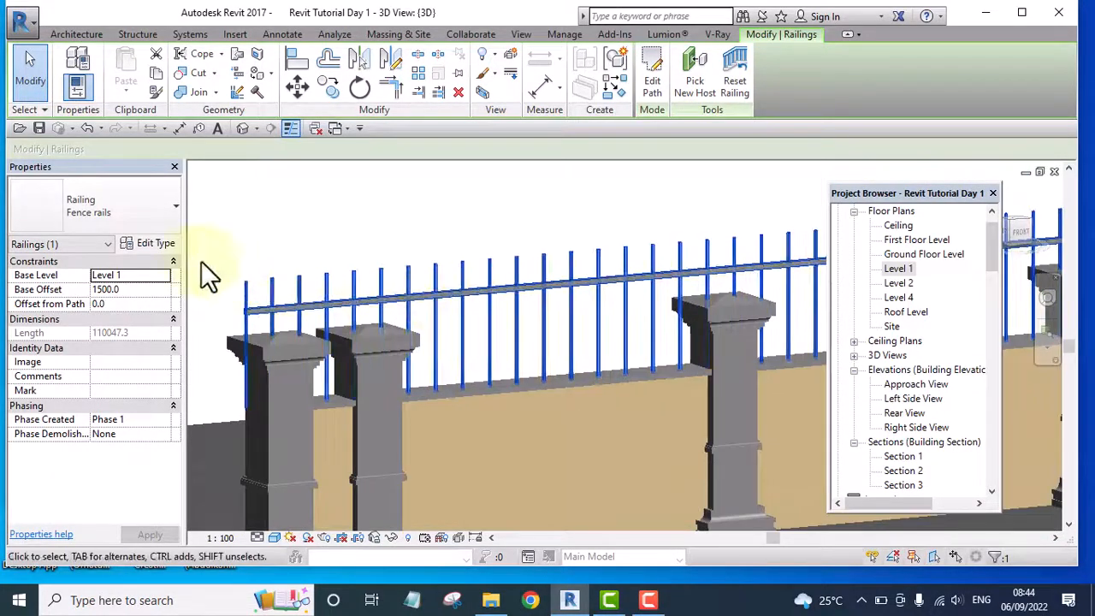
{"action": "left_click", "coordinate": [152, 247]}
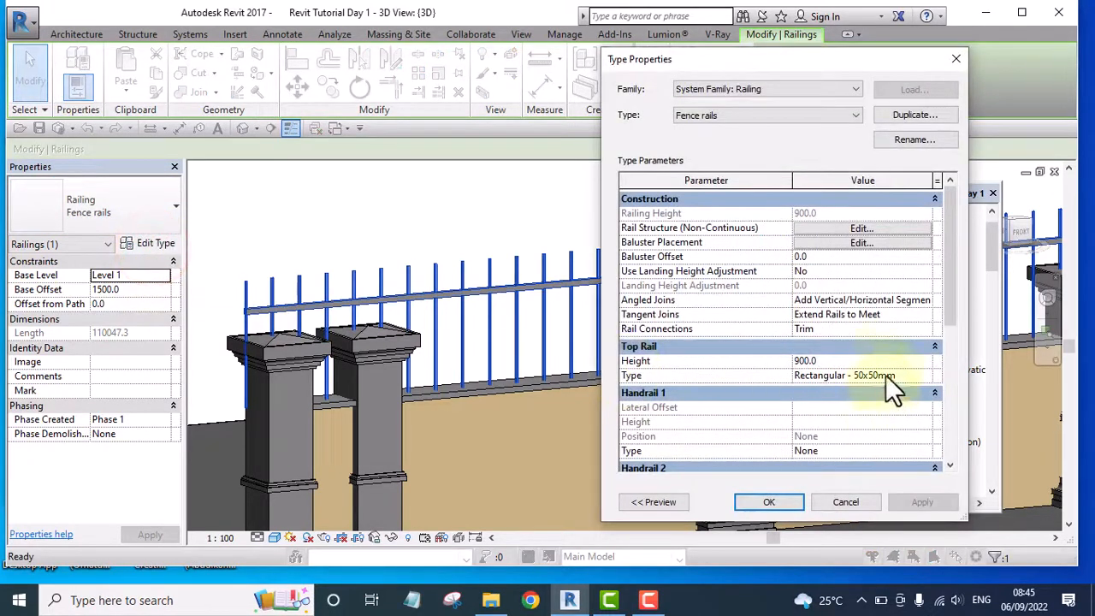
{"action": "left_click", "coordinate": [816, 361]}
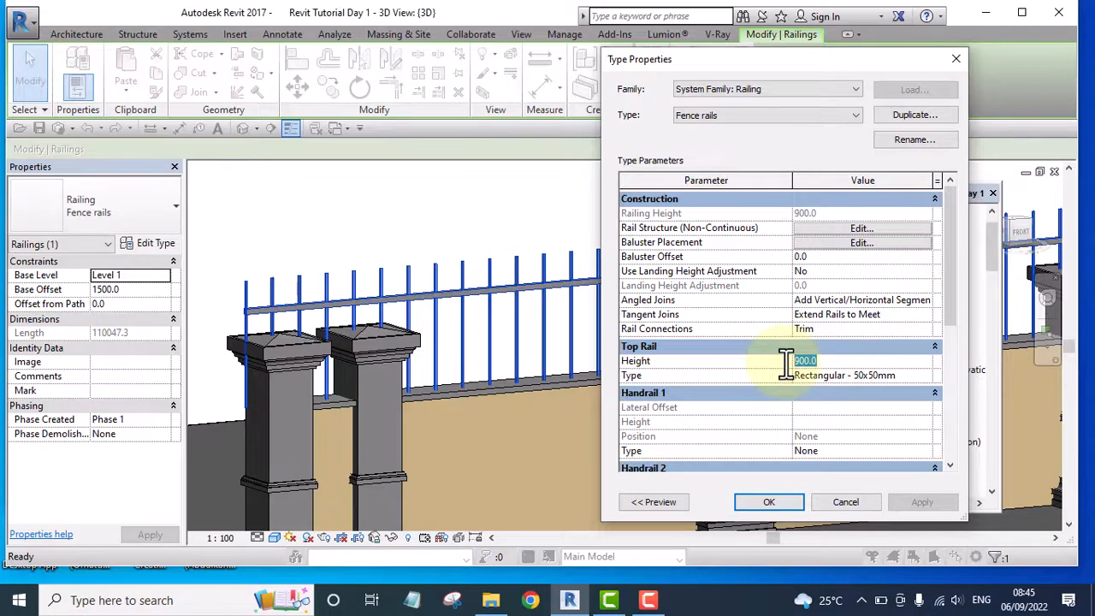
{"action": "type", "text": "3"}
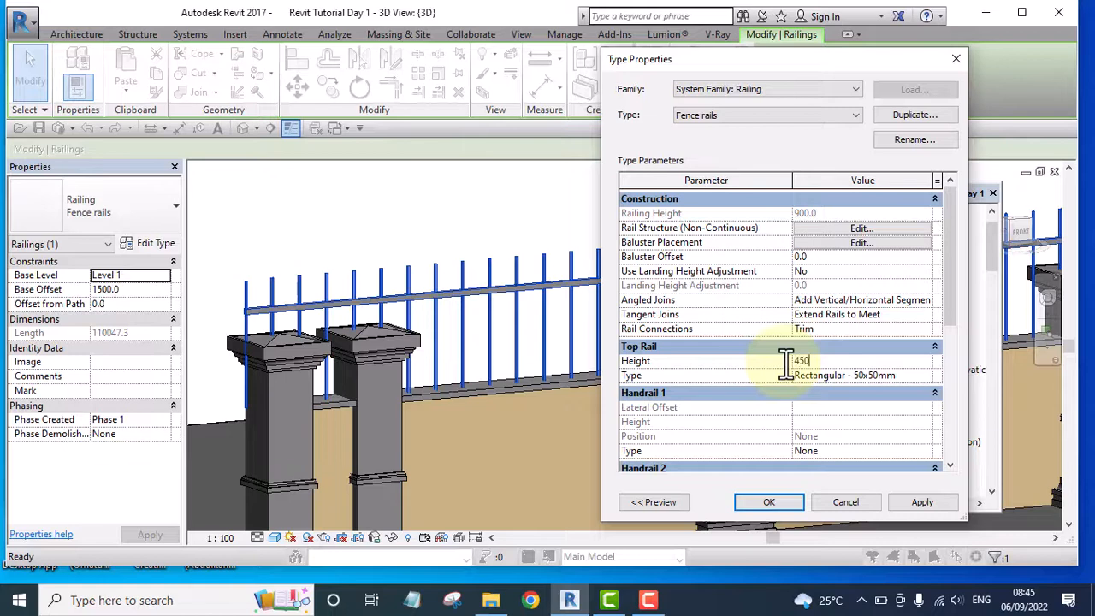
{"action": "left_click", "coordinate": [926, 503]}
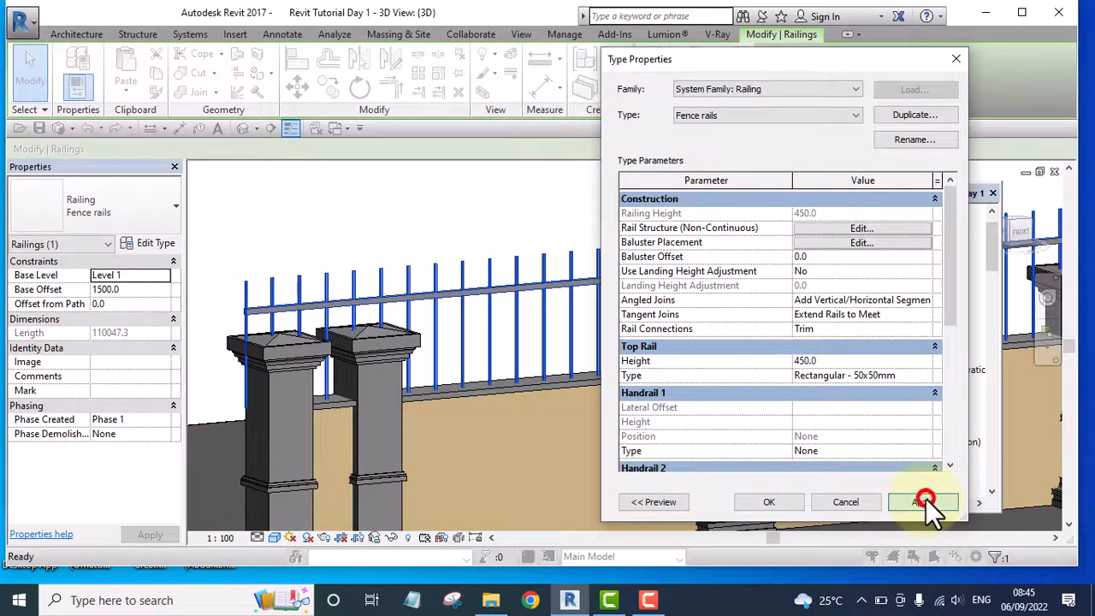
{"action": "left_click", "coordinate": [779, 504]}
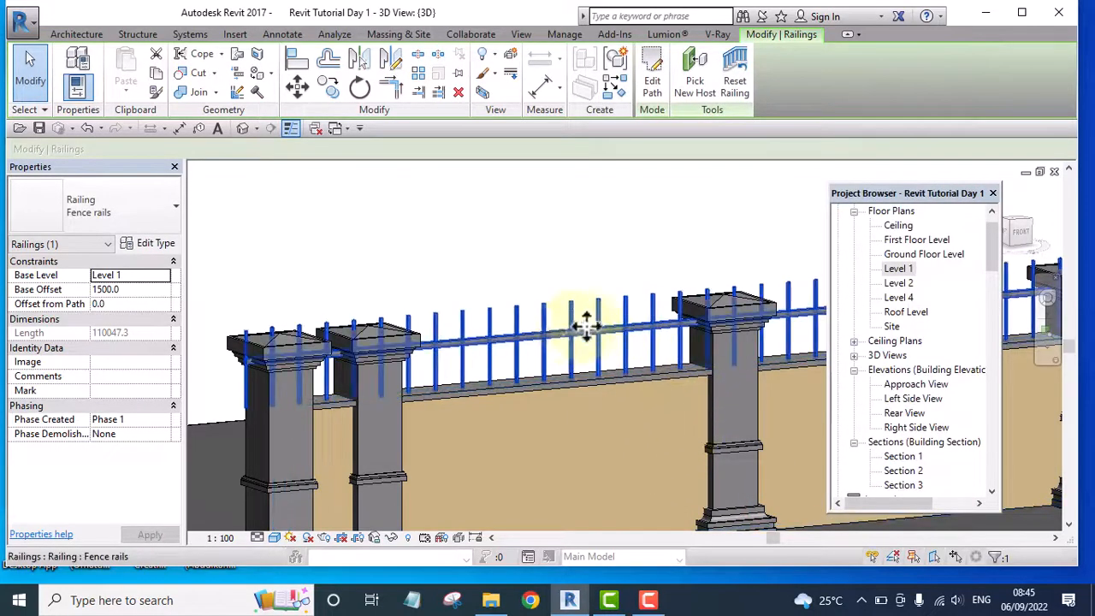
Set the top rail height of the Fence rails type to 300 and apply it
{"action": "left_click", "coordinate": [148, 242]}
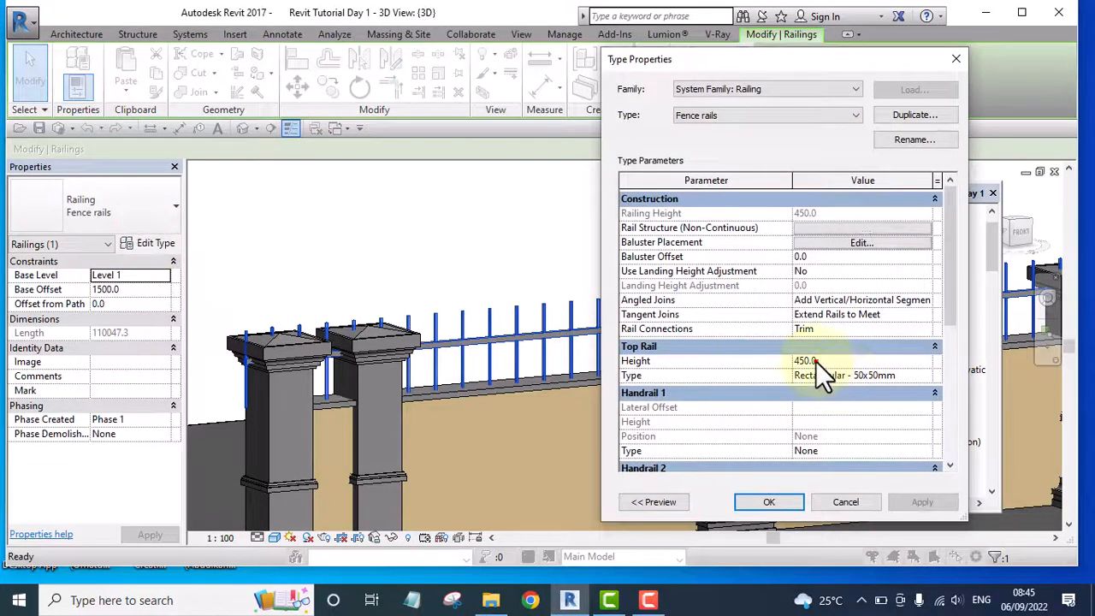
{"action": "left_click", "coordinate": [813, 361]}
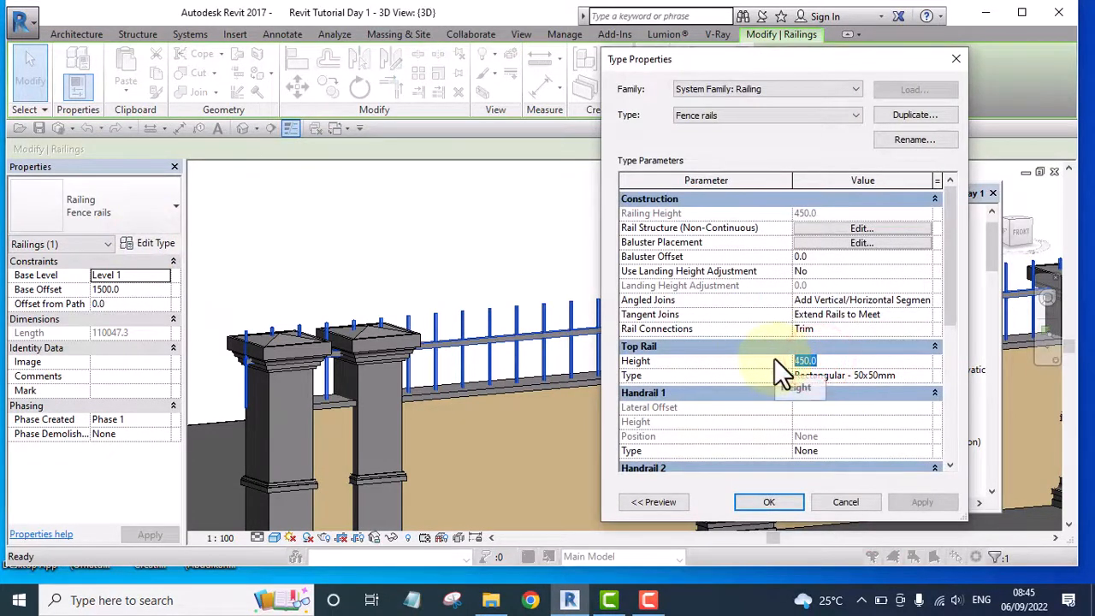
{"action": "type", "text": "300"}
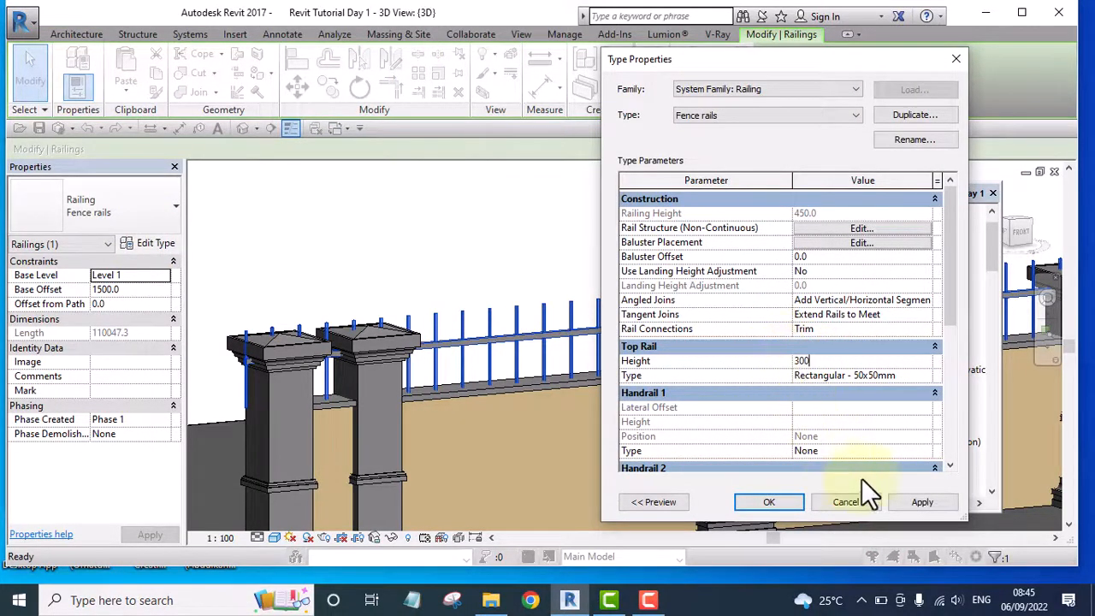
{"action": "left_click", "coordinate": [922, 502]}
{"action": "left_click", "coordinate": [769, 502]}
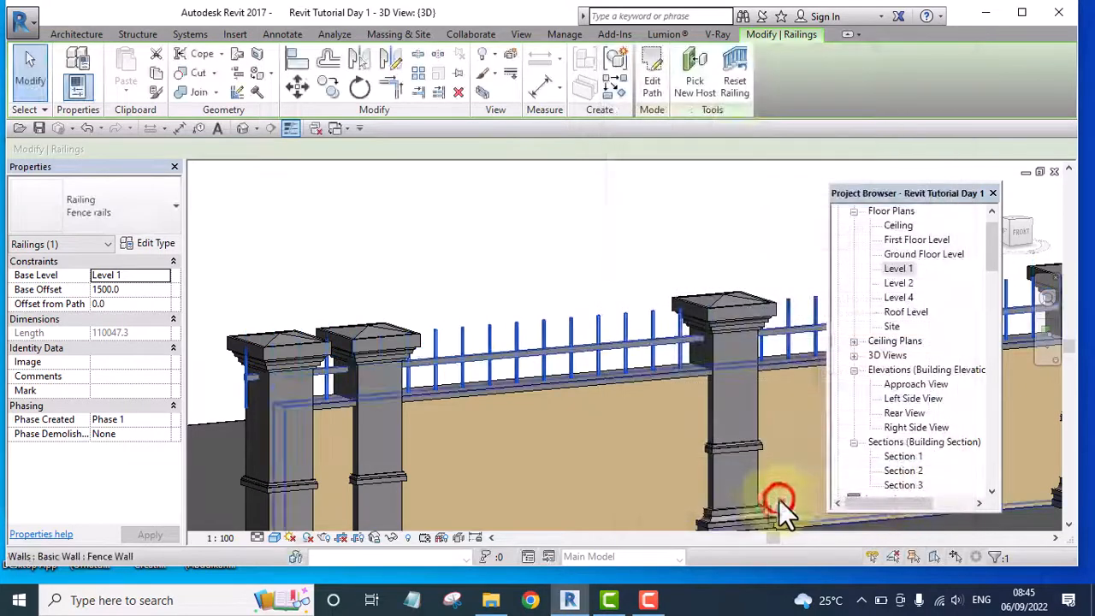
Examine the fence rails between the columns and both fence runs around the house in 3D
{"action": "middle_click_drag", "start_coordinate": [579, 305], "coordinate": [522, 328]}
{"action": "scroll", "coordinate": [523, 329], "scroll_direction": "up", "scroll_amount": 3}
{"action": "scroll", "coordinate": [523, 328], "scroll_direction": "down", "scroll_amount": 6}
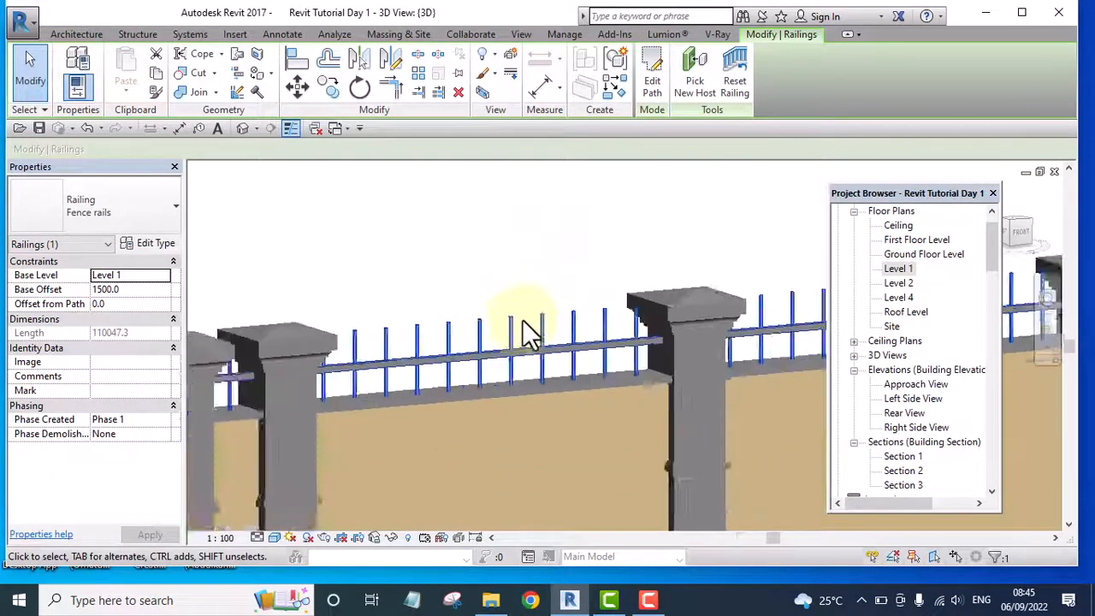
{"action": "left_click", "coordinate": [696, 256]}
{"action": "scroll", "coordinate": [533, 342], "scroll_direction": "up", "scroll_amount": 3}
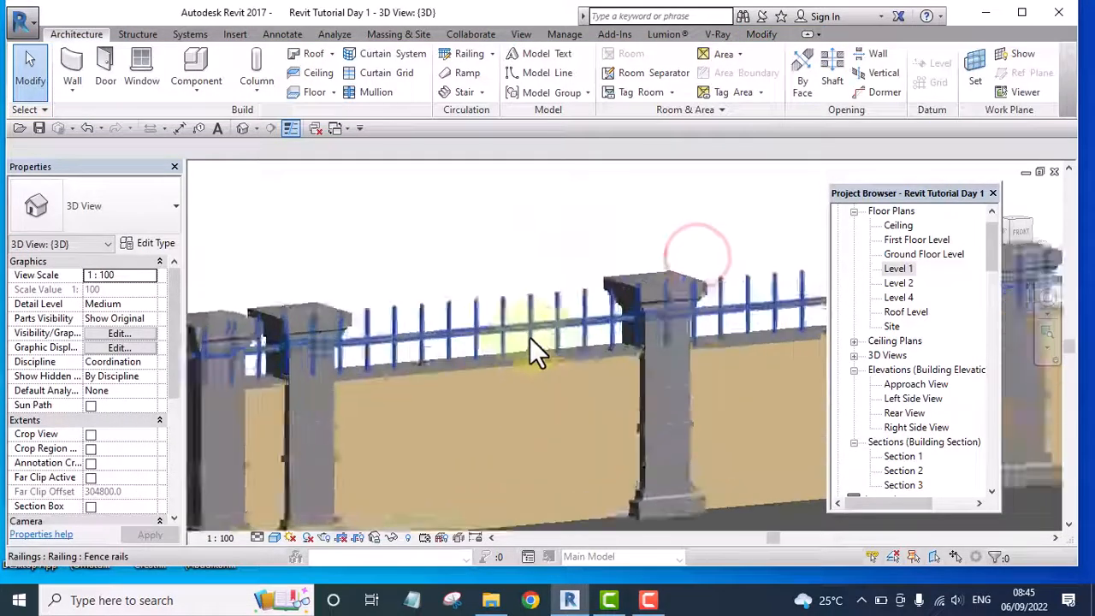
{"action": "scroll", "coordinate": [438, 349], "scroll_direction": "down", "scroll_amount": 6}
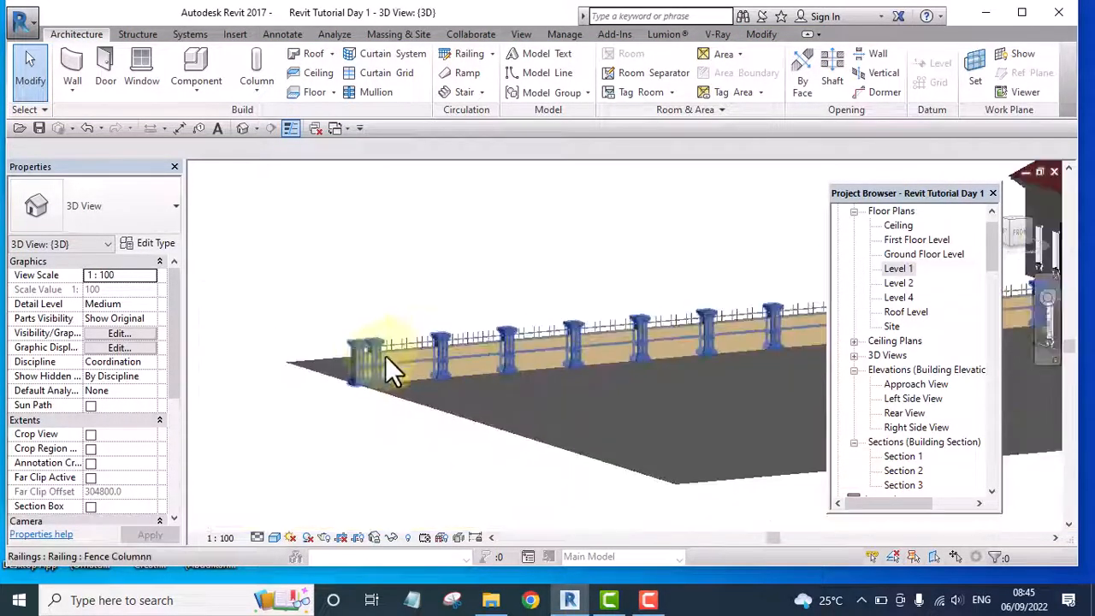
{"action": "scroll", "coordinate": [653, 334], "scroll_direction": "up", "scroll_amount": 4}
{"action": "scroll", "coordinate": [559, 335], "scroll_direction": "down", "scroll_amount": 7}
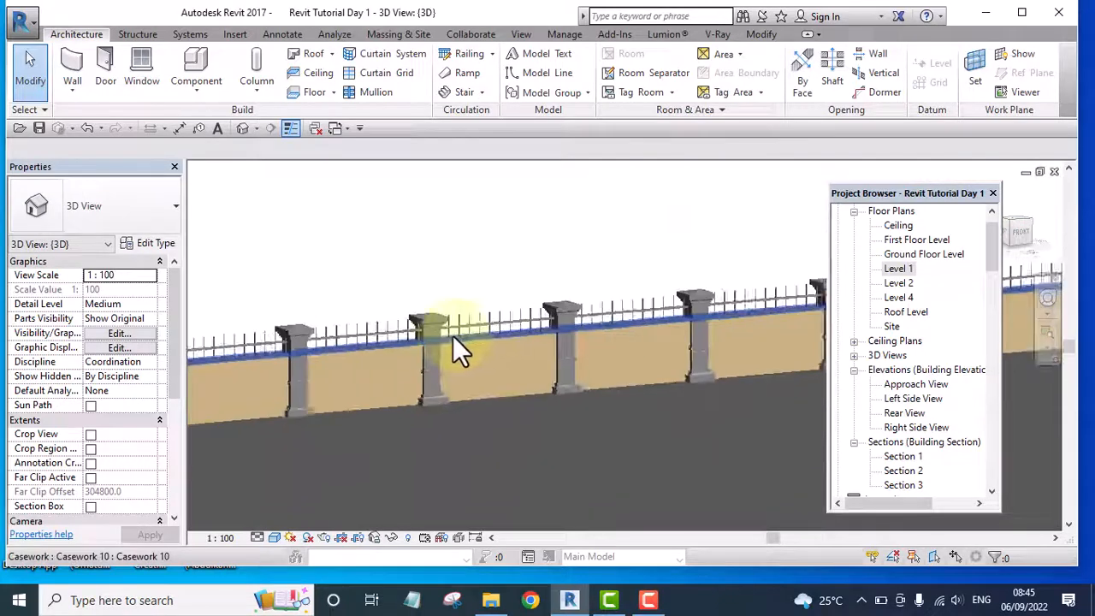
{"action": "middle_click_drag", "start_coordinate": [454, 338], "coordinate": [386, 416], "text": "shift"}
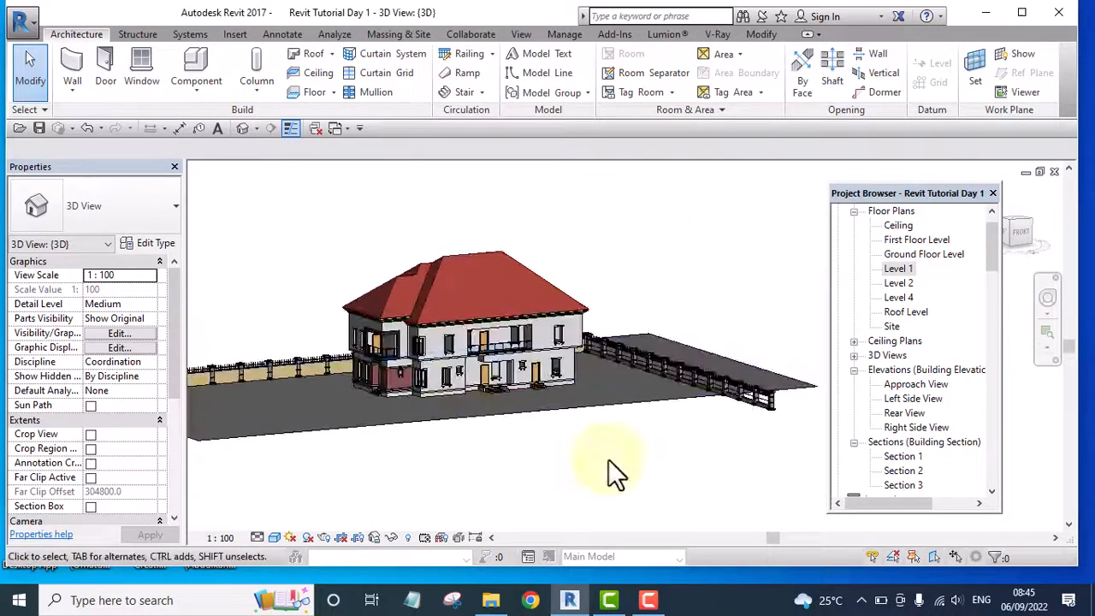
{"action": "middle_click_drag", "start_coordinate": [611, 450], "coordinate": [712, 471], "text": "shift"}
{"action": "scroll", "coordinate": [689, 359], "scroll_direction": "up", "scroll_amount": 5}
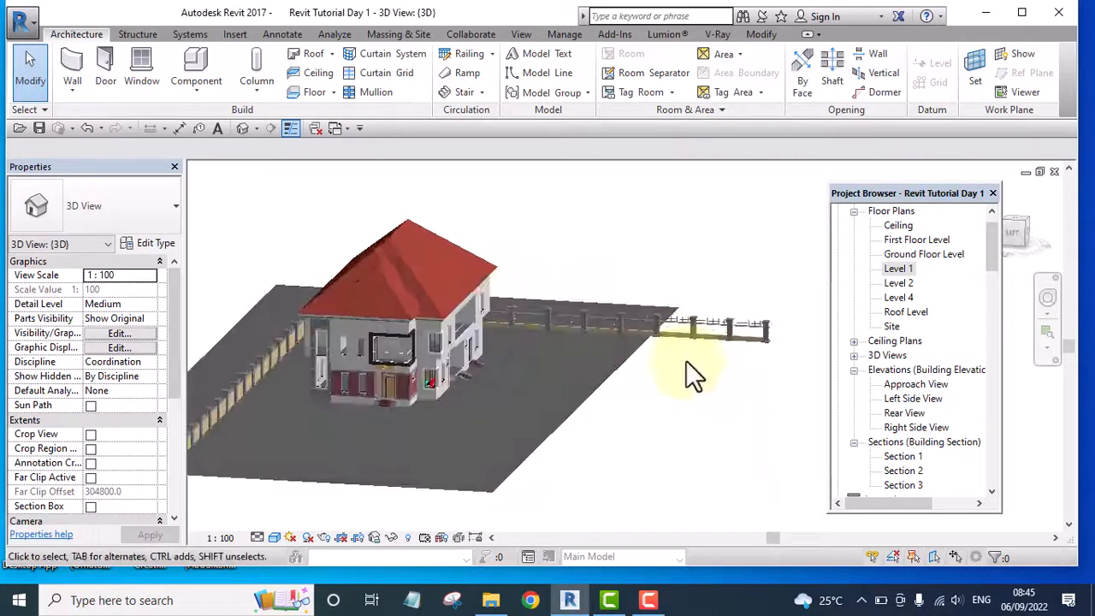
{"action": "scroll", "coordinate": [693, 342], "scroll_direction": "down", "scroll_amount": 6}
{"action": "scroll", "coordinate": [485, 377], "scroll_direction": "up", "scroll_amount": 5}
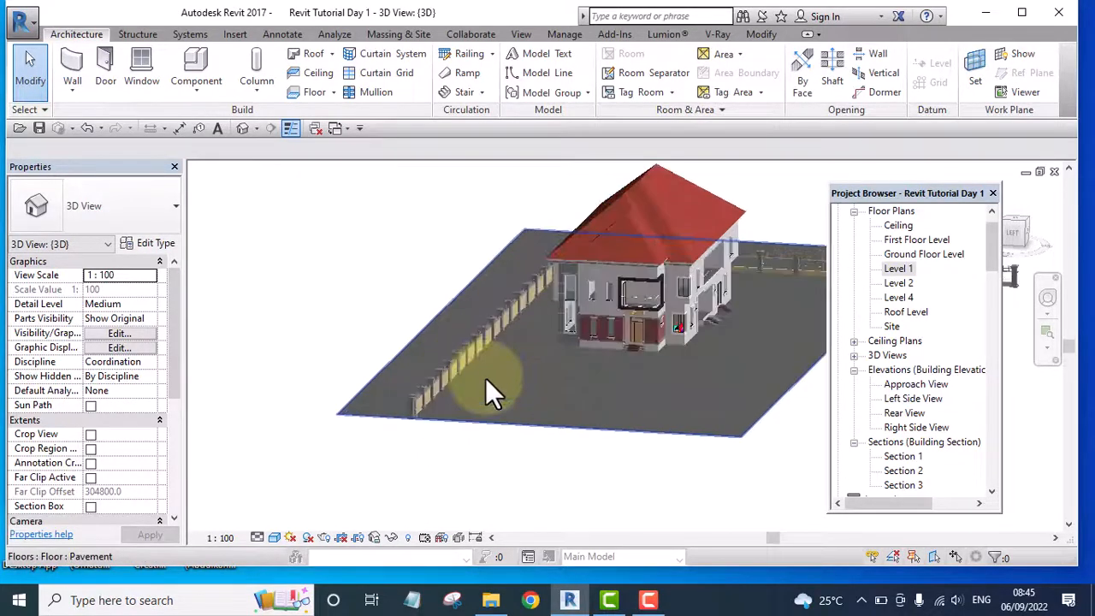
Use Match Type to copy the Fence Wall type from the finished fence run onto the wall extending beyond the pavement edge
{"action": "key", "text": "m"}
{"action": "key", "text": "a"}
{"action": "scroll", "coordinate": [484, 385], "scroll_direction": "up", "scroll_amount": 1}
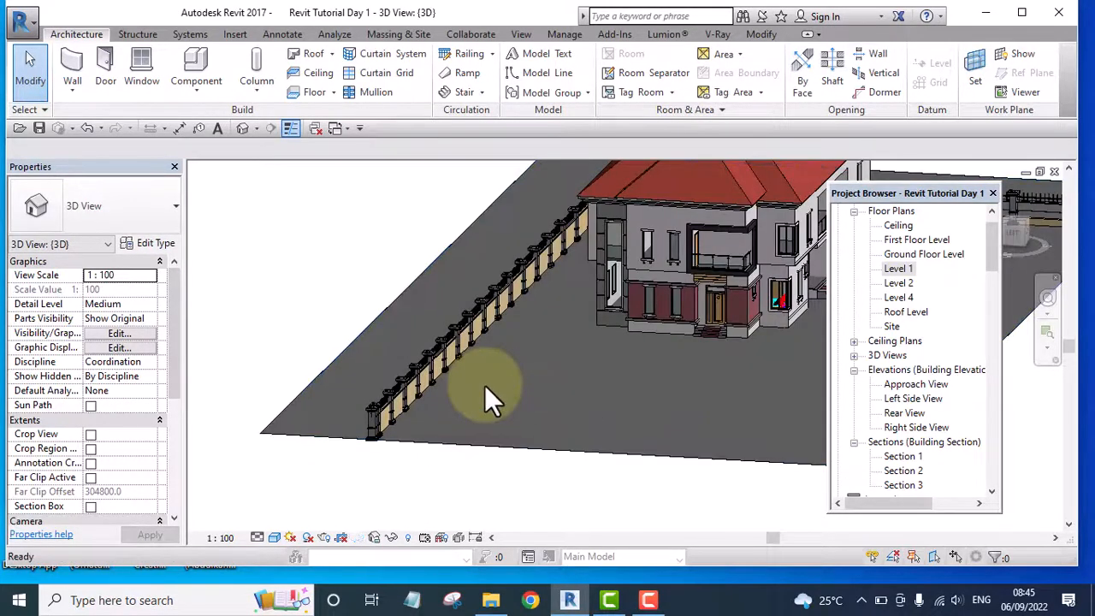
{"action": "scroll", "coordinate": [437, 366], "scroll_direction": "up", "scroll_amount": 3}
{"action": "left_click", "coordinate": [419, 341]}
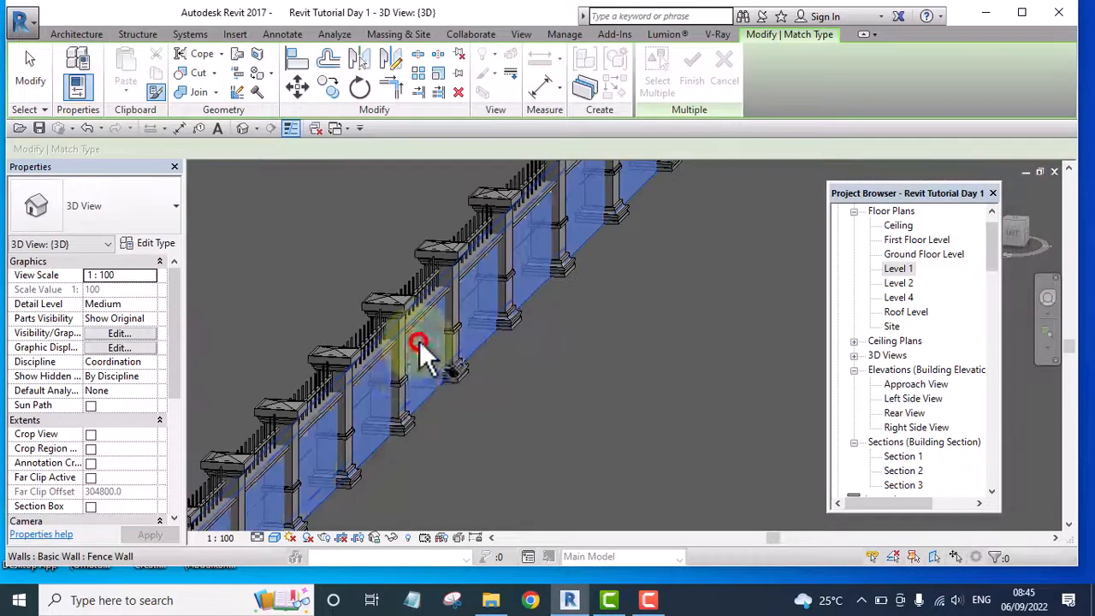
{"action": "scroll", "coordinate": [389, 381], "scroll_direction": "down", "scroll_amount": 6}
{"action": "scroll", "coordinate": [713, 305], "scroll_direction": "up", "scroll_amount": 6}
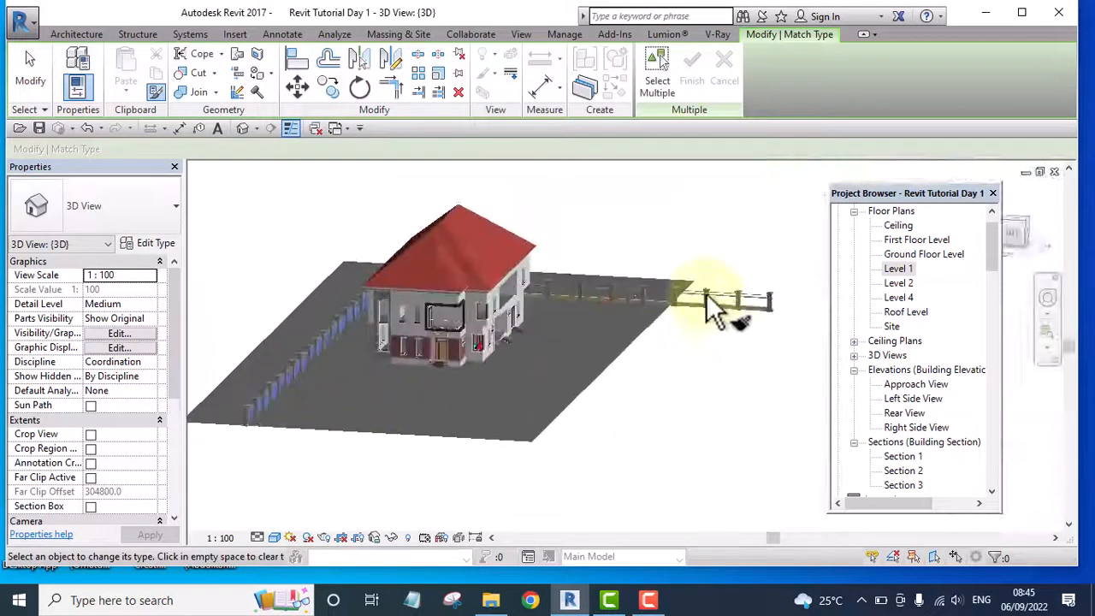
{"action": "left_click", "coordinate": [740, 303]}
{"action": "scroll", "coordinate": [735, 342], "scroll_direction": "down", "scroll_amount": 5}
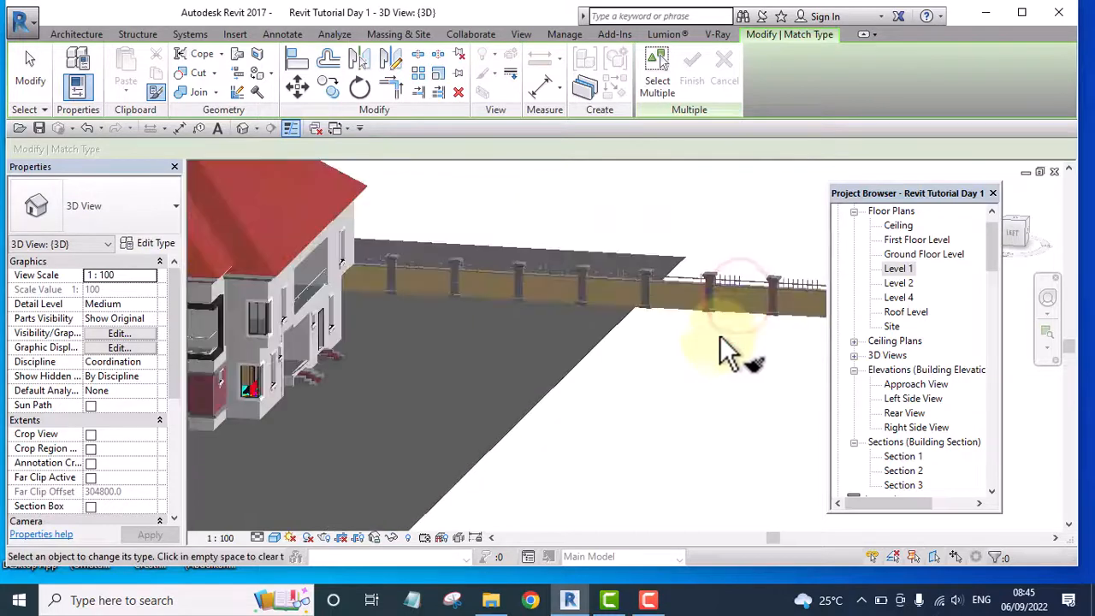
{"action": "scroll", "coordinate": [725, 372], "scroll_direction": "down", "scroll_amount": 4}
{"action": "key", "text": "Escape"}
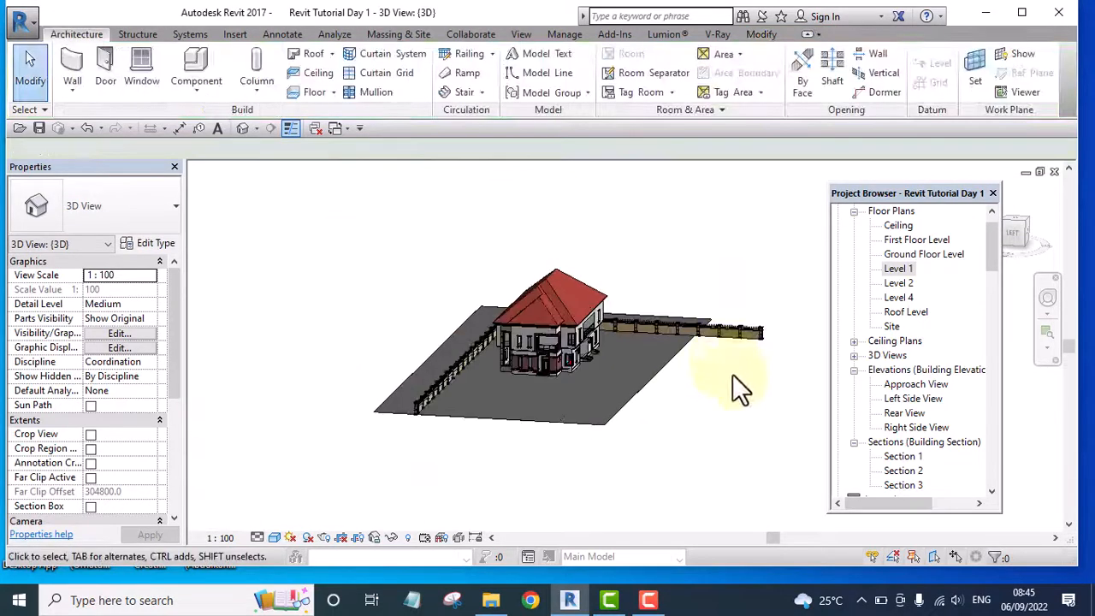
Inspect the whole house, pavement and both perimeter fence runs in 3D from several angles, close up and from afar
{"action": "middle_click_drag", "start_coordinate": [733, 386], "coordinate": [664, 384], "text": "shift"}
{"action": "scroll", "coordinate": [625, 345], "scroll_direction": "up", "scroll_amount": 6}
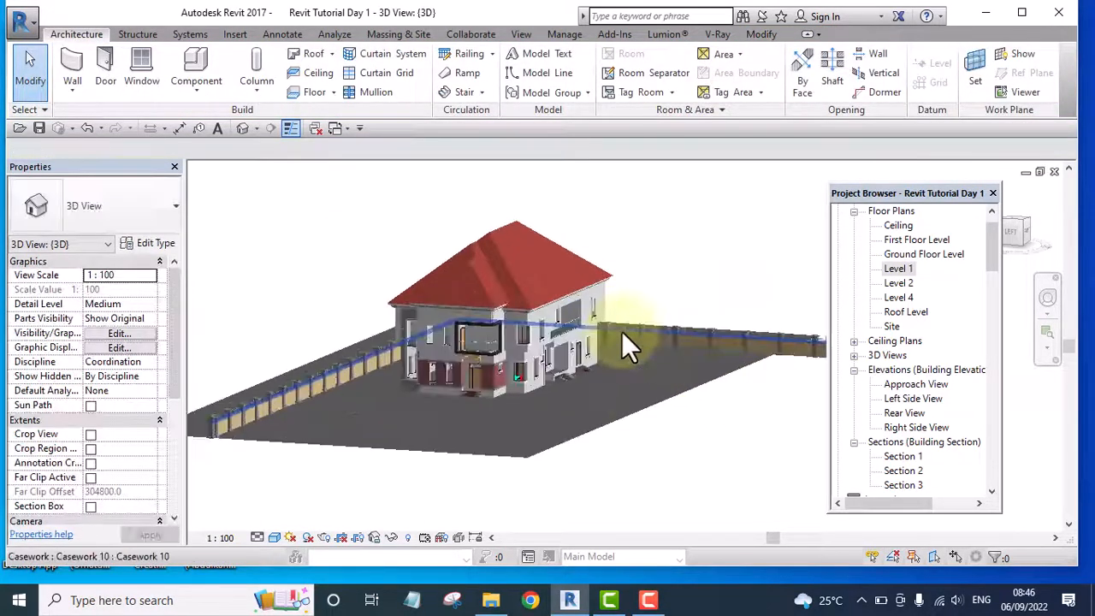
{"action": "mouse_move", "coordinate": [714, 417]}
{"action": "middle_mouse_down", "text": "shift"}
{"action": "mouse_move", "coordinate": [662, 472]}
{"action": "mouse_move", "coordinate": [587, 489]}
{"action": "mouse_move", "coordinate": [587, 505]}
{"action": "mouse_move", "coordinate": [727, 496]}
{"action": "mouse_move", "coordinate": [780, 456]}
{"action": "mouse_move", "coordinate": [750, 439]}
{"action": "mouse_move", "coordinate": [701, 471]}
{"action": "mouse_move", "coordinate": [724, 409]}
{"action": "middle_mouse_up", "text": "shift"}
{"action": "scroll", "coordinate": [724, 409], "scroll_direction": "down", "scroll_amount": 3}
{"action": "middle_click_drag", "start_coordinate": [733, 447], "coordinate": [416, 447], "text": "shift"}
{"action": "scroll", "coordinate": [414, 444], "scroll_direction": "down", "scroll_amount": 2}
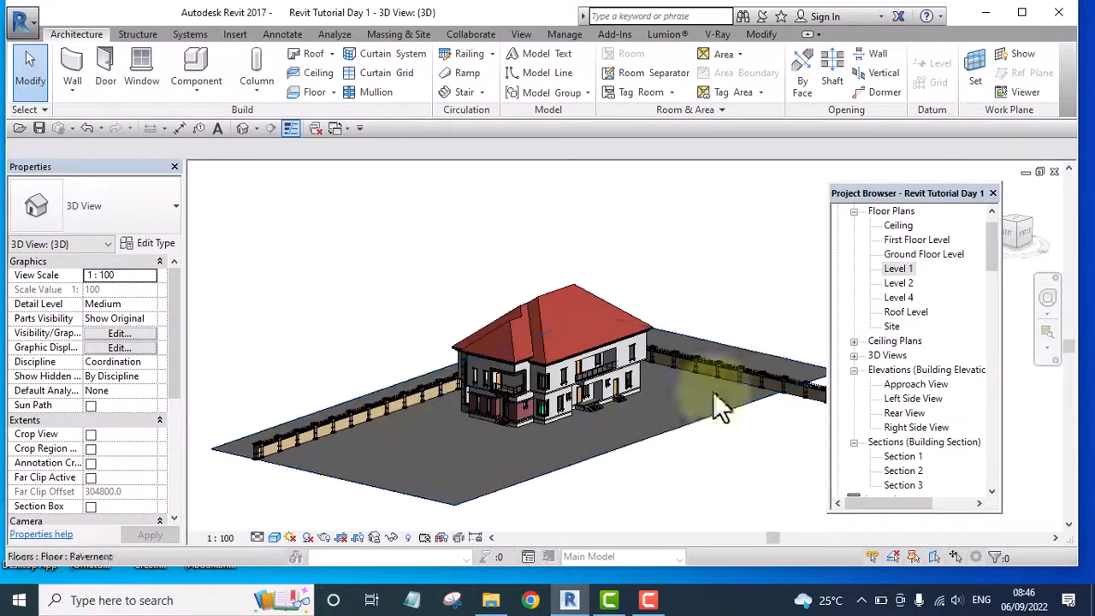
{"action": "scroll", "coordinate": [501, 440], "scroll_direction": "up", "scroll_amount": 3}
{"action": "scroll", "coordinate": [608, 508], "scroll_direction": "up", "scroll_amount": 2}
{"action": "middle_click_drag", "start_coordinate": [608, 508], "coordinate": [659, 501], "text": "shift"}
{"action": "scroll", "coordinate": [648, 490], "scroll_direction": "down", "scroll_amount": 5}
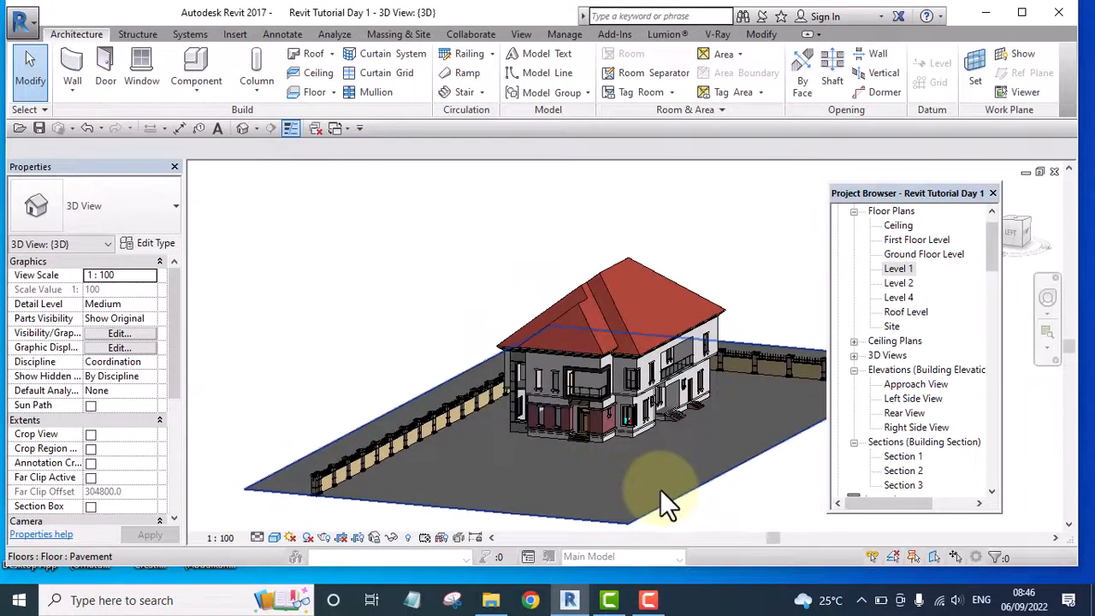
{"action": "middle_click_drag", "start_coordinate": [660, 492], "coordinate": [616, 510], "text": "shift"}
{"action": "scroll", "coordinate": [750, 455], "scroll_direction": "up", "scroll_amount": 4}
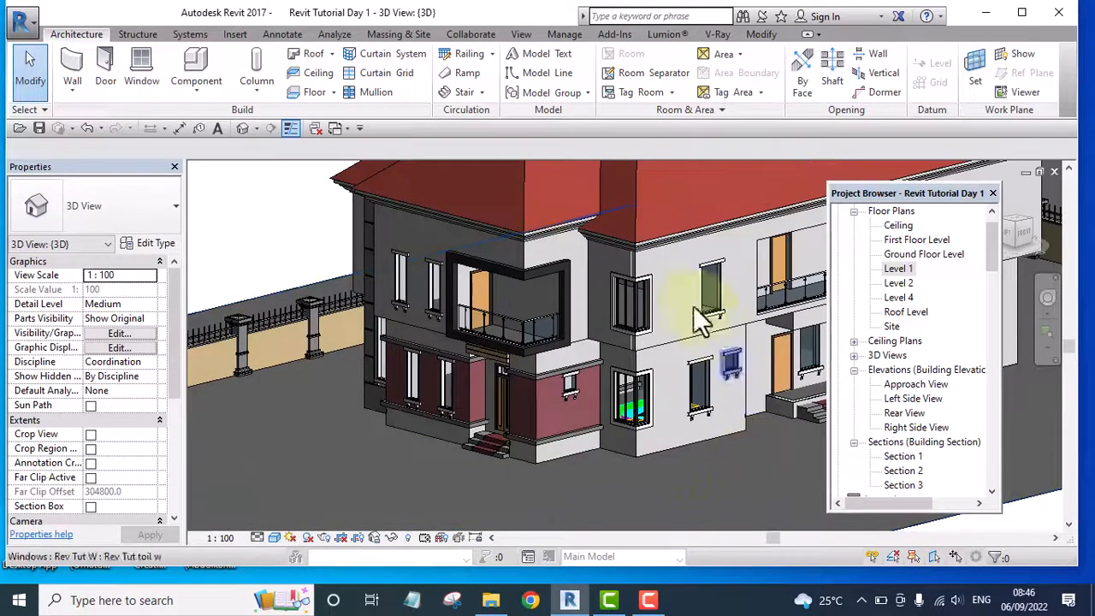
{"action": "scroll", "coordinate": [583, 356], "scroll_direction": "down", "scroll_amount": 3}
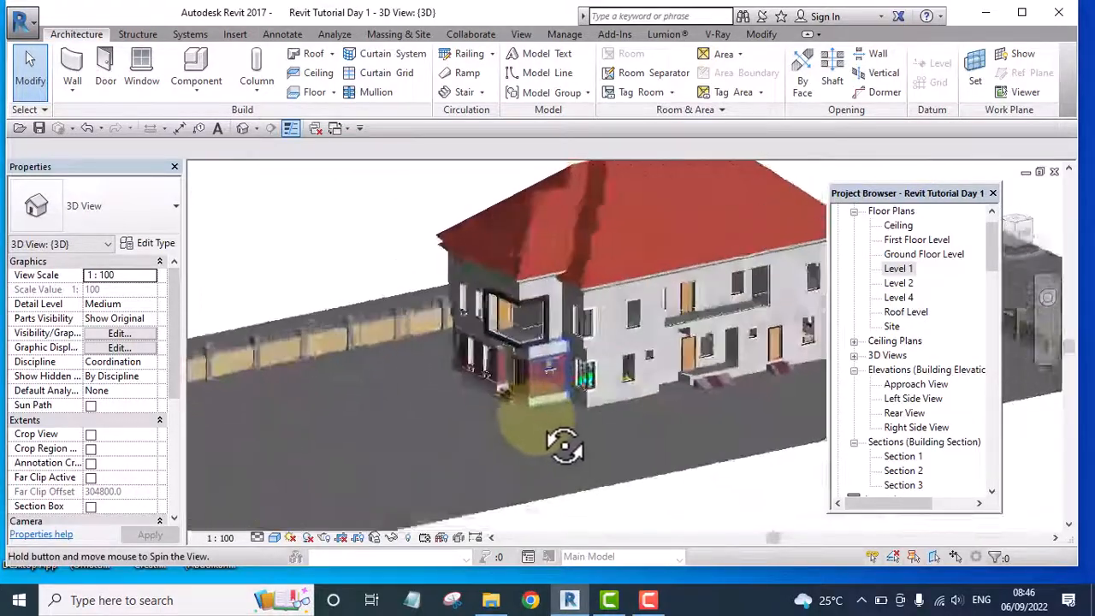
{"action": "scroll", "coordinate": [552, 447], "scroll_direction": "down", "scroll_amount": 4}
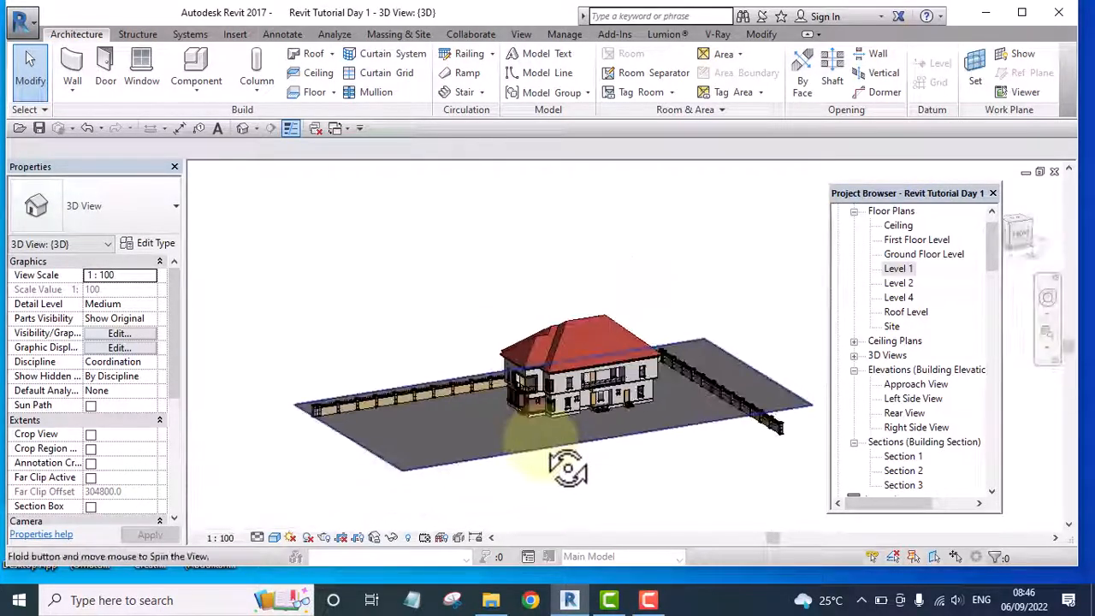